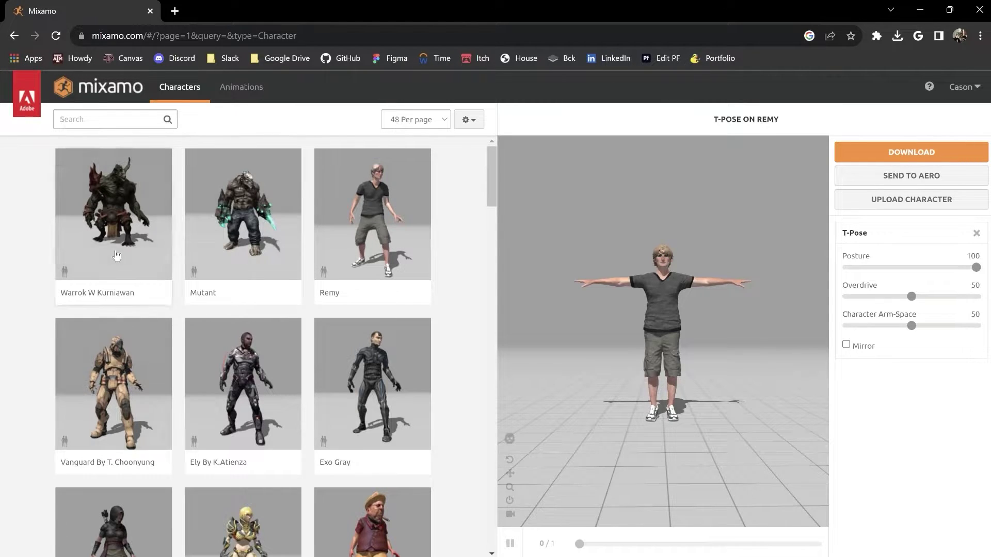
Step: Browse the Mixamo character library and load the Romero character in place of the current one
scroll(115, 255, "down", 6)
scroll(200, 331, "down", 3)
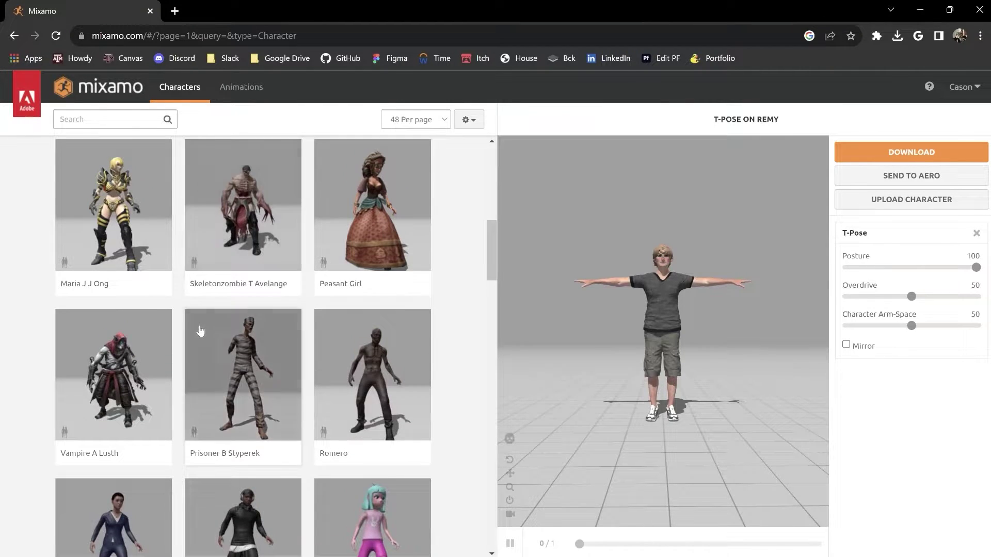
left_click(408, 348)
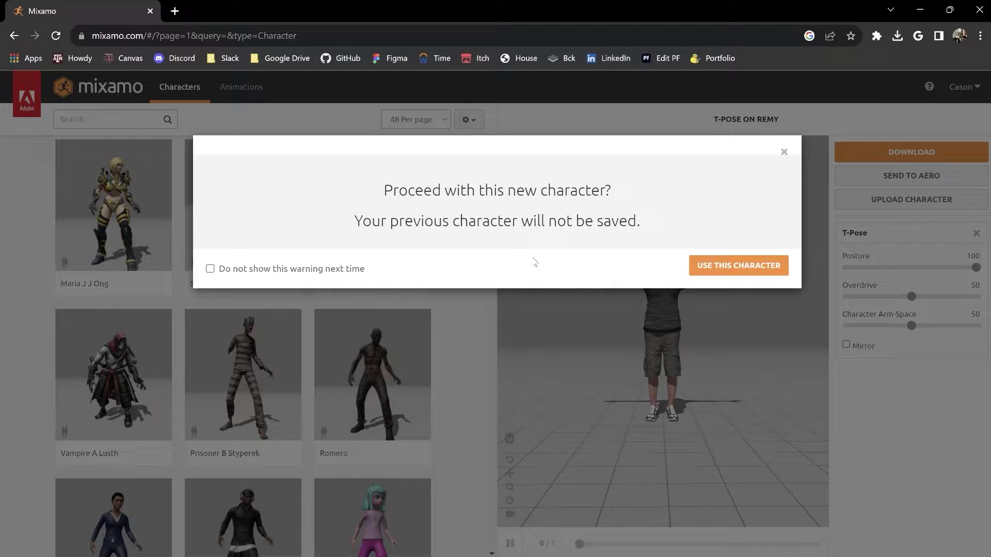
left_click(718, 274)
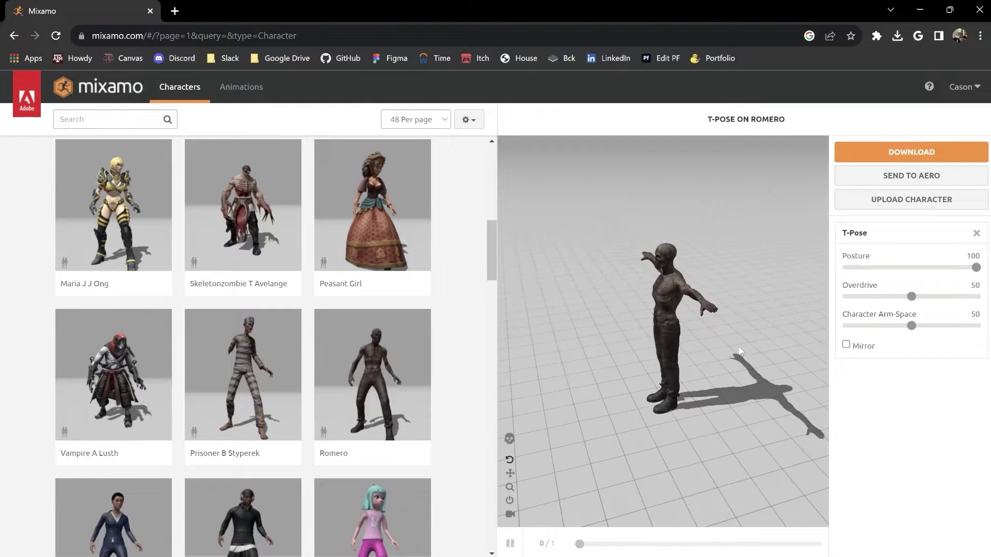
Step: Apply the Old Man Idle animation to Romero and view the animated character from several angles
scroll(279, 413, "down", 10)
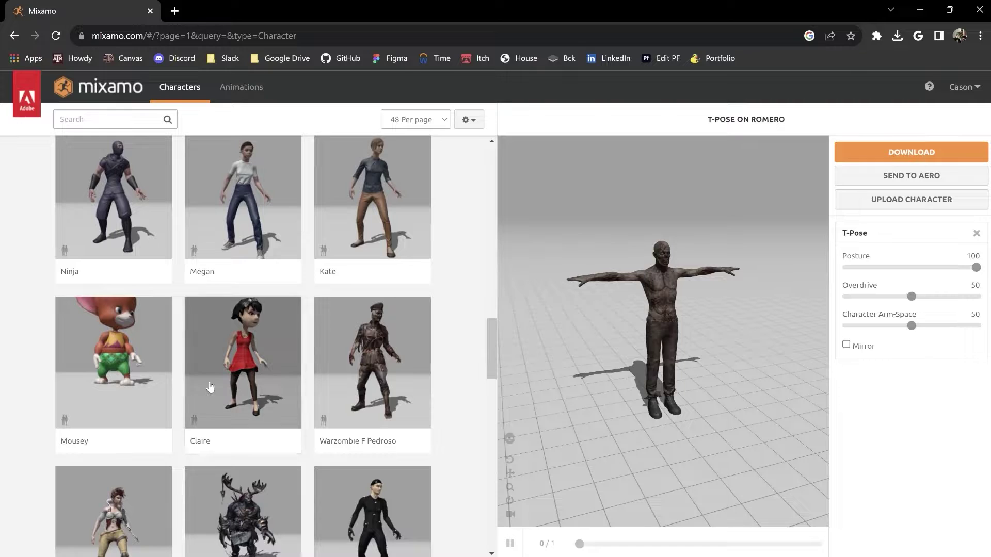
scroll(211, 387, "down", 3)
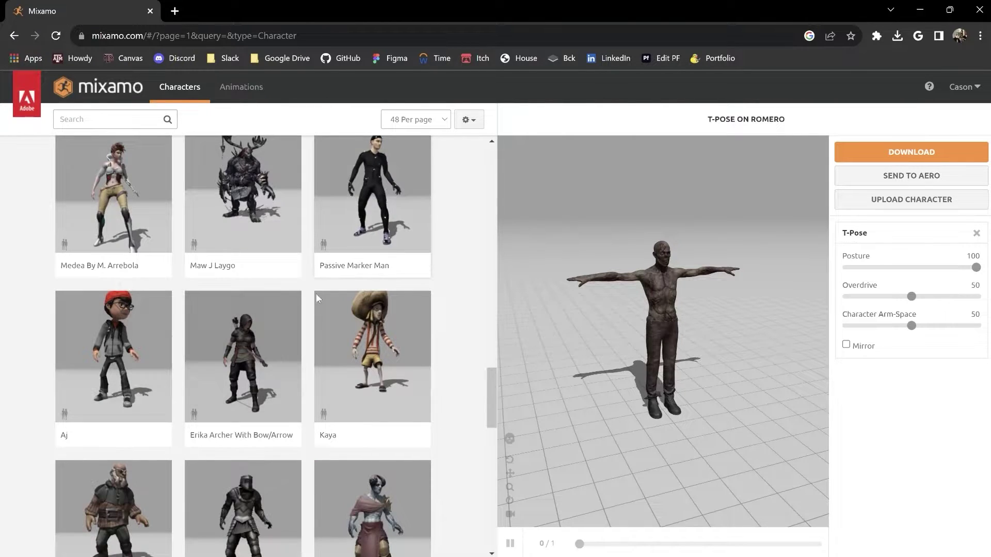
scroll(274, 387, "up", 15)
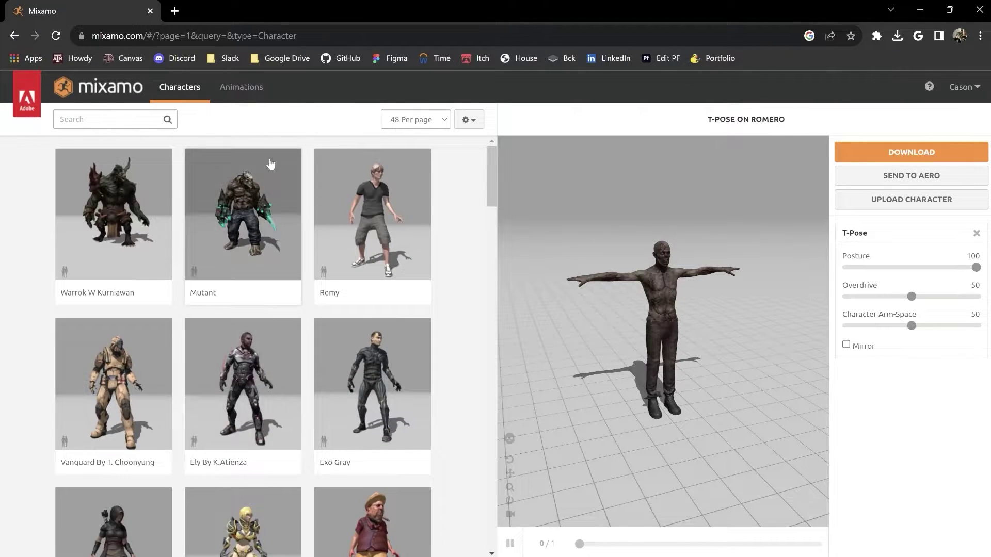
left_click(239, 86)
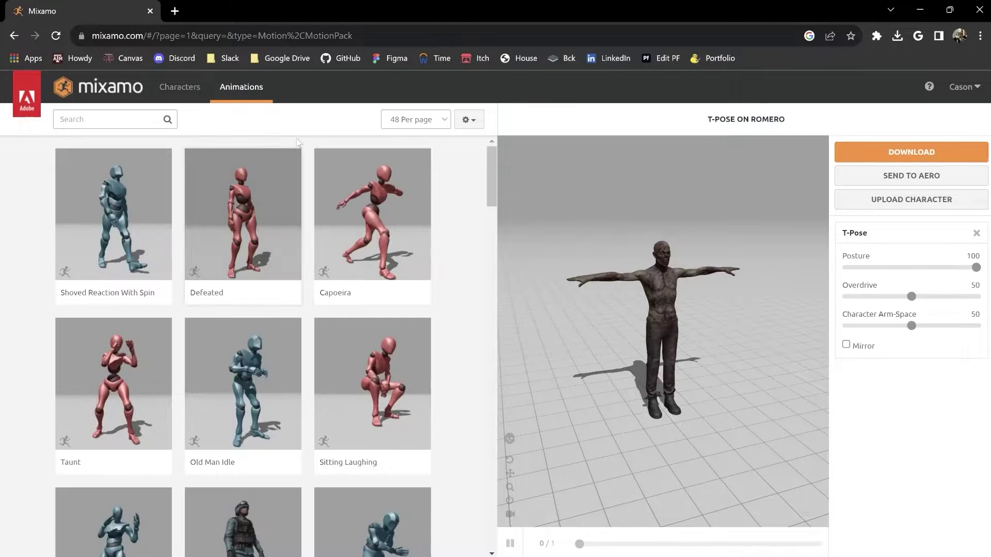
left_click_drag(646, 306, 614, 285)
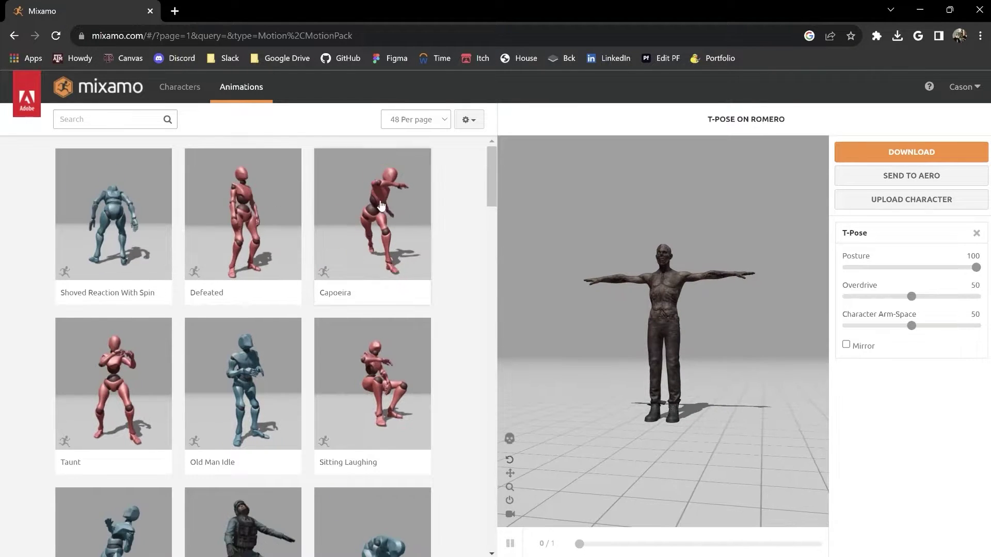
left_click(270, 404)
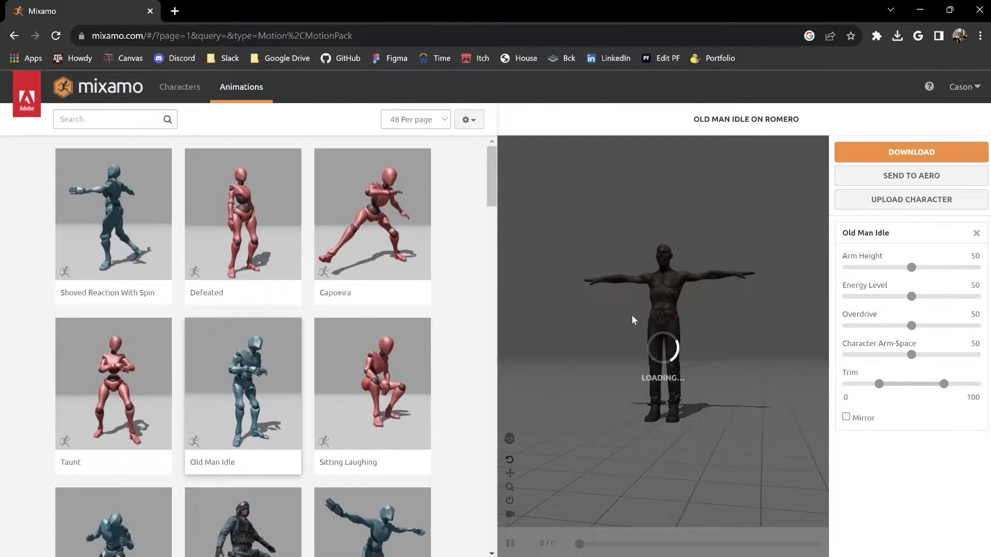
left_click_drag(748, 365, 633, 342)
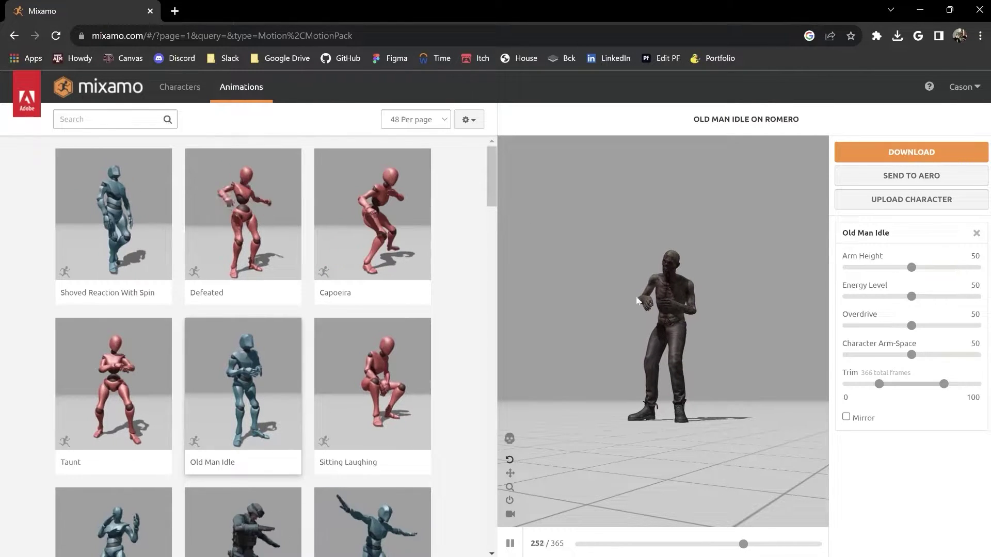
mouse_move(669, 361)
left_mouse_down()
mouse_move(676, 375)
mouse_move(662, 358)
left_mouse_up()
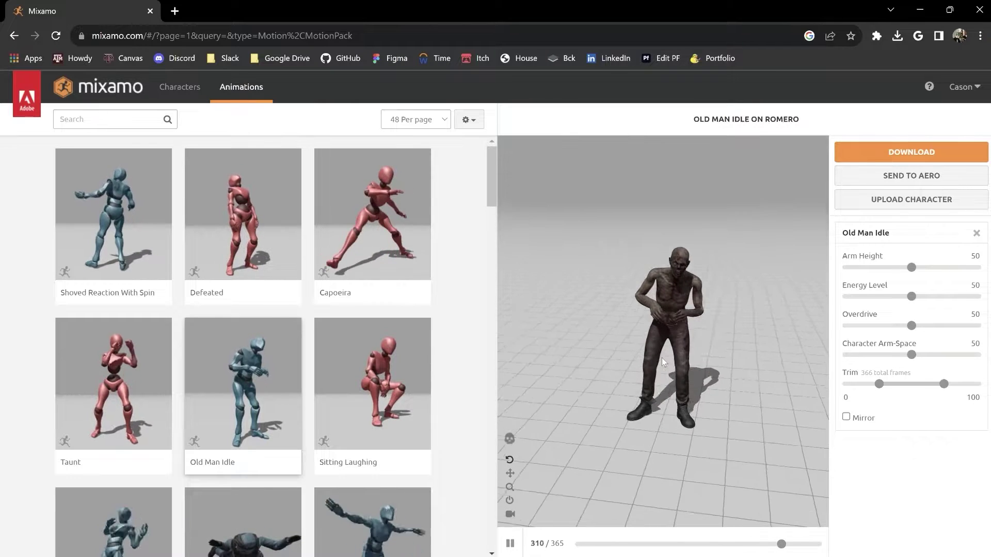
left_click_drag(671, 309, 670, 277)
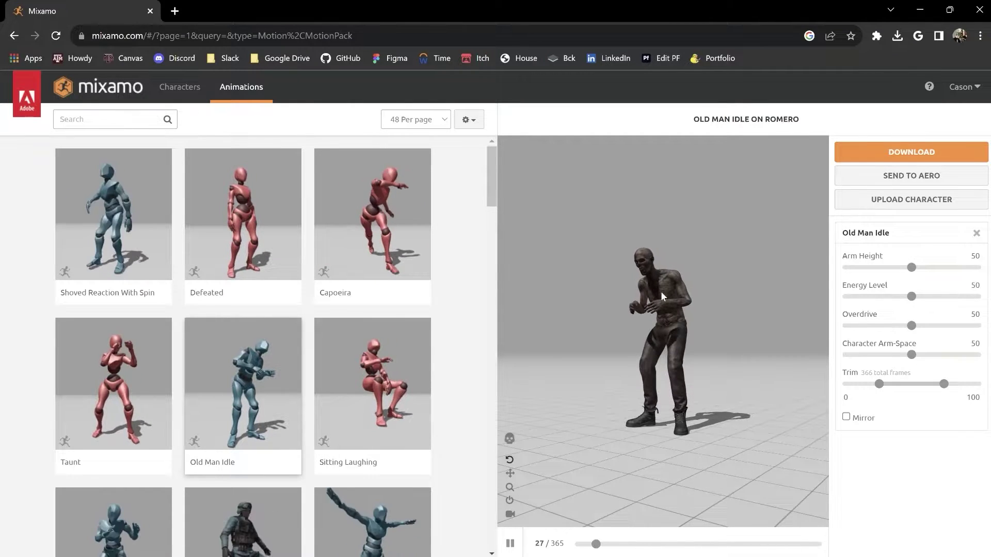
Step: Switch to Unreal Engine, look over the downloaded ANIBP files, and open the Skeltons folder under Assets, Characters, Player
left_click(922, 10)
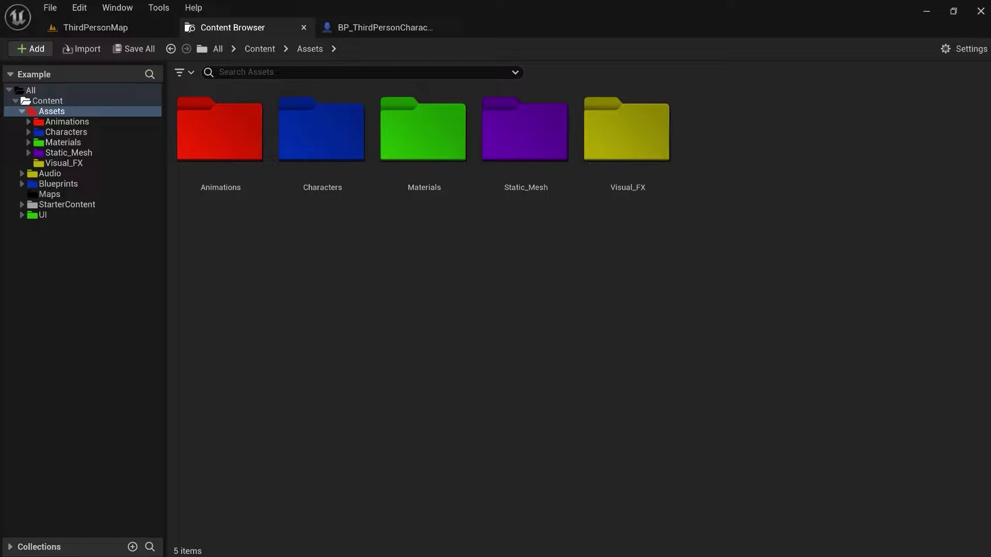
left_click_drag(990, 164, 834, 173)
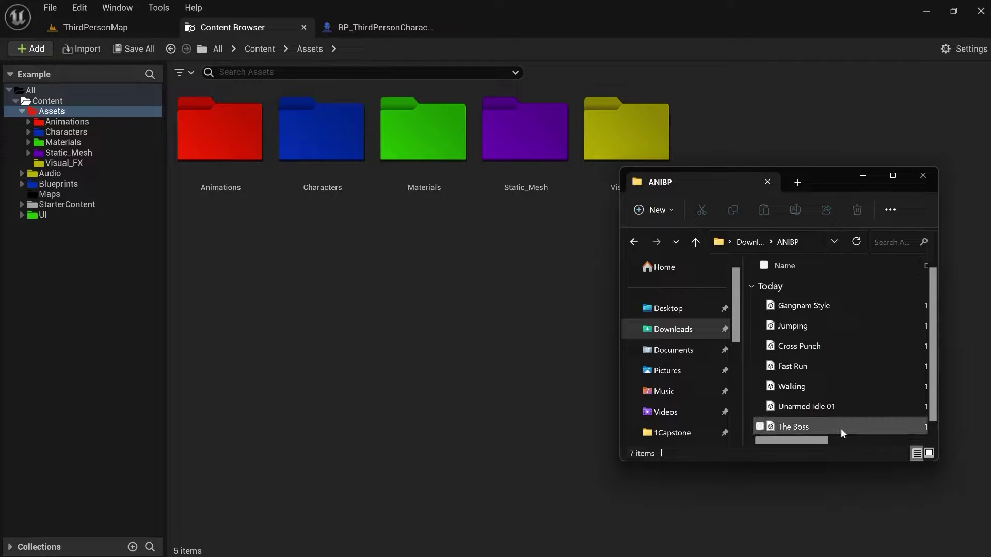
left_click_drag(822, 180, 754, 556)
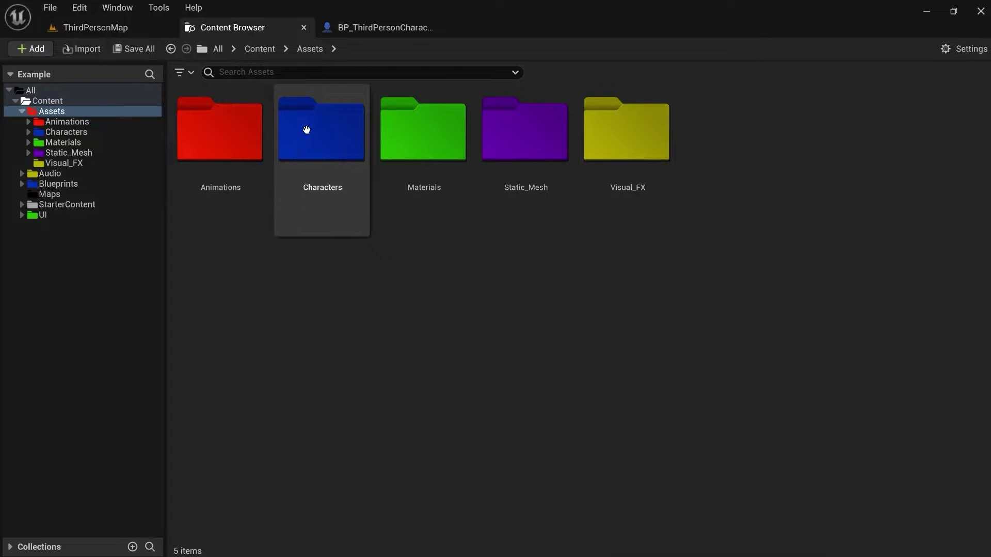
double_click(329, 149)
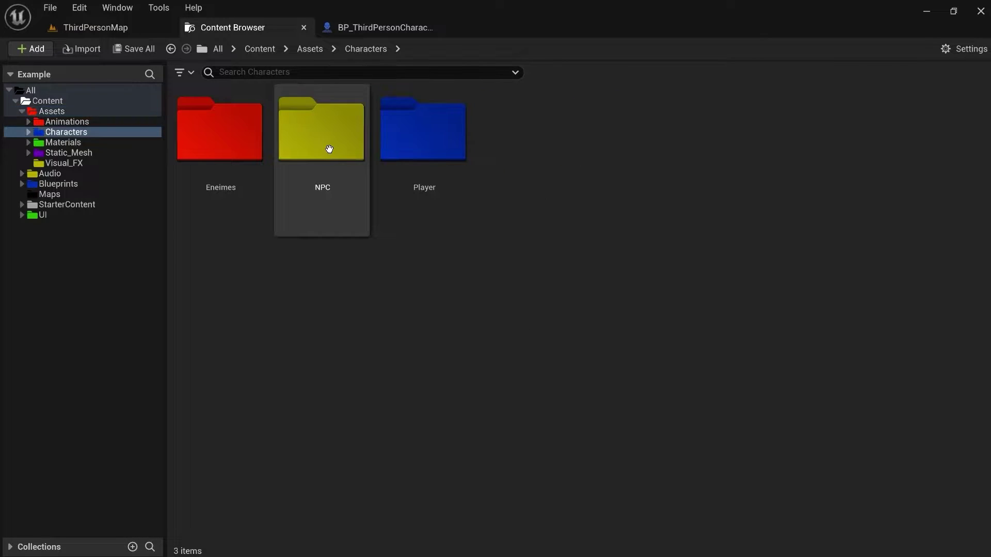
double_click(419, 156)
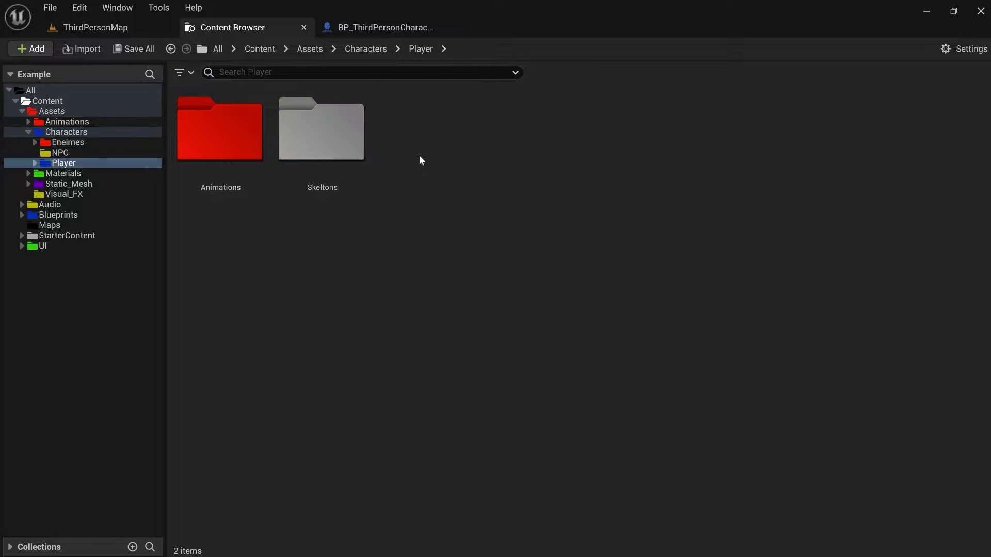
double_click(327, 155)
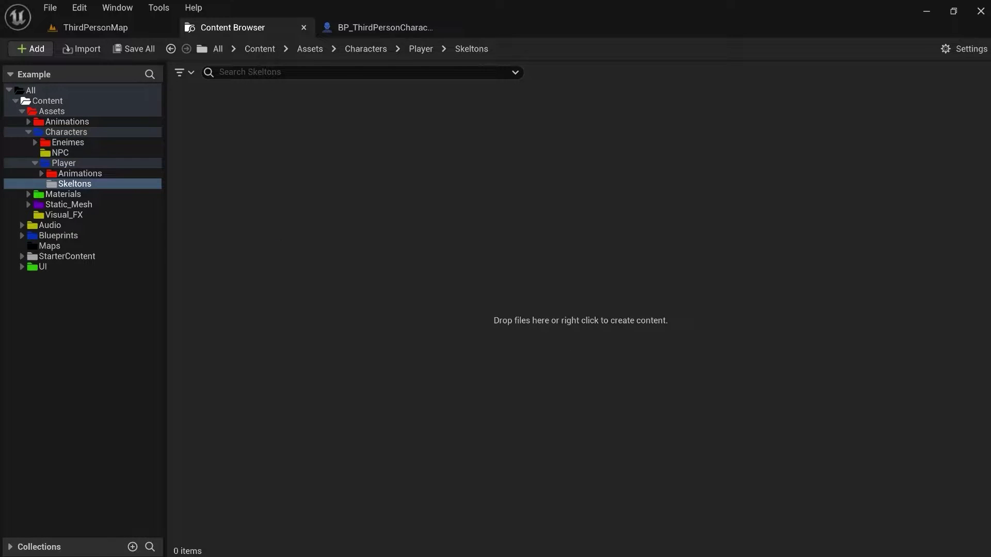
Step: Bring The Boss file from the ANIBP download folder into the Skeltons folder to open its FBX import options
key("alt+Tab")
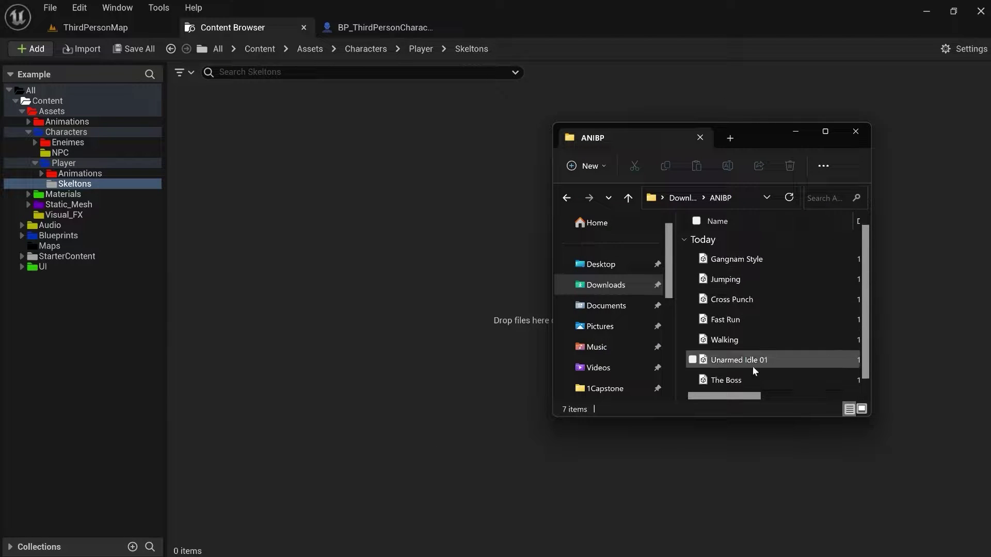
left_click(735, 387)
left_click_drag(735, 388, 315, 148)
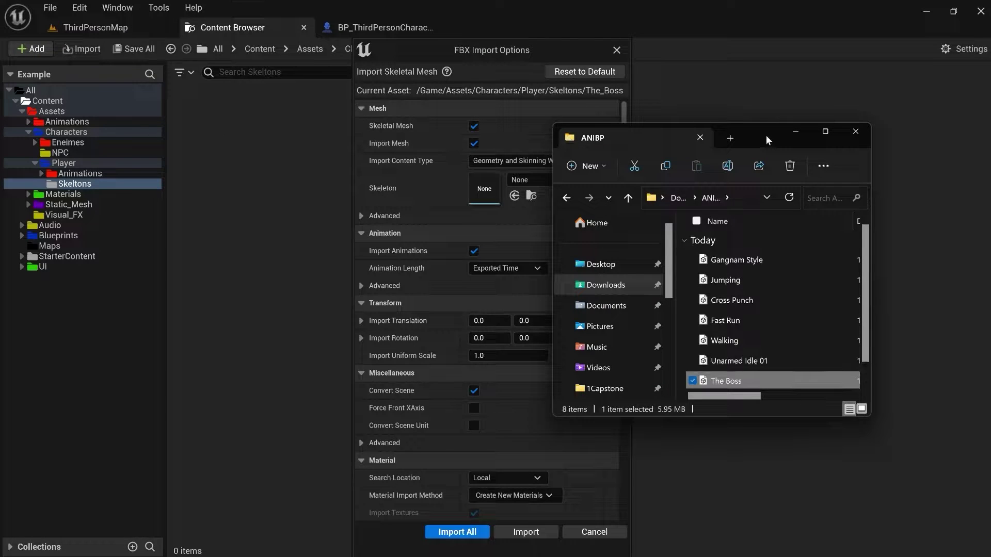
left_click_drag(765, 135, 870, 138)
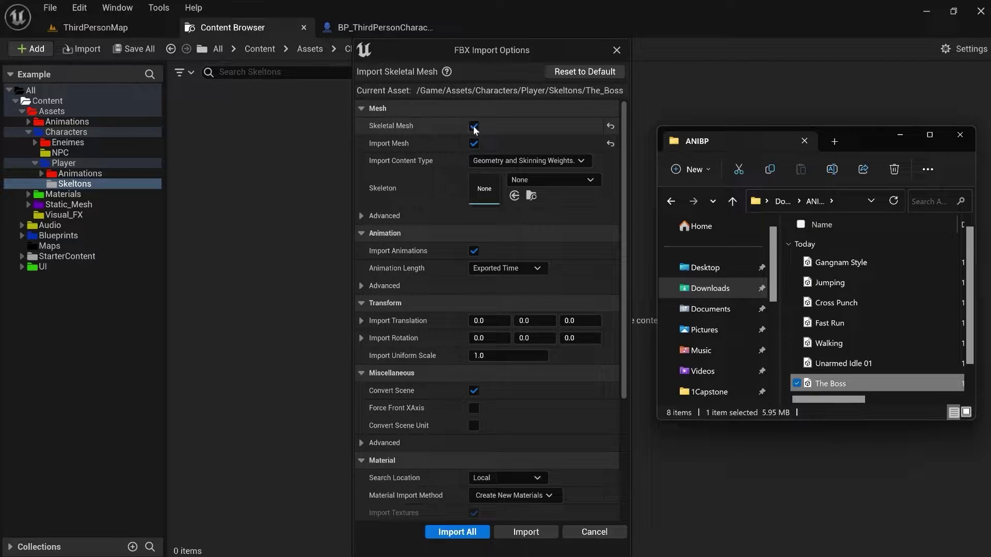
Step: Review the FBX options and import all of The Boss as a skeletal mesh with Skeleton set to None
scroll(463, 205, "down", 1)
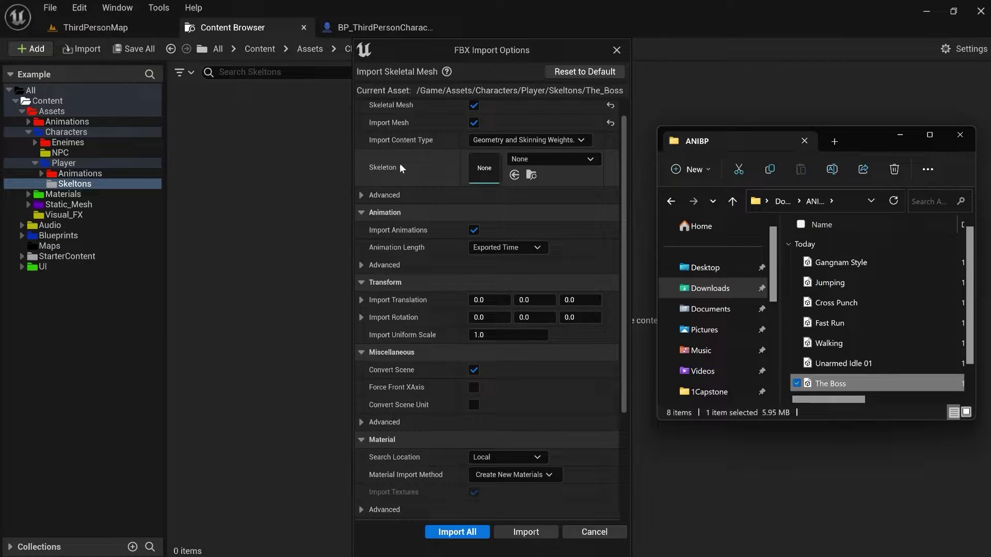
left_click(569, 163)
left_click(569, 164)
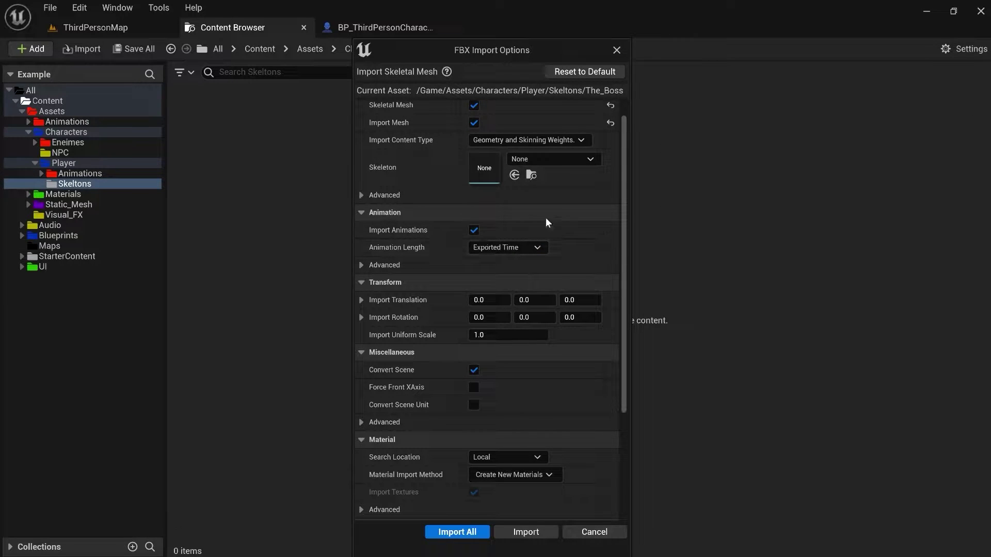
scroll(479, 330, "down", 4)
scroll(482, 343, "up", 5)
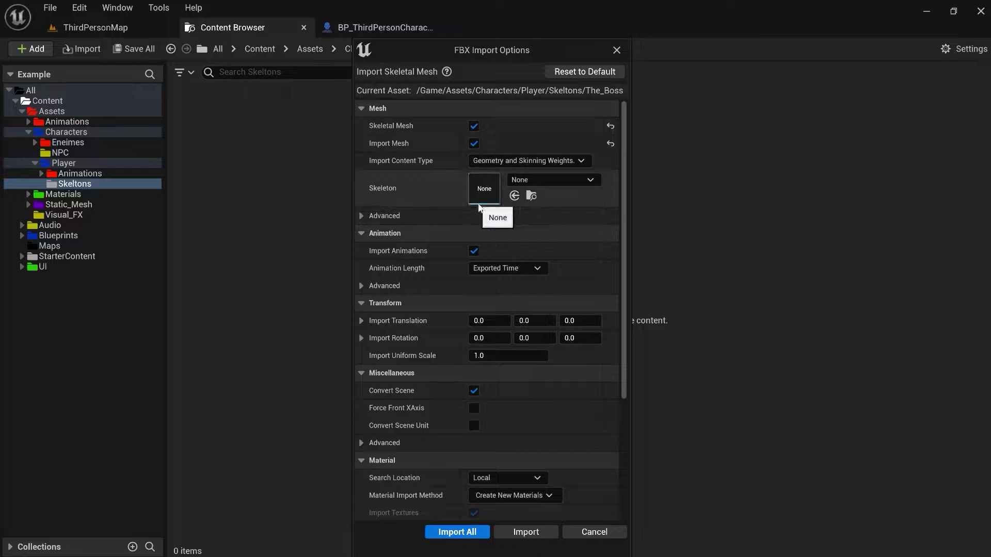
scroll(485, 227, "down", 5)
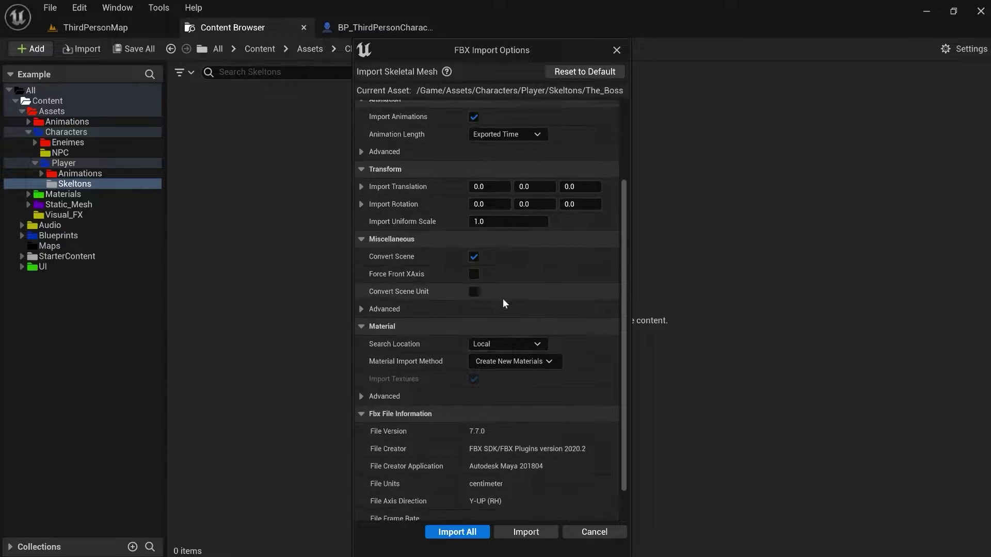
scroll(503, 298, "up", 5)
scroll(503, 298, "down", 6)
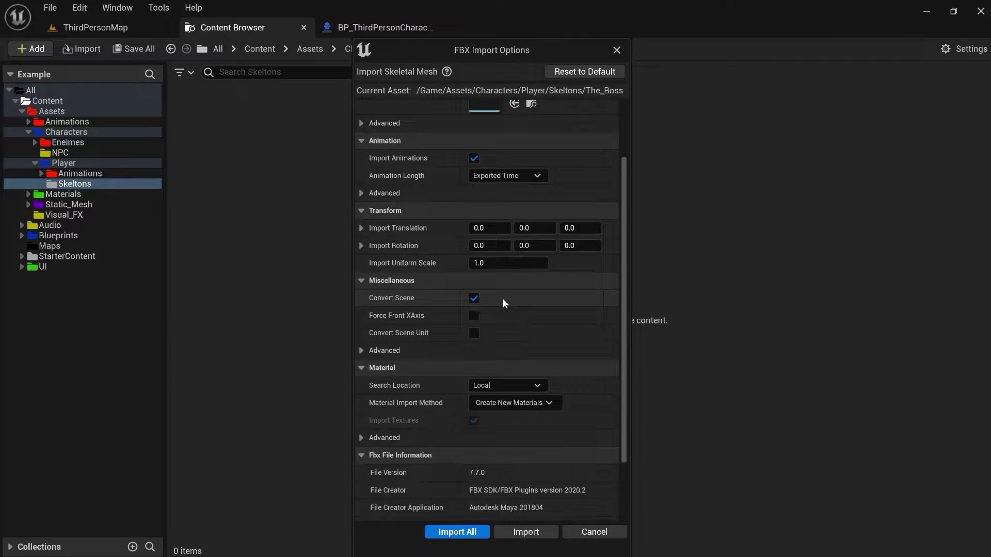
left_click(464, 533)
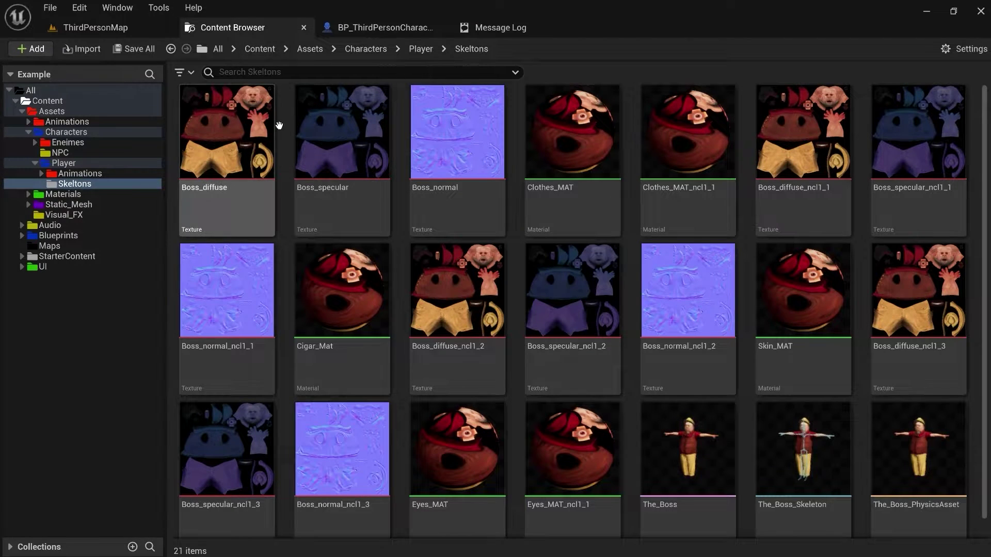
Step: Look over the imported Boss assets and create a new folder named Material inside the Player folder
scroll(428, 207, "down", 1)
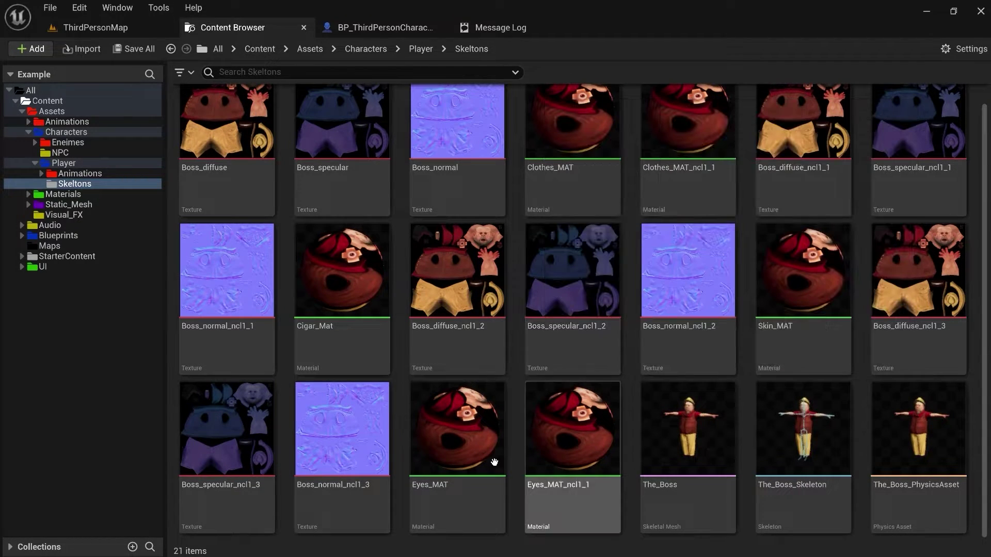
scroll(522, 361, "up", 1)
mouse_move(585, 329)
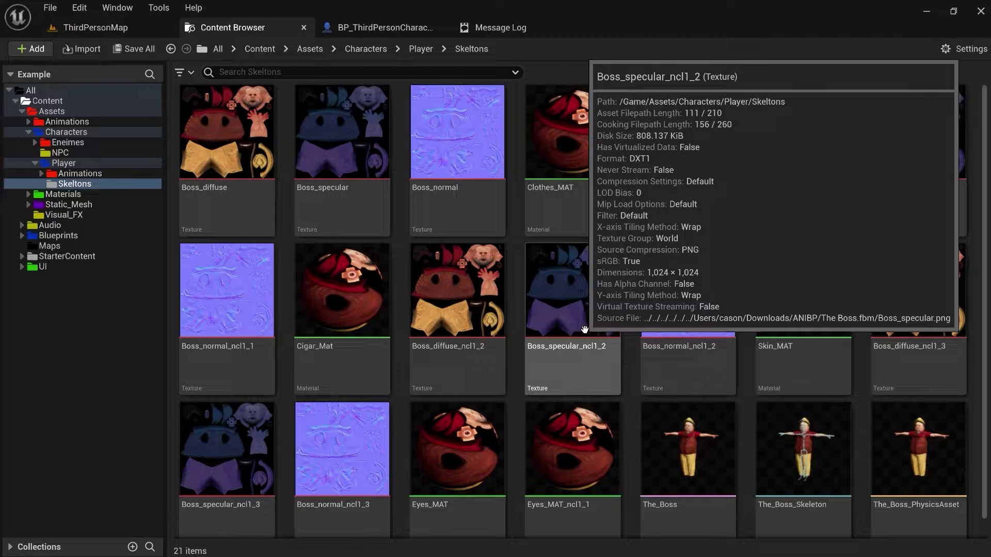
scroll(599, 434, "down", 1)
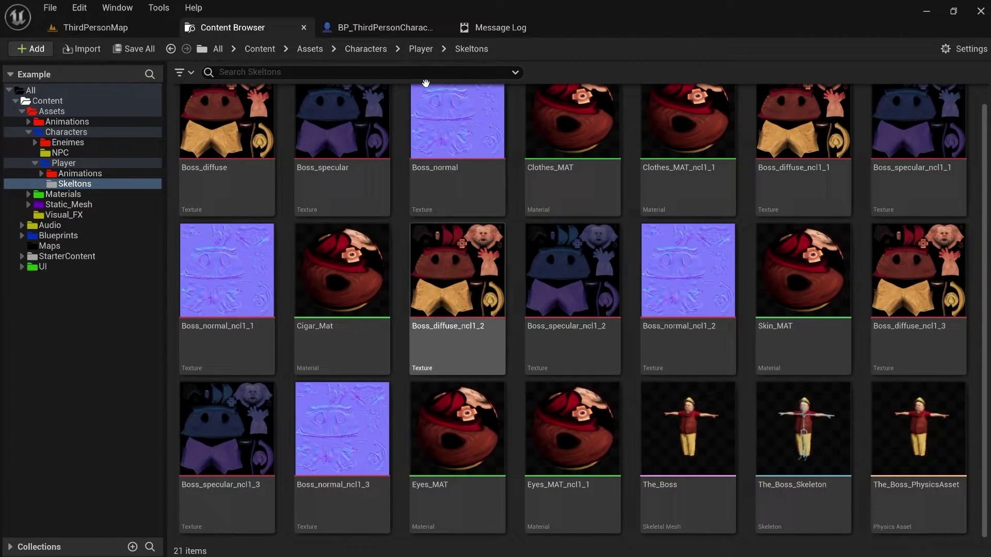
left_click(419, 49)
right_click(452, 198)
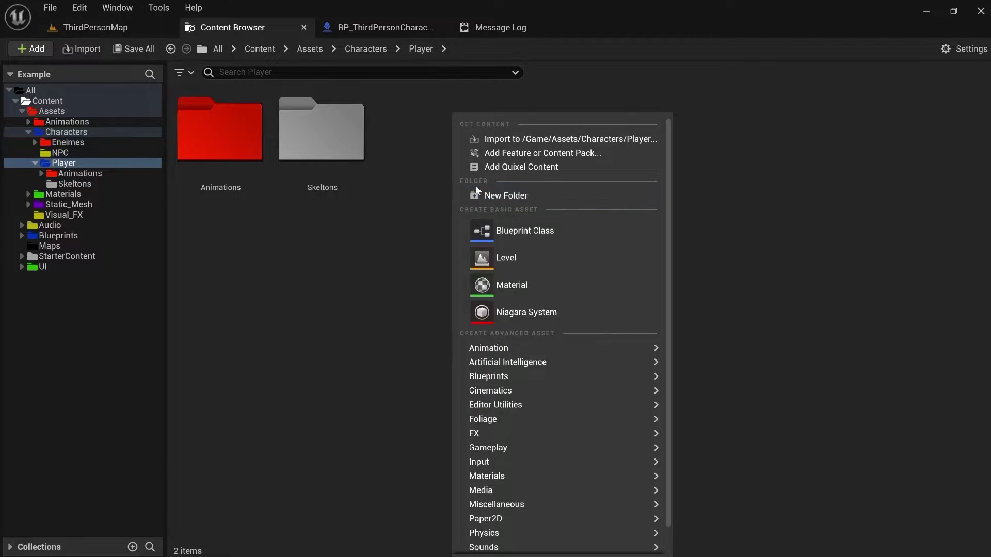
left_click(480, 195)
type("Material")
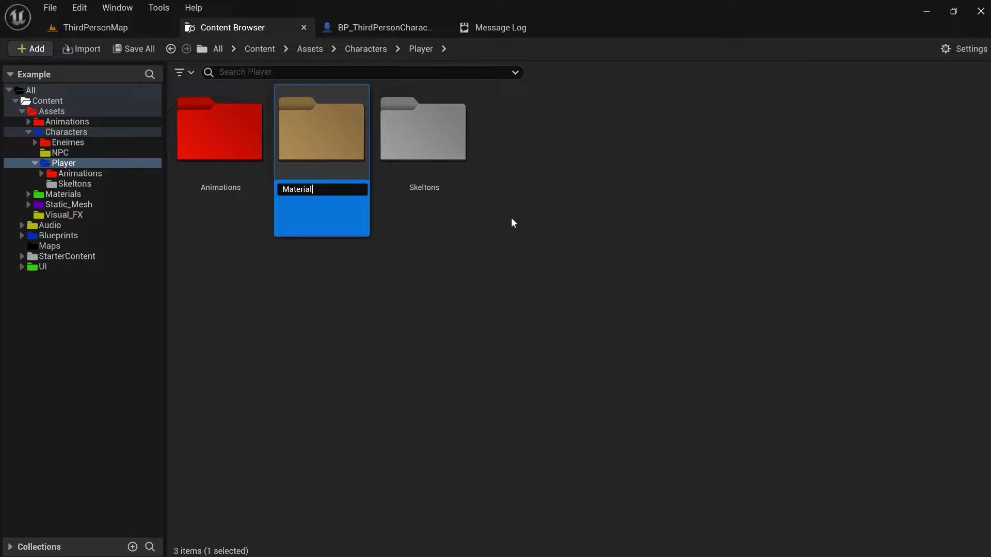
left_click(417, 140)
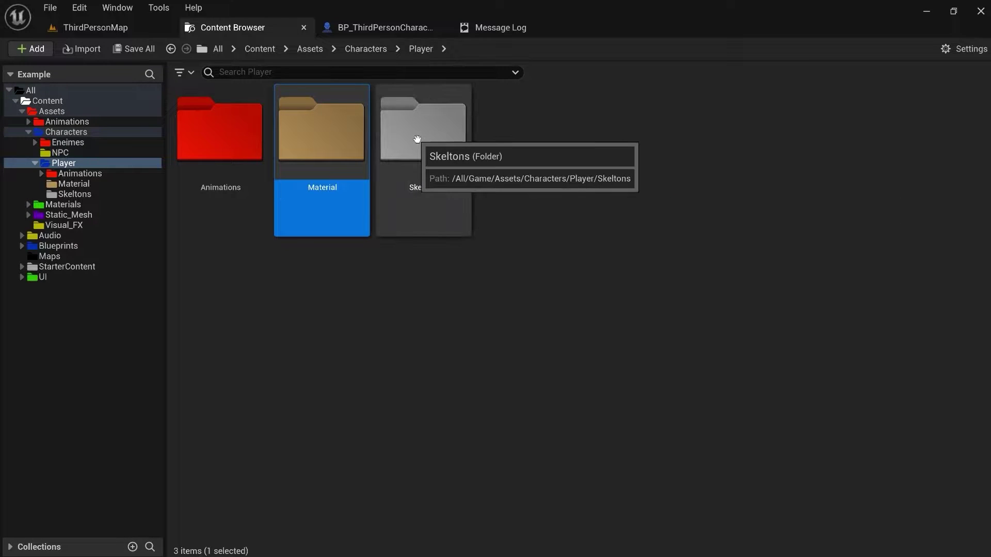
Step: Move all Boss textures and materials from the Skeltons folder into the player's Material folder and colour that folder green
double_click(417, 139)
left_click(181, 155)
scroll(408, 228, "down", 1)
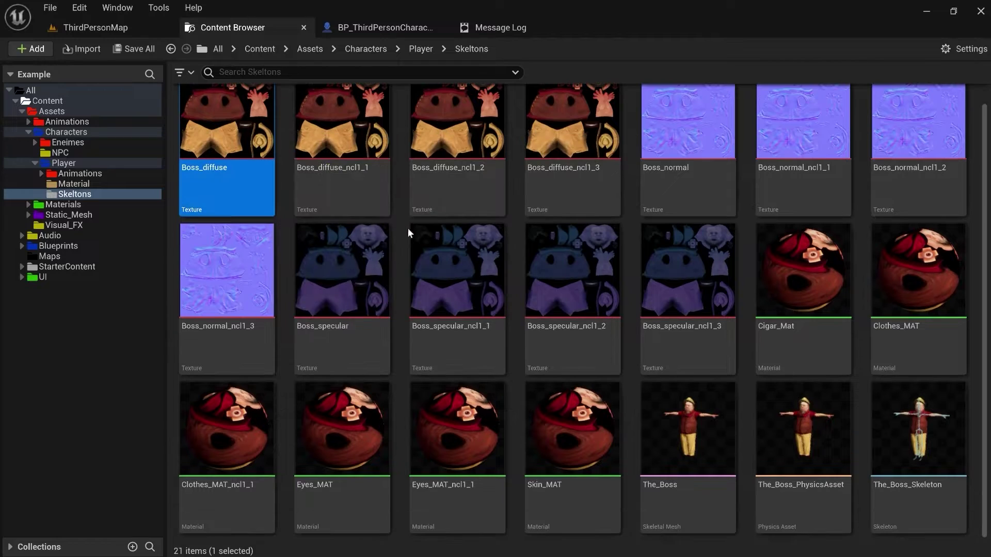
left_click(554, 407, "shift")
scroll(504, 398, "up", 1)
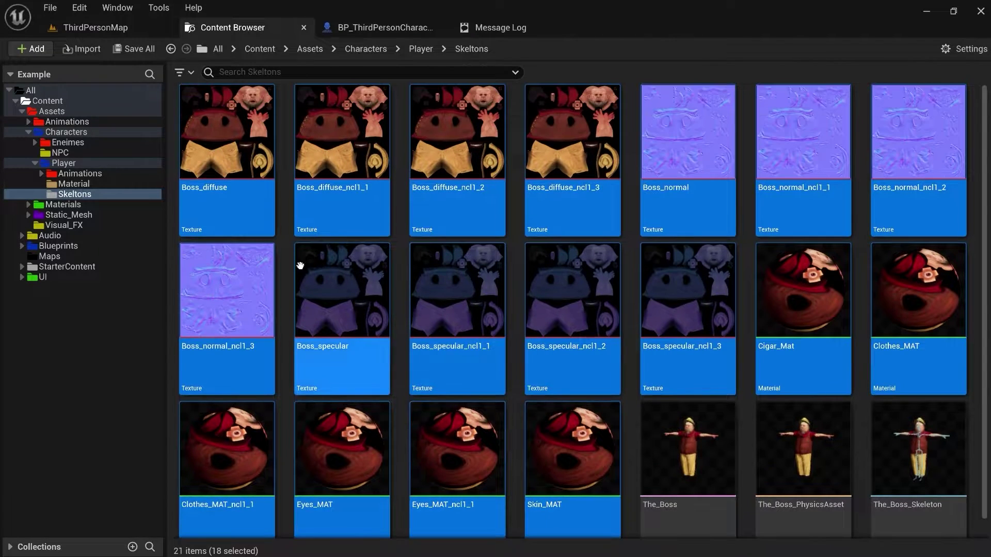
left_click_drag(299, 133, 107, 187)
left_click(136, 214)
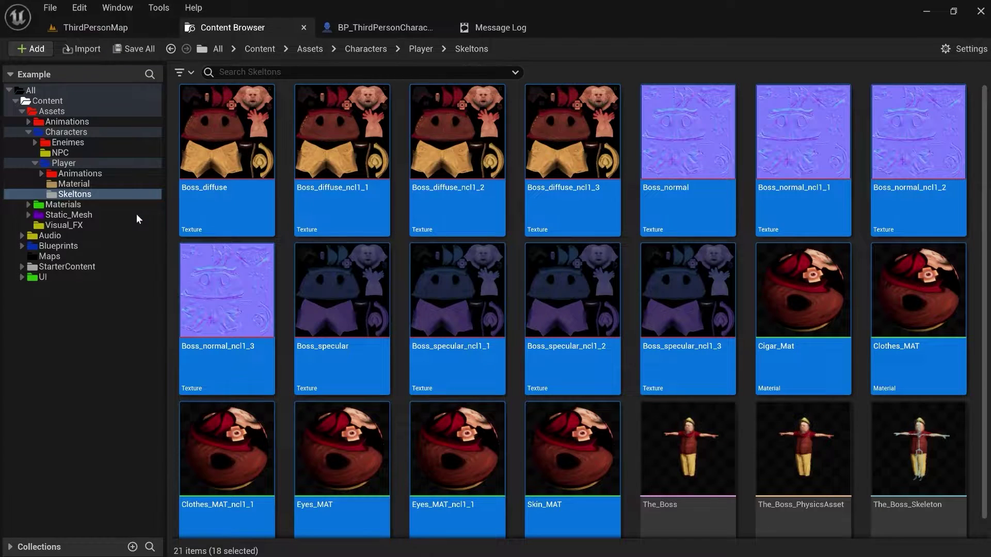
left_click(107, 183)
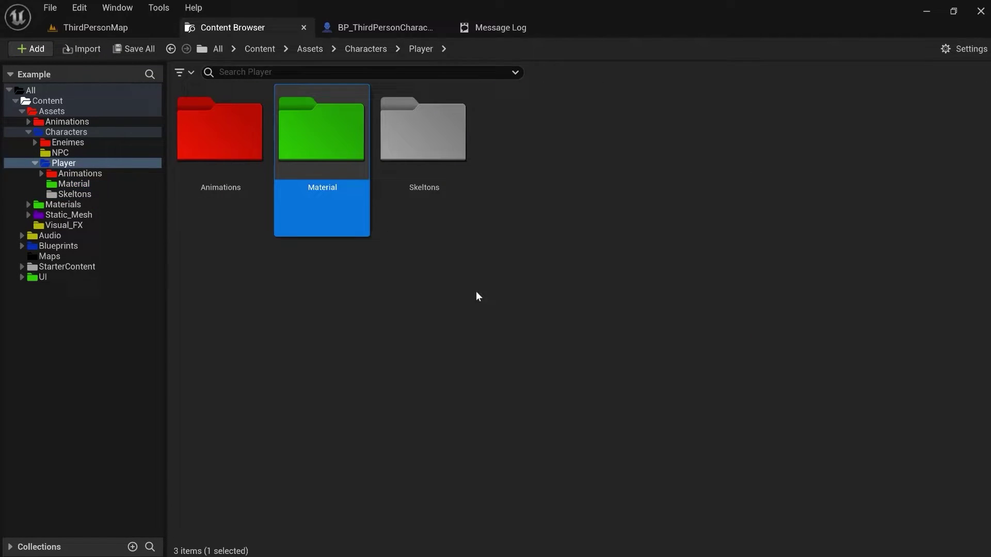
left_click(371, 275)
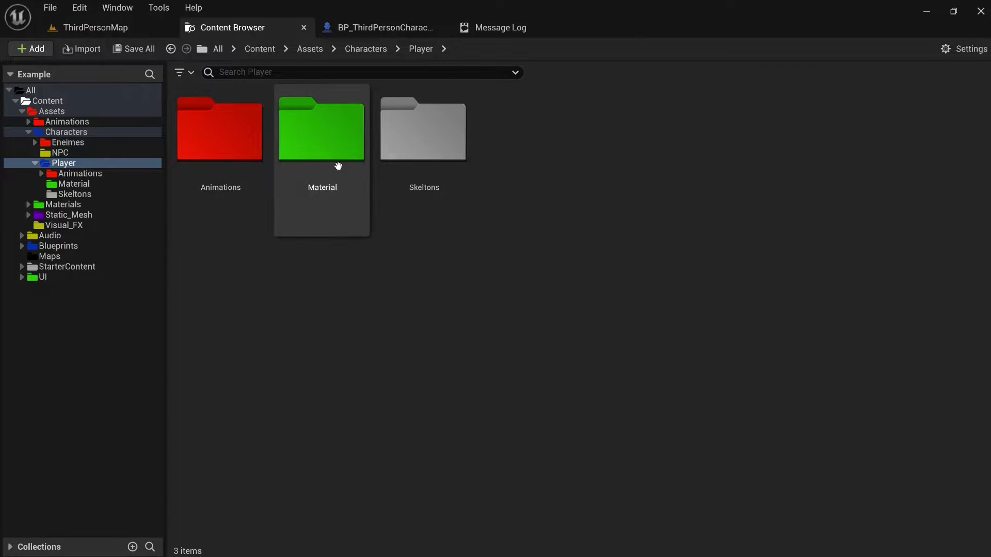
Step: Go back to the Skeltons folder and open The_Boss skeletal mesh for inspection
left_click(419, 146)
double_click(421, 152)
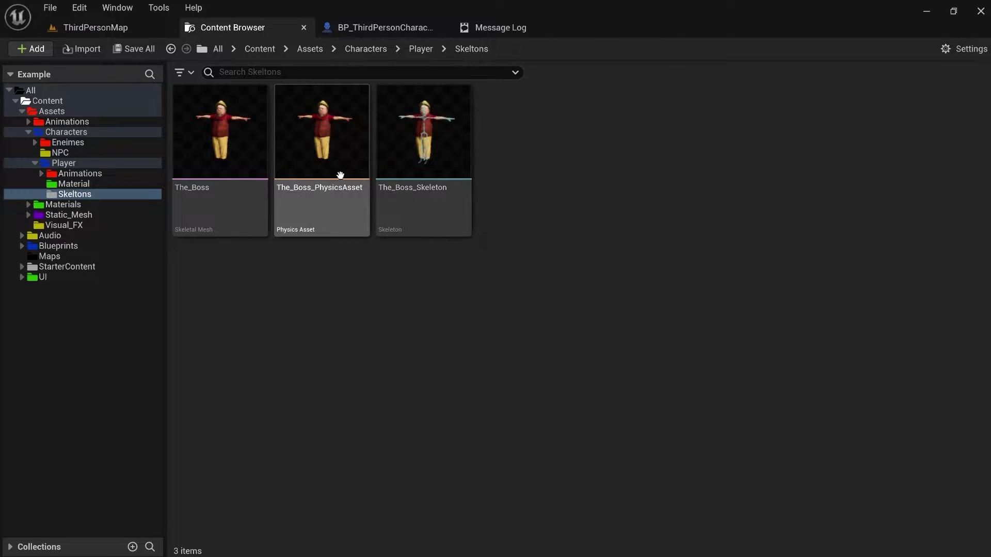
mouse_move(326, 193)
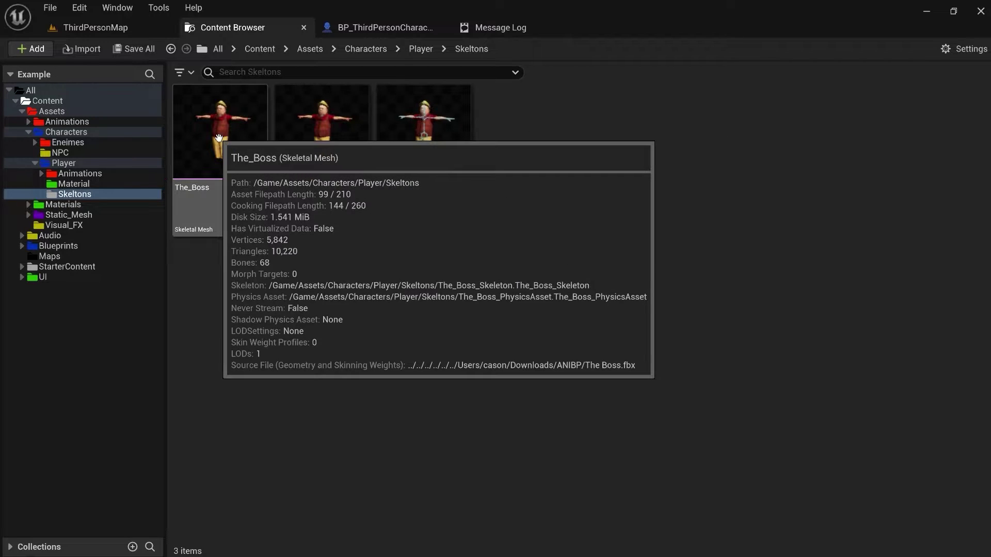
left_click(202, 128)
double_click(202, 128)
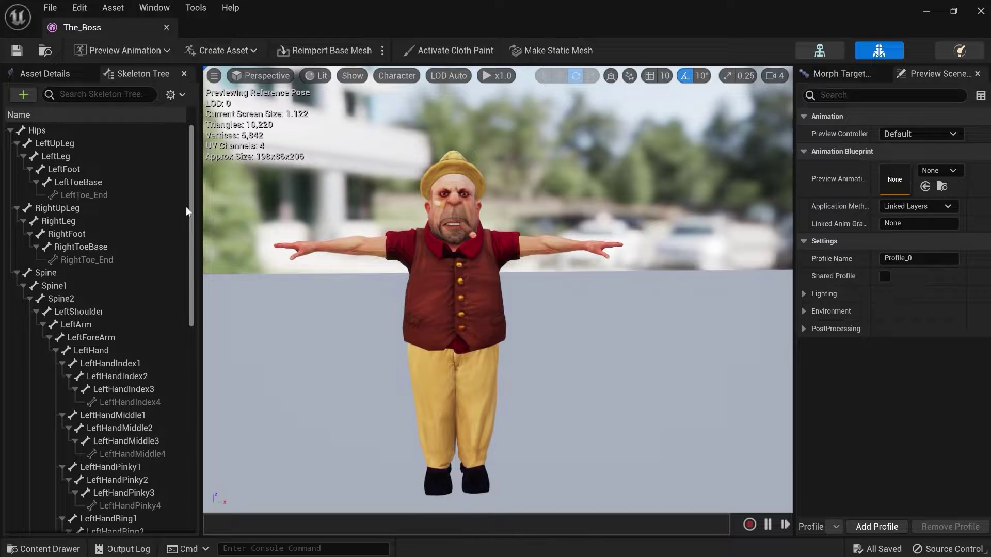
Step: Examine The_Boss bone hierarchy in the skeleton tree, from the hips and legs to the hand bones and shoulders
left_click(119, 156)
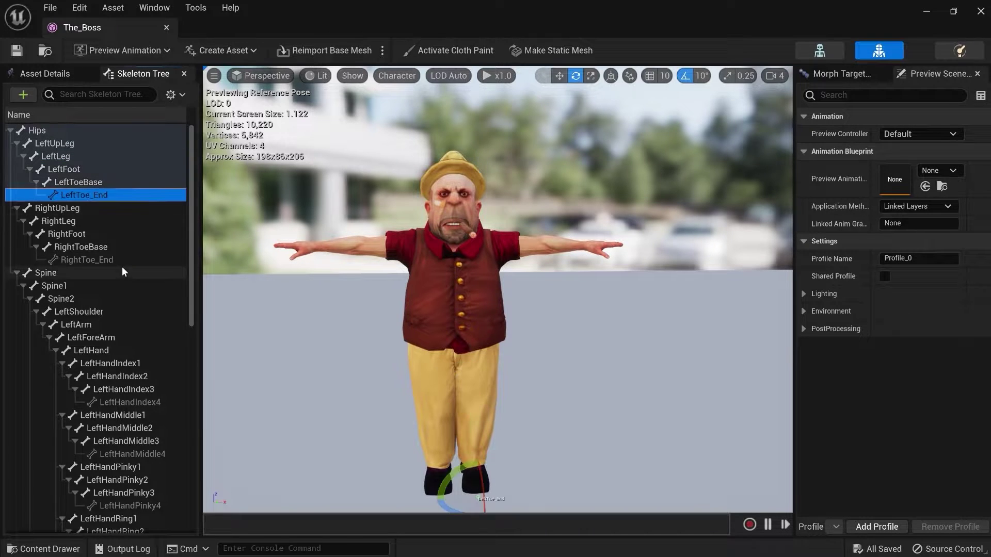
left_click(128, 364)
left_click(126, 428)
scroll(126, 426, "down", 12)
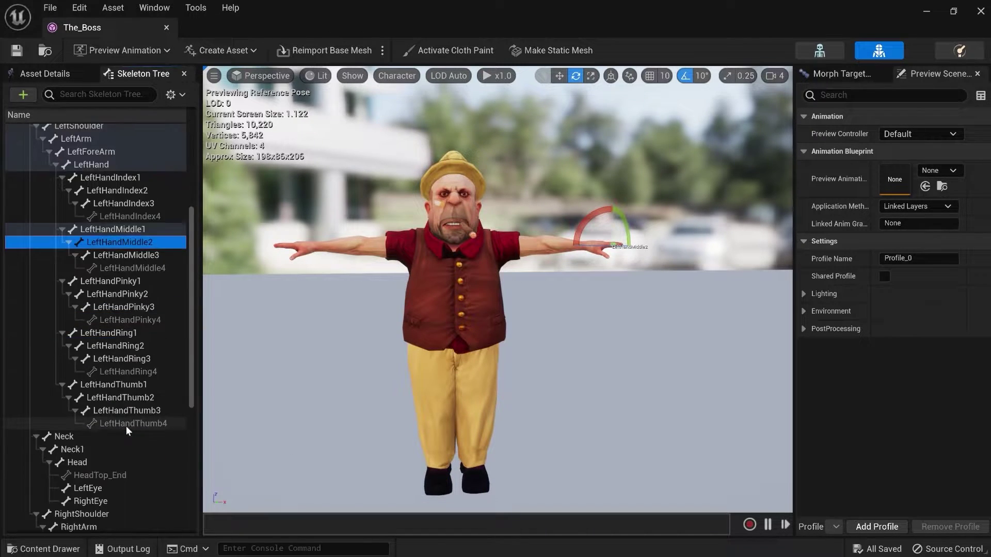
left_click(129, 384)
left_click(123, 449)
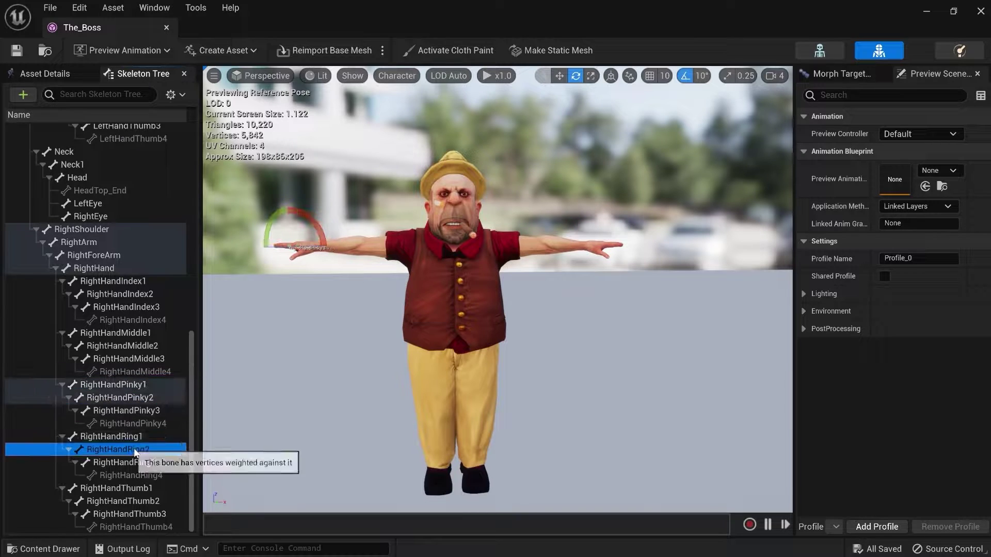
left_click(129, 462)
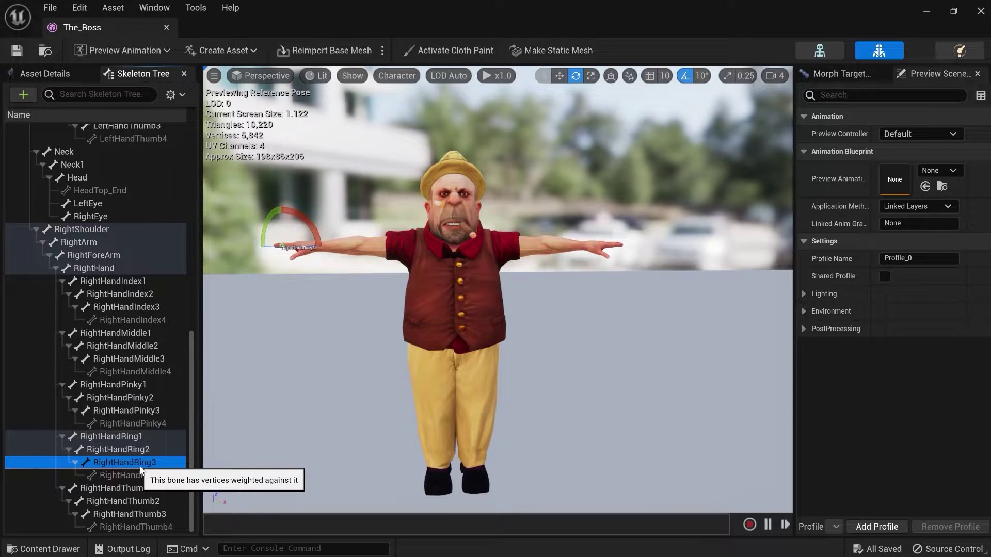
left_click(135, 233)
scroll(135, 233, "up", 10)
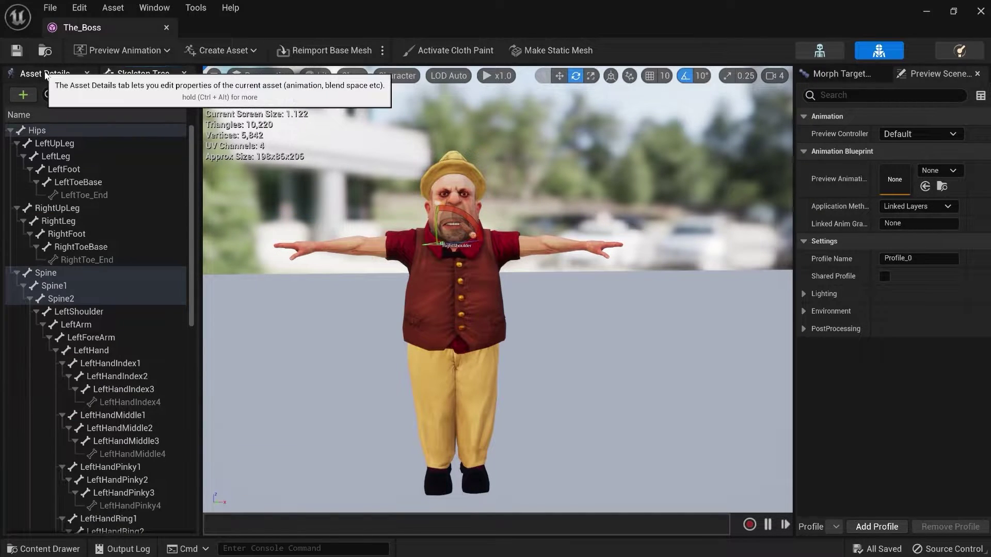
Step: Review The_Boss asset details, including material slots, LOD settings, skeleton, physics asset, import settings and ray tracing
left_click(45, 73)
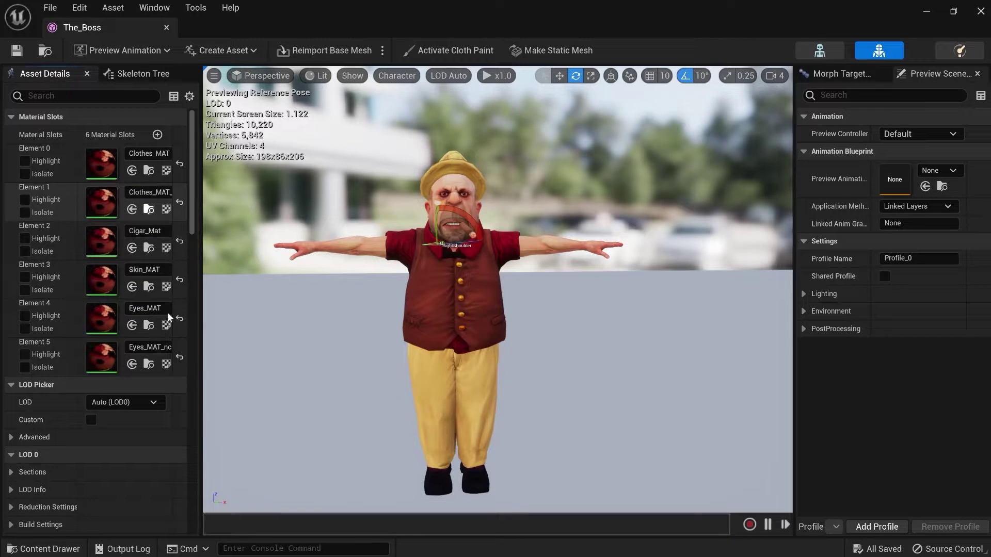
scroll(155, 316, "down", 5)
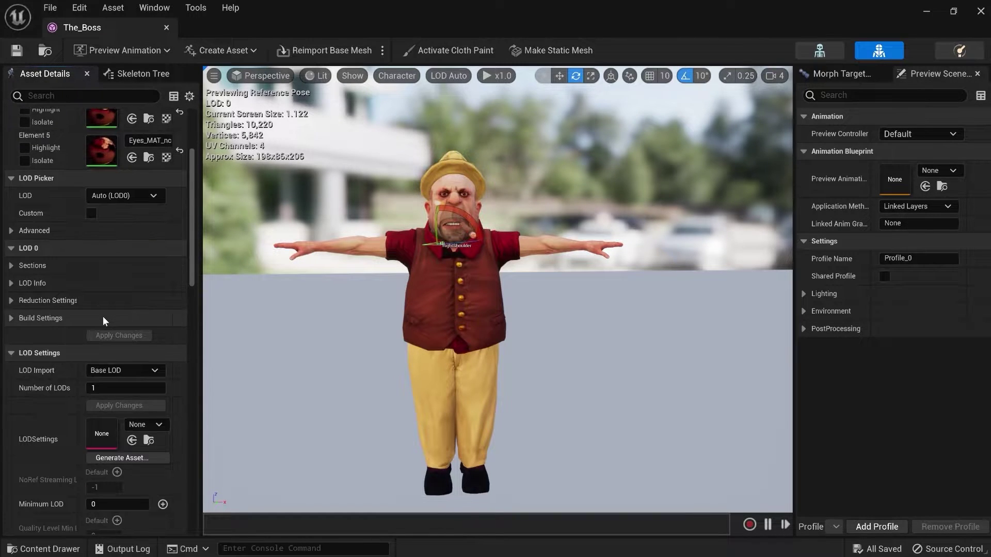
scroll(103, 316, "down", 3)
scroll(99, 314, "down", 3)
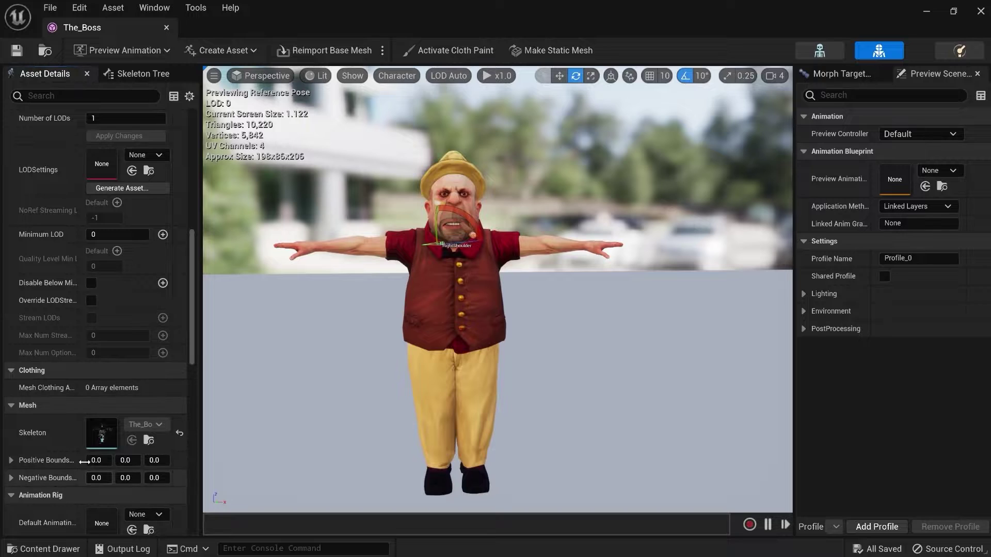
scroll(90, 449, "down", 7)
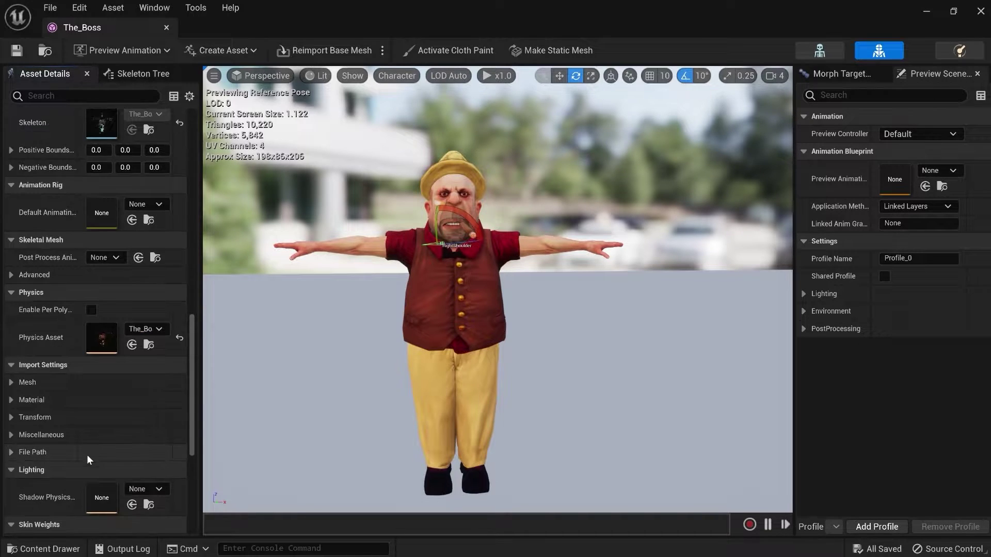
scroll(86, 455, "down", 6)
scroll(117, 395, "up", 1)
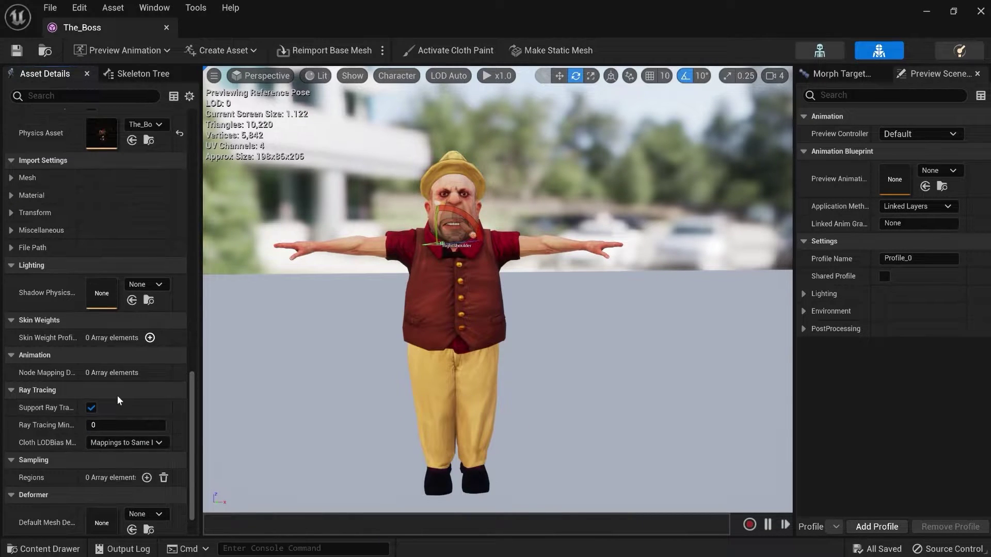
scroll(116, 395, "down", 1)
scroll(94, 423, "up", 2)
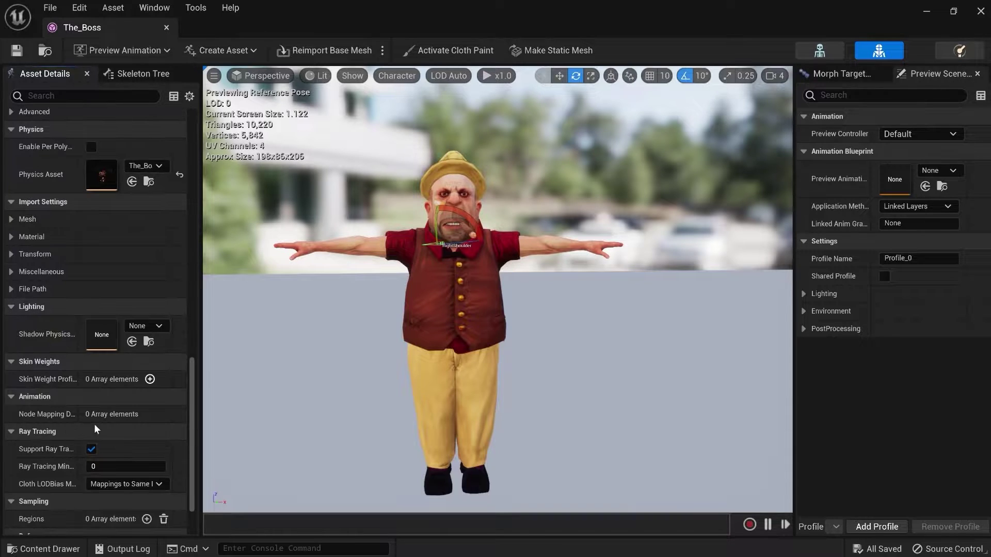
scroll(94, 423, "up", 12)
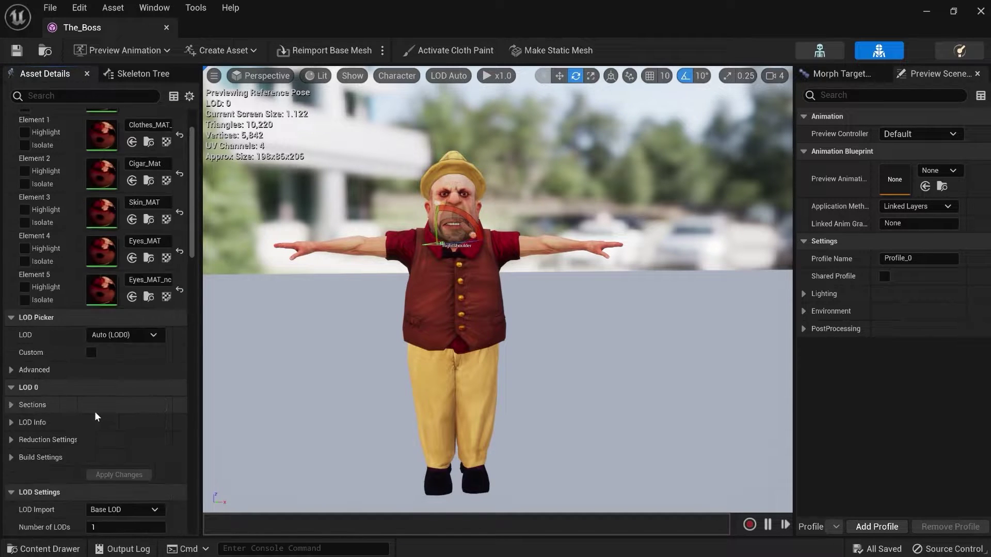
scroll(95, 411, "up", 2)
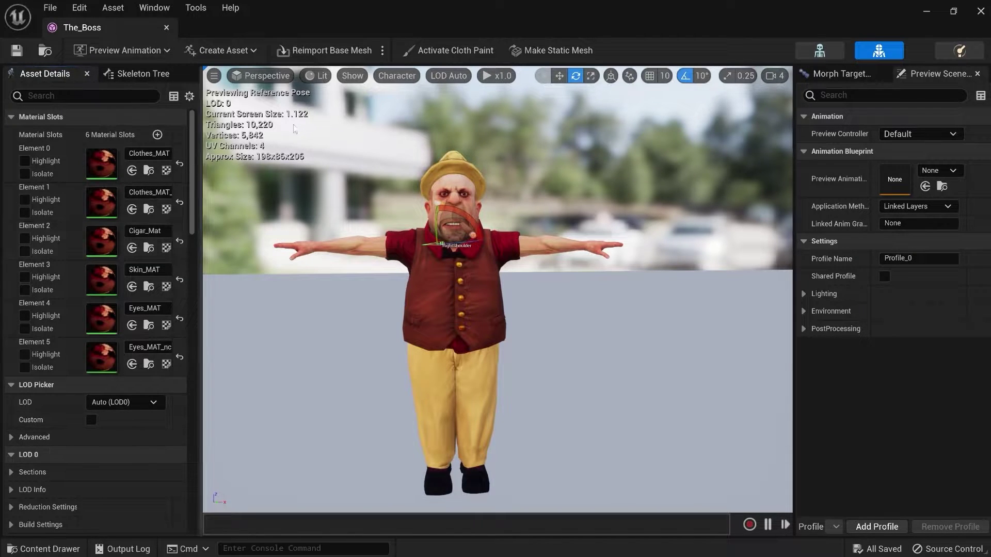
Step: Look over the mesh's morph targets and preview scene settings, including animation blueprint choices, lighting, environment and post-processing
left_click(838, 72)
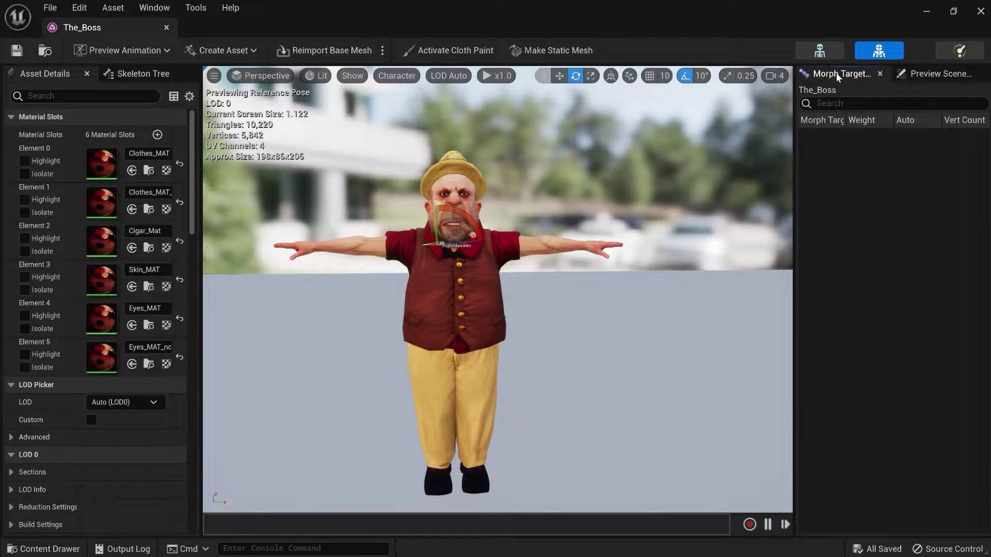
left_click(898, 75)
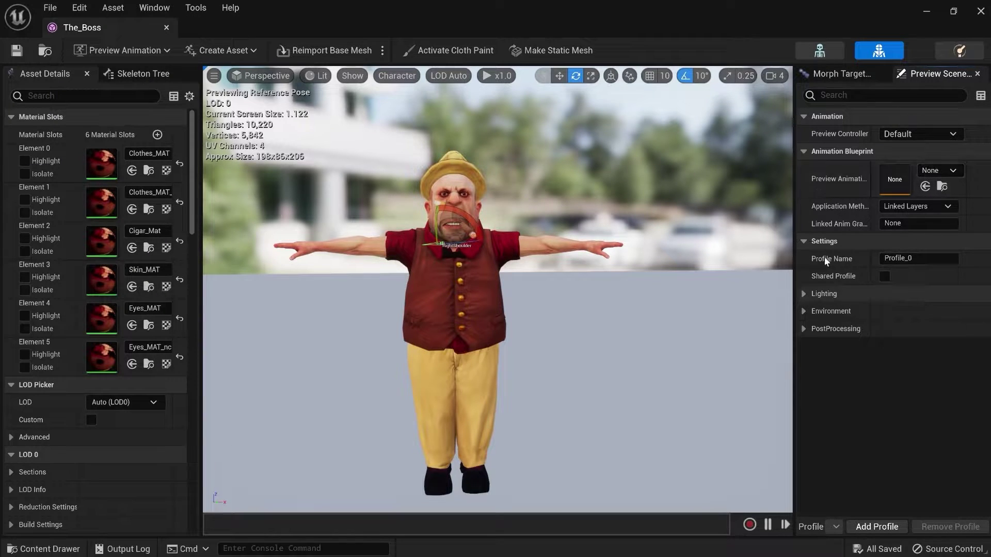
left_click(937, 170)
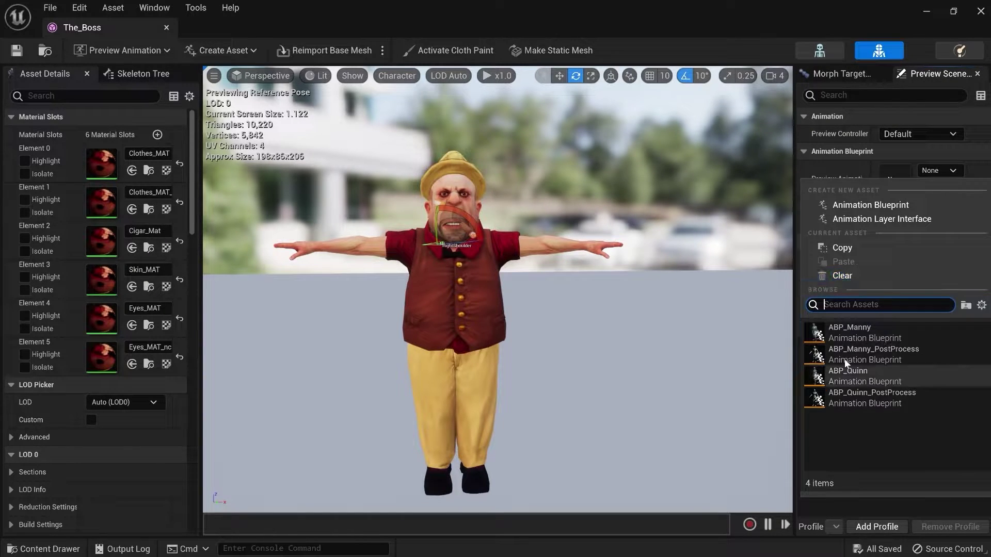
left_click(944, 173)
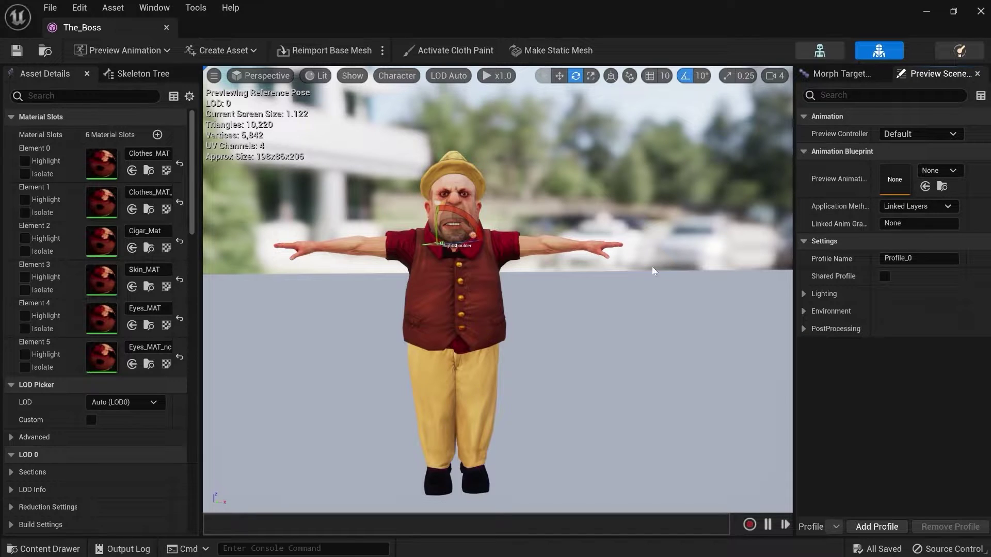
left_click(809, 294)
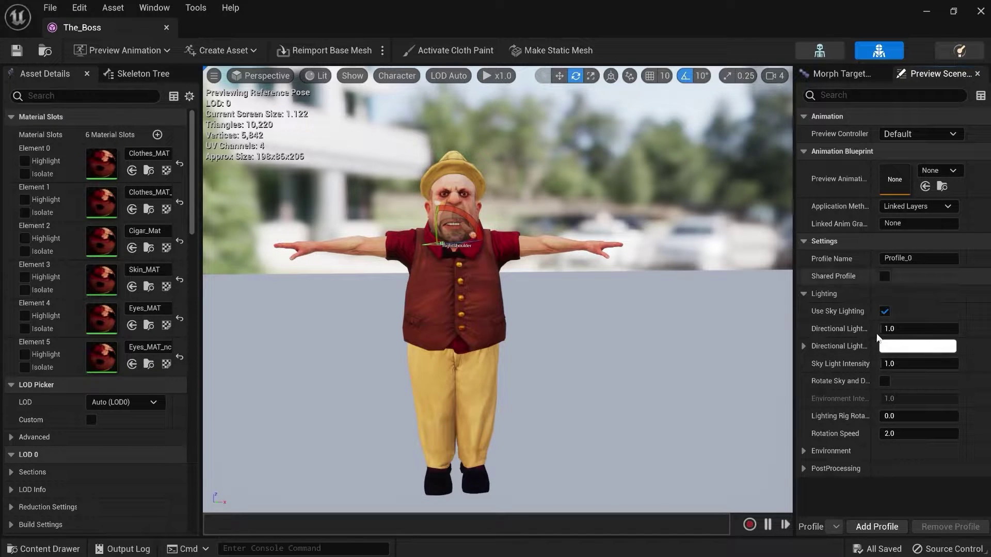
left_click(805, 293)
left_click(805, 311)
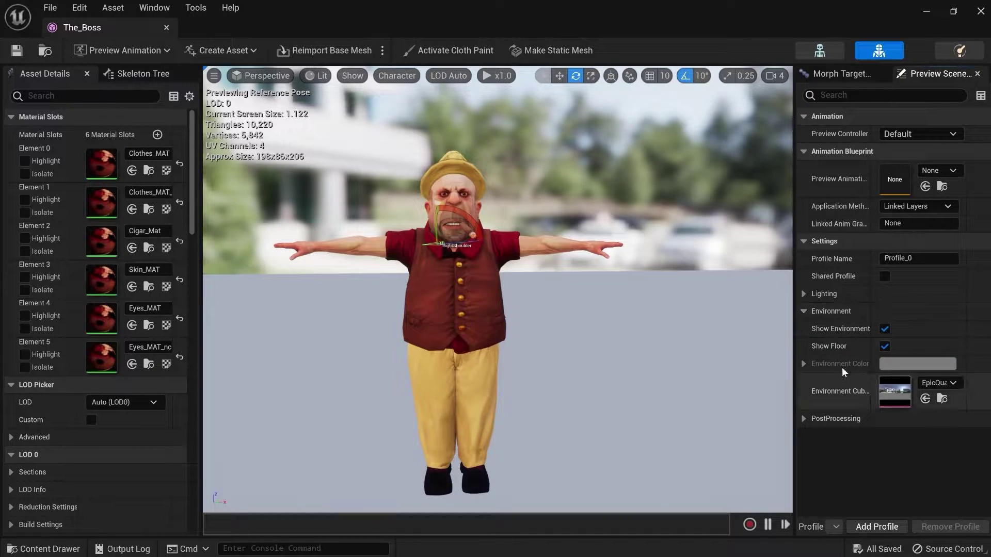
left_click(804, 311)
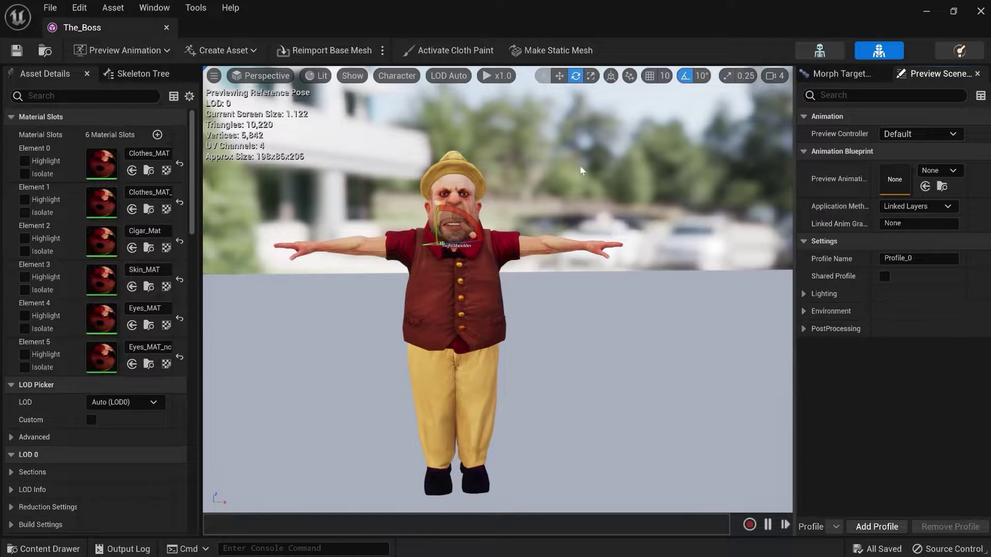
left_click(803, 329)
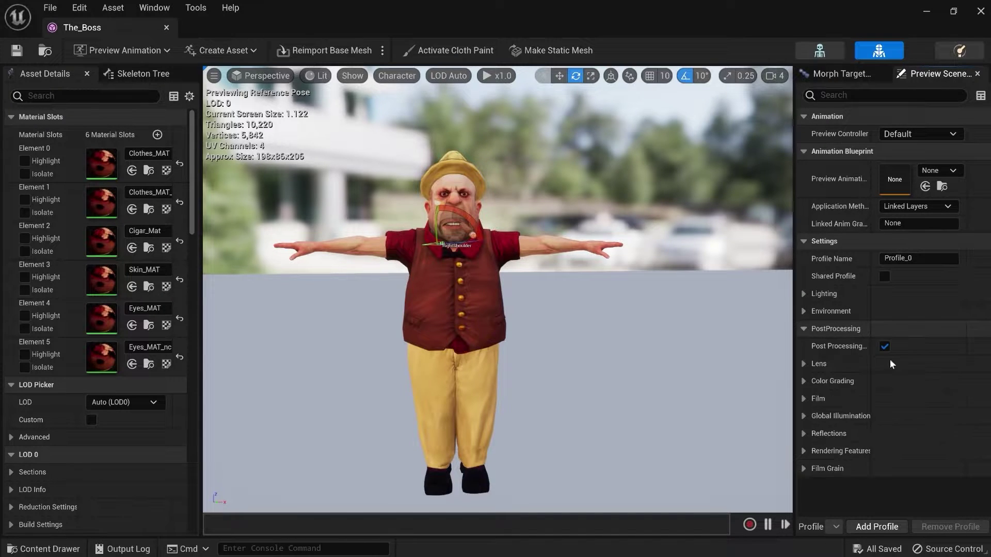
left_click(804, 328)
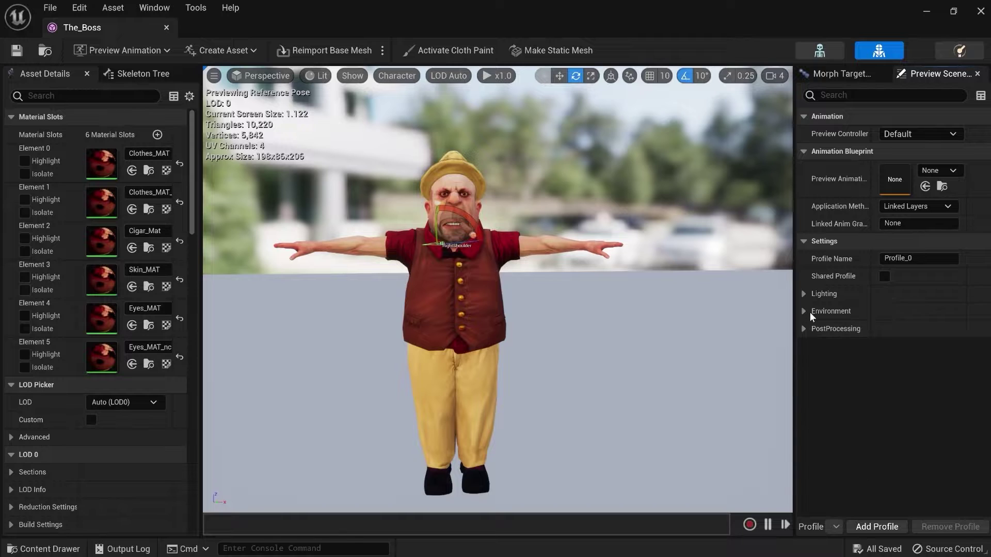
Step: Open The_Boss_Skeleton in the skeleton editor and inspect the LeftToeBase, RightToeBase, Spine2 and LeftFoot bones
left_click(603, 197)
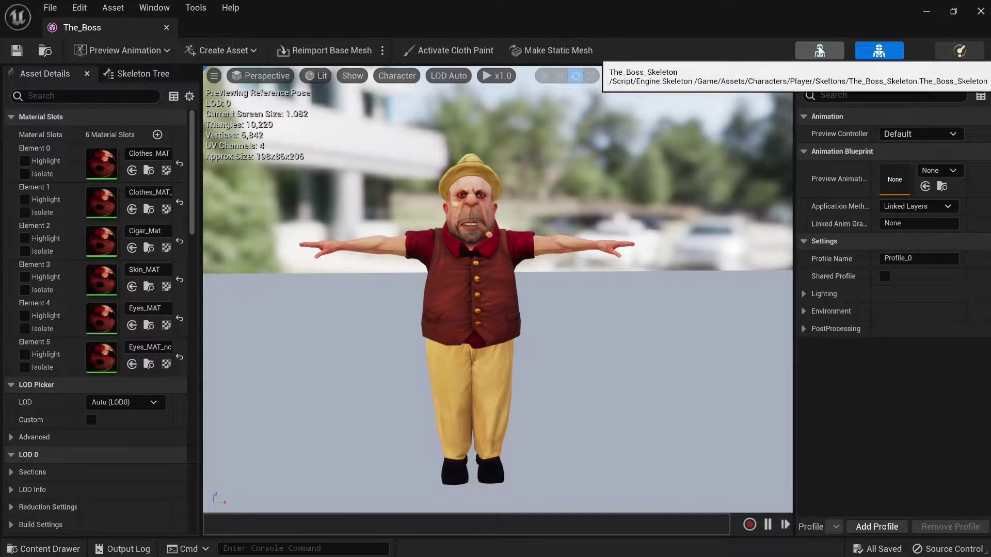
left_click(820, 50)
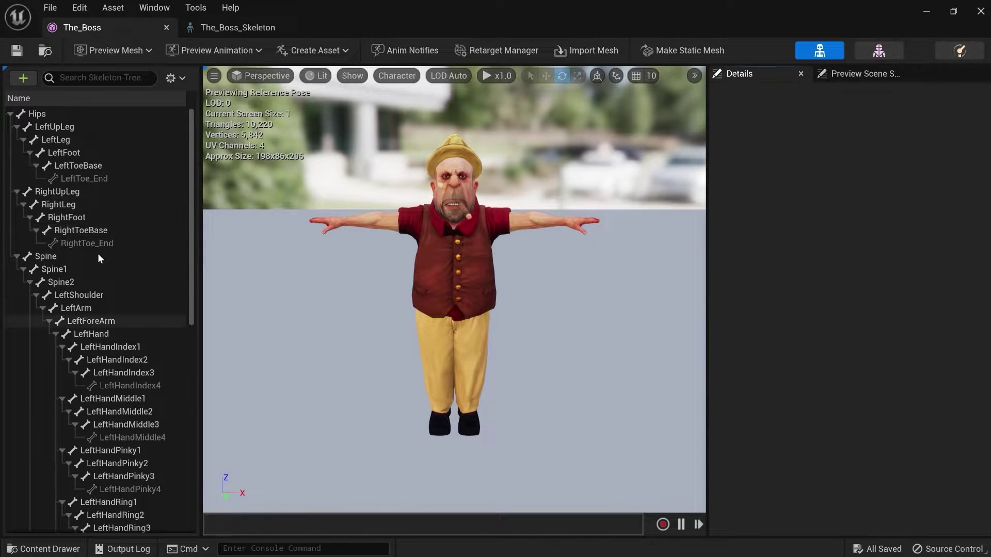
left_click(89, 166)
left_click(111, 230)
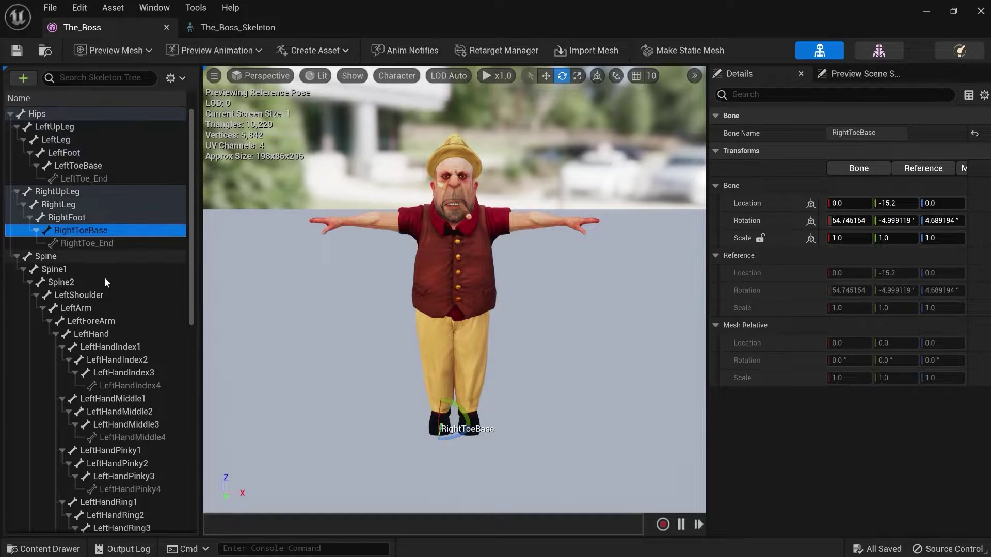
left_click(103, 282)
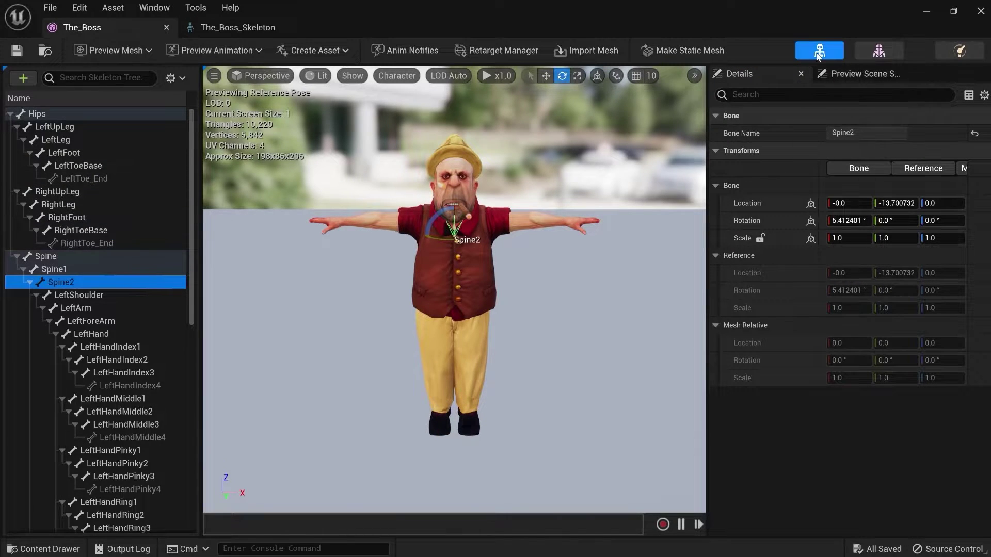
left_click(64, 153)
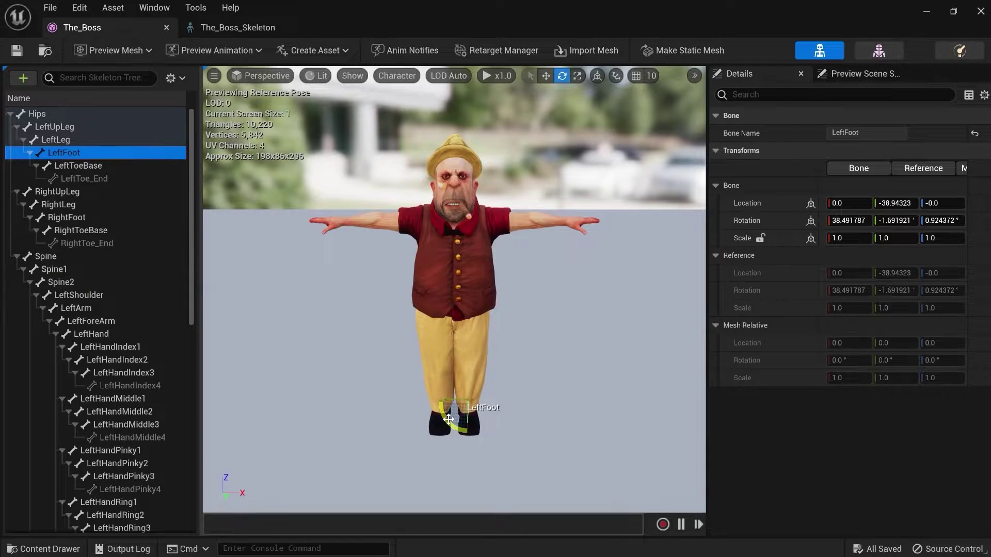
Step: Try rotating the LeftFoot and LeftArm bones in the preview, undo the foot rotation, and clear the bone selection
left_click_drag(448, 419, 483, 426)
key("ctrl+z")
left_click(492, 199)
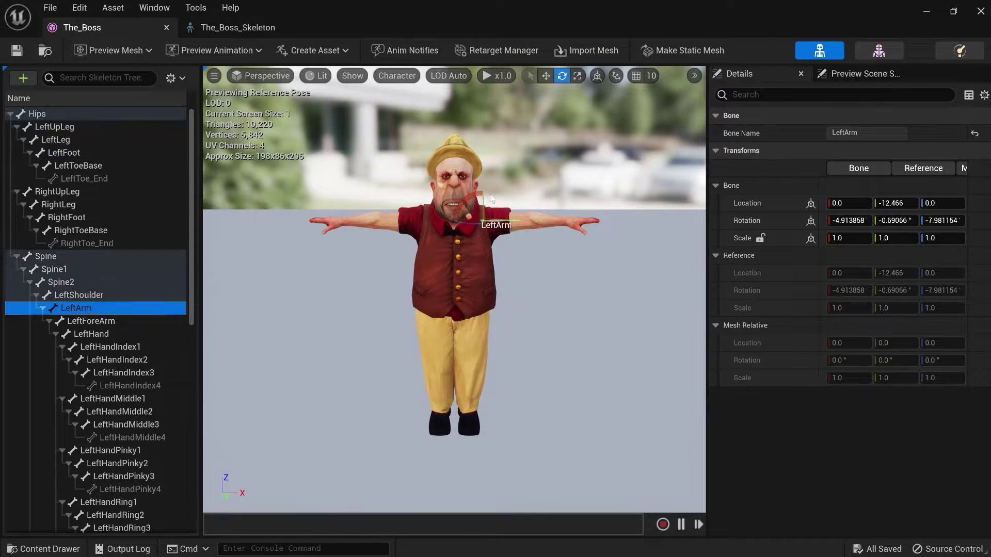
left_click_drag(474, 193, 481, 249)
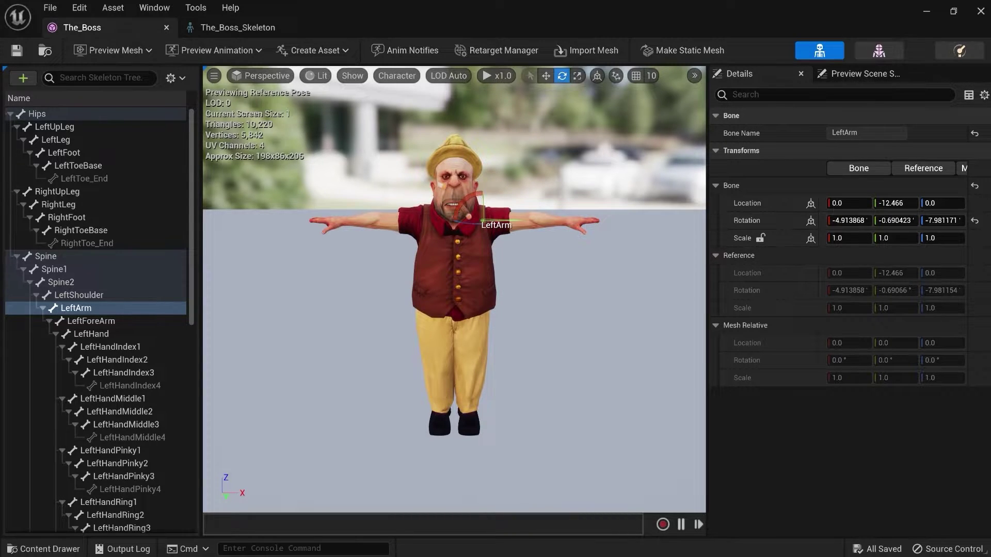
left_click(593, 281)
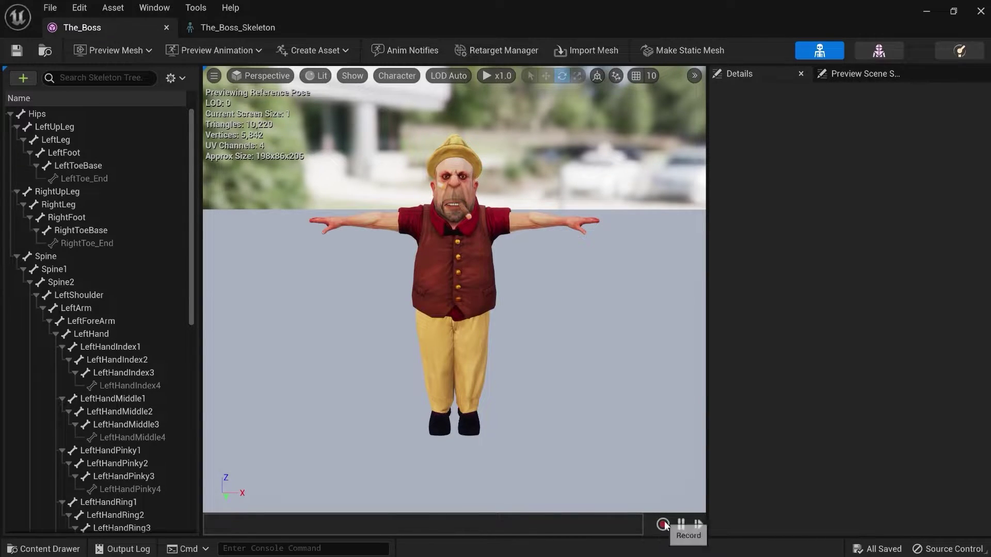
left_click_drag(526, 245, 552, 289, "alt")
left_click_drag(543, 238, 497, 254, "alt")
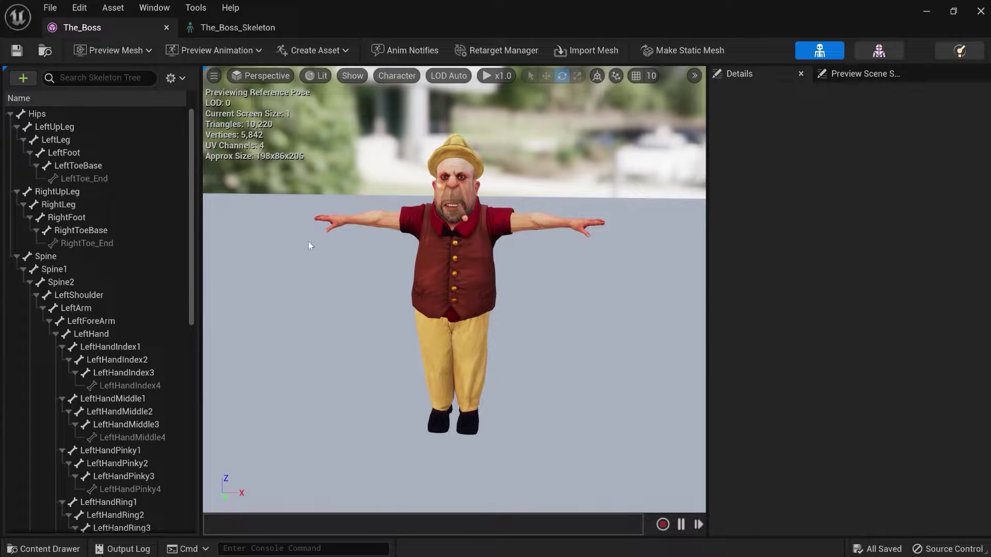
Step: Rotate the RightUpLeg bone by about 60° to raise the character's right leg out to the side
left_click(85, 194)
left_click_drag(330, 310, 350, 315, "alt")
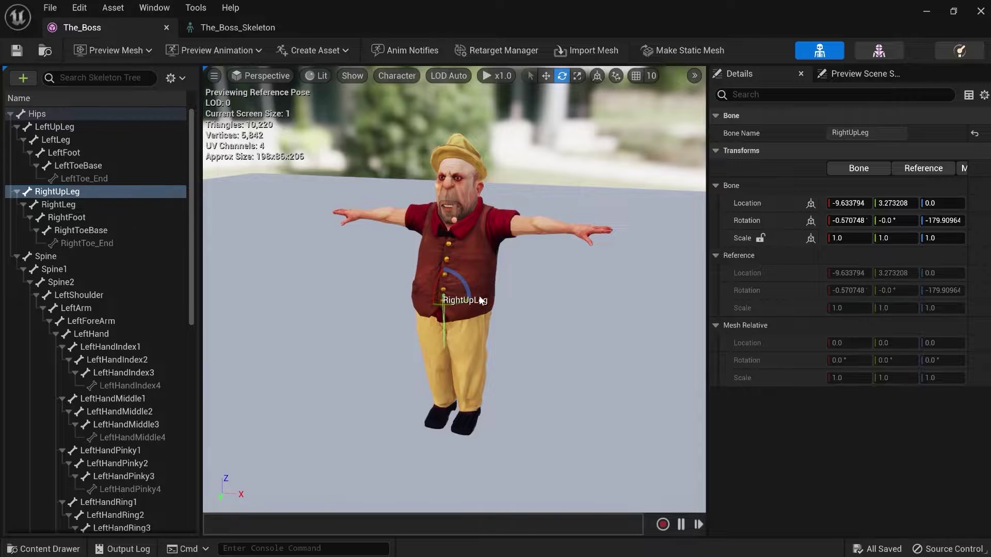
left_click_drag(480, 300, 476, 289, "alt")
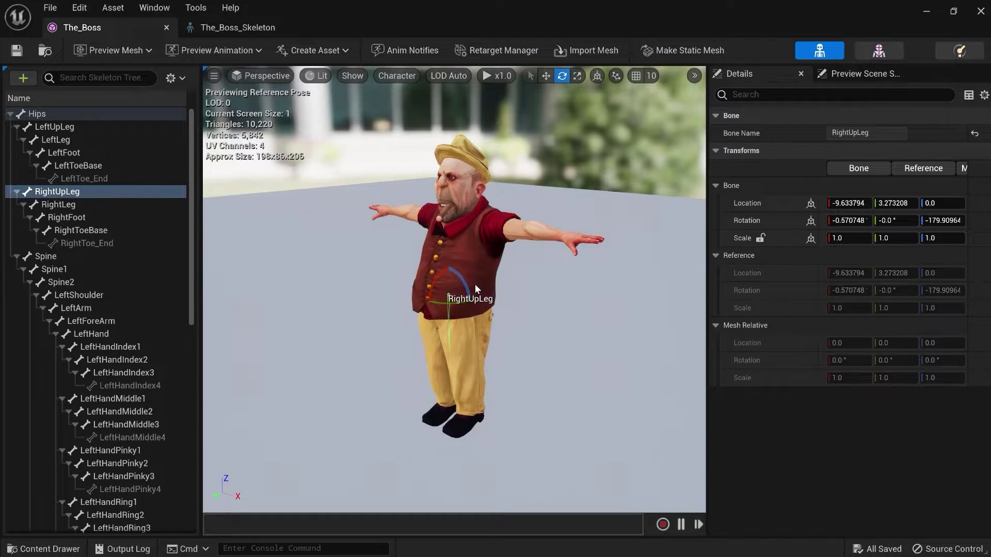
left_click_drag(475, 284, 423, 308)
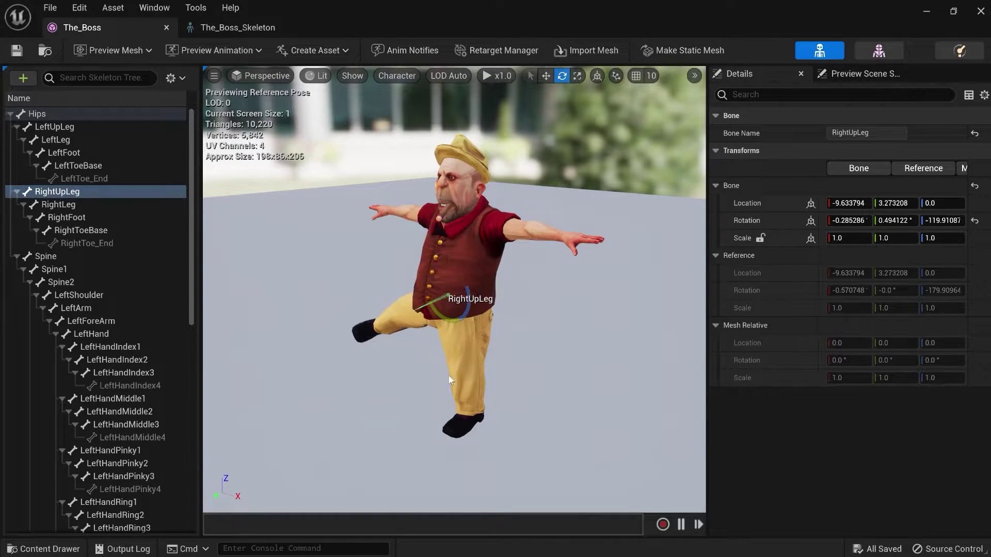
left_click_drag(449, 376, 521, 350, "alt")
Step: Look over the animation recording options and sample frame rates, cancel the recording setup, and undo the RightUpLeg rotation
left_click(662, 524)
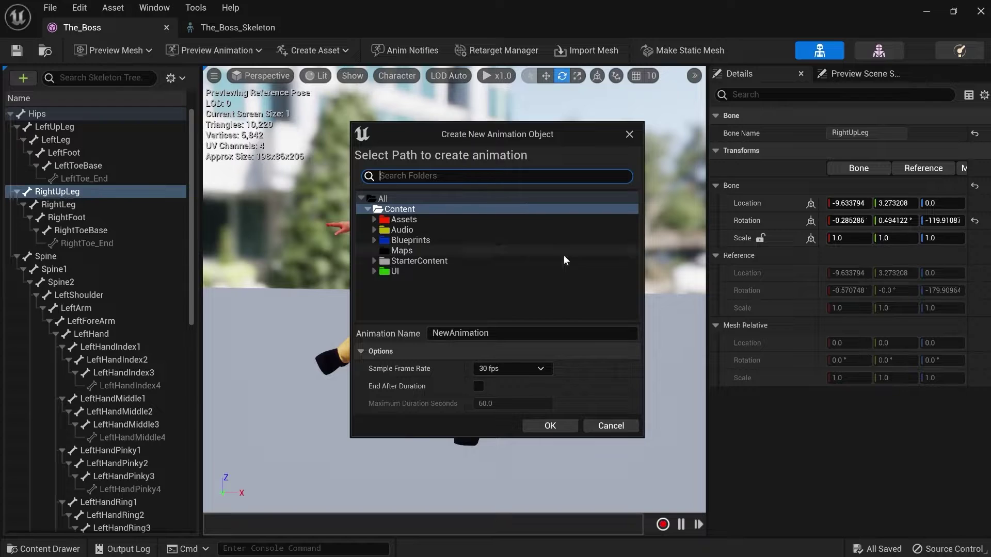
left_click(525, 366)
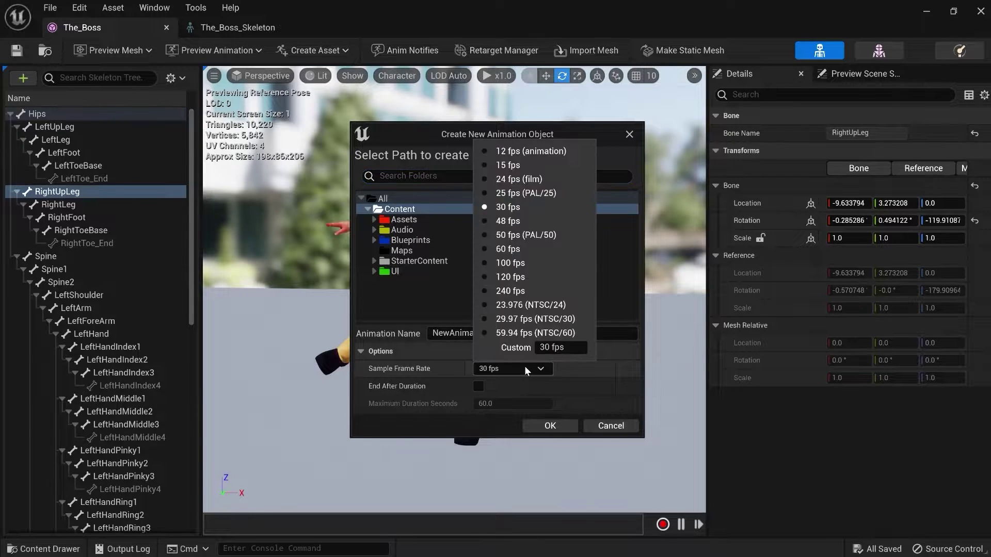
left_click(524, 366)
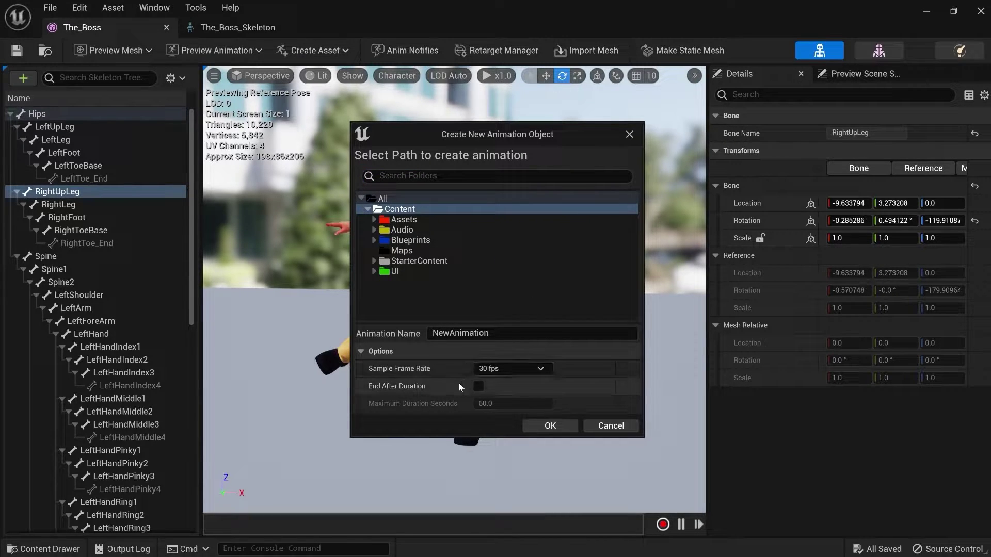
key("Escape")
key("ctrl+z")
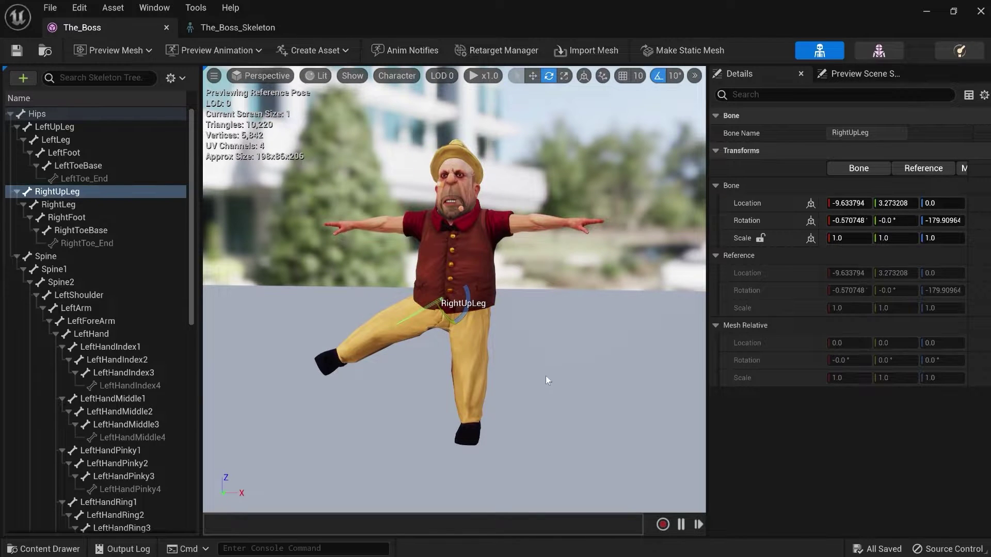
mouse_move(465, 361)
left_mouse_down("alt")
mouse_move(495, 361)
mouse_move(477, 379)
mouse_move(461, 375)
left_mouse_up("alt")
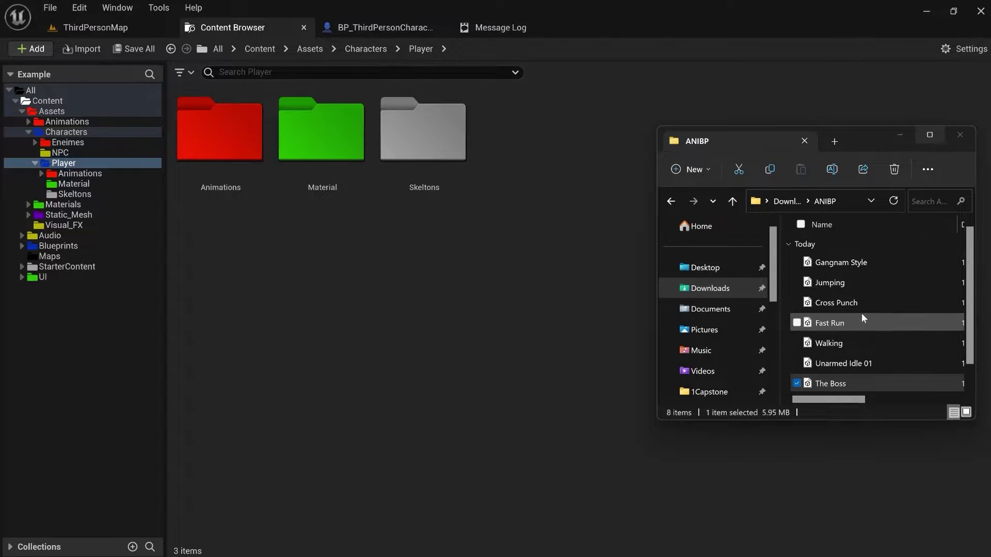
Step: Open the player's Animations/Walk folder and bring in the Walking FBX file from the ANIBP download folder
scroll(863, 316, "down", 1)
scroll(867, 332, "up", 1)
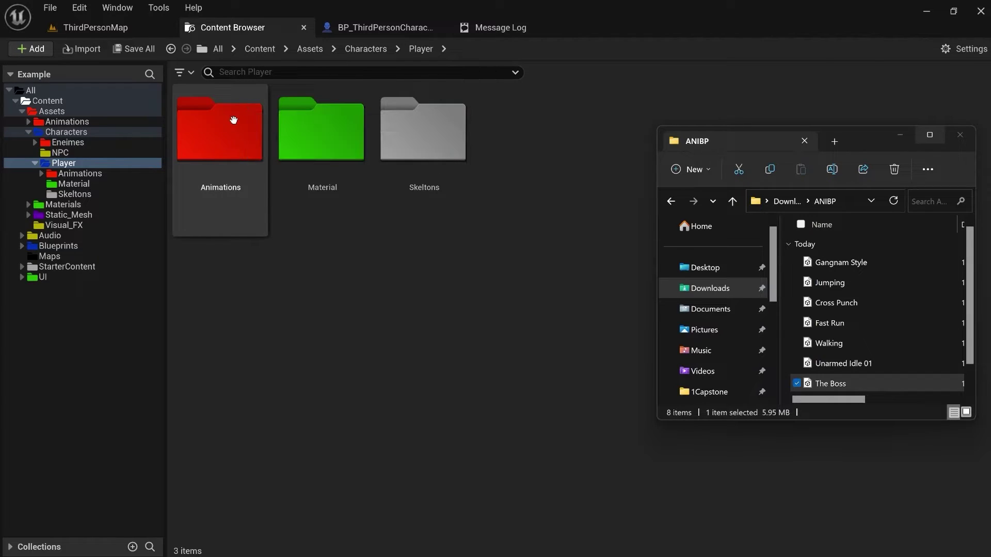
double_click(237, 154)
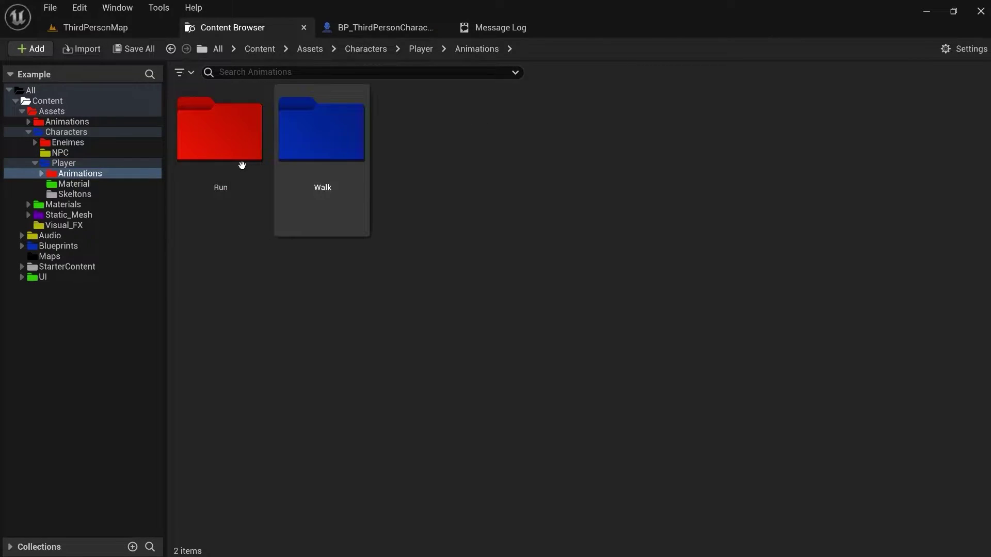
double_click(336, 148)
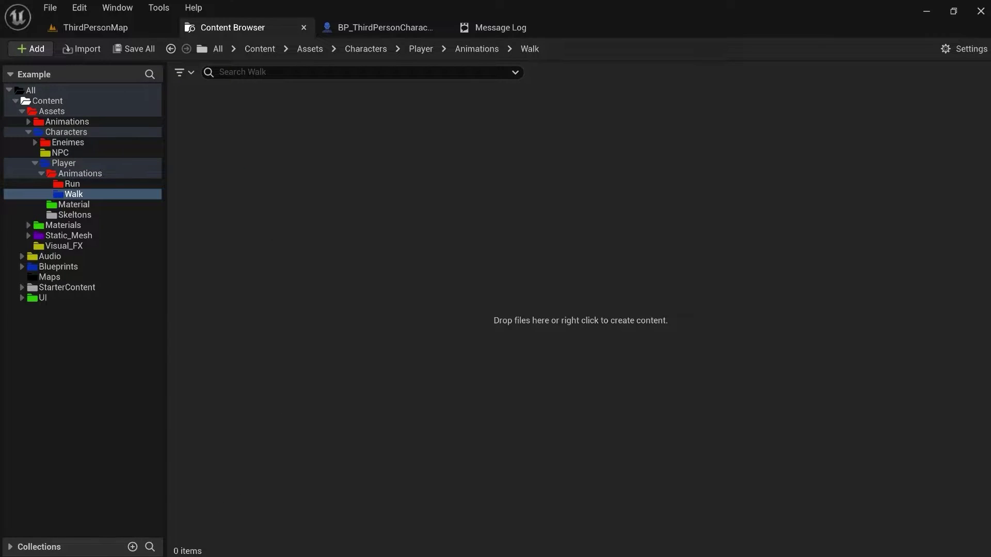
key("alt+Tab")
left_click_drag(825, 342, 293, 183)
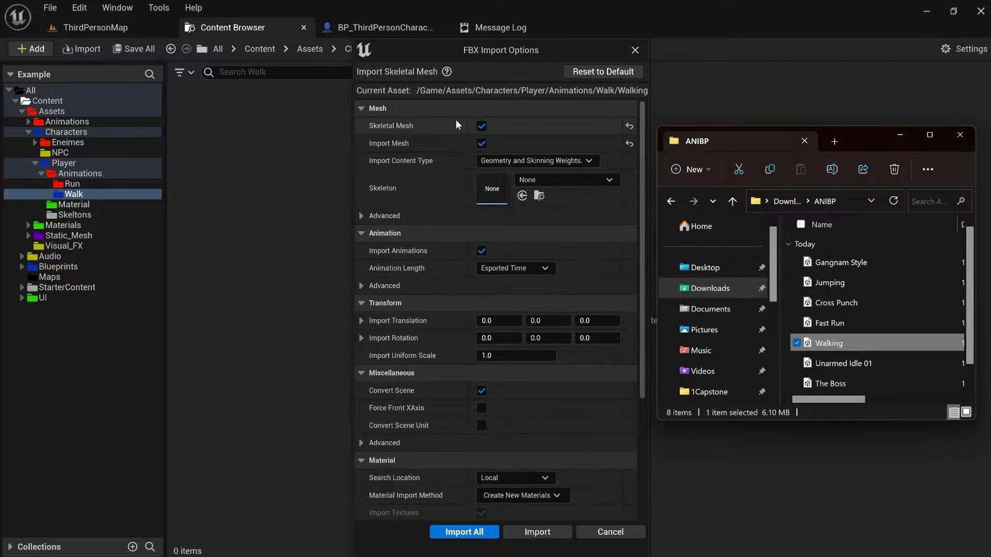
Step: Assign The_Boss_Skeleton as the skeleton in the Walking file's FBX import options
left_click_drag(468, 46, 503, 16)
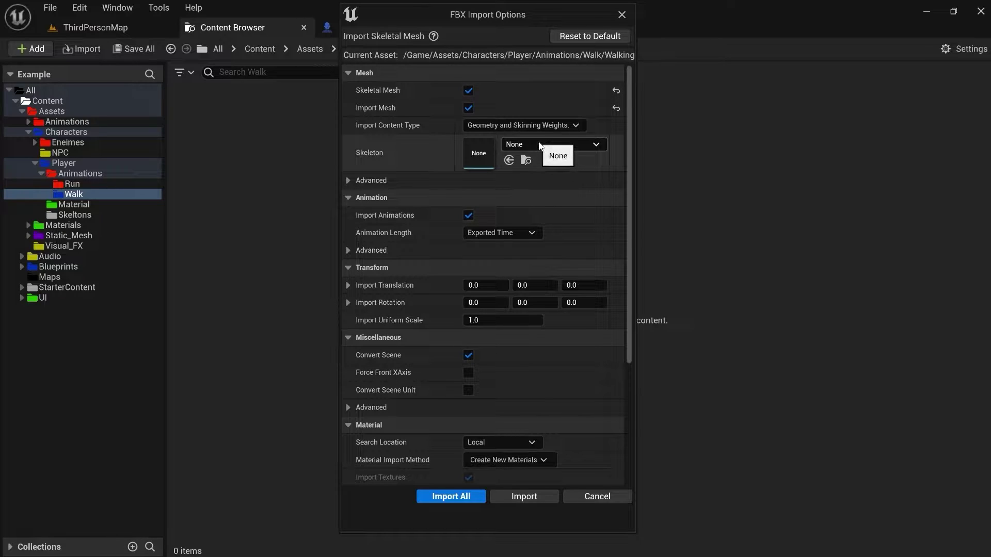
left_click(573, 147)
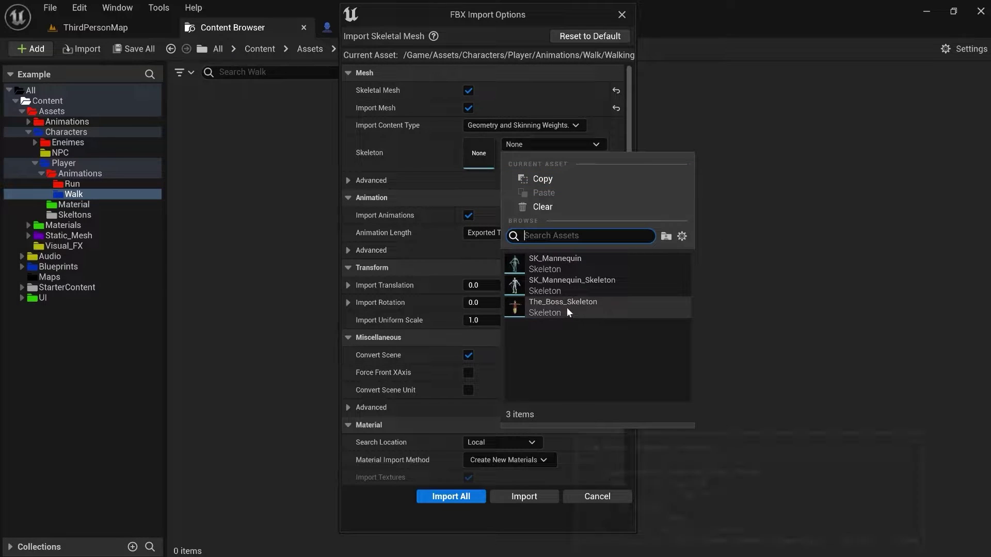
left_click(589, 315)
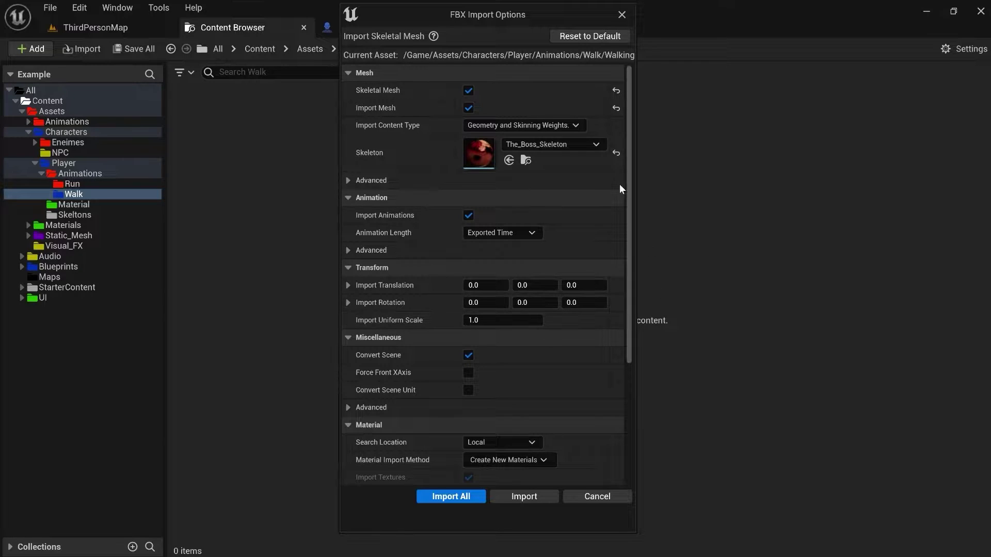
Step: Check the FBX import options, including animation length and advanced animation settings, and import the Walking file with them
scroll(506, 295, "down", 6)
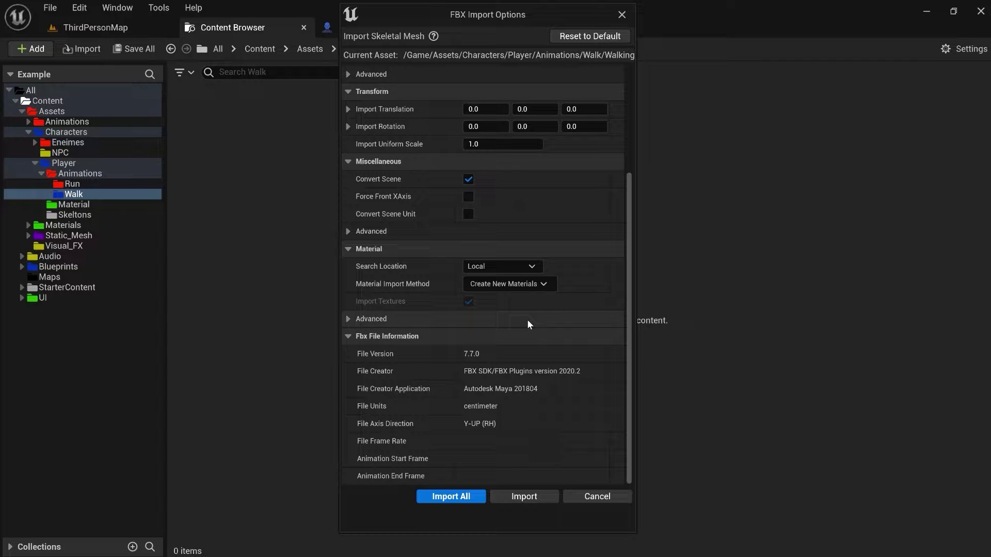
scroll(528, 320, "up", 6)
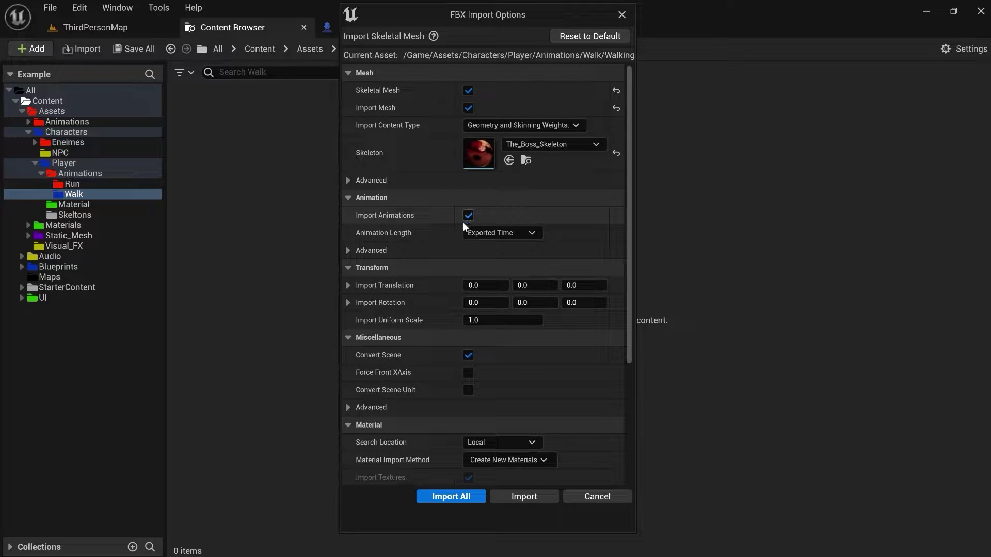
left_click(490, 233)
left_click(513, 239)
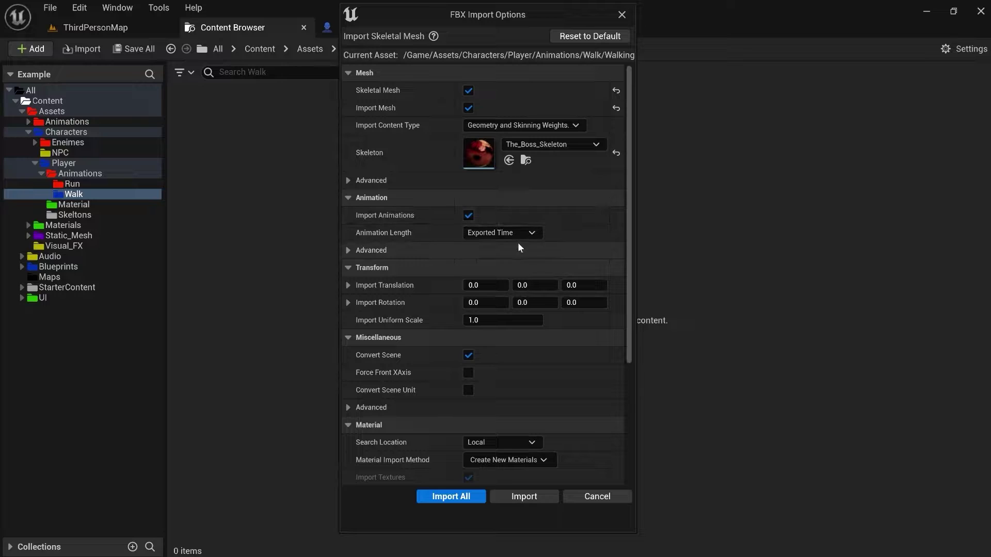
left_click(376, 253)
scroll(444, 223, "down", 1)
scroll(435, 226, "down", 3)
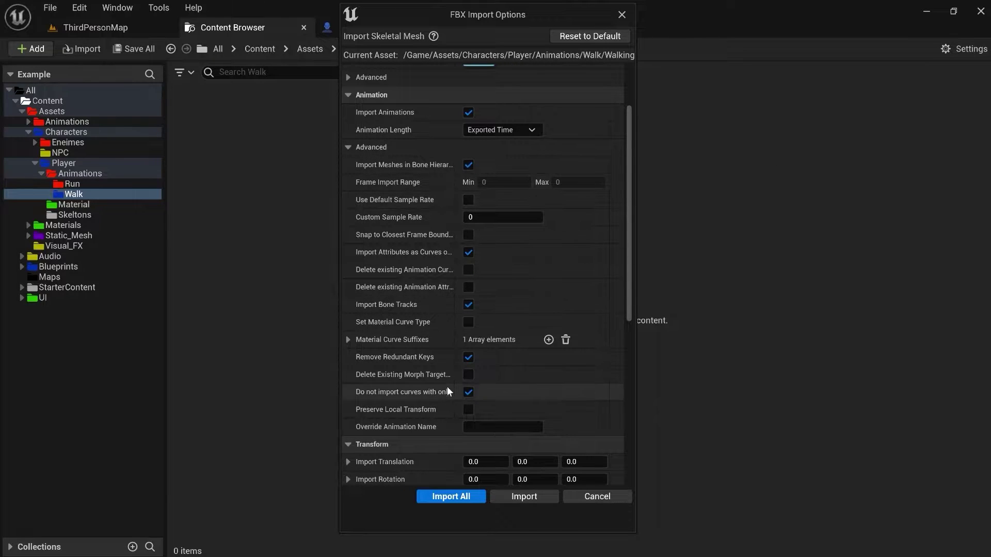
scroll(455, 305, "up", 2)
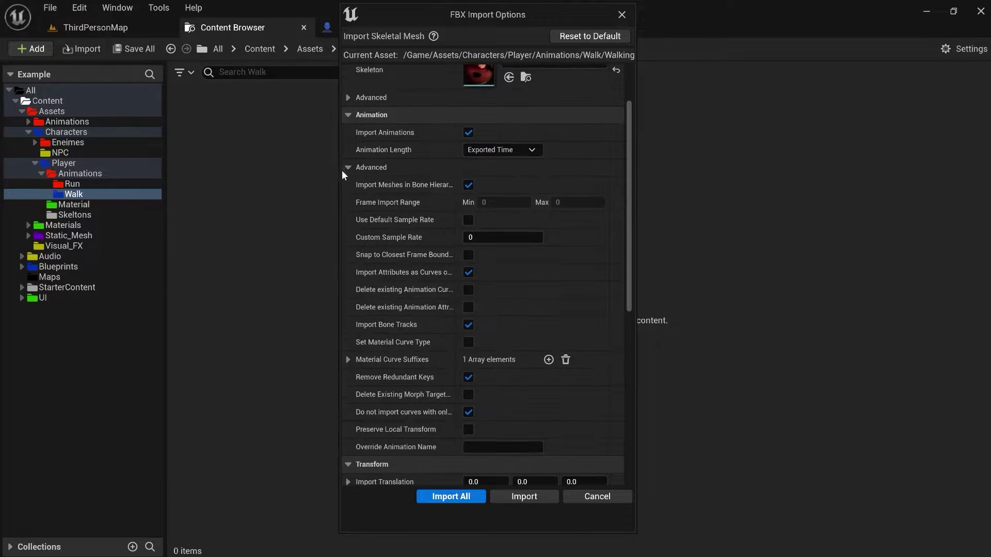
left_click(342, 169)
scroll(435, 226, "up", 3)
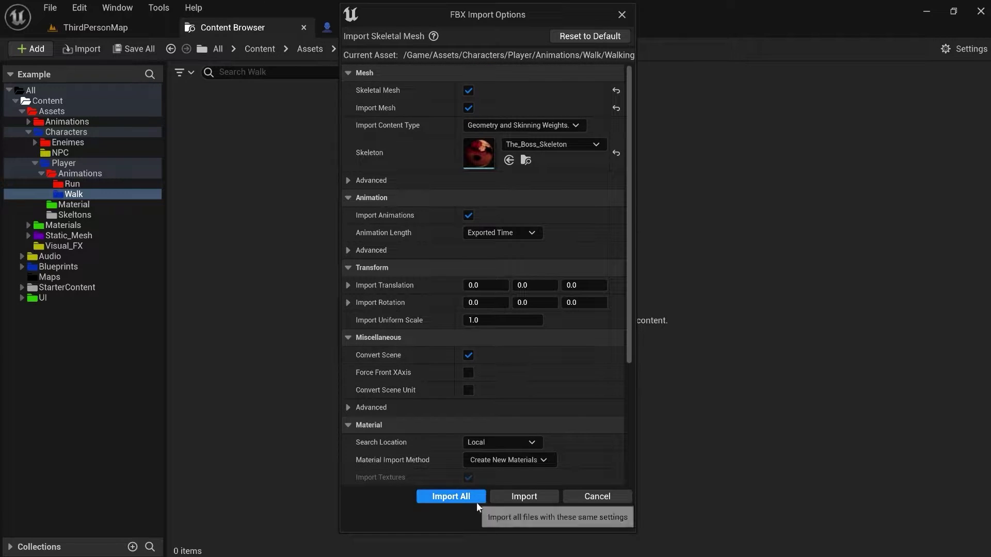
left_click(437, 495)
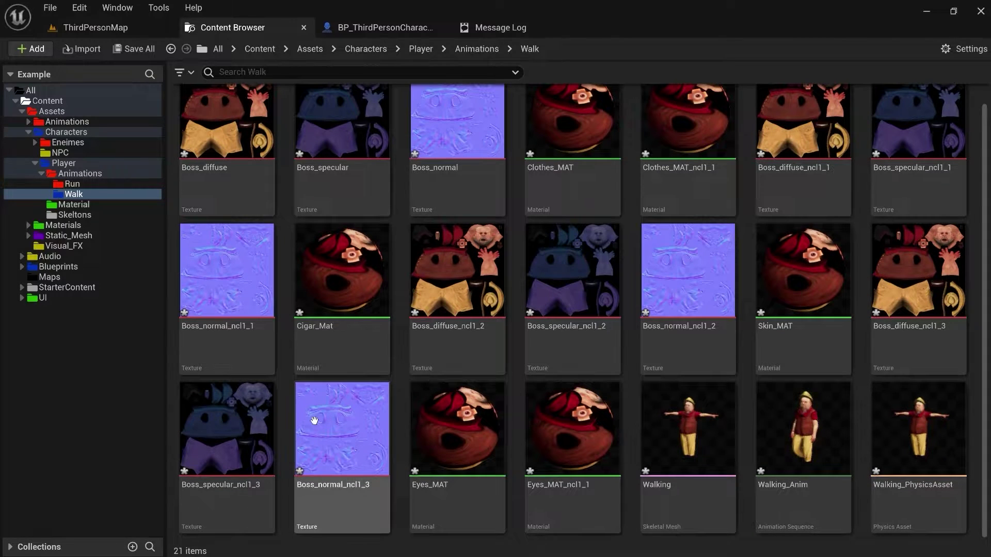
Step: Force delete the duplicate materials and textures from the Walk folder, keeping the mesh, animation and physics asset
scroll(471, 198, "up", 1)
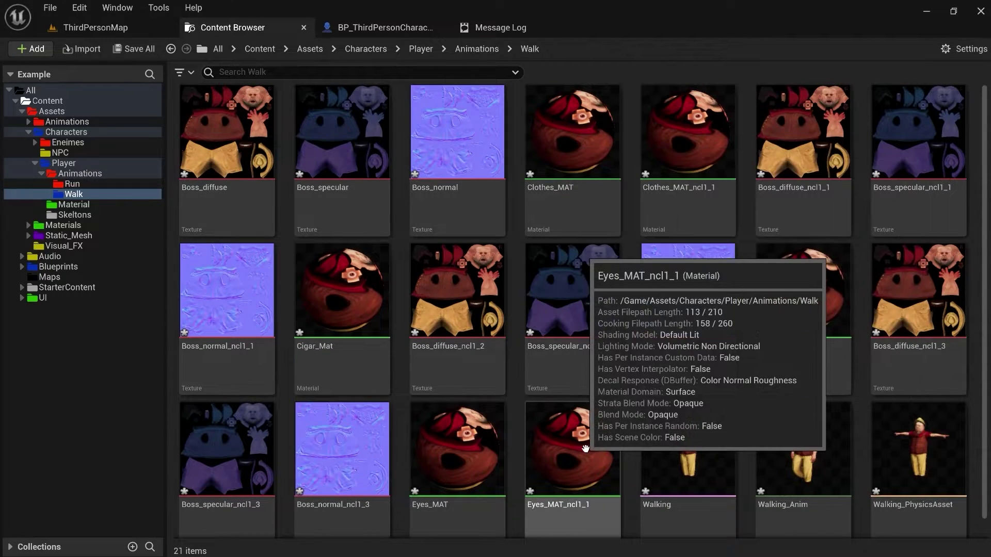
left_click(578, 454)
left_click(236, 138, "shift")
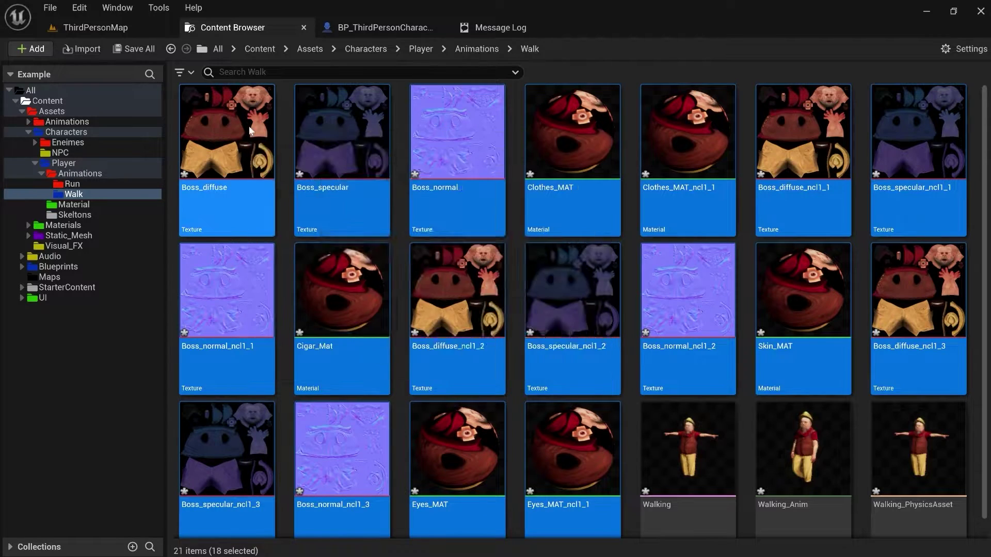
key("Delete")
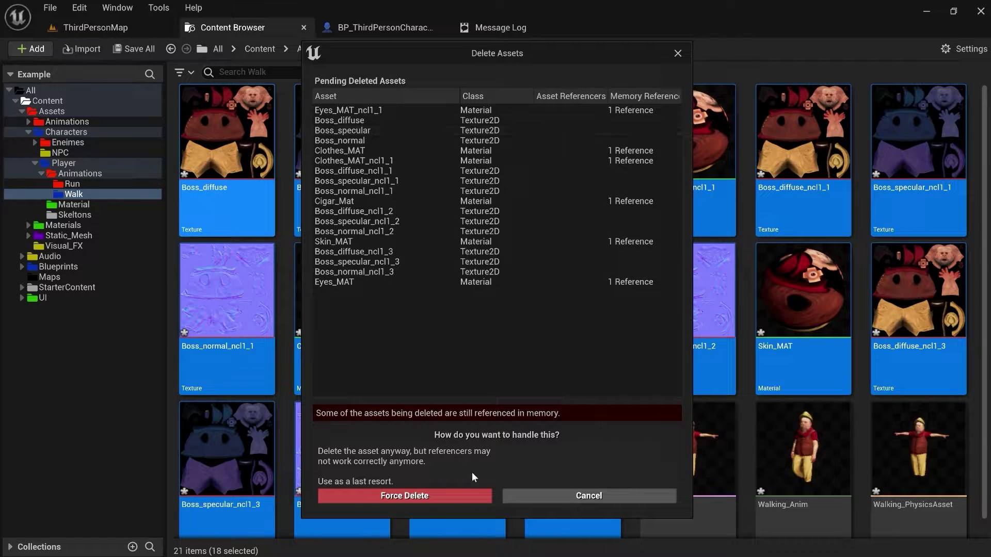
left_click(456, 494)
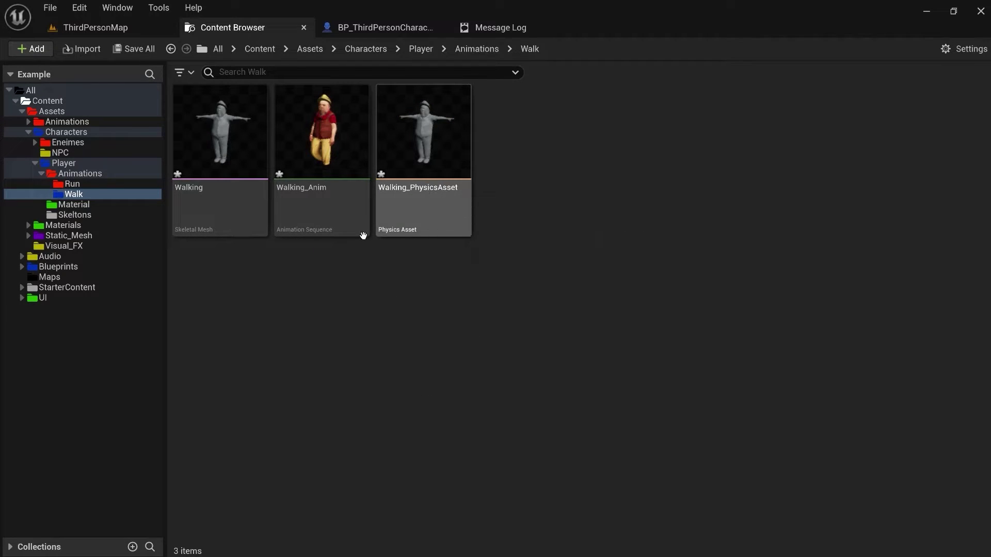
Step: Force delete the Walking skeletal mesh and Walking_PhysicsAsset from the Walk folder, keeping only Walking_Anim
left_click(185, 196)
left_click(442, 187, "ctrl")
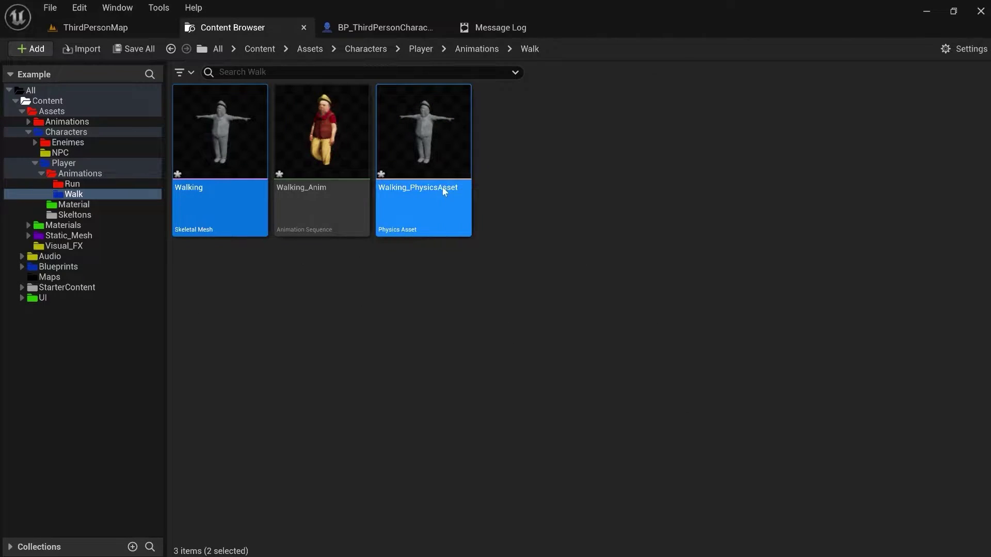
key("Delete")
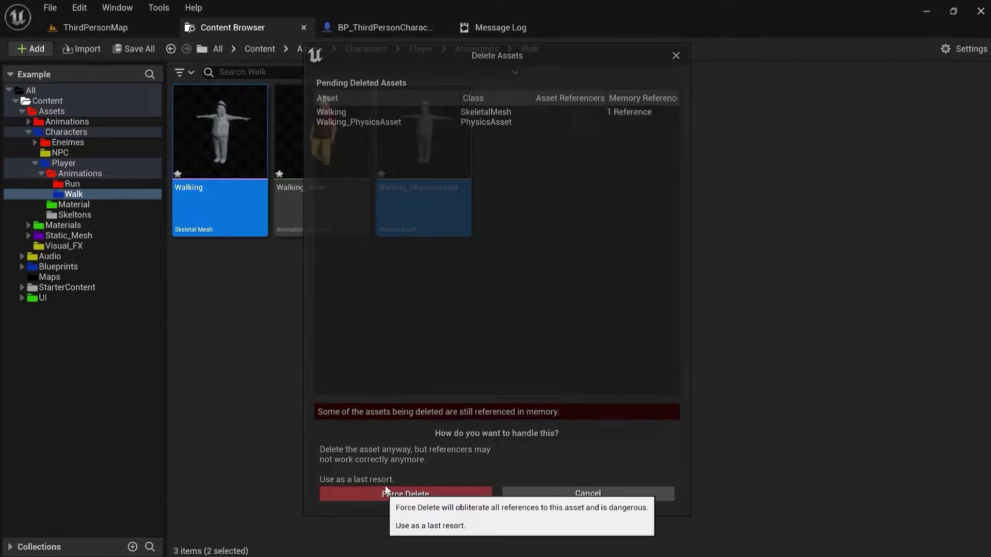
left_click(384, 490)
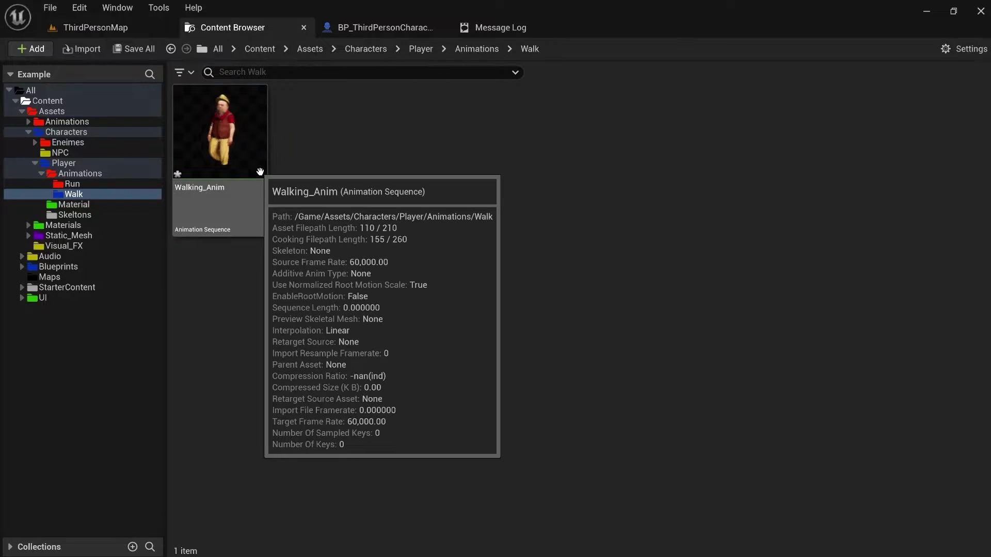
Step: Open Walking_Anim to preview the walk cycle, and switch to The_Boss skeletal mesh from its editor
left_click(259, 171)
double_click(259, 172)
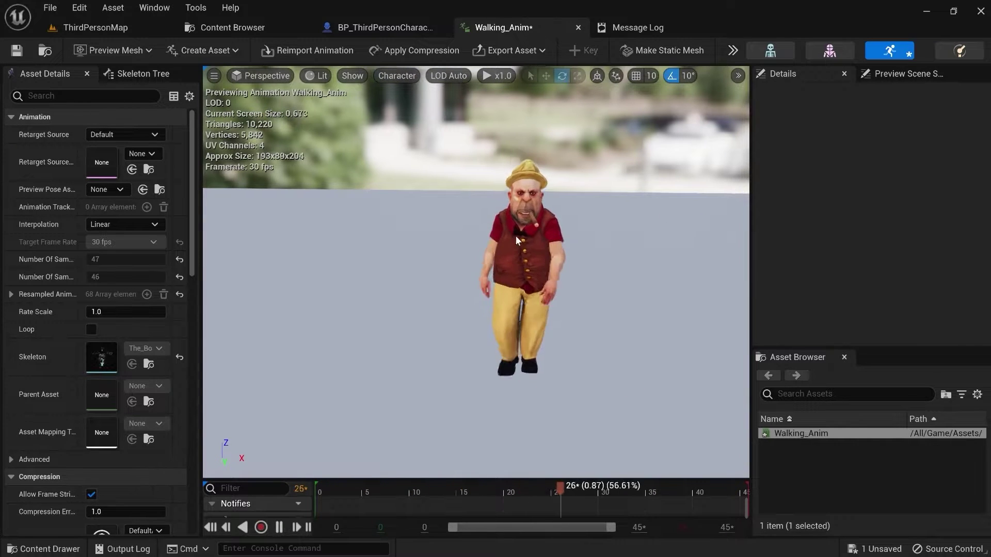
left_click(829, 50)
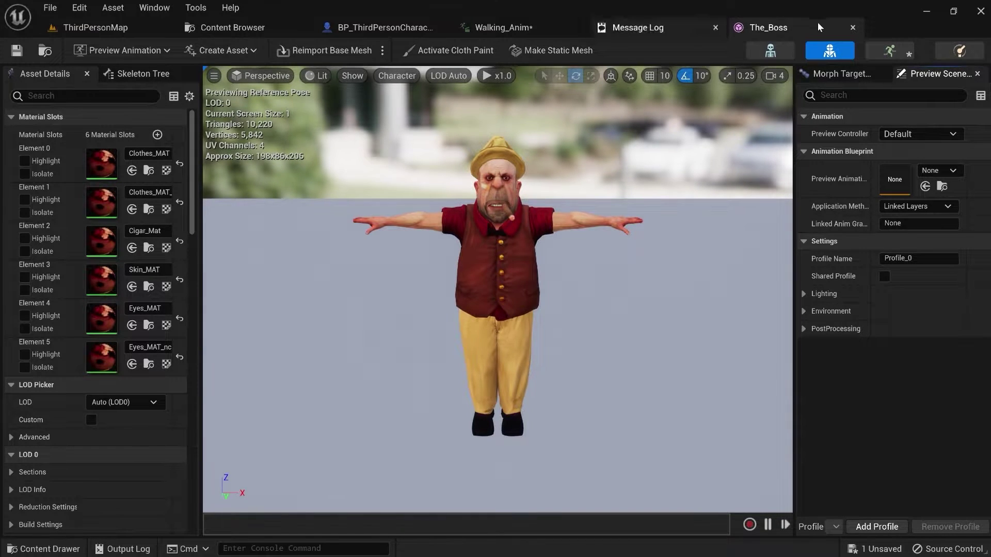
Step: View The_Boss's skeleton and physics asset in their editors, and return to the Walking_Anim animation
left_click(772, 54)
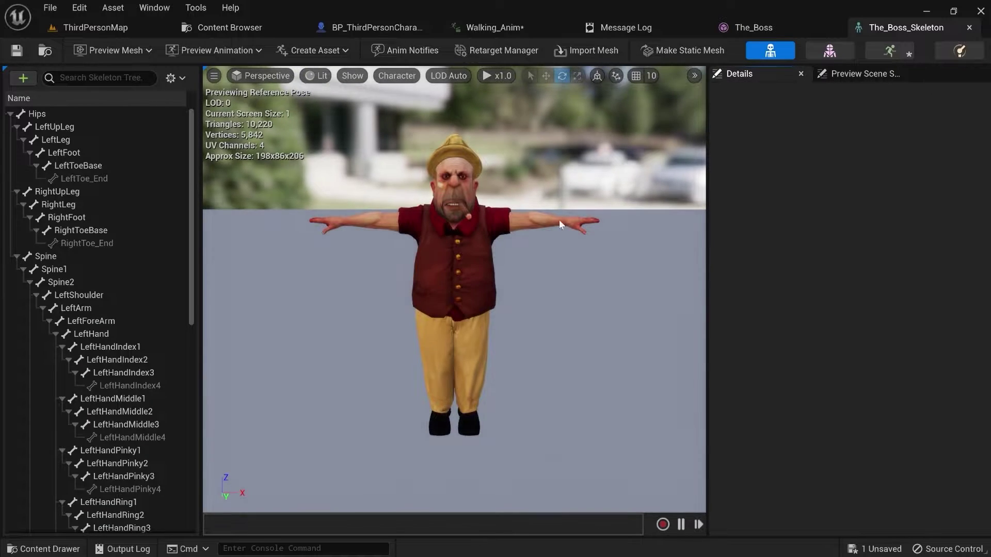
left_click(959, 50)
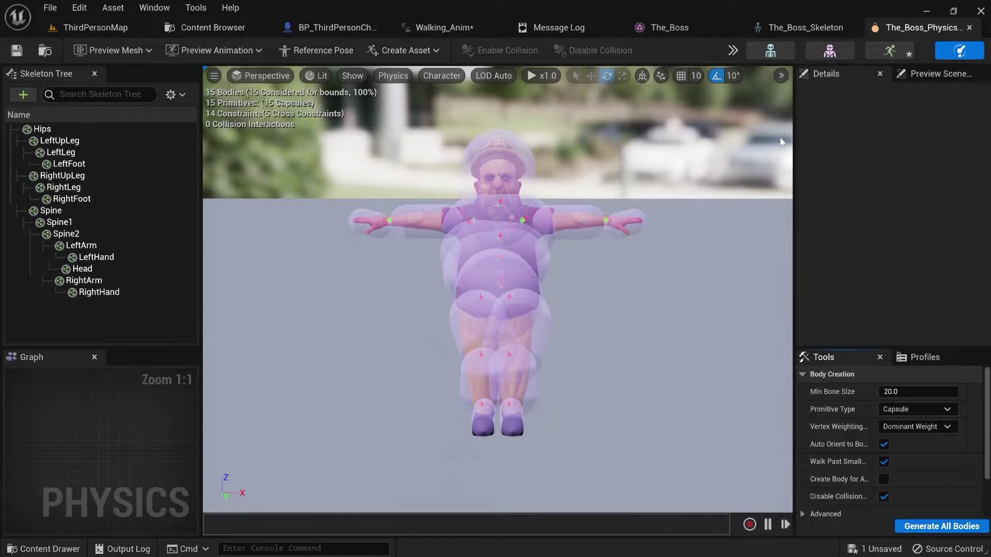
left_click(889, 50)
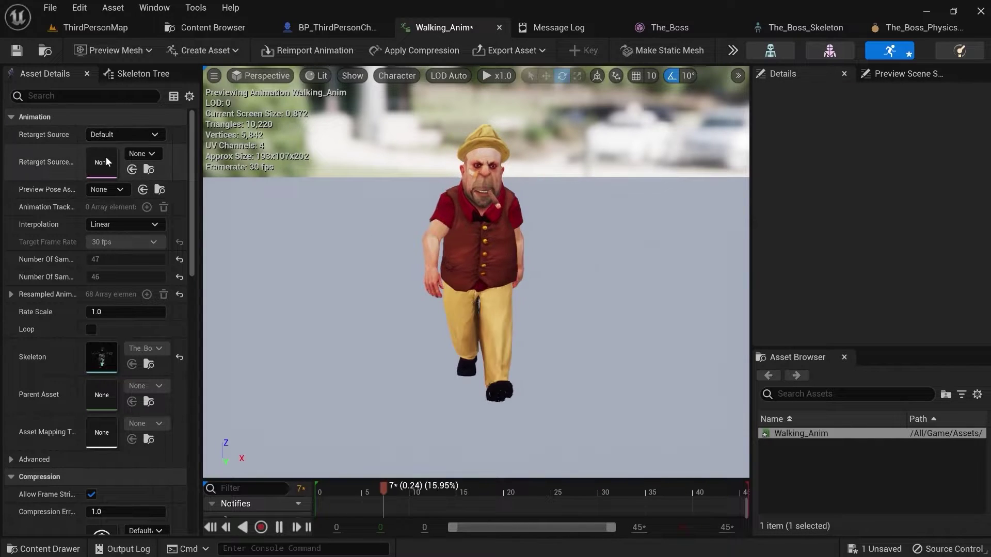
Step: Look over the skeleton tree, preview scene settings and asset details of Walking_Anim
left_click(138, 74)
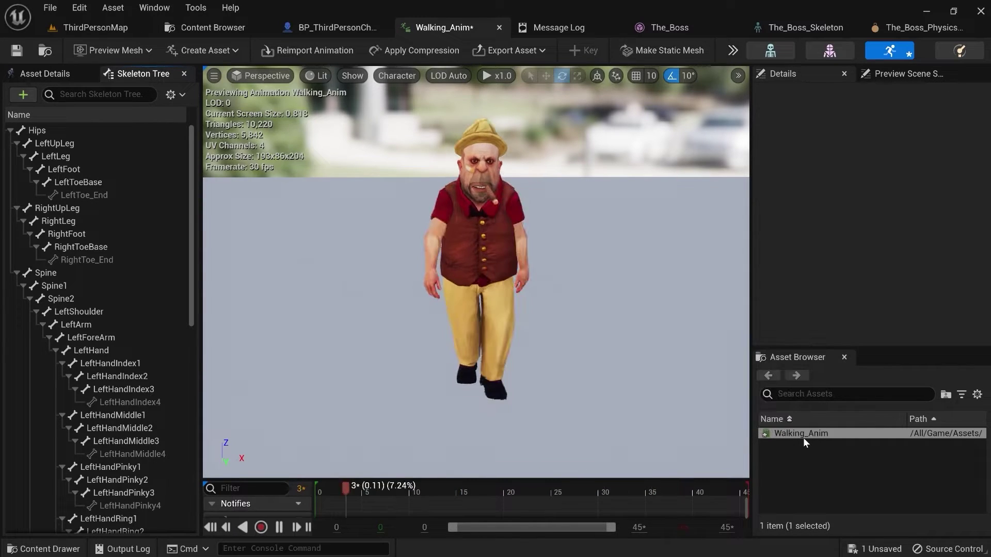
left_click(903, 74)
scroll(837, 213, "down", 5)
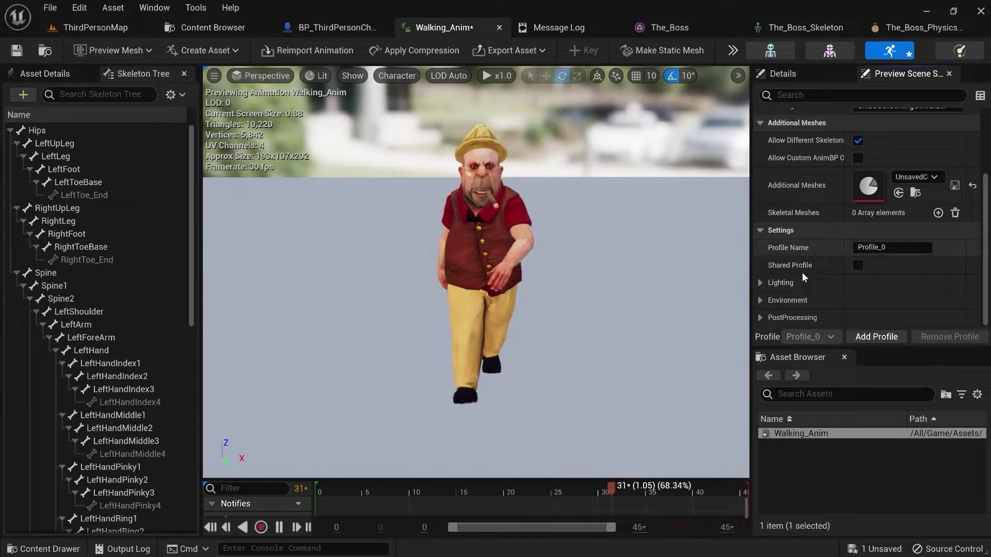
scroll(835, 228, "up", 3)
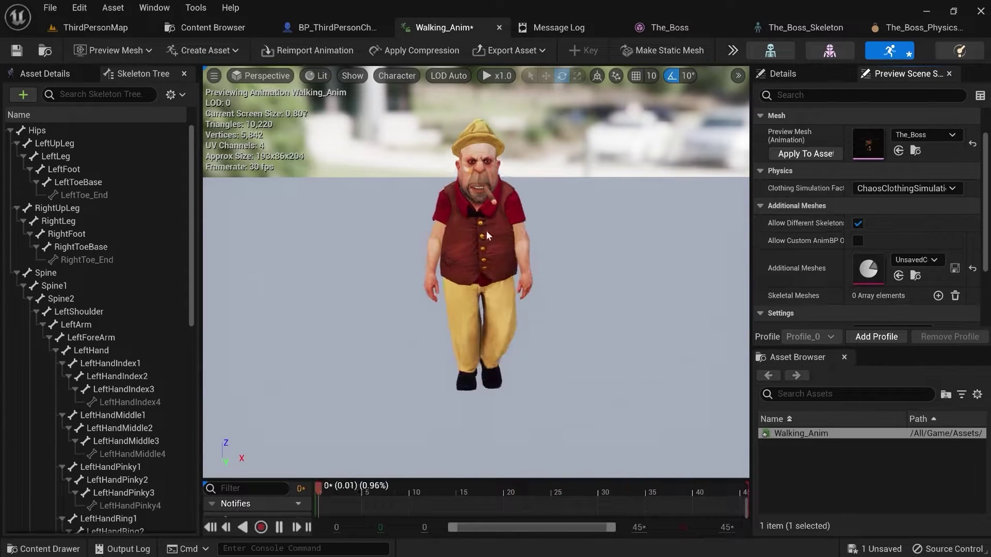
left_click(42, 74)
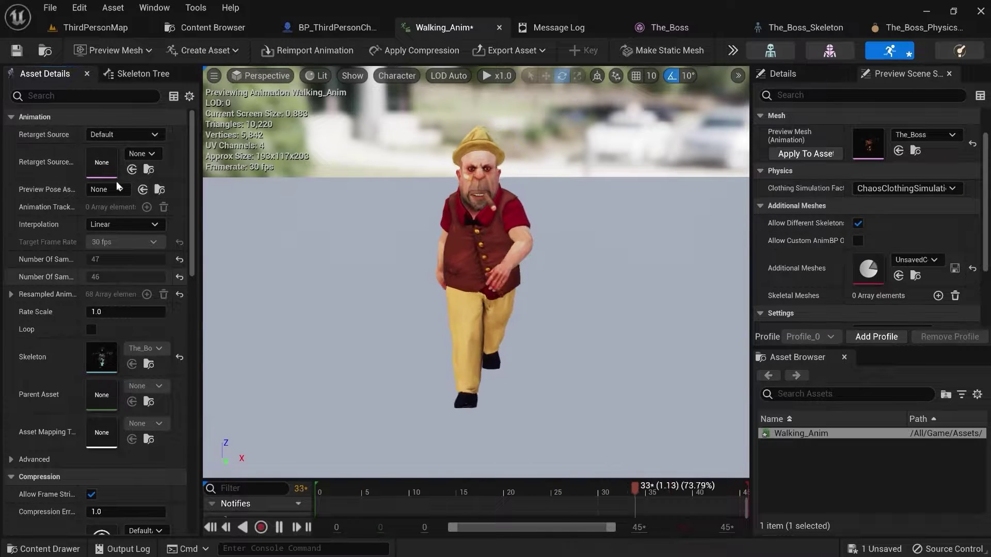
scroll(134, 211, "down", 5)
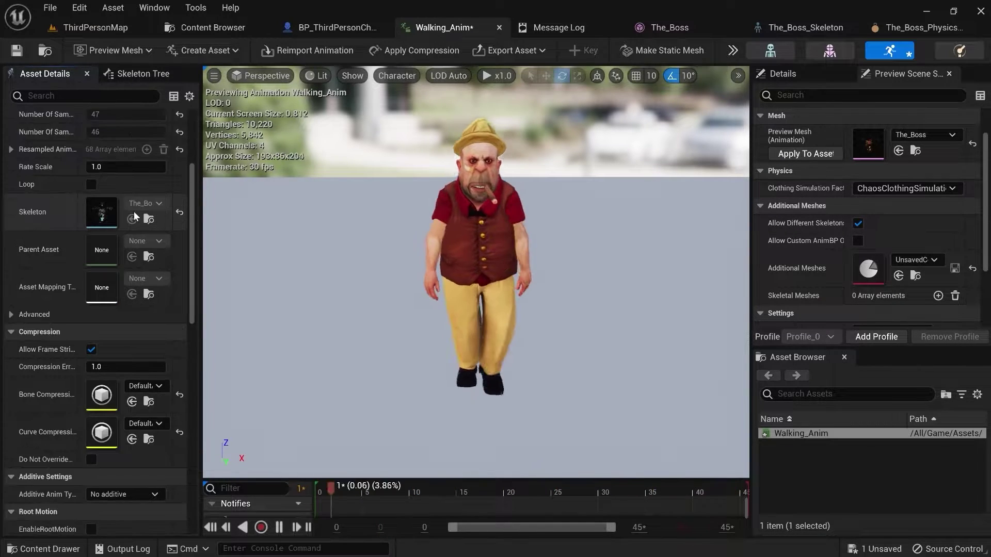
scroll(134, 212, "up", 5)
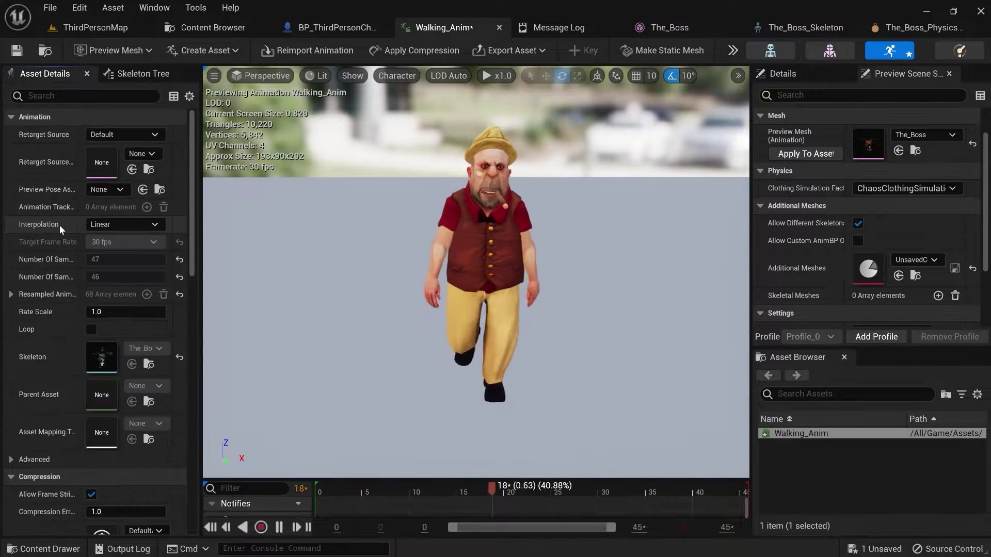
Step: Try Step interpolation on Walking_Anim, watch the walk preview, and set the interpolation back to Linear
left_click(160, 226)
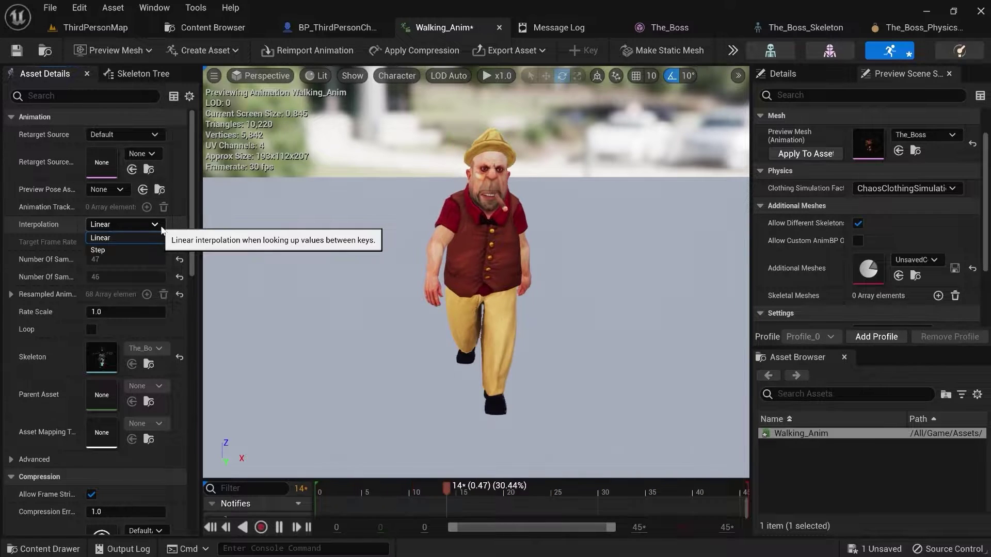
left_click(161, 226)
left_click(133, 226)
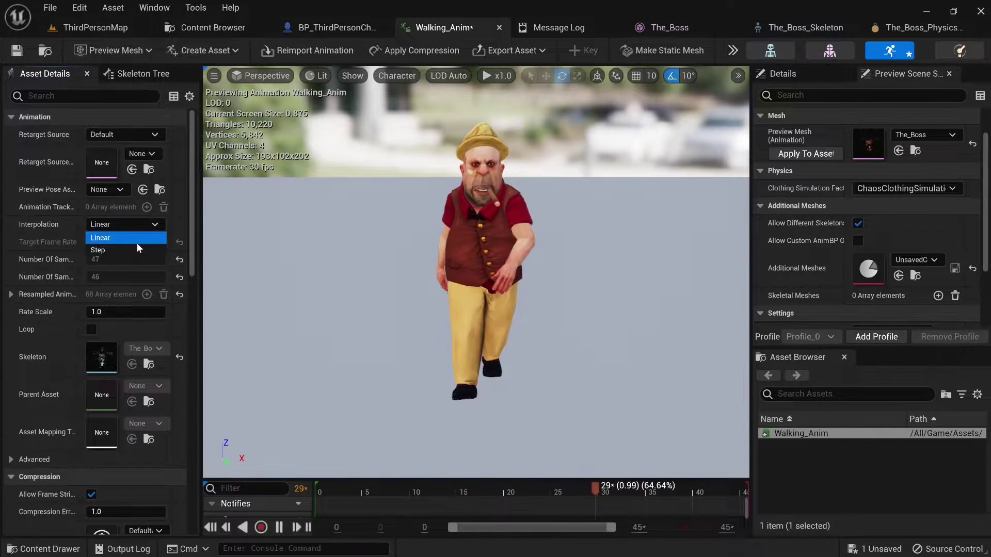
left_click(138, 250)
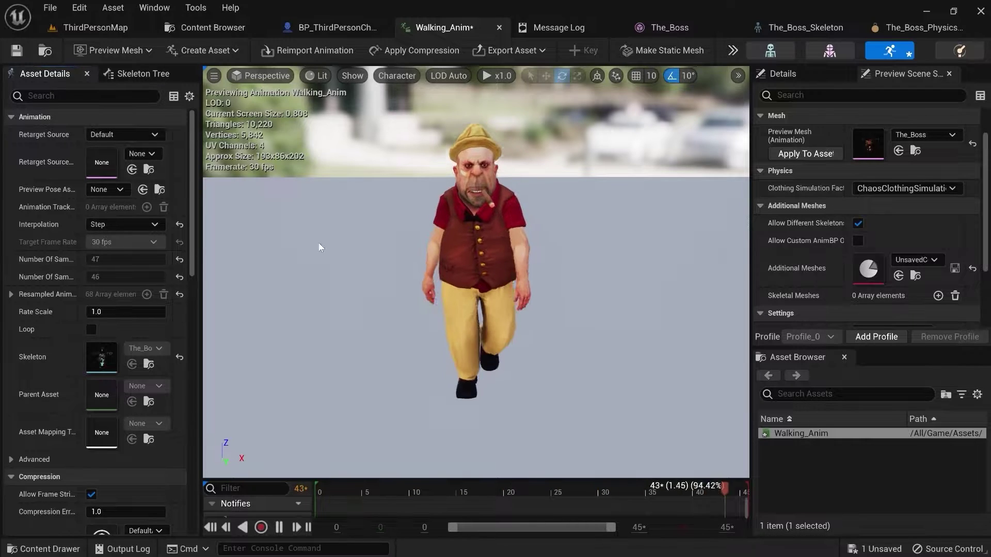
mouse_move(320, 247)
right_mouse_down()
mouse_move(361, 249)
mouse_move(310, 249)
right_mouse_up()
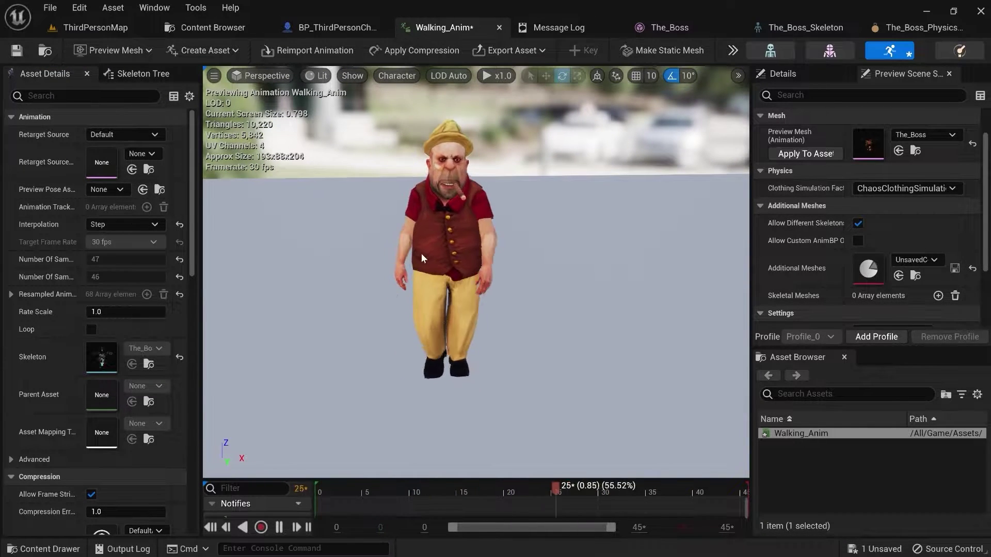
right_click_drag(422, 253, 399, 254)
right_click_drag(542, 269, 549, 269)
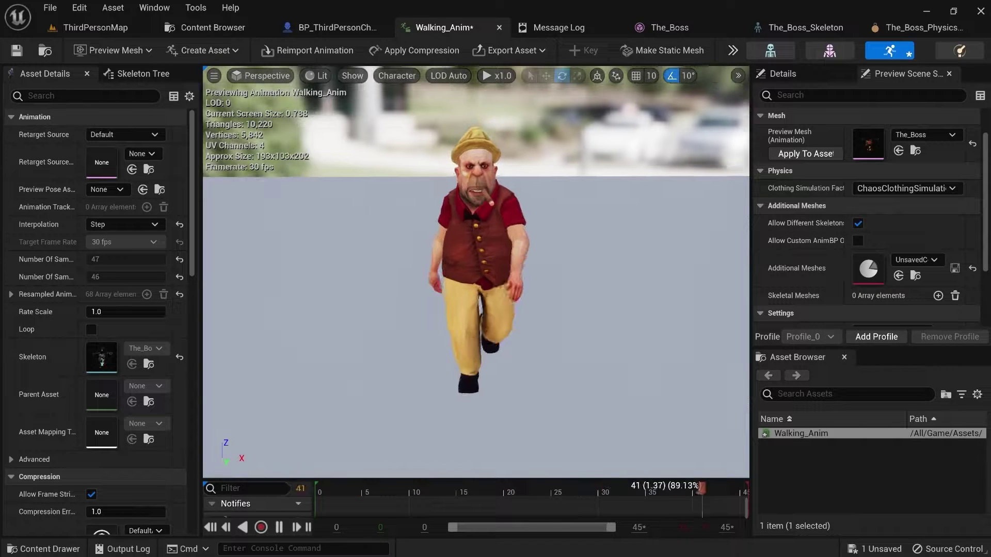
left_click(133, 227)
left_click(140, 243)
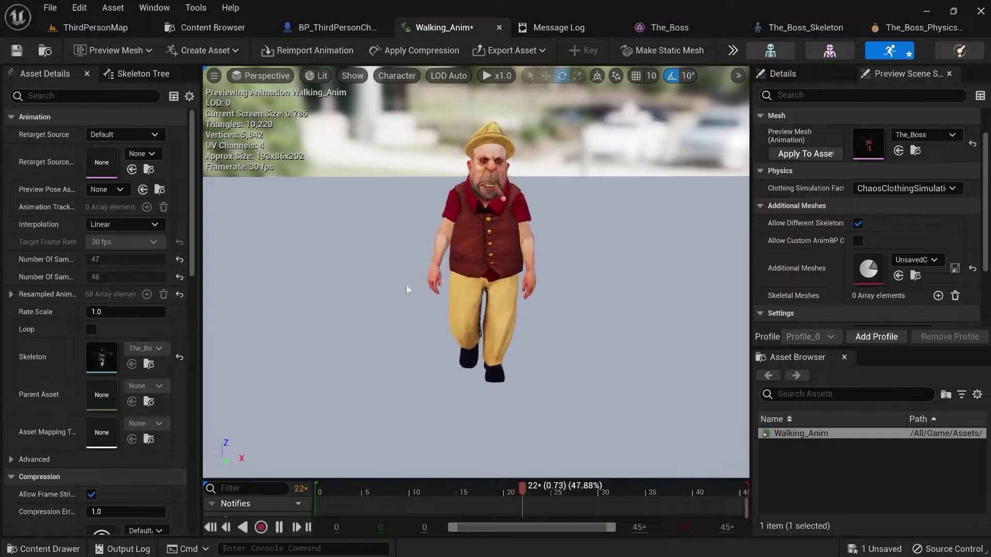
Step: Try Rate Scale values of 5, 0.1 and 2.0 on Walking_Anim, and return the playback rate to 1.0
scroll(46, 271, "down", 2)
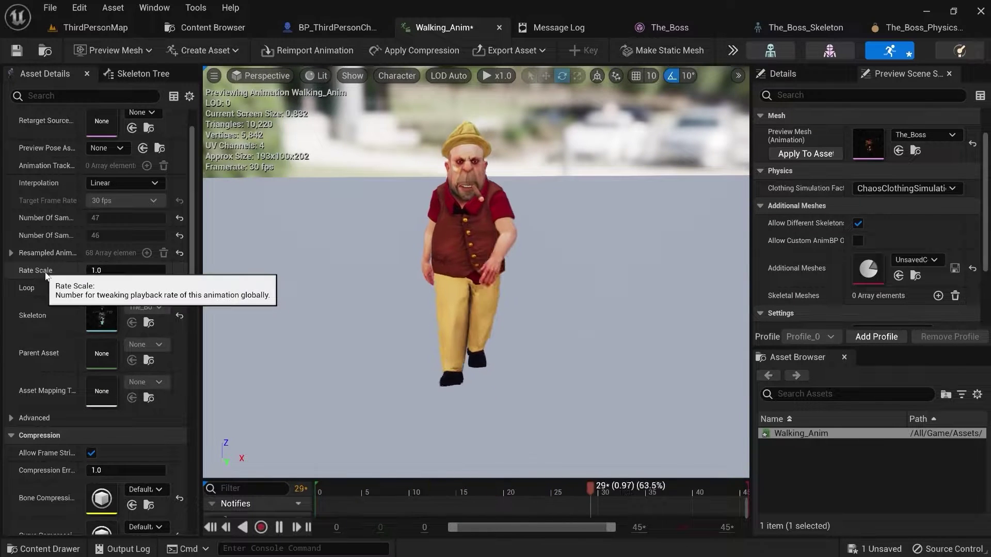
left_click(148, 270)
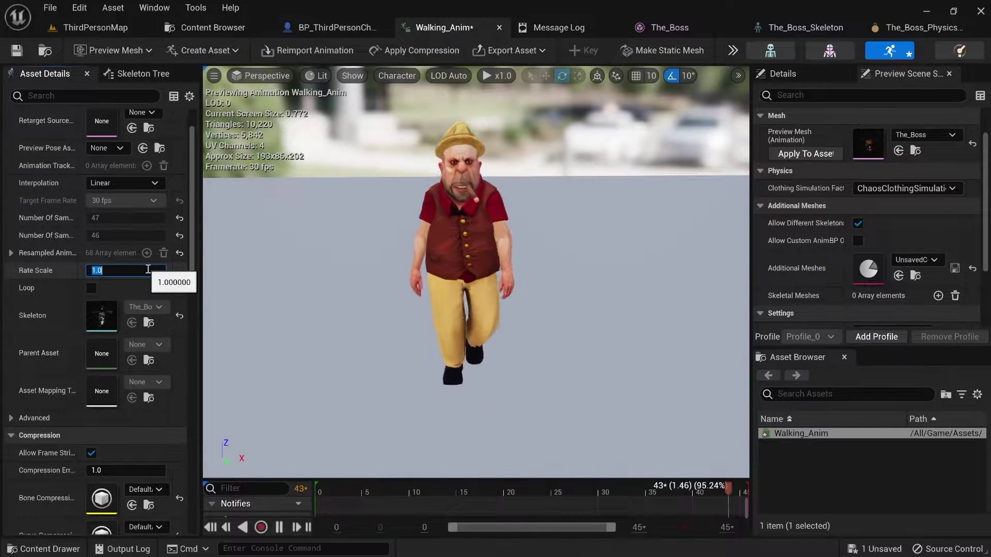
type("5")
key("Return")
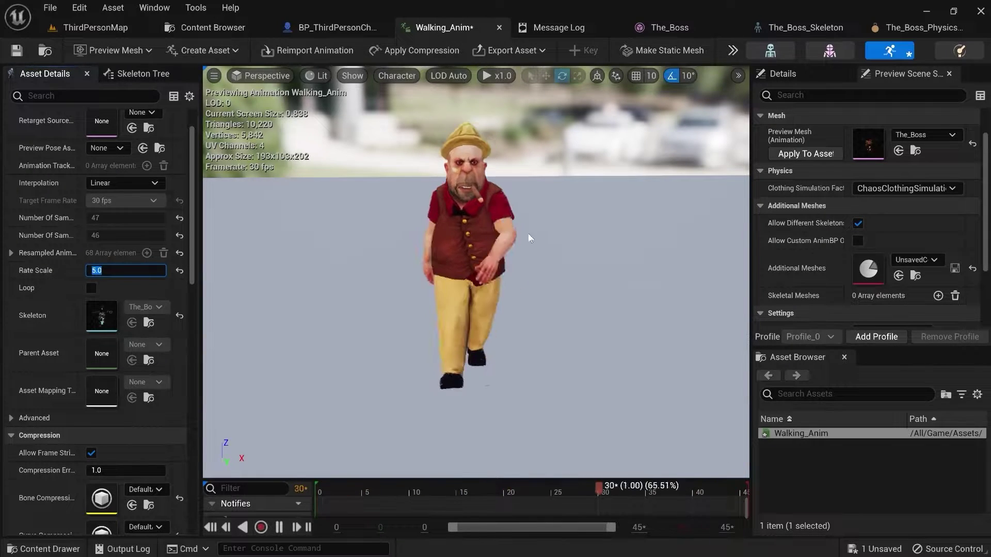
type("0.1")
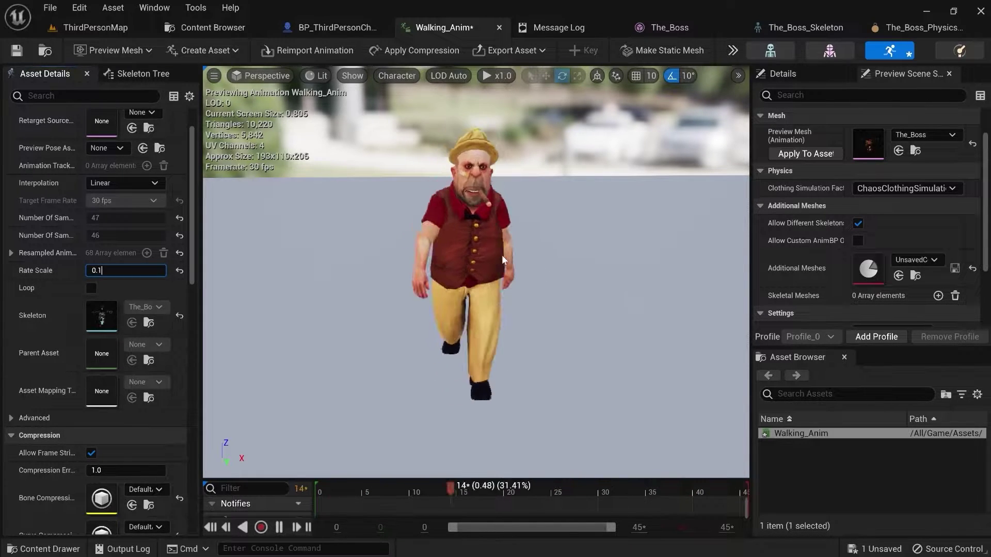
key("Return")
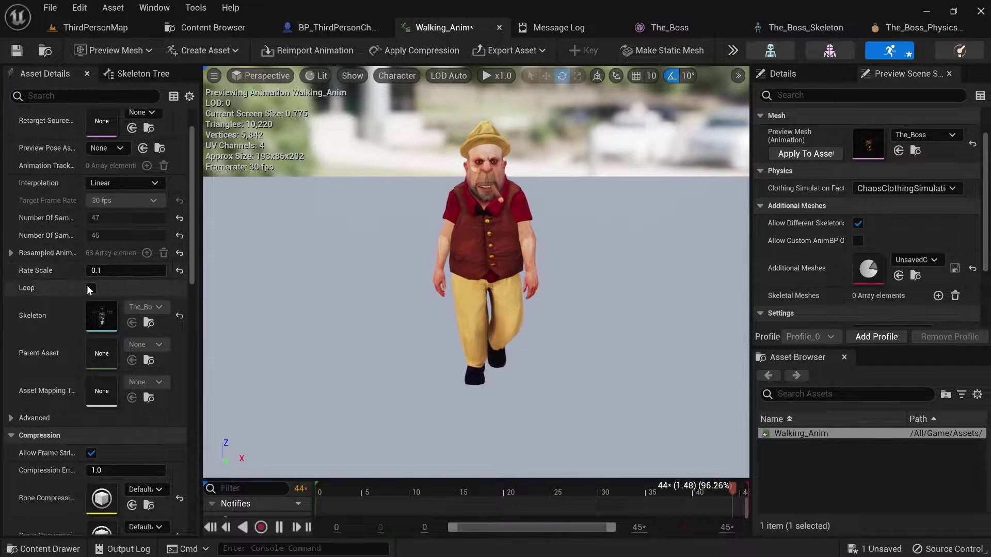
left_click(97, 273)
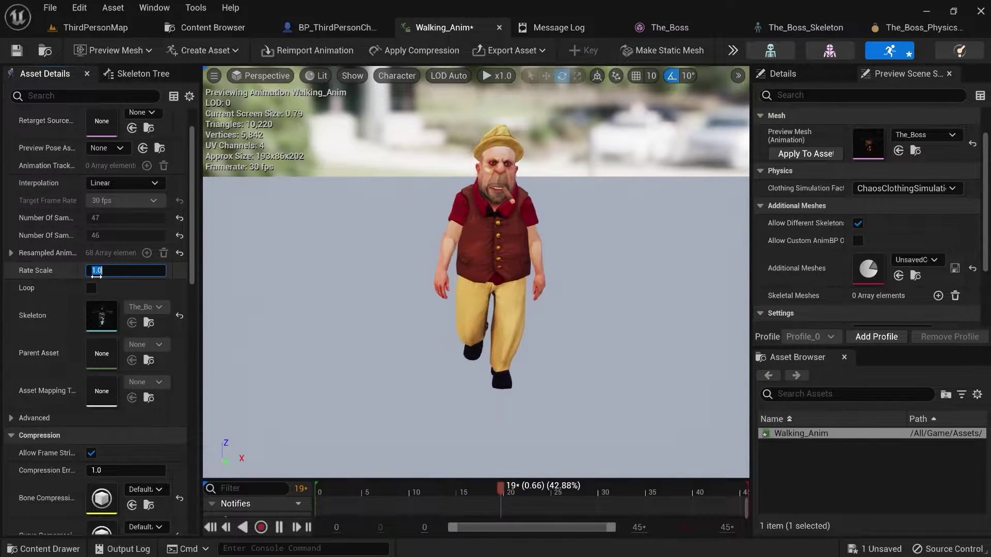
type("2.0")
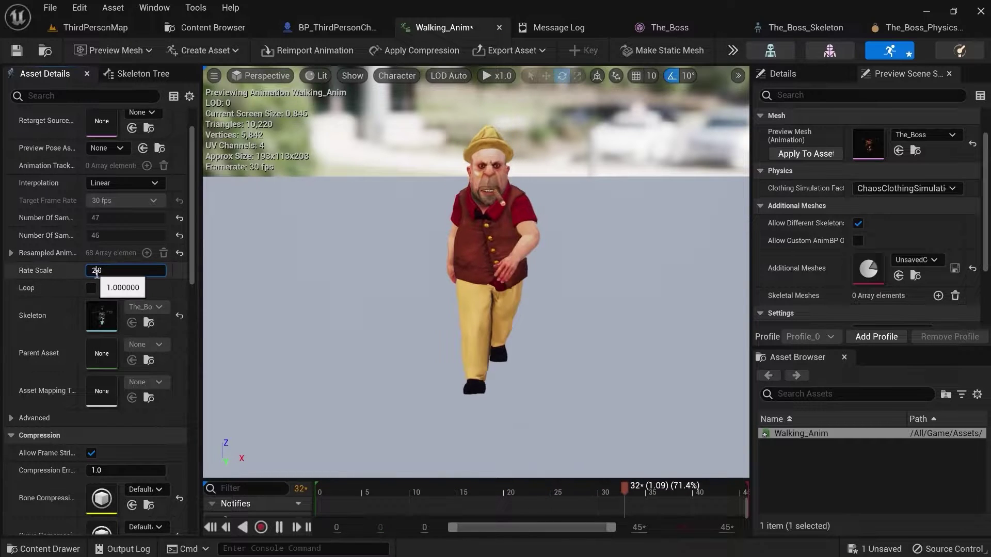
left_click(43, 267)
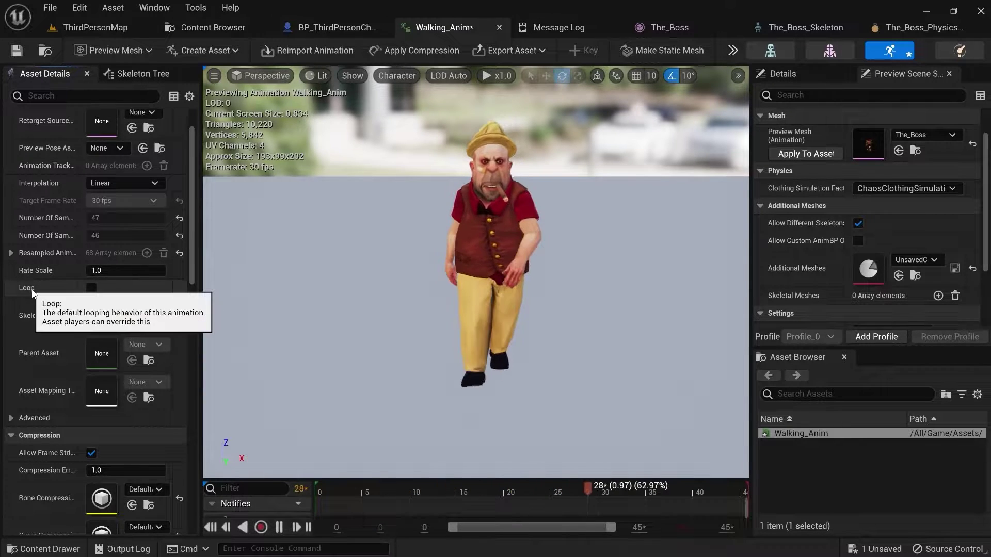
Step: Enable looping for Walking_Anim and review its compression, additive, root motion and import settings
left_click(91, 288)
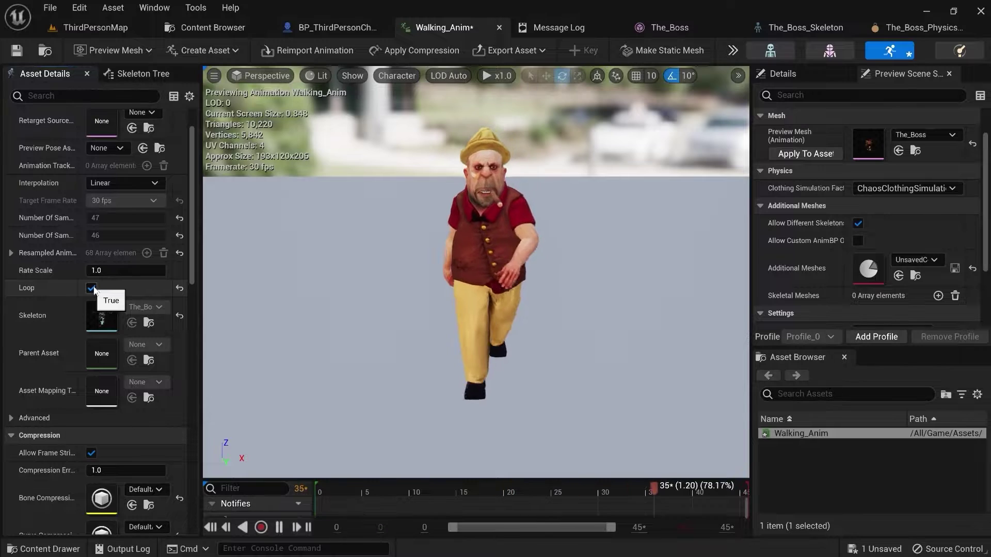
scroll(94, 288, "down", 2)
scroll(101, 286, "down", 2)
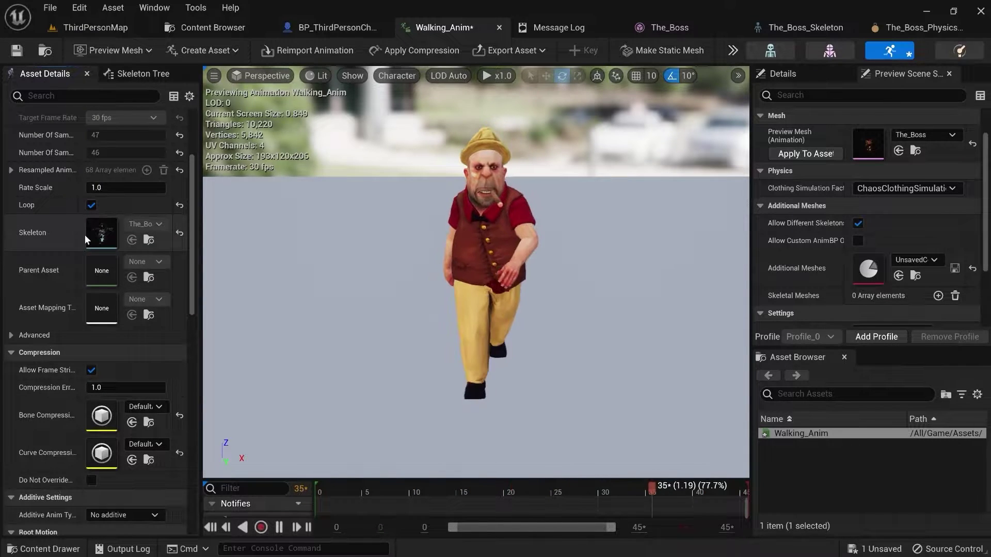
scroll(16, 324, "down", 1)
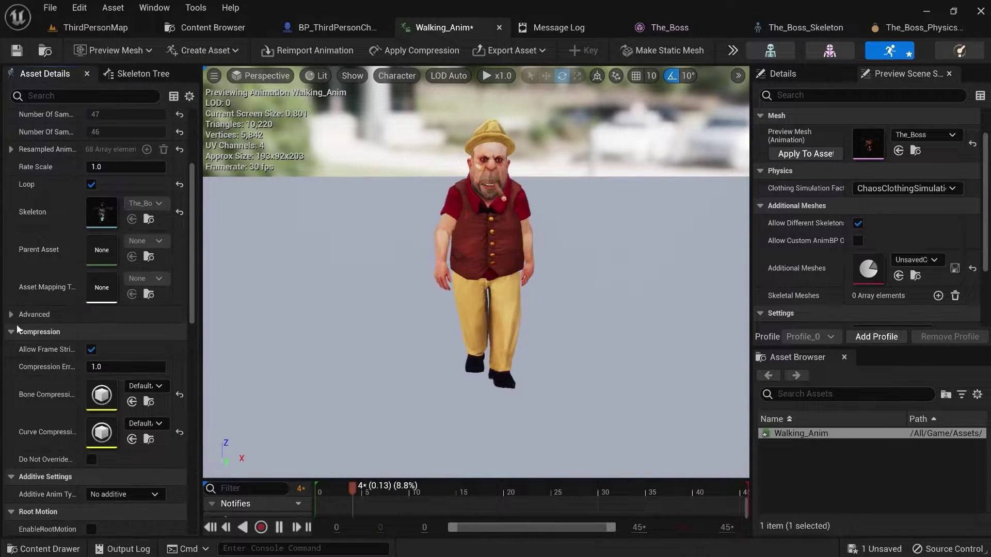
scroll(13, 316, "down", 1)
scroll(76, 308, "down", 7)
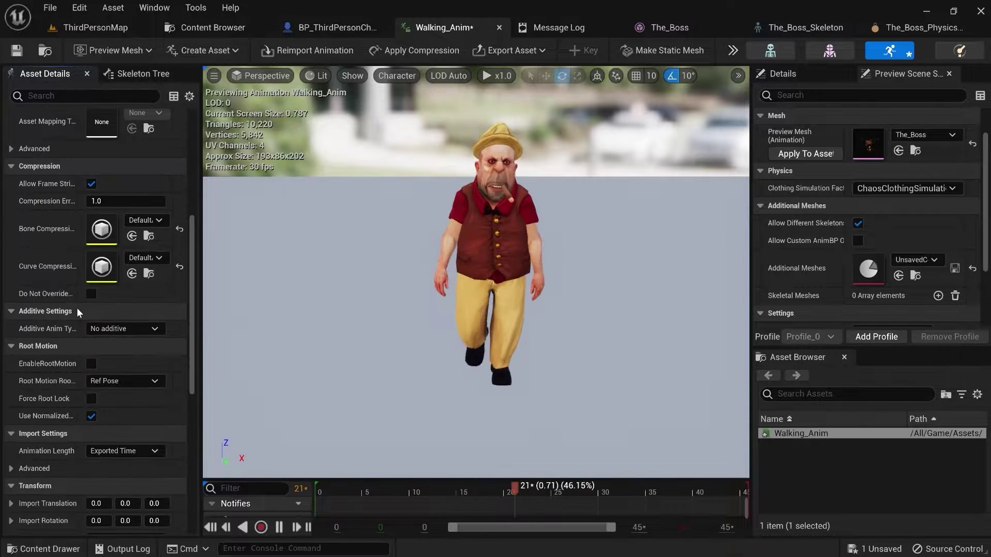
scroll(76, 308, "down", 6)
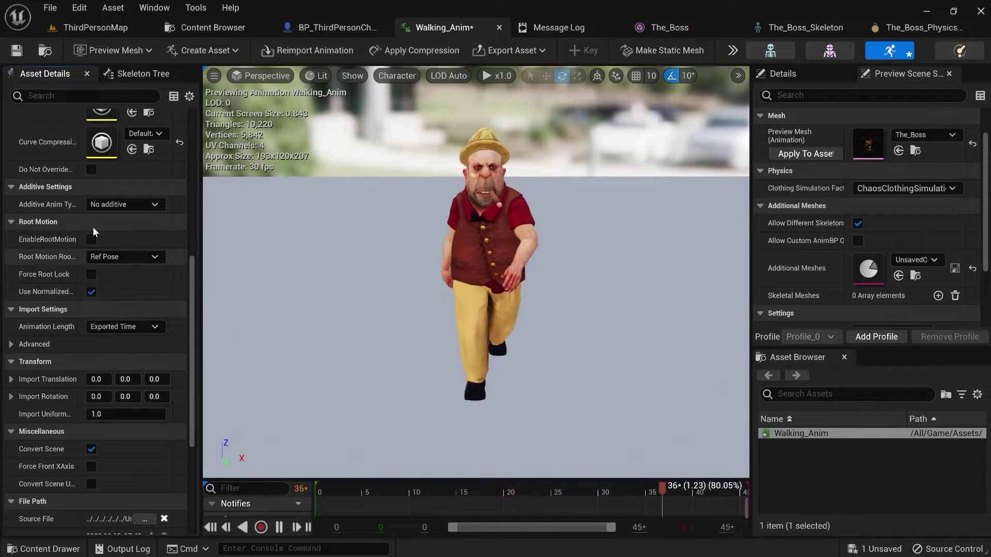
Step: Select the Hips root bone to see it in the walk preview, and return to the animation's root motion settings
left_click(117, 75)
left_click(57, 129)
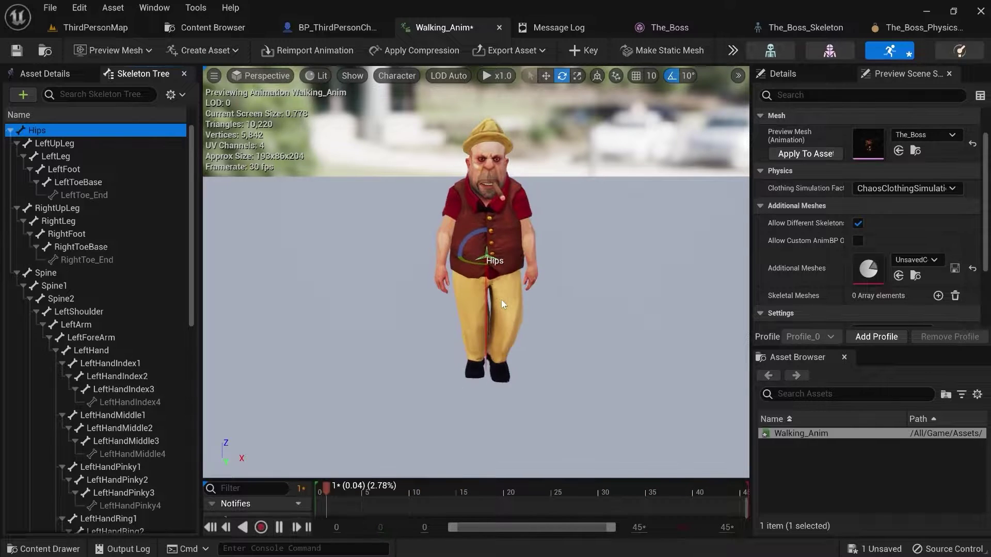
left_click(30, 72)
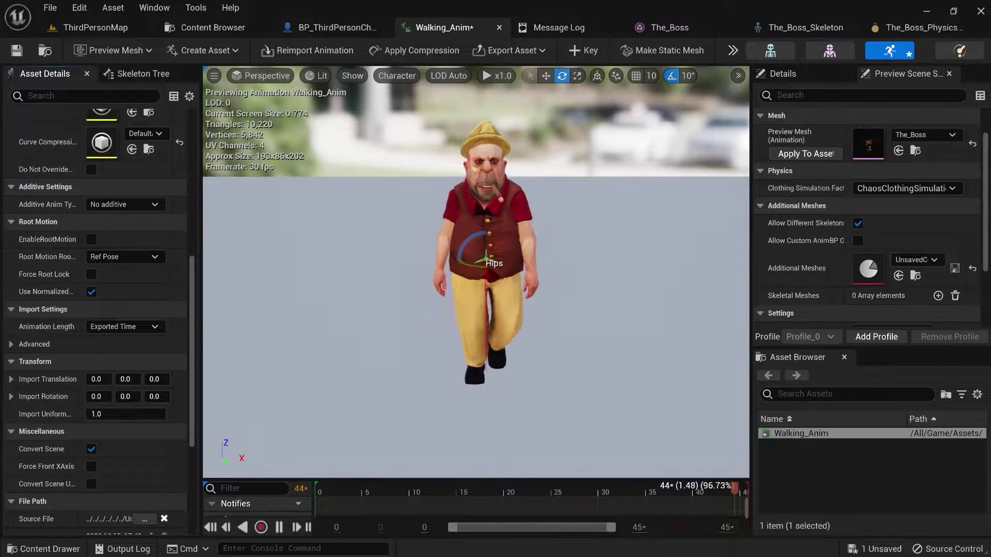
key("alt+Tab")
left_click_drag(727, 347, 736, 295)
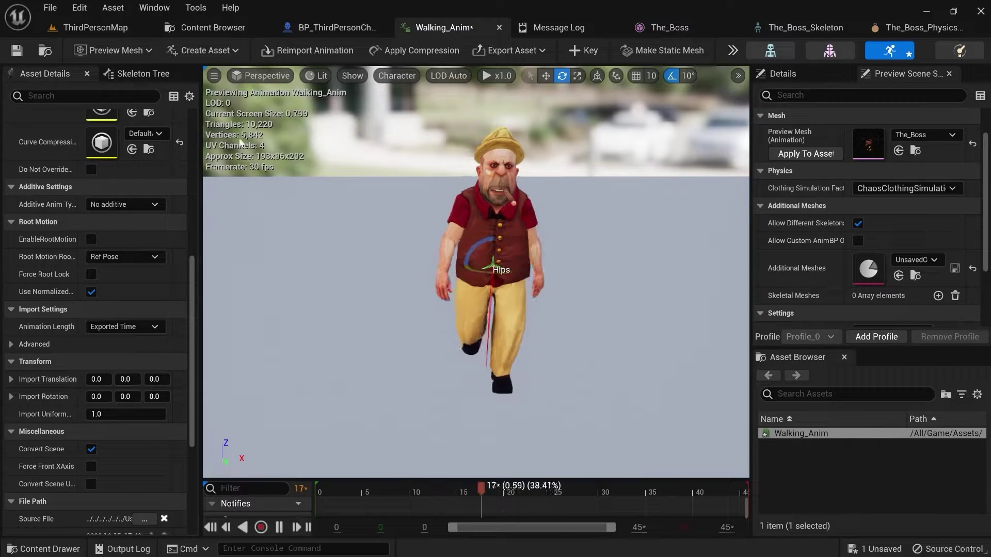
Step: Open the BP_ThirdPersonCharacter blueprint's viewport and look at the character mesh inside its capsule
left_click(310, 27)
left_click(197, 73)
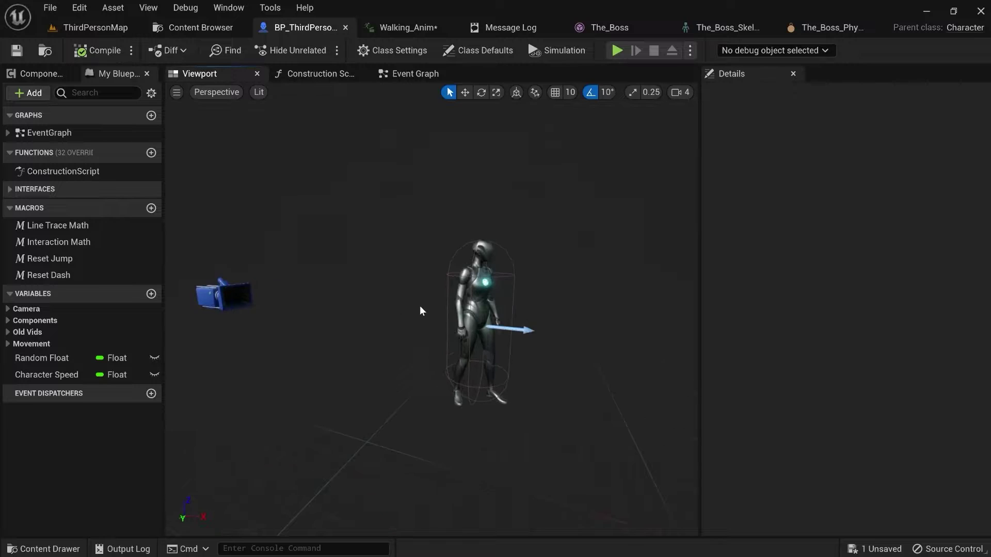
right_click_drag(420, 307, 443, 307)
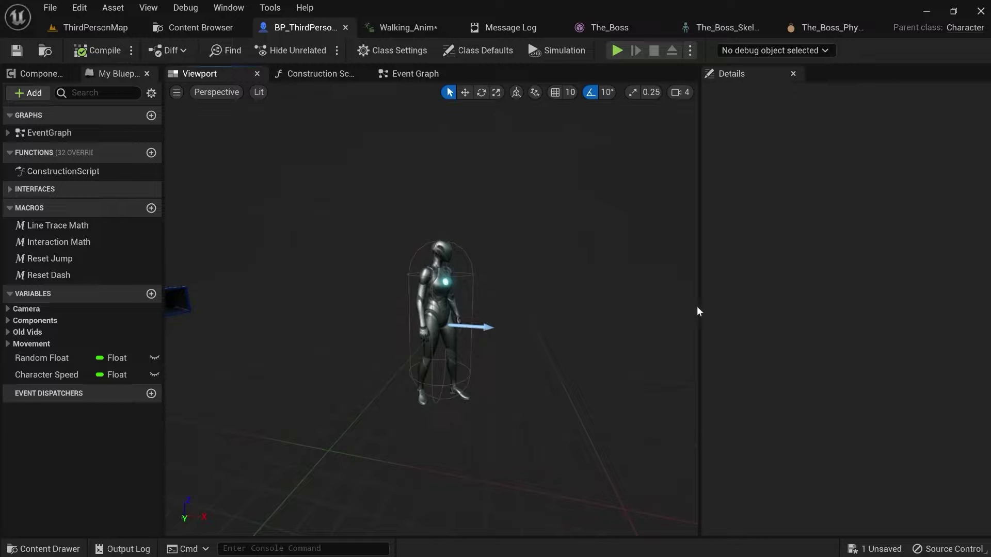
Step: Switch to Mixamo in the browser and enable In Place for the Run animation
left_click(469, 263)
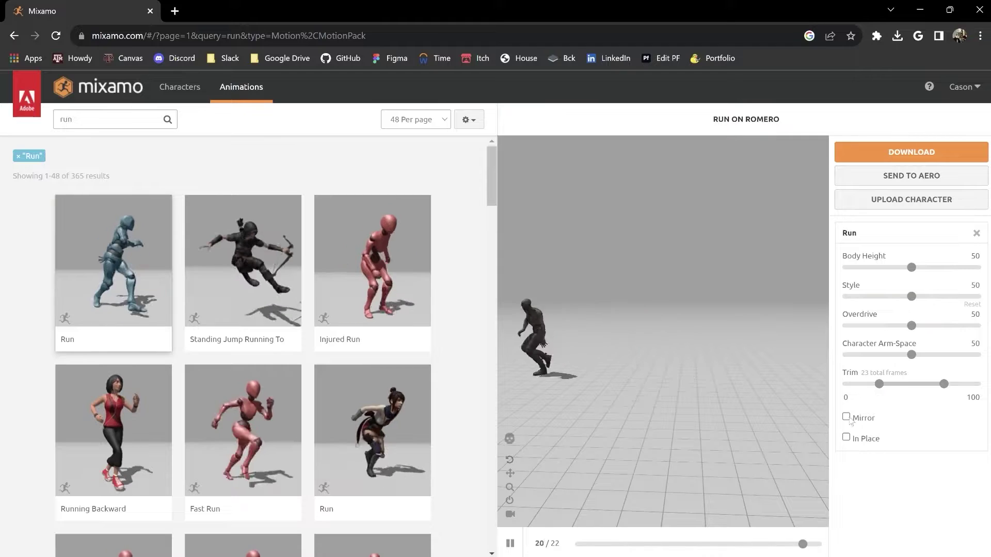
left_click(847, 437)
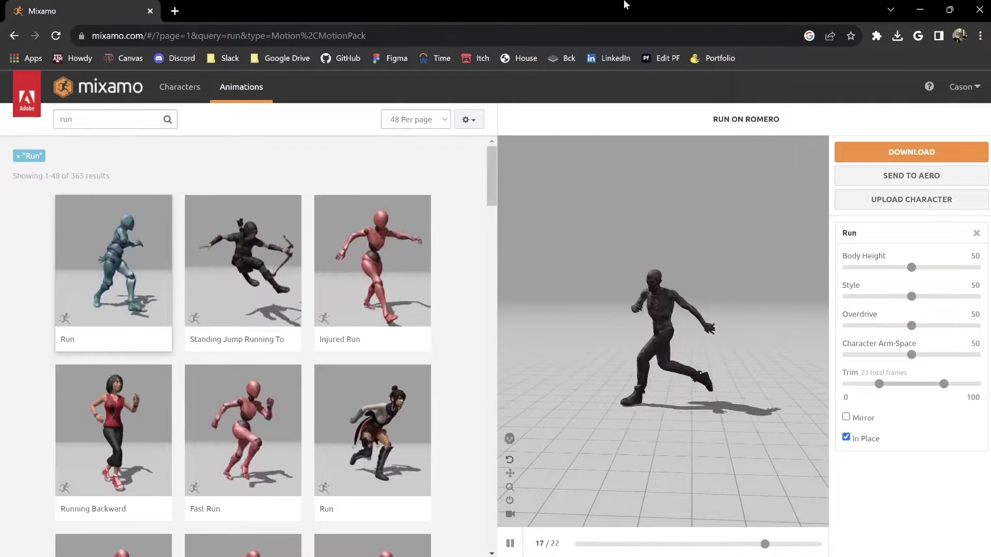
Step: Switch back to Walking_Anim in Unreal Engine and try EnableRootMotion and Force Root Lock, turning both options off again
left_click(928, 8)
left_click(407, 28)
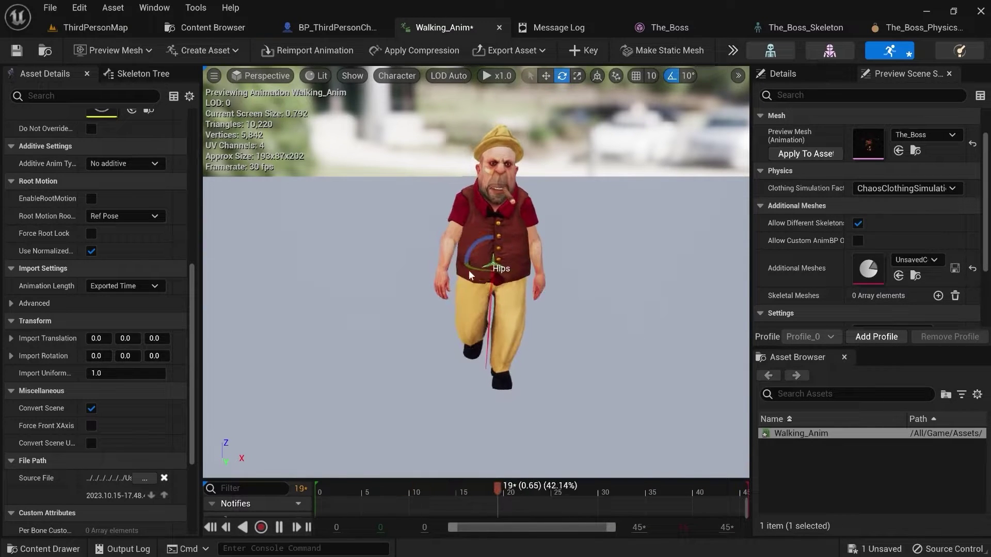
left_click(91, 199)
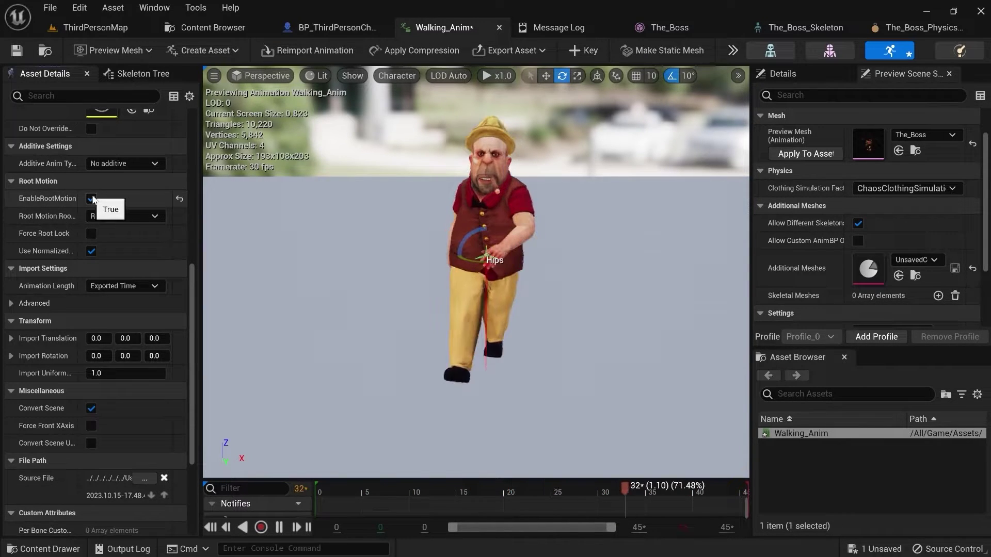
left_click(91, 234)
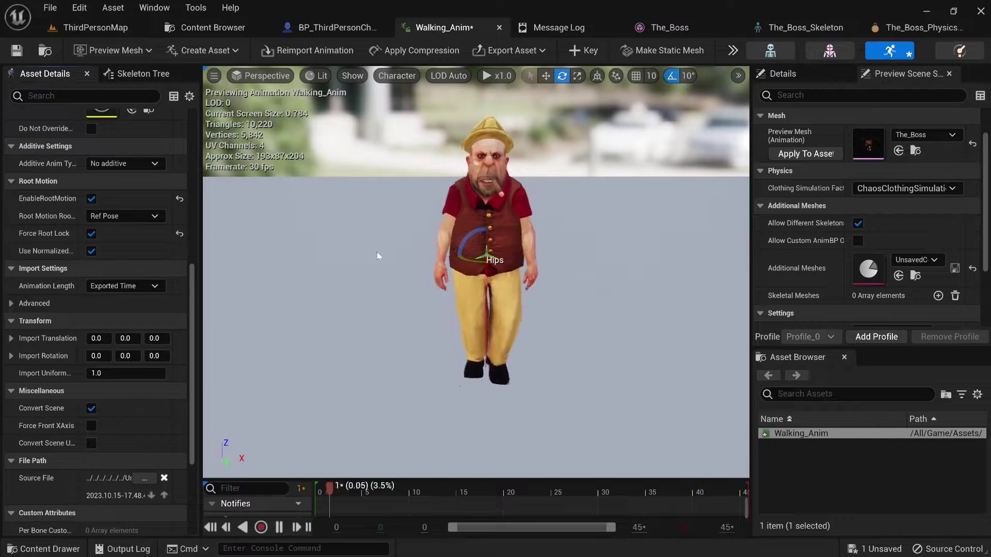
left_click(90, 234)
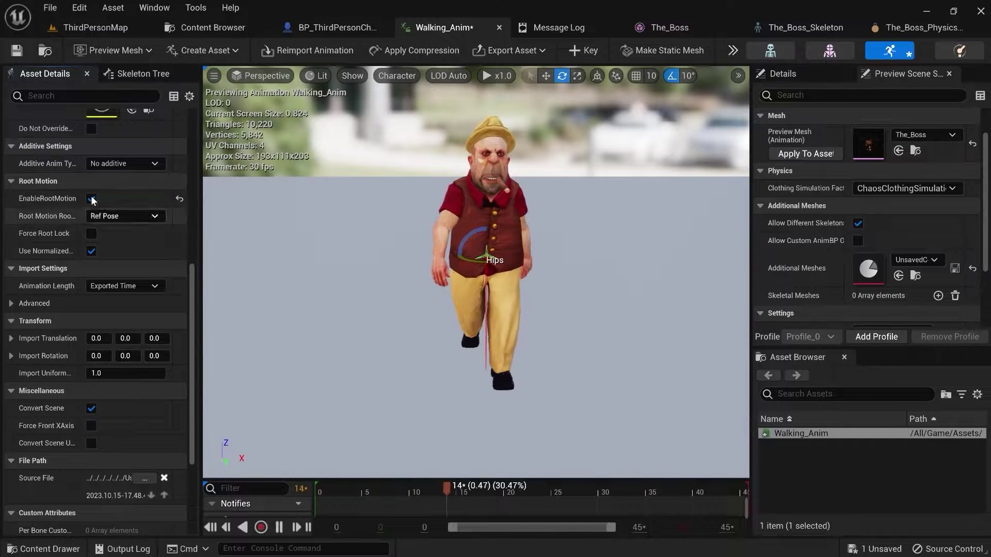
left_click(91, 199)
left_click(91, 233)
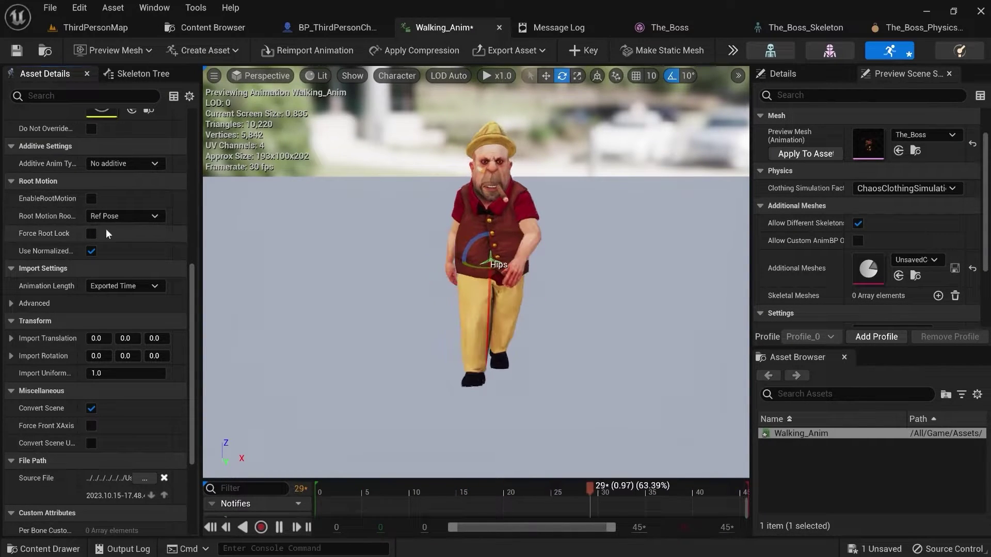
left_click(95, 198)
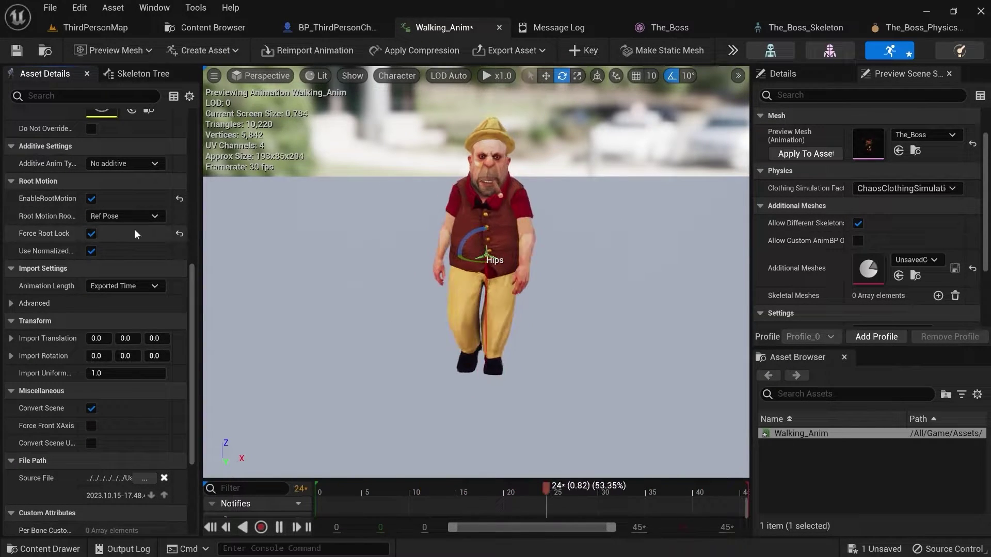
left_click(91, 234)
left_click(90, 198)
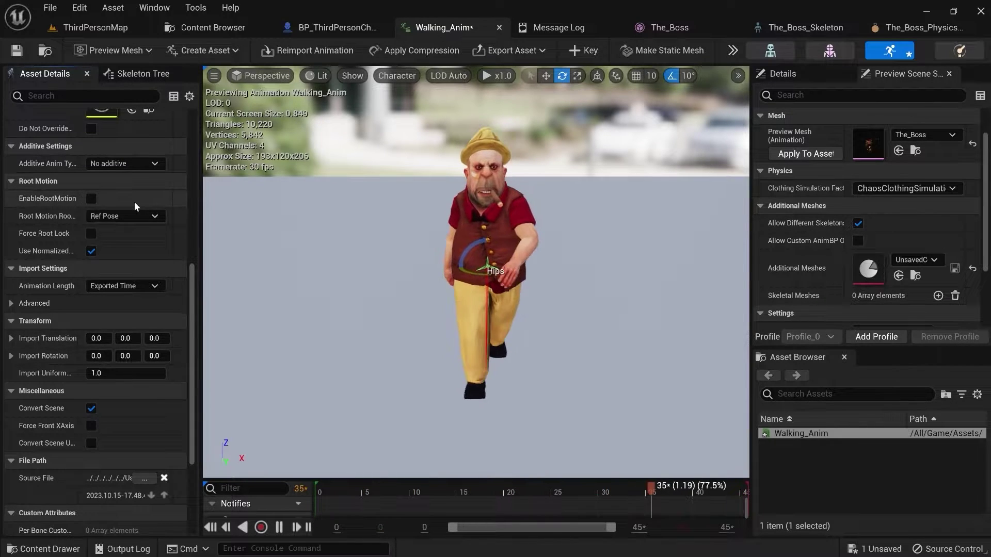
Step: Review the rest of Walking_Anim's settings and enable Force Root Lock in its root motion options
scroll(83, 266, "down", 5)
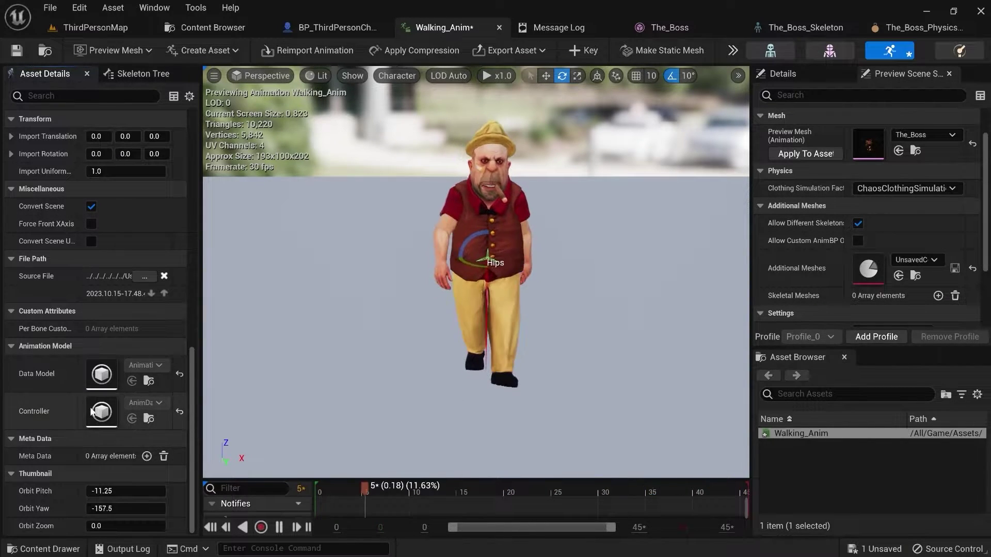
scroll(90, 408, "up", 7)
scroll(91, 407, "up", 3)
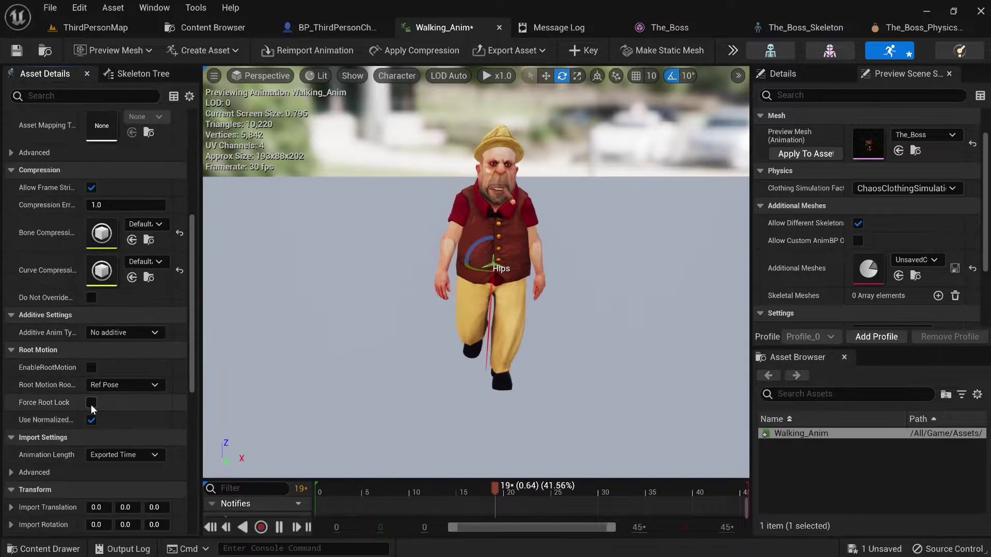
left_click(91, 405)
scroll(33, 178, "up", 2)
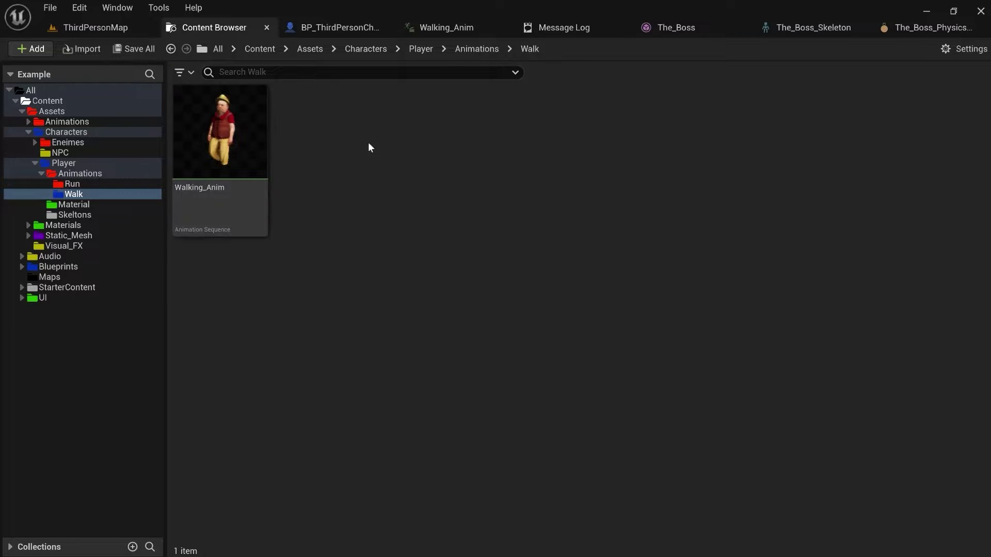
Step: Browse the Player character folder and the animation folders inside its Animations subfolder
left_click(421, 49)
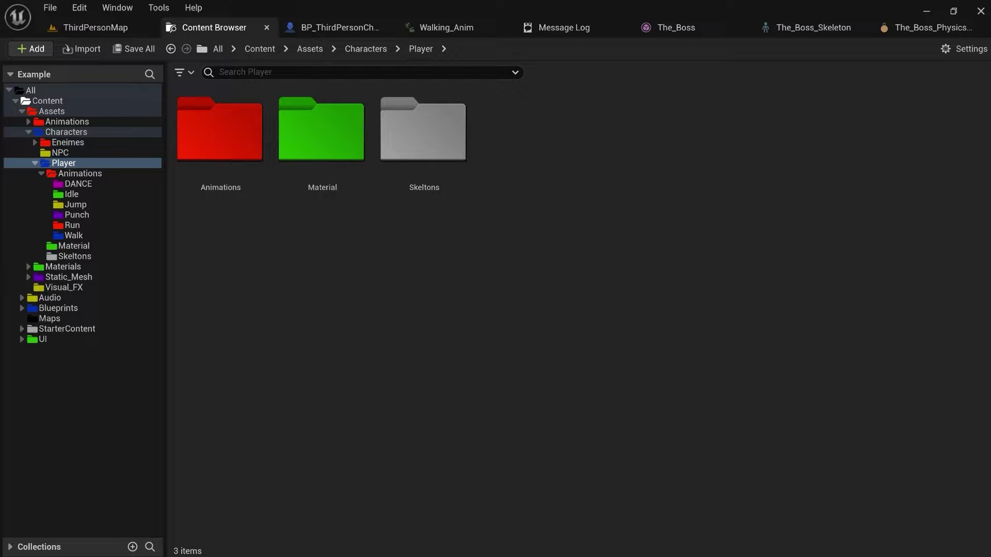
double_click(237, 137)
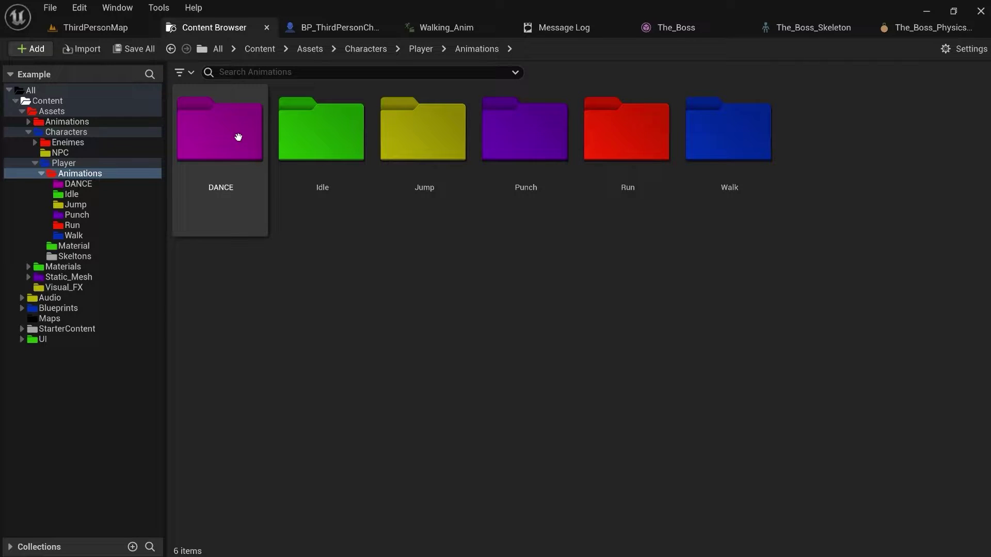
left_click(417, 54)
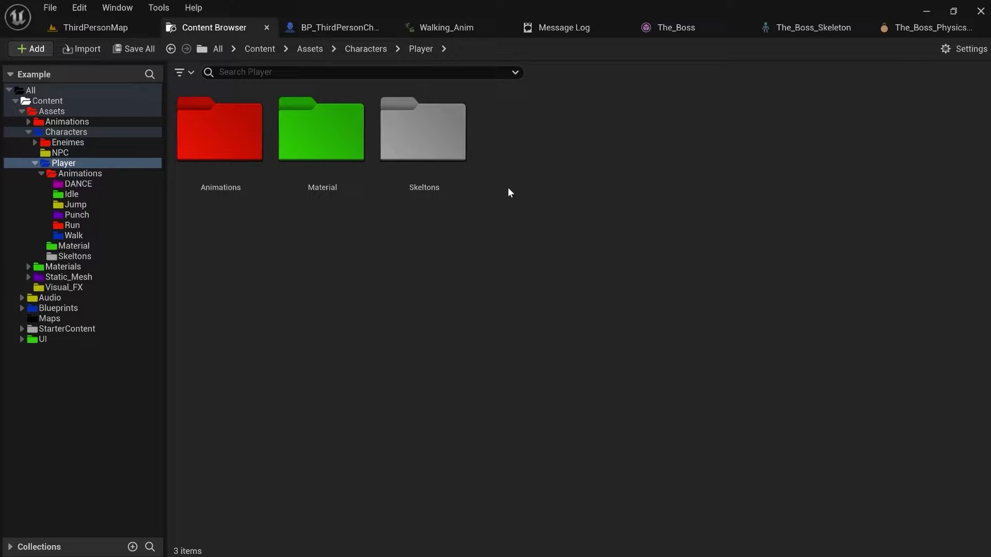
right_click(534, 179)
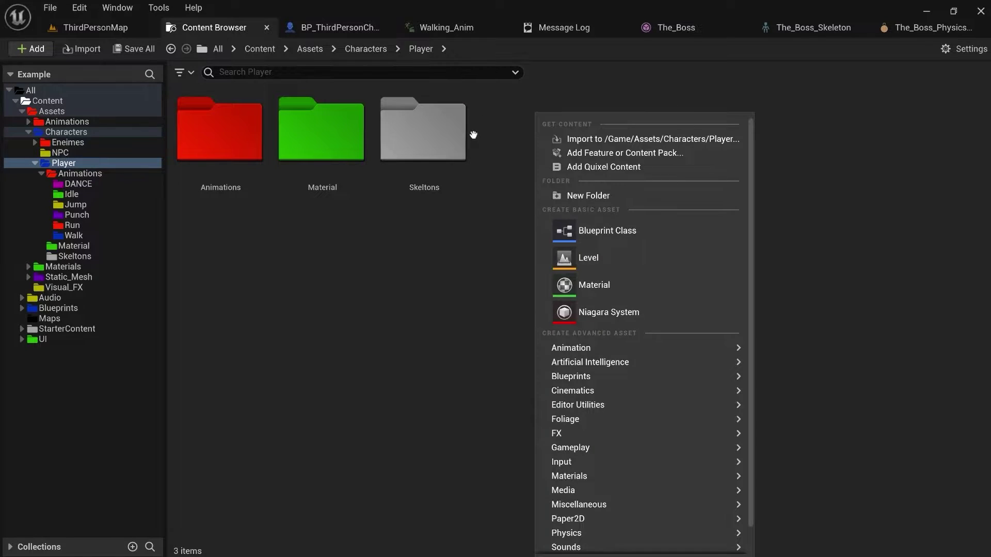
left_click(527, 171)
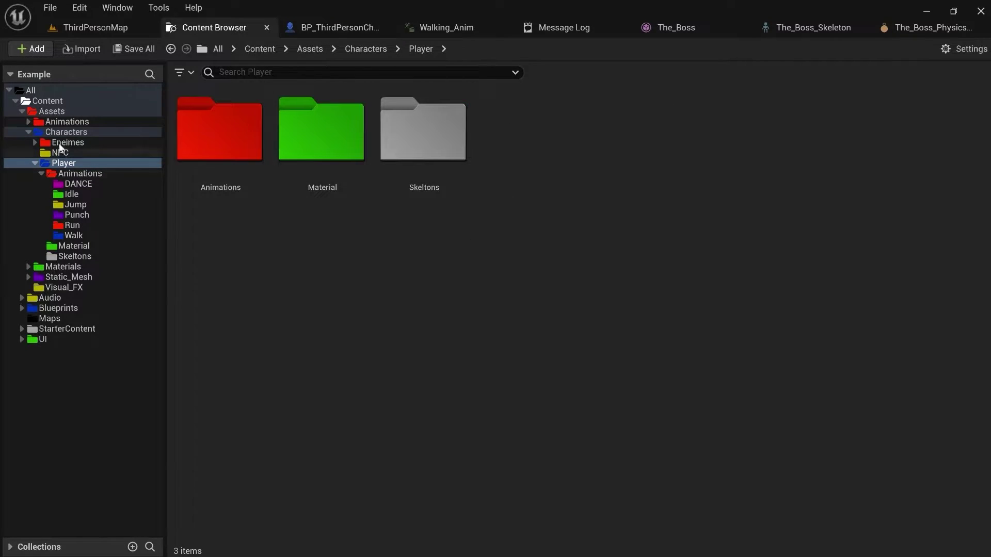
Step: Look through the Assets, top-level Blueprints and Characters folders, and return to the Player character folder
left_click(61, 113)
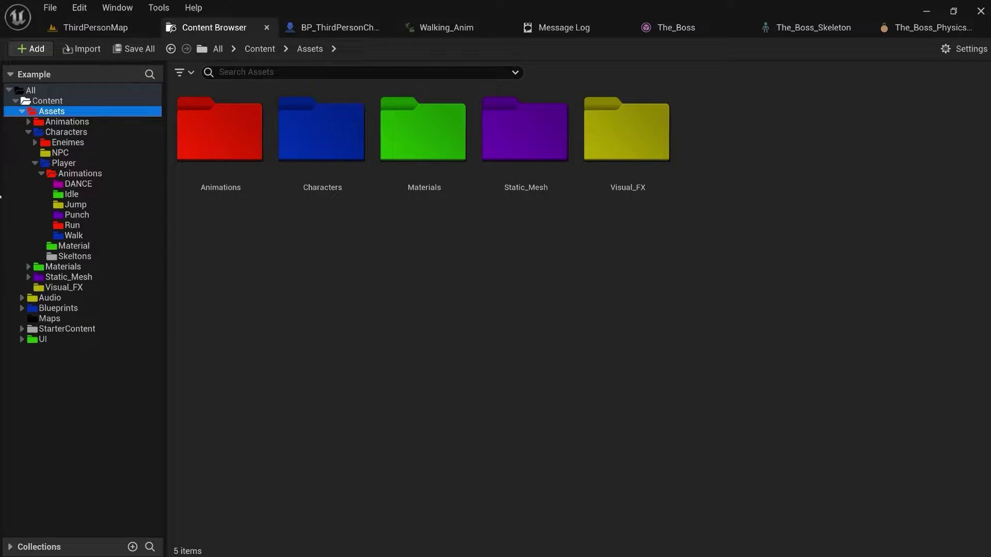
left_click(34, 163)
left_click(58, 214)
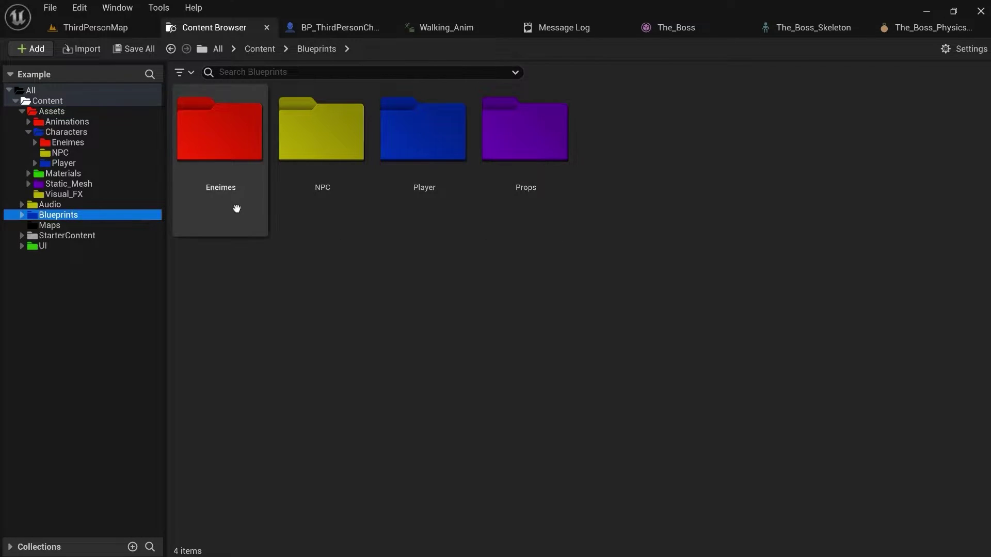
left_click(82, 133)
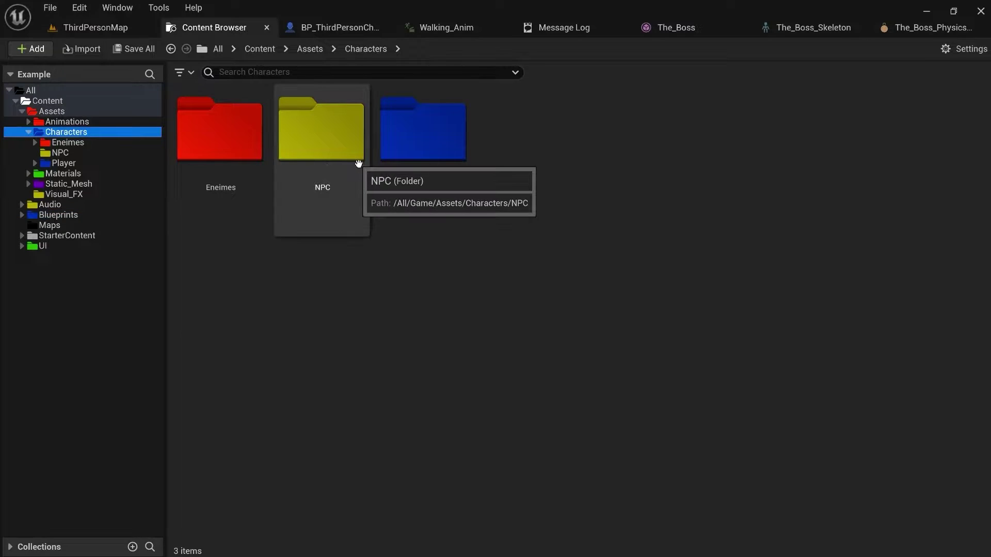
double_click(406, 157)
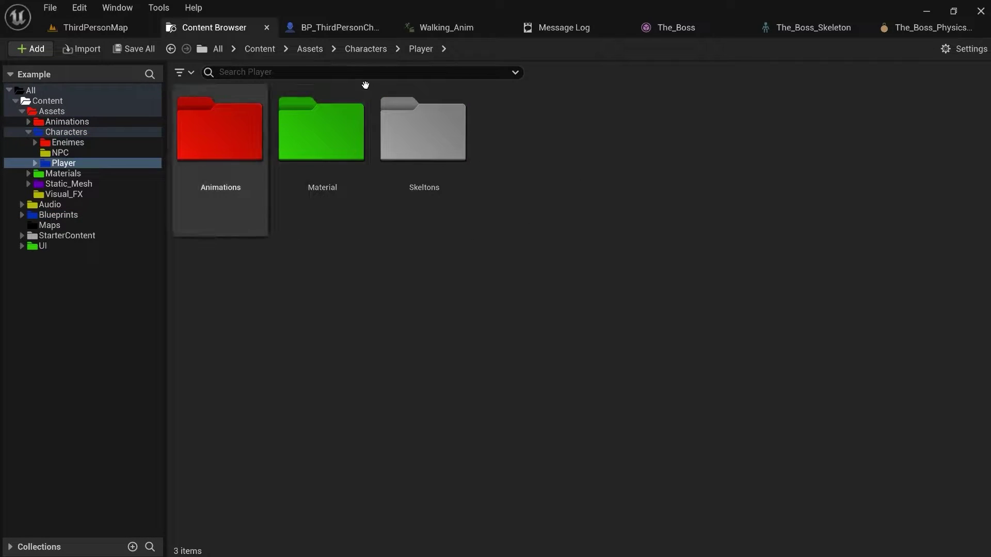
Step: Create a folder named Blueprints inside the Player character folder and color it blue
right_click(532, 147)
left_click(584, 197)
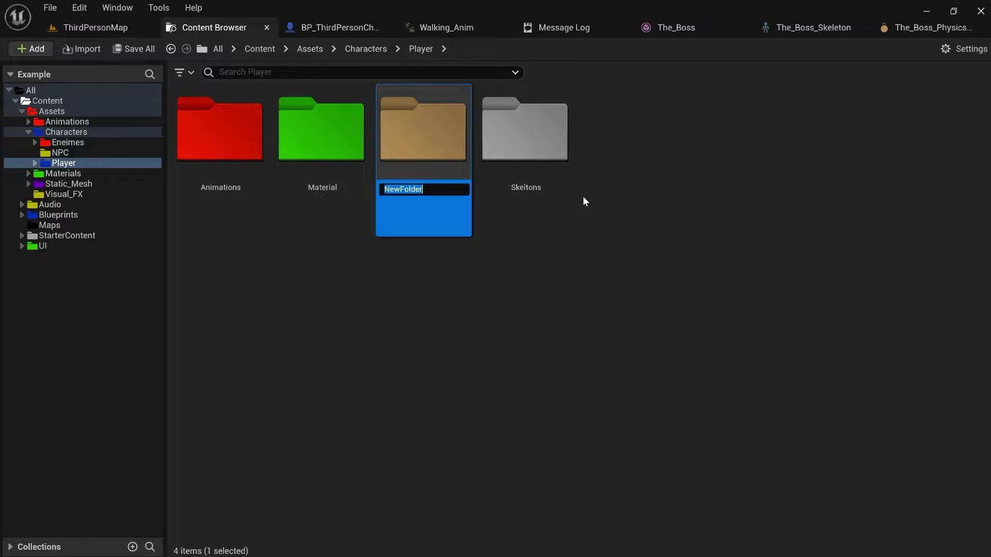
type("Blueprints")
key("Return")
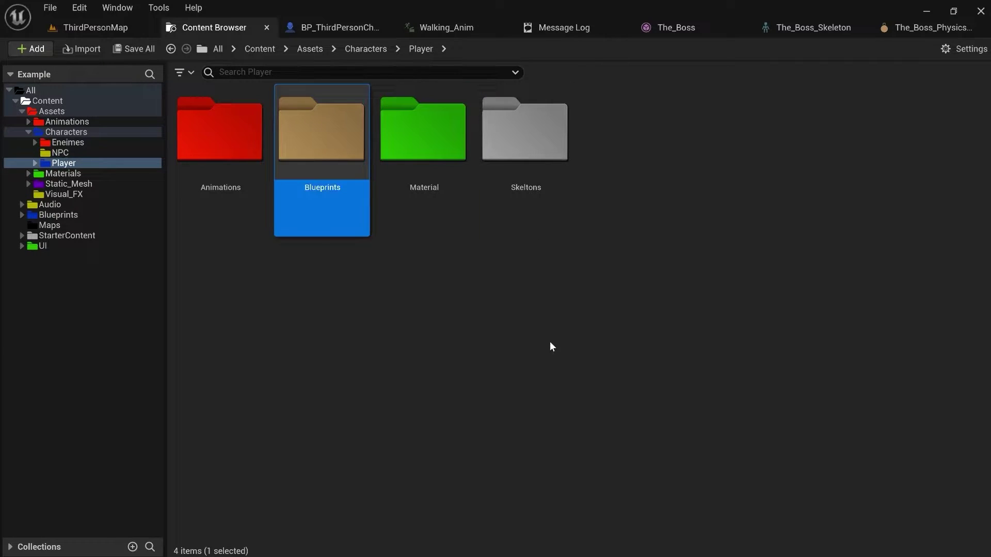
left_click(329, 137)
left_click(427, 150)
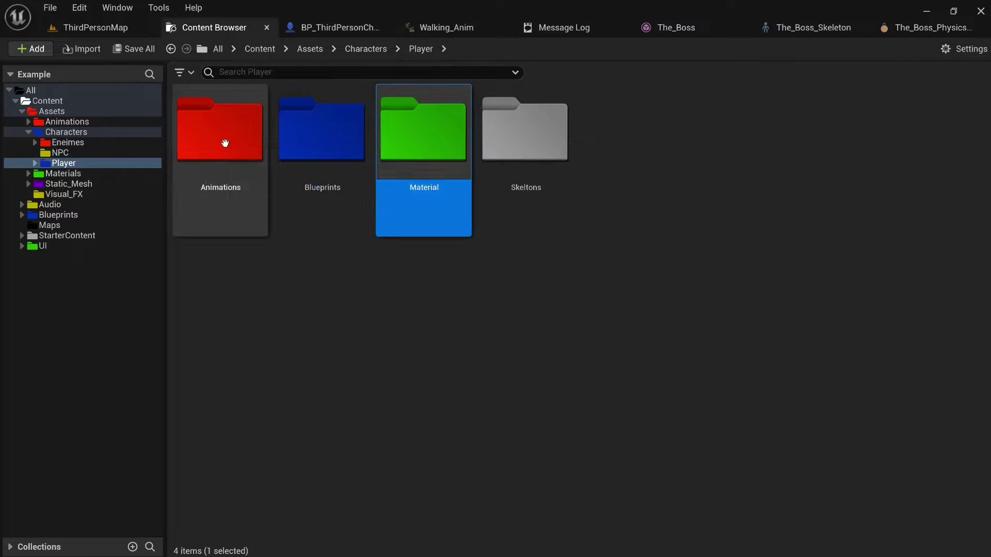
Step: Look inside the Player character's Animations folder and return to the Player folder
left_click(224, 142)
double_click(224, 141)
left_click(421, 48)
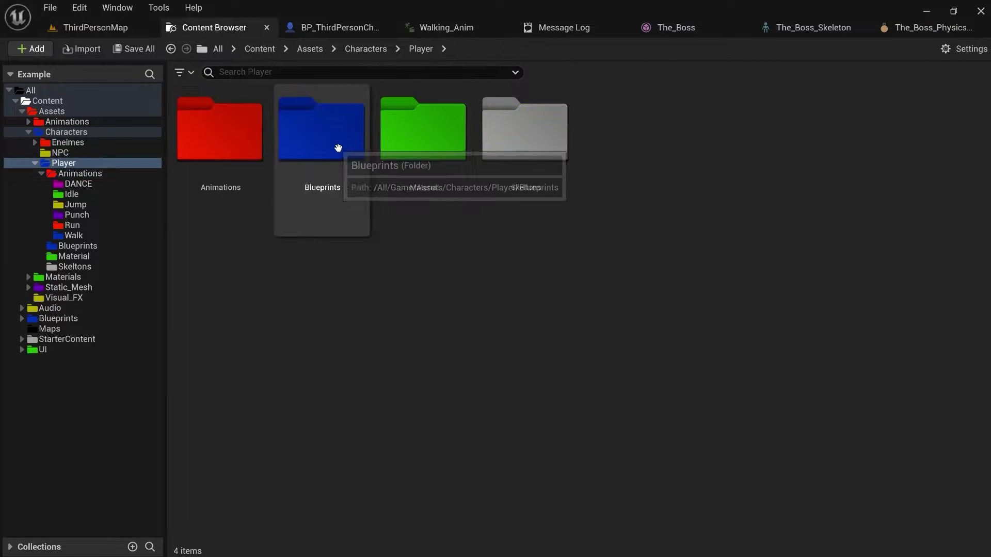
Step: Create an Animation Blueprint for The_Boss_Skeleton in the Player's Blueprints folder and name it ABP_TheBoss
double_click(339, 148)
right_click(334, 148)
mouse_move(388, 353)
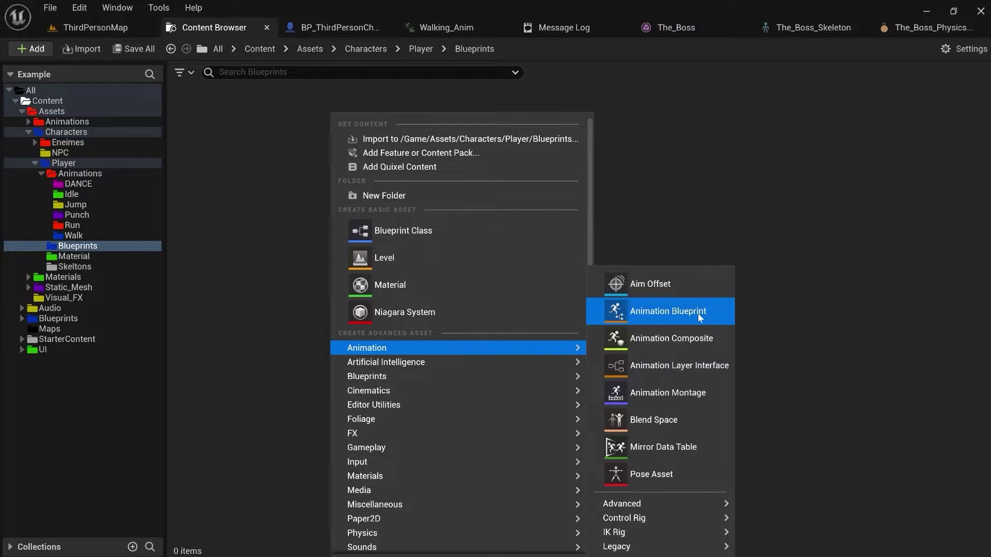
left_click(670, 315)
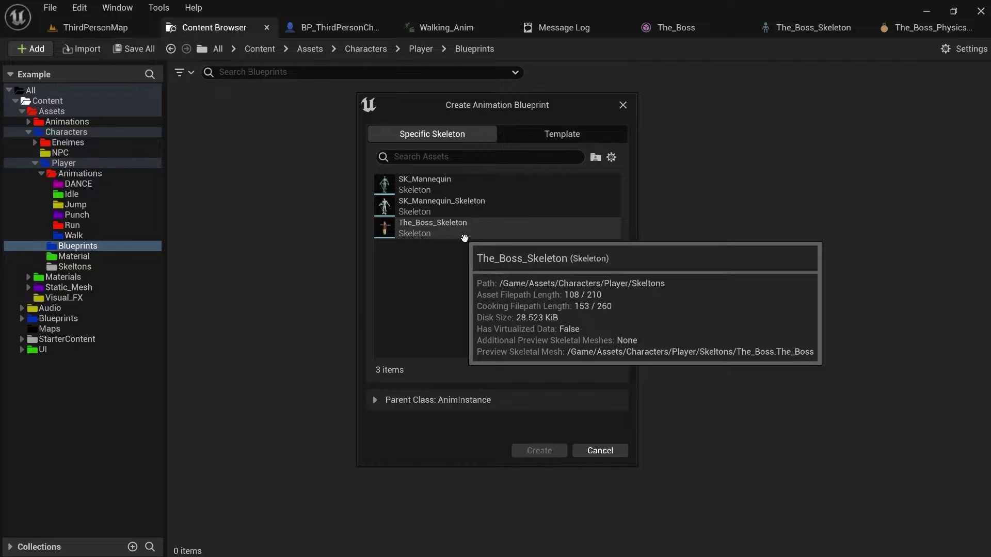
left_click(465, 236)
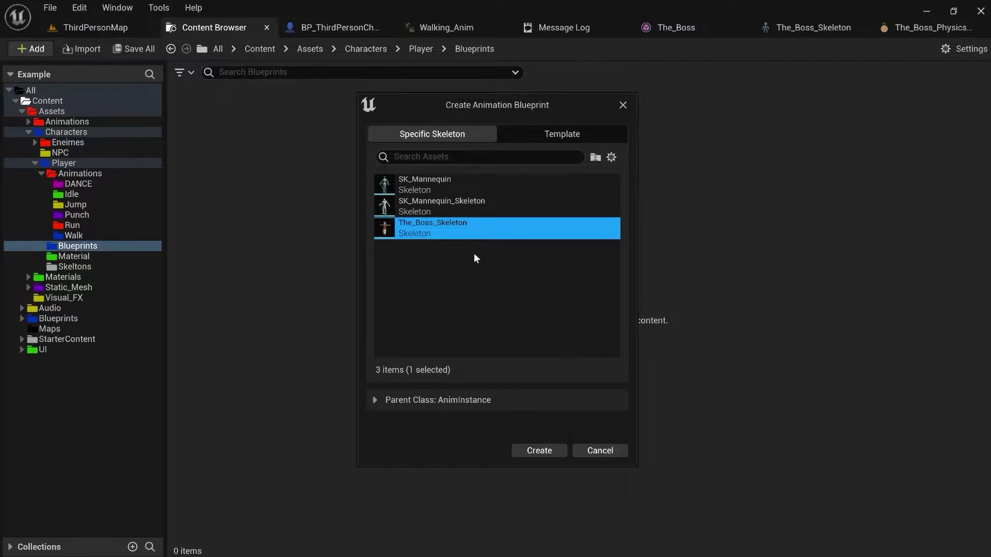
left_click(551, 450)
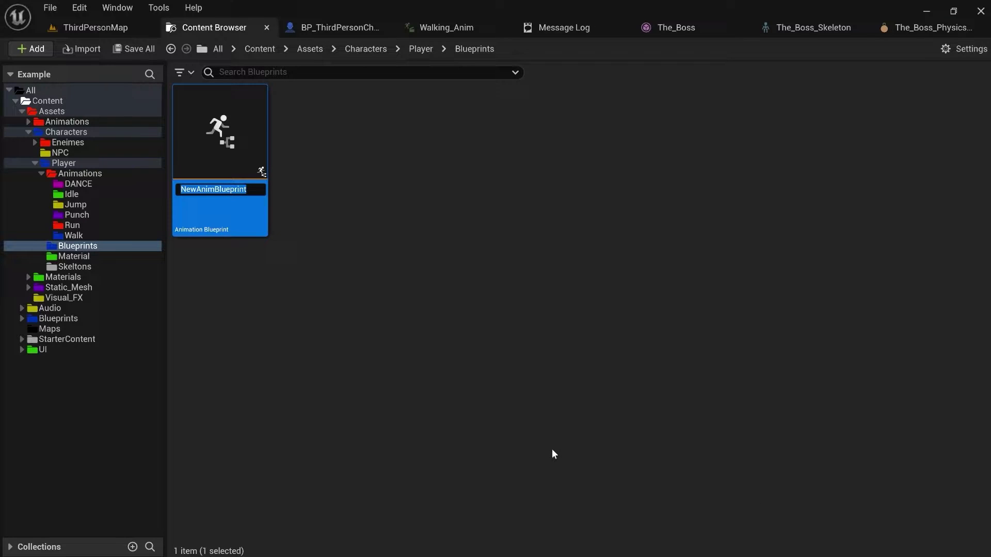
type("ABP")
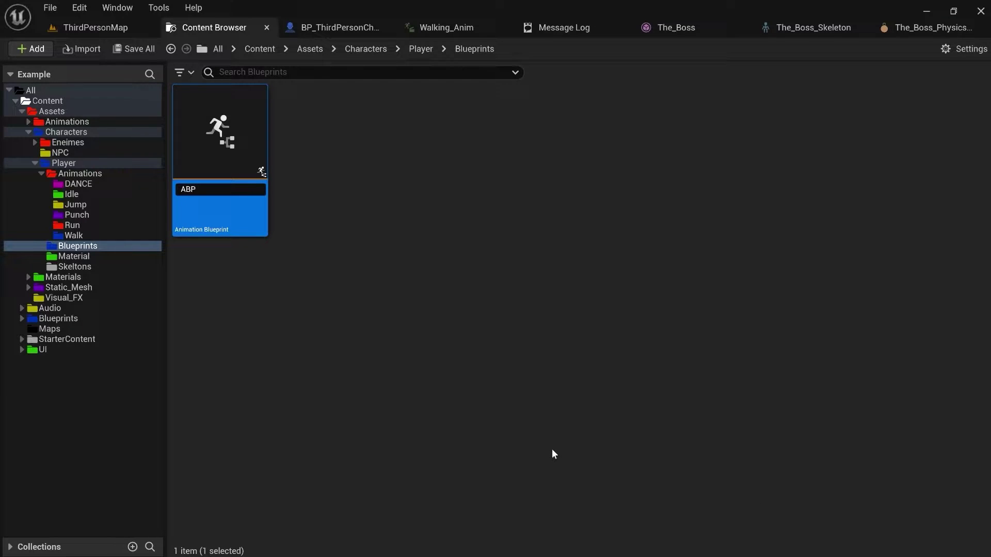
type("_TheBoss")
key("Return")
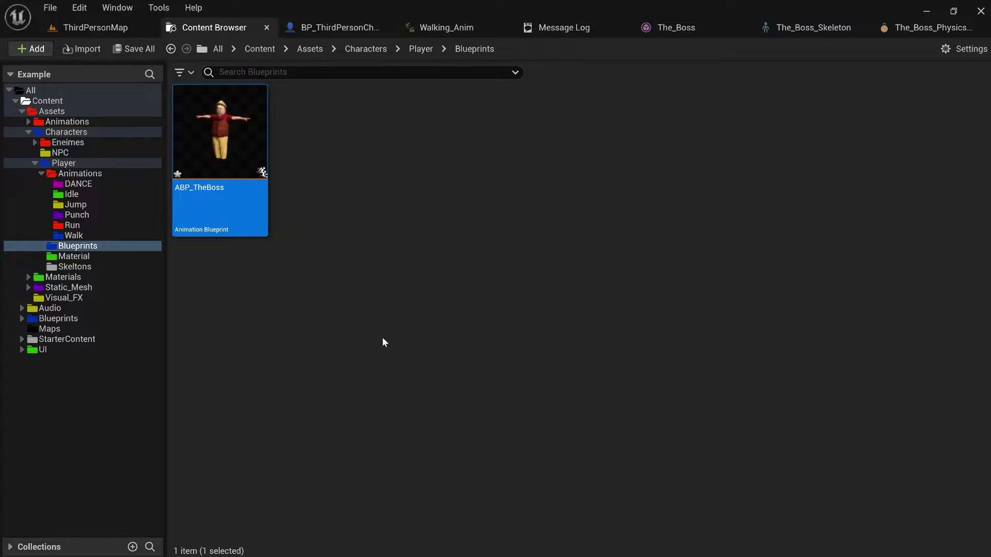
Step: Open ABP_TheBoss and close the compiler results to give its AnimGraph more room
double_click(247, 136)
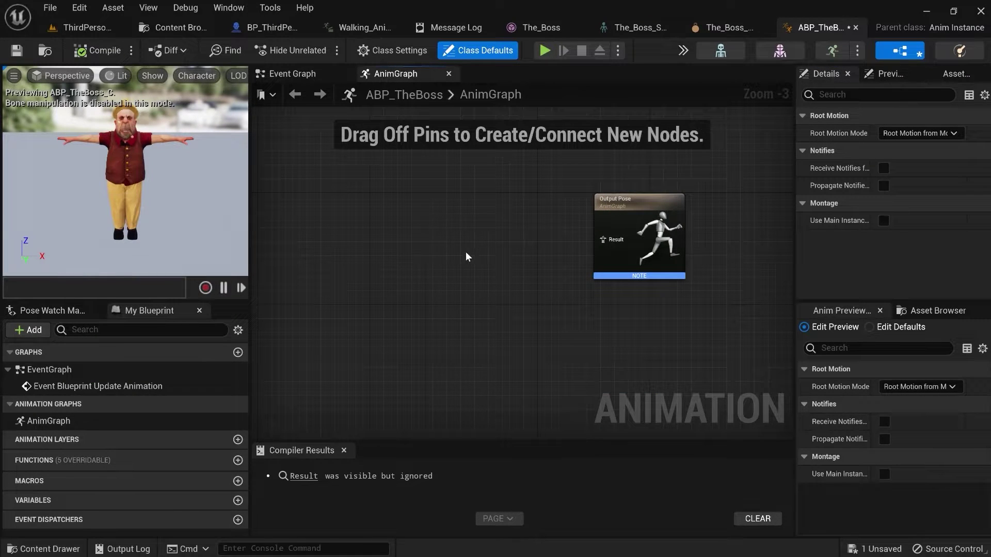
scroll(467, 256, "up", 2)
left_click(343, 451)
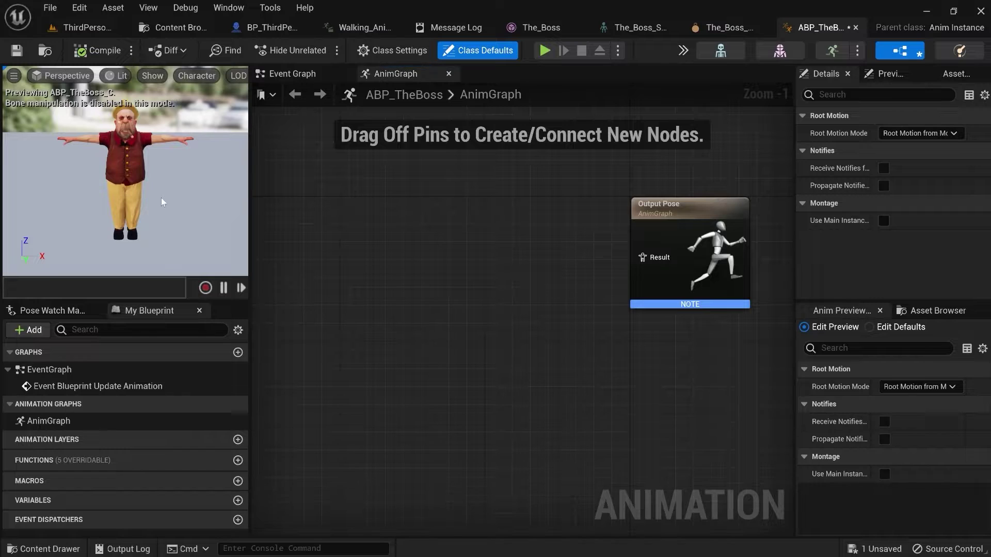
Step: Inspect the character preview and the pose watches of ABP_TheBoss, and return to the list of its graphs and variables
mouse_move(163, 202)
left_mouse_down()
mouse_move(207, 197)
mouse_move(155, 204)
left_mouse_up()
left_click_drag(89, 172, 313, 175, "alt")
middle_click_drag(106, 177, 119, 176)
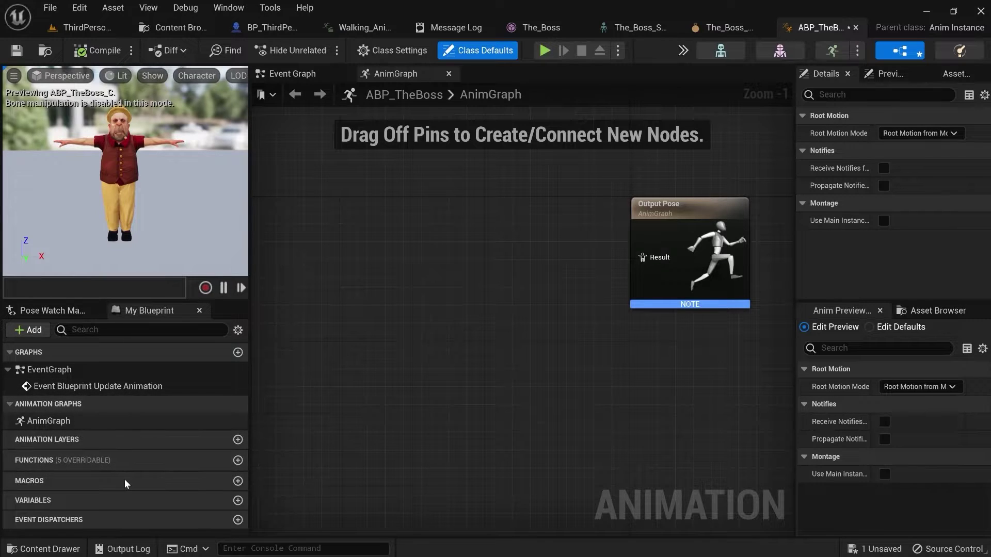
mouse_move(60, 462)
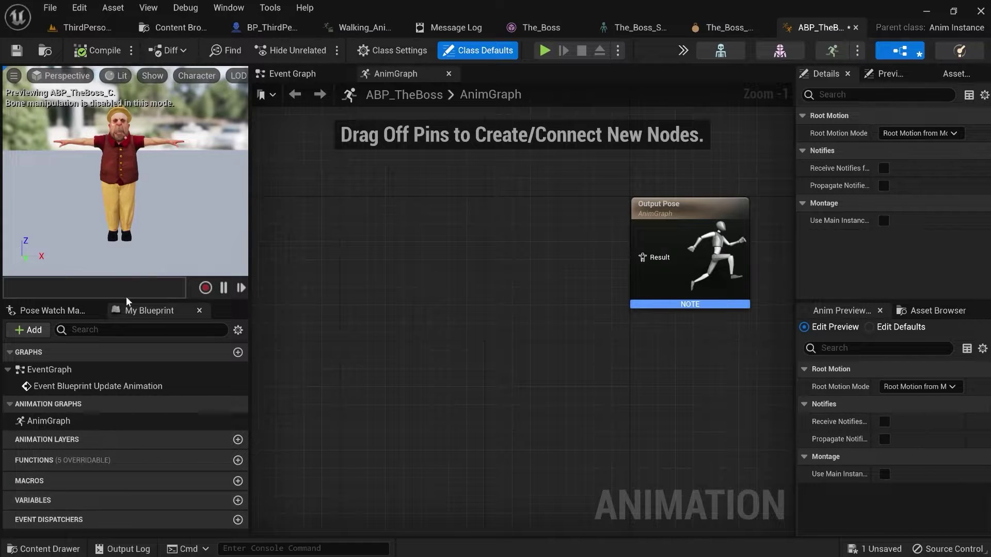
left_click(263, 28)
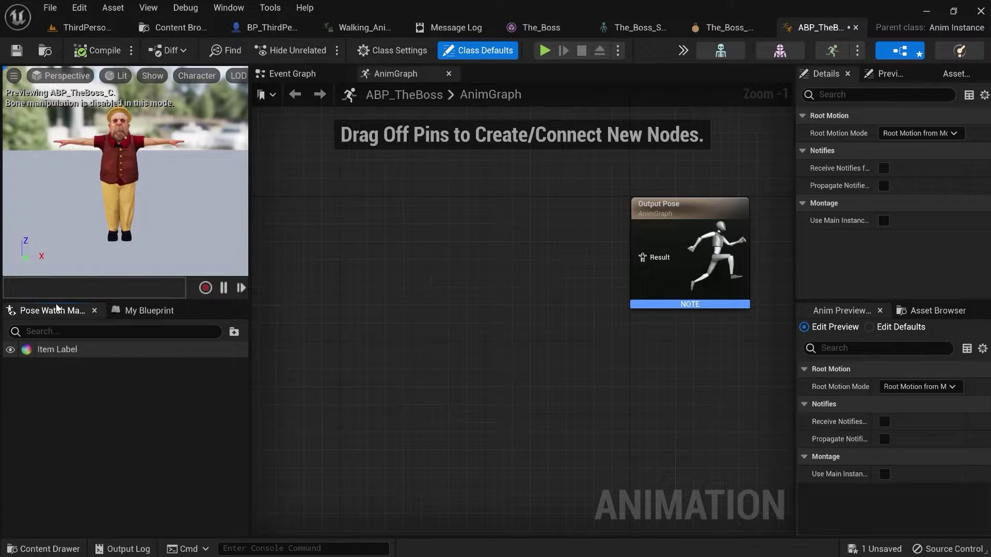
left_click(153, 311)
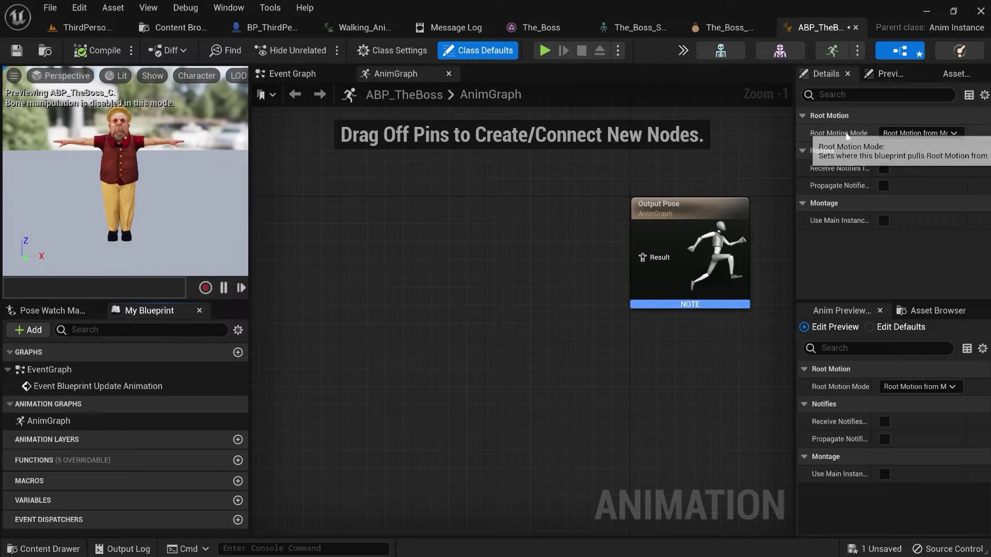
Step: Look through the preview scene settings of ABP_TheBoss, from the preview animation blueprint and mesh to the profile settings
left_click(881, 74)
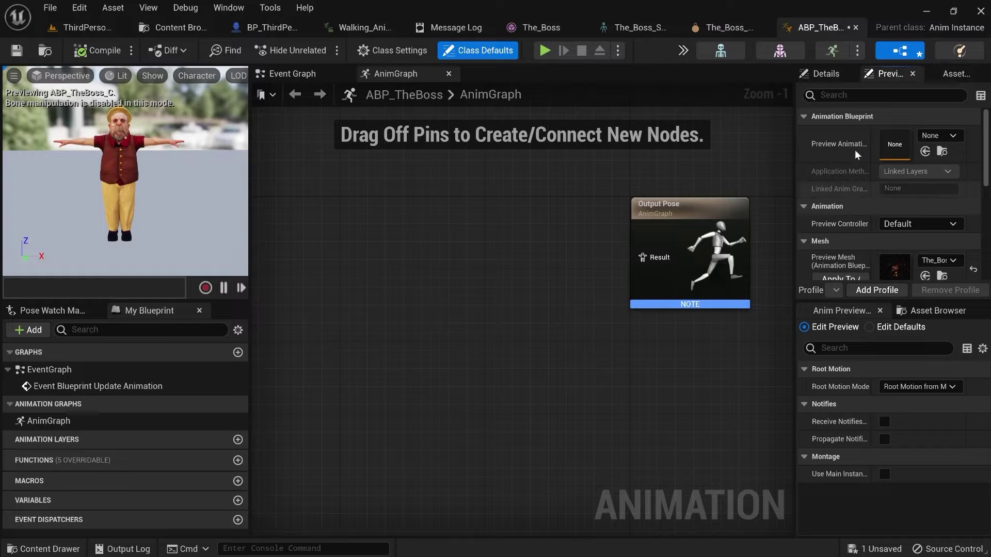
scroll(872, 163, "down", 3)
scroll(872, 174, "up", 4)
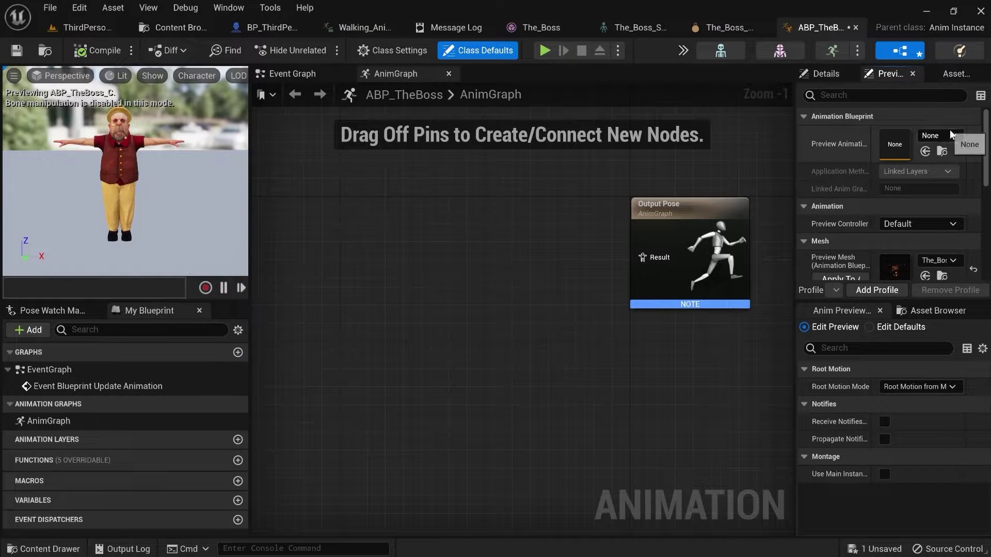
scroll(890, 214, "down", 5)
scroll(891, 213, "down", 3)
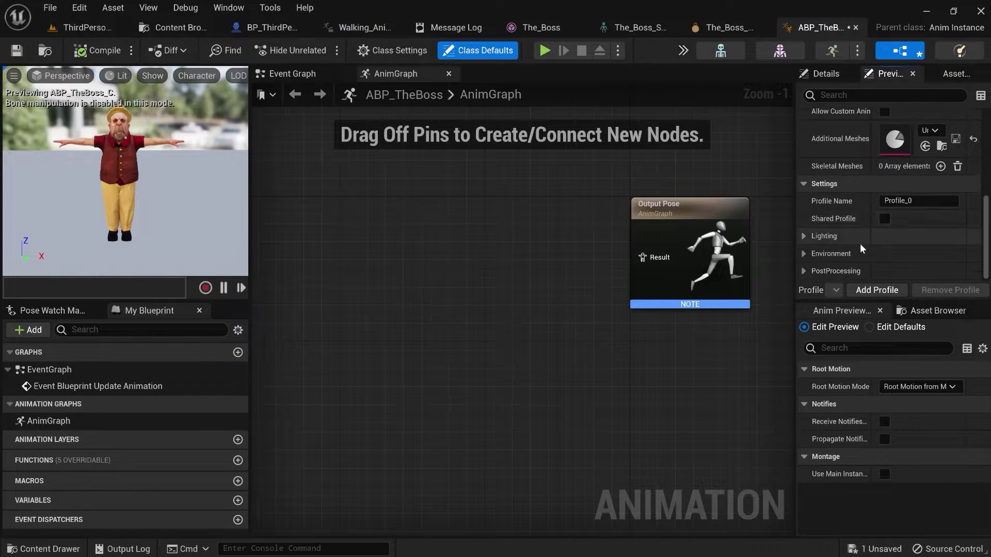
scroll(926, 260, "up", 2)
scroll(926, 260, "up", 4)
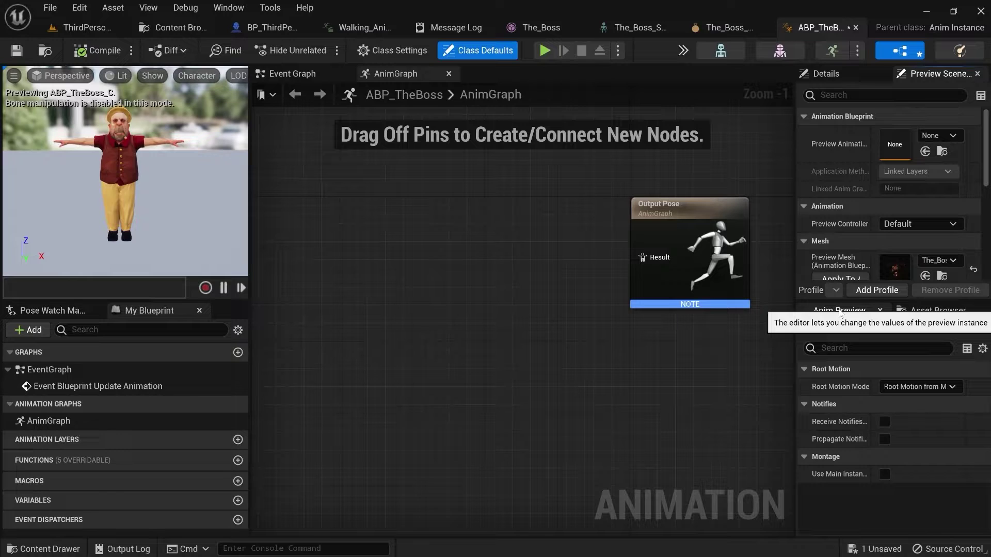
Step: Add Gangnam_Style_Anim and Jumping_Anim from the asset list to the AnimGraph, and delete the Jumping_Anim node
left_click(931, 311)
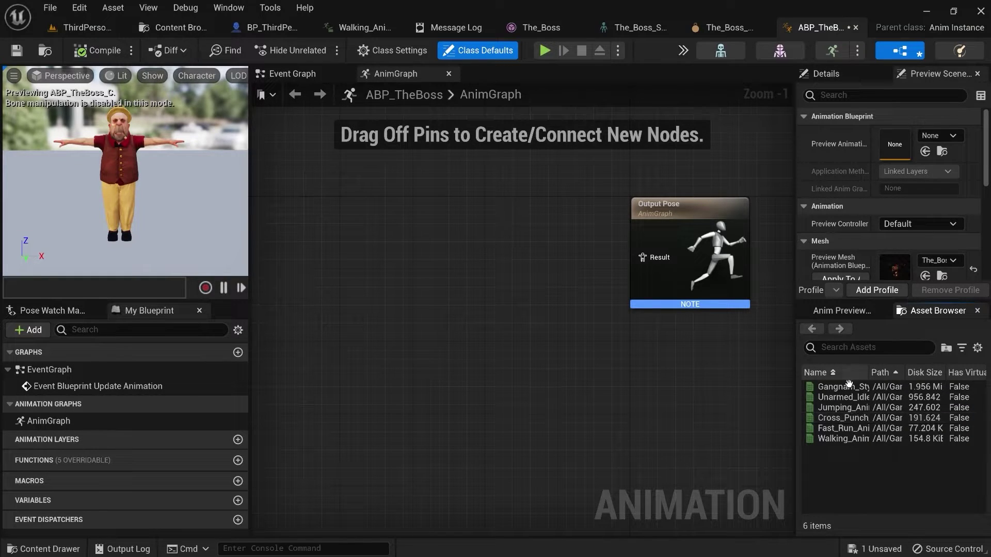
left_click_drag(836, 386, 515, 288)
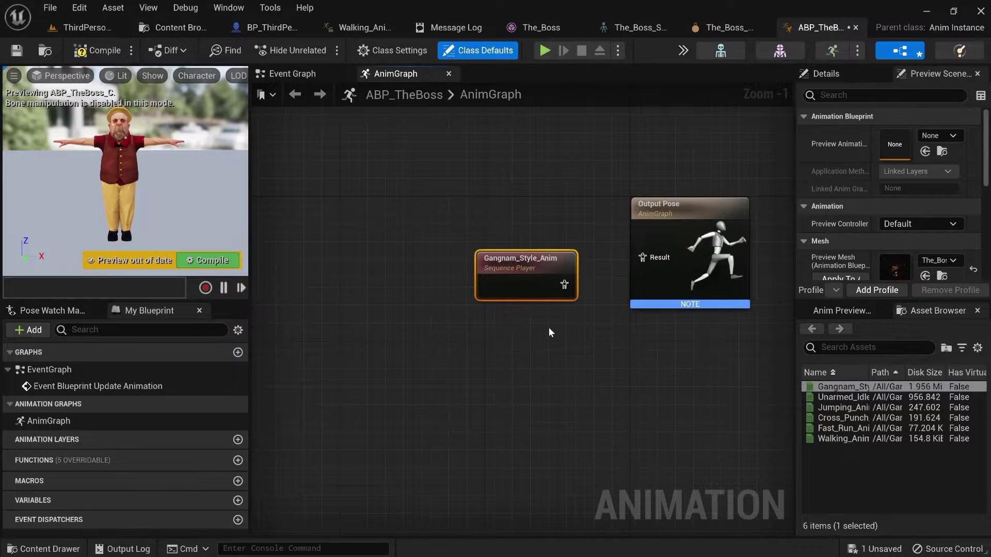
left_click_drag(861, 408, 572, 372)
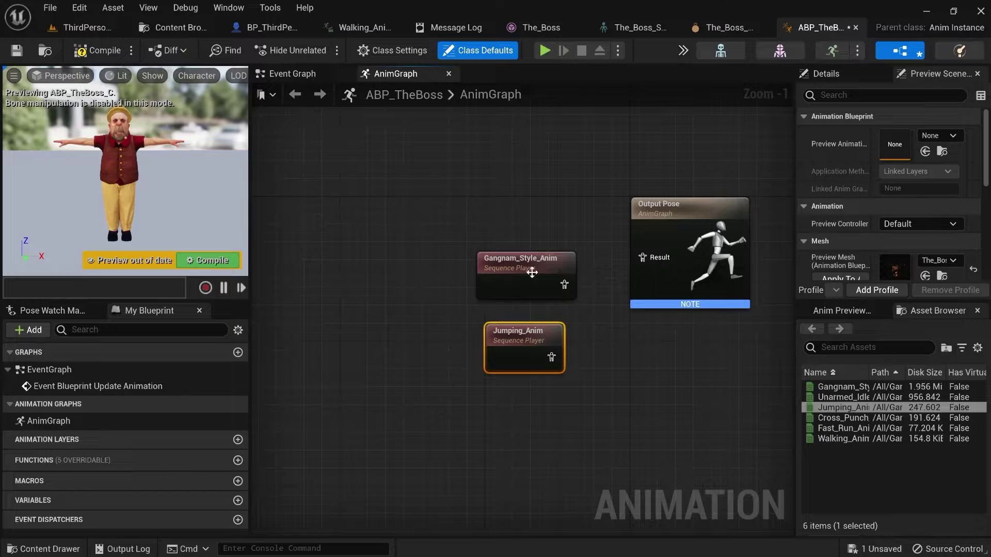
key("Delete")
right_click_drag(599, 364, 551, 379)
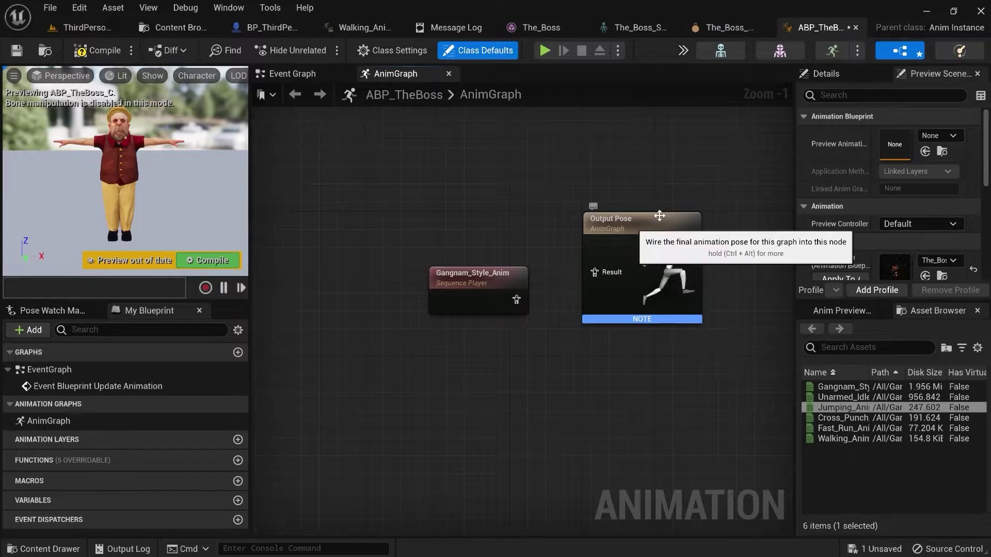
Step: Align Gangnam_Style_Anim with the Output Pose, connect it to the Result input, and compile to preview the dance
left_click_drag(498, 276, 499, 249)
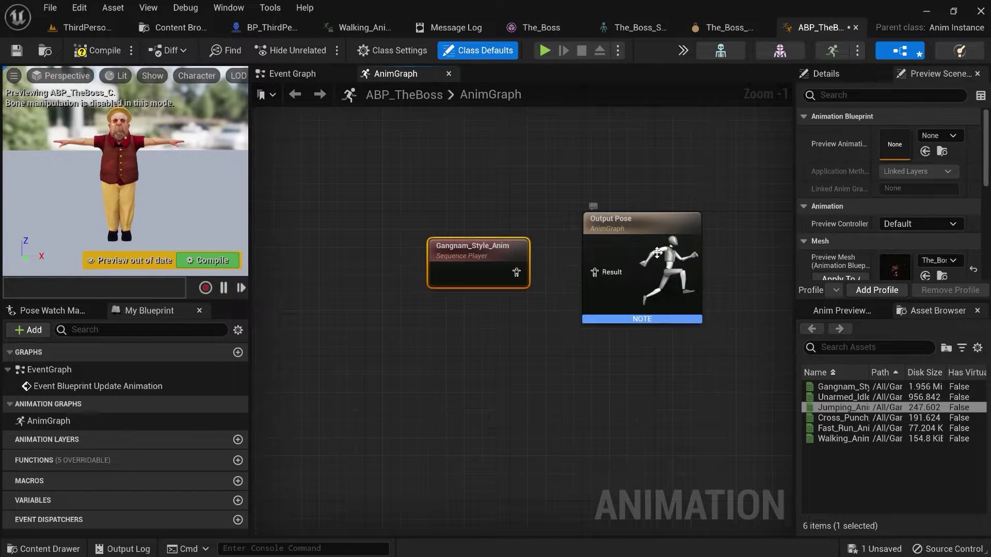
left_click(618, 261)
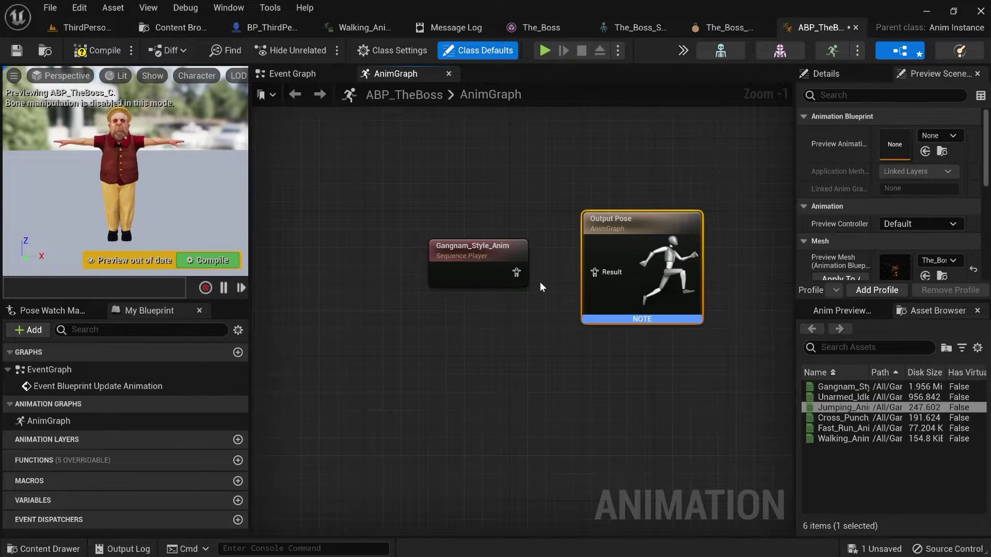
left_click_drag(516, 272, 598, 272)
left_click(208, 260)
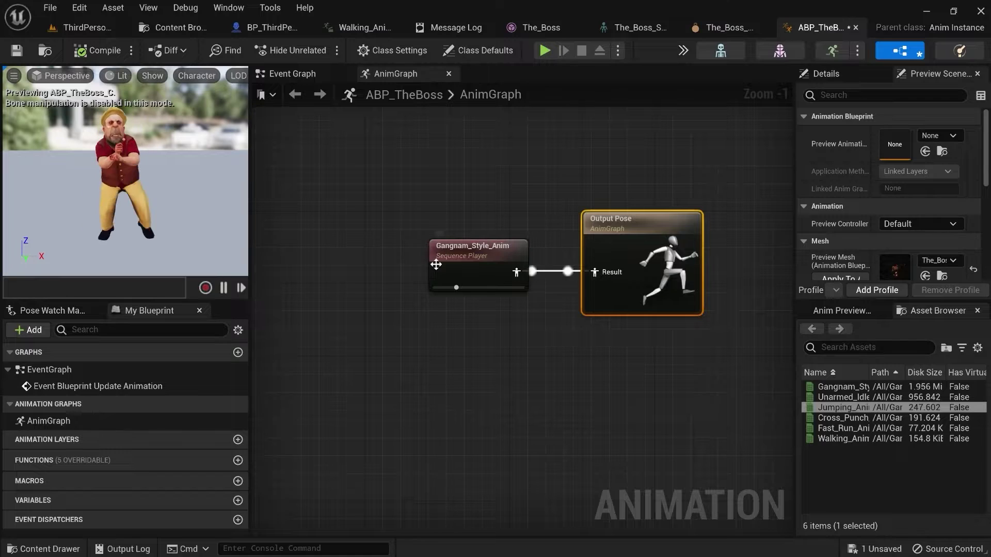
Step: Replace the Gangnam_Style_Anim node with Walking_Anim, connect it to the Output Pose's Result, and compile the blueprint
left_click(453, 253)
key("Delete")
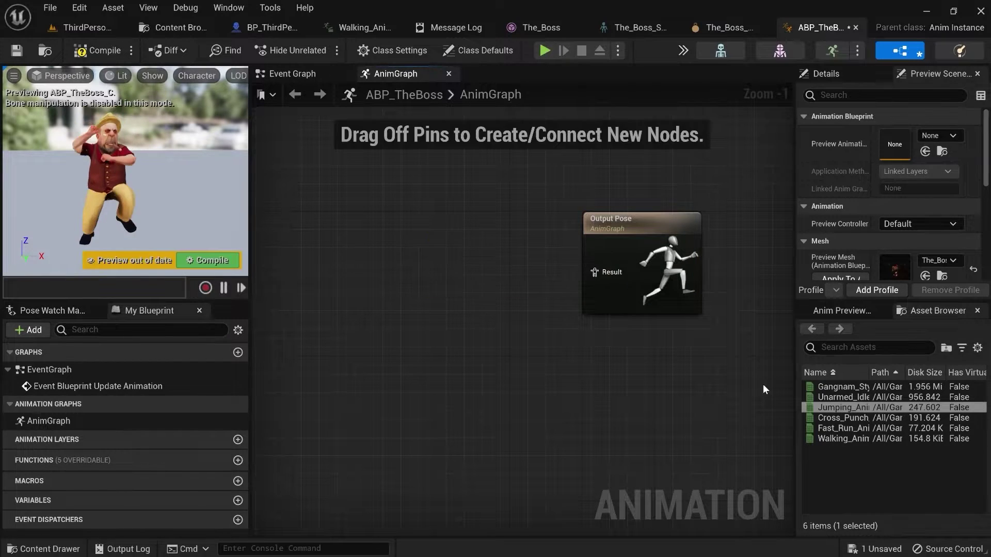
left_click_drag(877, 438, 443, 242)
left_click_drag(504, 272, 594, 272)
left_click(207, 260)
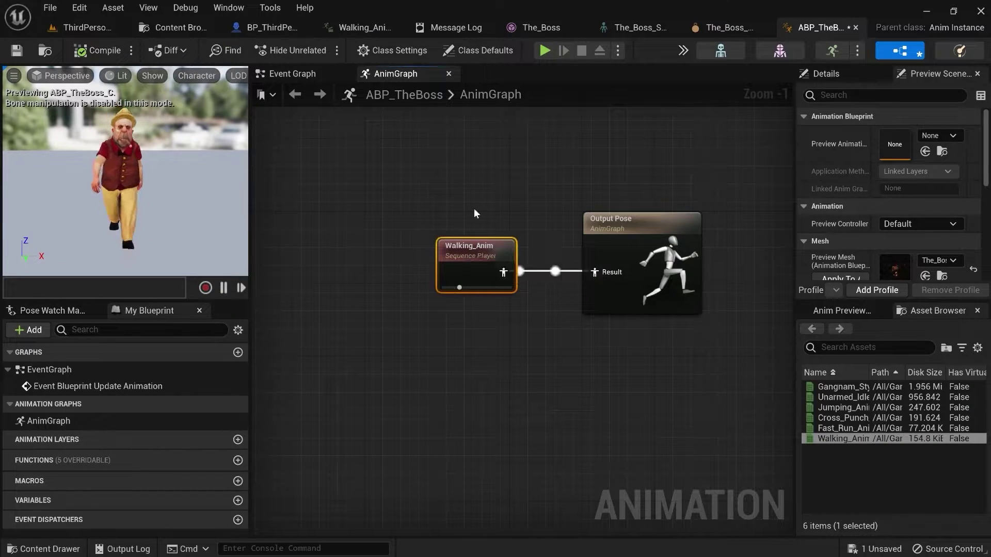
Step: Delete the Walking_Anim node from the AnimGraph and recompile the blueprint
key("Delete")
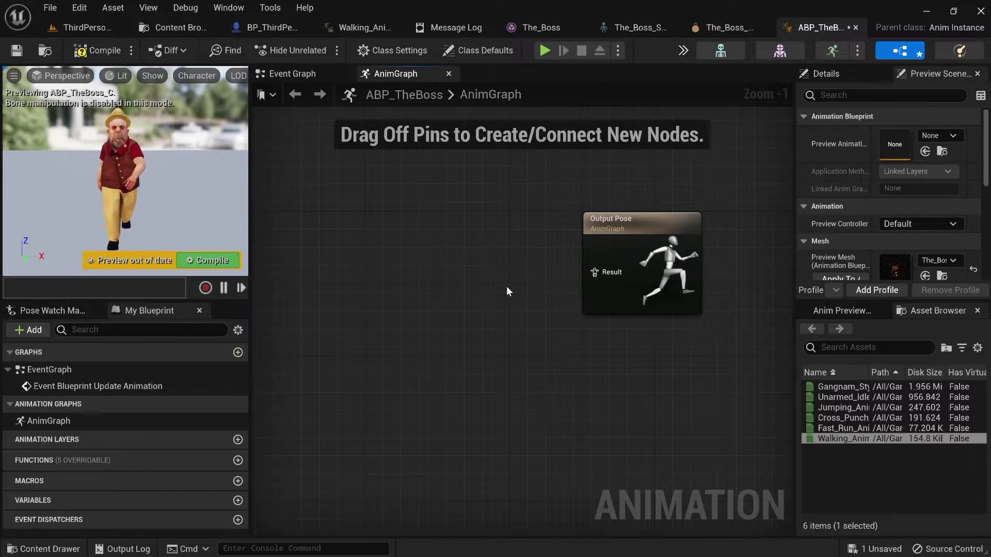
left_click(222, 261)
left_click(458, 172)
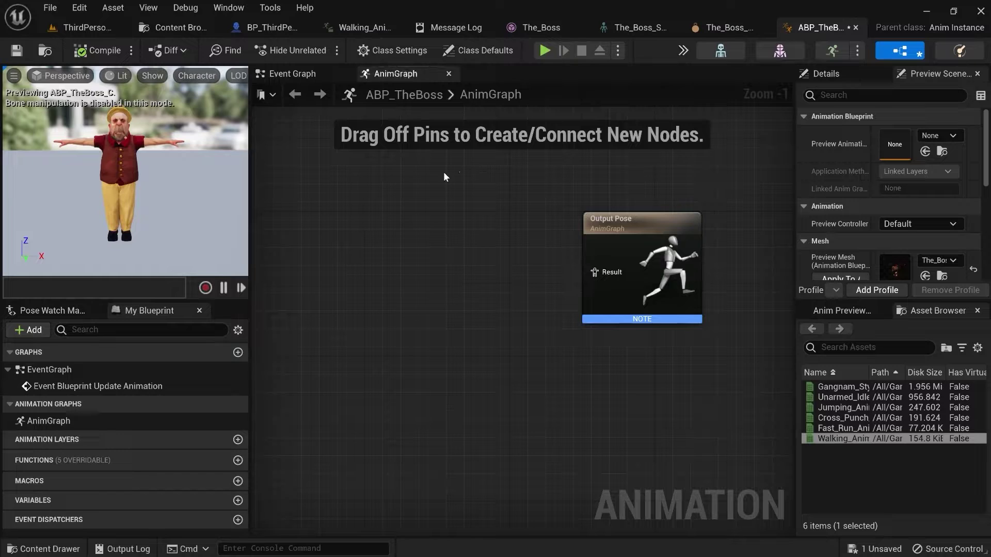
Step: Open the Event Graph of ABP_TheBoss and examine its default update event and Try Get Pawn Owner nodes
left_click(292, 74)
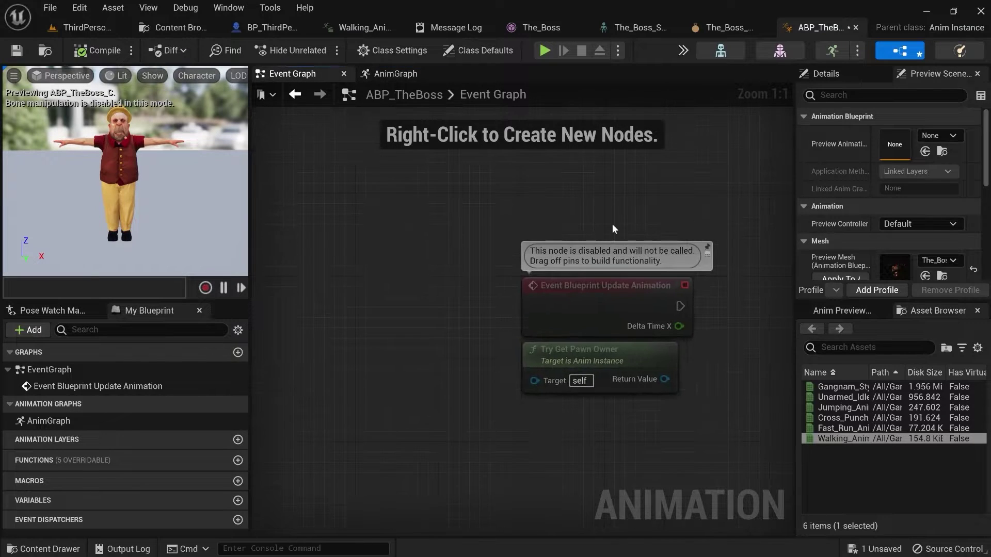
right_click_drag(537, 197, 420, 154)
scroll(593, 320, "down", 4)
scroll(573, 314, "up", 4)
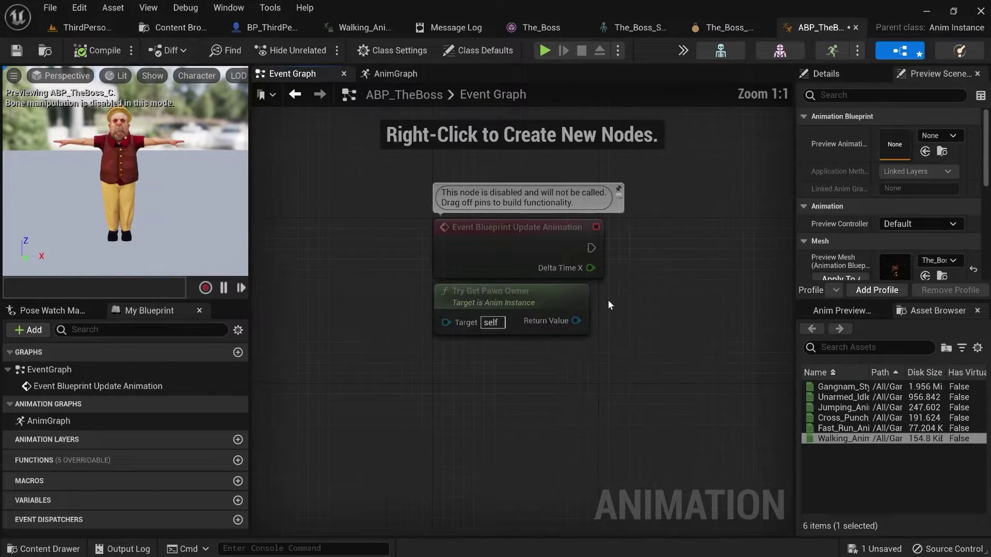
right_click_drag(608, 299, 427, 233)
scroll(469, 276, "down", 3)
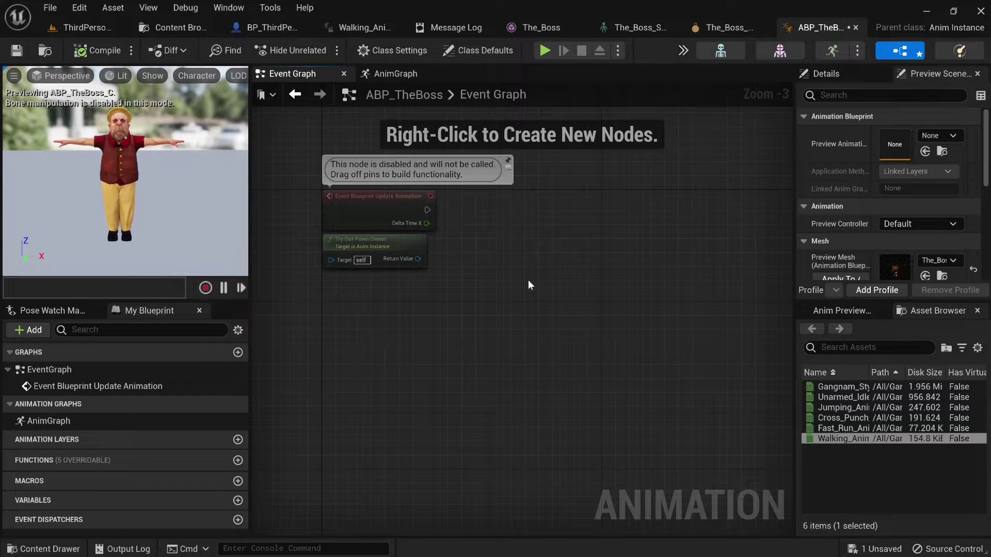
right_click_drag(528, 280, 484, 255)
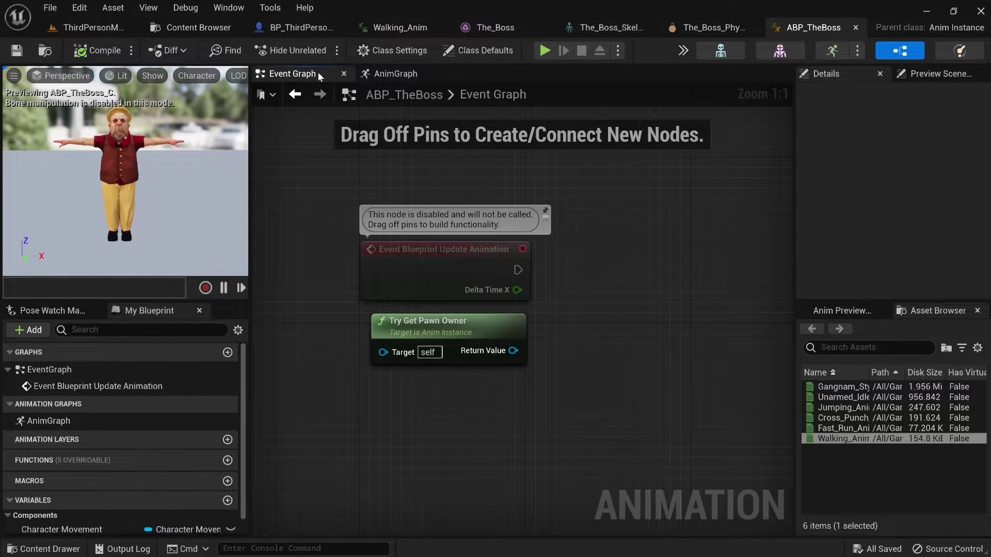
Step: Add an Event Blueprint Initialize Animation node to the Event Graph and place it above the Update Animation event
right_click_drag(389, 205, 432, 255)
right_click_drag(440, 193, 396, 264)
right_click(396, 265)
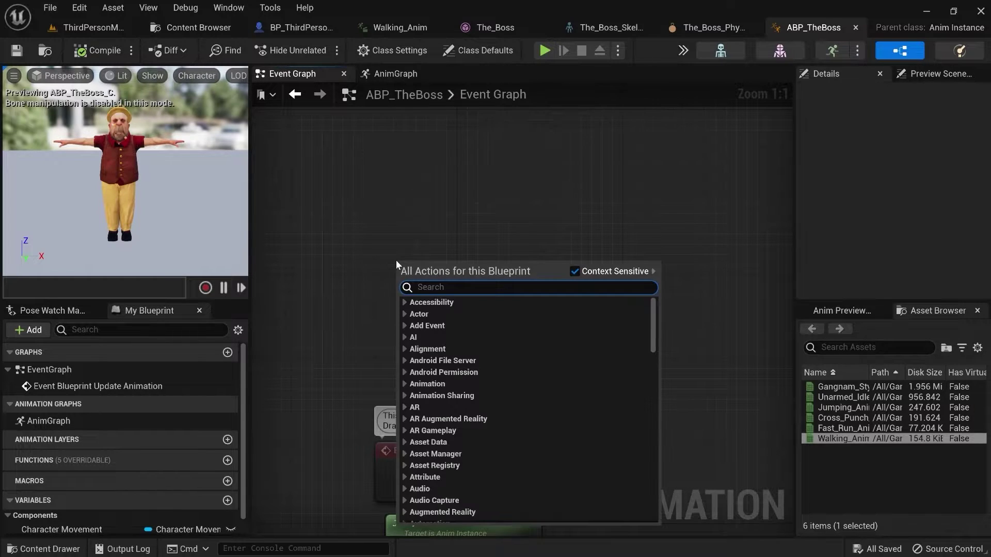
type("initia")
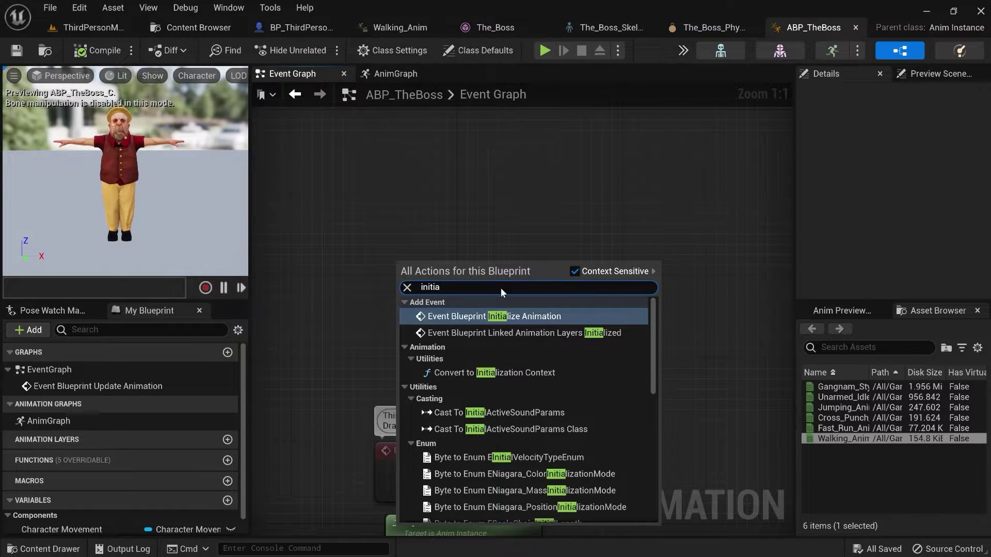
left_click(508, 318)
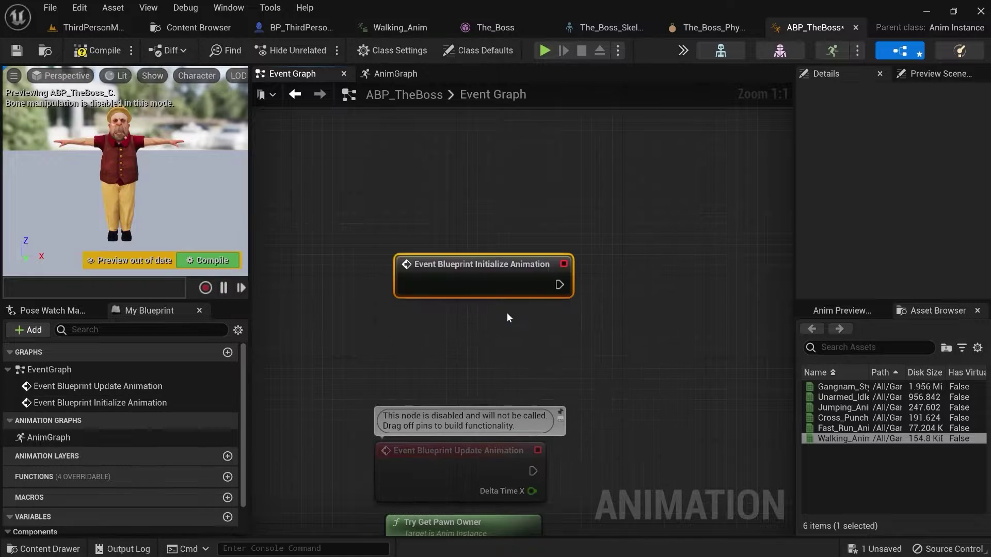
left_click_drag(449, 271, 435, 221)
left_click(466, 269)
right_click_drag(466, 270, 466, 296)
Step: Compile and save ABP_TheBoss
left_click(111, 56)
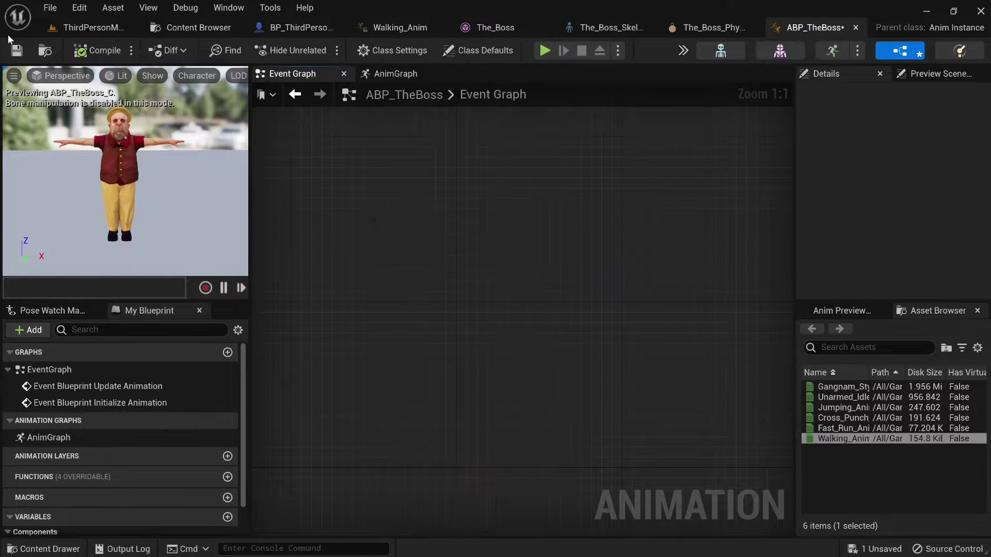
left_click(17, 50)
right_click_drag(435, 295, 429, 276)
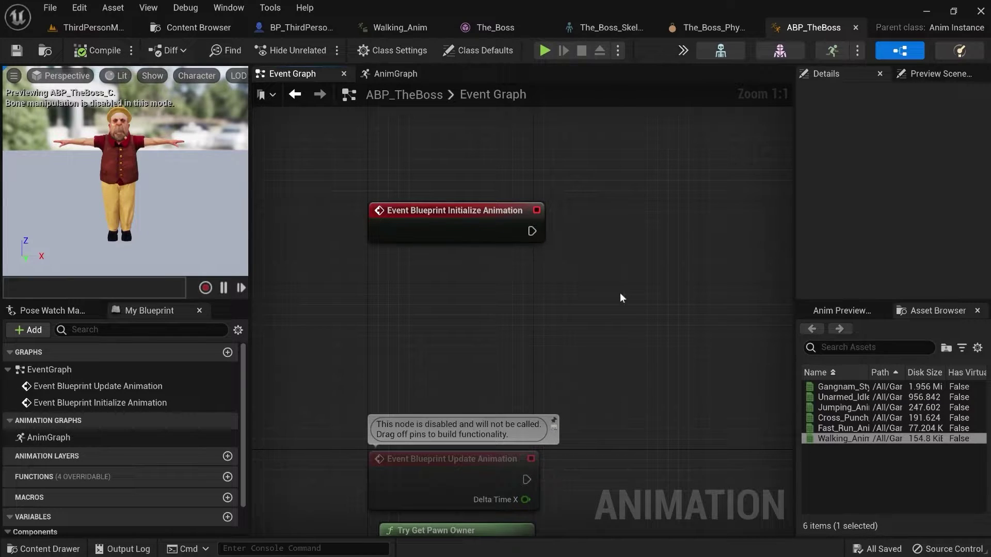
Step: Move the Try Get Pawn Owner node directly beneath the Event Blueprint Initialize Animation node
left_click(453, 226)
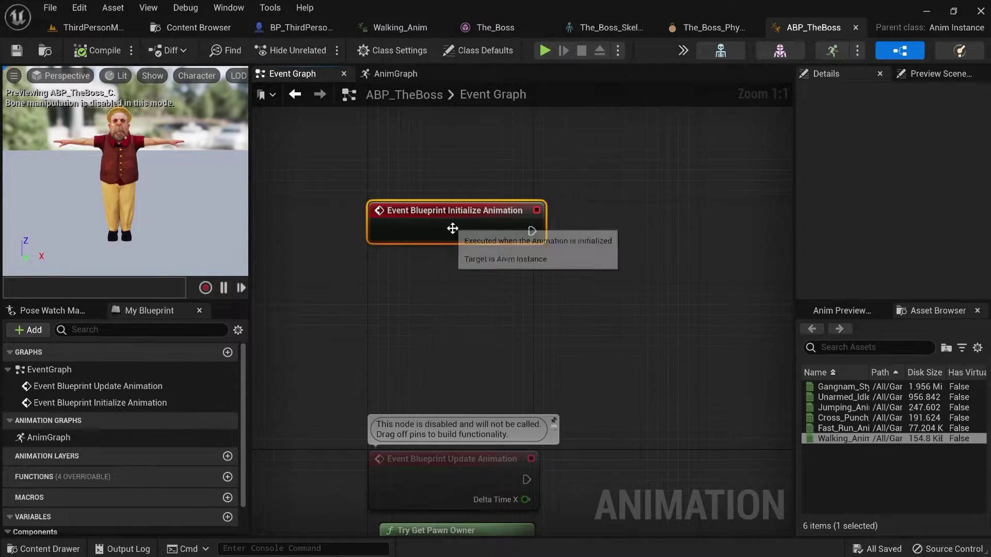
left_click(467, 178)
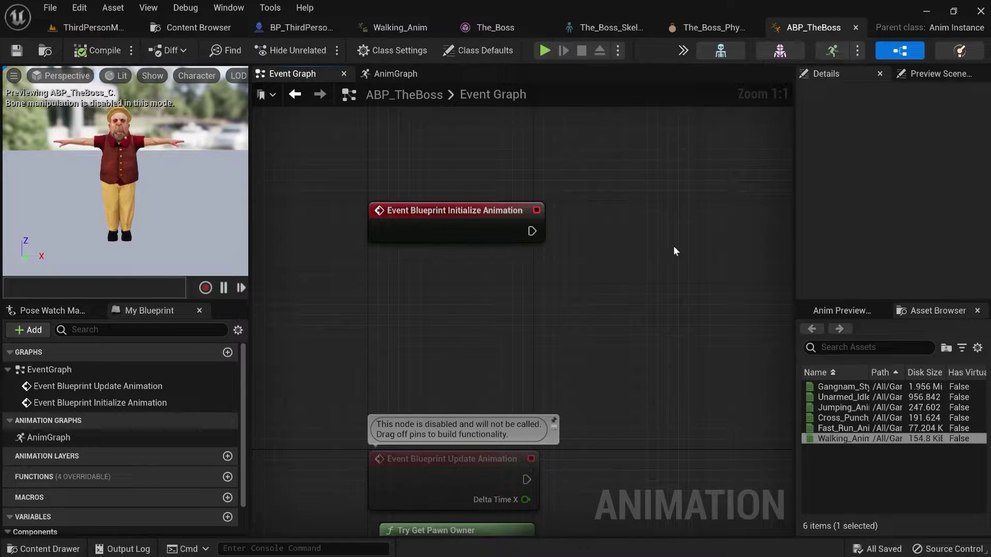
right_click_drag(606, 269, 598, 189)
right_click_drag(476, 185, 481, 257)
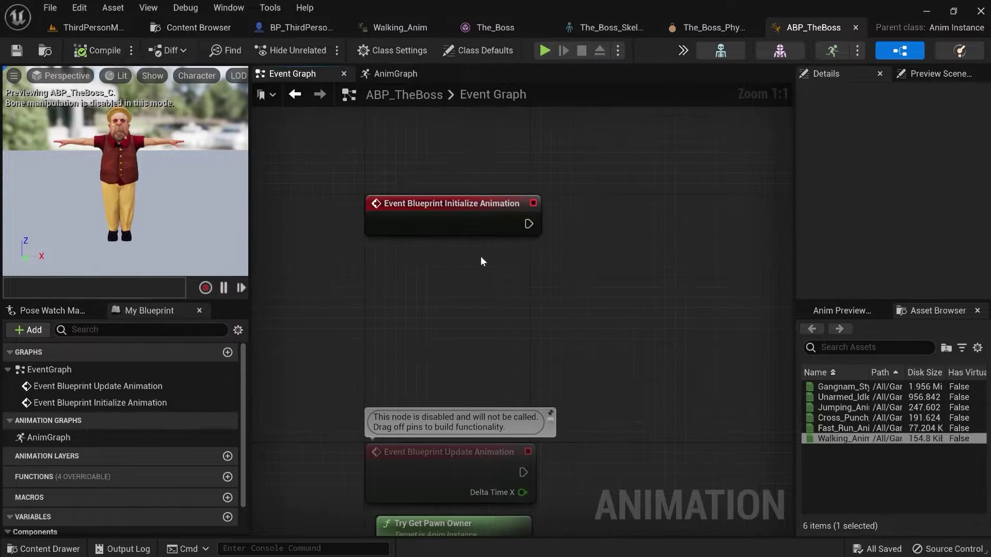
right_click_drag(459, 310, 484, 234)
left_click_drag(476, 466, 477, 192)
left_click(631, 170)
right_click_drag(451, 196, 451, 273)
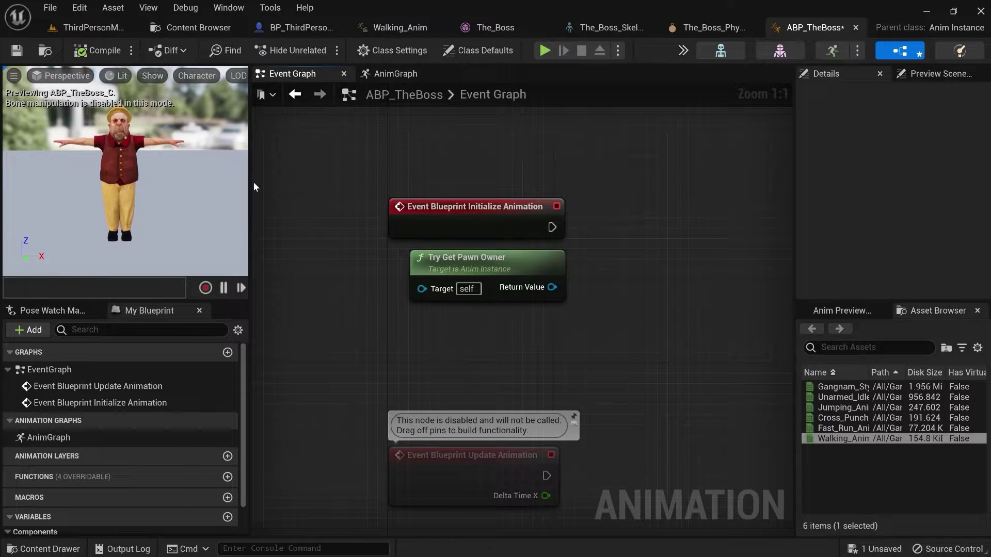
Step: Add a Cast To BP_ThirdPersonCharacter node fed by the Return Value of Try Get Pawn Owner
right_click_drag(512, 234, 473, 264)
left_click(465, 304)
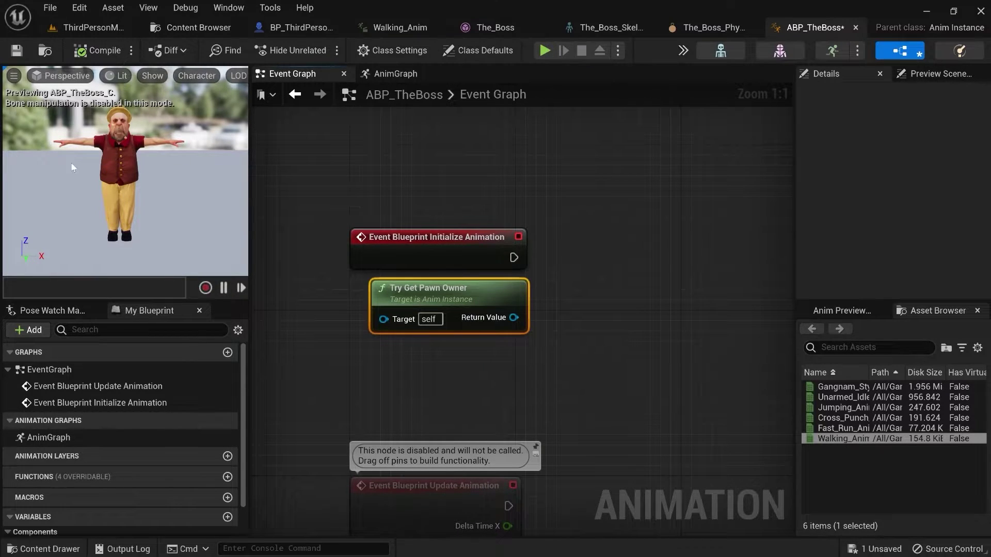
left_click_drag(505, 320, 570, 286)
type("cast")
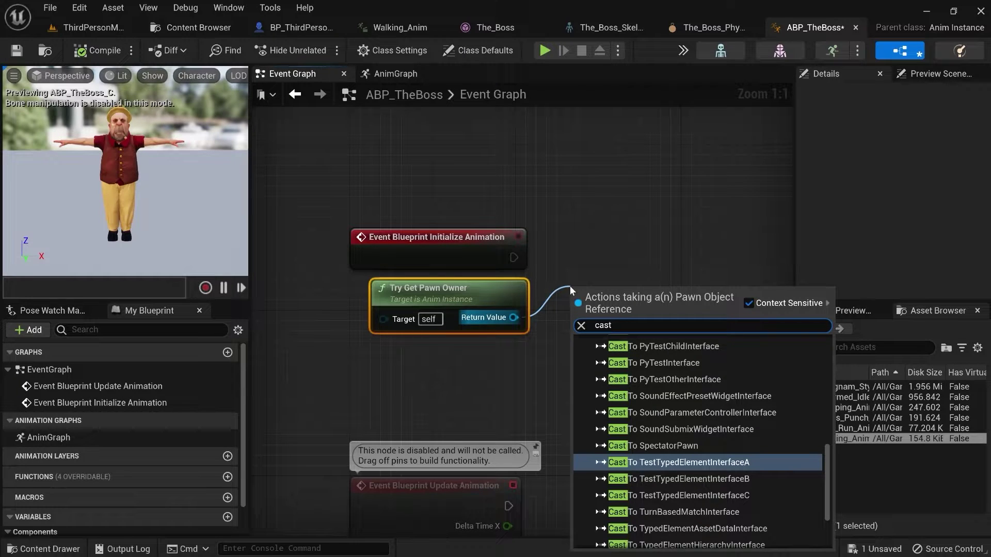
type("third")
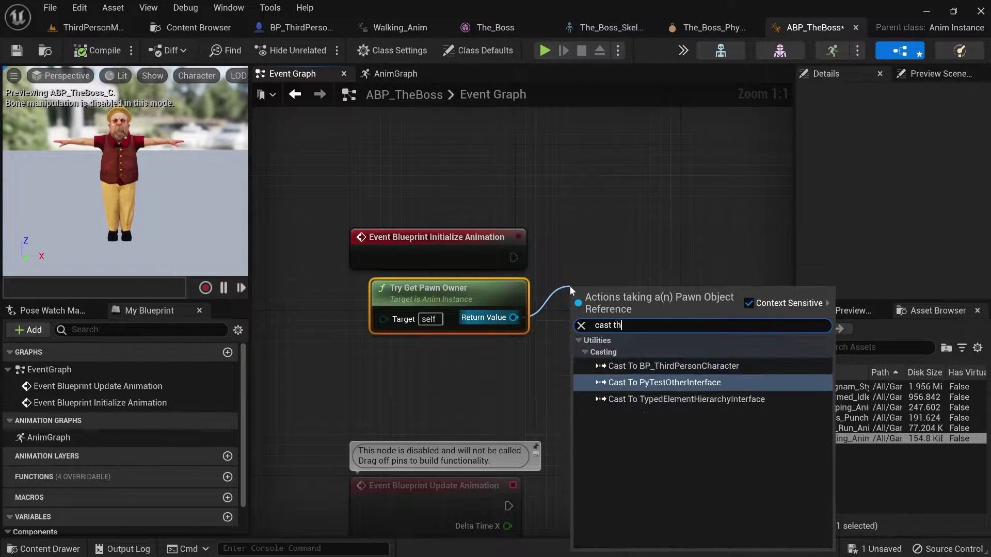
left_click(633, 361)
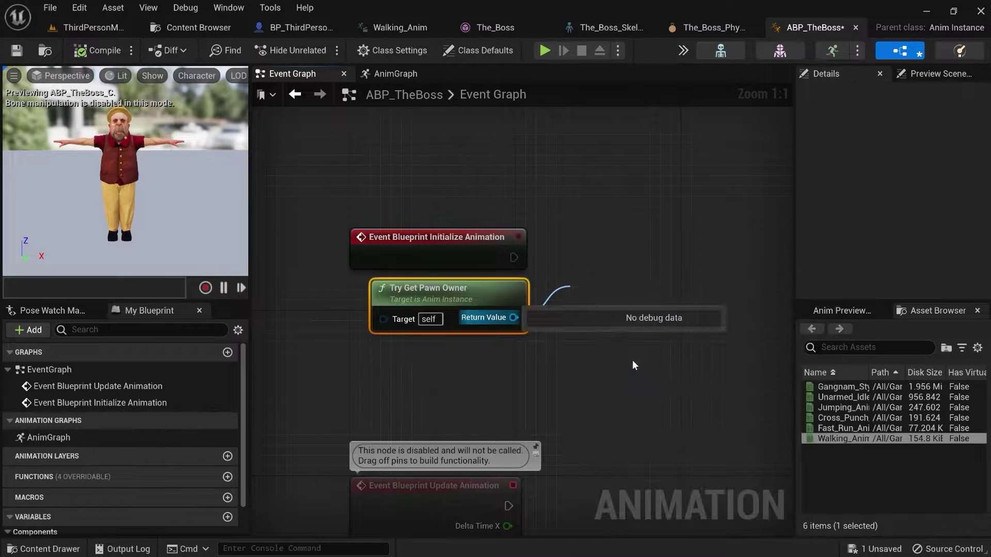
Step: Connect the Initialize Animation event's execution output to the BP_ThirdPersonCharacter cast and straighten the link between them
left_click_drag(530, 258, 591, 250)
left_click(516, 274)
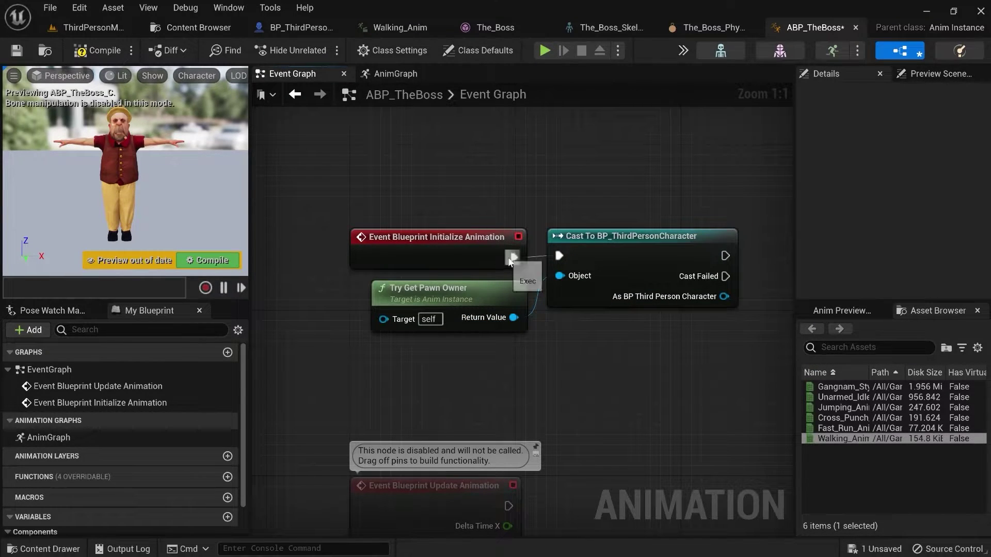
right_click(514, 258)
left_click(660, 332)
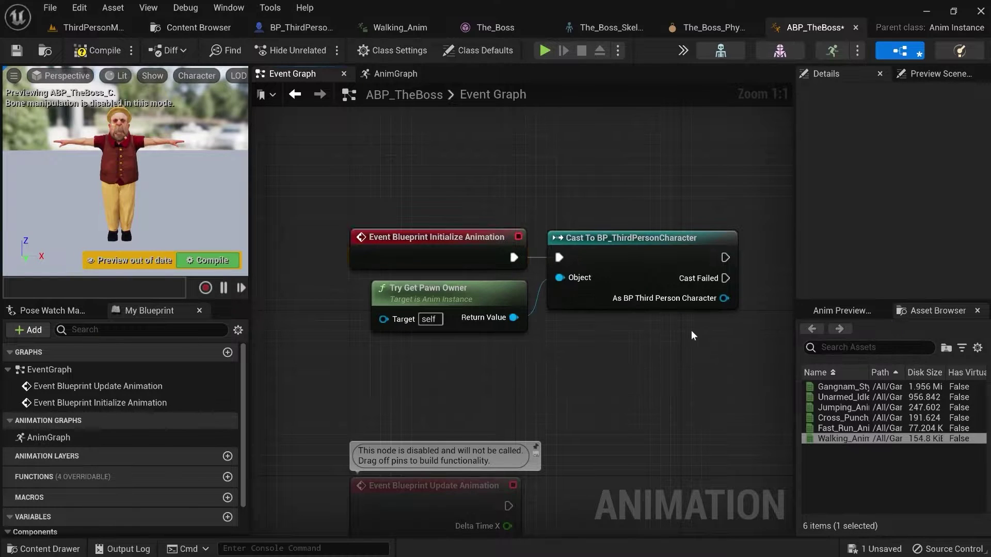
Step: Promote the cast's As BP Third Person Character output to a variable and name it Player Ref
right_click_drag(692, 331, 584, 339)
right_click(638, 304)
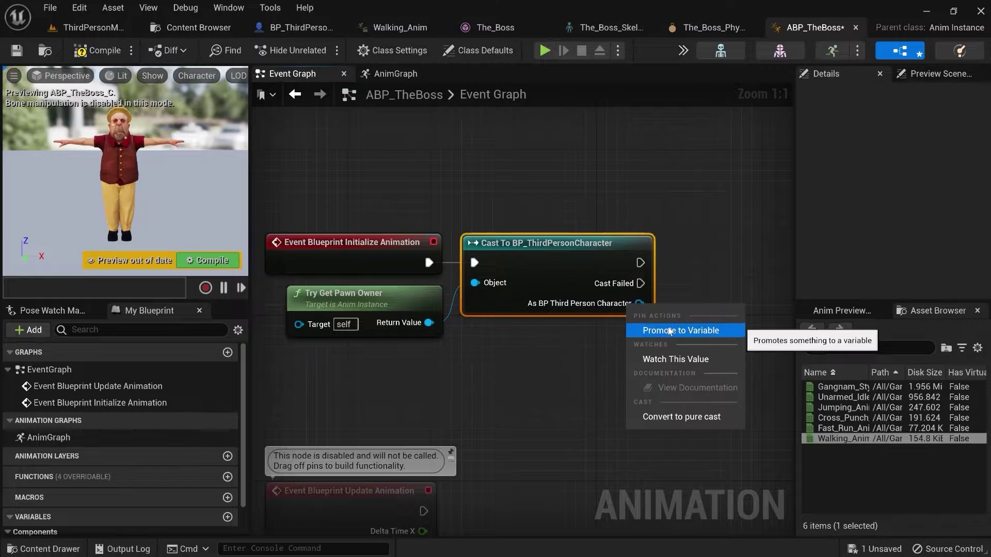
left_click(669, 331)
right_click_drag(695, 335, 621, 343)
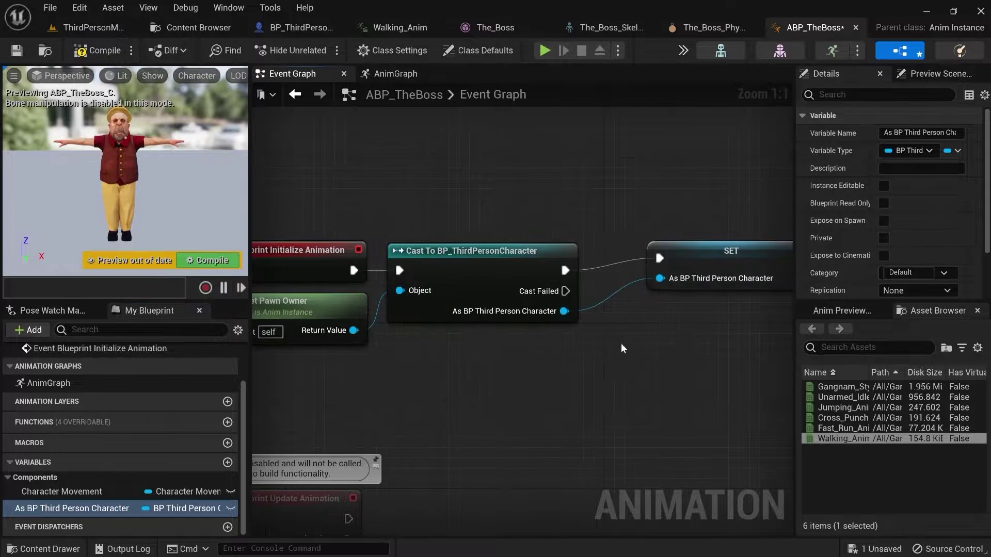
left_click_drag(700, 248, 679, 260)
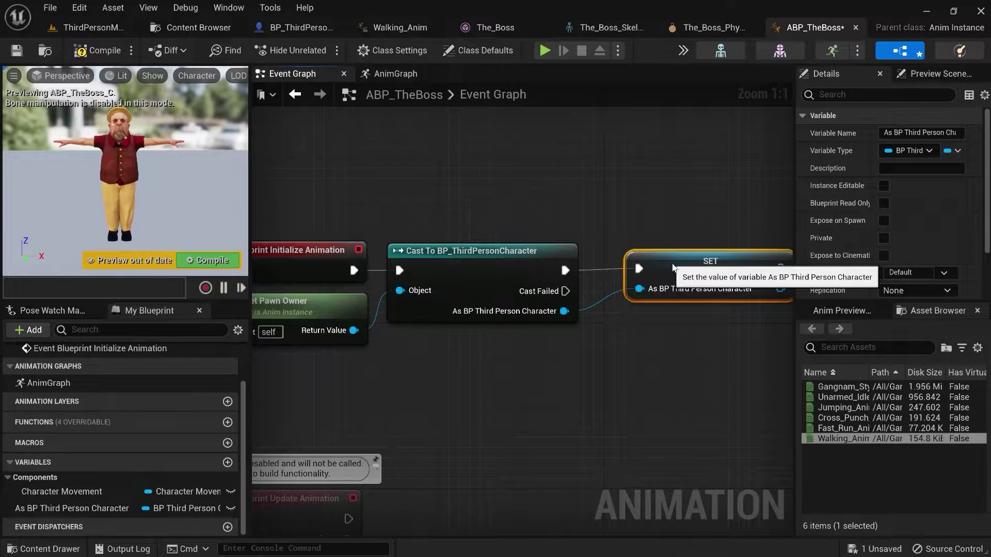
left_click(898, 133)
type("Player Ref")
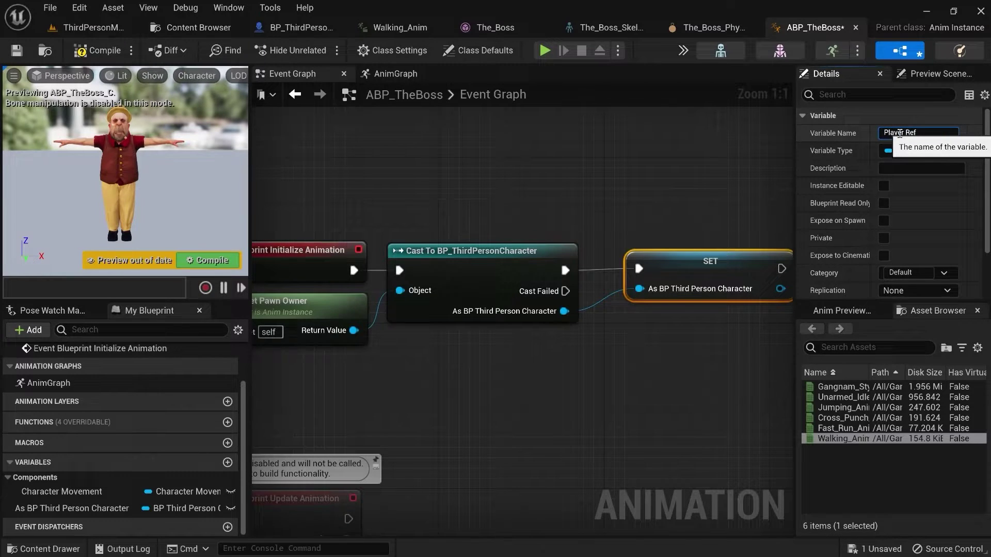
key("Return")
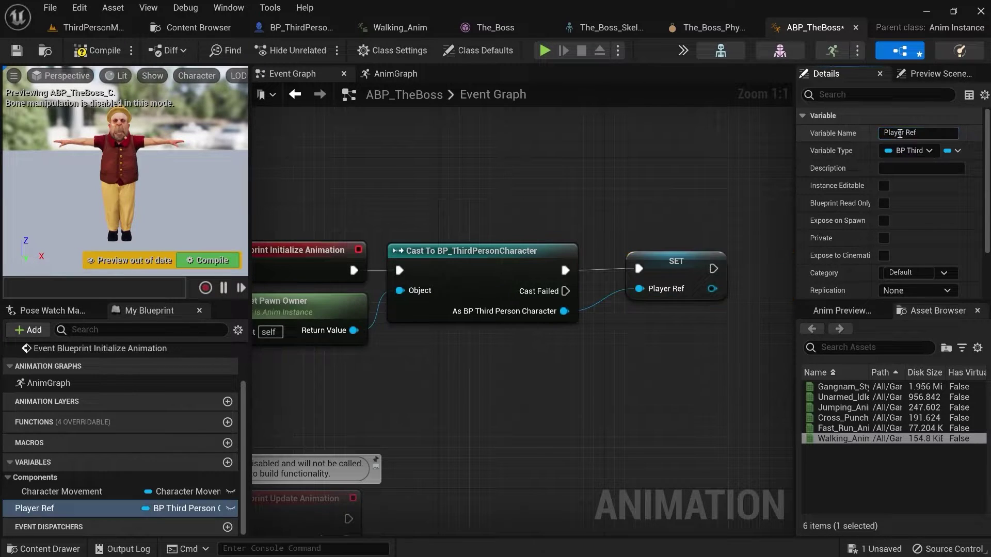
Step: Move the Player Ref SET node closer to the BP_ThirdPersonCharacter cast and straighten the execution link between them
right_click(565, 270)
mouse_move(671, 336)
left_click(709, 341)
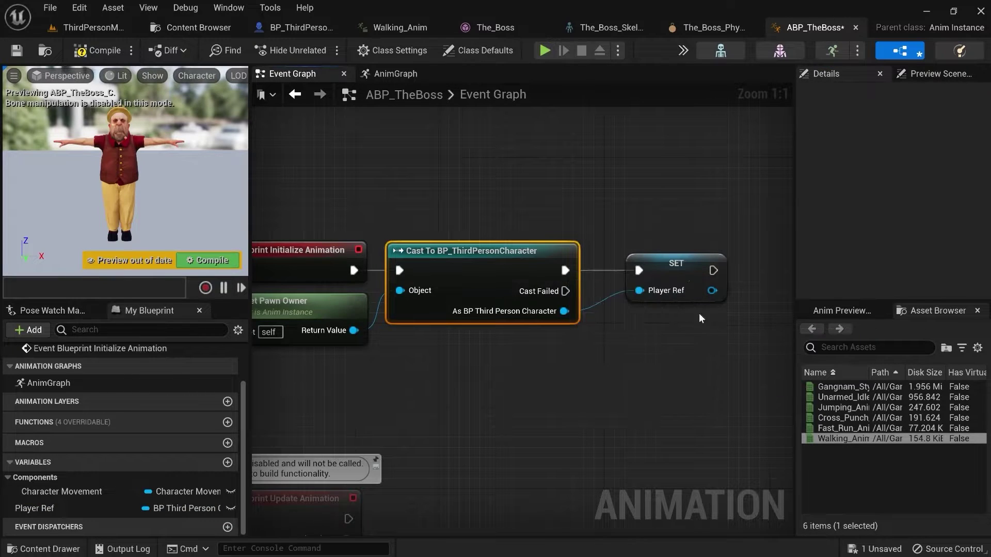
left_click_drag(677, 271, 654, 269)
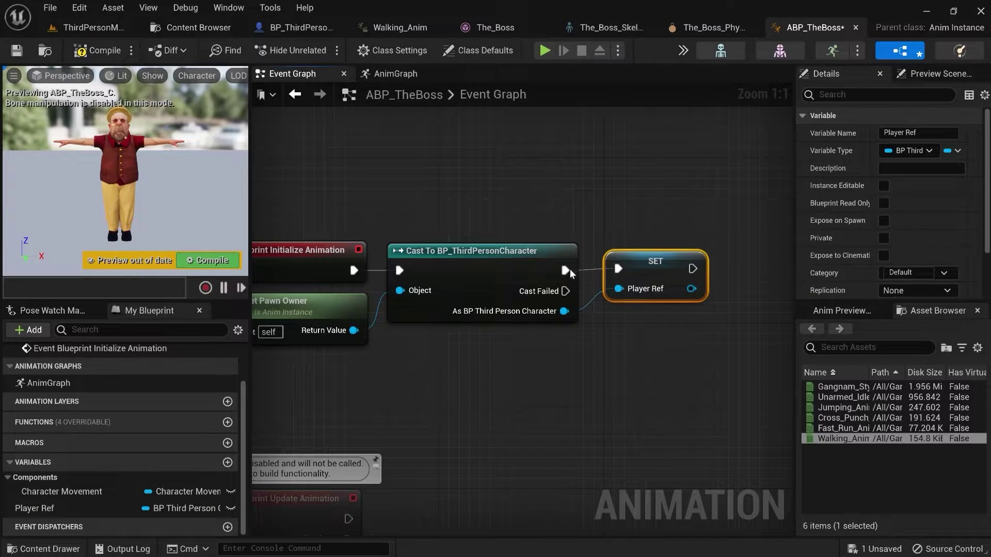
right_click(570, 268)
mouse_move(671, 336)
left_click(745, 341)
right_click_drag(740, 342, 689, 344)
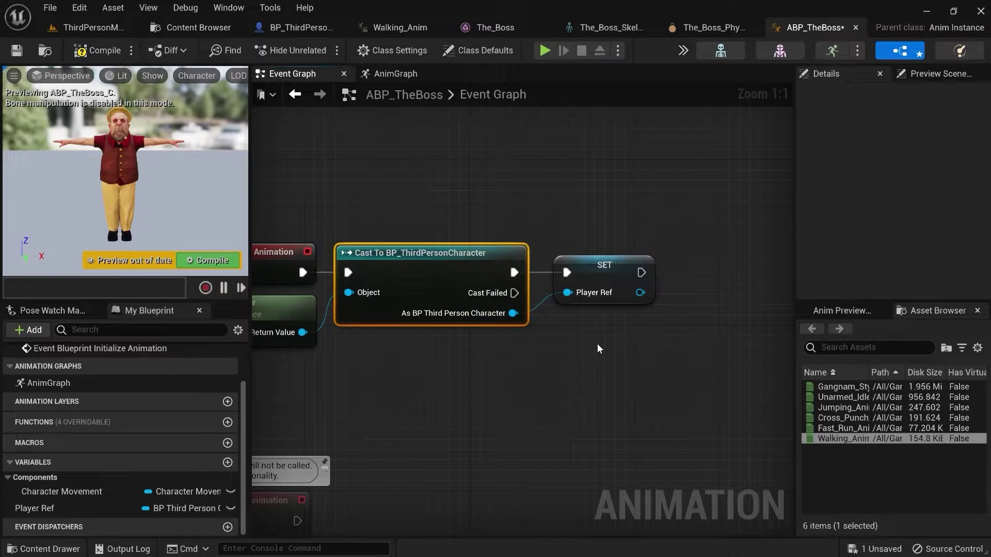
Step: Add a Character Movement getter fed by the Player Ref output of the SET node
right_click_drag(627, 341, 600, 339)
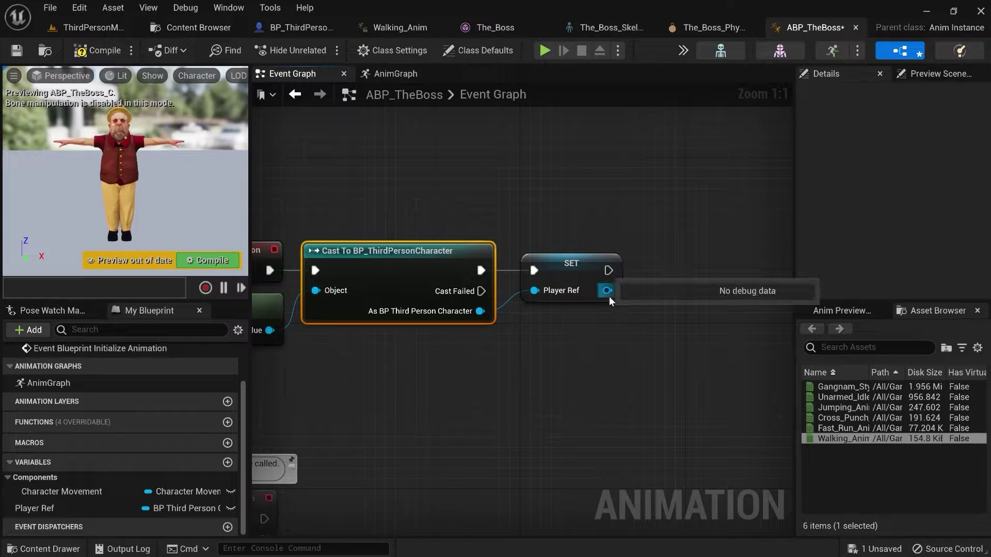
left_click_drag(607, 292, 640, 321)
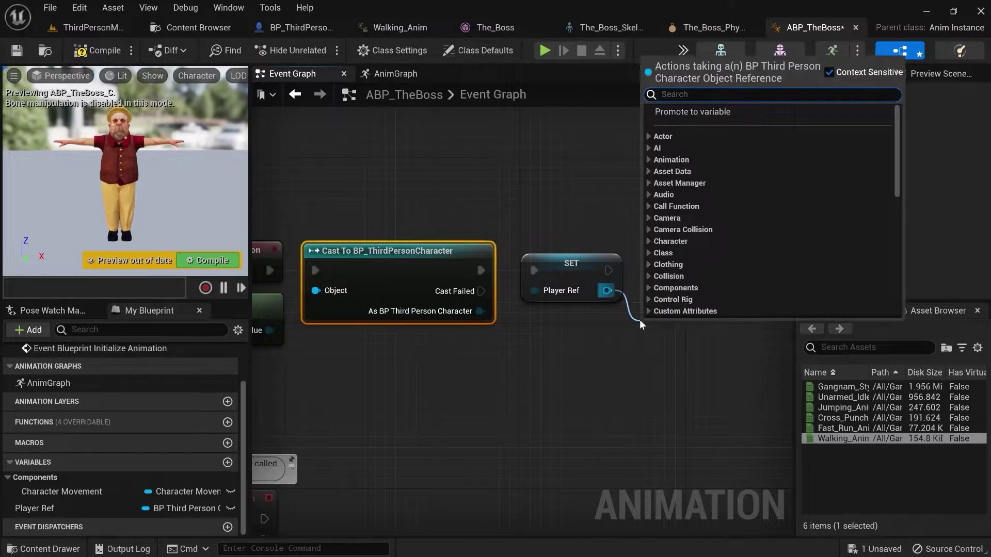
type("get charc")
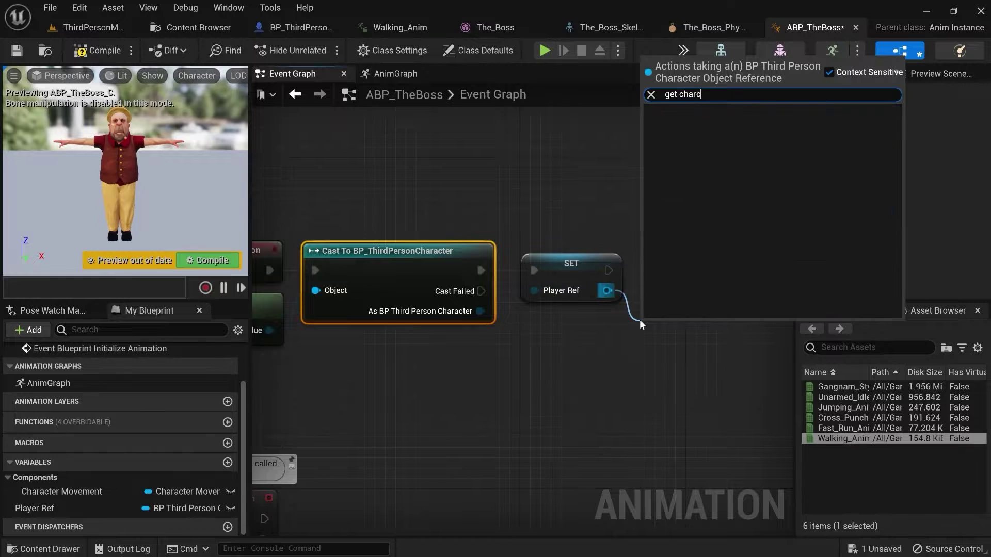
type("te")
key("BackSpace")
key("BackSpace")
key("BackSpace")
type("acter movement")
left_click(763, 314)
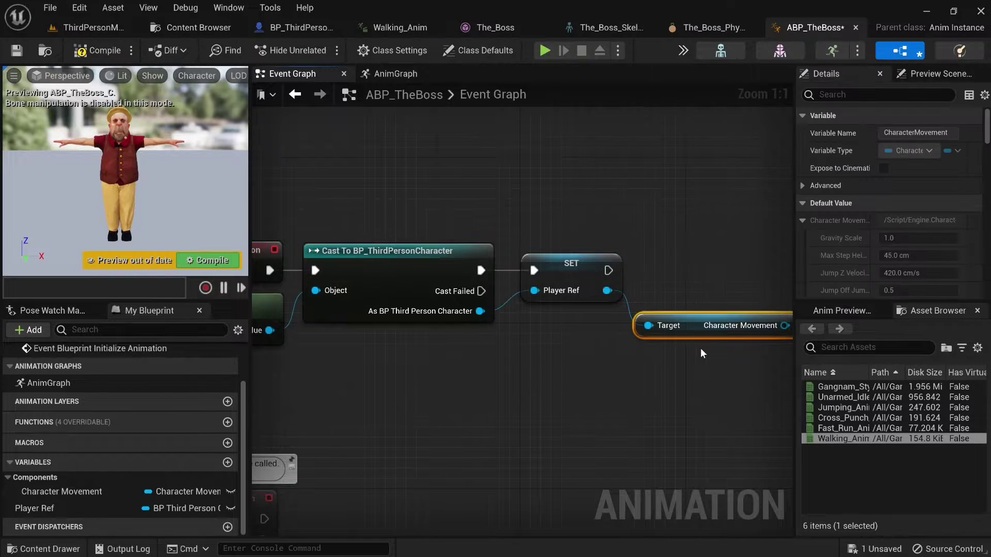
Step: Store the Character Movement output in a variable through a SET node, run from the Player Ref SET node's execution output and aligned with it
right_click_drag(677, 268, 588, 270)
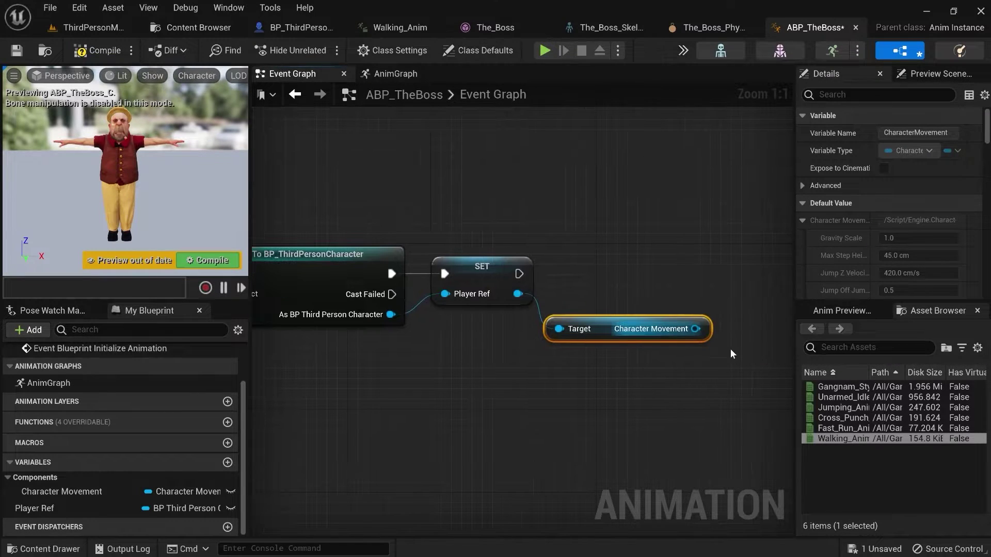
right_click(693, 331)
left_click(758, 355)
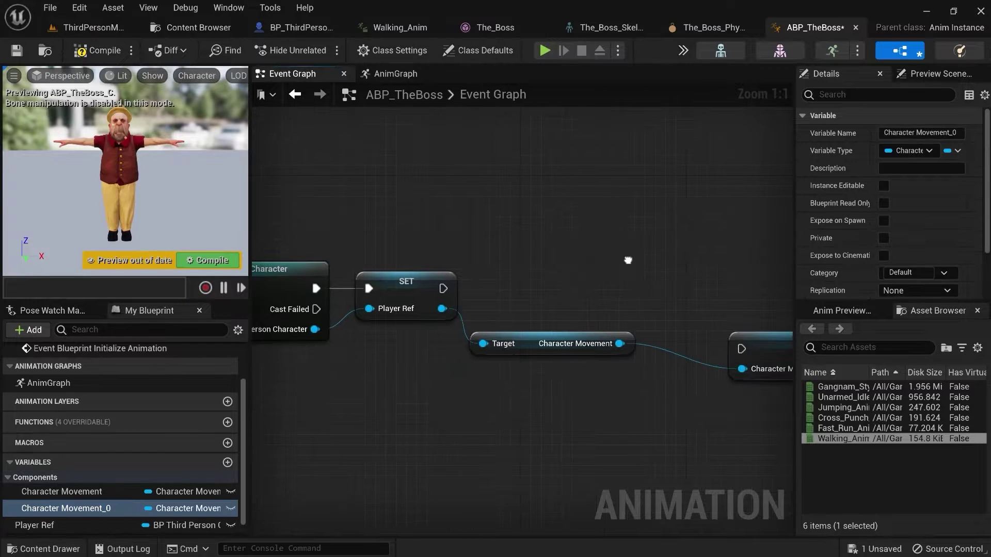
left_click_drag(760, 350, 708, 315)
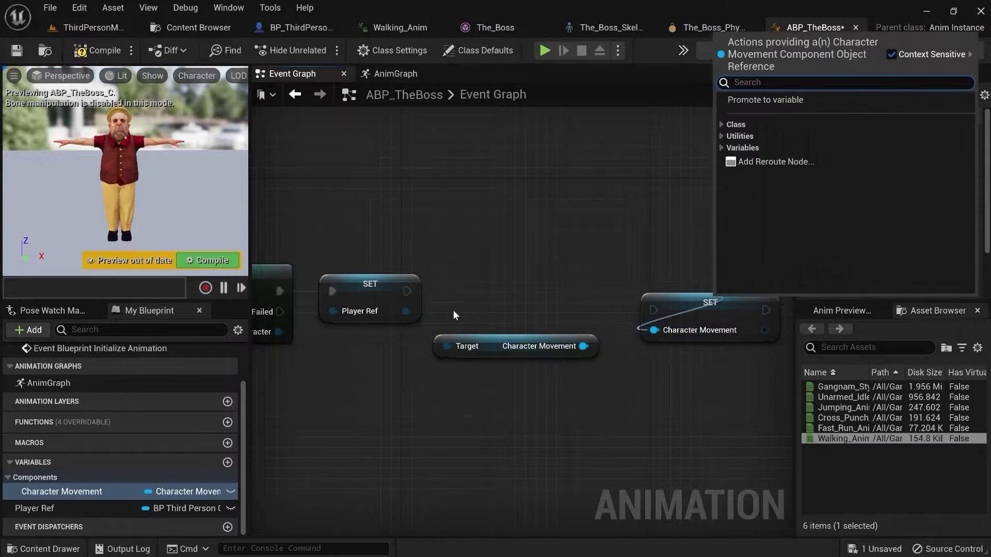
left_click_drag(407, 291, 703, 273)
left_click_drag(702, 276, 703, 288)
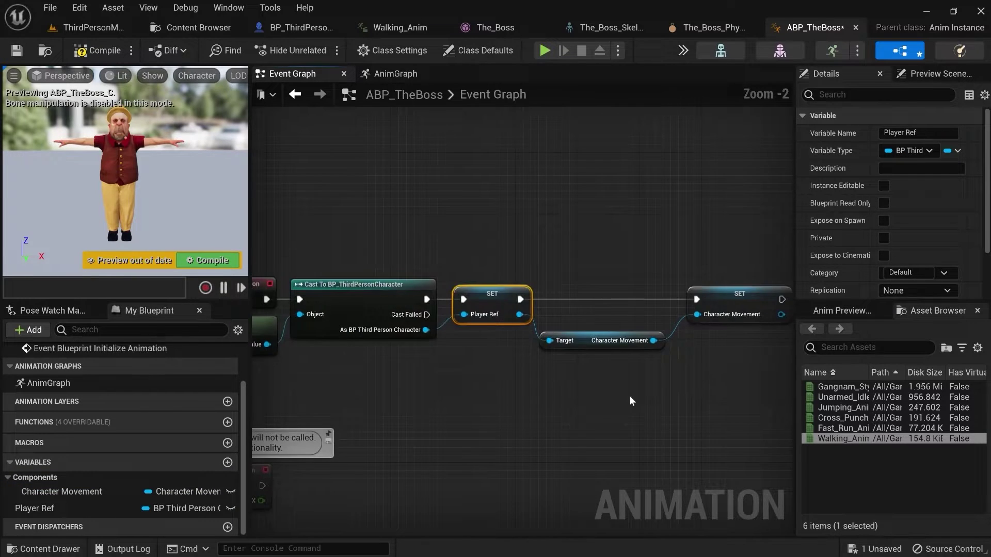
Step: Group the Initialize Animation nodes in a comment box titled "Set-Up: Get Need Refrences"
scroll(629, 395, "down", 4)
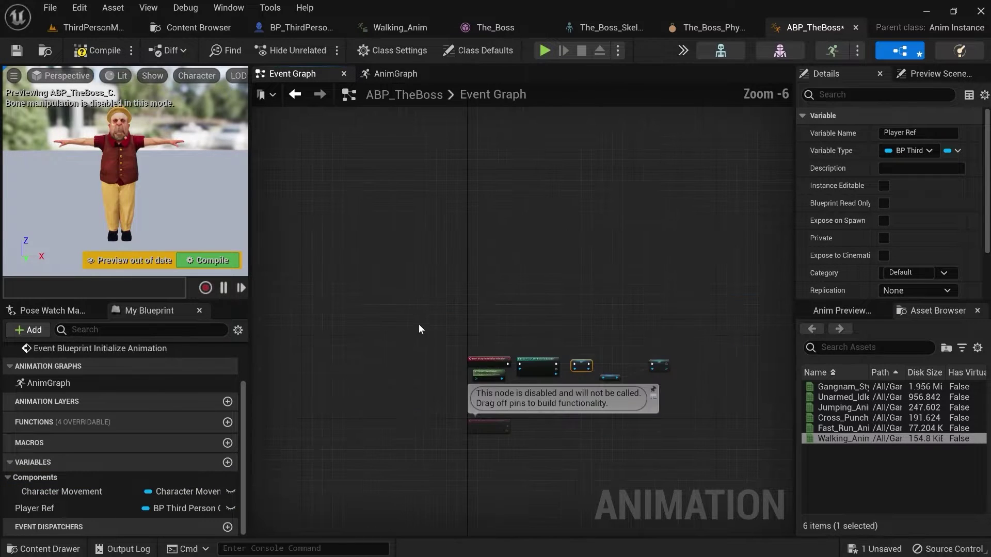
left_click_drag(419, 324, 662, 389)
scroll(663, 389, "up", 2)
type("c")
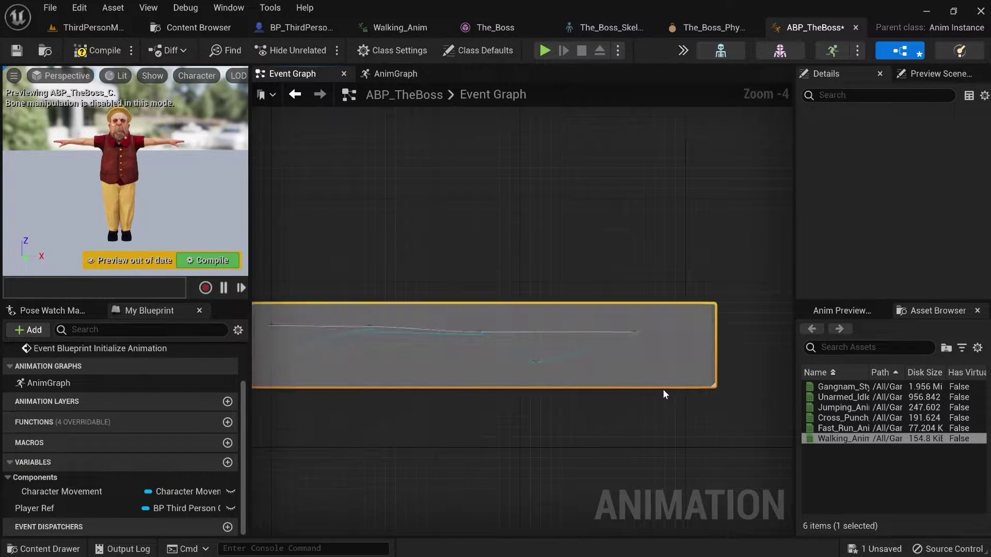
type("Set")
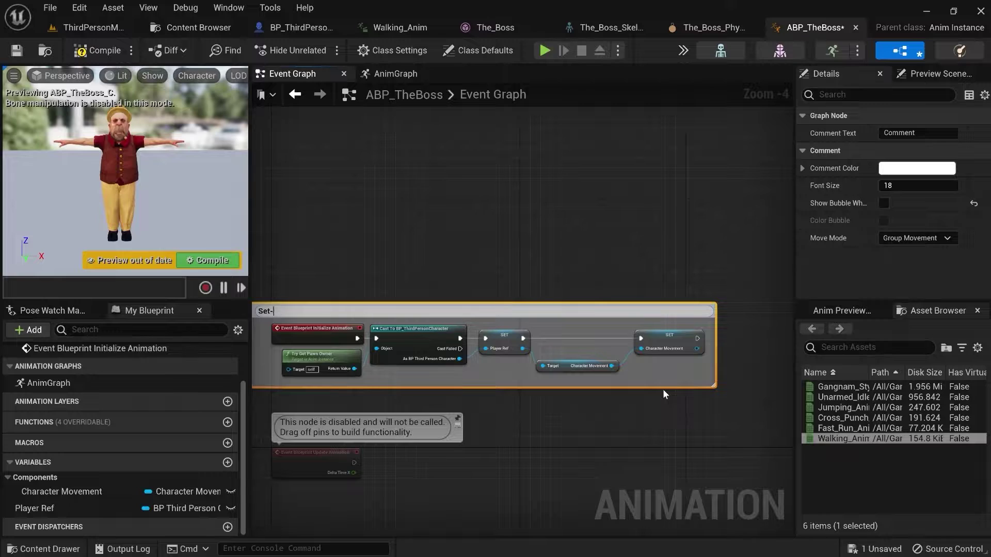
type("-Up: get")
key("BackSpace")
key("BackSpace")
key("BackSpace")
type("Get Need Refrences")
key("Return")
left_click(663, 392)
right_click_drag(361, 418, 526, 449)
scroll(526, 449, "up", 1)
right_click_drag(438, 491, 400, 359)
scroll(402, 346, "up", 3)
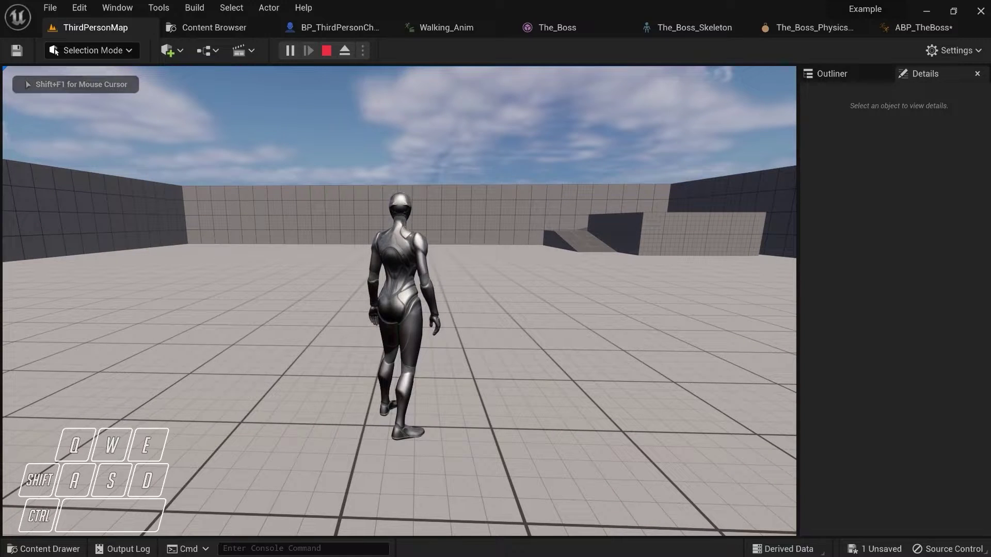
Step: Run the mannequin around ThirdPersonMap in several directions to examine its idle and running animations, and end the play session
key("w")
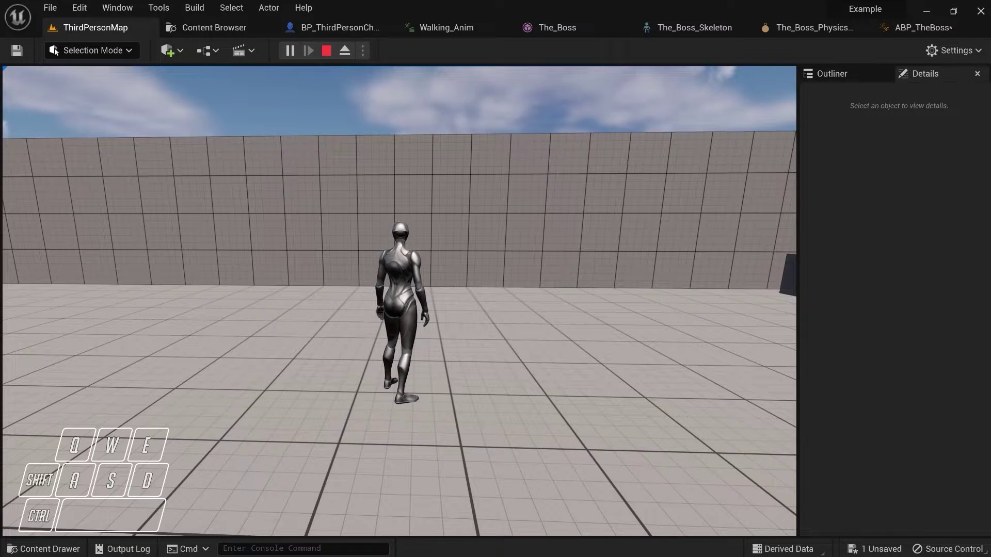
key("s")
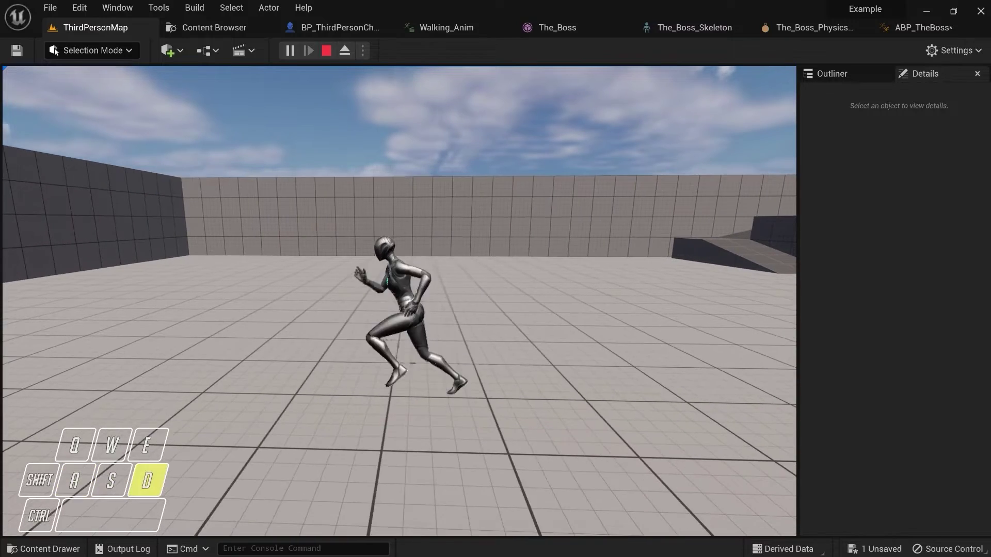
key("s")
key("a")
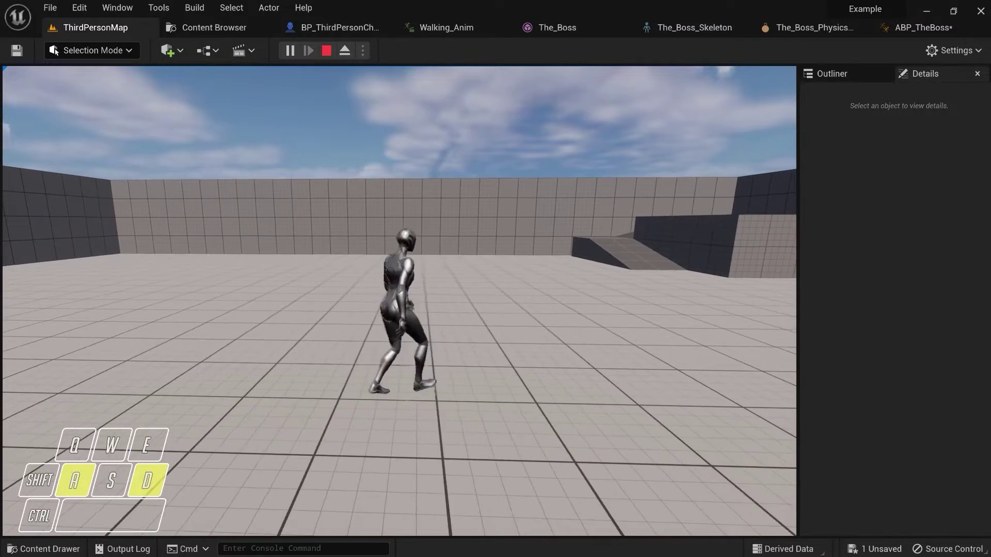
key("w")
key("d")
key("s")
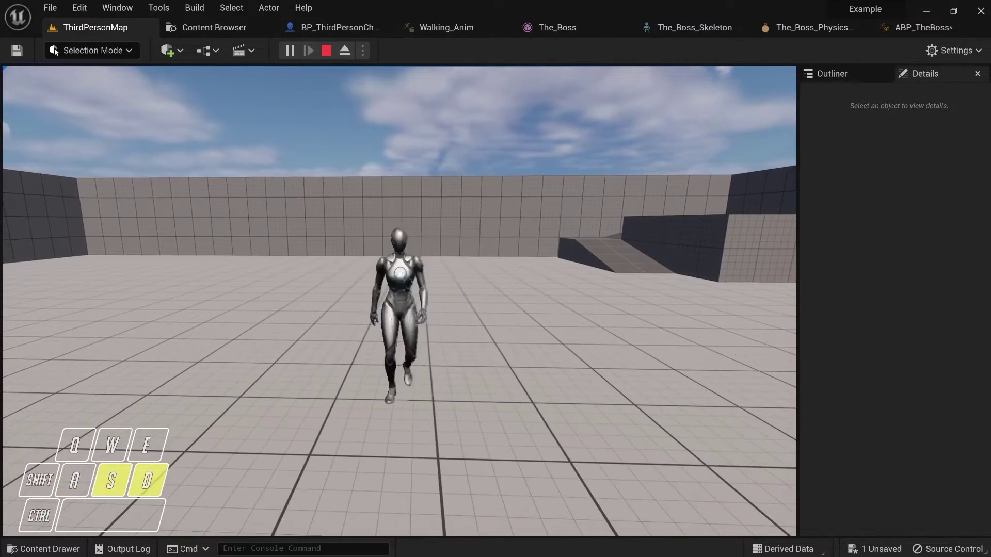
key("a")
key("w")
key("d")
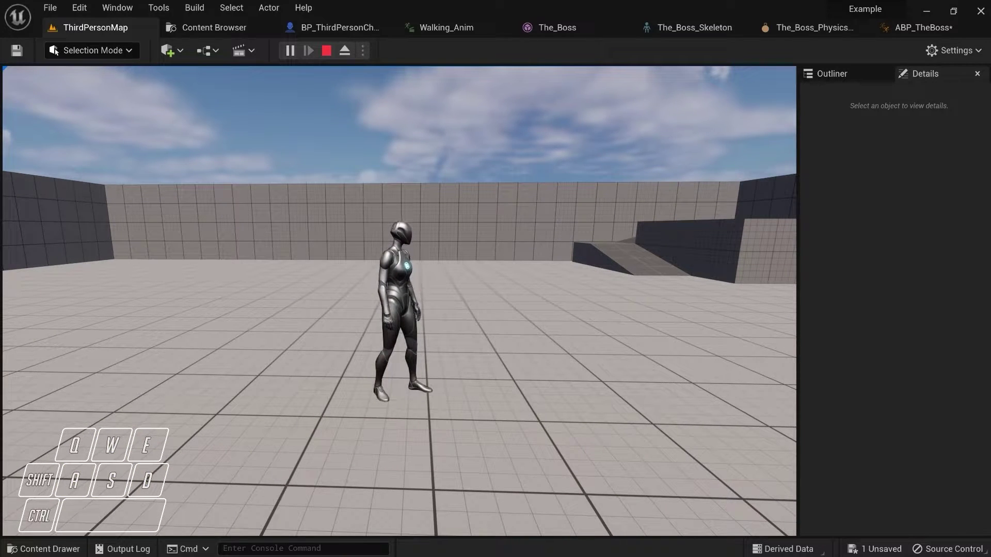
key("w")
key("d")
key("a")
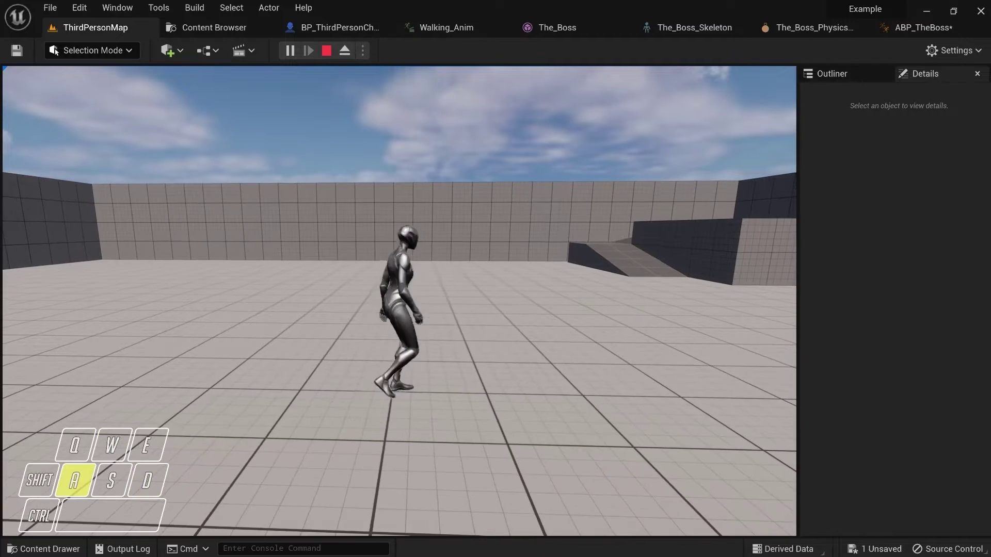
key("a")
key("d")
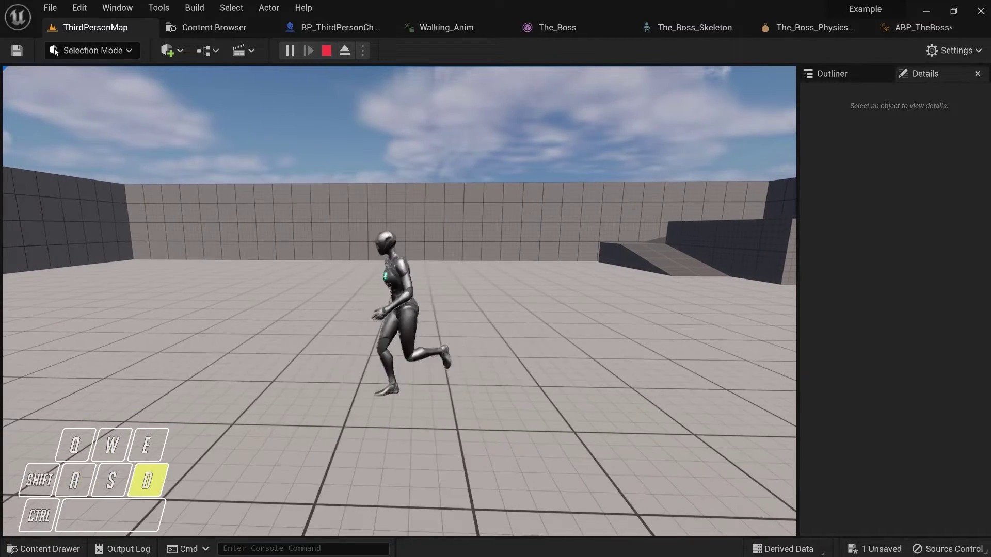
key("w")
key("Escape")
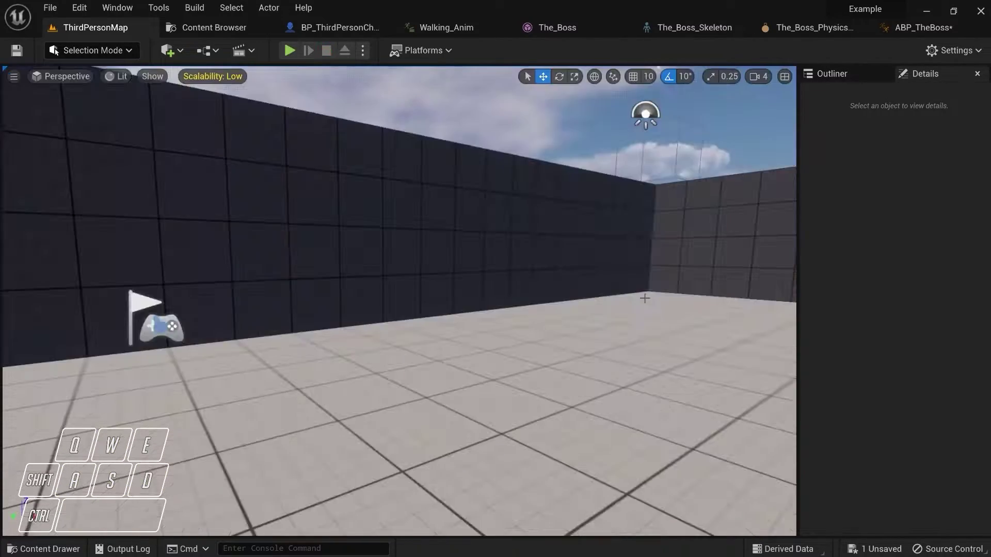
Step: Place a Player Ref getter beside Event Blueprint Update Animation in ABP_TheBoss and convert it to a validated get
left_click(902, 30)
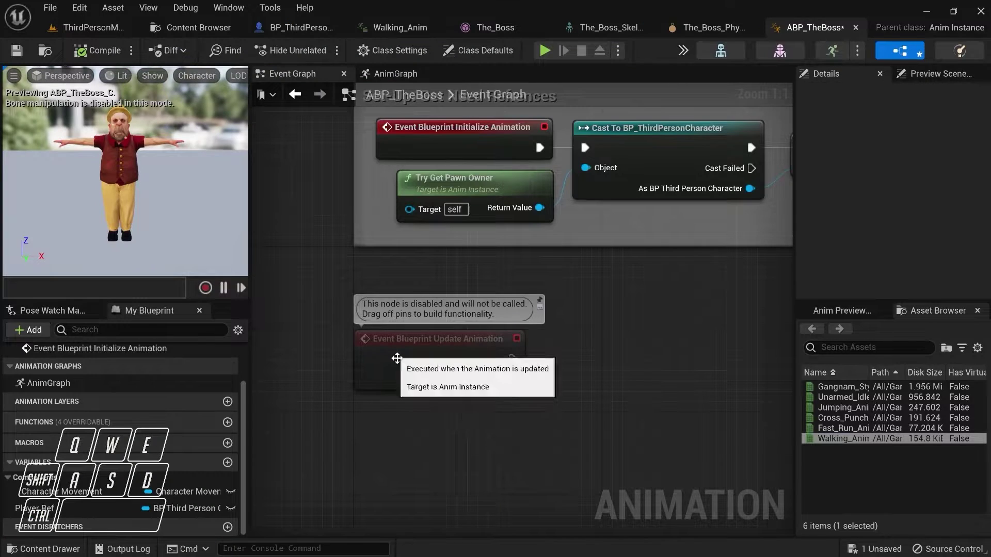
right_click_drag(419, 401, 415, 336)
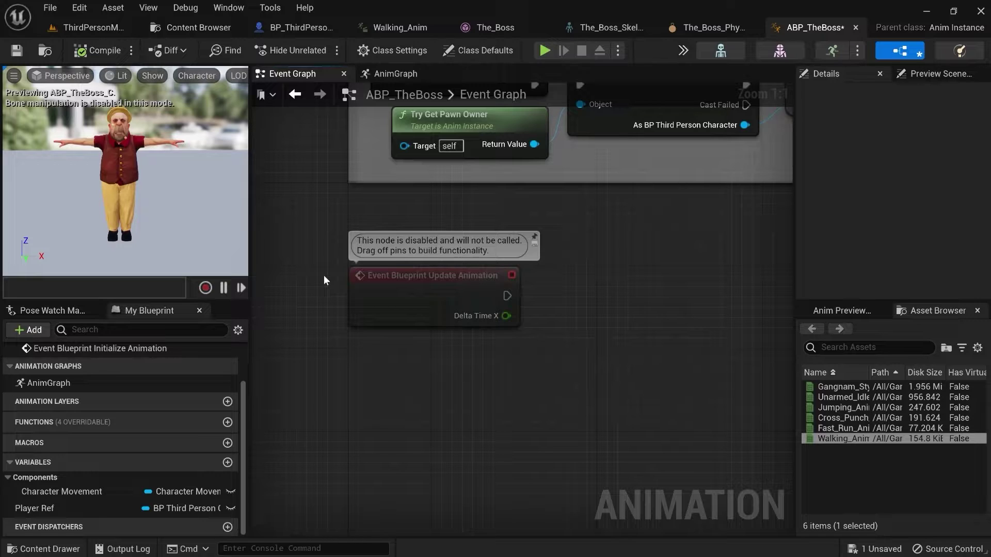
right_click_drag(622, 266, 562, 268)
scroll(454, 354, "down", 2)
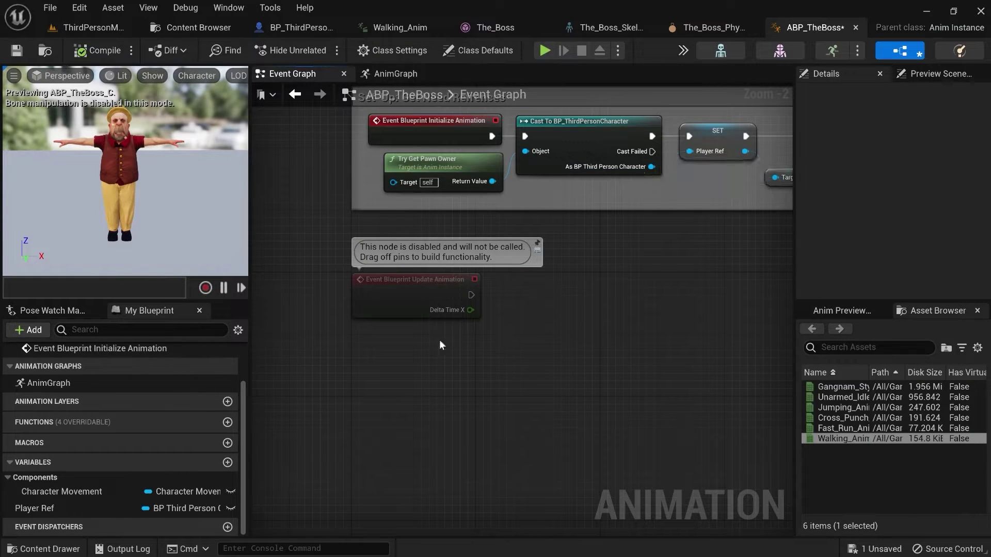
scroll(438, 339, "up", 2)
right_click_drag(401, 342, 463, 288)
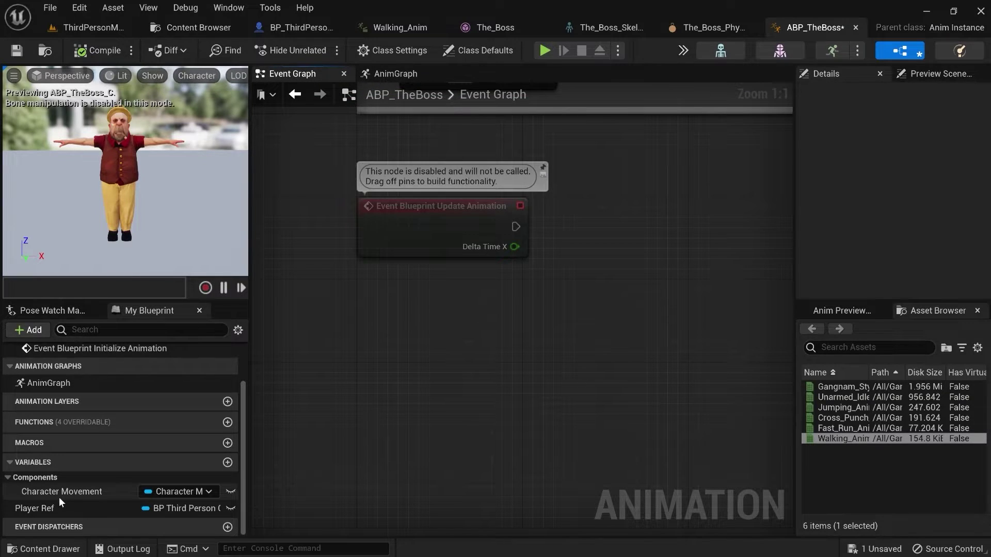
left_click_drag(57, 508, 573, 283)
left_click(589, 241)
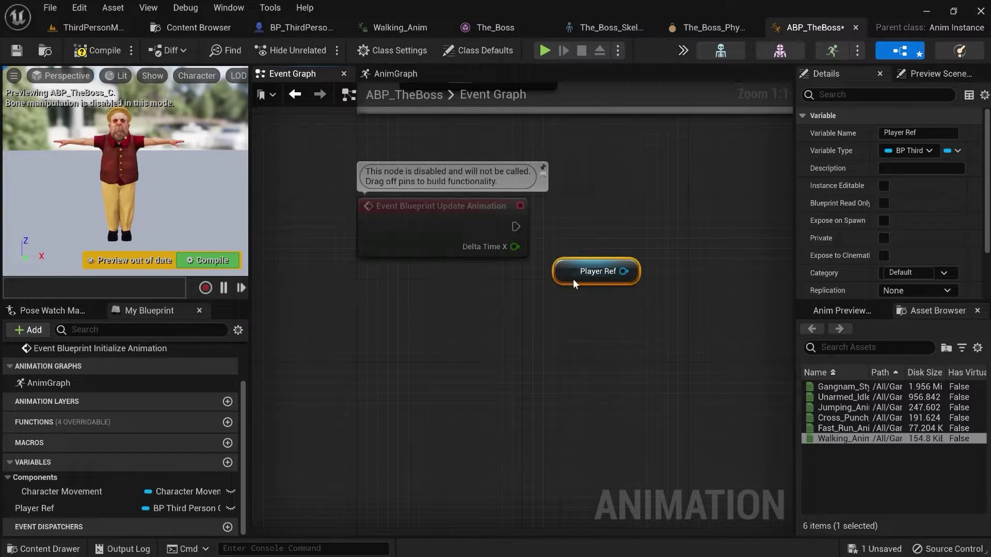
right_click(626, 271)
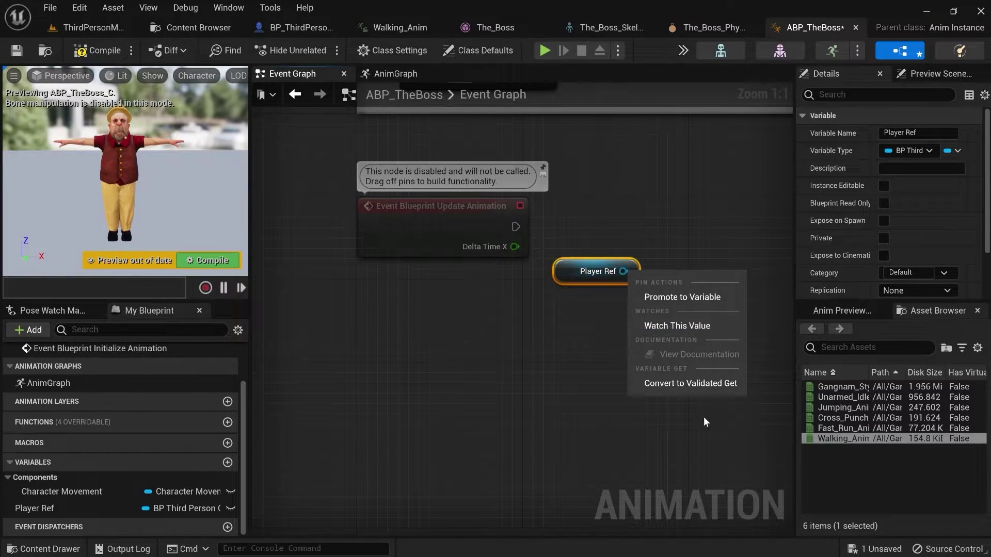
left_click(701, 383)
scroll(613, 323, "down", 3)
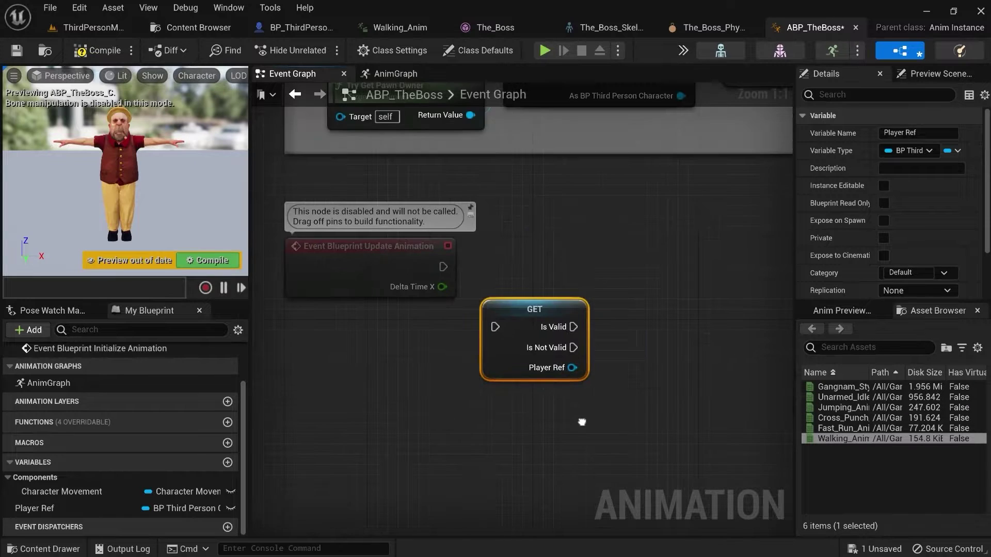
Step: Connect Event Blueprint Update Animation's execution output to the validated Player Ref get and straighten the connection
right_click_drag(639, 246, 622, 206)
scroll(494, 237, "up", 2)
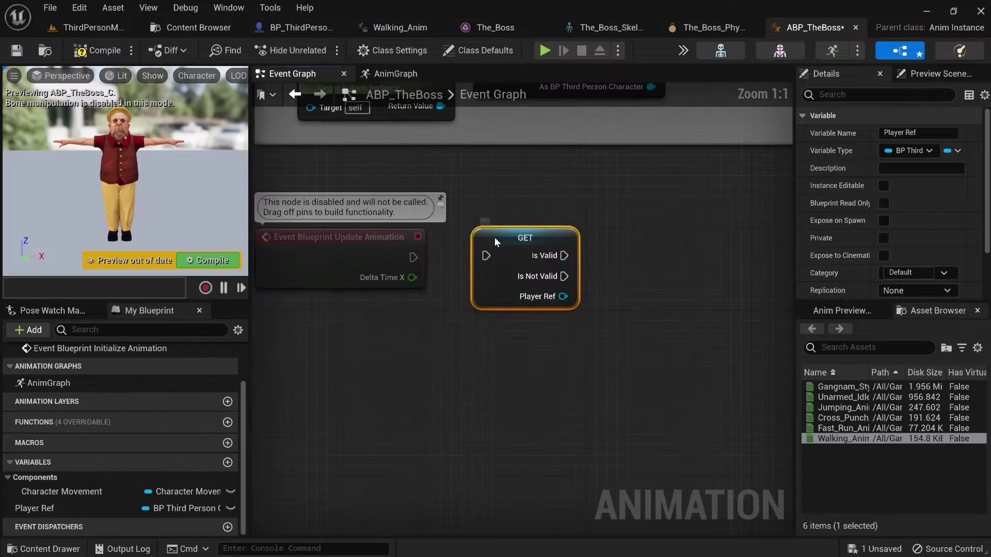
left_click_drag(413, 258, 484, 255)
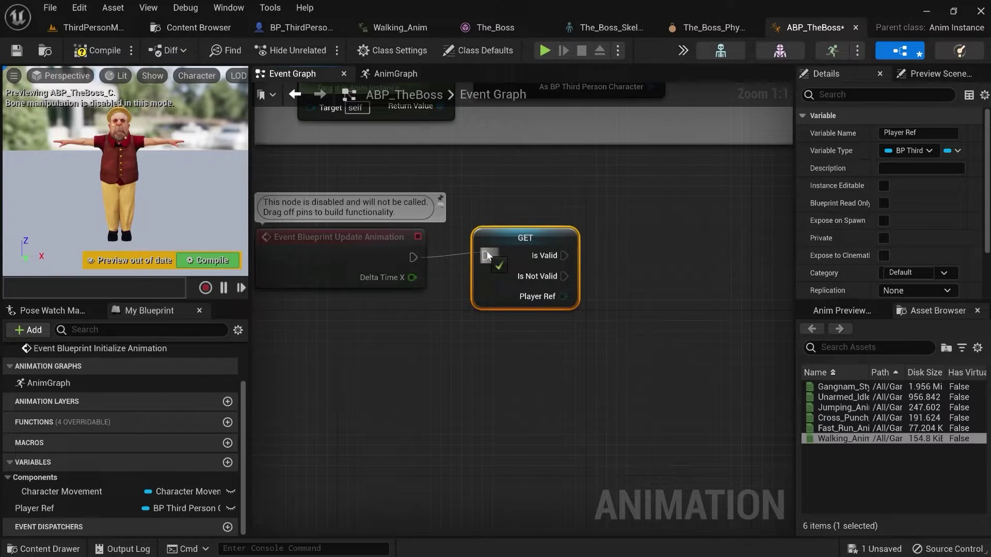
right_click(413, 256)
mouse_move(467, 329)
left_click(588, 335)
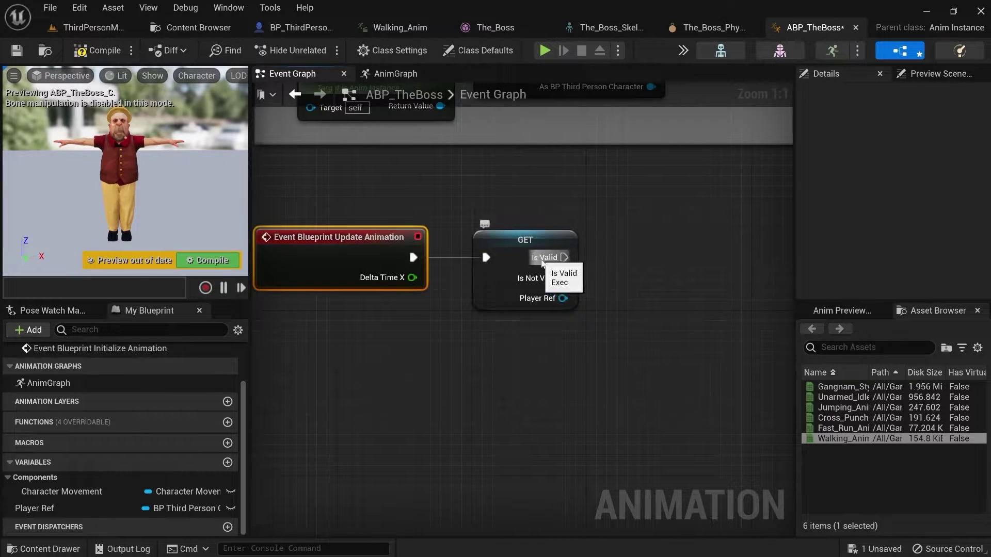
Step: Add a Sequence node after the validated Player Ref get, run it from Is Valid, and straighten the connection
right_click_drag(670, 281, 502, 261)
key("s")
left_click(528, 277)
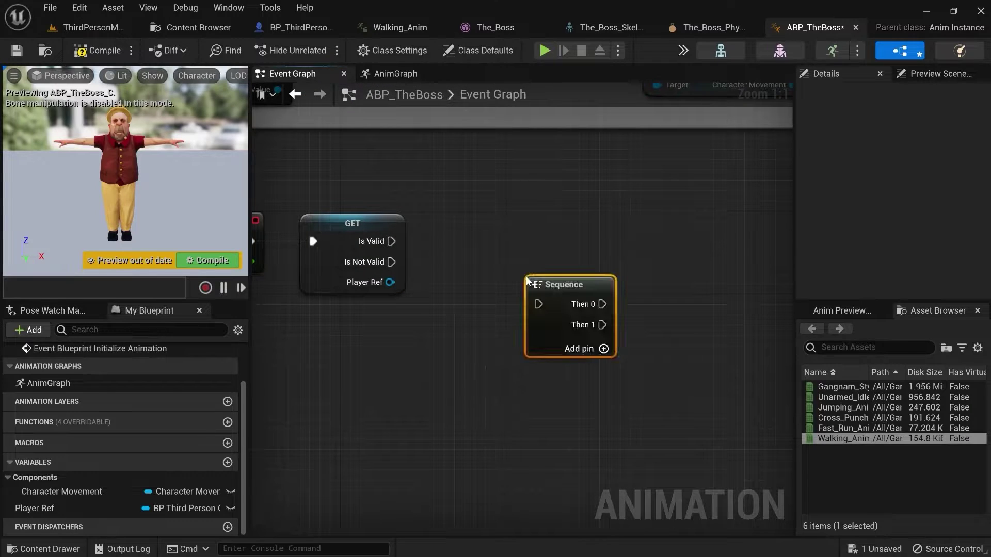
left_click_drag(546, 285, 527, 251)
left_click_drag(364, 242, 509, 225)
left_click(599, 314)
right_click_drag(599, 314, 597, 291)
right_click(380, 216)
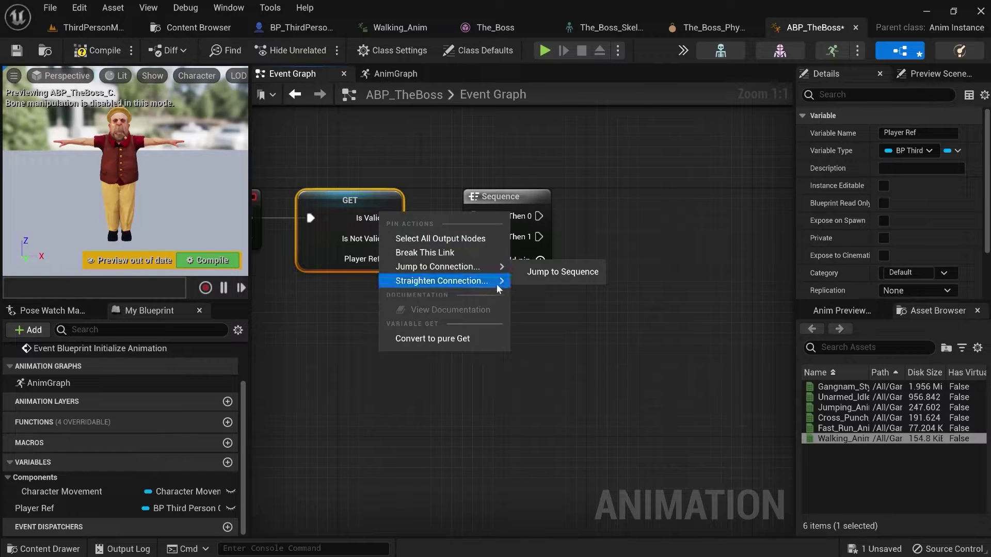
mouse_move(503, 285)
left_click(559, 286)
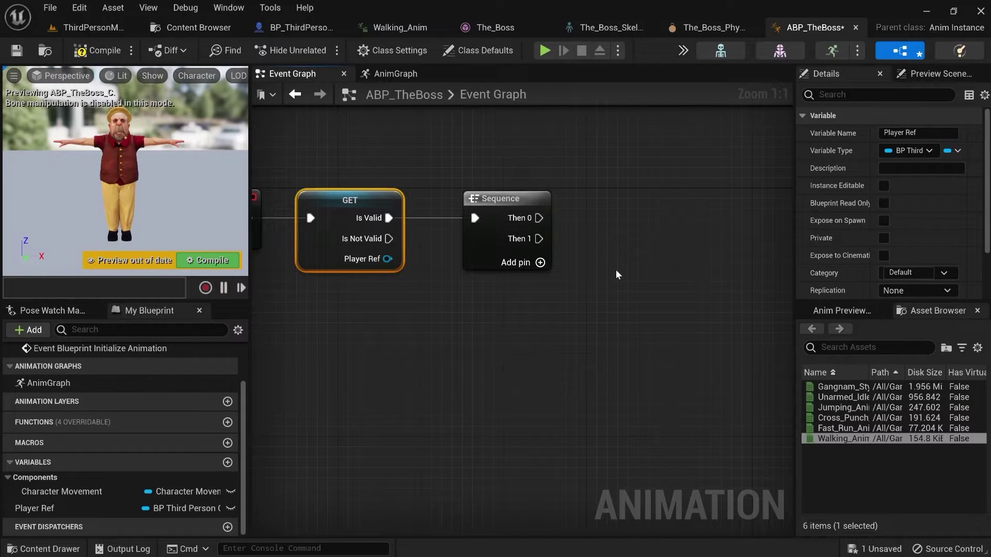
left_click(616, 272)
Step: Place a plain Player Ref getter near the Sequence node and add a Get Velocity node from its output
right_click_drag(616, 272, 577, 282)
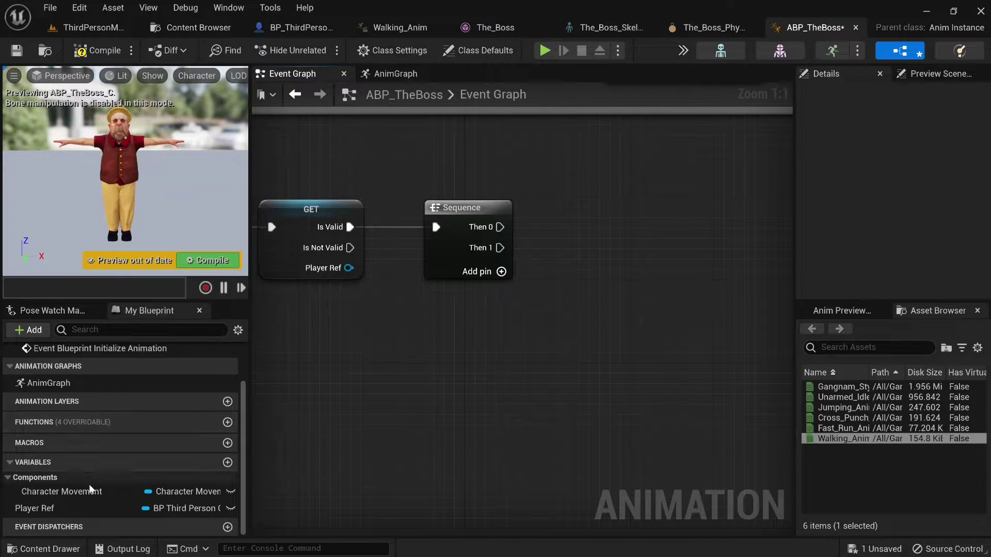
left_click_drag(75, 507, 562, 188)
left_click(578, 188)
right_click_drag(602, 203, 589, 206)
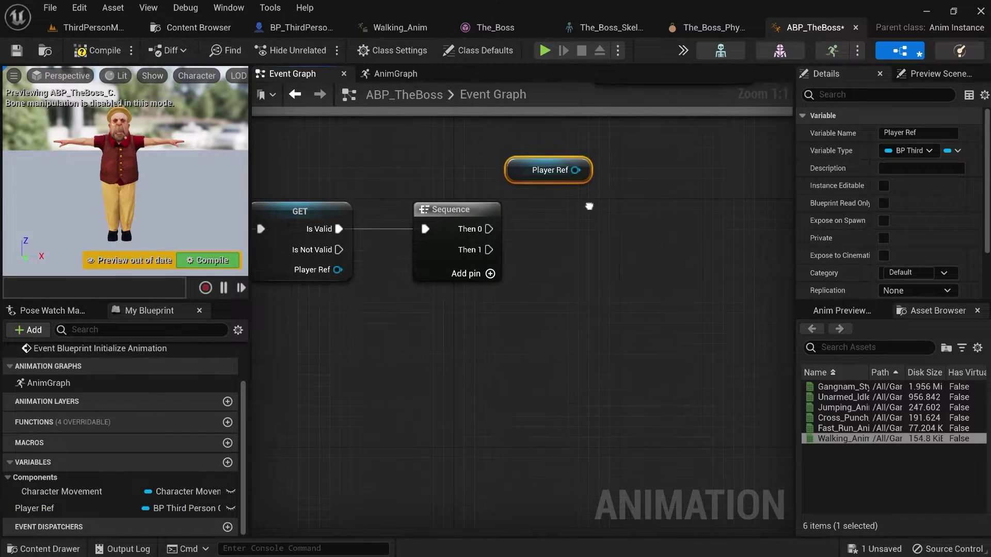
left_click_drag(579, 177, 622, 205)
type("get ")
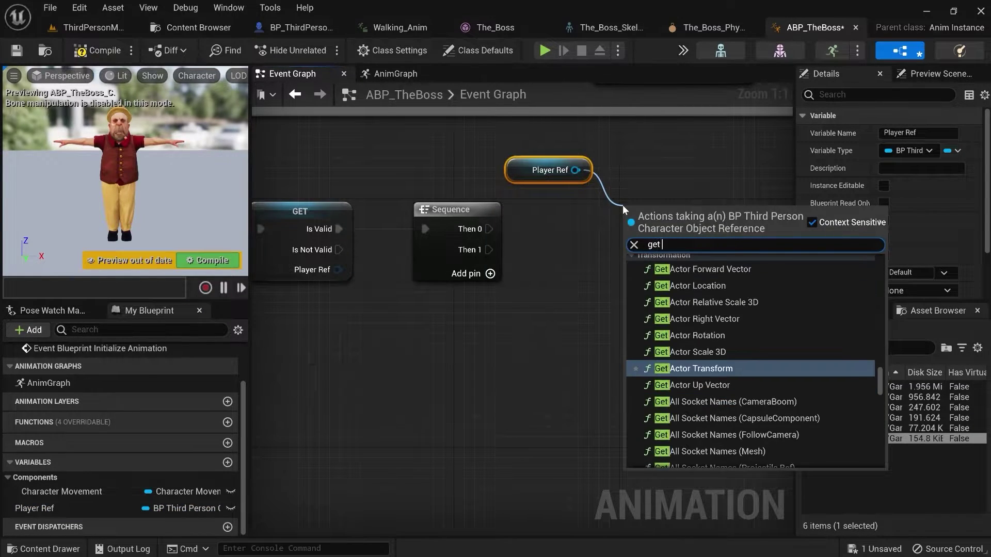
type("velocity")
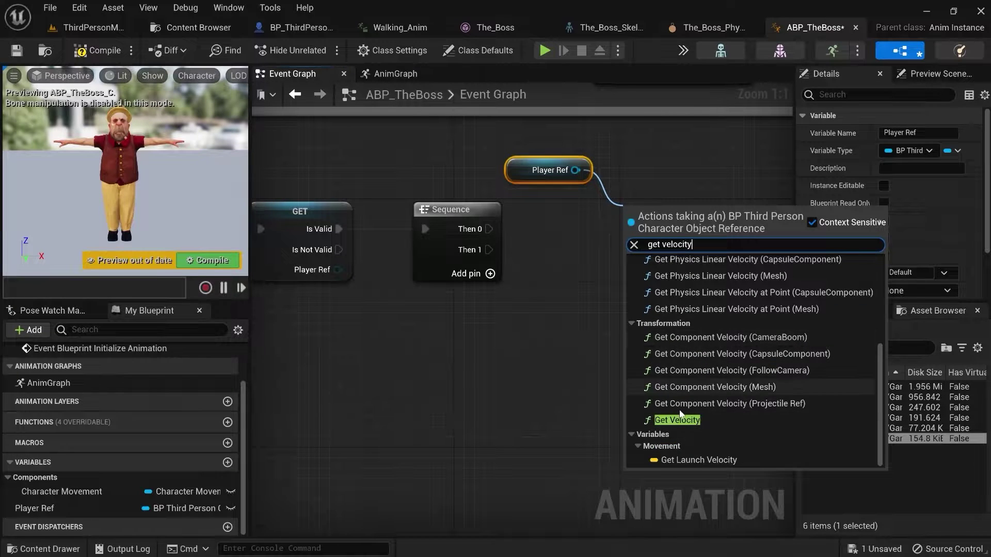
left_click(688, 423)
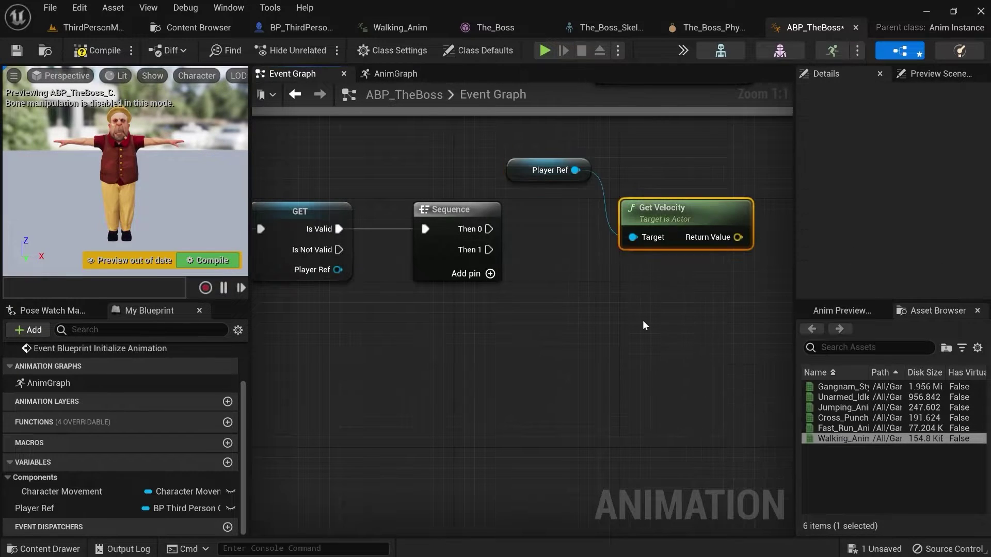
Step: Arrange the Player Ref getter and Get Velocity node side by side above the Sequence node and straighten their connection
right_click_drag(642, 320, 623, 333)
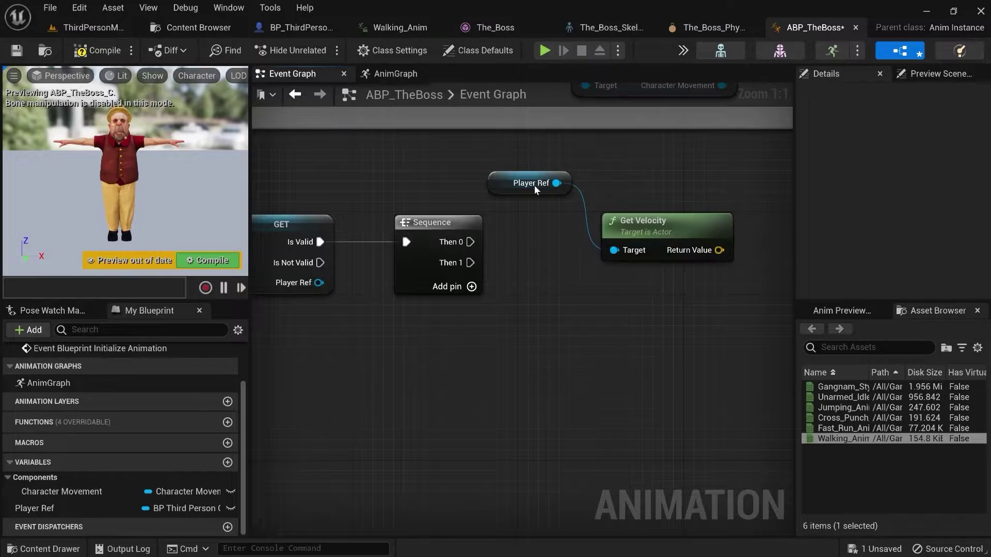
left_click_drag(488, 179, 436, 181)
left_click_drag(642, 222, 568, 148)
right_click(506, 184)
mouse_move(568, 250)
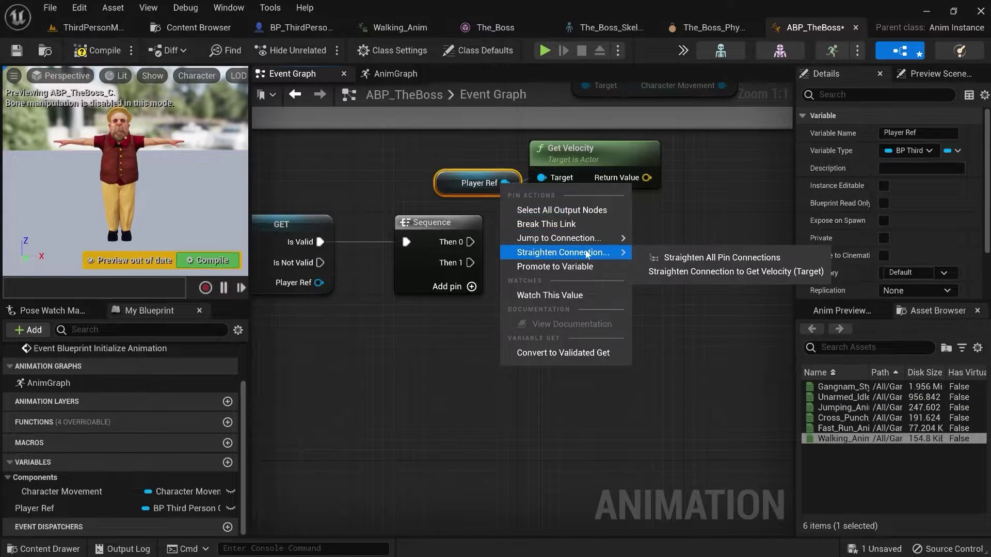
left_click(676, 264)
Step: Promote Get Velocity's return value to a variable named Velocity and run its SET node from the Sequence's Then 0 output
right_click(647, 184)
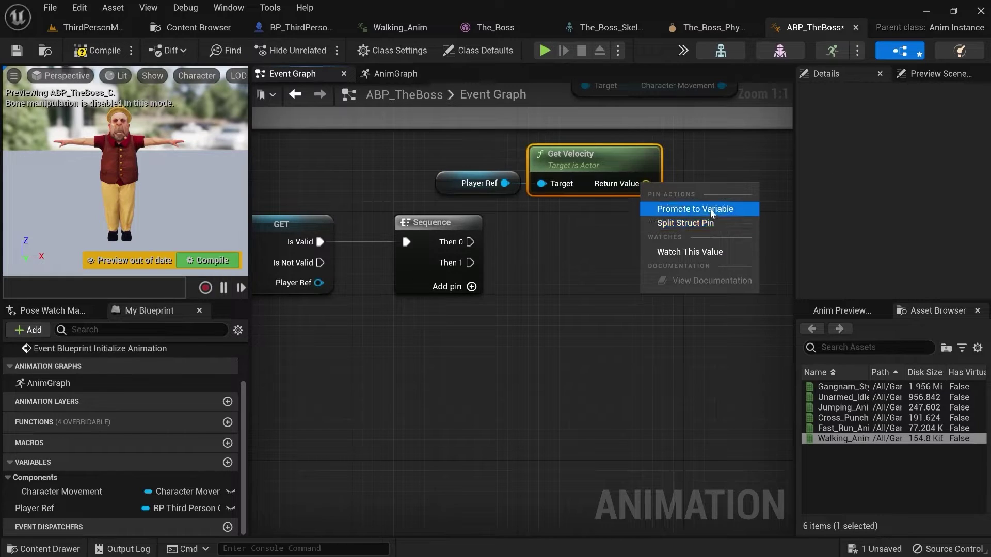
left_click(671, 210)
right_click_drag(748, 212, 624, 215)
left_click_drag(740, 159, 667, 220)
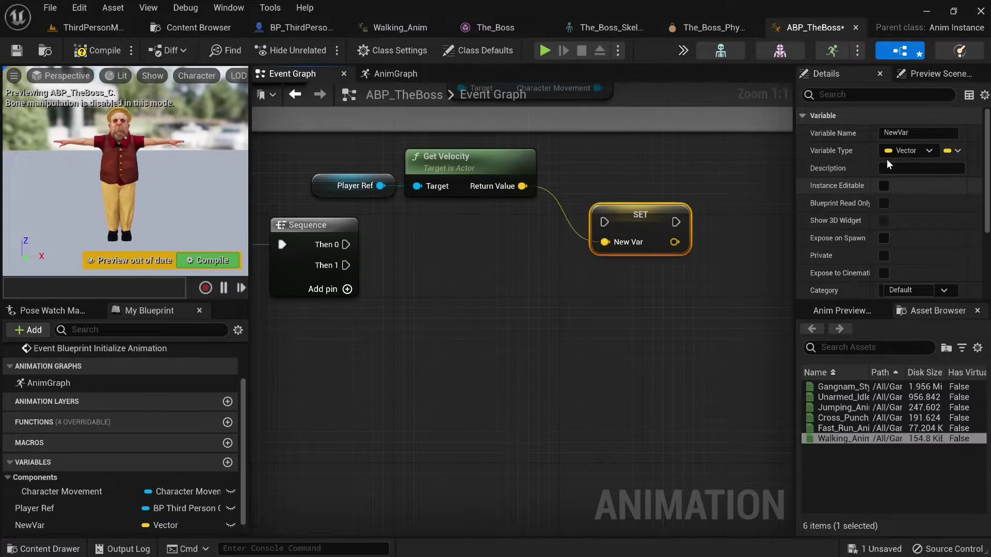
left_click(889, 131)
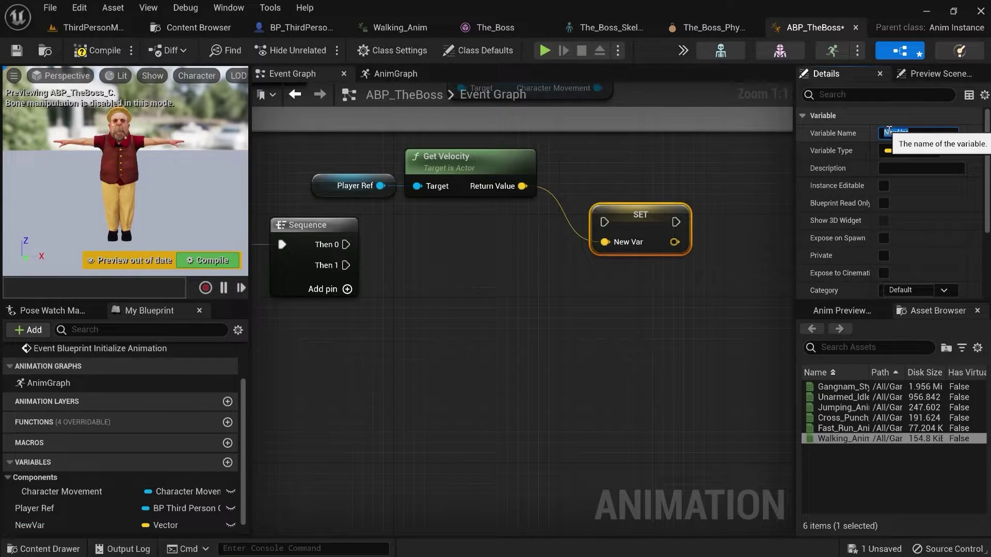
type("Velocity")
key("Return")
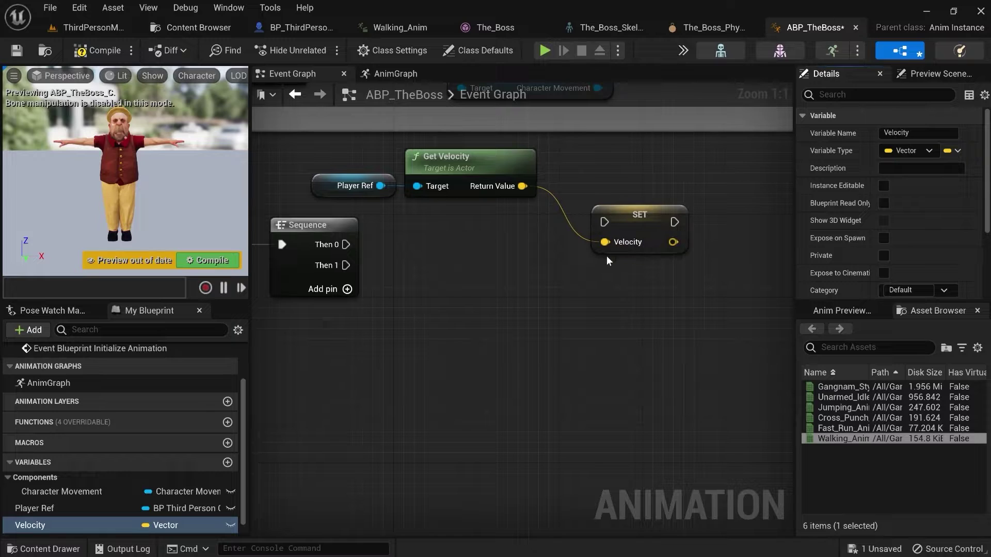
right_click_drag(605, 255, 644, 251)
left_click_drag(388, 230, 645, 208)
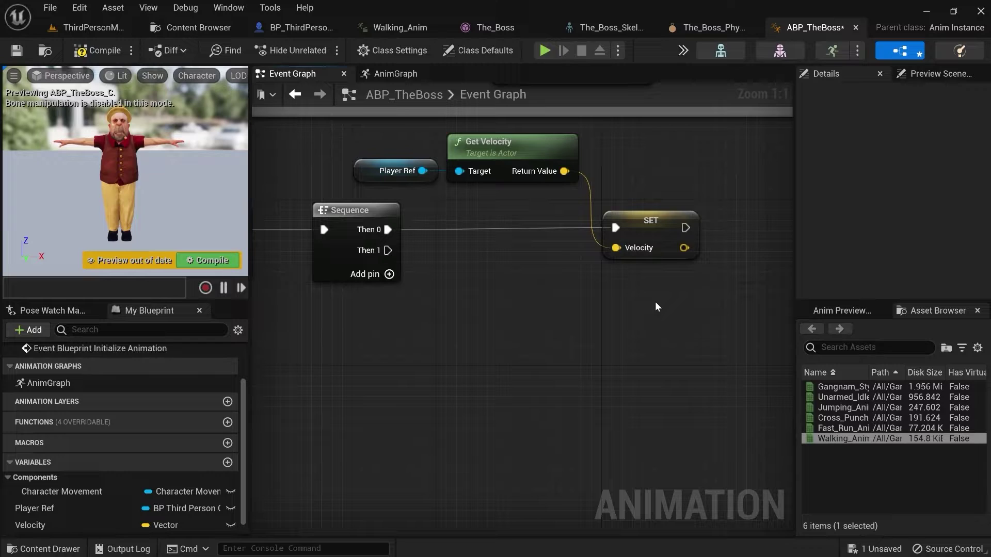
Step: Add a Vector Length XY node from the Velocity SET node's output and position it just below and beside that node
right_click_drag(655, 302, 581, 307)
left_click_drag(611, 253, 642, 274)
type("vector")
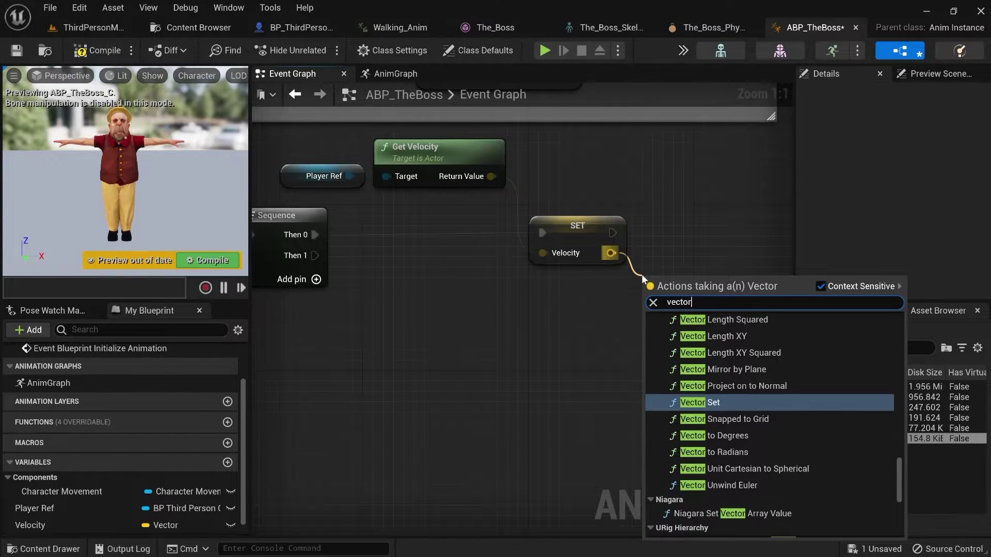
type(" lenght")
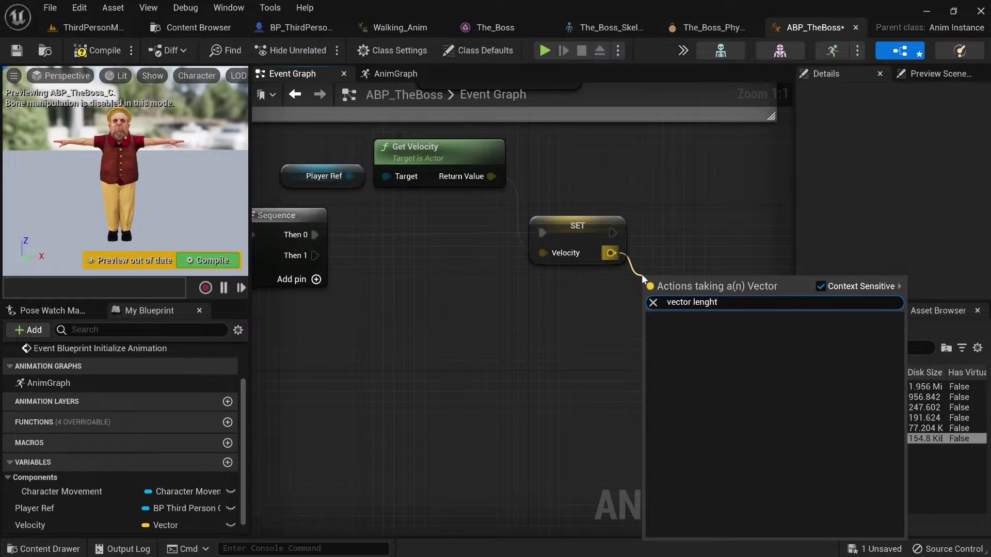
key("BackSpace")
key("BackSpace")
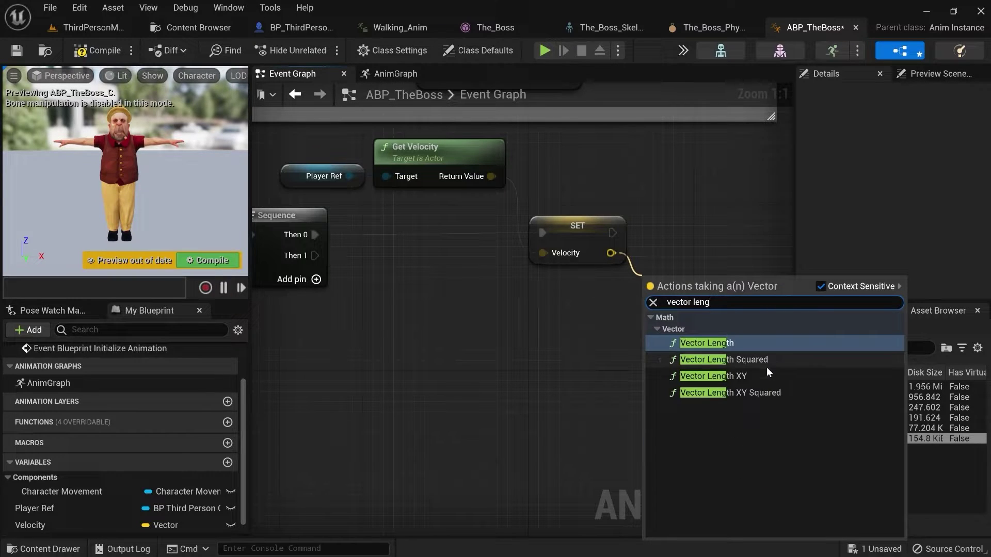
left_click(723, 376)
right_click_drag(704, 280, 584, 297)
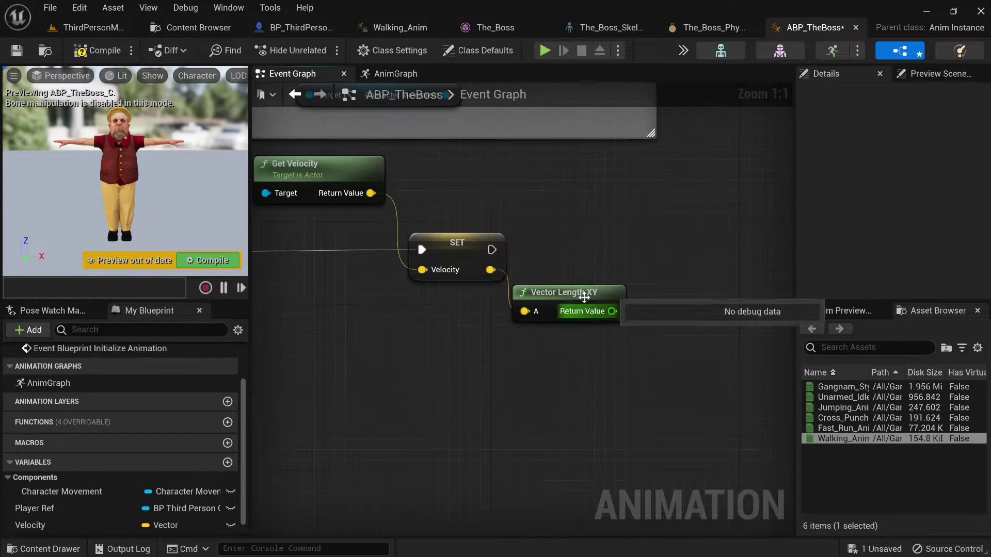
left_click_drag(583, 297, 584, 286)
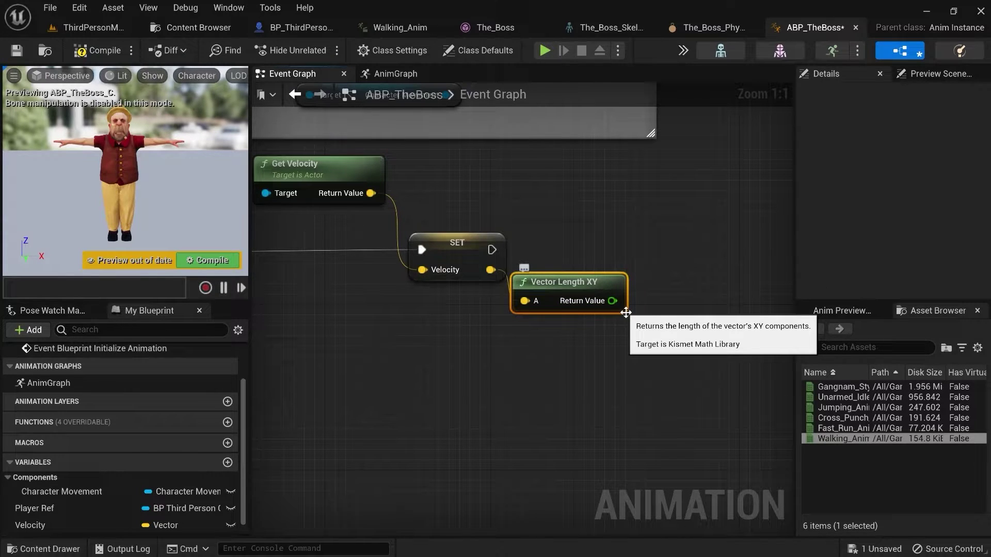
Step: Promote the Vector Length XY return value to a float variable named Speed
right_click(619, 302)
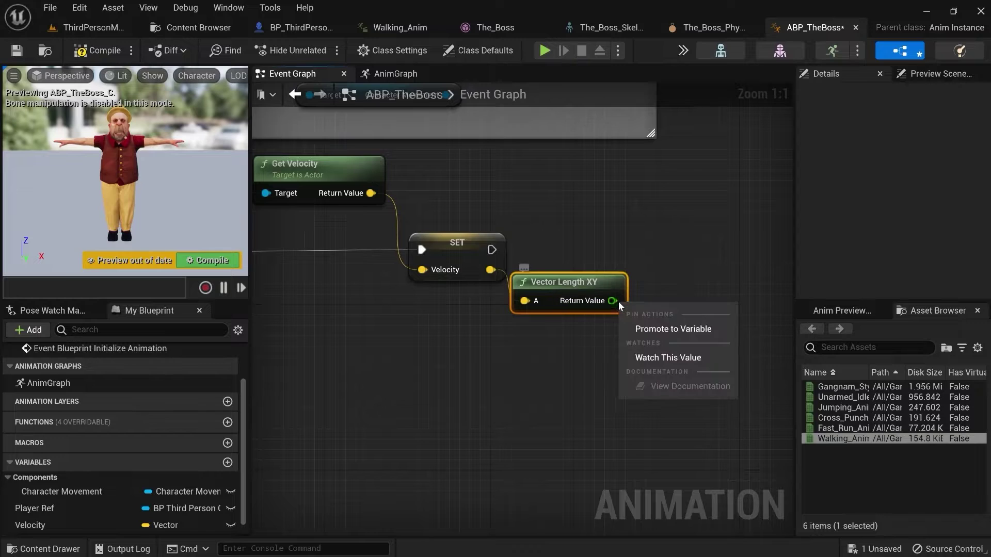
left_click(670, 327)
type("Speed")
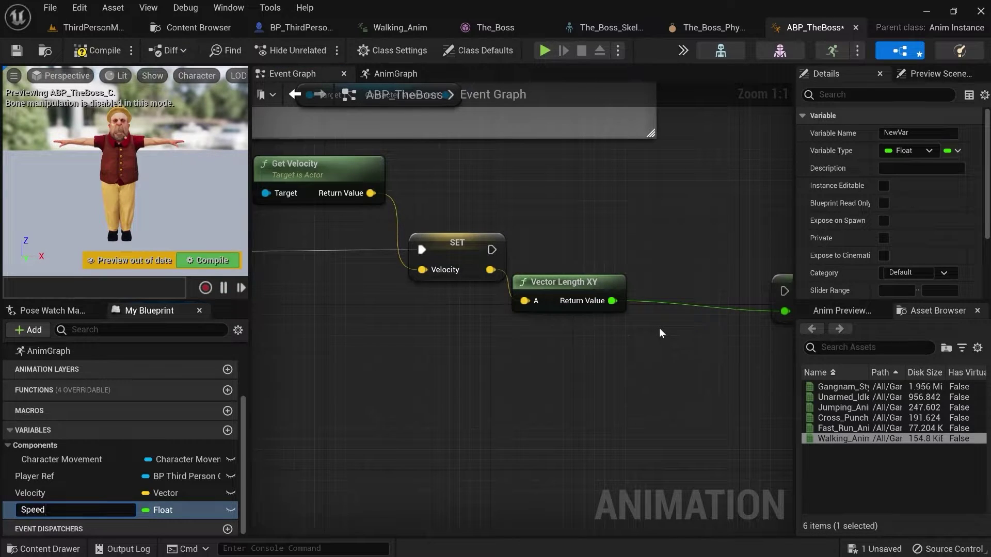
key("Return")
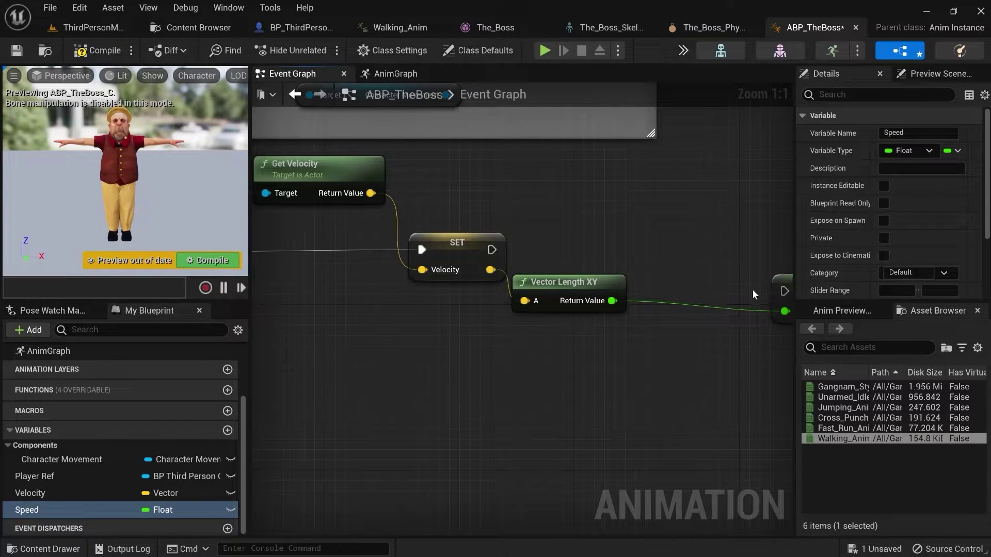
Step: Place the Set Speed node beside Vector Length XY, level with Set Velocity, and connect Set Velocity's execution output to it
left_click_drag(775, 278, 694, 248)
left_click(489, 248)
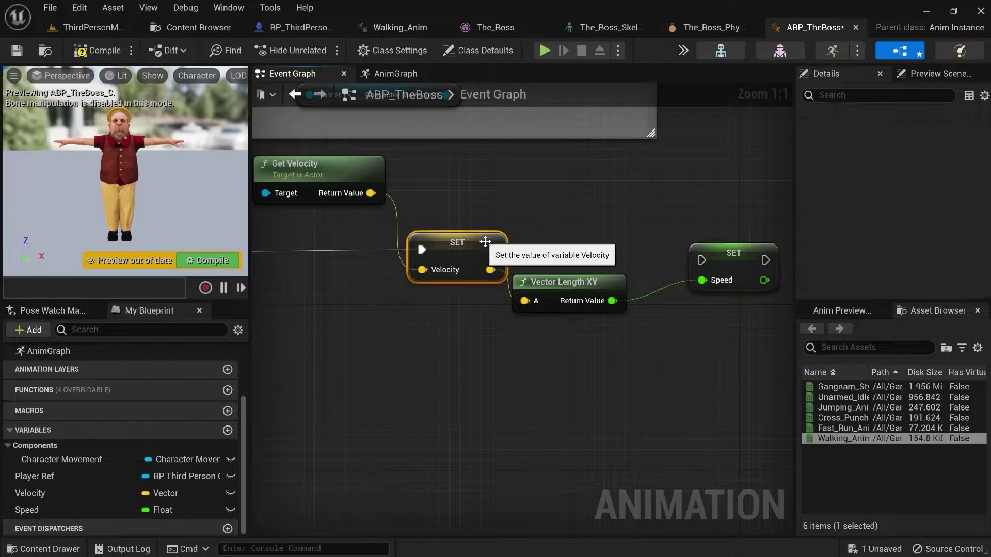
left_click_drag(490, 249, 701, 250)
left_click(732, 257)
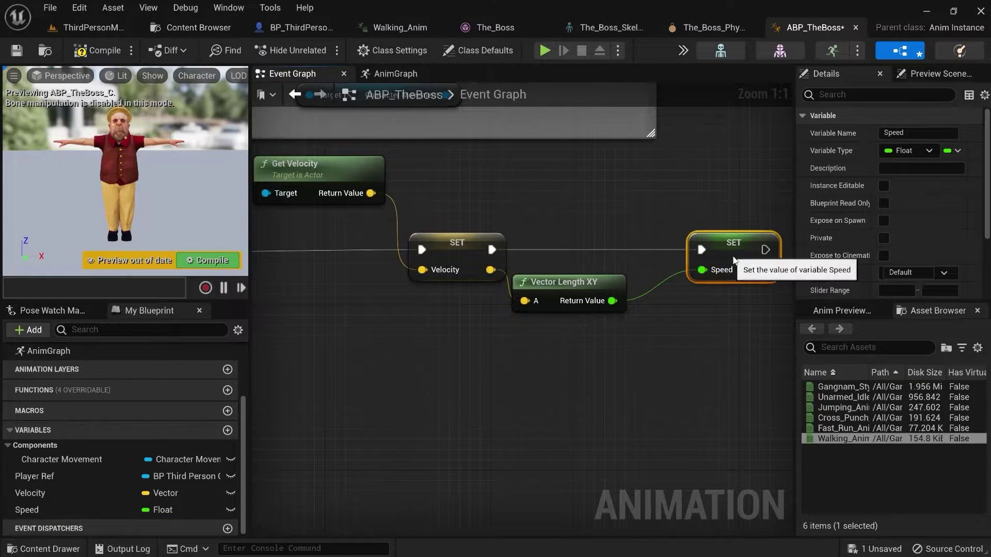
Step: Shift all the event graph's nodes down together, including the comment box around the Initialize Animation nodes
scroll(732, 256, "down", 5)
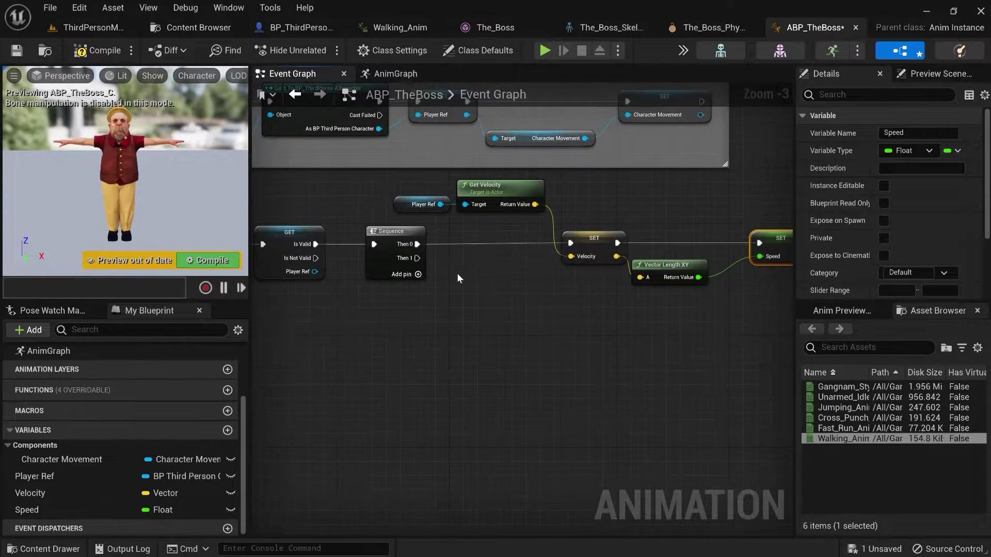
right_click_drag(447, 293, 512, 276)
left_click_drag(321, 222, 723, 325)
mouse_move(497, 289)
right_mouse_down()
mouse_move(497, 300)
mouse_move(490, 285)
right_mouse_up()
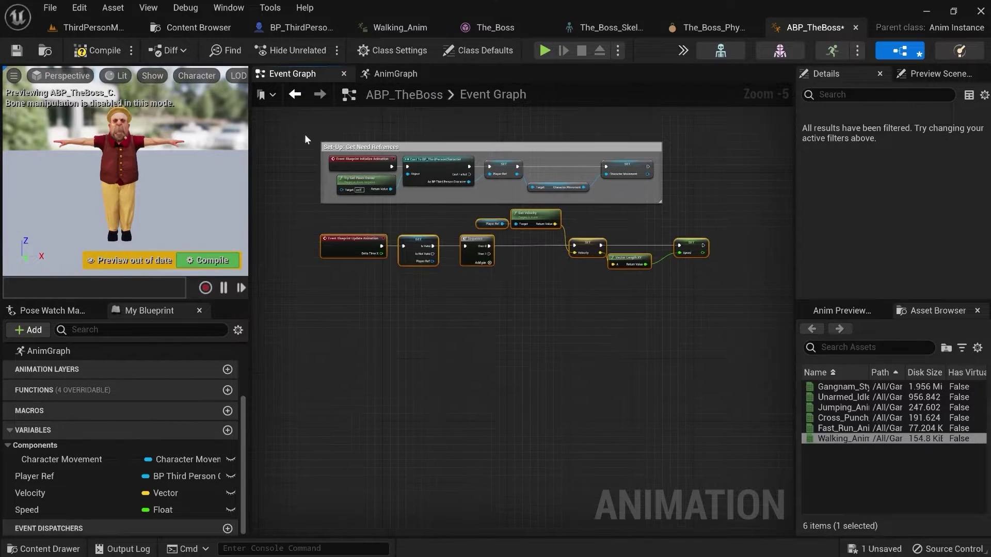
left_click_drag(304, 134, 794, 346)
right_click_drag(318, 334, 407, 336)
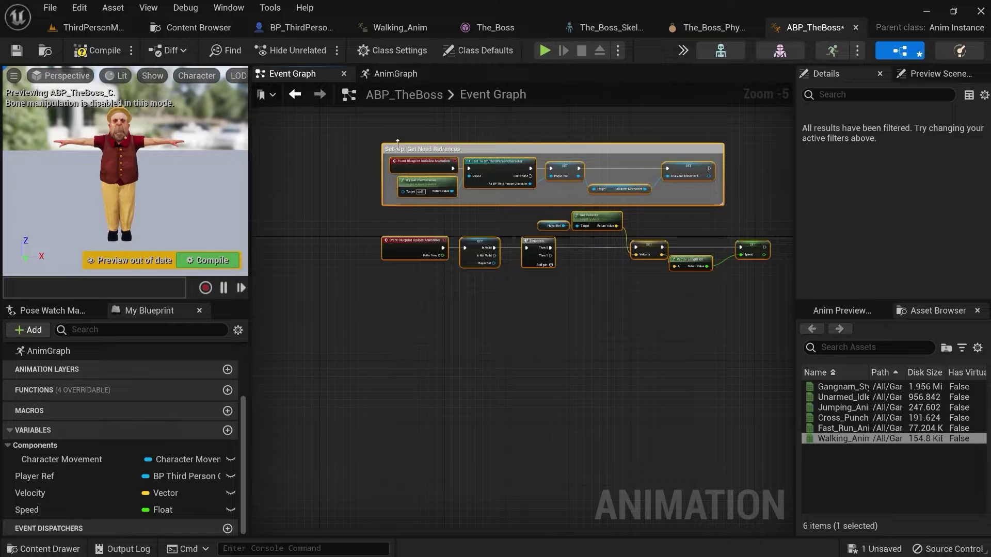
left_click_drag(396, 149, 396, 242)
right_click_drag(396, 242, 399, 181)
Step: Nudge the Event Blueprint Update Animation node chain down, away from the set-up comment box
left_click_drag(369, 246, 767, 355)
key("Down")
key("Down")
key("Down")
key("Down")
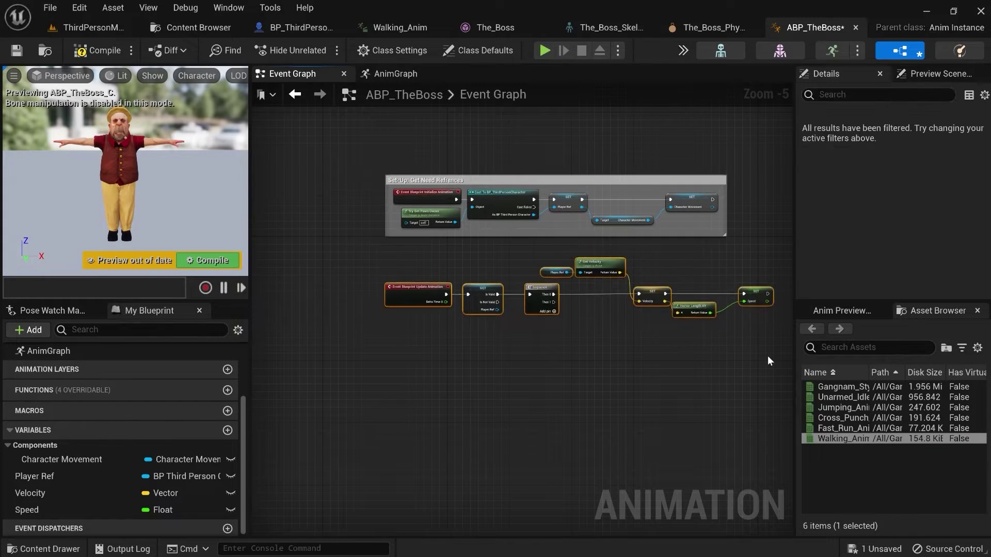
Step: Lower the Sequence node and the nodes leading into it below the row of the Set Velocity node
key("Down")
key("Down")
key("Down")
key("Down")
key("Down")
key("Down")
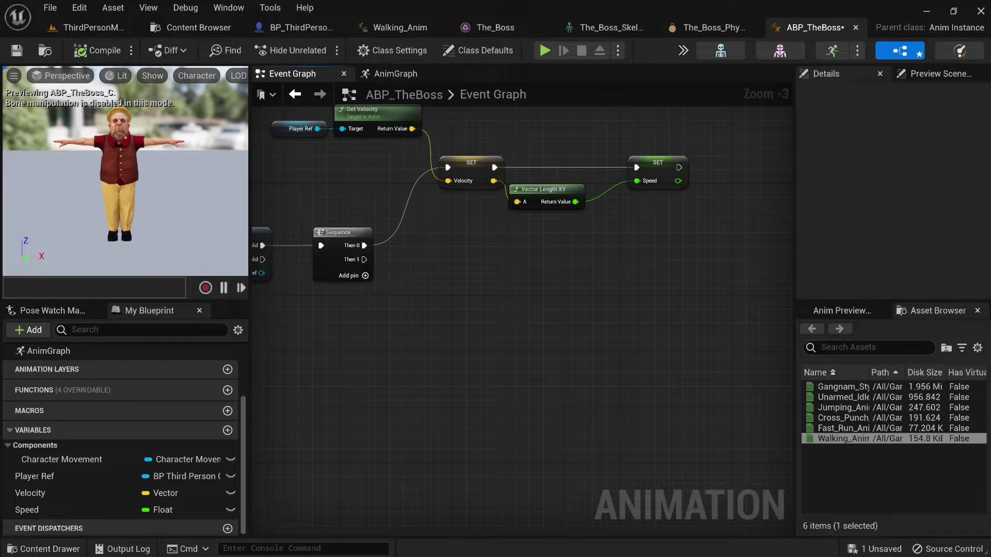
Step: Add a Speed getter below the Sequence node and feed its value into a new Greater Than (>) node
scroll(569, 178, "up", 2)
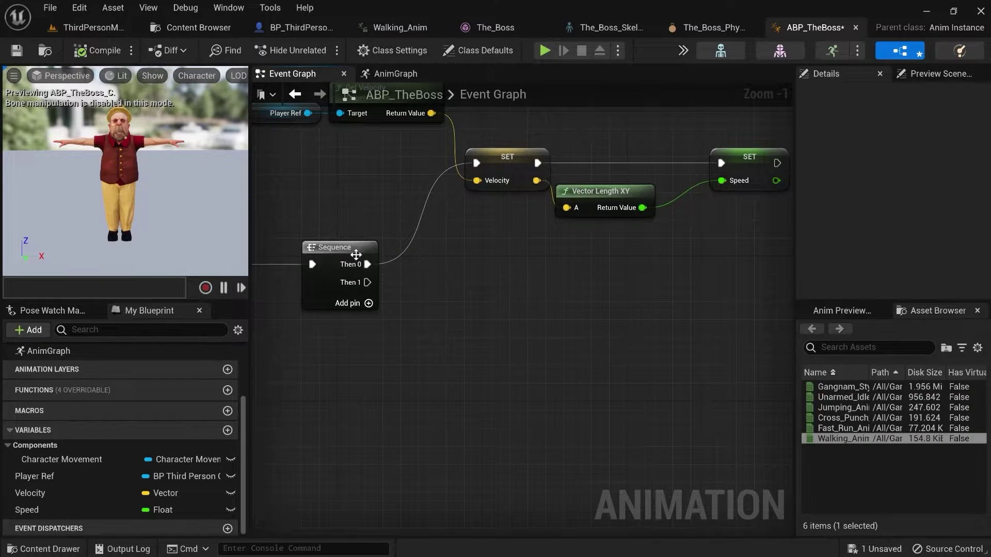
left_click_drag(75, 512, 547, 342)
left_click(464, 415)
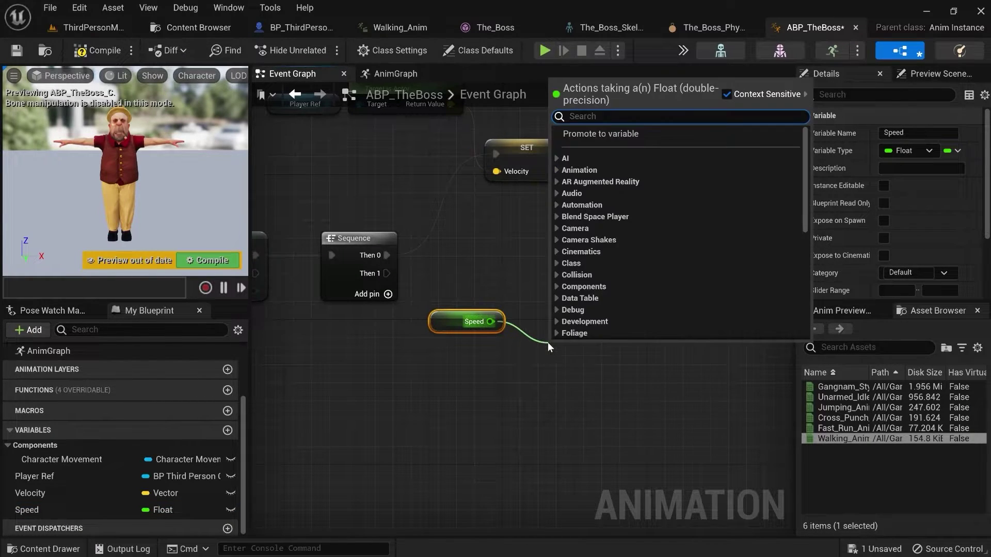
type(">")
left_click(612, 157)
scroll(550, 293, "up", 1)
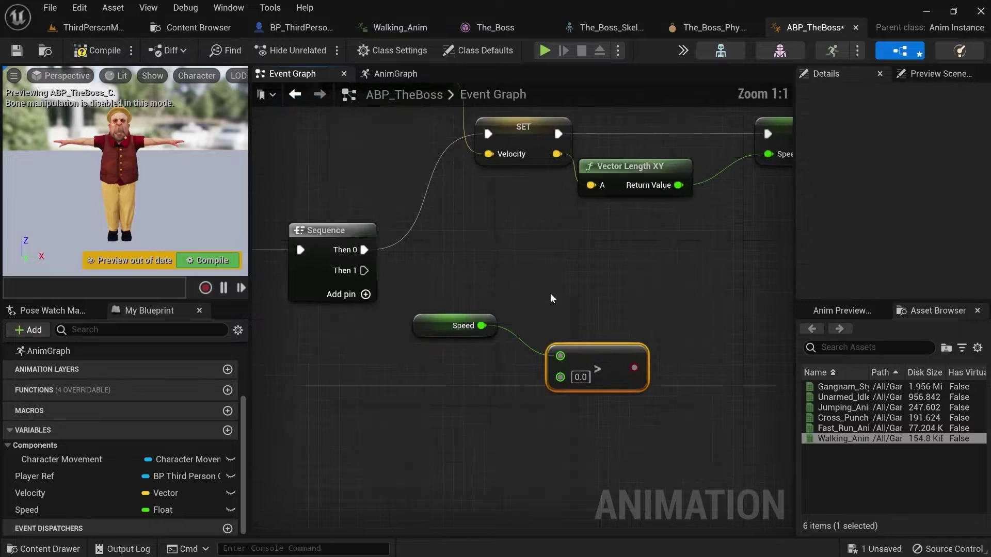
Step: Align the Greater Than node with the Speed getter and set its comparison value to 3.0
left_click_drag(574, 348, 543, 318)
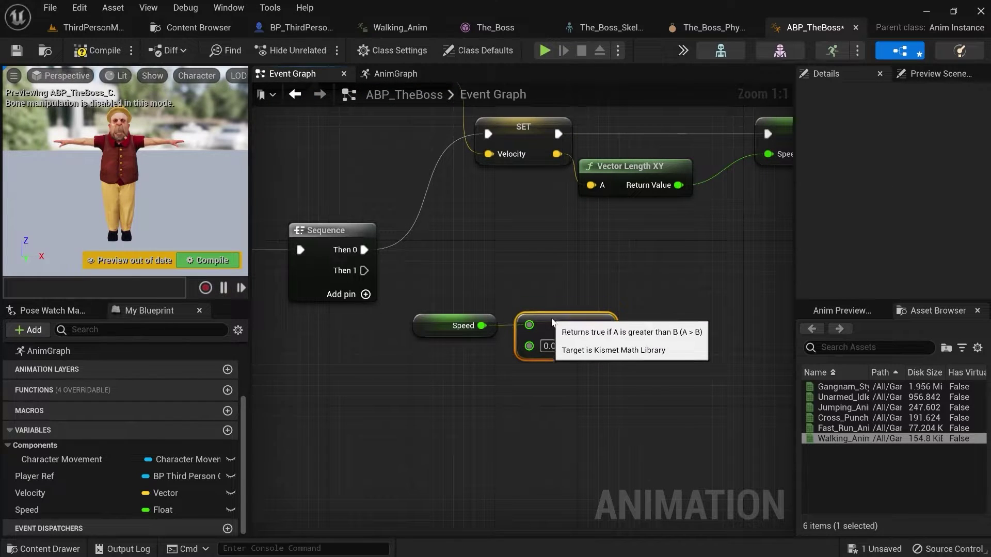
left_click(548, 345)
type("3")
left_click(552, 376)
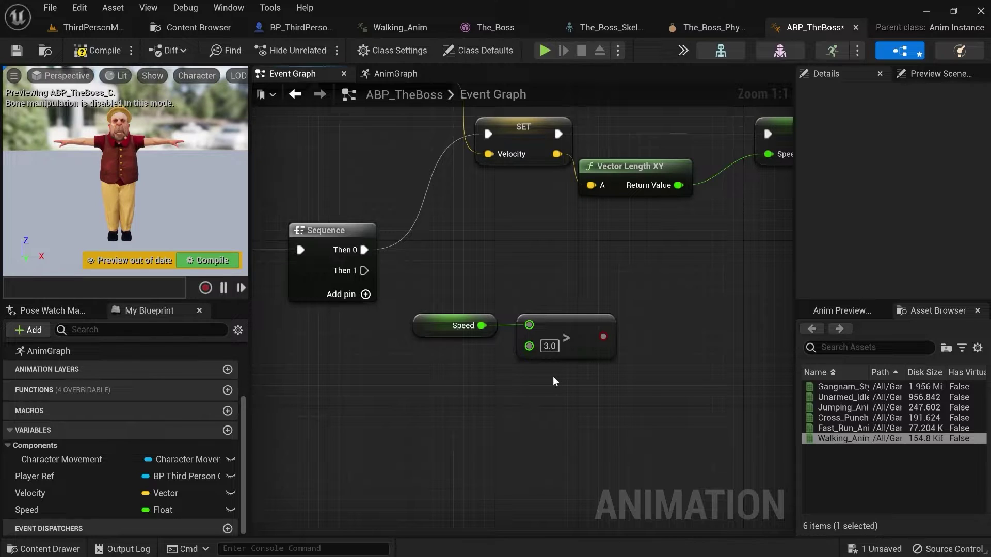
left_click(549, 346)
mouse_move(613, 387)
right_mouse_down()
mouse_move(575, 399)
mouse_move(599, 393)
right_mouse_up()
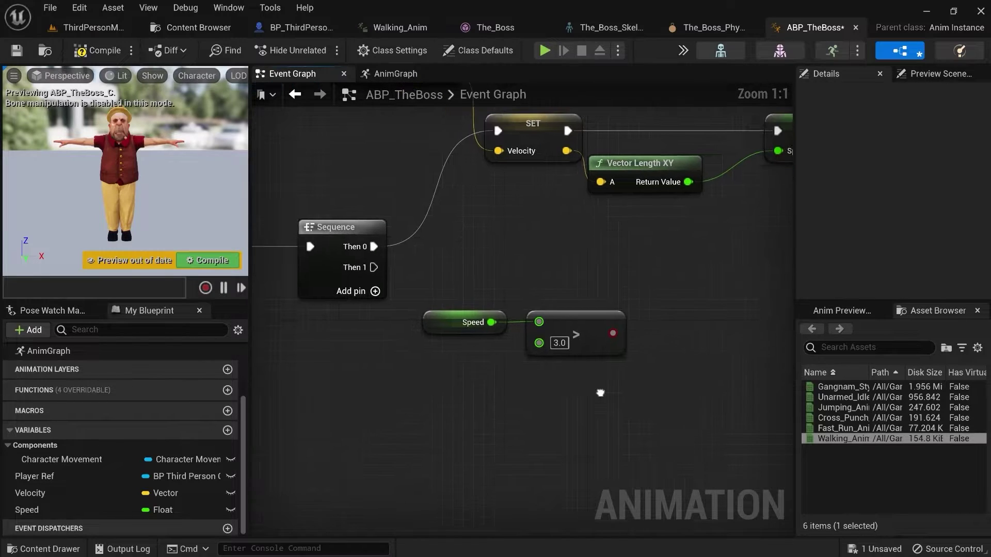
Step: Add a Character Movement getter below the Speed getter and connect it to a new Get Current Acceleration node
left_click_drag(101, 459, 342, 410)
left_click(433, 460)
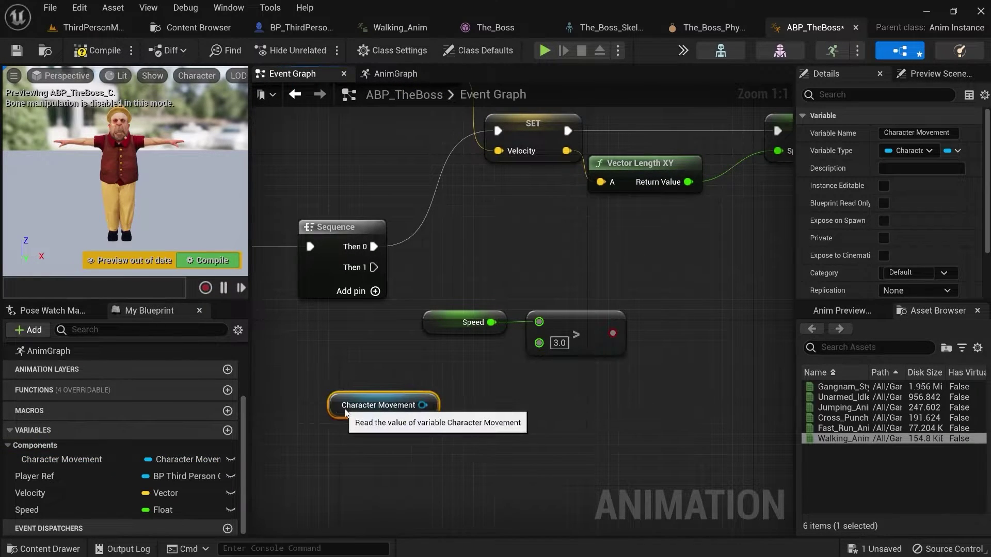
left_click_drag(412, 405, 473, 414)
type("get")
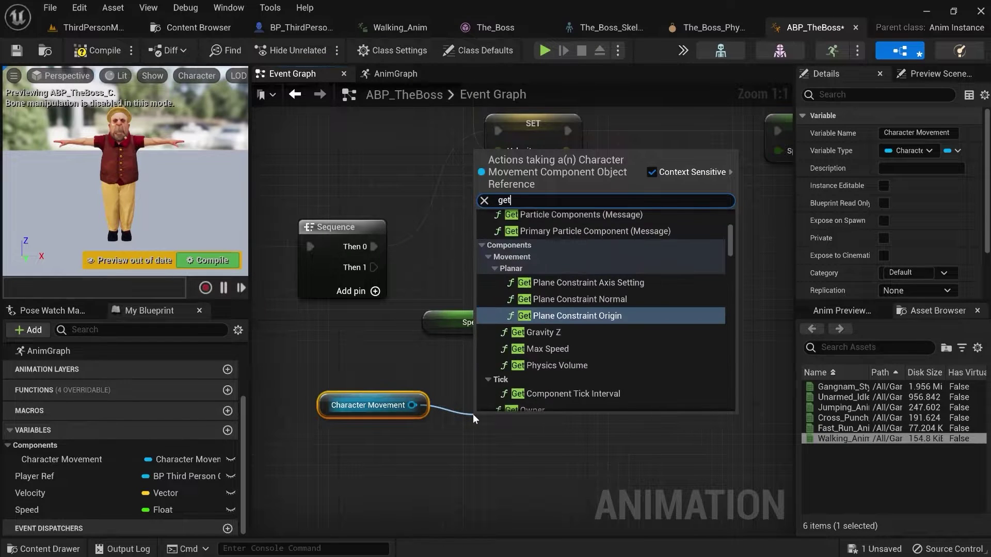
type(" cuirre")
key("BackSpace")
key("BackSpace")
key("BackSpace")
key("BackSpace")
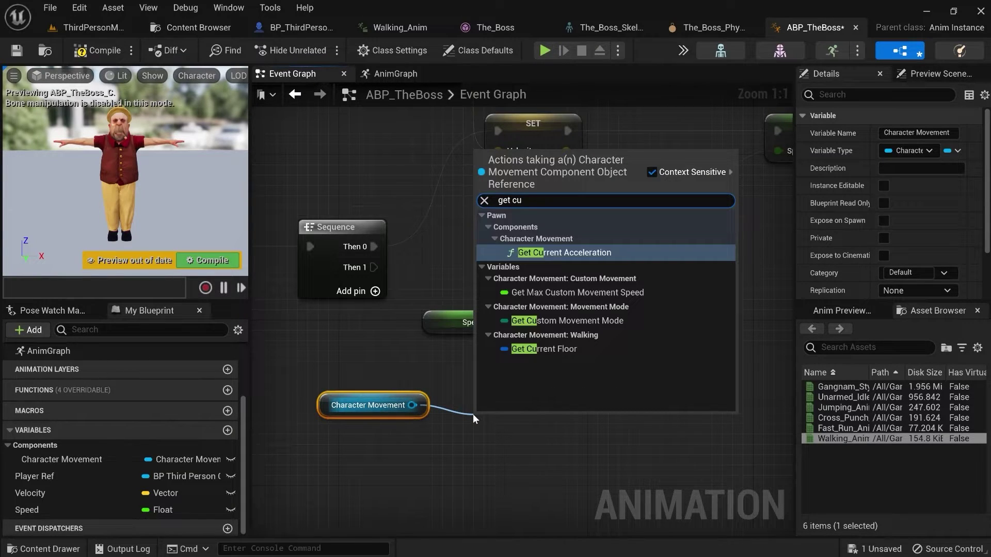
type("rrent")
left_click(534, 253)
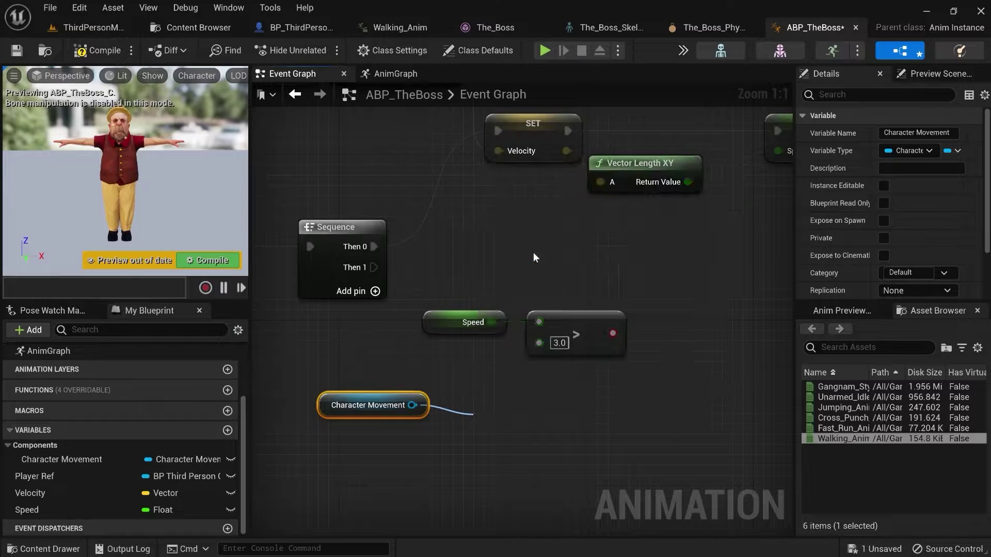
Step: Connect the Get Current Acceleration return value to a new Not Equal (!=) node for vectors
right_click_drag(677, 385, 543, 353)
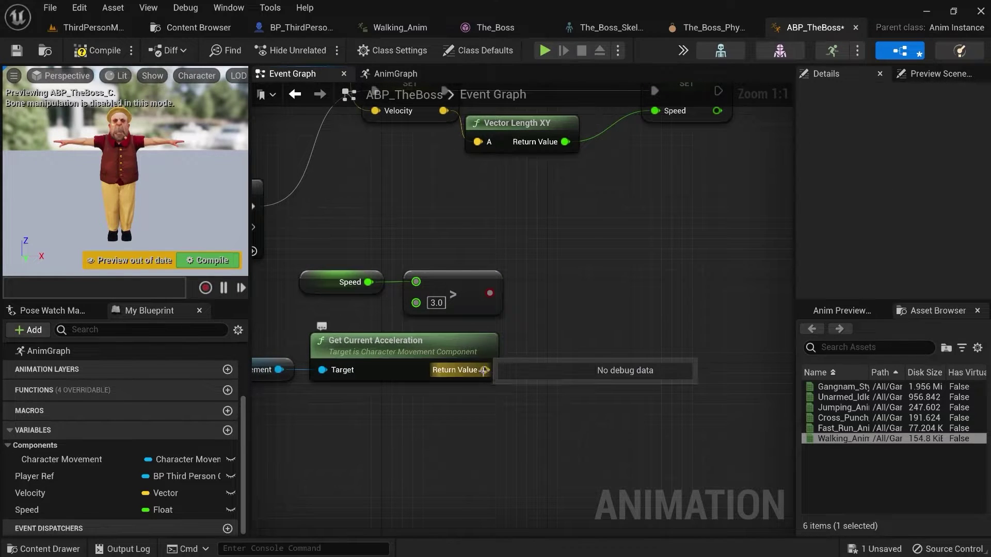
left_click_drag(484, 370, 516, 358)
type("!=")
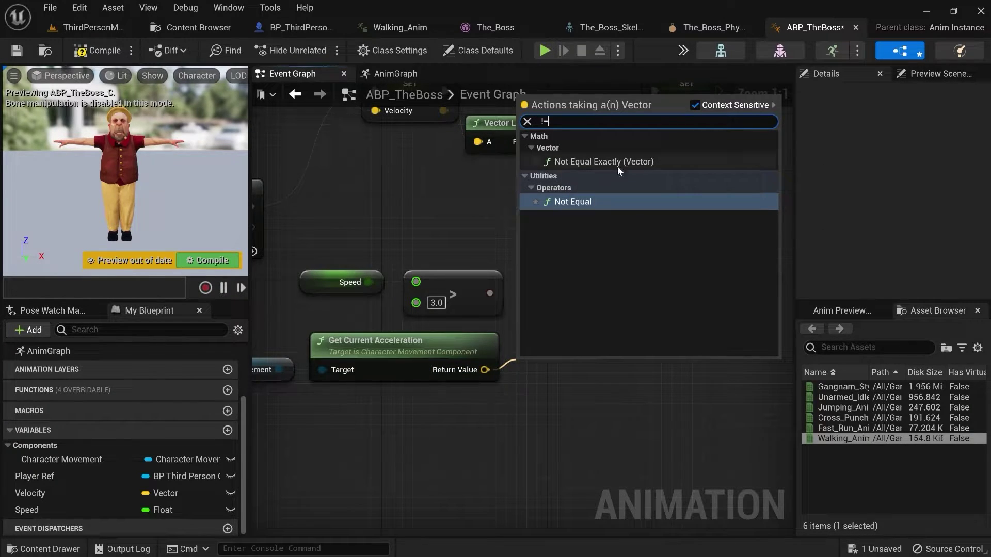
left_click(572, 201)
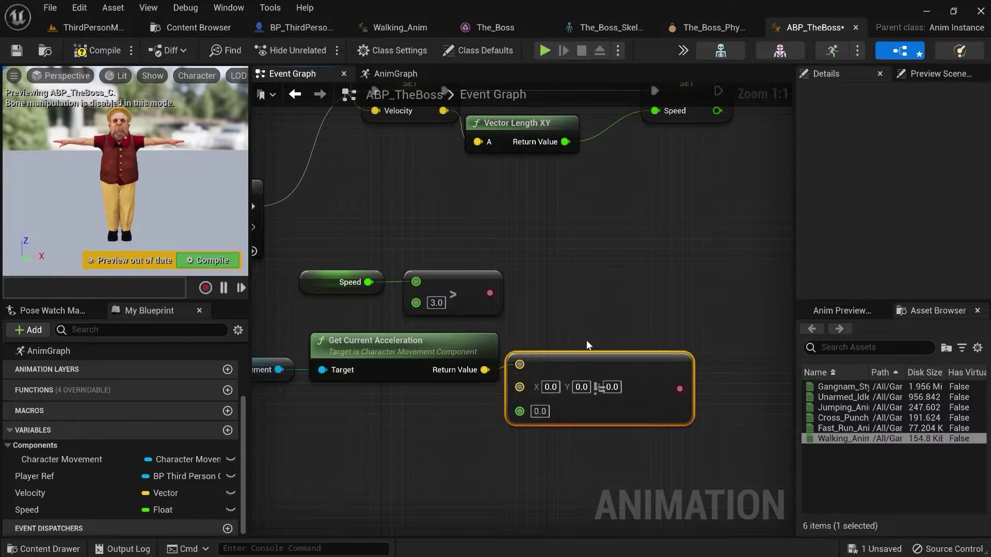
Step: Straighten the connection from the Get Current Acceleration return value to the Not Equal node
right_click_drag(574, 367, 578, 307)
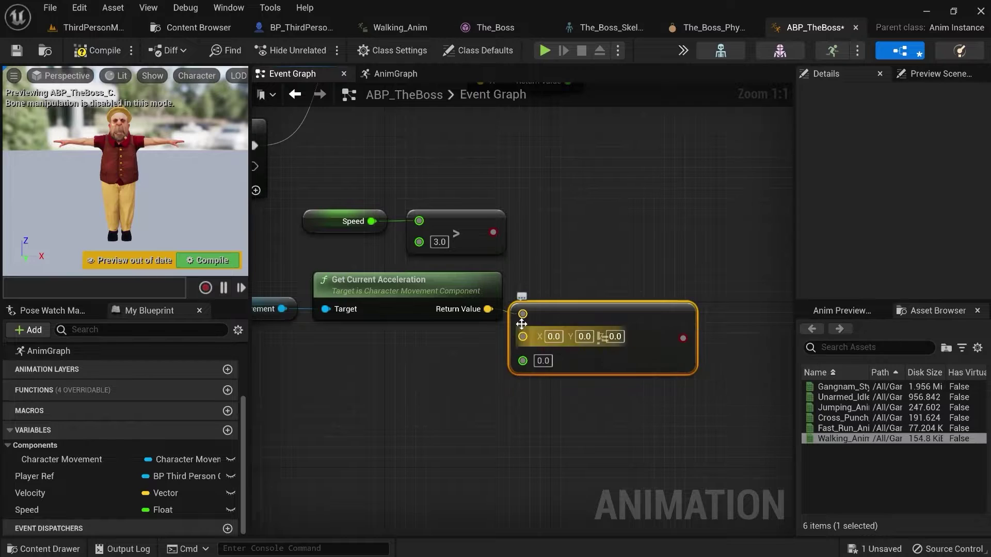
right_click(489, 309)
mouse_move(573, 375)
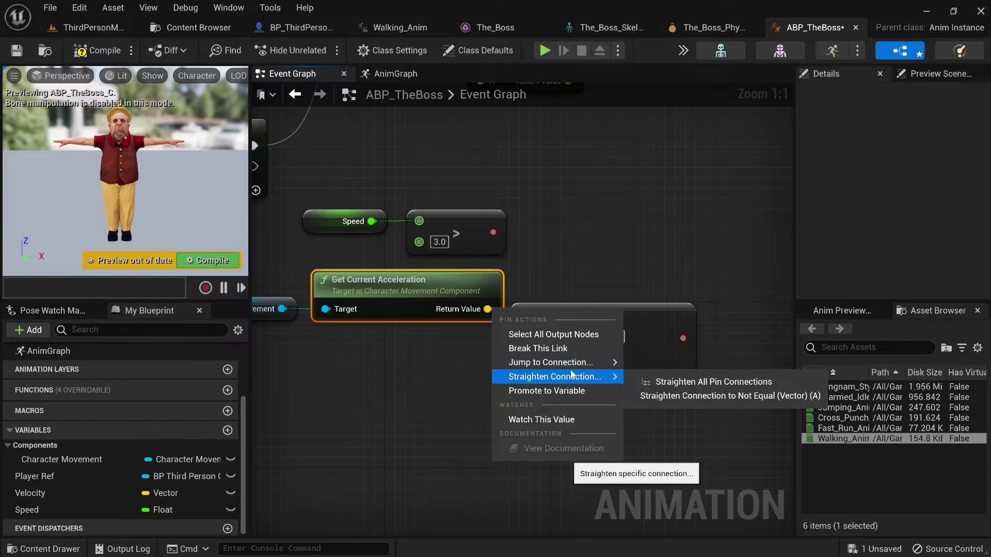
left_click(707, 396)
right_click_drag(710, 361, 795, 337)
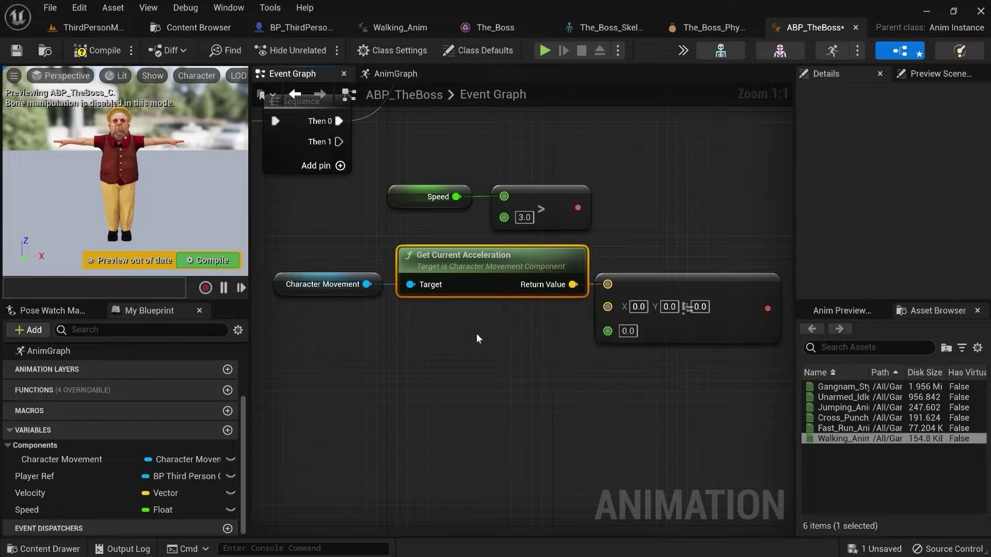
Step: Move the Character Movement, Get Current Acceleration and Not Equal nodes together so the Not Equal node sits beneath the Speed comparison
left_click_drag(324, 327, 631, 288)
left_click_drag(692, 284, 507, 266)
left_click(630, 264)
right_click_drag(630, 264, 572, 323)
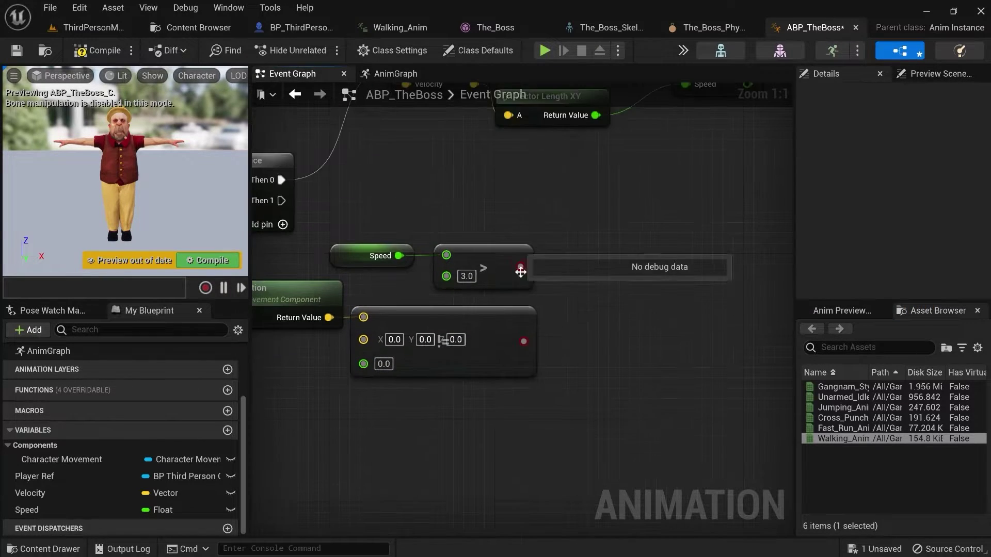
Step: Combine the Greater Than and Not Equal results in a new AND Boolean node
left_click_drag(520, 266, 563, 280)
type("and bool")
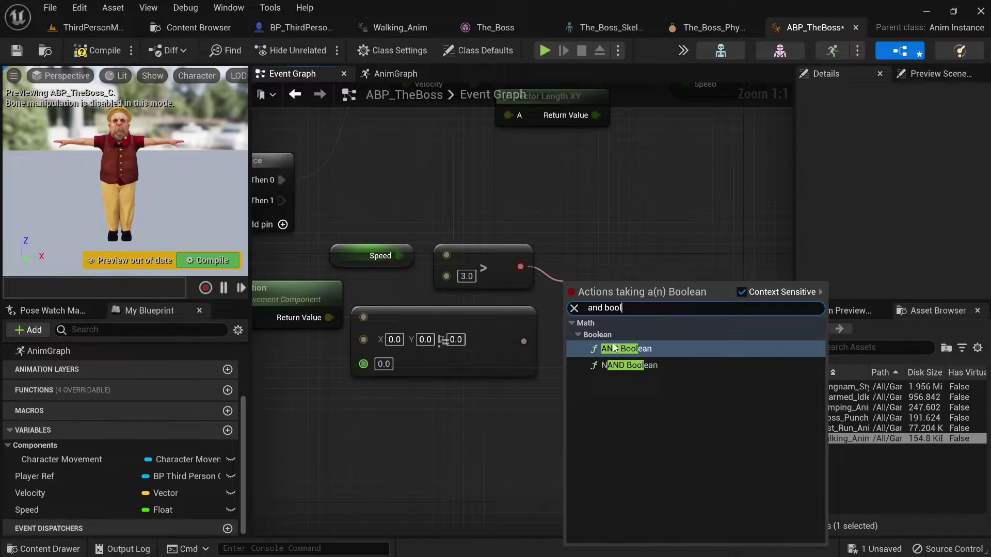
key("Return")
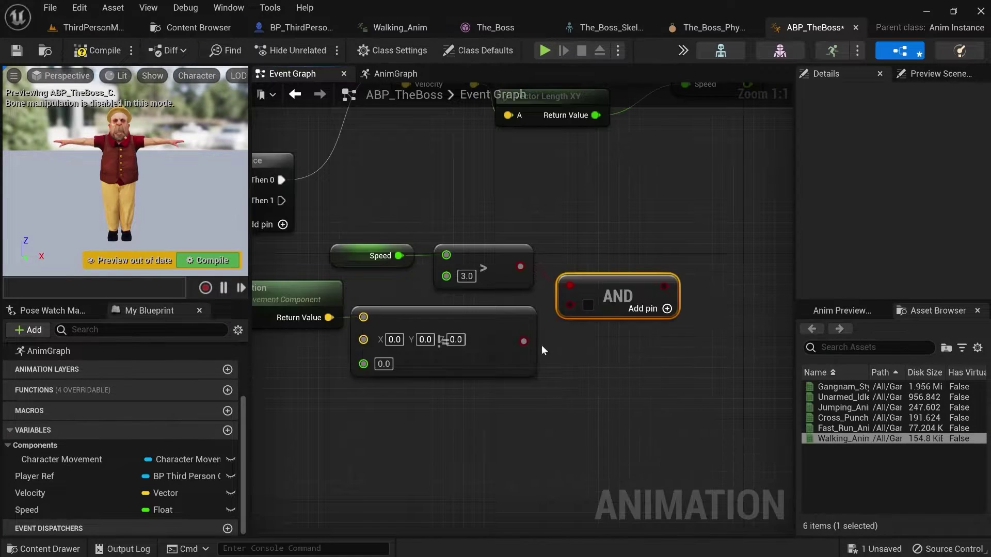
left_click_drag(524, 341, 563, 304)
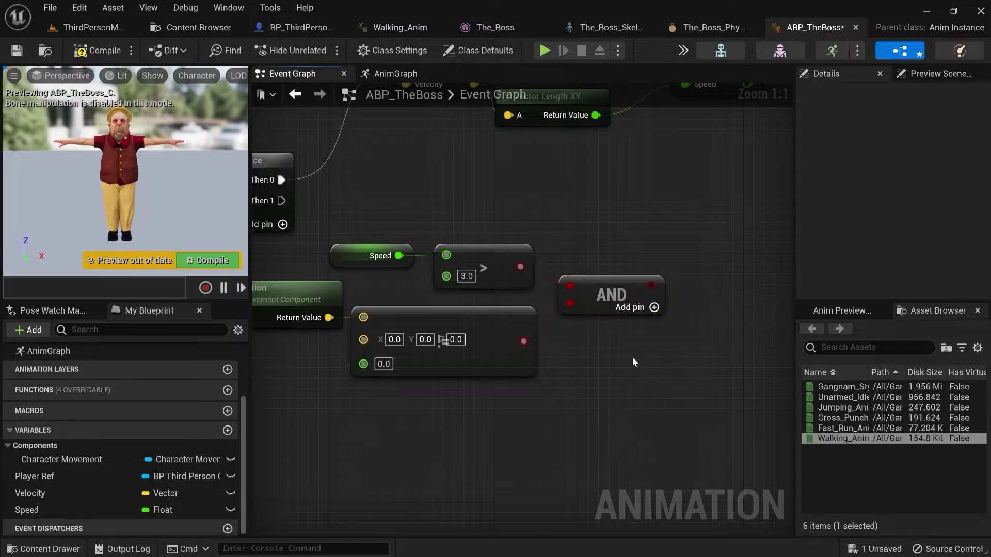
right_click_drag(632, 357, 577, 251)
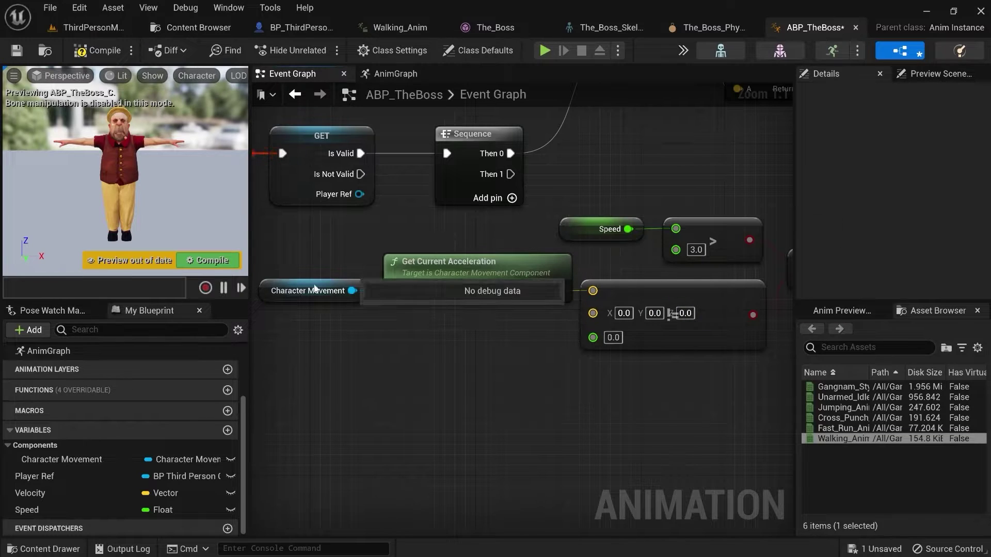
right_click_drag(610, 252, 565, 239)
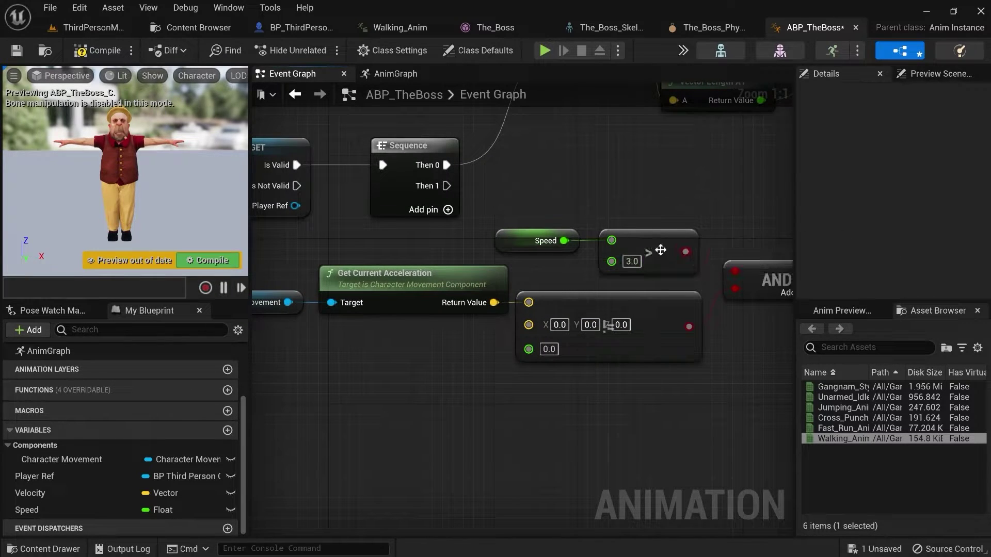
right_click_drag(560, 270, 628, 217)
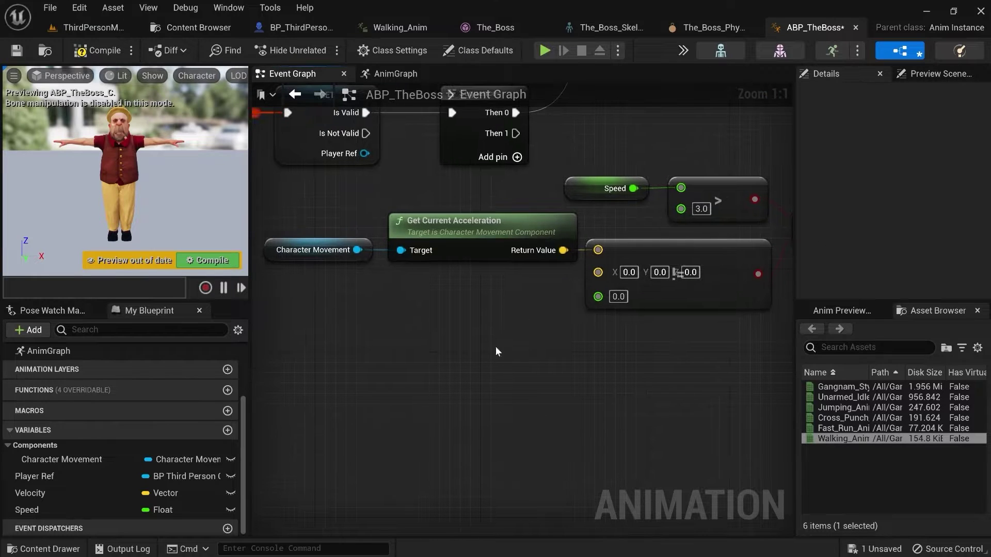
right_click_drag(533, 295, 479, 337)
right_click_drag(548, 267, 518, 263)
Step: Promote the AND node's output to a new Boolean variable named "Is Moving?"
right_click_drag(720, 172, 501, 181)
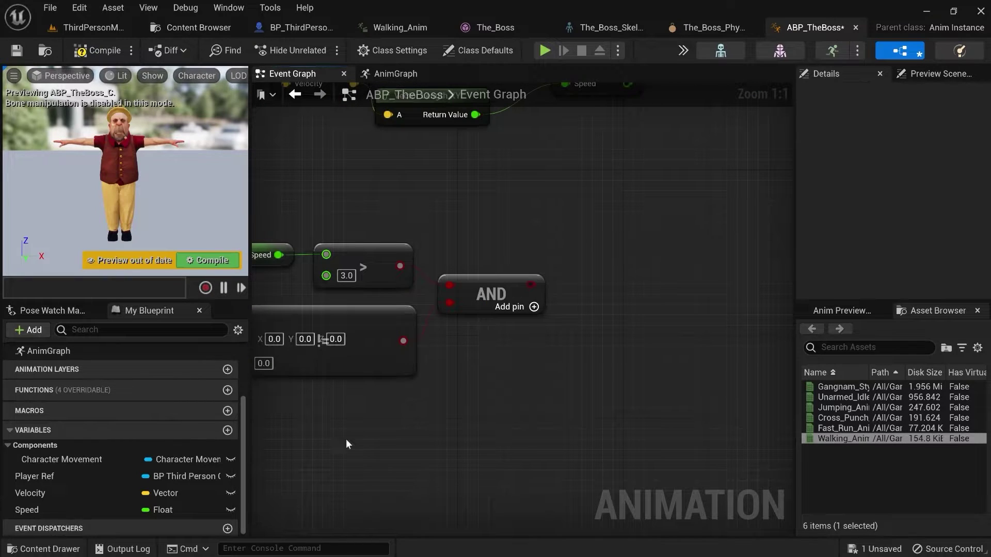
right_click(531, 283)
left_click(602, 311)
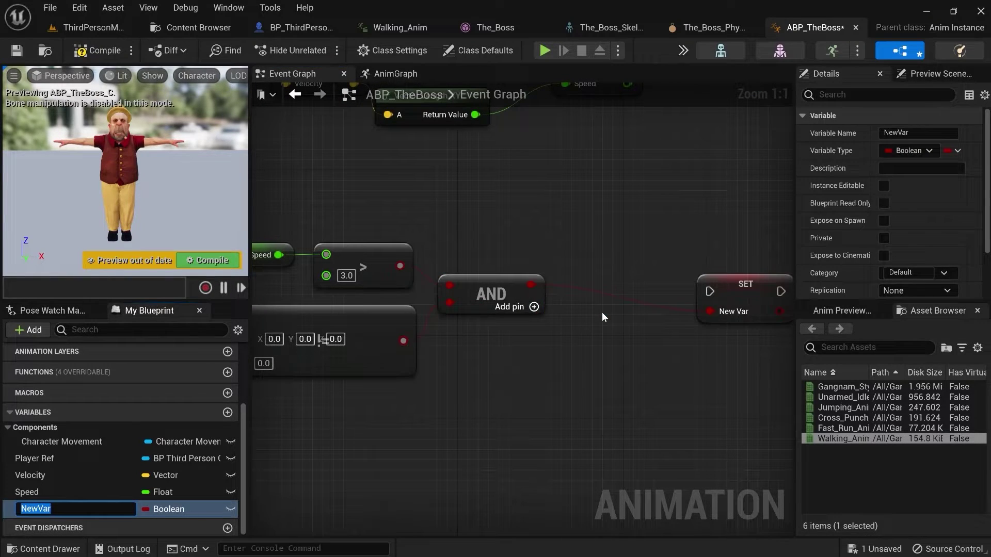
type("Is Moving?")
key("Return")
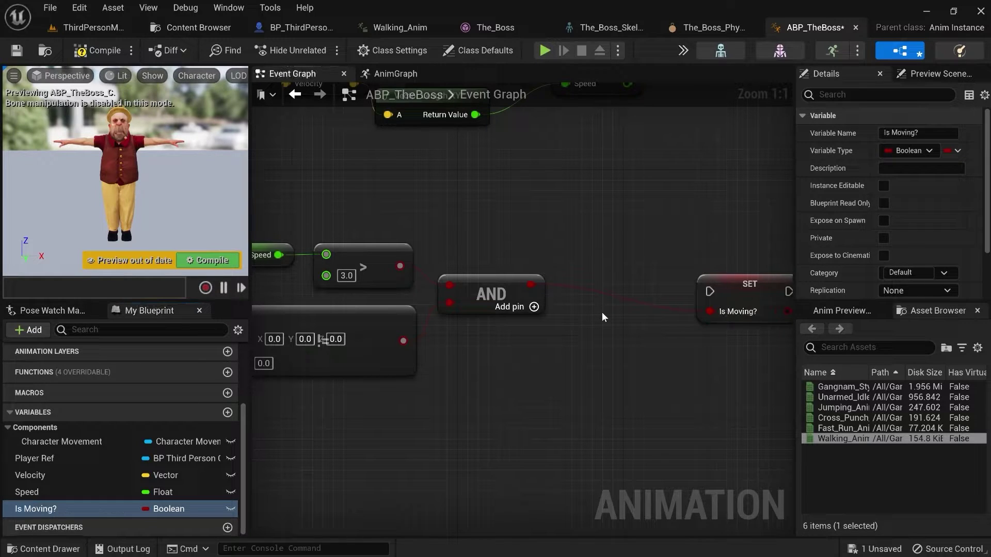
Step: Move the Set Is Moving? node up beside the AND node and connect the Sequence's Then 1 output to it
left_click_drag(720, 278, 613, 159)
right_click_drag(504, 178, 634, 213)
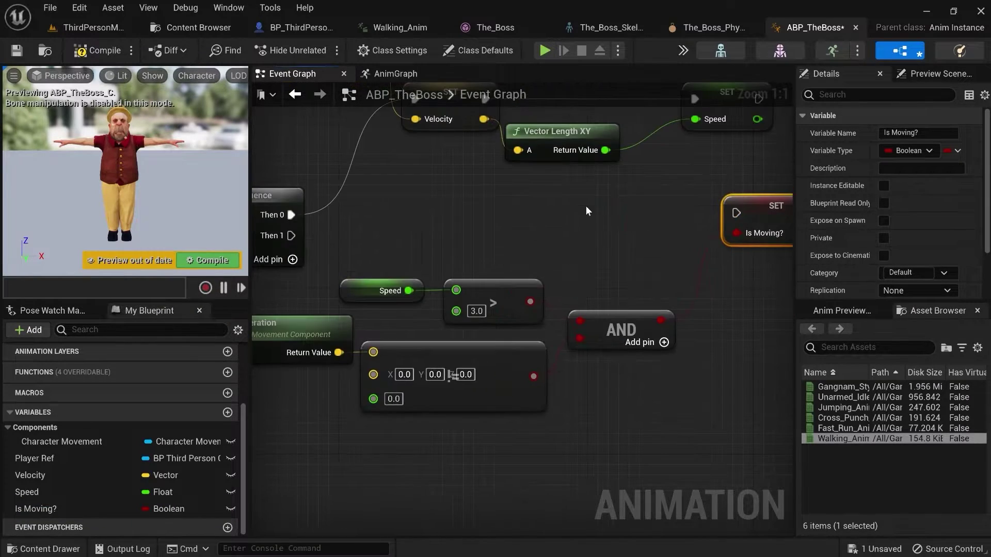
left_click_drag(288, 236, 738, 221)
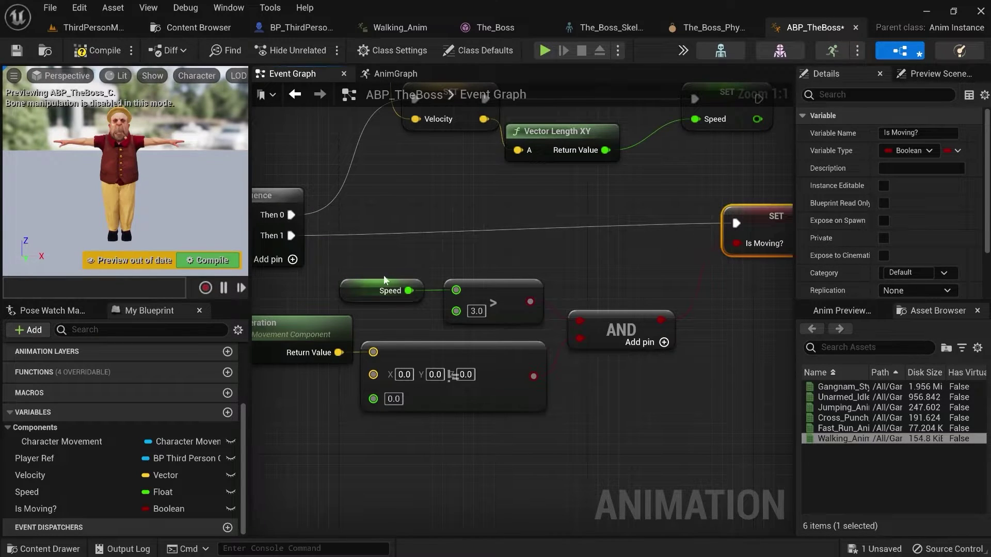
Step: Straighten the connection between the Sequence's Then 1 output and the Set Is Moving? node
right_click(301, 243)
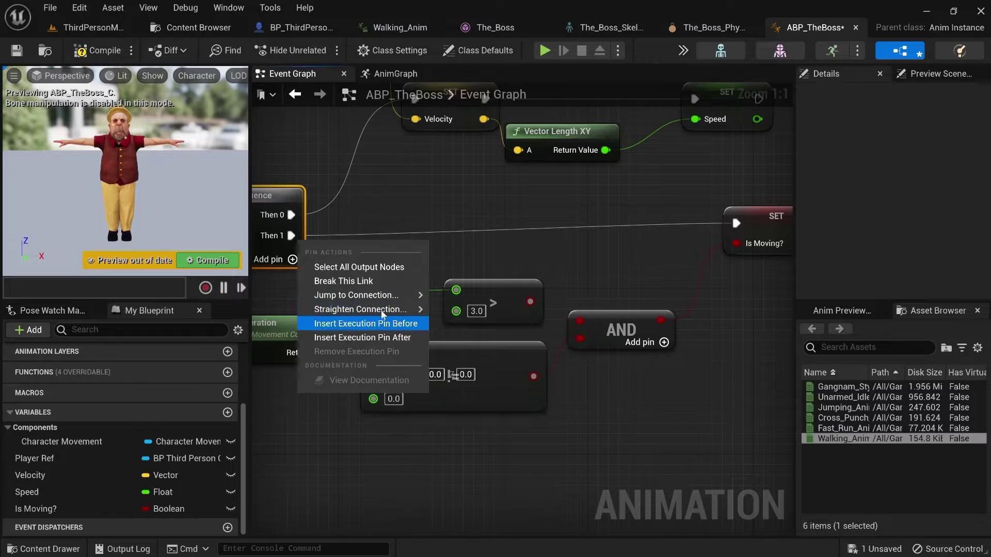
mouse_move(361, 309)
left_click(472, 315)
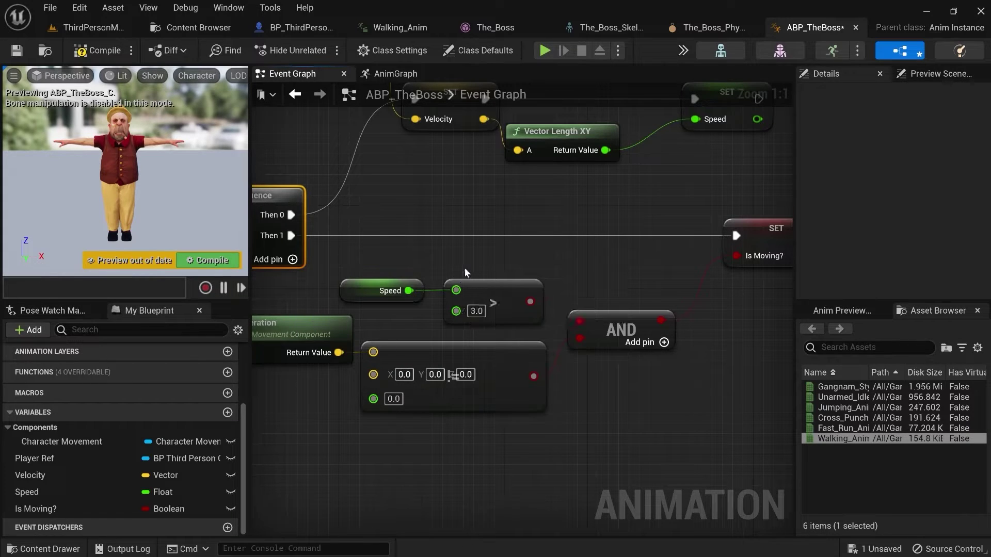
scroll(467, 270, "down", 1)
right_click_drag(468, 269, 589, 256)
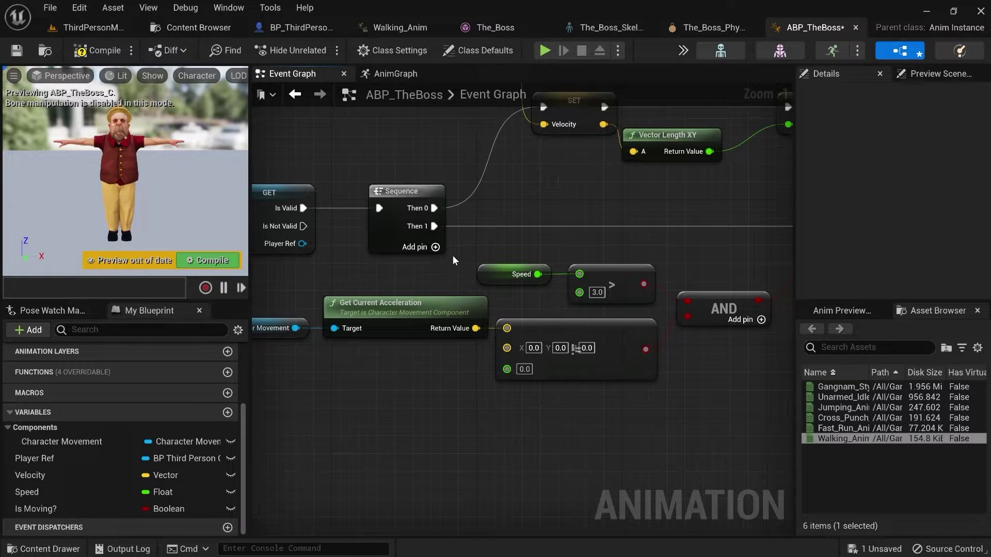
Step: Add a Then 2 output pin to the Sequence node
right_click_drag(451, 250, 354, 191)
left_click(386, 215)
left_click(383, 222)
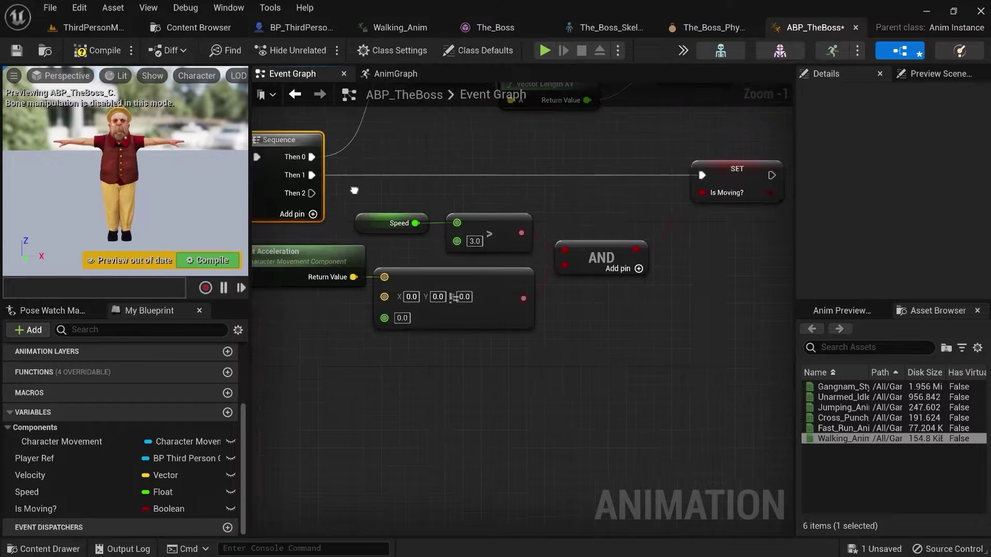
left_click(562, 386)
right_click_drag(562, 387, 647, 385)
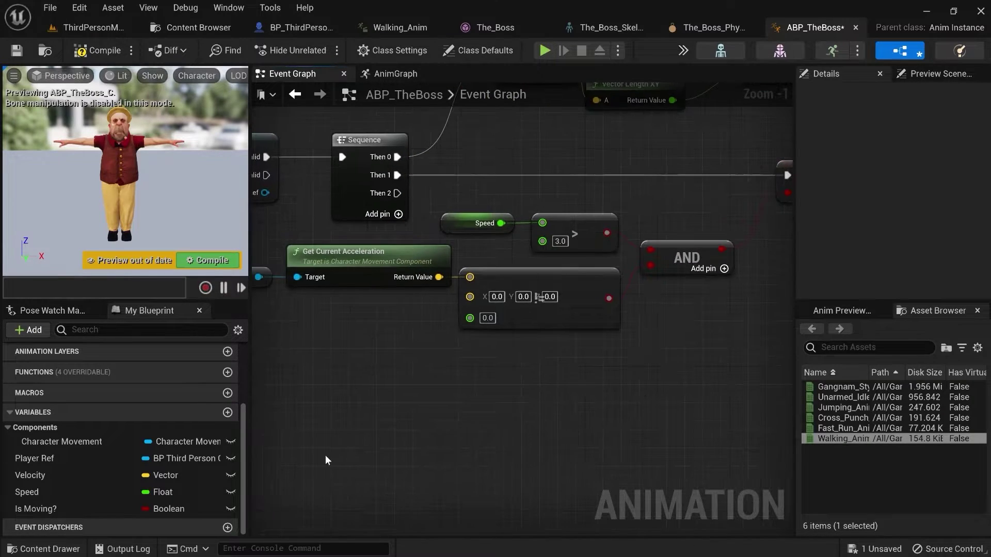
Step: Place a Get Character Movement node below the Not Equal node and connect it to a new Is Falling node
left_click(69, 442)
left_click_drag(406, 426, 452, 420)
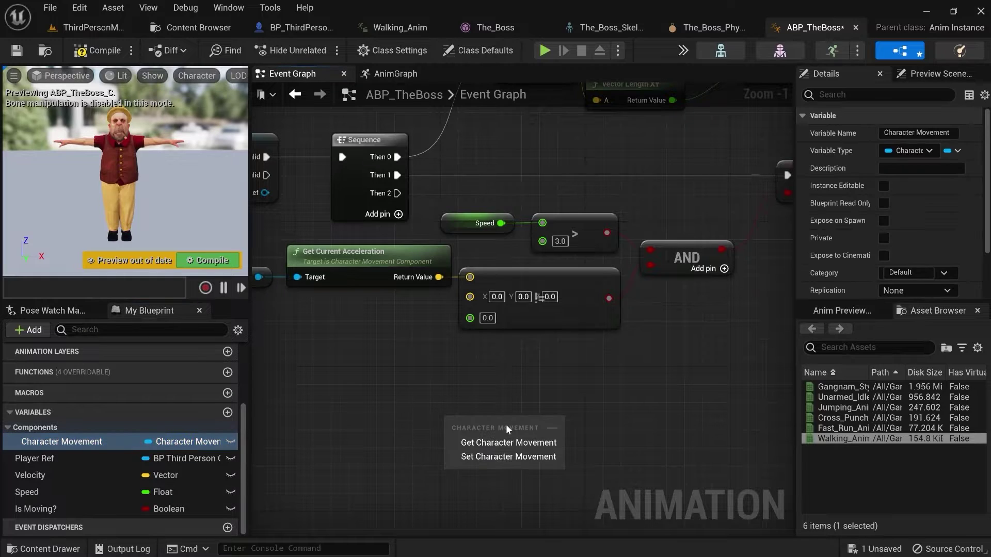
left_click(508, 439)
right_click_drag(551, 425, 494, 437)
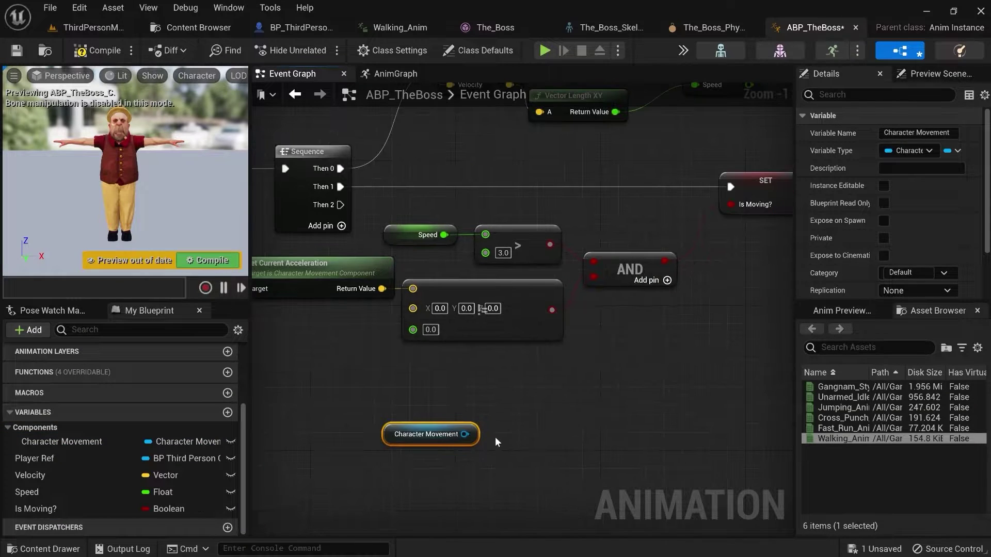
left_click_drag(465, 434, 500, 411)
type("is fa")
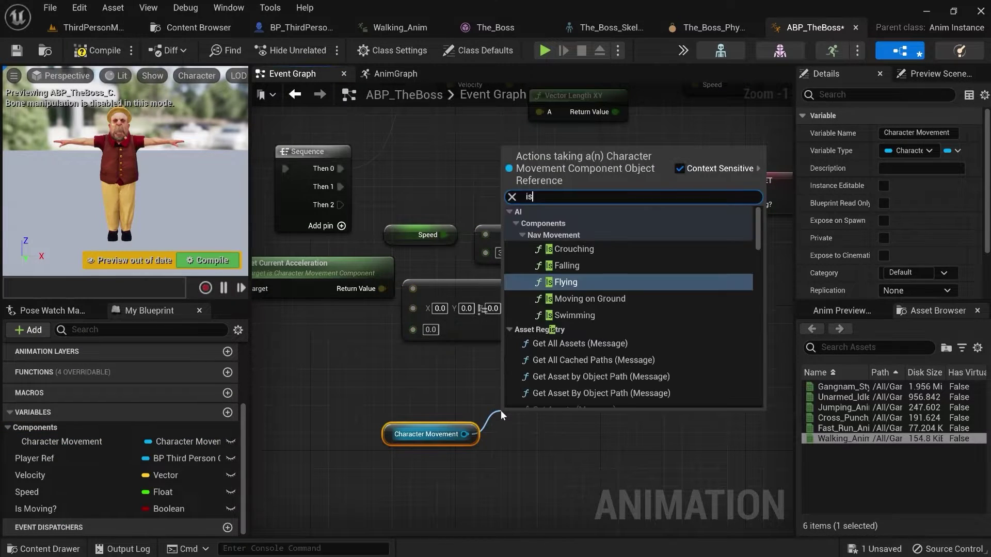
key("Return")
Step: Promote the Is Falling node's return value to a new Boolean variable named "Is Falling?"
right_click_drag(669, 374, 566, 377)
right_click(534, 439)
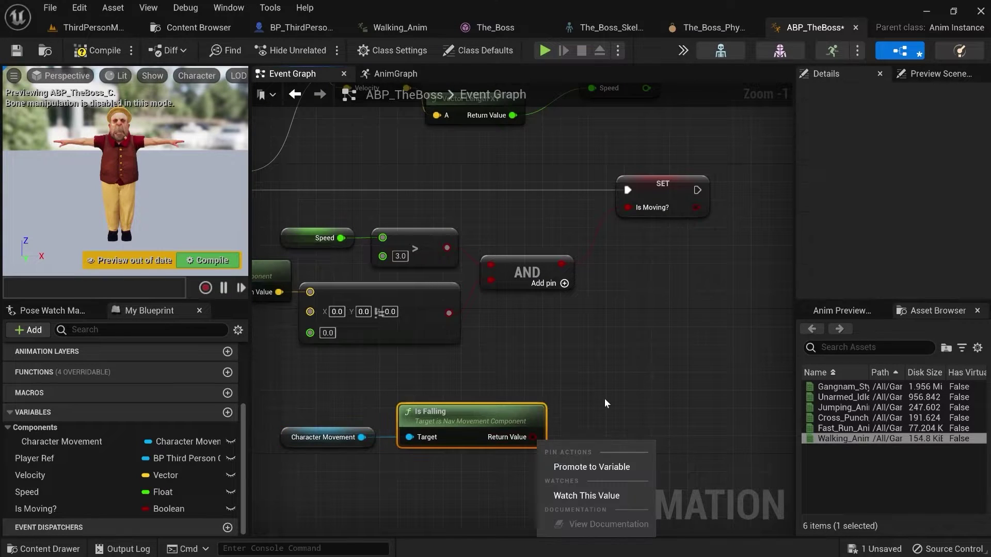
left_click(611, 470)
type("Is F")
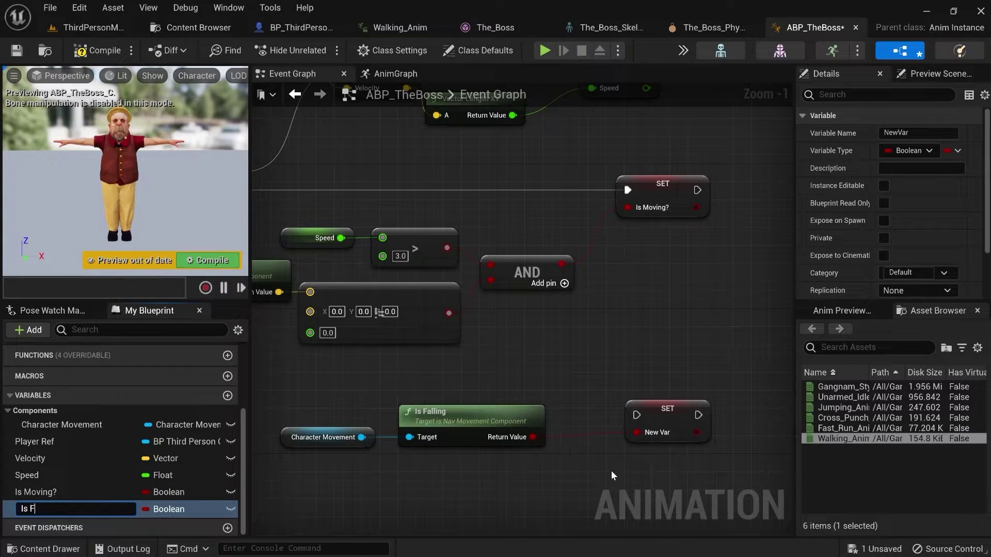
type("alling?")
key("Return")
Step: Connect the Sequence's Then 2 output to the Set Is Falling? node
right_click_drag(636, 338, 695, 334)
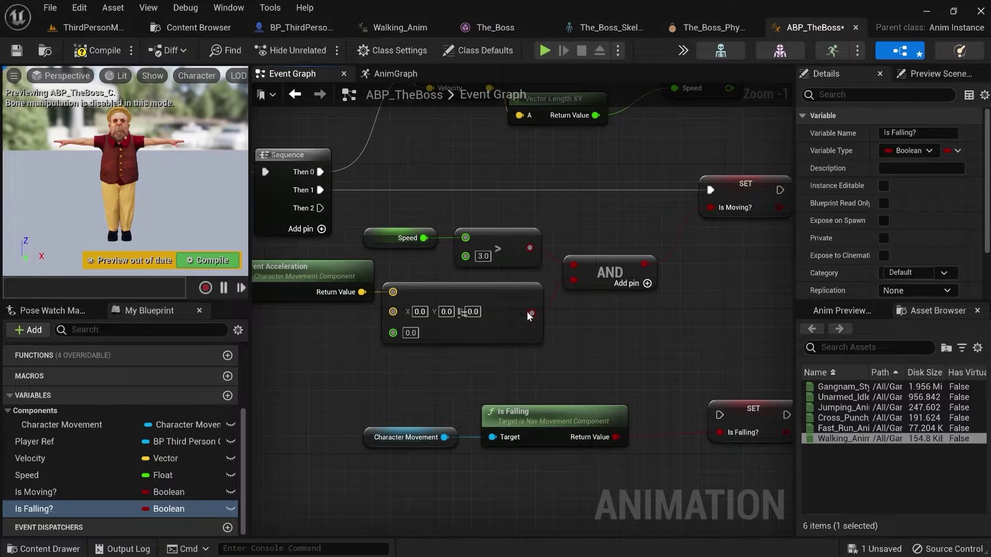
left_click_drag(320, 208, 721, 415)
right_click_drag(710, 366, 676, 354)
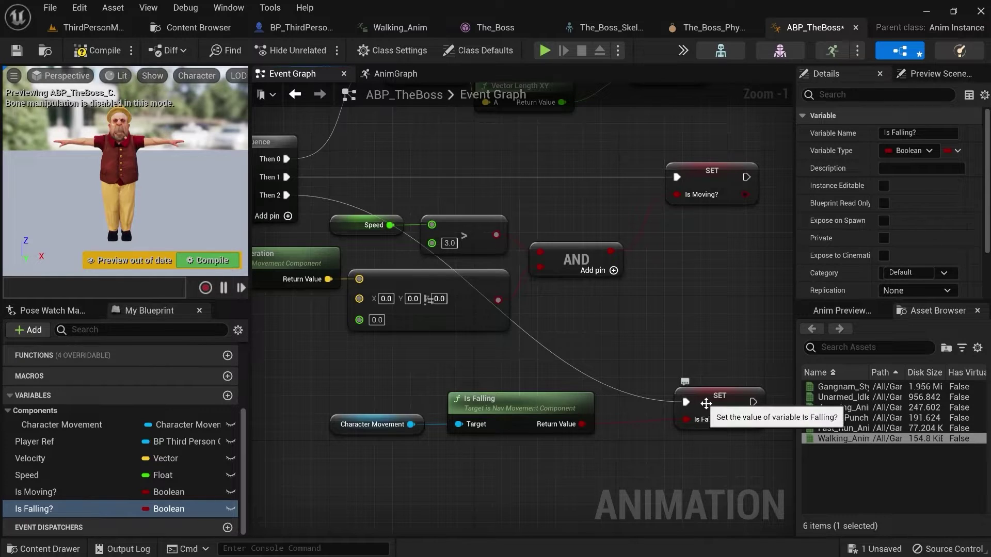
Step: Straighten the link from Is Falling to its Set node and move the Character Movement node closer to Is Falling
right_click(582, 424)
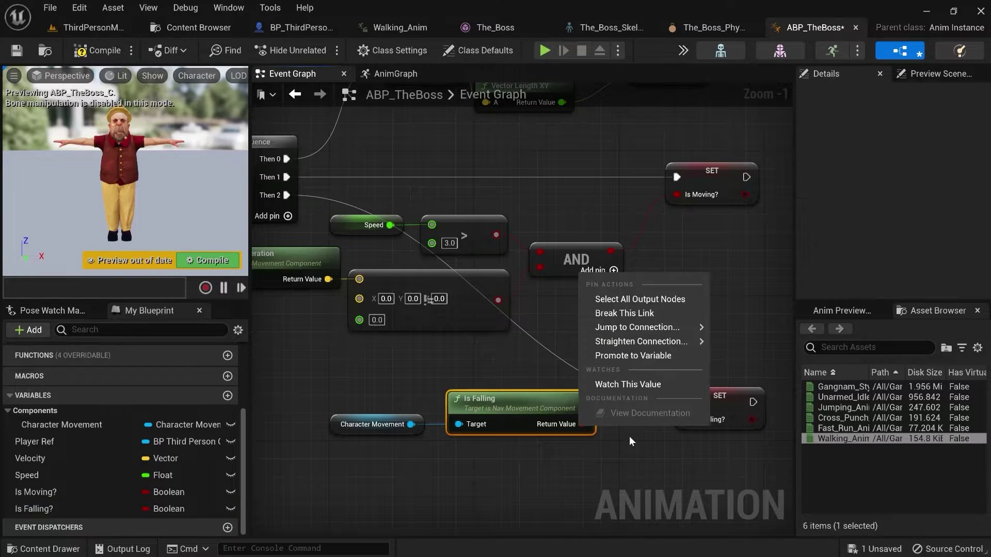
mouse_move(640, 341)
left_click(713, 351)
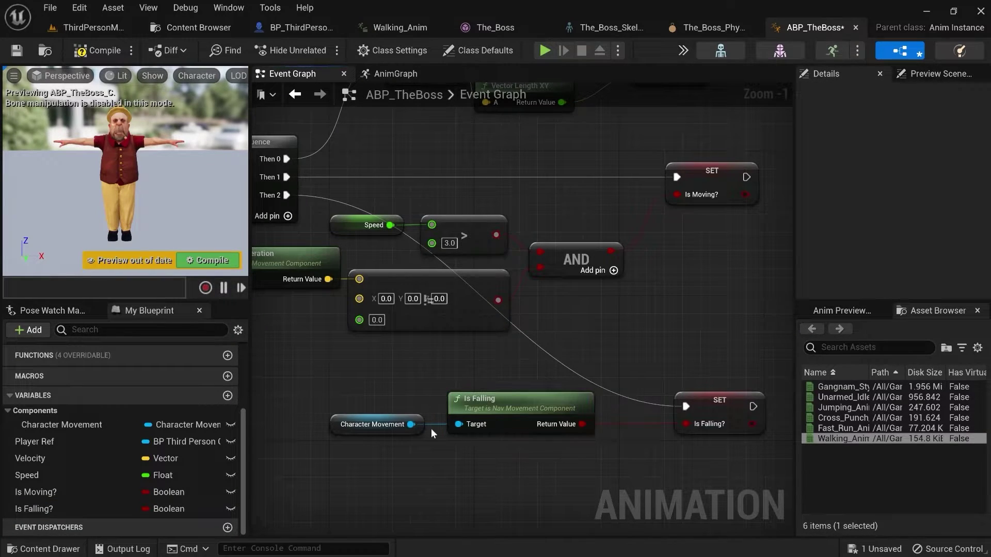
left_click_drag(402, 435, 419, 435)
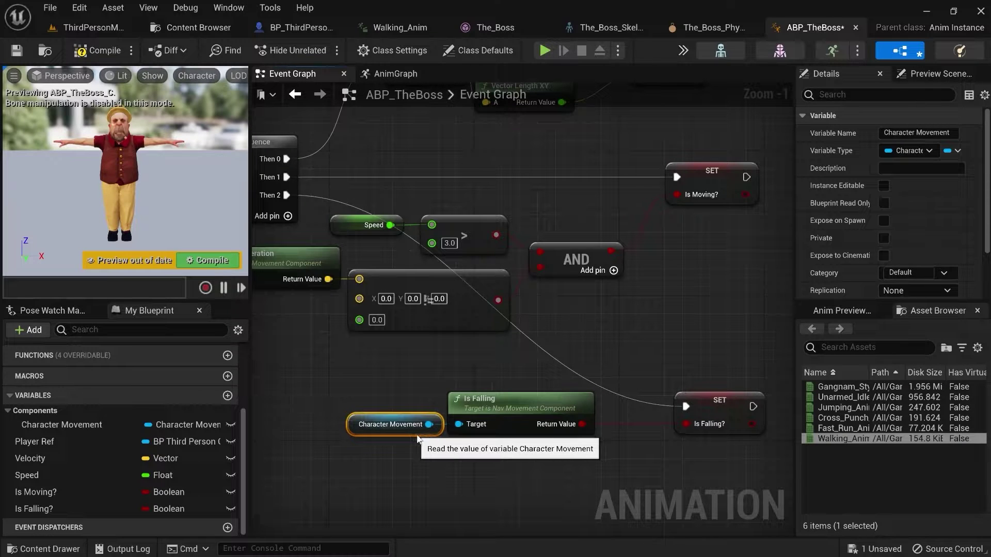
left_click(374, 472)
left_click_drag(373, 473, 504, 420)
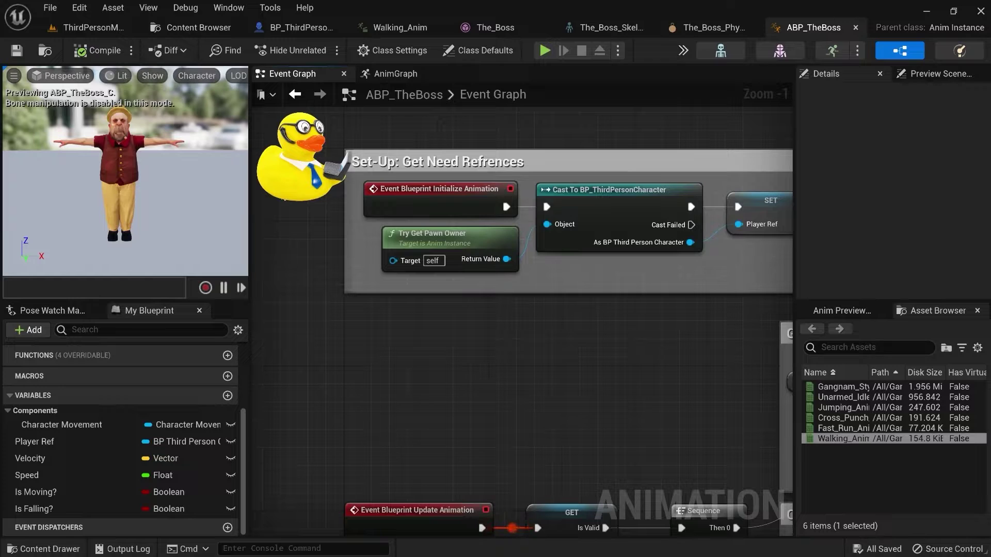
Step: Review the commented set-up section and the Event Blueprint Update Animation chain up to the Sequence node
right_click_drag(396, 209, 373, 182)
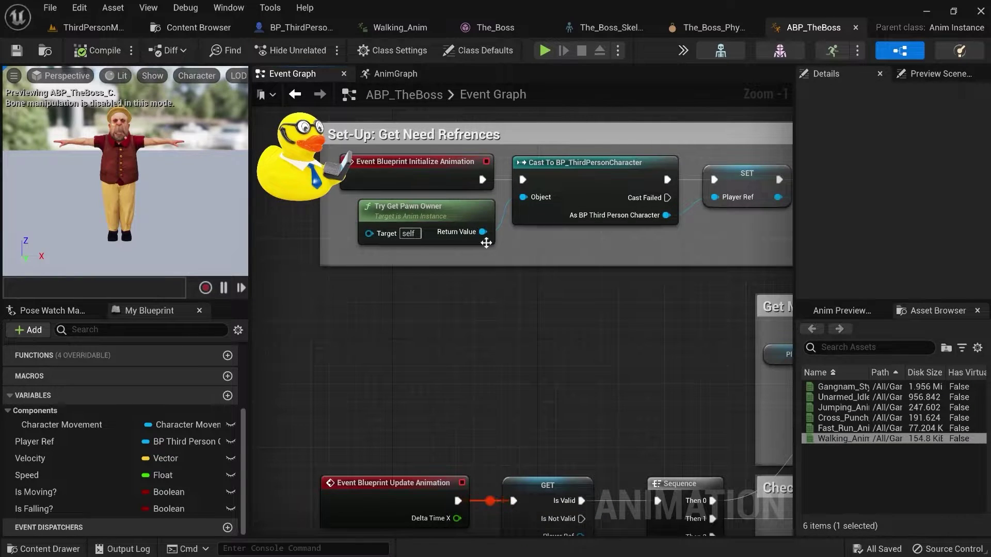
right_click_drag(498, 254, 368, 265)
right_click_drag(489, 266, 348, 274)
right_click_drag(583, 209, 473, 211)
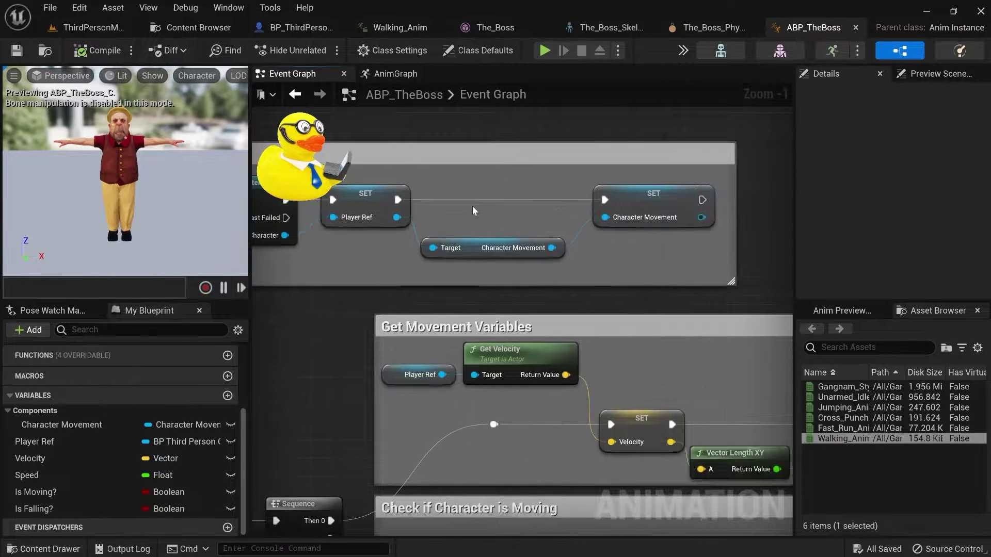
scroll(711, 243, "down", 1)
right_click_drag(542, 240, 622, 206)
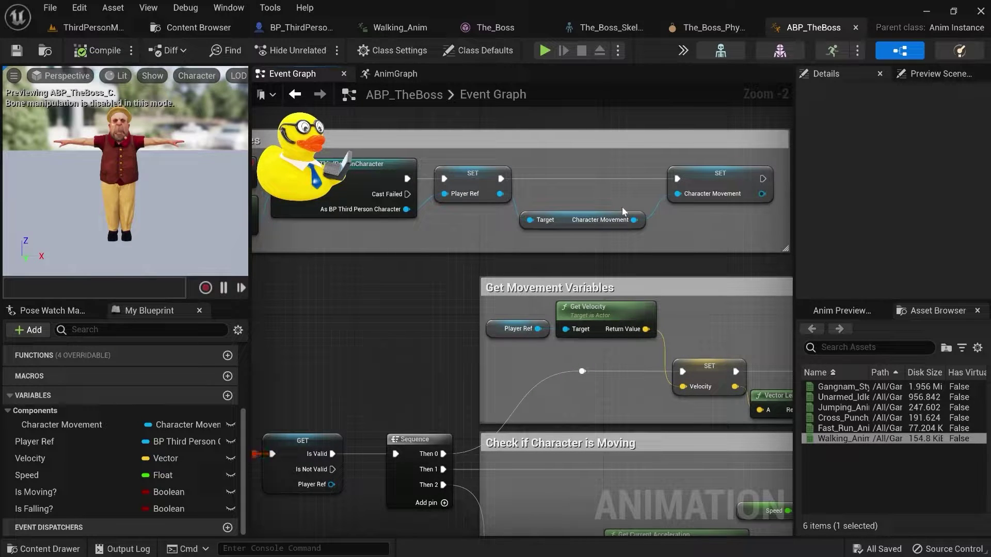
right_click_drag(500, 283, 668, 236)
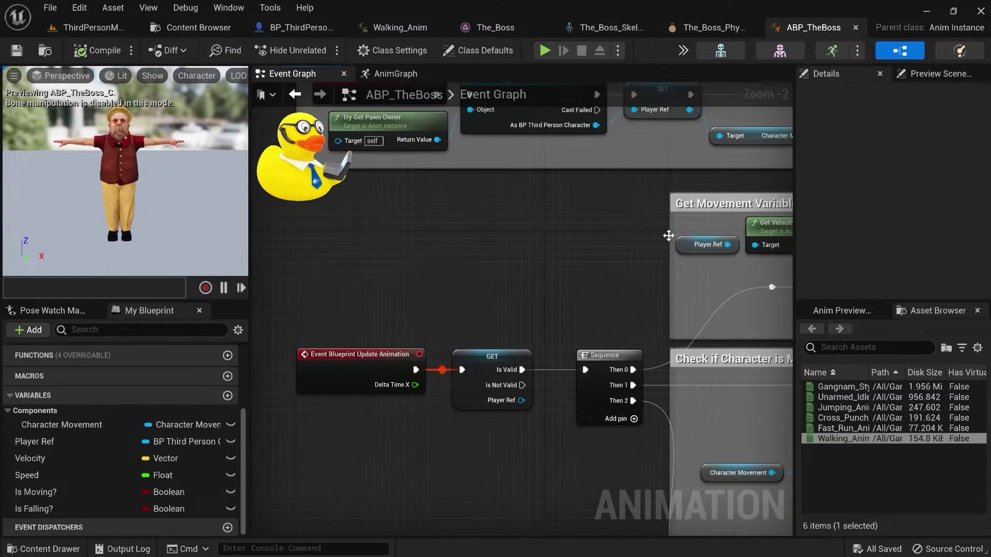
right_click_drag(449, 421, 452, 355)
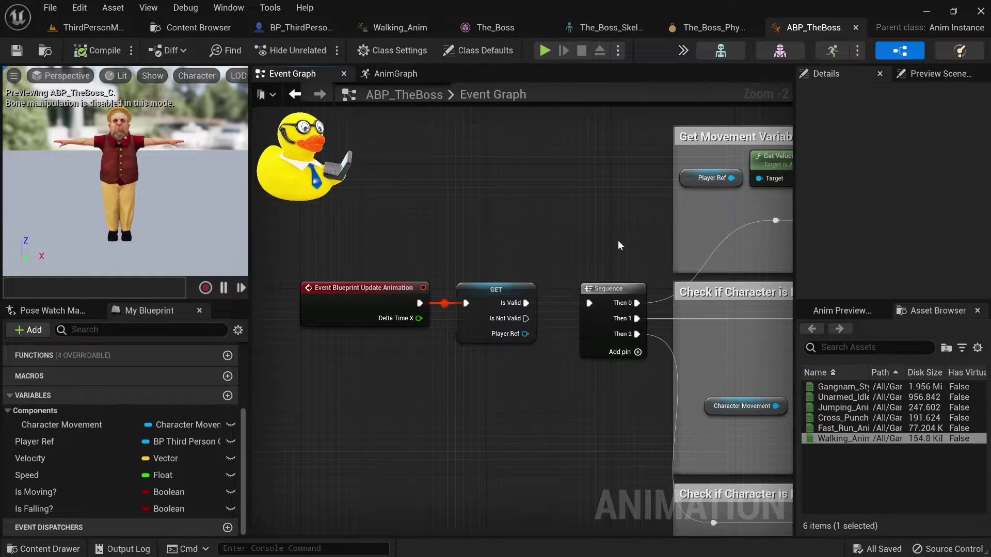
Step: Move the Vector Length XY node slightly away from Set Velocity, towards Set Speed, in the Get Movement Variables section
right_click_drag(625, 240, 266, 286)
scroll(603, 188, "down", 1)
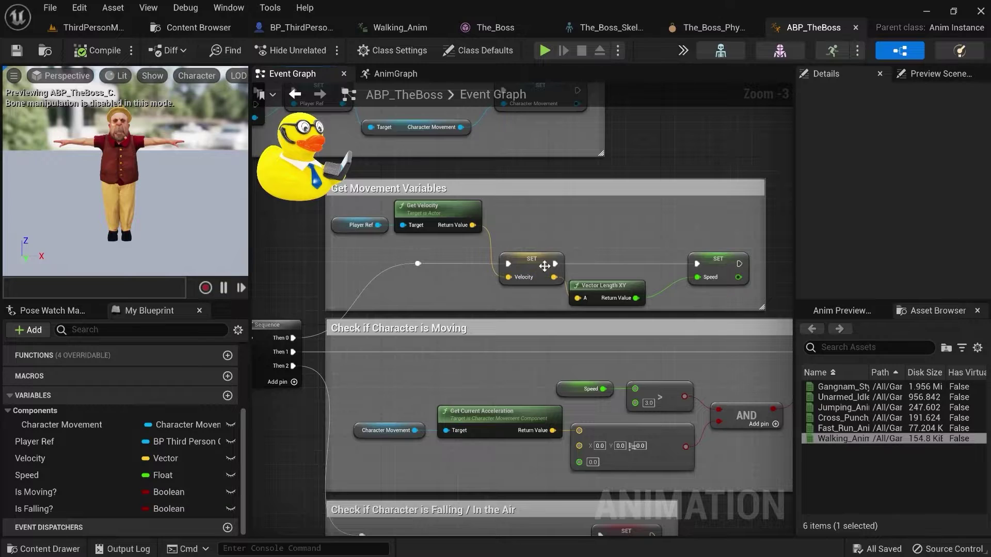
left_click_drag(599, 286, 615, 282)
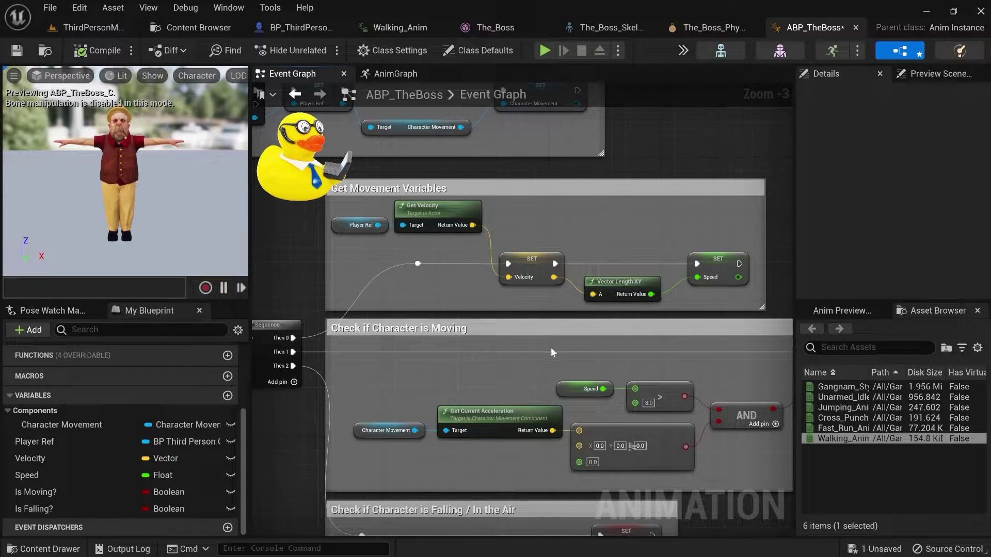
Step: Review the nodes in the Get Movement Variables, Check if Character is Moving and Check if Character is Falling / In the Air sections
right_click_drag(552, 351, 517, 222)
right_click_drag(478, 121, 498, 190)
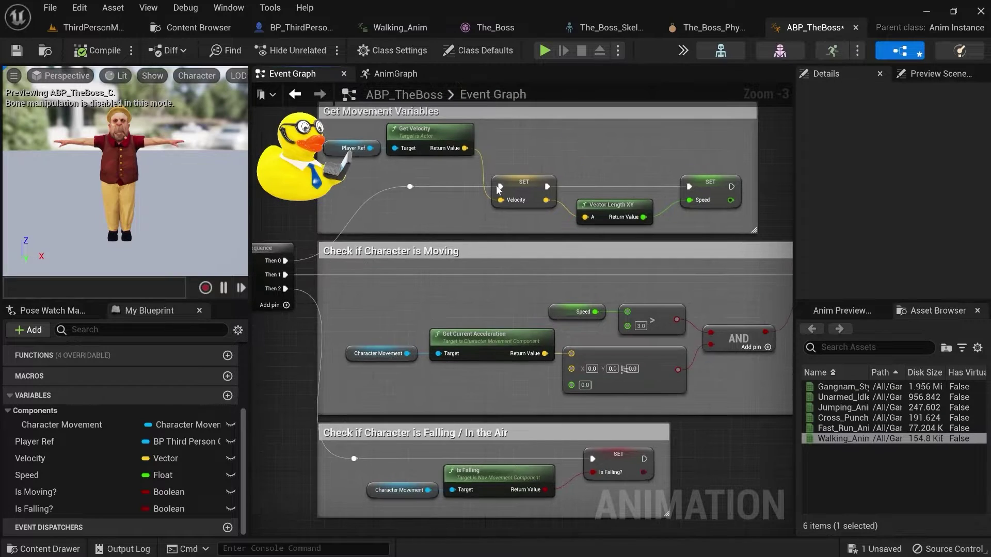
right_click_drag(664, 197, 649, 306)
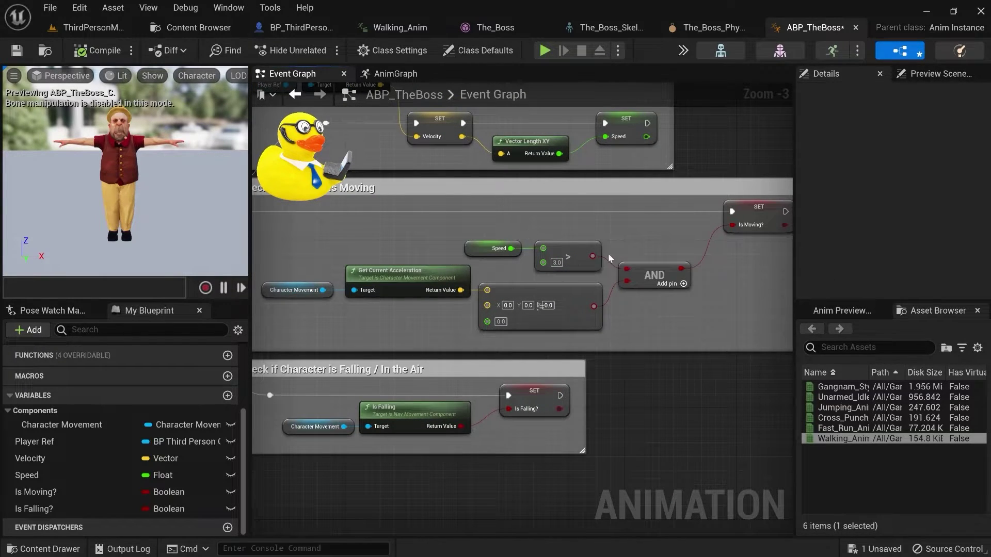
right_click_drag(533, 316, 605, 298)
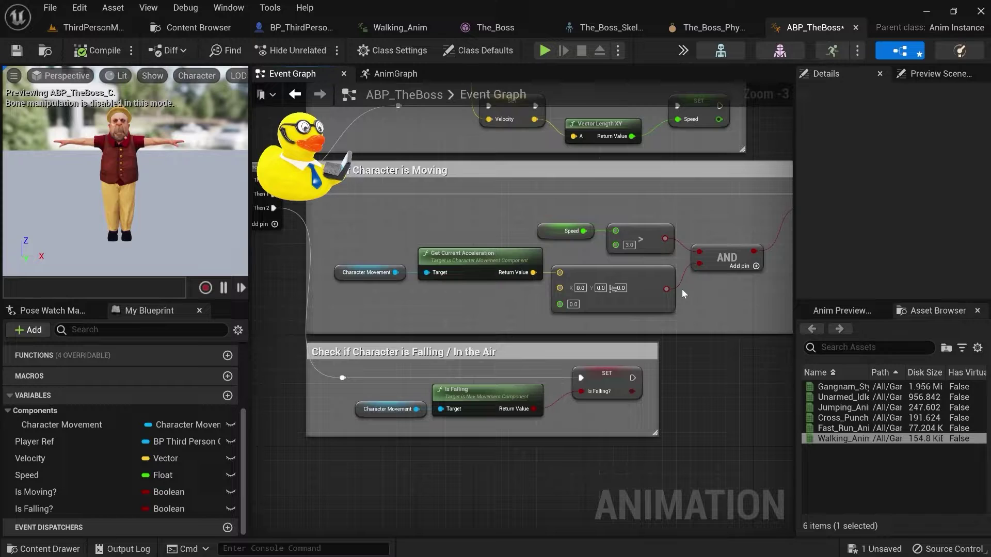
right_click_drag(682, 289, 573, 291)
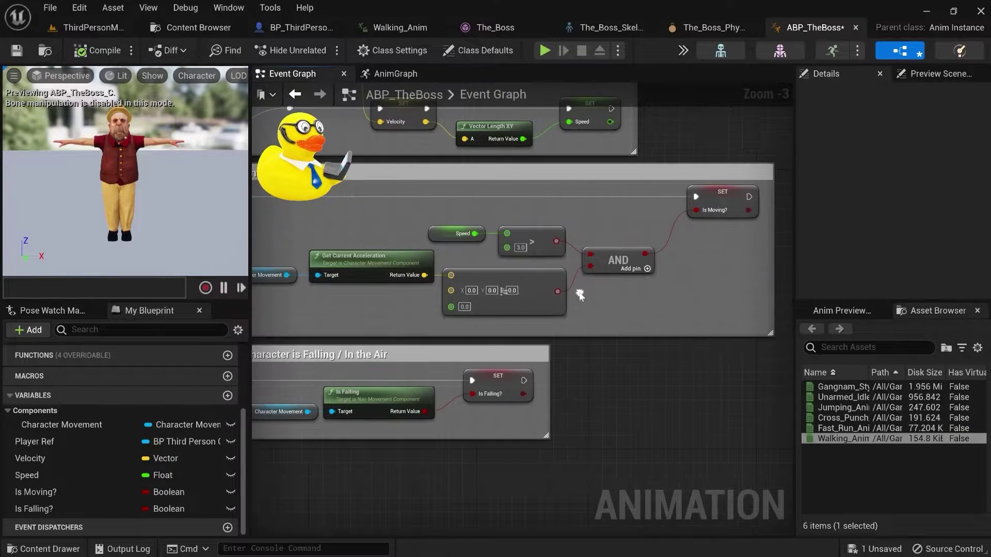
right_click_drag(674, 273, 789, 269)
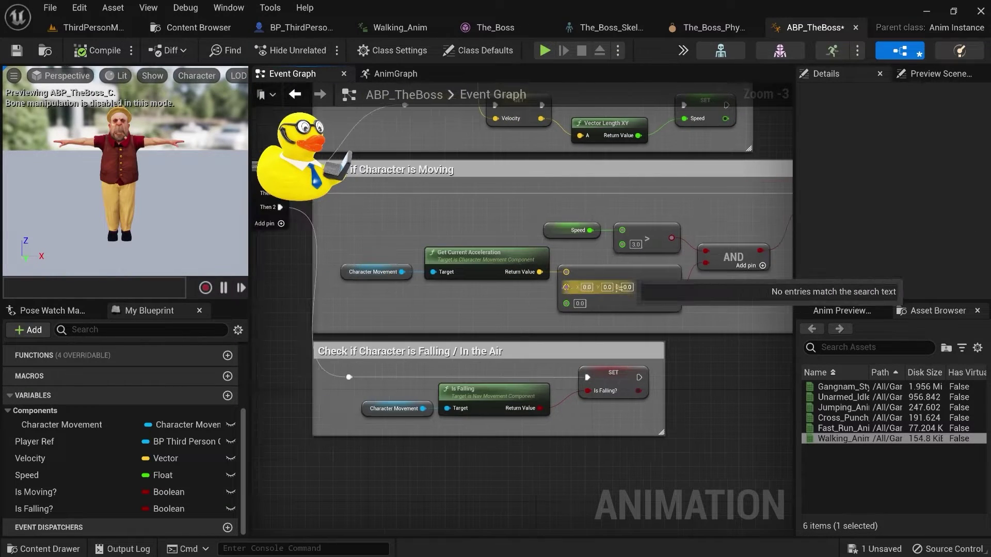
right_click_drag(450, 352, 472, 276)
scroll(472, 276, "up", 1)
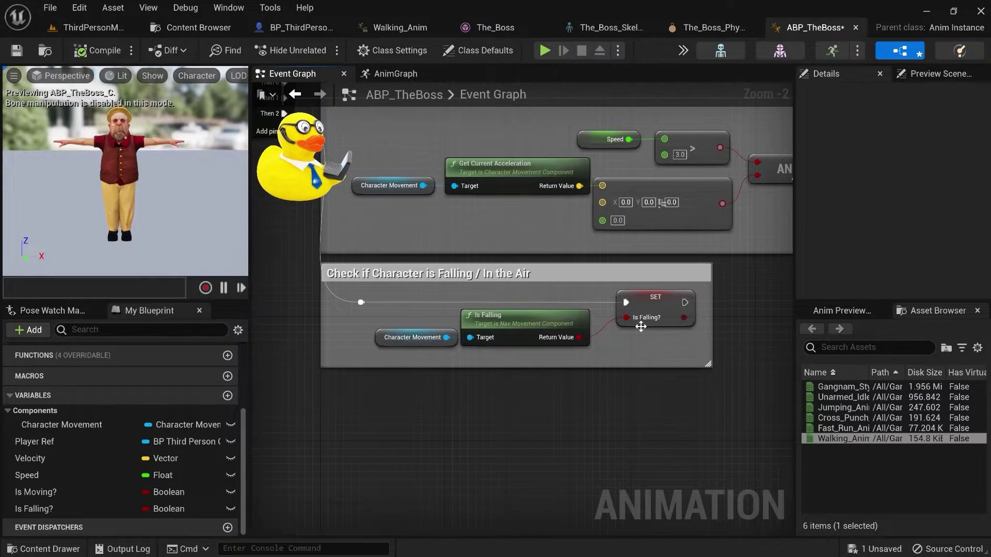
right_click_drag(725, 342, 672, 365)
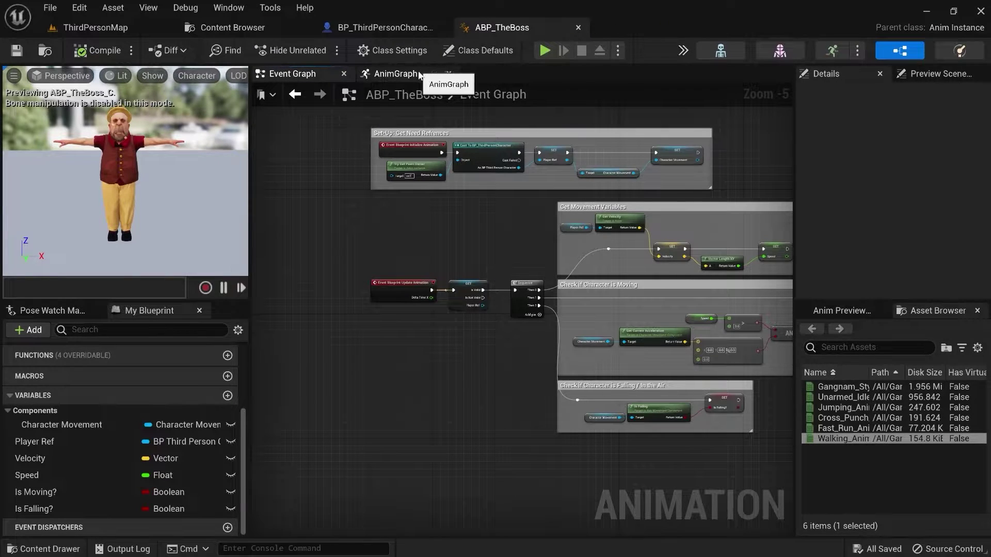
Step: Open the AnimGraph and add a new State Machine node beside the Output Pose
left_click(397, 75)
right_click_drag(518, 314, 555, 295)
right_click_drag(430, 261, 443, 260)
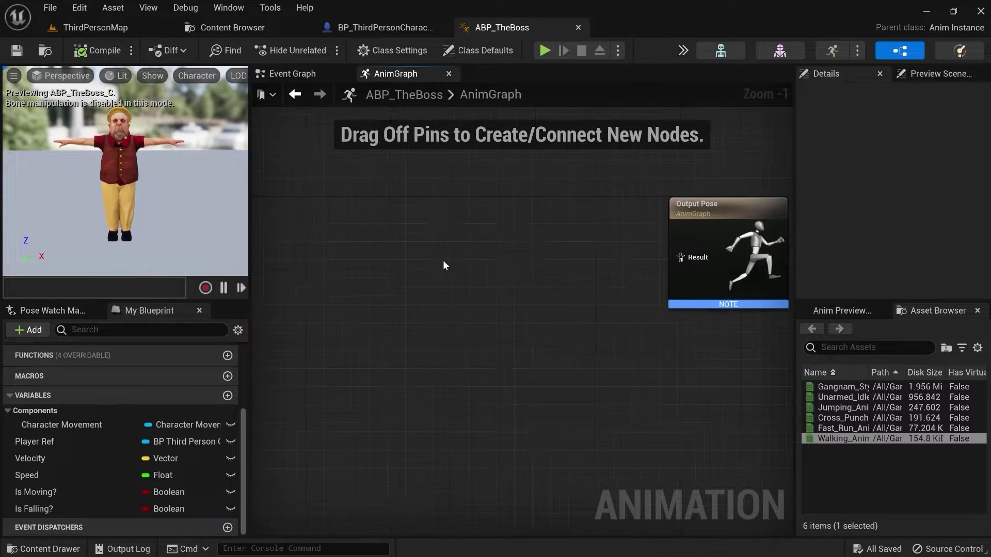
right_click(426, 260)
type("machine")
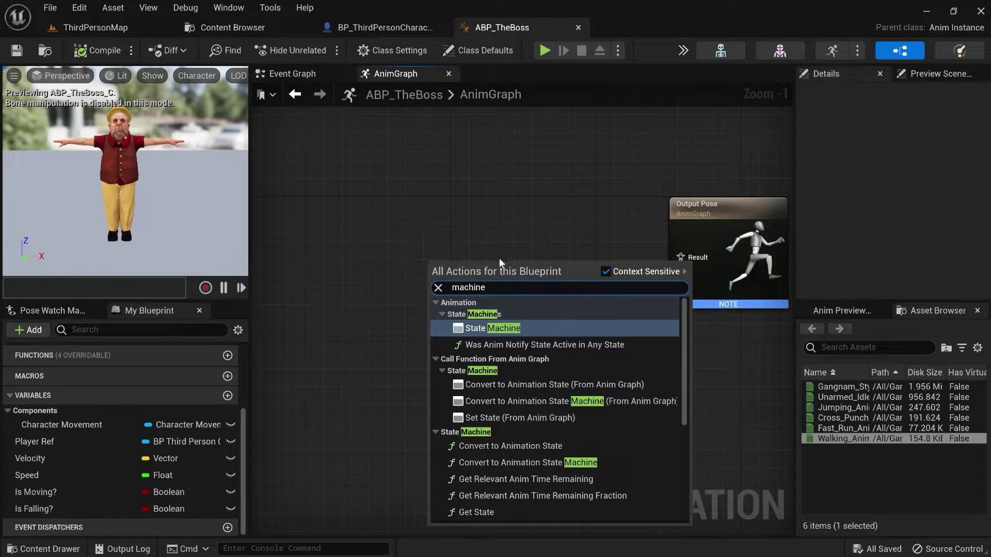
left_click(513, 326)
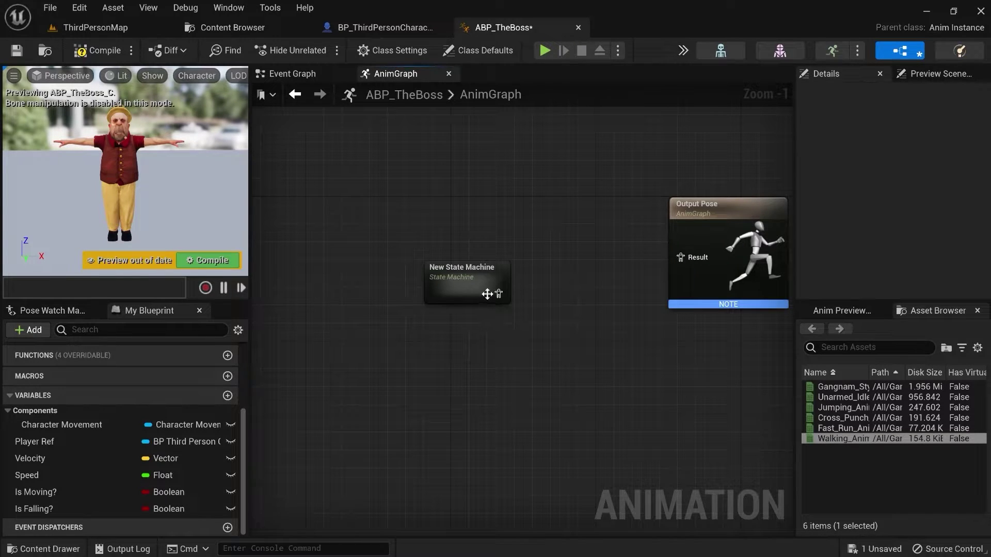
Step: Move the new state machine node farther from the Output Pose and rename it The Boss Machine
left_click_drag(479, 293, 412, 243)
right_click(411, 243)
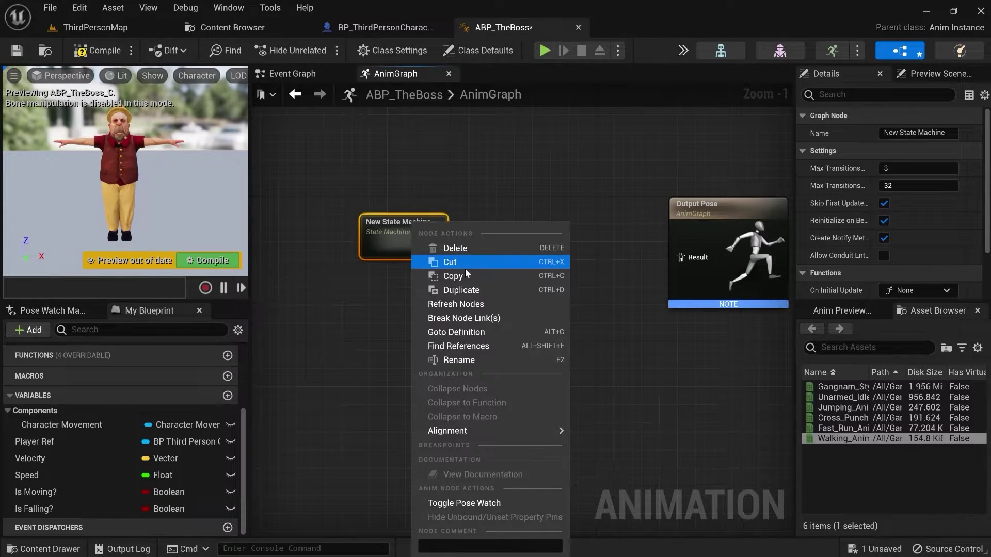
left_click(891, 138)
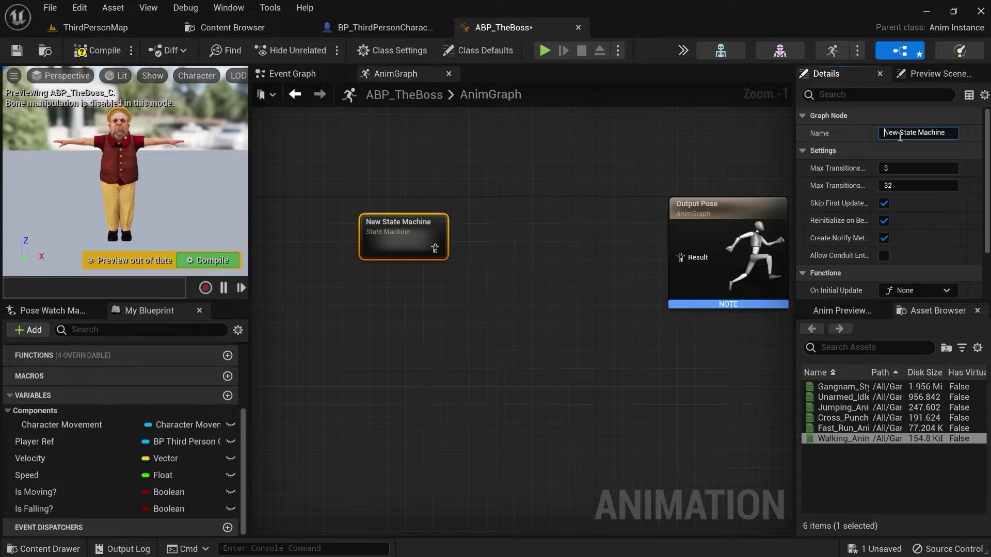
type("A")
key("ctrl+a")
type("The")
left_click(541, 214)
right_click_drag(546, 223, 504, 229)
scroll(503, 230, "up", 1)
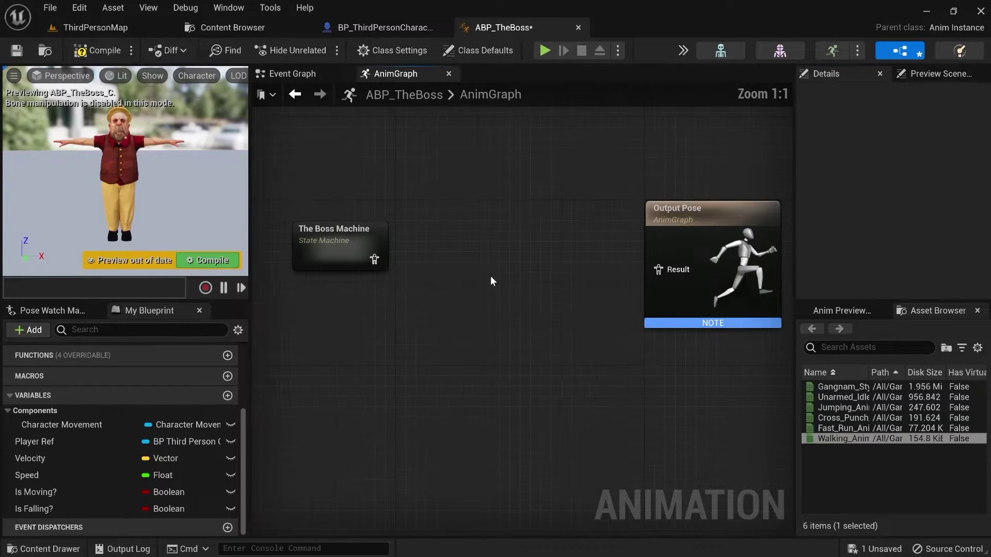
Step: Add a Slot 'DefaultSlot' node fed by The Boss Machine and connect its output to the Output Pose result
right_click_drag(490, 277, 476, 277)
left_click_drag(359, 259, 422, 266)
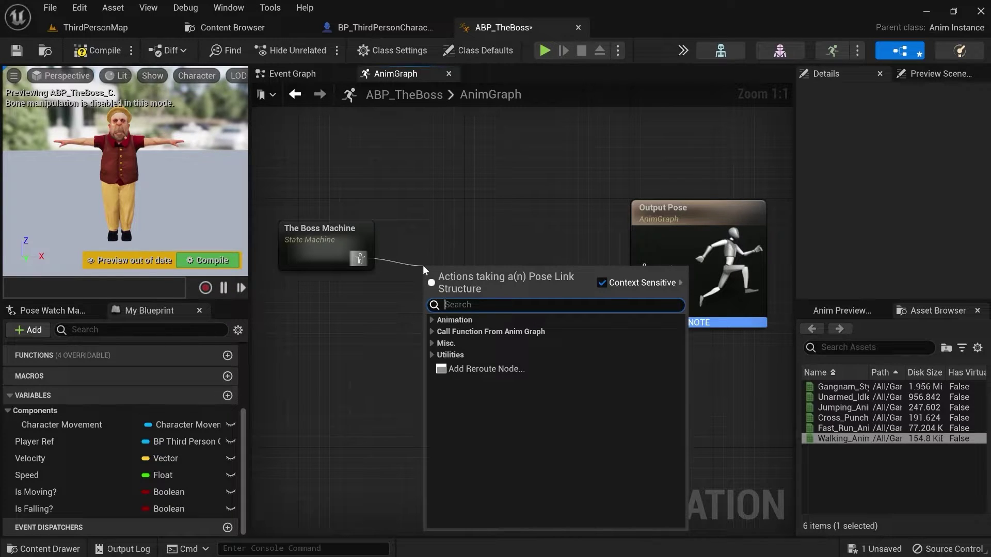
type("def")
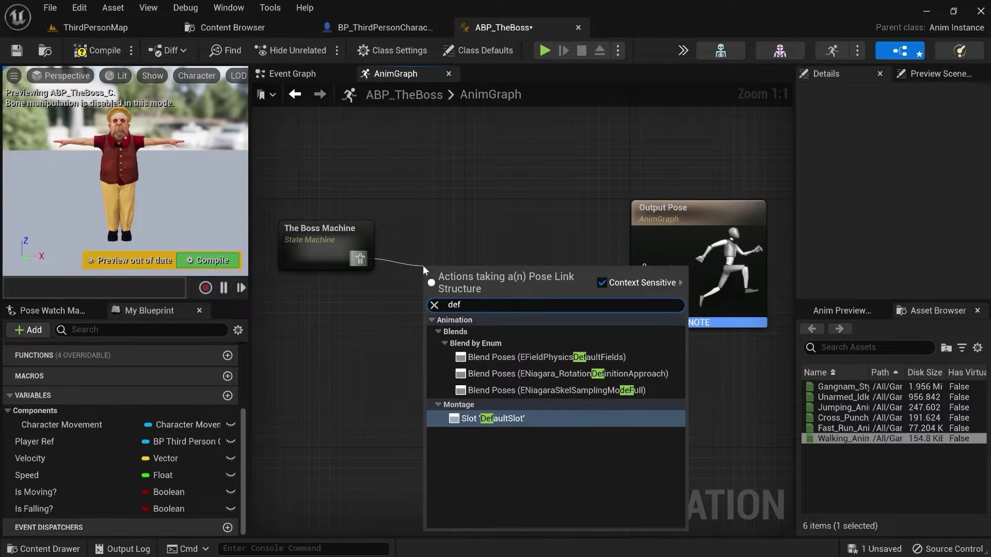
left_click(492, 419)
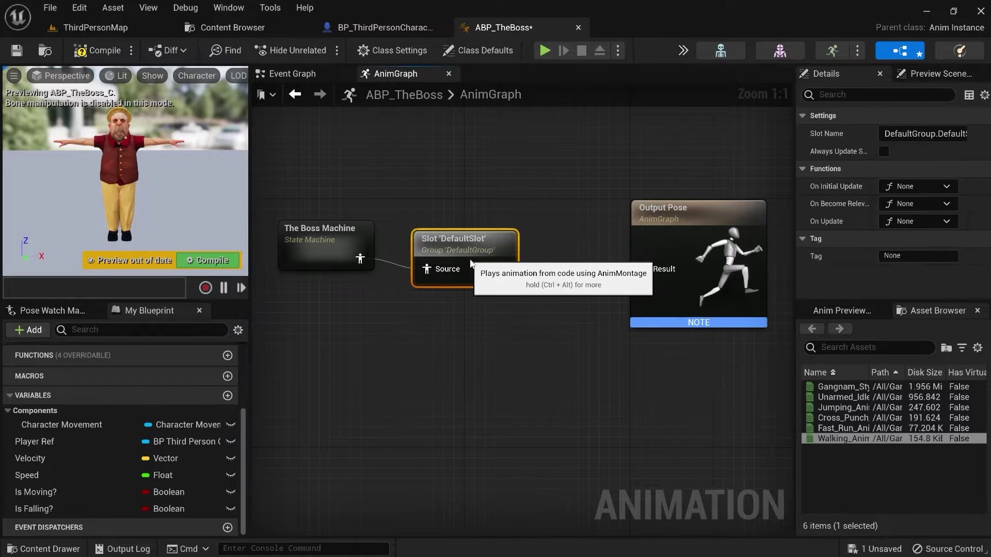
left_click_drag(471, 263, 643, 269)
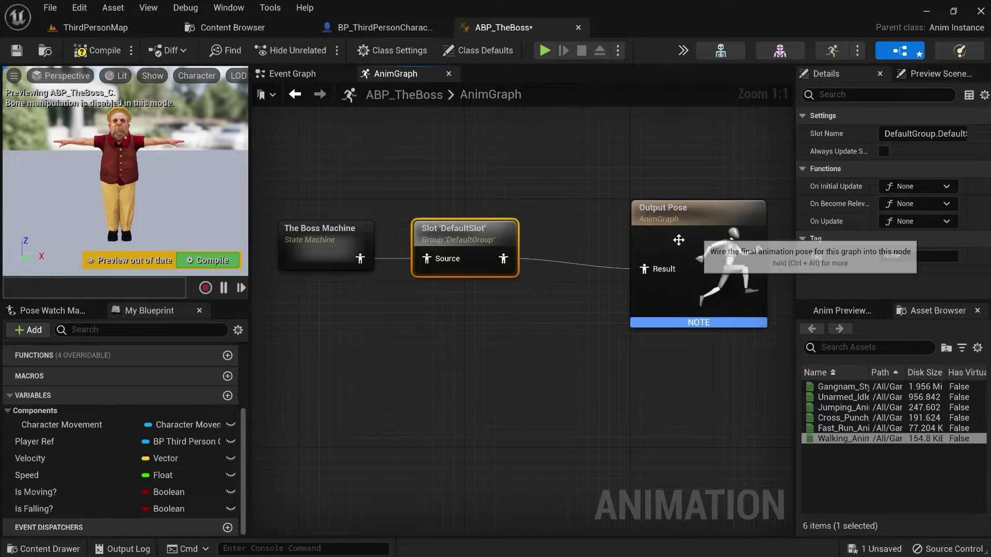
Step: Move The Boss Machine and DefaultSlot nodes together closer to the Output Pose
left_click(360, 232, "ctrl")
left_click_drag(484, 248, 547, 262)
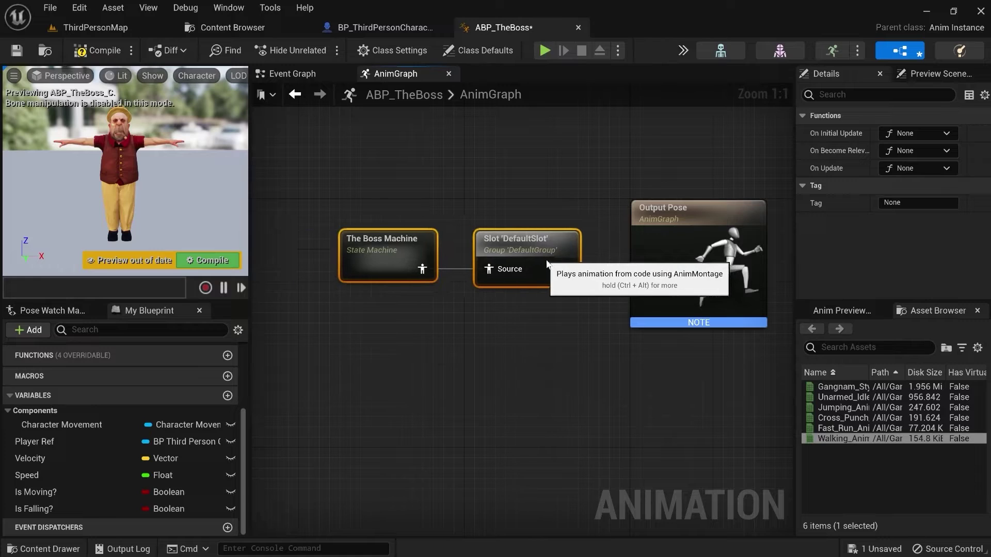
left_click(571, 329)
right_click_drag(342, 244, 405, 245)
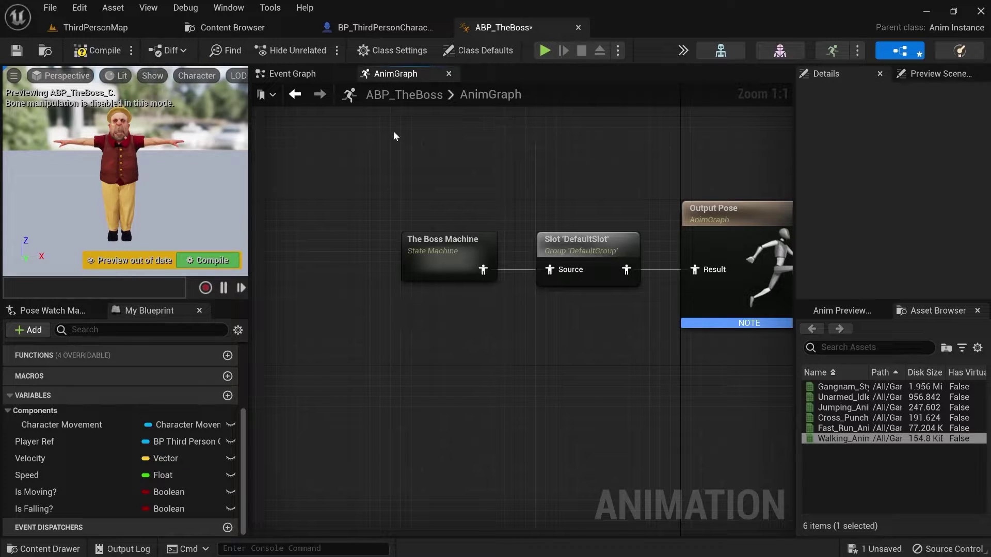
Step: Play-test ThirdPersonMap by moving the character around, stop the session, and return to ABP_TheBoss
left_click(134, 27)
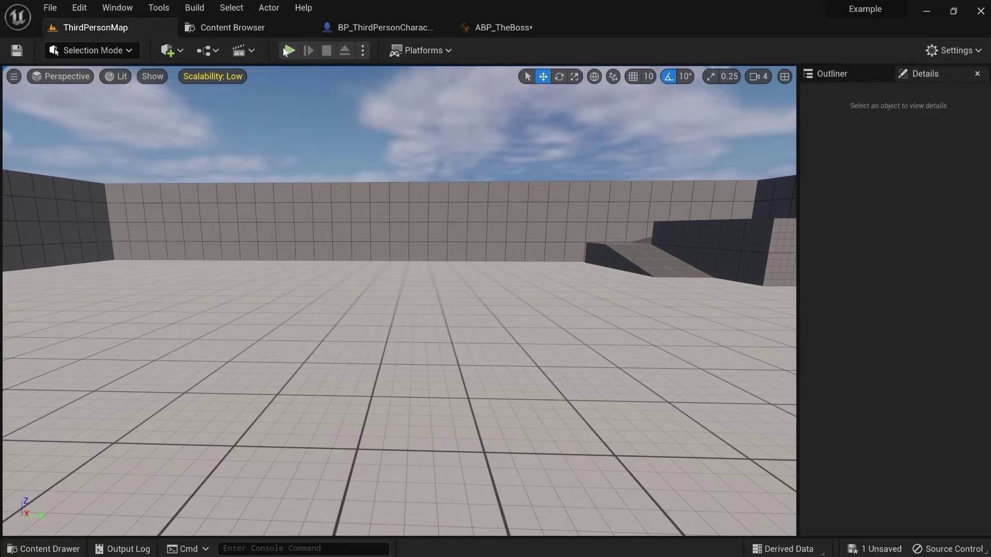
left_click(288, 50)
key("w")
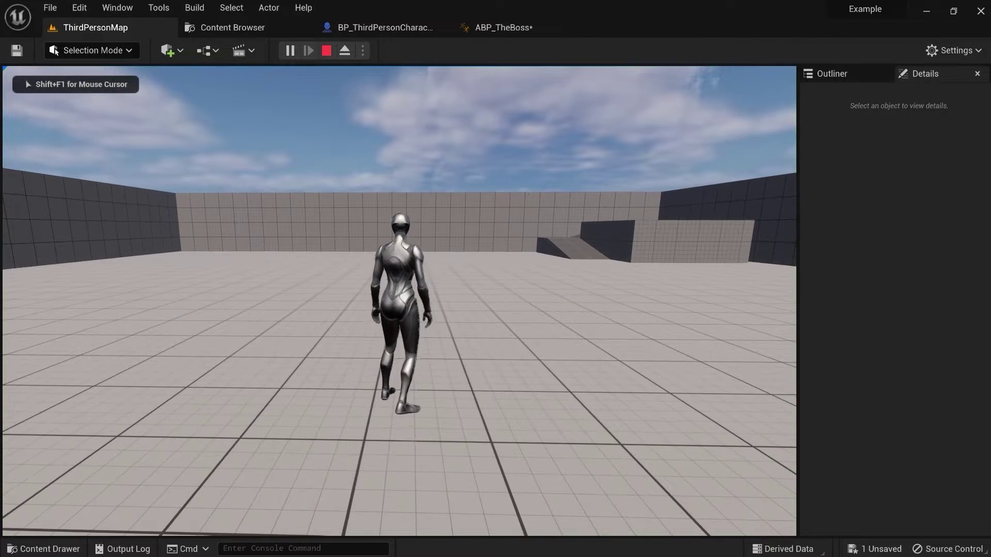
key("w")
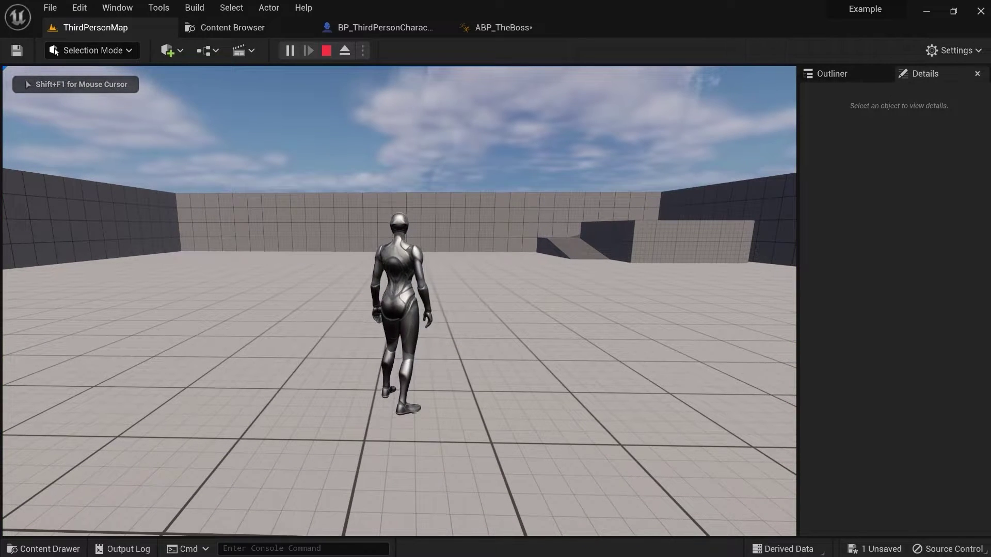
key("s")
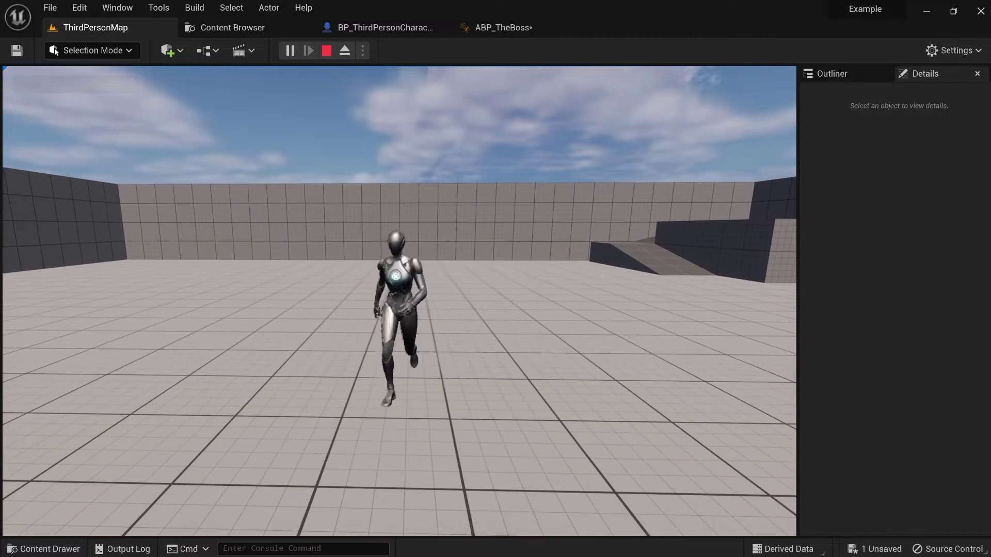
key("d")
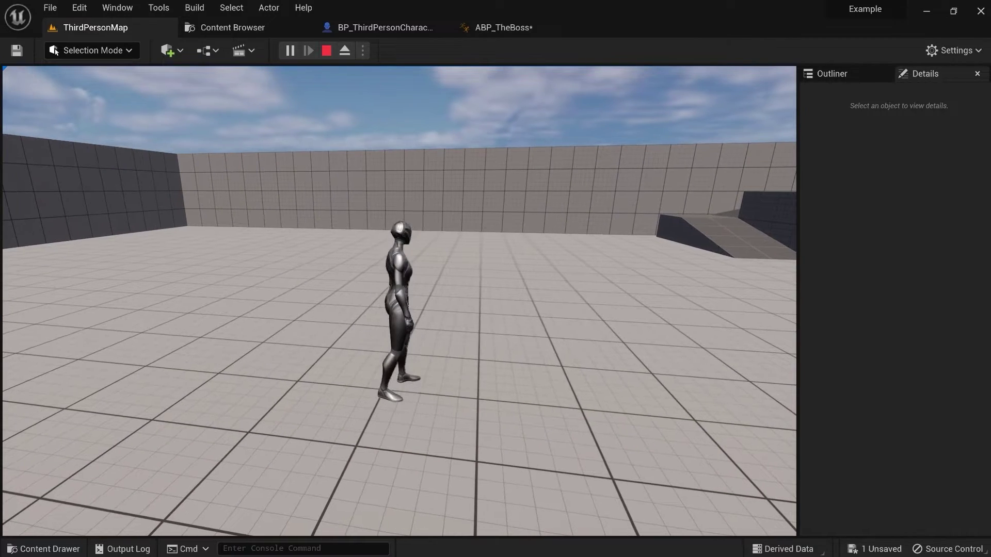
key("Escape")
left_click(503, 27)
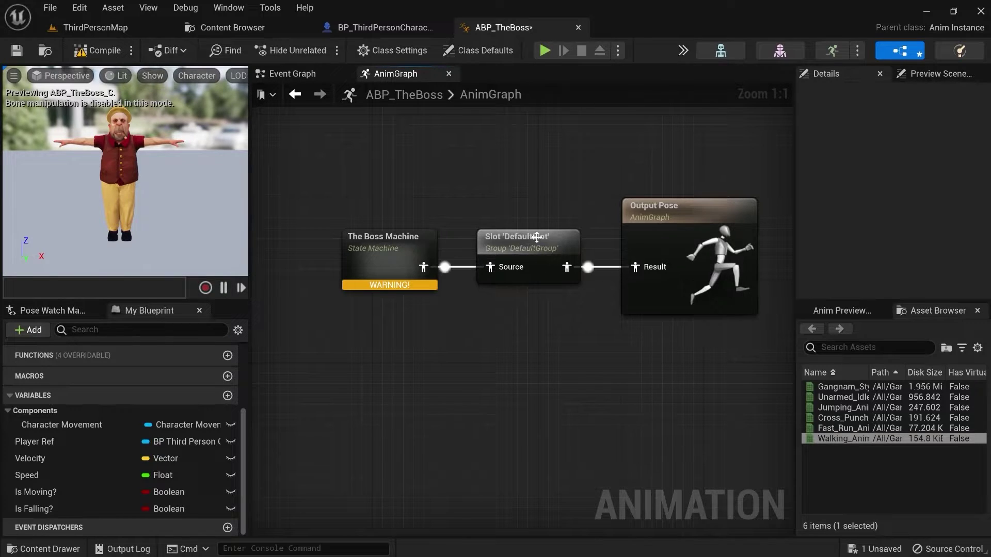
Step: Examine the chain from The Boss Machine through the DefaultSlot node to the Output Pose
left_click(513, 235)
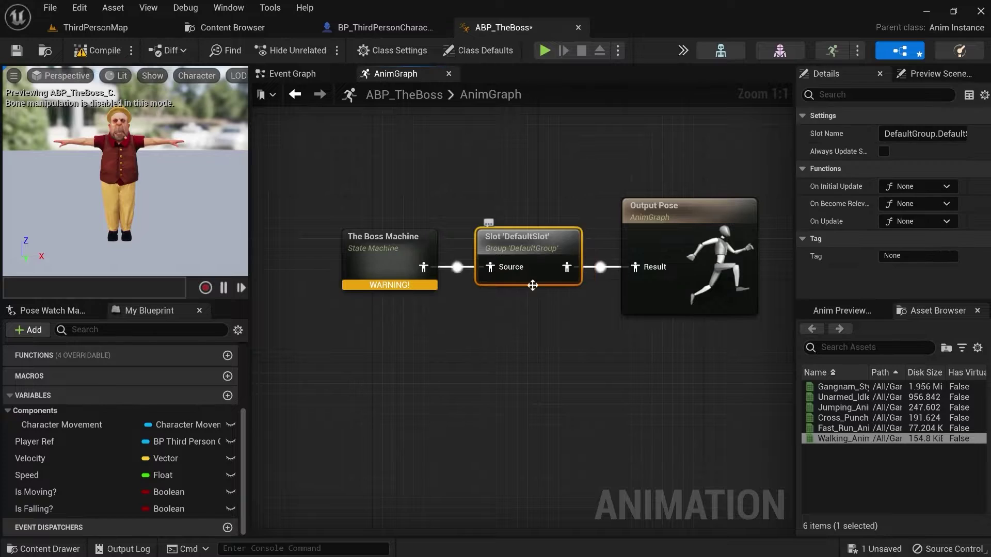
left_click(376, 261)
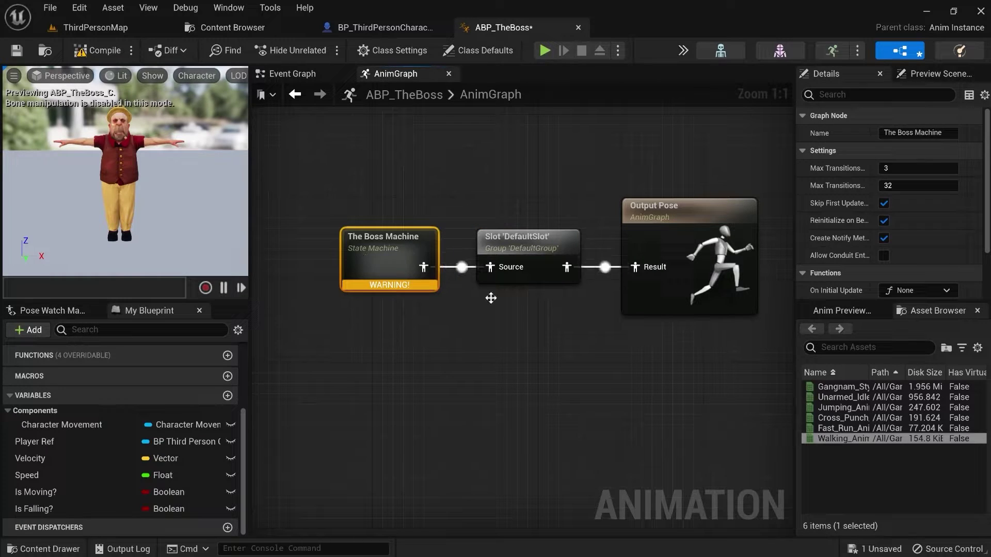
left_click(519, 238)
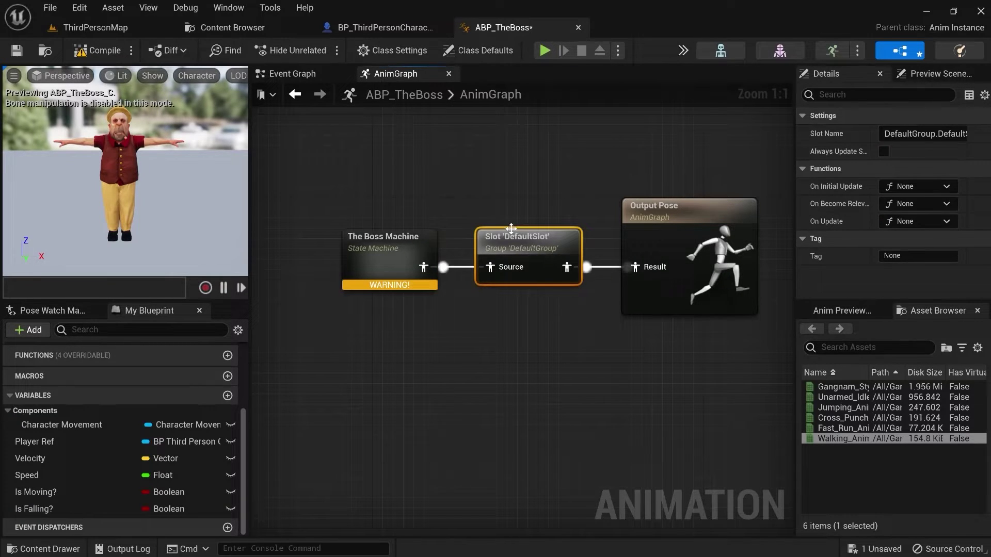
left_click(531, 199)
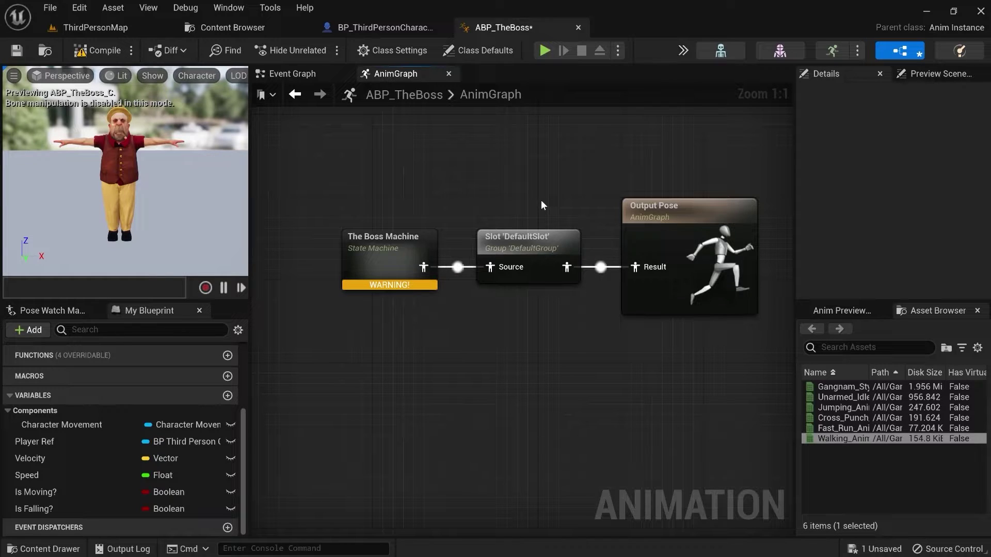
left_click(547, 243)
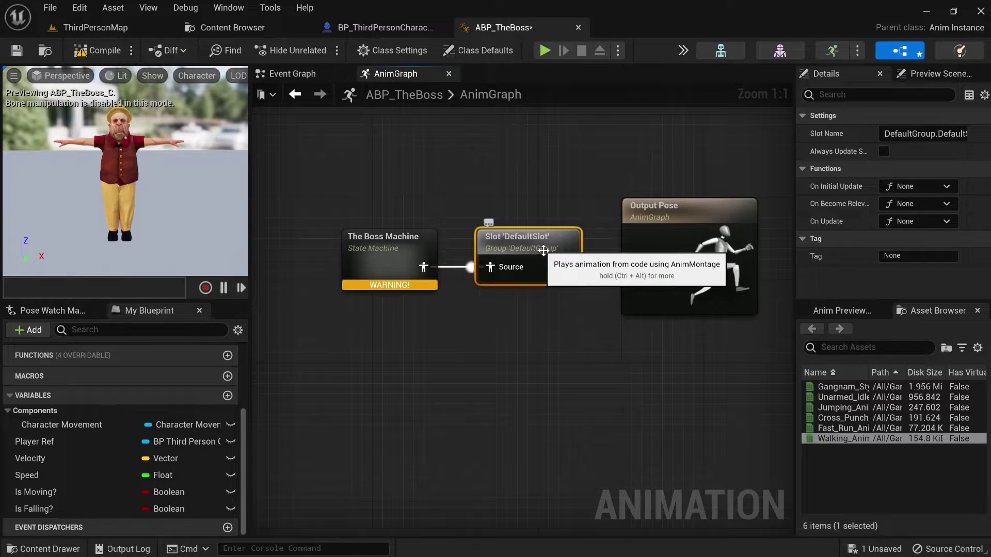
left_click(534, 218)
right_click_drag(546, 210, 516, 195)
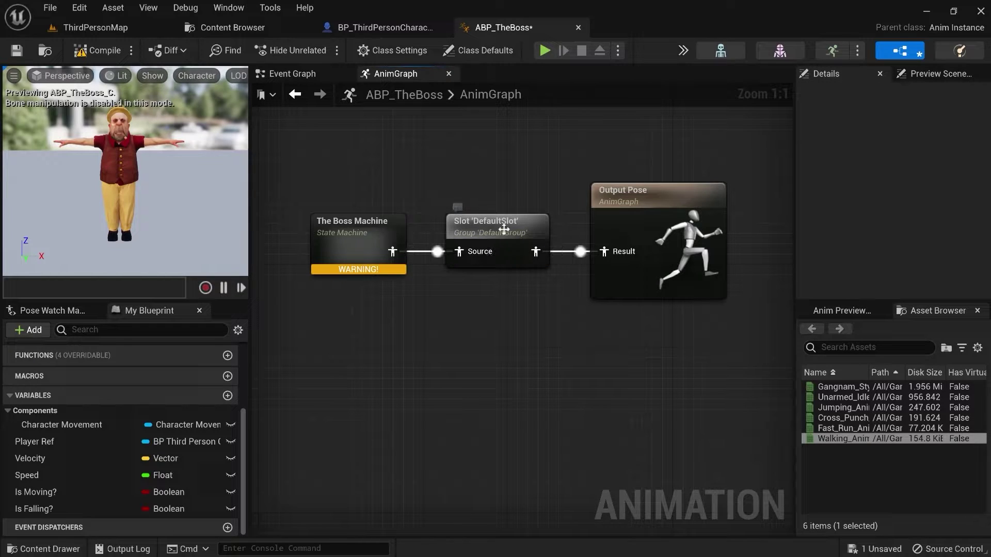
mouse_move(563, 274)
right_mouse_down()
mouse_move(568, 309)
mouse_move(551, 286)
right_mouse_up()
Step: Inside The Boss Machine, add a state named Idle connected from the Entry node
double_click(421, 242)
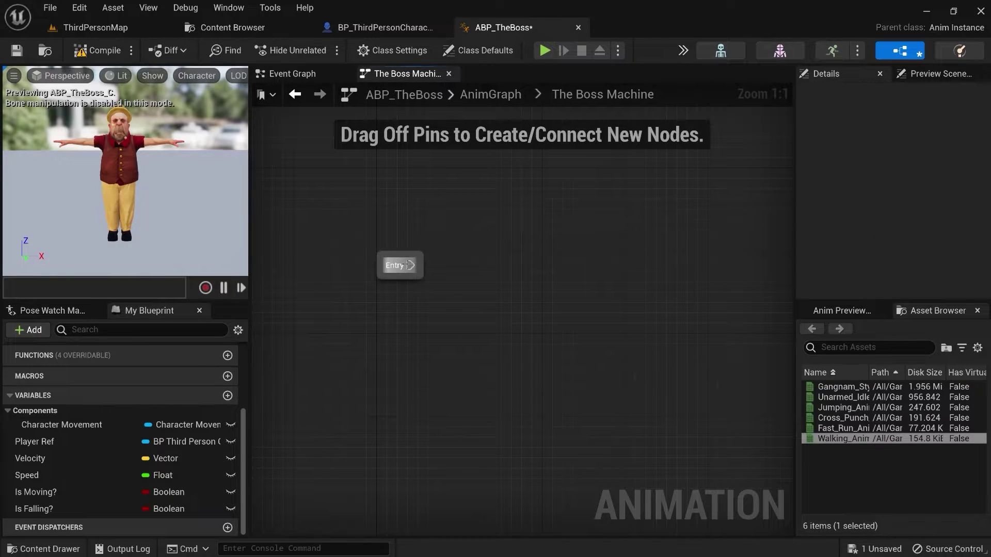
left_click_drag(410, 265, 521, 262)
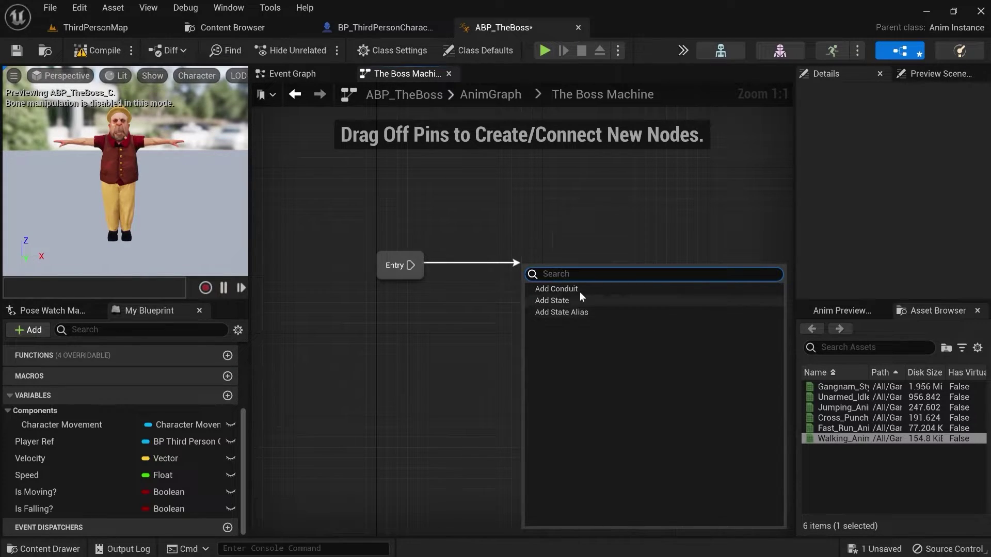
left_click(540, 300)
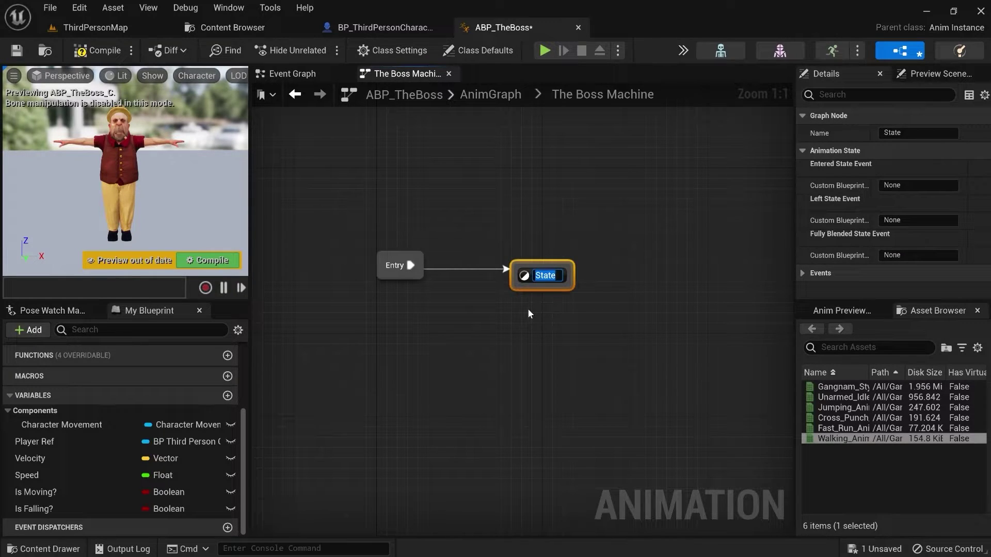
type("Idle")
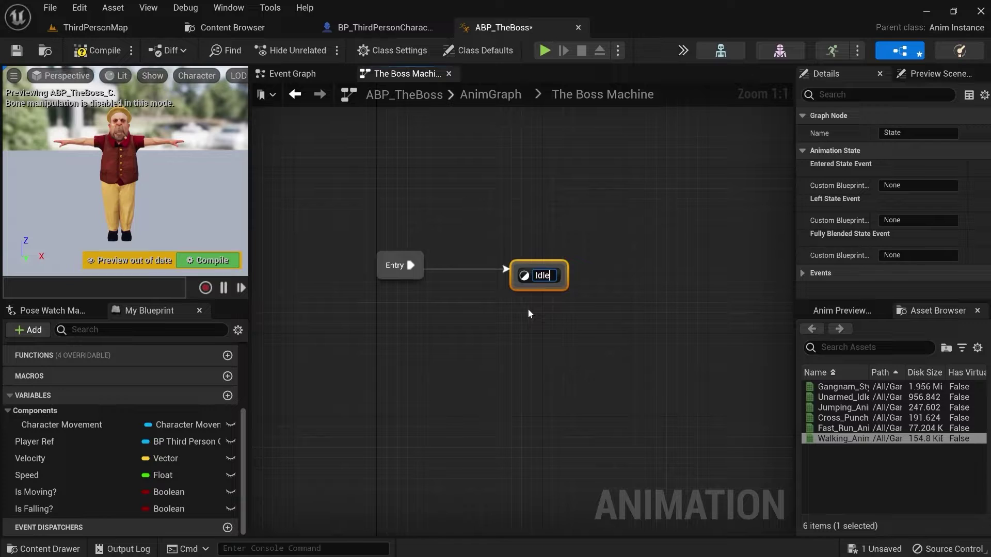
key("Return")
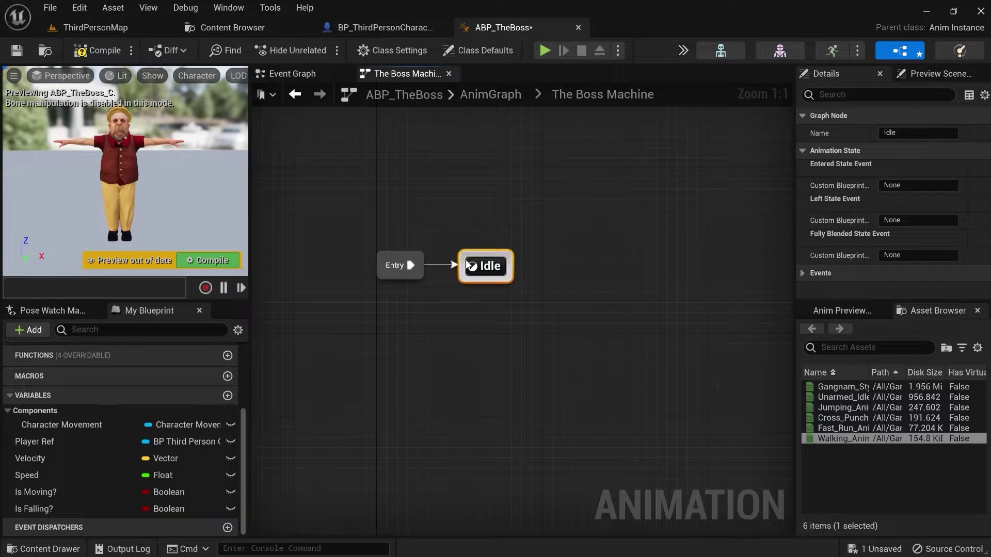
Step: View the inside of the Idle state, go back up to the AnimGraph, and reopen The Boss Machine
double_click(481, 269)
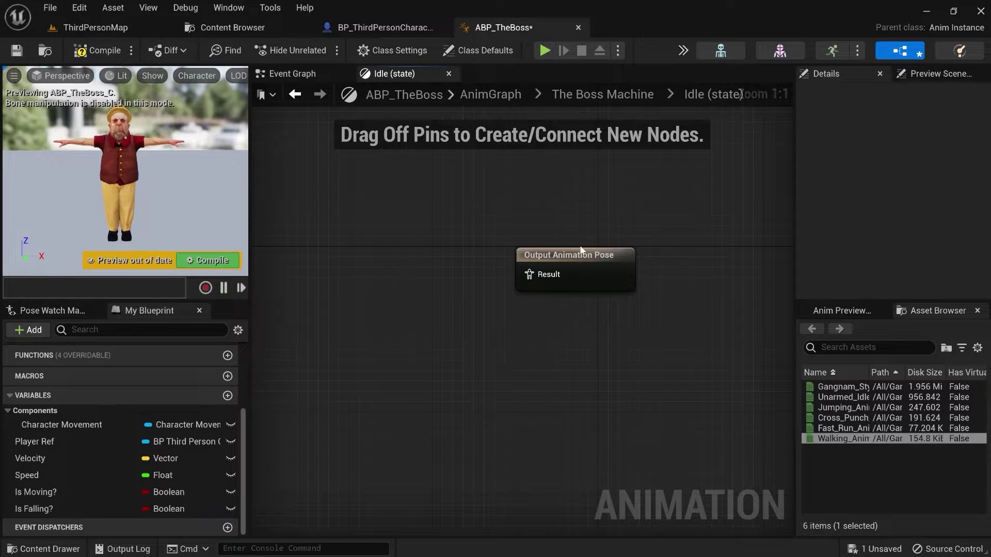
left_click(485, 94)
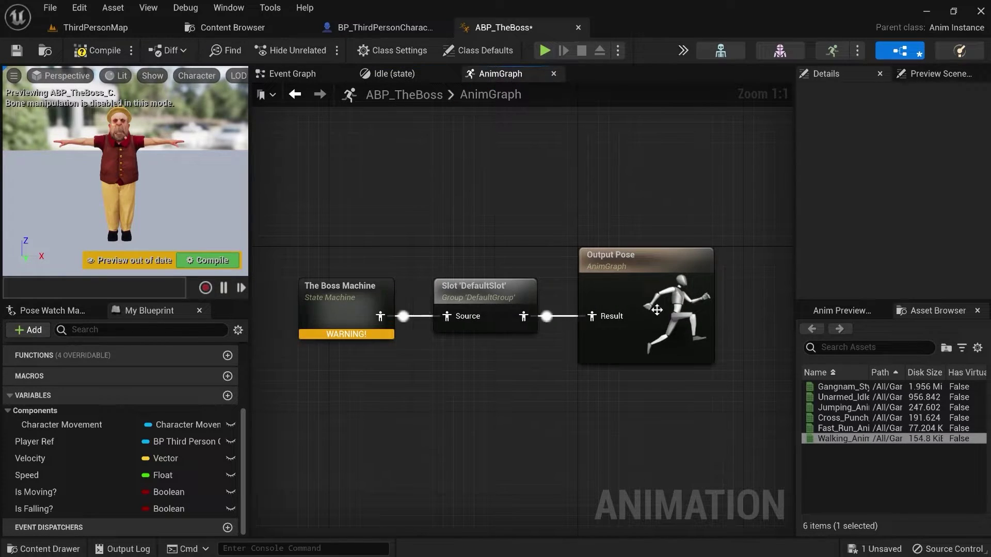
double_click(339, 305)
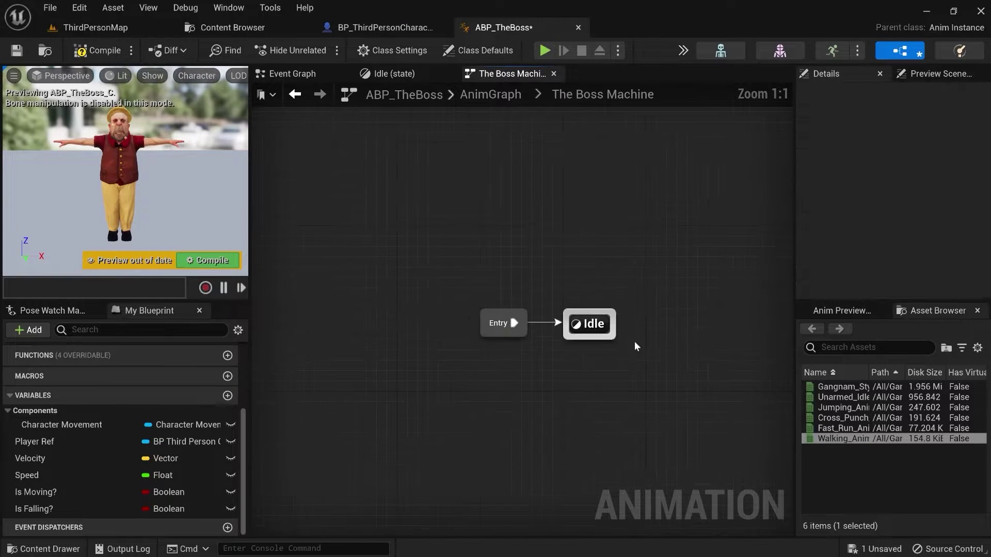
Step: In the Idle state, add the Unarmed_Idle_01_Anim sequence player and connect it to the Output Animation Pose
double_click(594, 325)
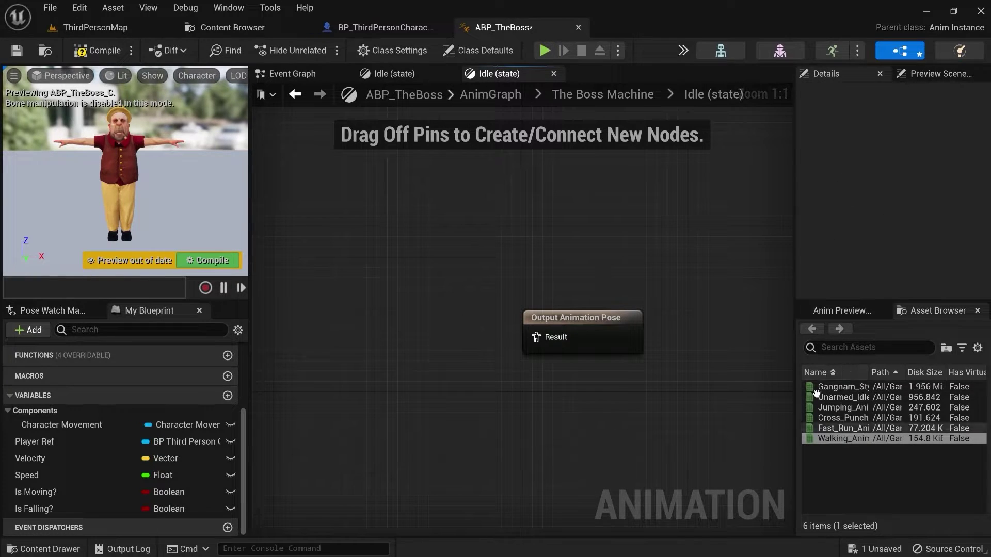
left_click_drag(841, 397, 336, 281)
left_click_drag(395, 324, 387, 355)
left_click_drag(444, 337, 552, 339)
left_click(305, 259)
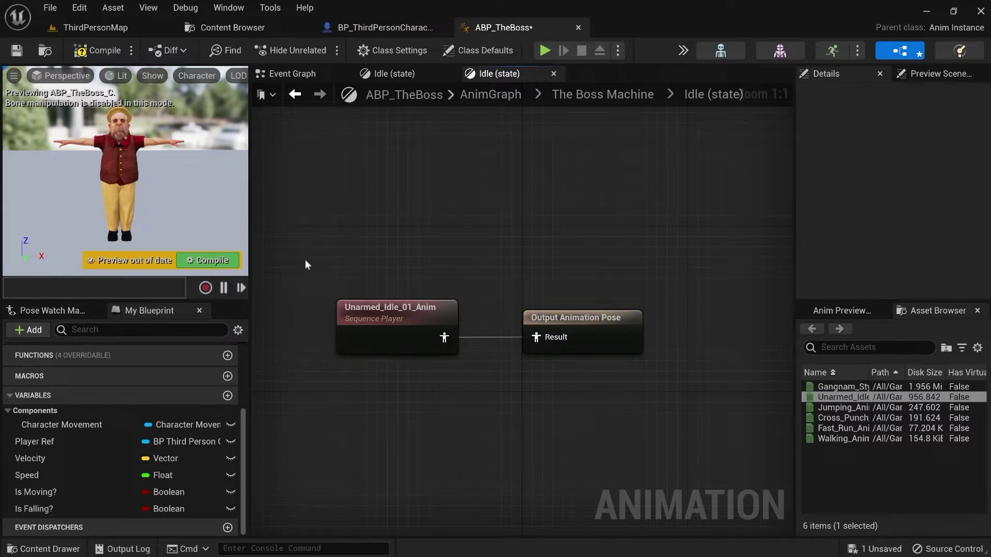
Step: Compile the animation blueprint, check the idle preview, and return to The Boss Machine graph
left_click(208, 260)
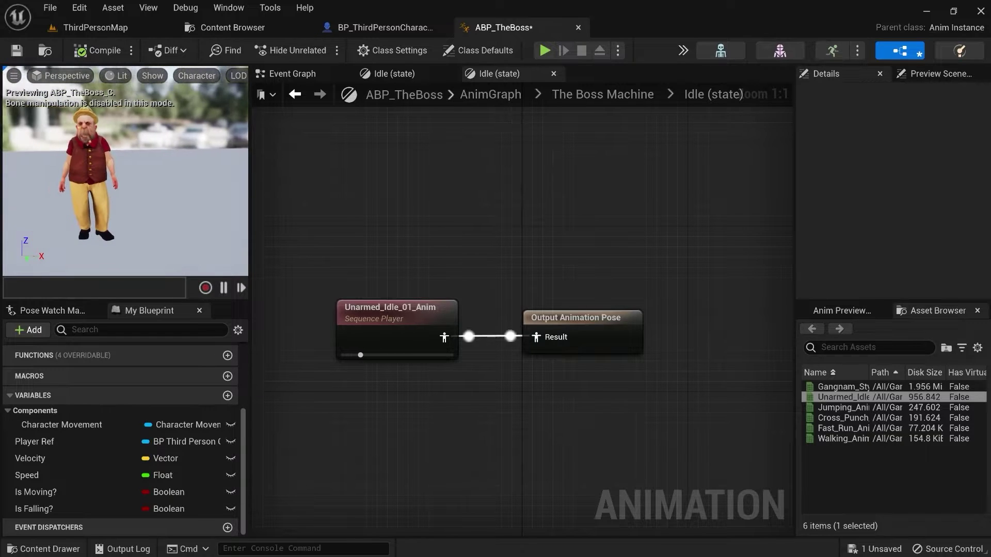
mouse_move(129, 200)
left_mouse_down("alt")
mouse_move(31, 197)
mouse_move(142, 195)
left_mouse_up("alt")
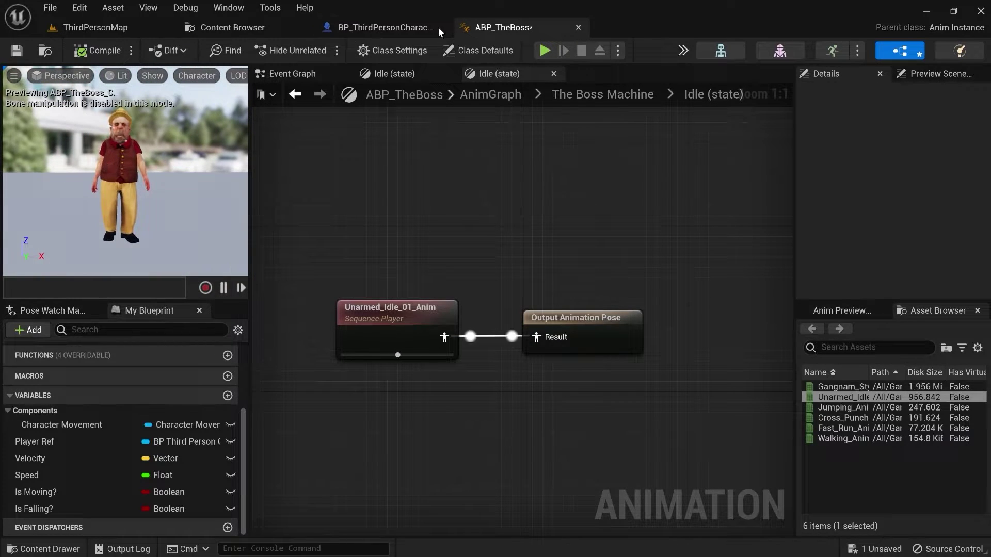
left_click(602, 94)
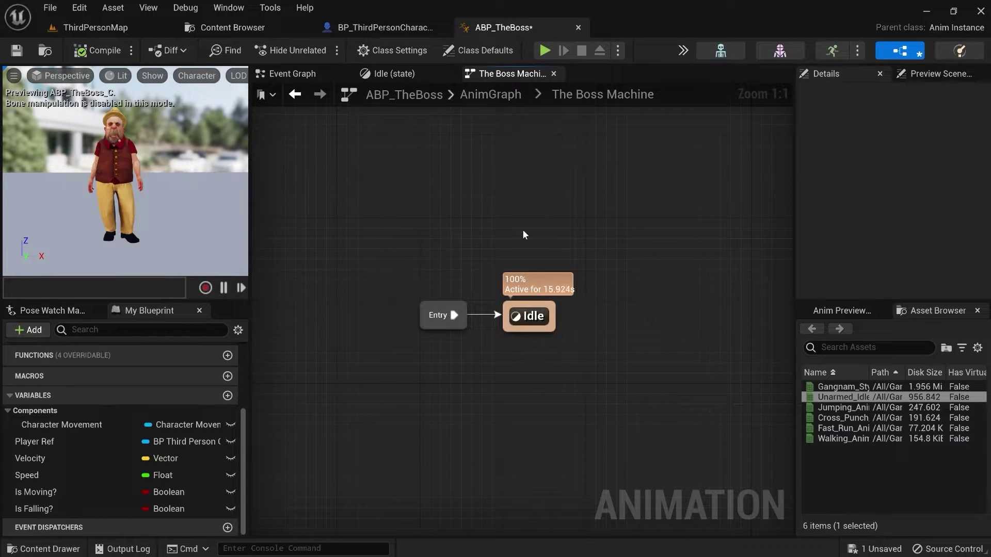
right_click_drag(590, 299, 549, 290)
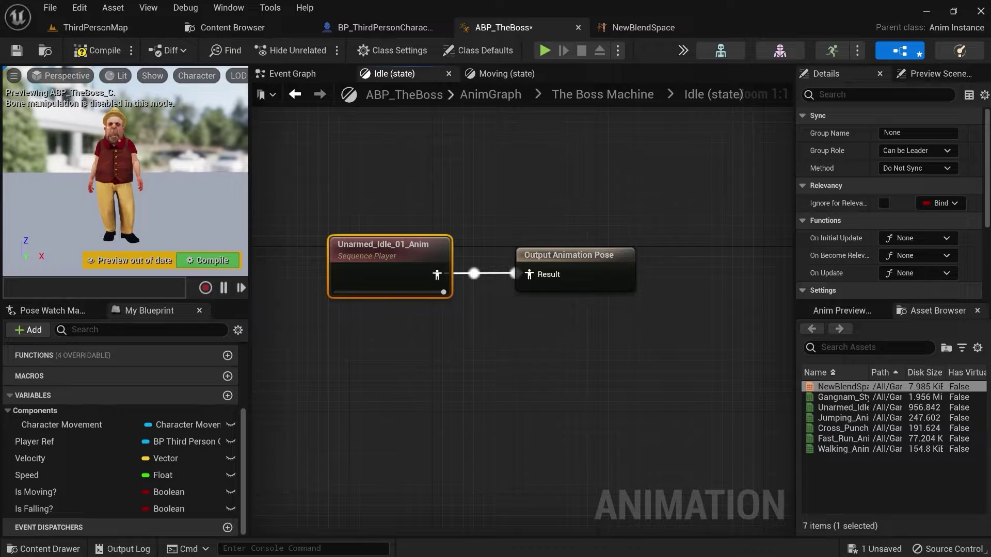
Step: Enable Loop Animation on the Unarmed_Idle_01_Anim sequence player in the Idle state and compile the animation blueprint
left_click(413, 239)
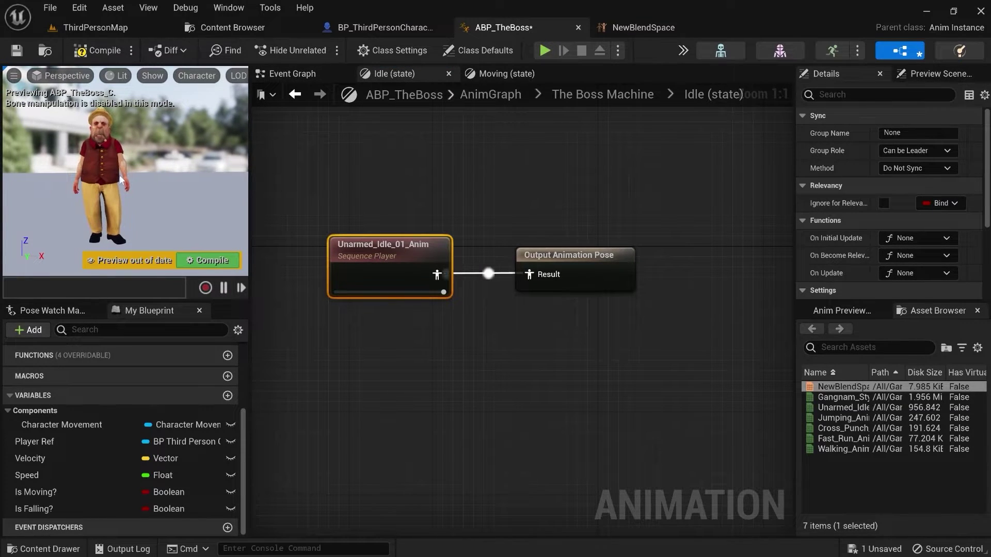
left_click(185, 260)
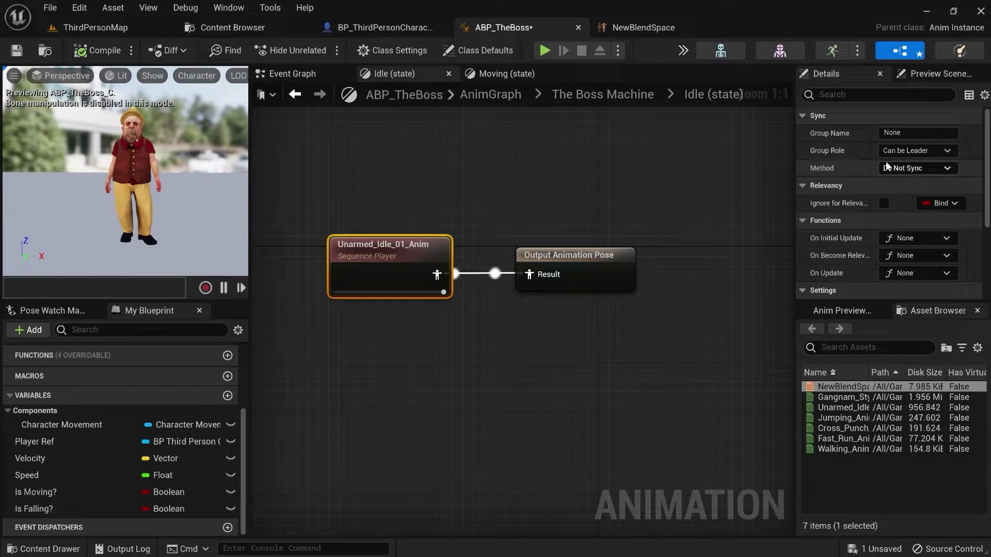
scroll(894, 194, "down", 5)
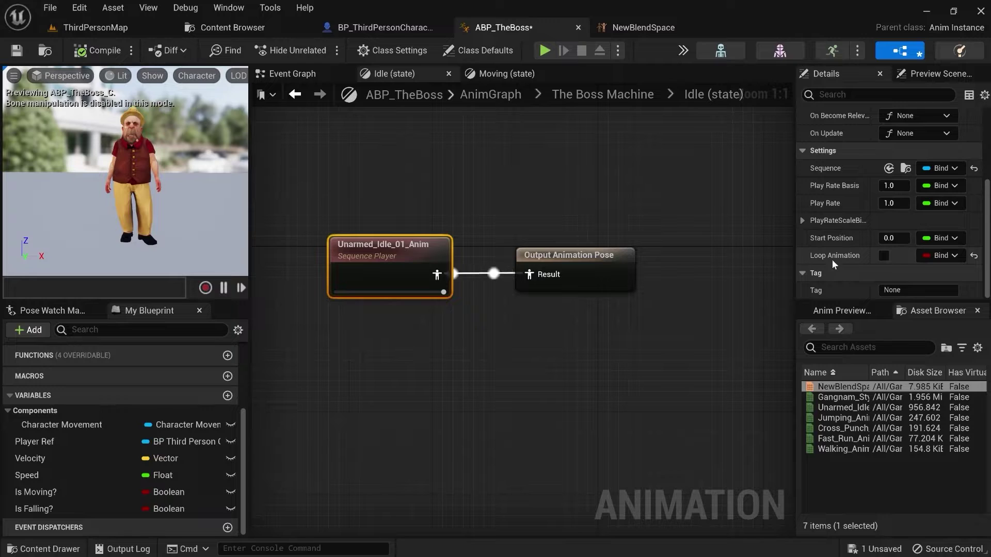
left_click(884, 256)
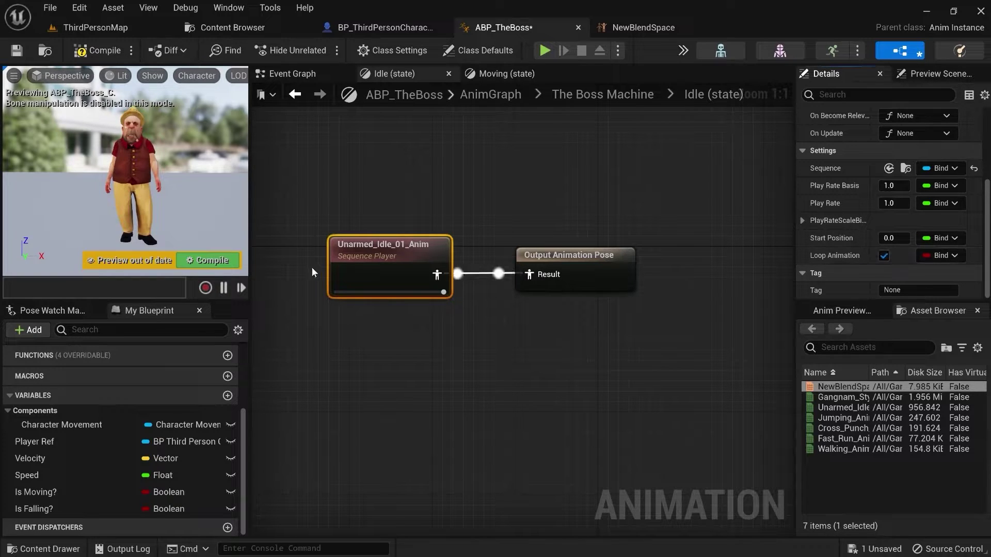
left_click(237, 261)
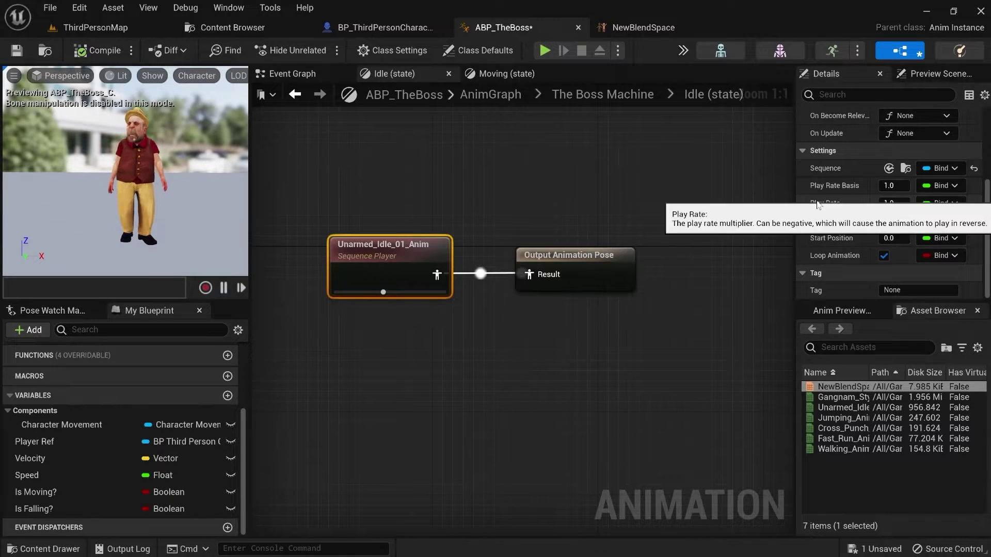
Step: Try a Play Rate of 7.0 on the idle sequence player, reset it to 1.0, and compile the blueprint
left_click(892, 203)
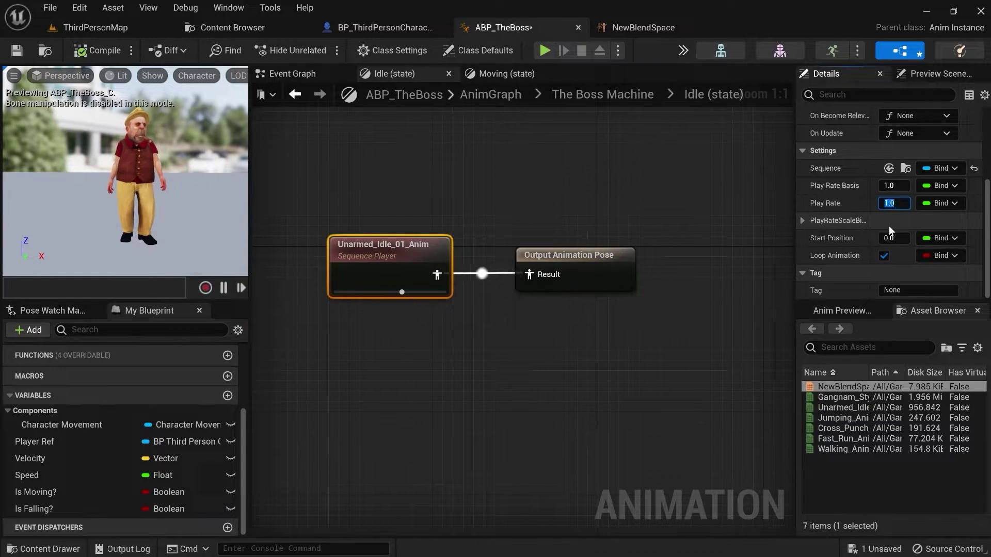
type("7")
key("Return")
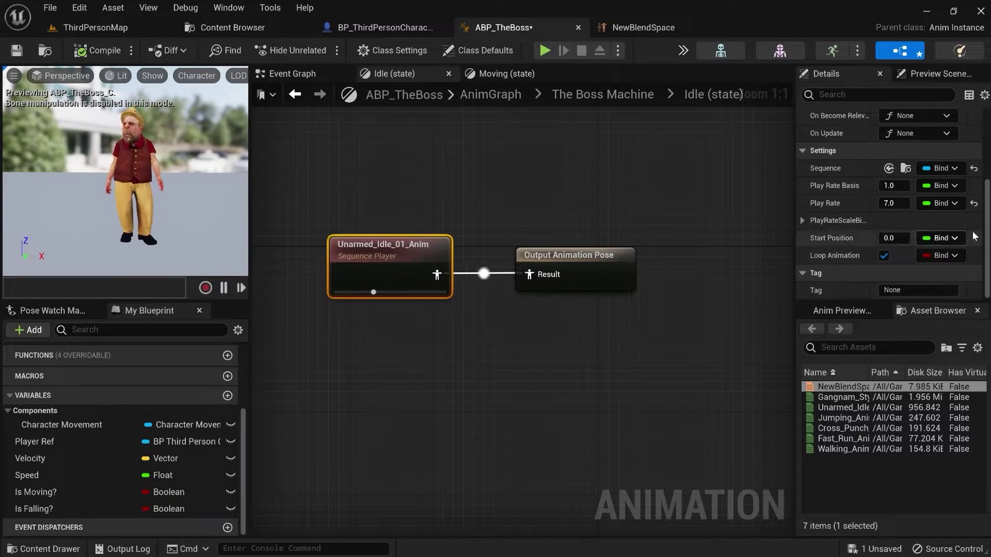
left_click(900, 203)
type("1")
key("Return")
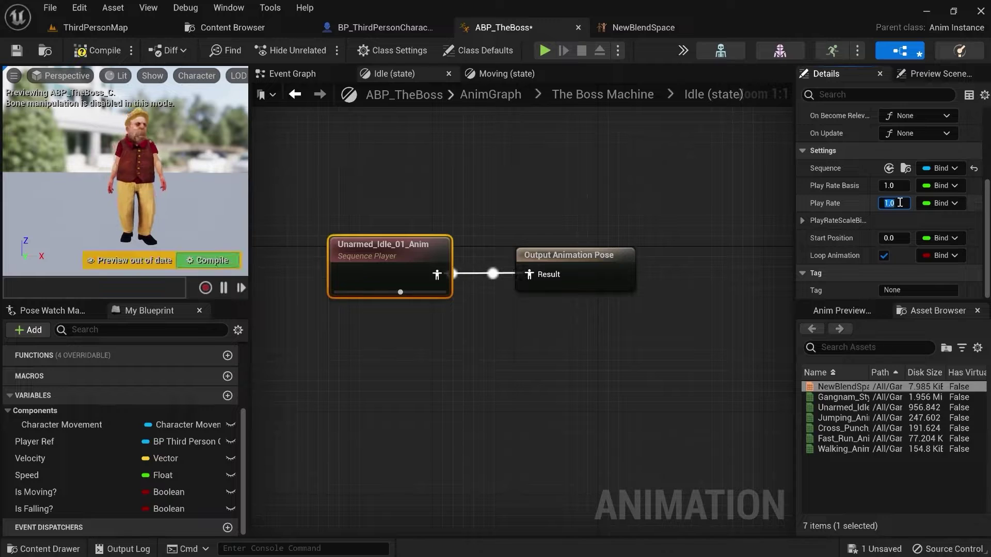
left_click(188, 263)
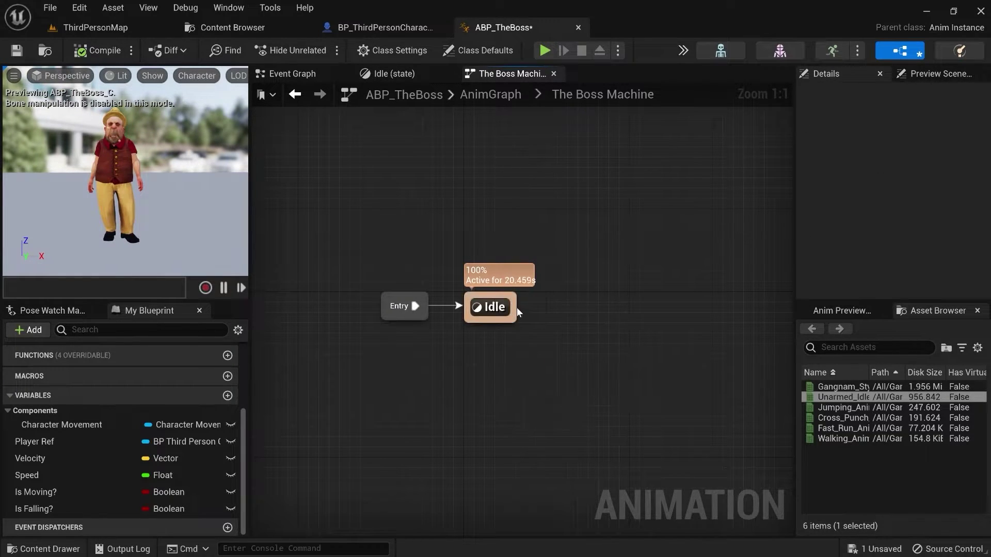
Step: In The Boss Machine, add a state named Moving with a transition from Idle, and align it beside the Idle state
left_click_drag(516, 307, 624, 304)
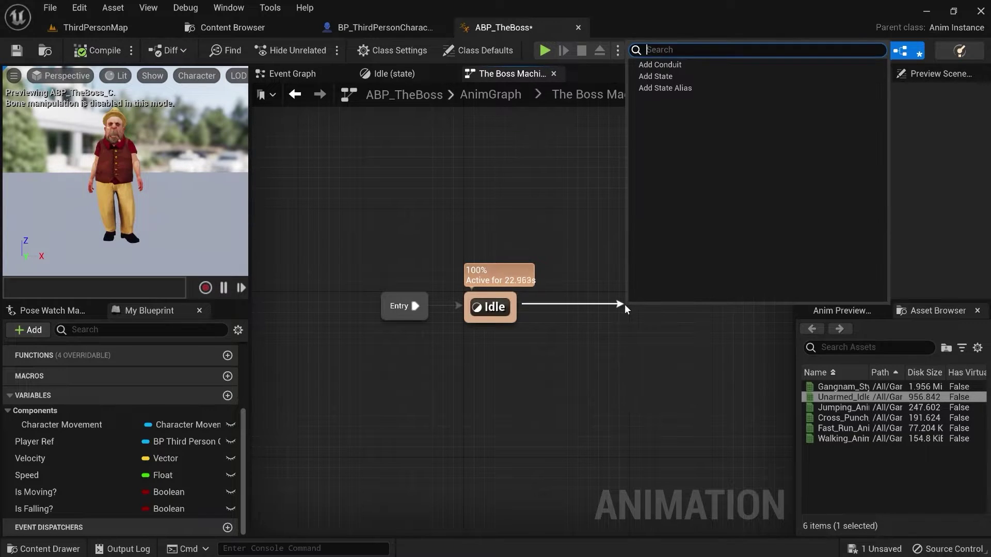
left_click(666, 77)
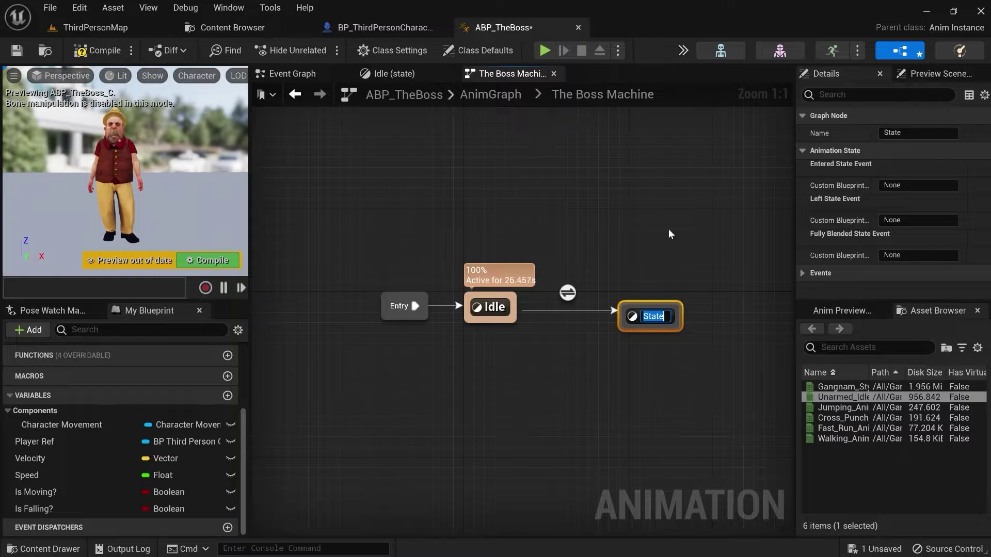
type("Moving")
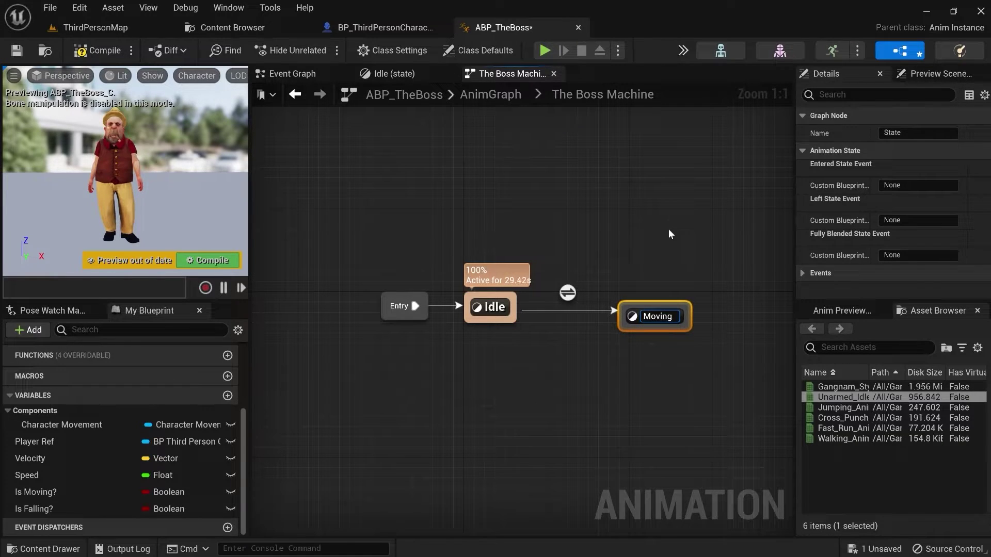
left_click(668, 230)
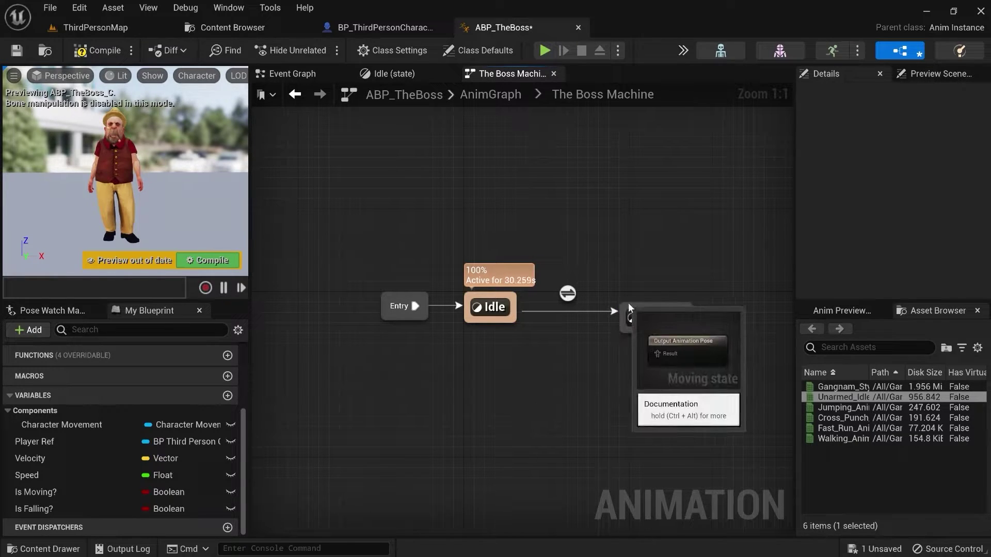
left_click_drag(630, 304, 613, 302)
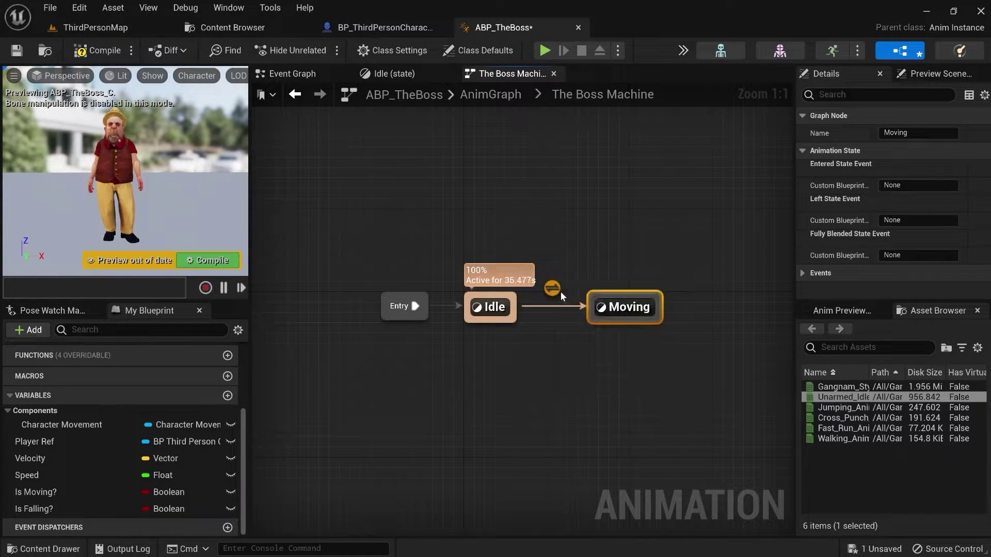
left_click(577, 345)
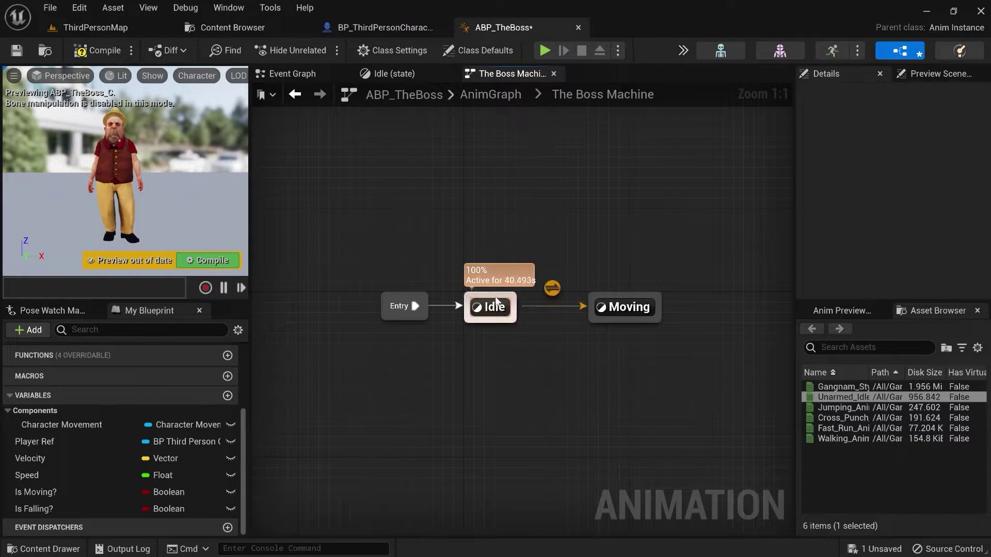
Step: In the Idle to Moving transition rule, connect the Is Moving? variable to Can Enter Transition and return to The Boss Machine
double_click(556, 287)
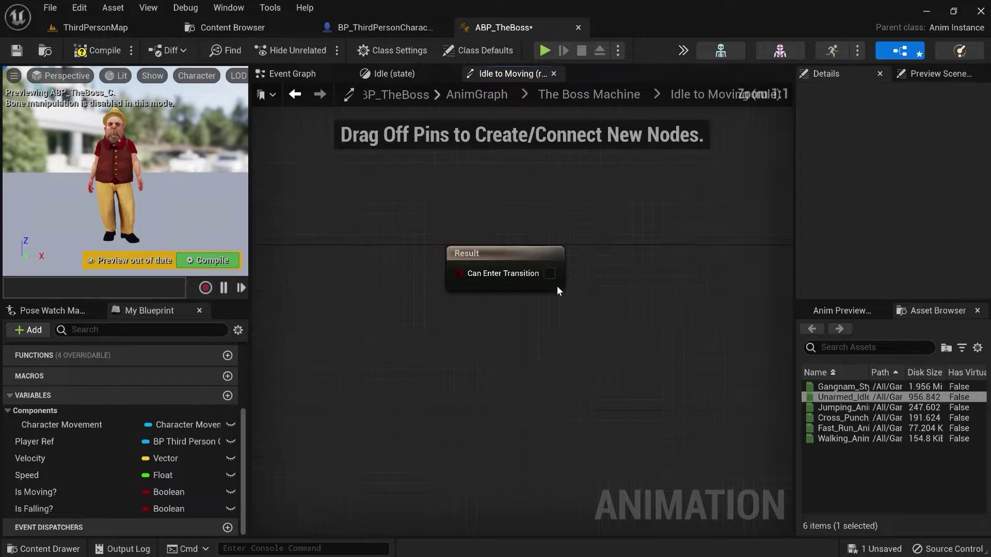
right_click_drag(594, 251, 664, 201)
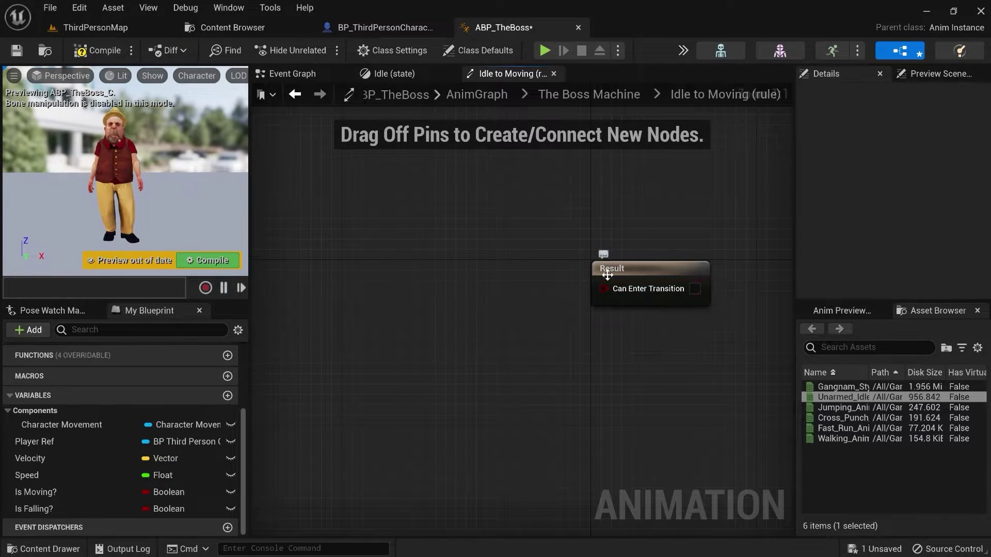
left_click(588, 94)
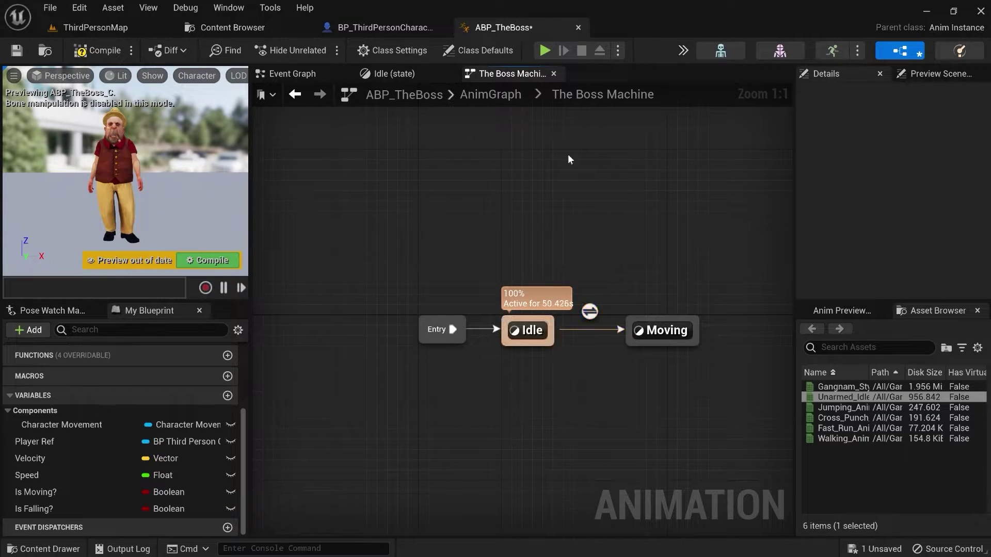
double_click(589, 311)
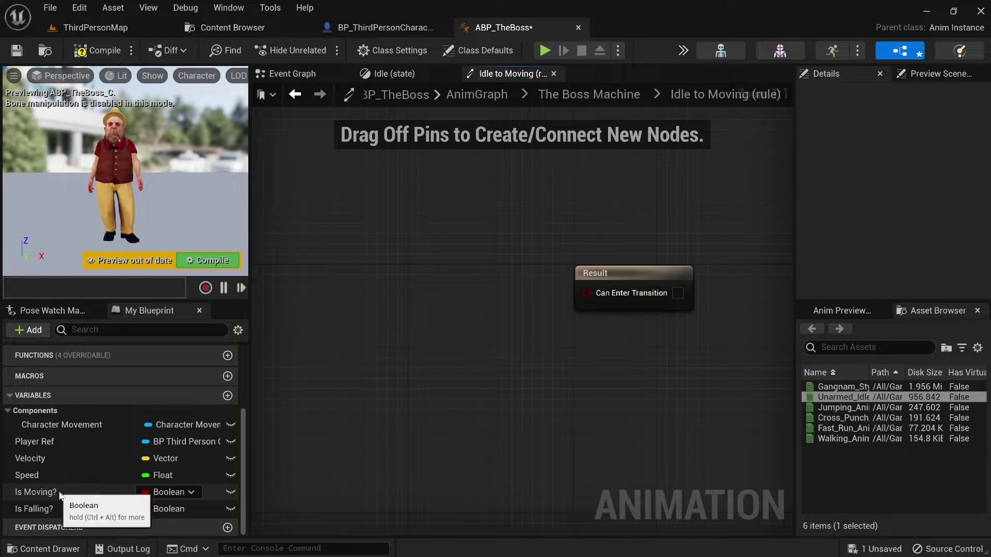
left_click_drag(62, 493, 587, 293, "ctrl")
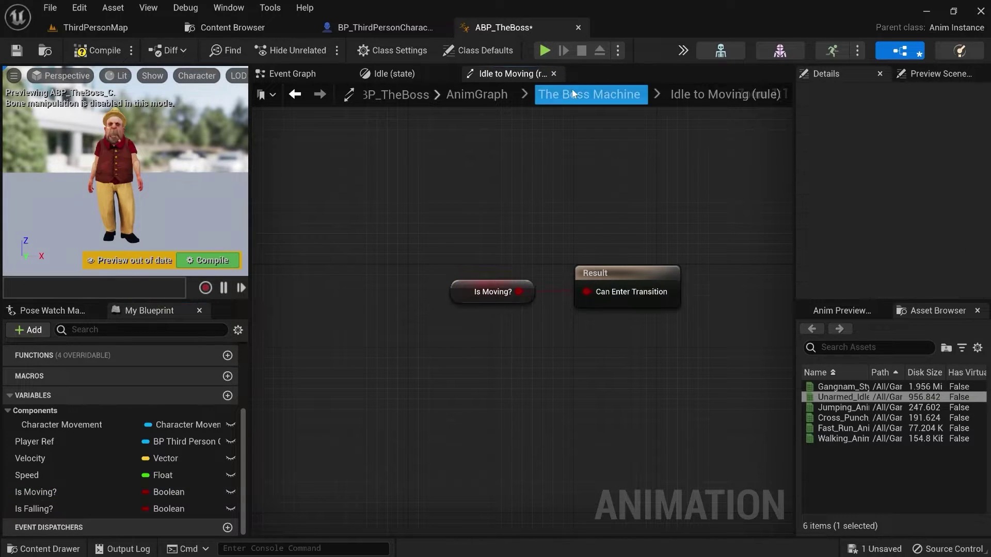
left_click(589, 94)
Step: Create a transition from the Moving state back to Idle and open its transition rule
right_click_drag(609, 225, 553, 216)
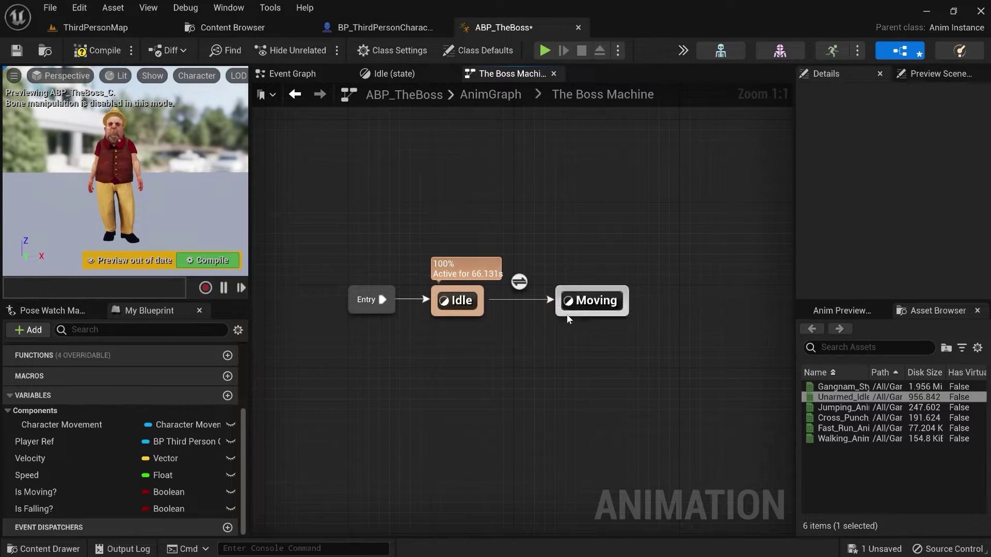
left_click_drag(594, 315, 478, 307)
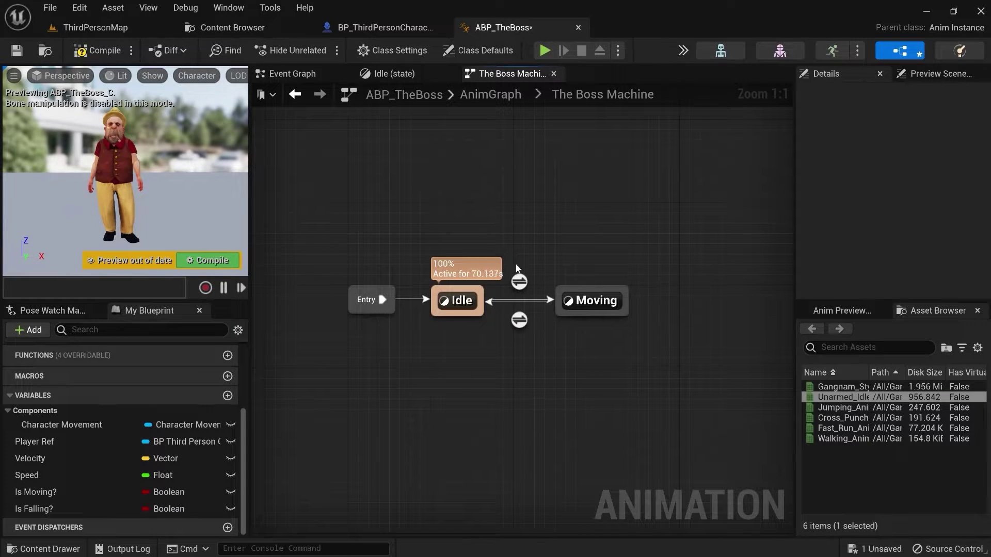
double_click(519, 320)
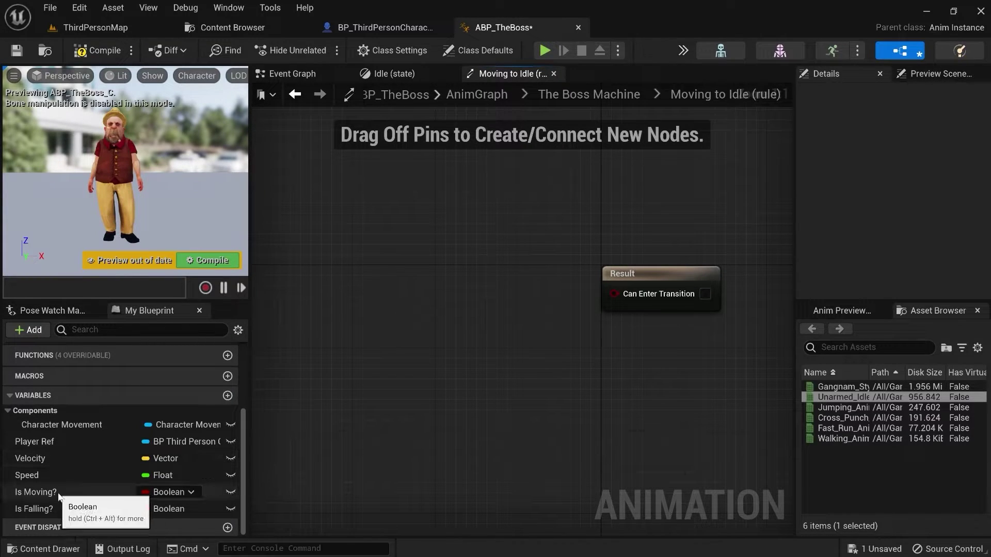
Step: Feed Is Moving? through a NOT Boolean node into Can Enter Transition in the Moving to Idle rule, and return to The Boss Machine
left_click_drag(62, 494, 372, 356)
left_click(424, 370)
left_click_drag(431, 350, 481, 339)
type("not")
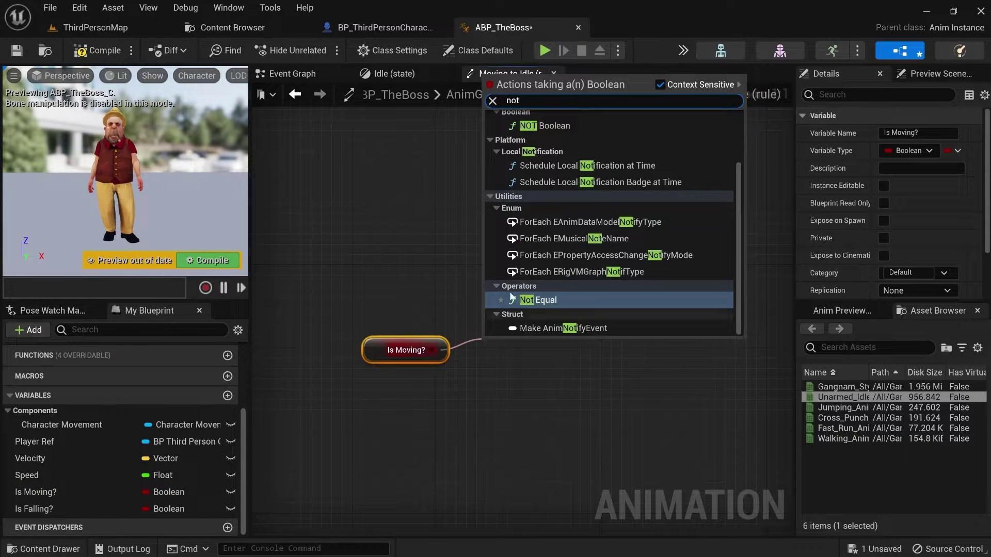
left_click(544, 132)
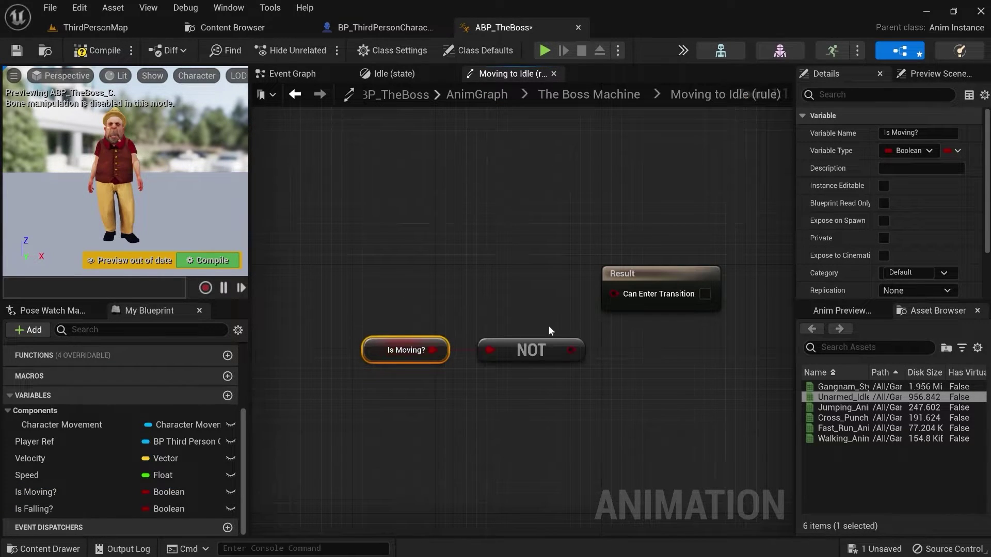
left_click_drag(491, 368, 614, 293)
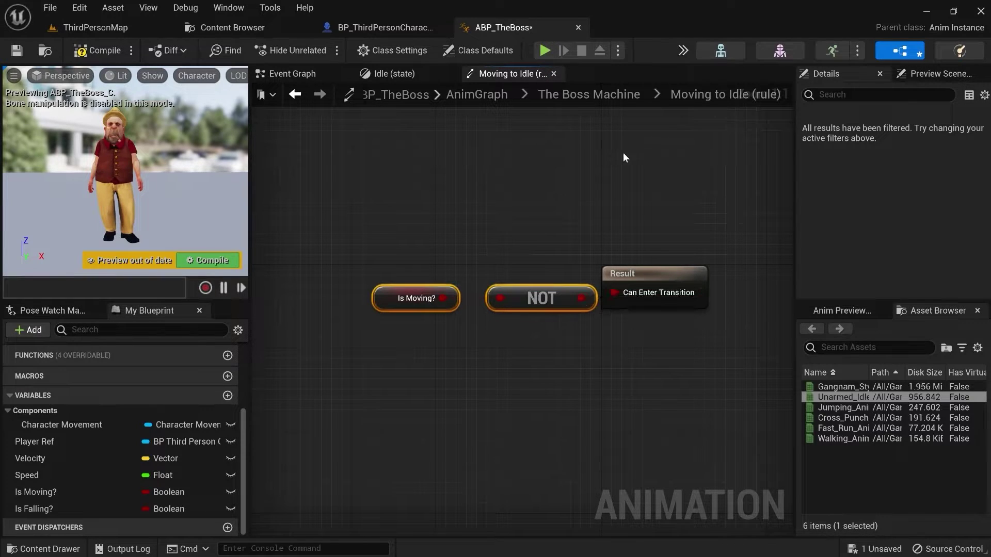
left_click(573, 91)
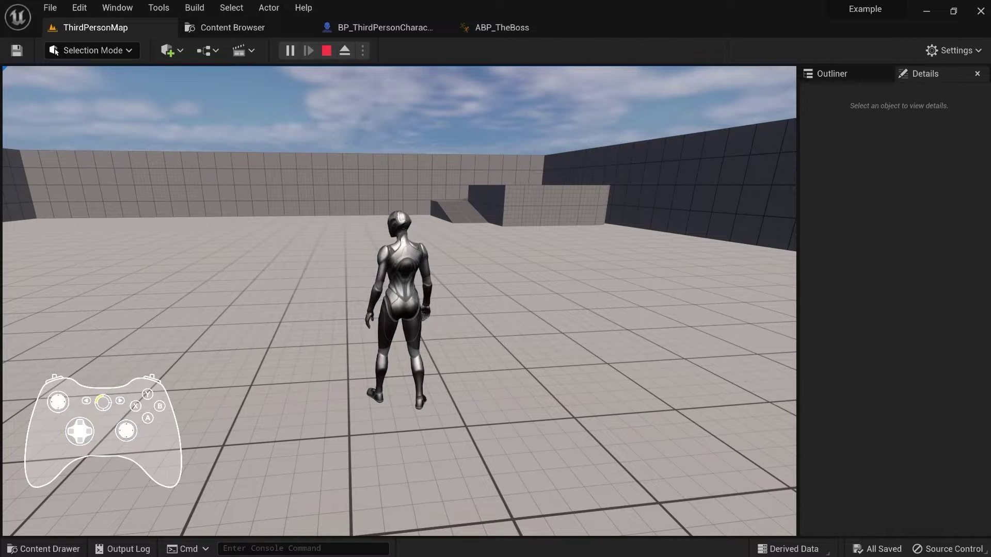
Step: Run the character around ThirdPersonMap to watch its movement animation, and end the play session
key("w")
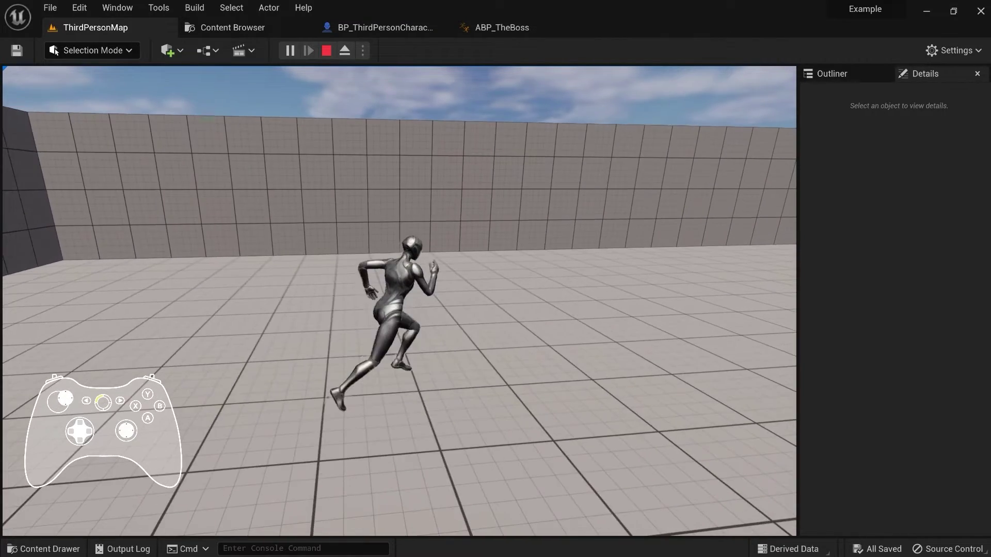
key("Escape")
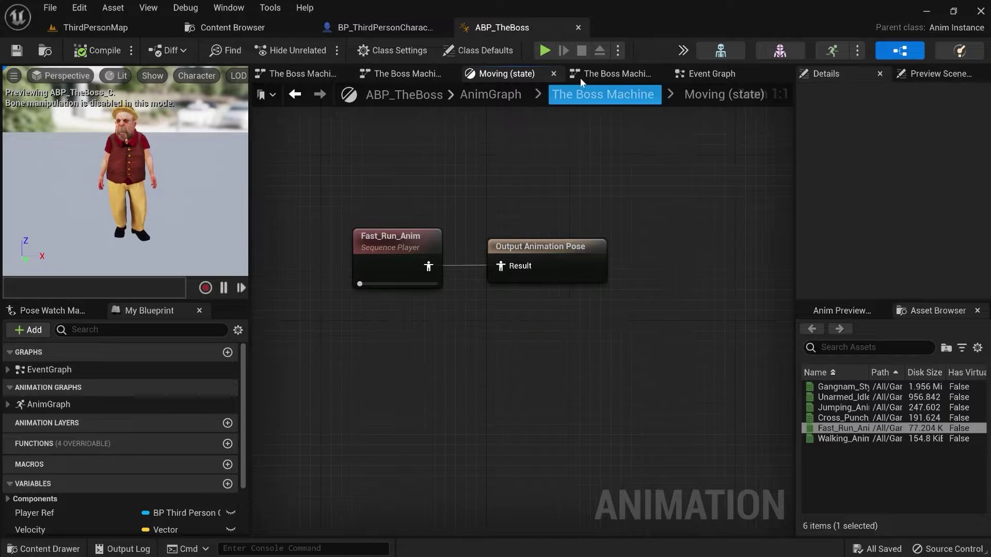
Step: Delete the Fast_Run_Anim sequence player from the Moving state and return to The Boss Machine graph
left_click(390, 245)
key("Delete")
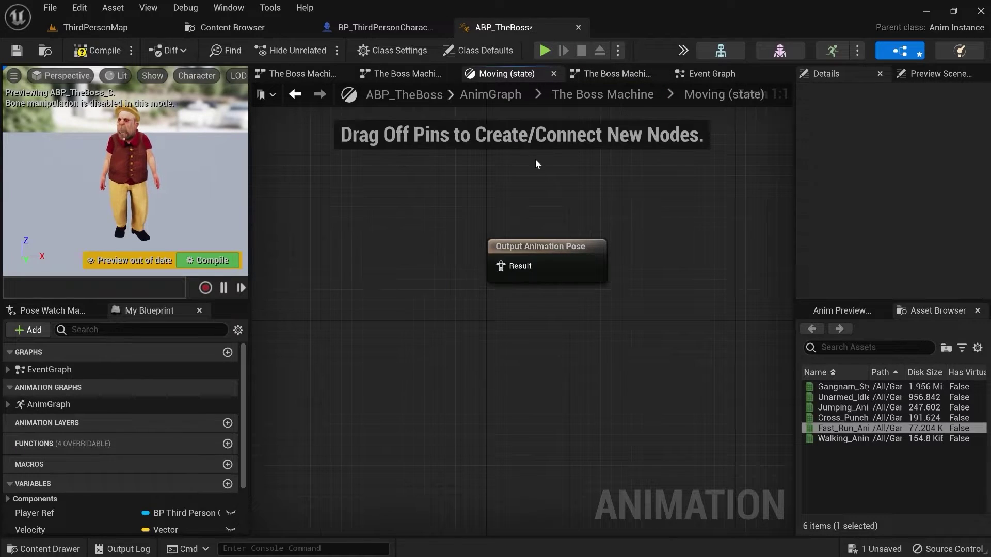
left_click(617, 73)
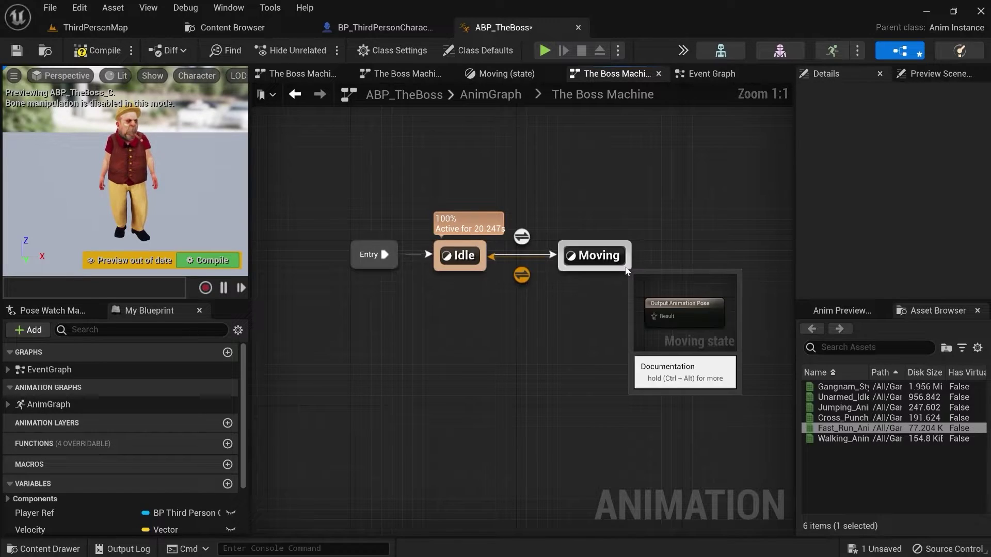
Step: Move the Moving state up to make room and add an unconnected state named RUN below it
left_click_drag(619, 257, 630, 163)
right_click(572, 269)
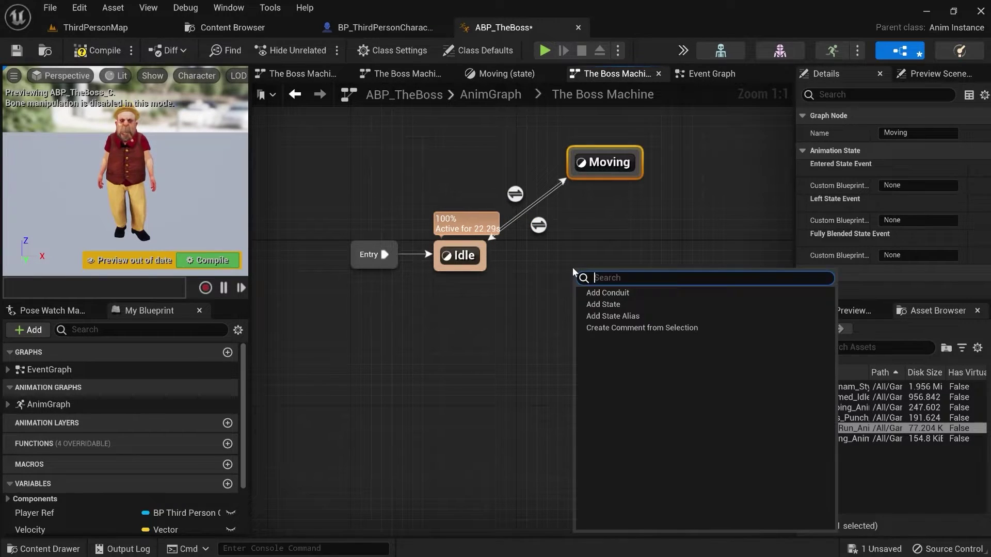
left_click(615, 301)
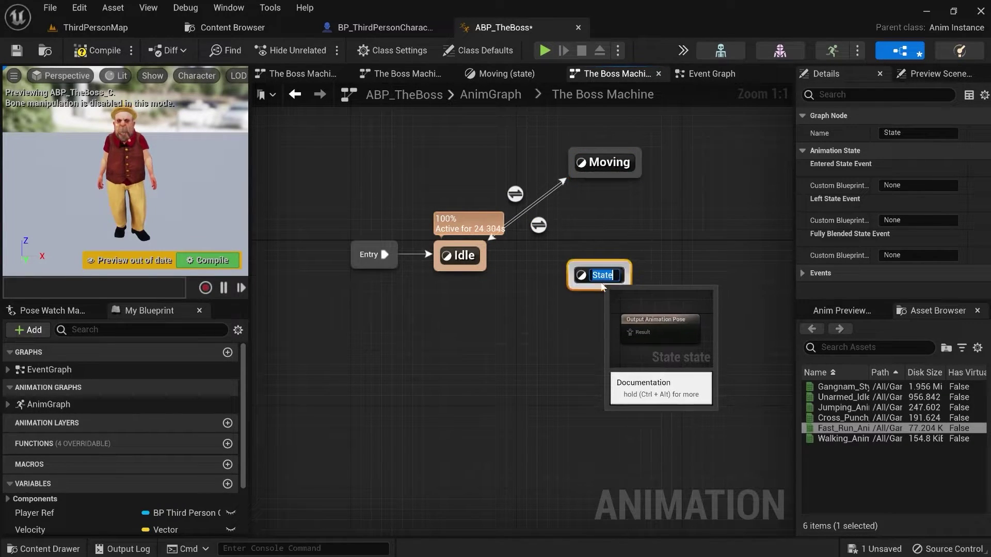
type("RUN")
key("Return")
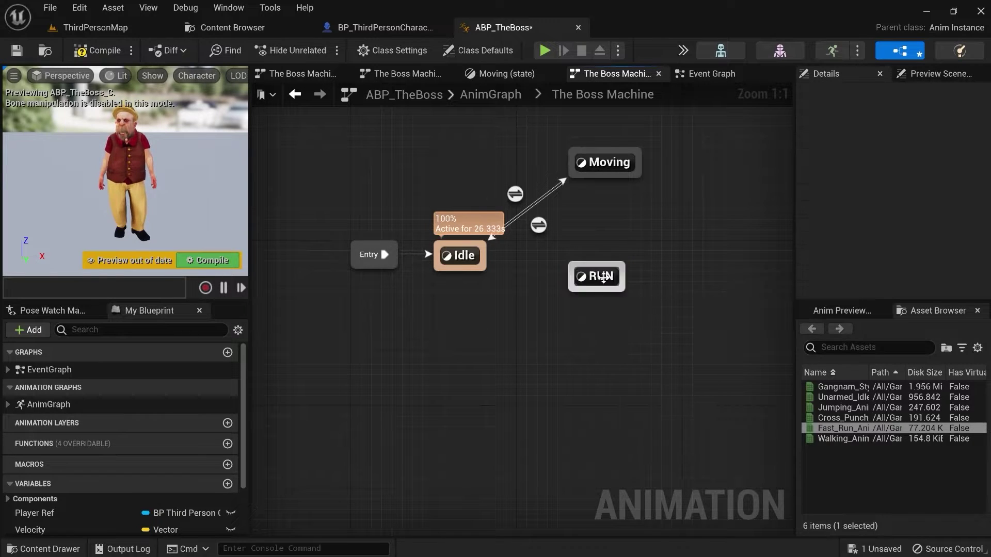
mouse_move(536, 225)
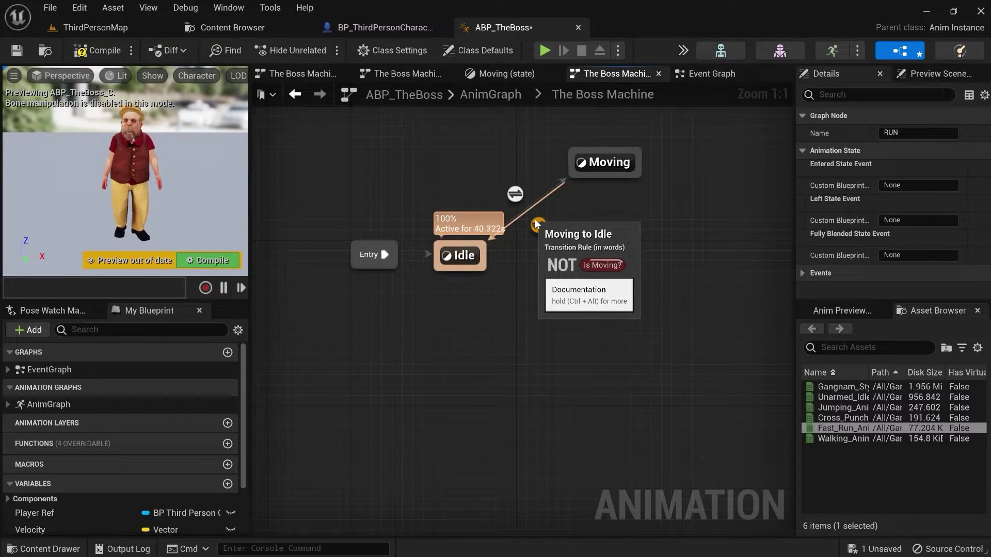
Step: Delete the RUN state from The Boss Machine and move the Moving state back level with Idle
key("Delete")
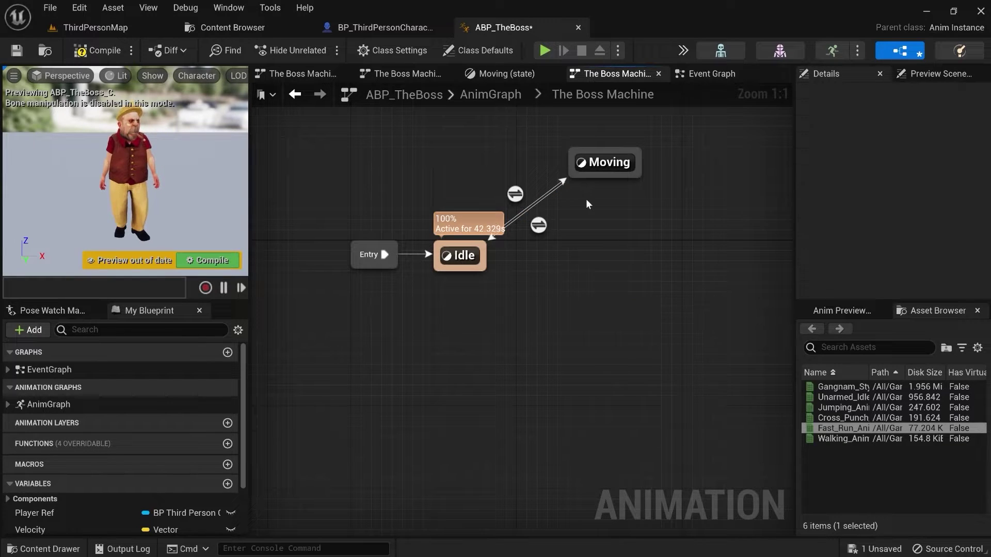
left_click_drag(607, 177, 608, 218)
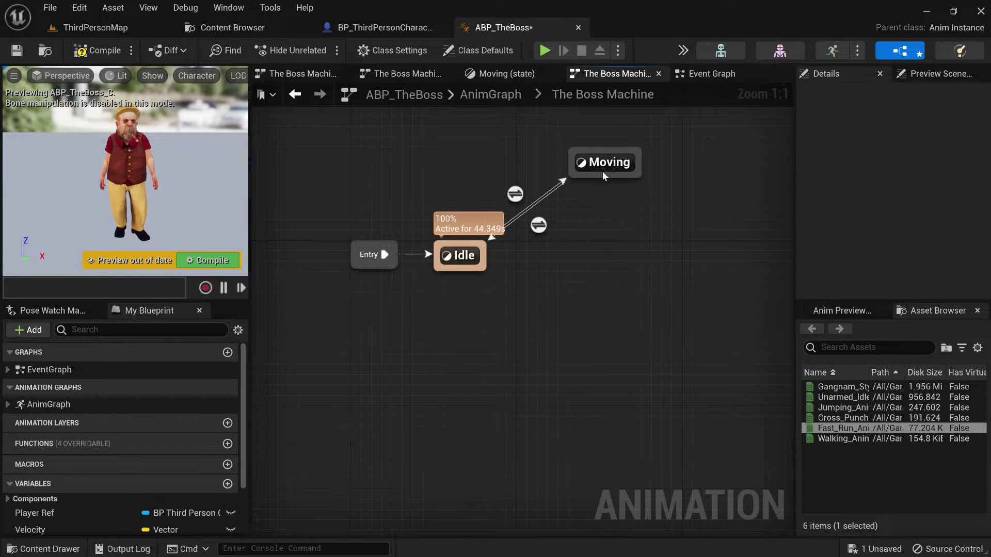
left_click_drag(603, 176, 578, 258)
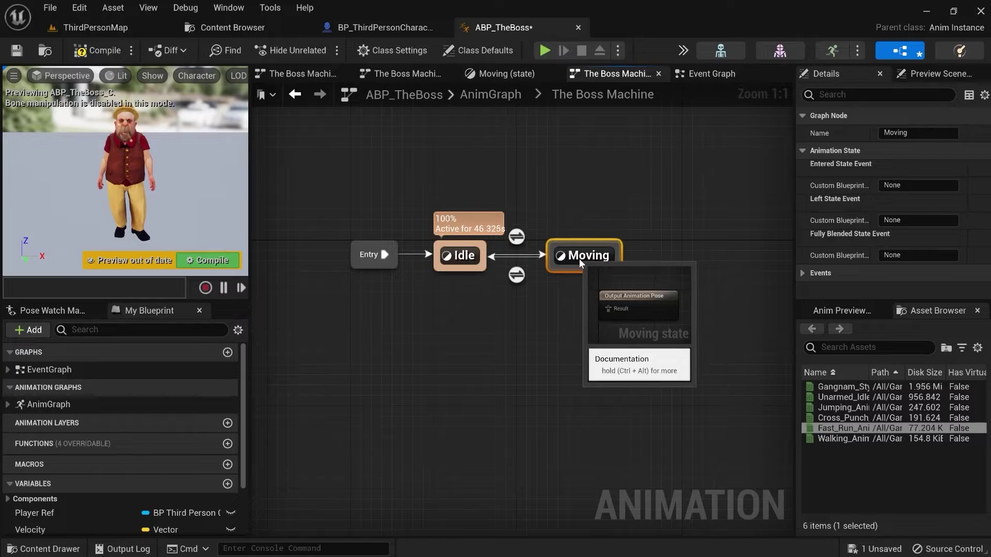
left_click(571, 308)
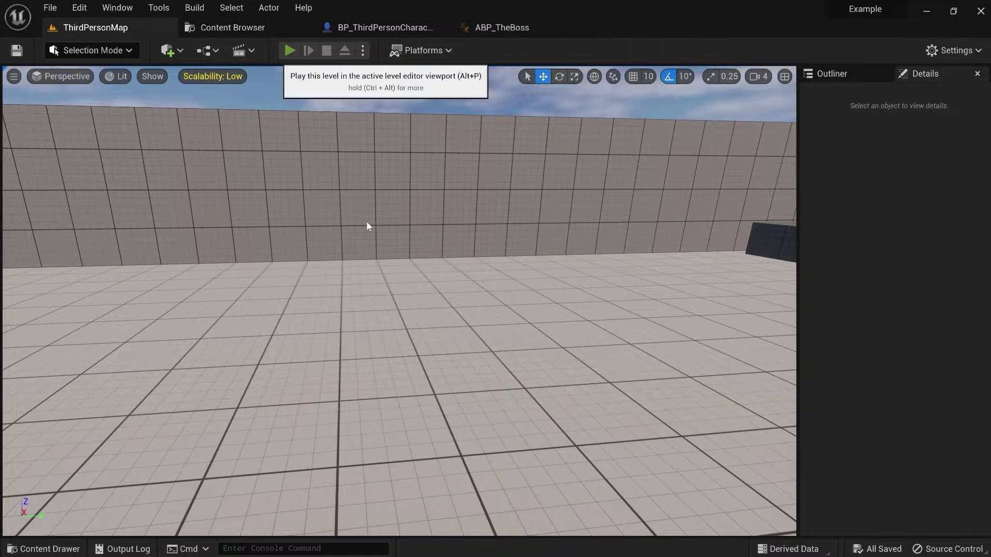
Step: Play ThirdPersonMap to check the character standing and moving, and end the play session
left_click(289, 50)
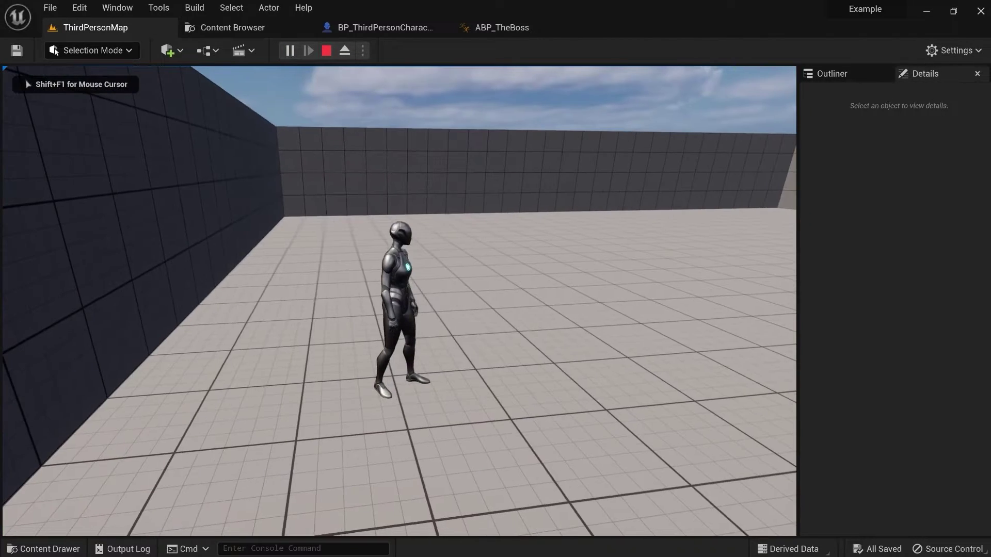
key("d")
key("s")
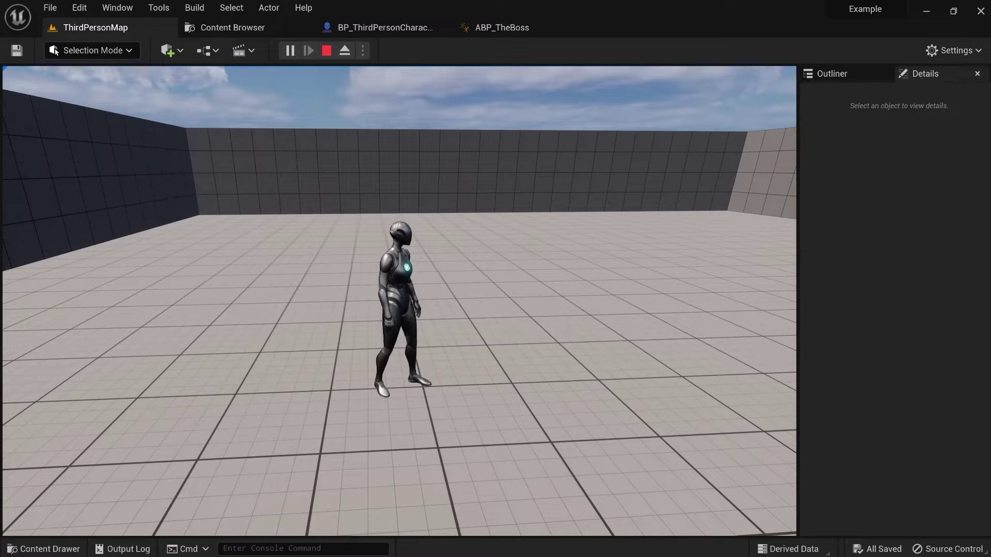
key("Escape")
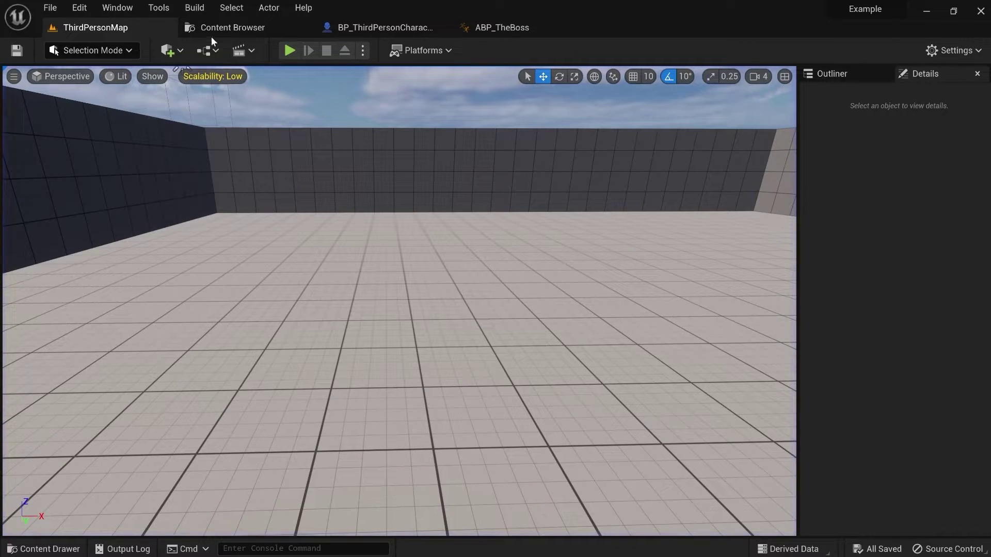
Step: Create a folder named Blendspaces inside the Player character's Animations folder and open it
left_click(227, 28)
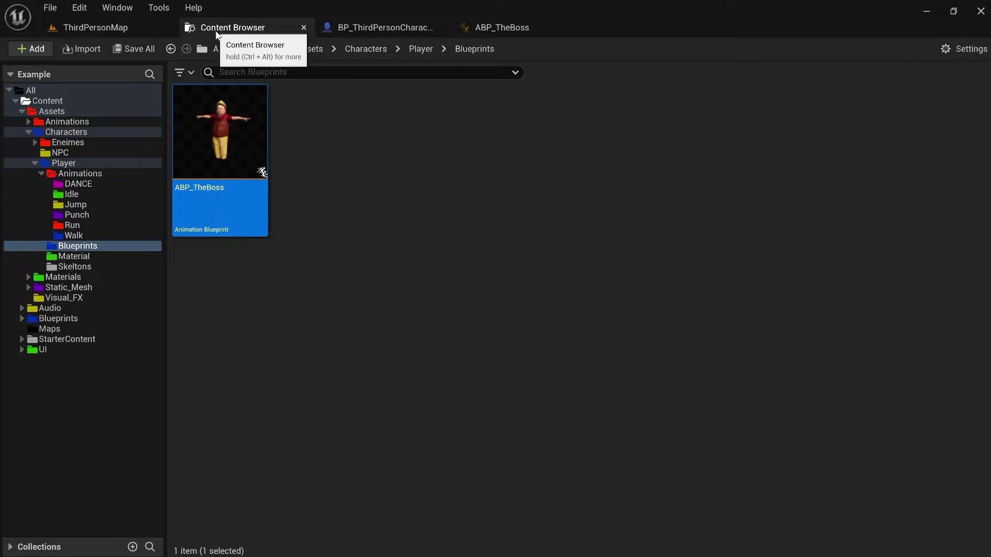
left_click(420, 48)
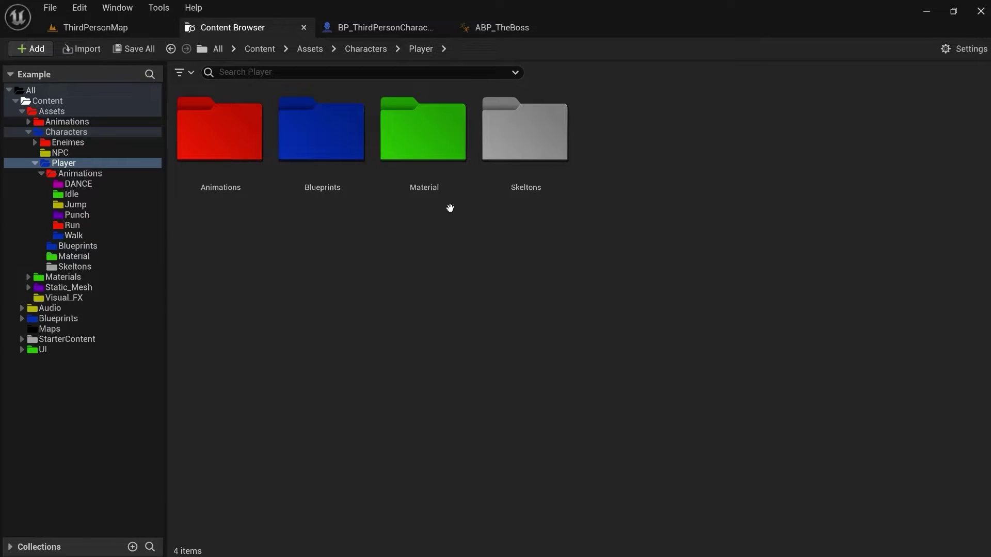
double_click(203, 156)
right_click(327, 278)
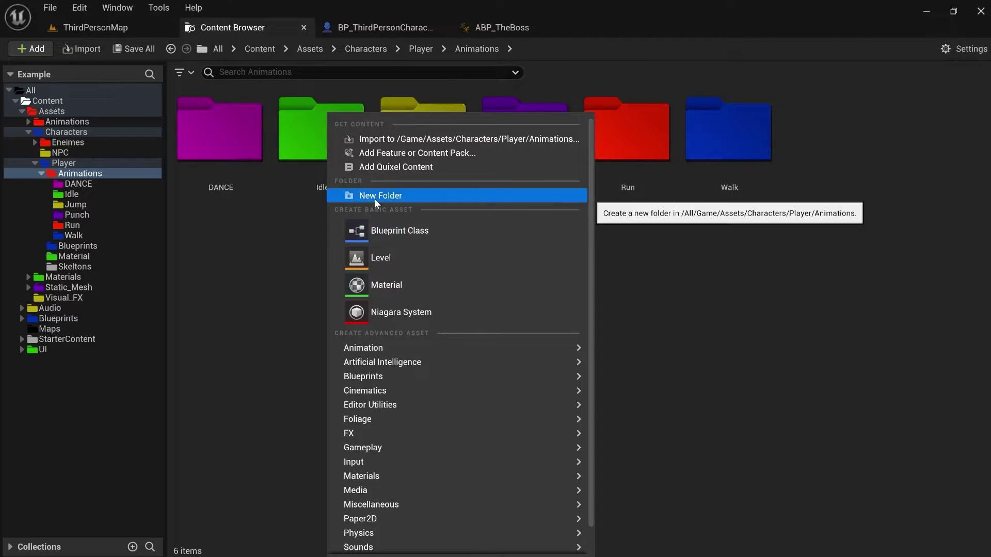
left_click(374, 200)
type("B")
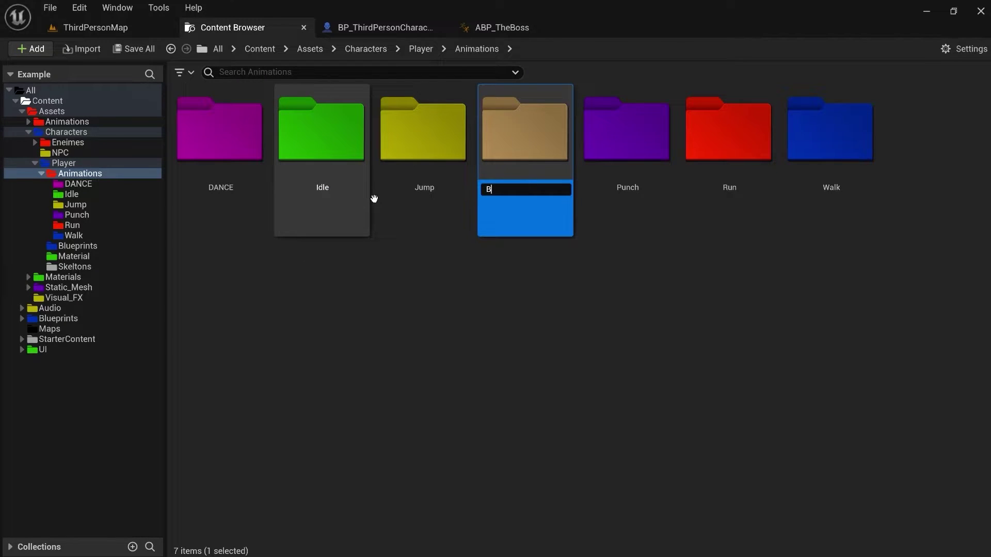
type("lendspaces")
key("Return")
double_click(264, 182)
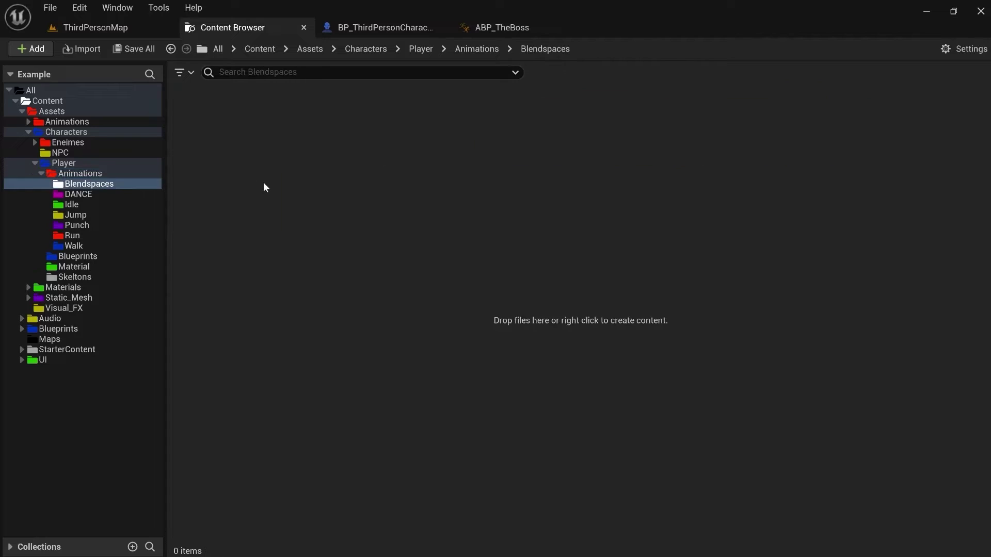
right_click(263, 182)
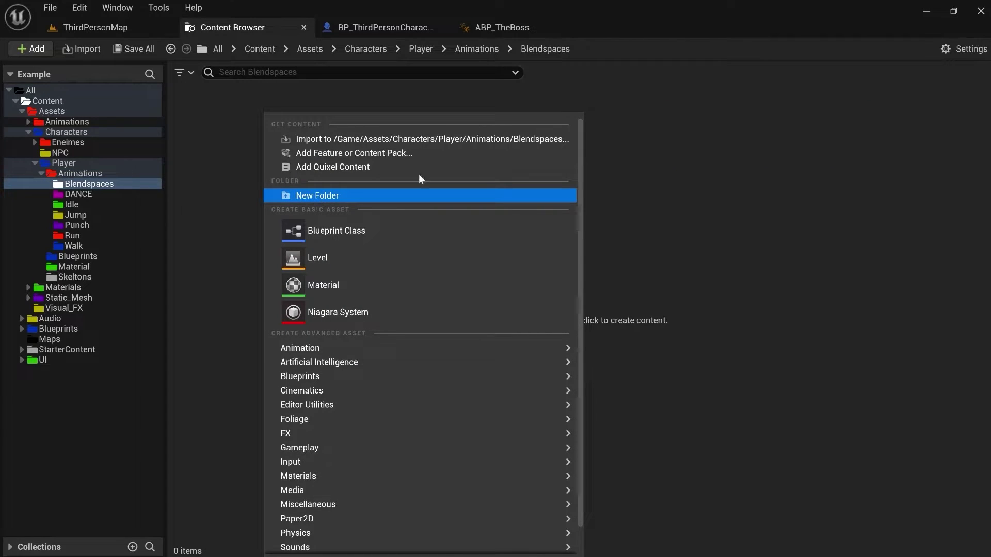
left_click(556, 89)
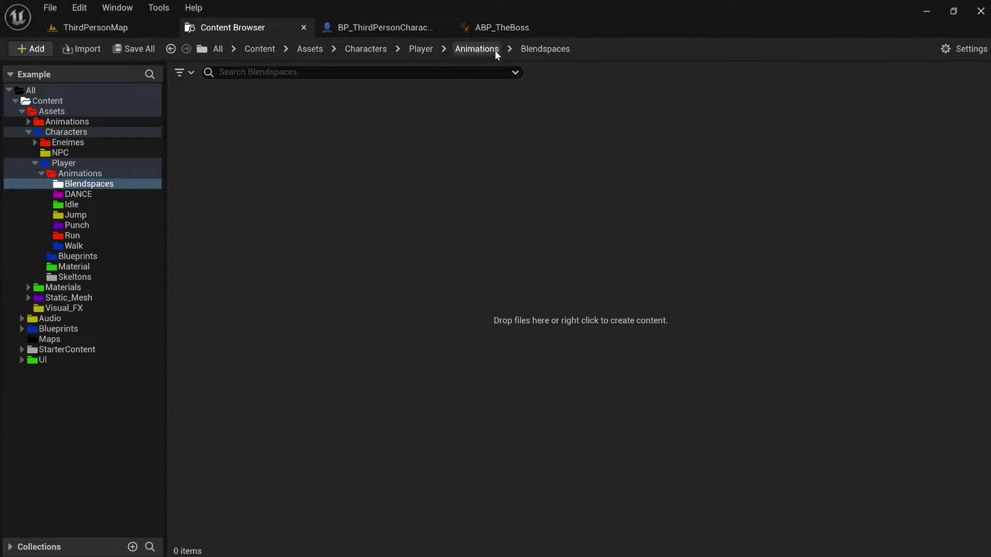
right_click(263, 158)
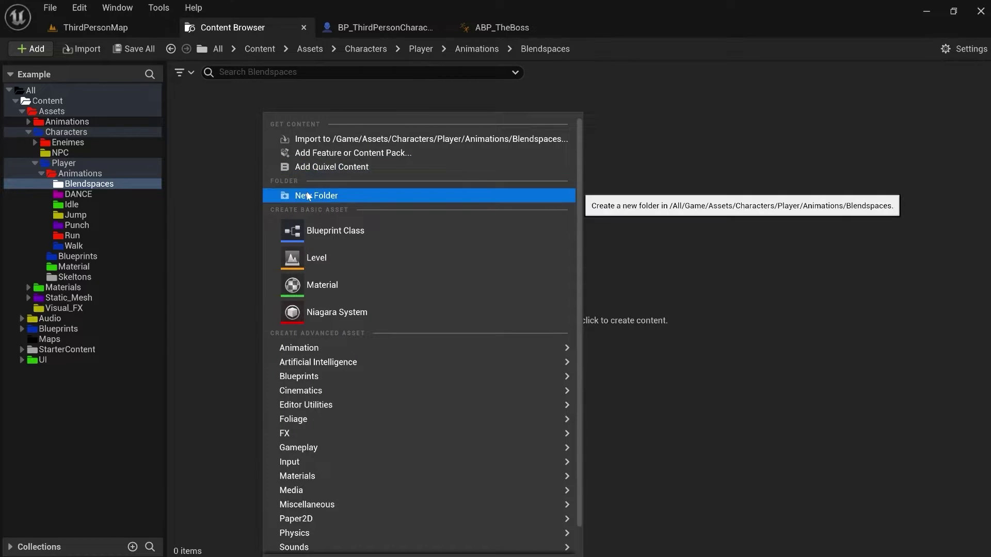
left_click(654, 107)
Step: Create a folder named Movement inside Blendspaces and set its folder color to red
right_click(368, 157)
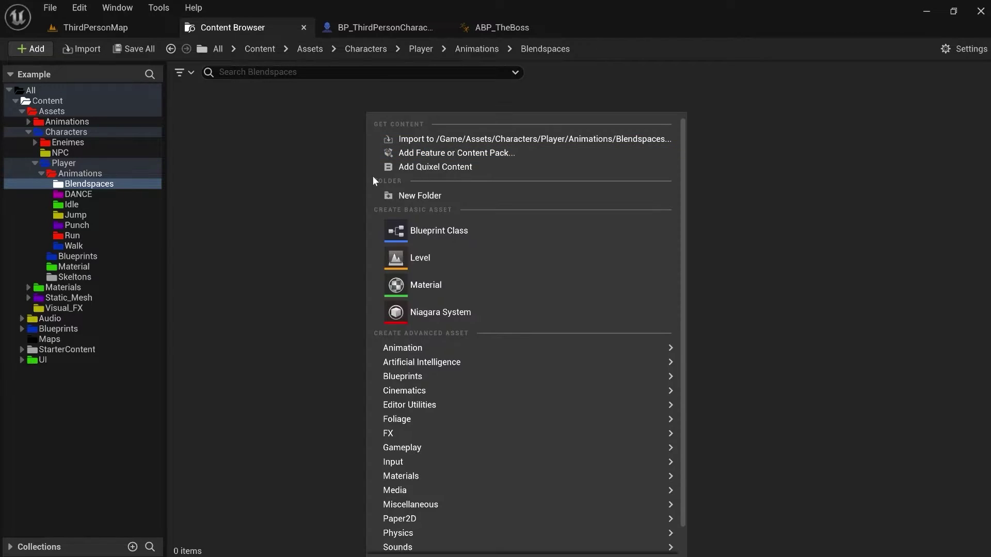
left_click(401, 197)
type("Moveme")
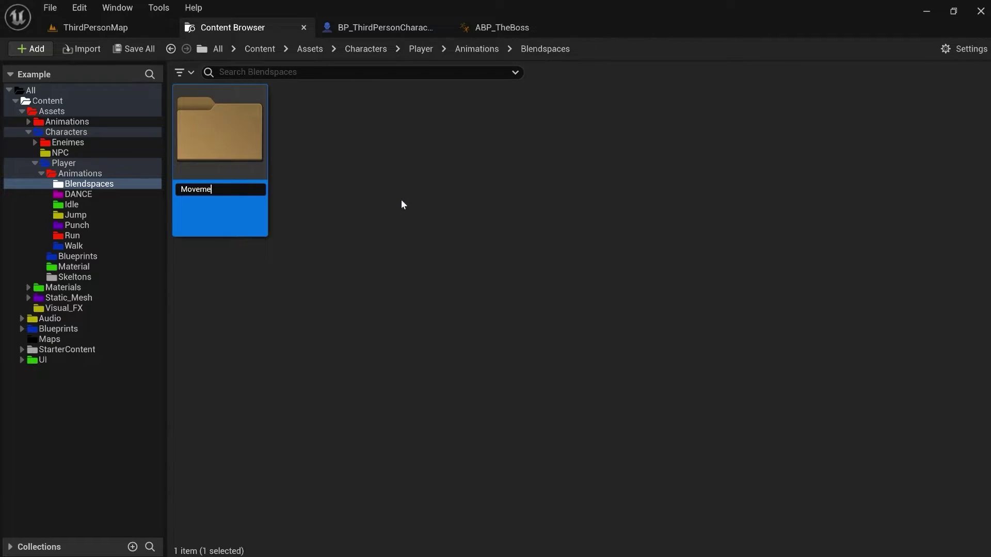
type("nt")
key("Return")
right_click(262, 153)
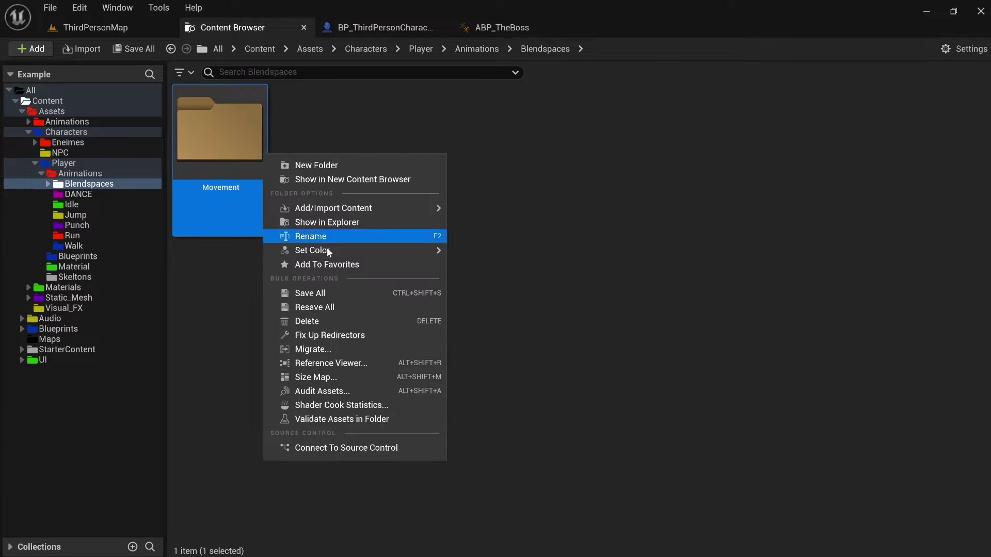
mouse_move(328, 252)
left_click(503, 283)
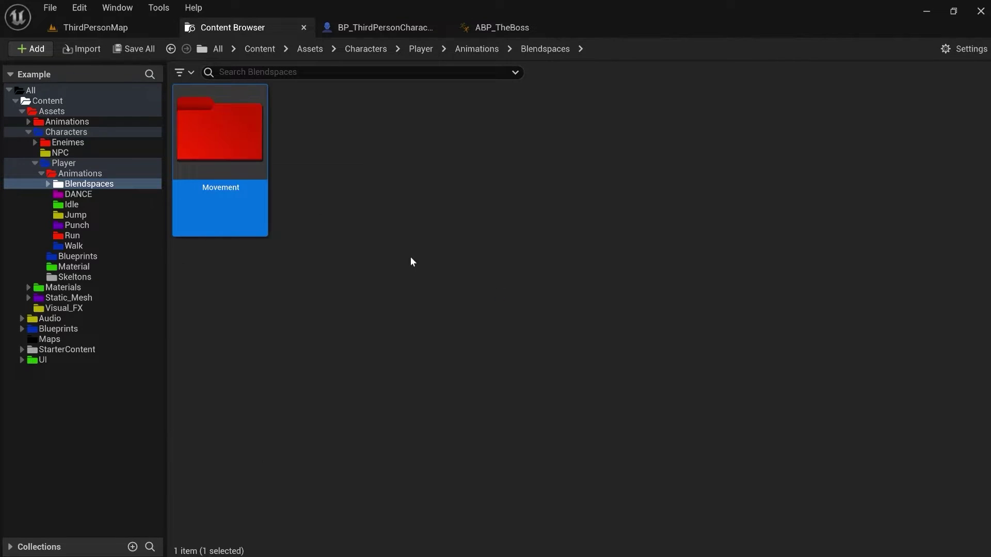
Step: Move the Run and Walk folders from the Player's Animations folder into Blendspaces/Movement
double_click(249, 149)
left_click(485, 49)
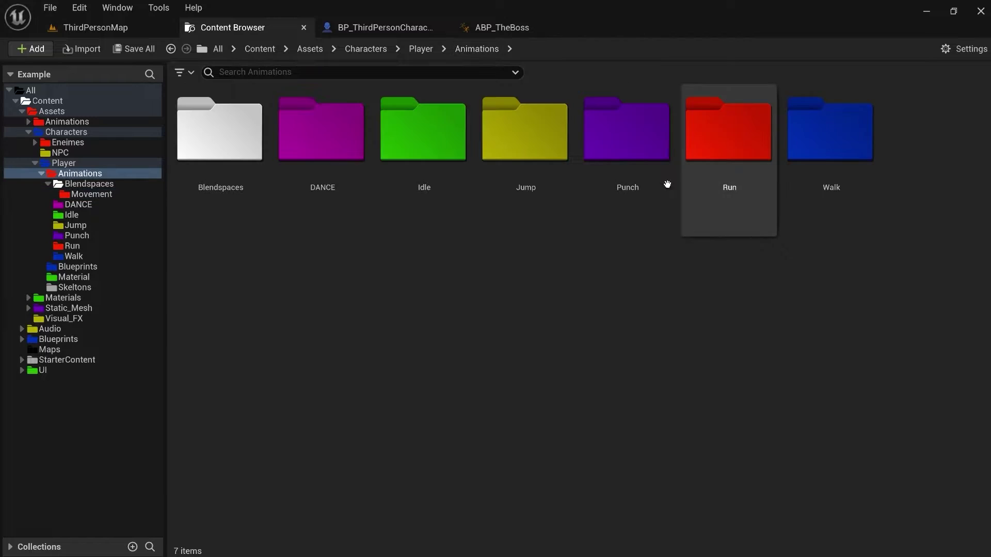
left_click(702, 161)
left_click(822, 148, "ctrl")
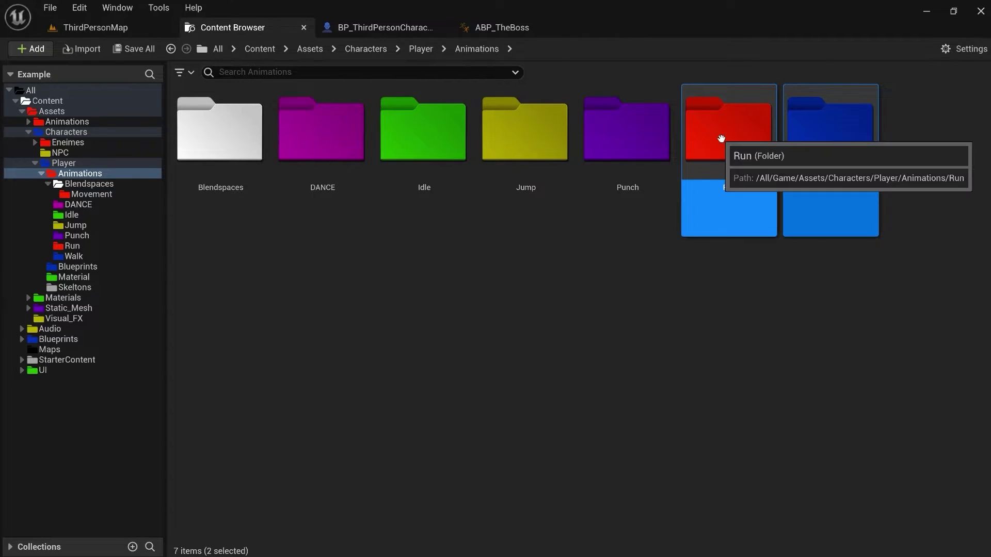
left_click_drag(721, 139, 127, 195)
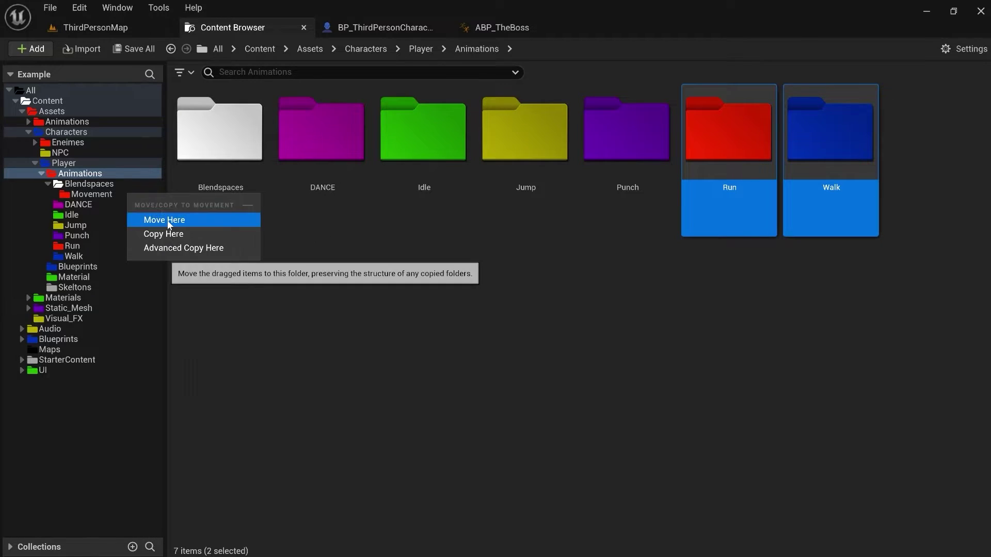
left_click(166, 220)
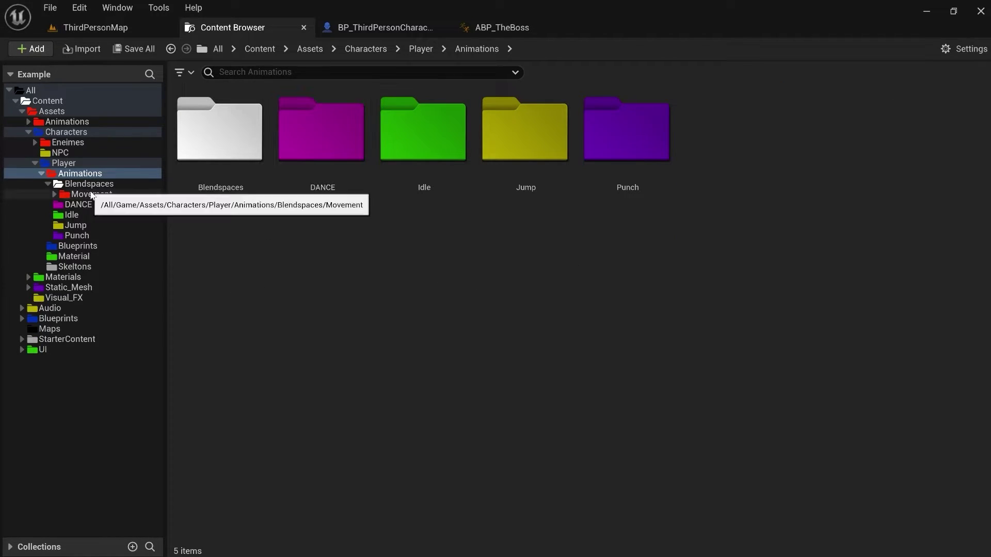
Step: Create a Blend Space for The_Boss_Skeleton in the Movement folder and name it BS_Boss_Movement
left_click(92, 195)
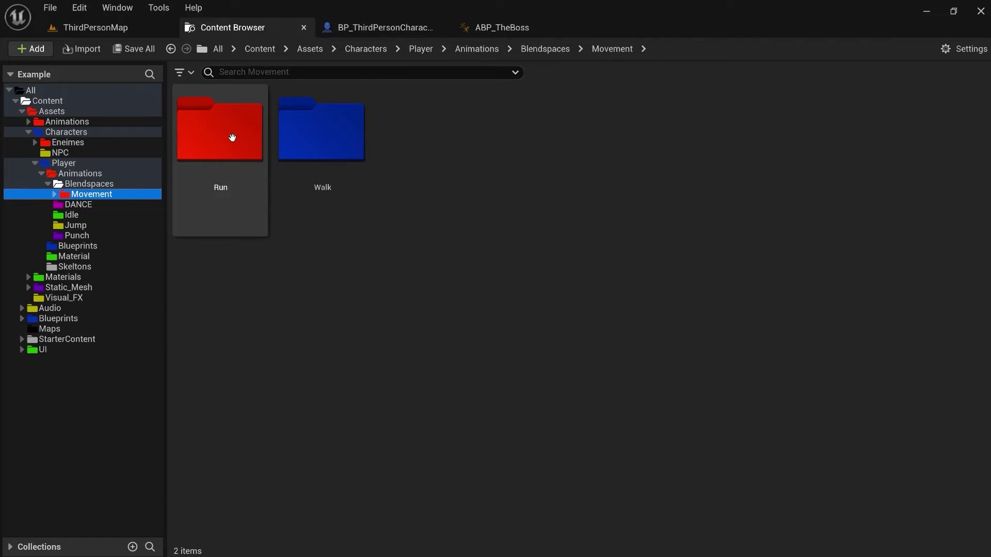
right_click(439, 168)
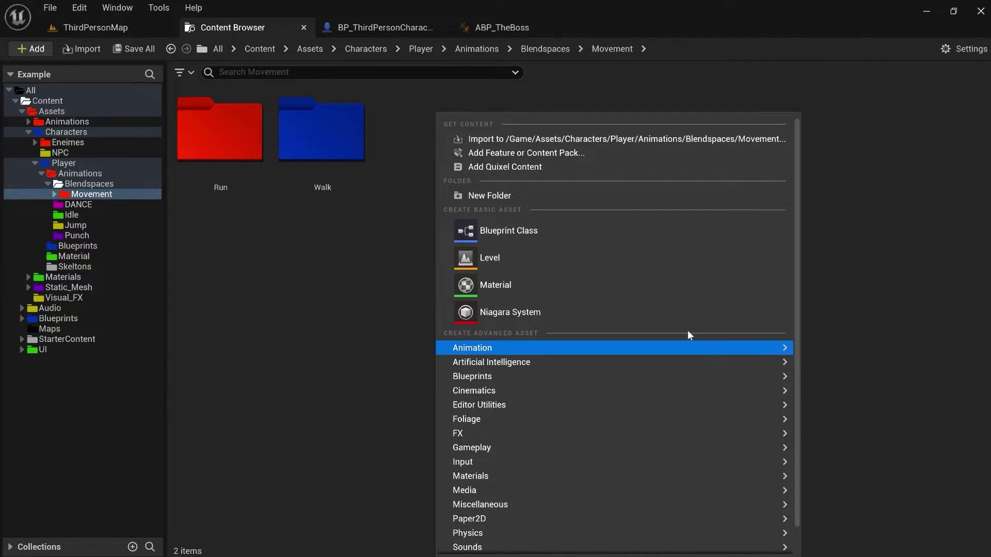
mouse_move(710, 346)
left_click(859, 411)
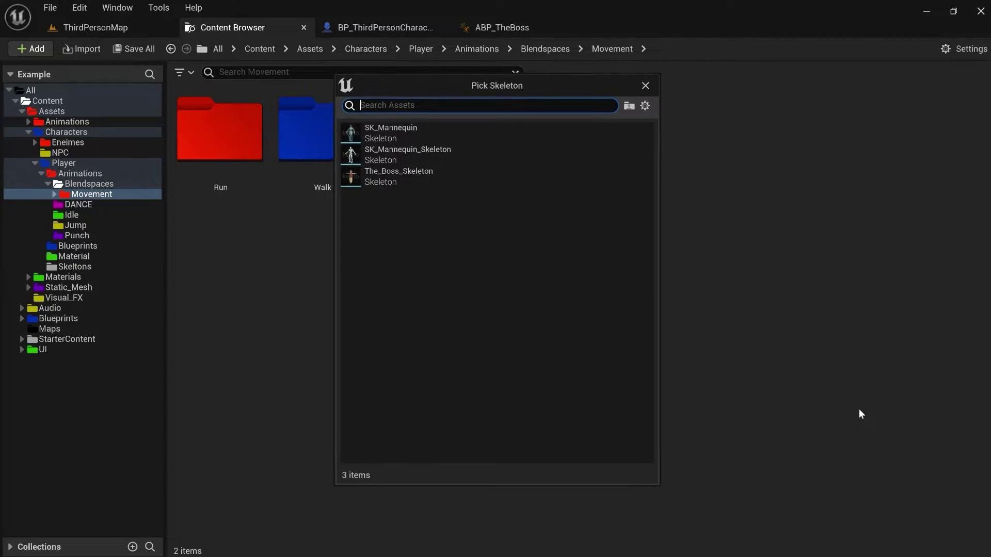
left_click(408, 179)
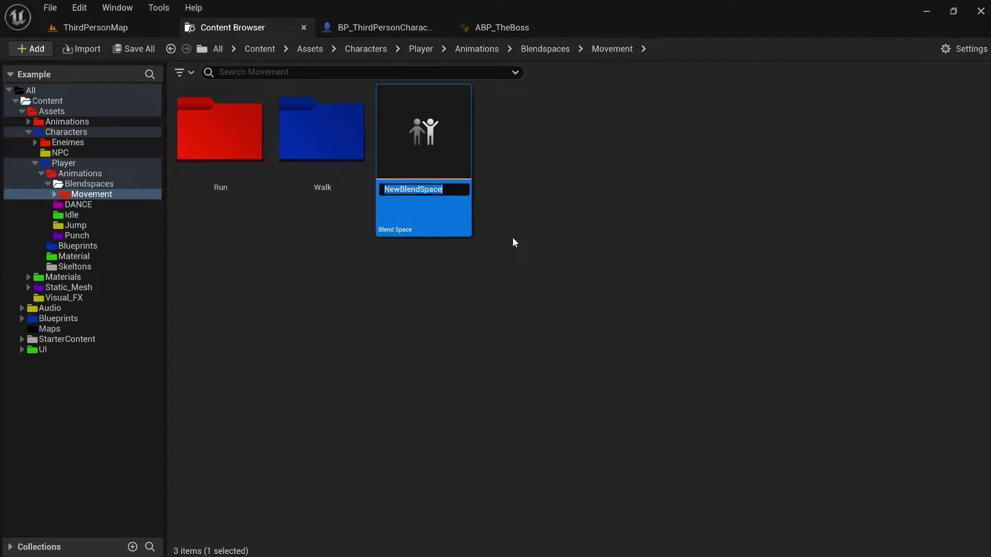
type("BS_")
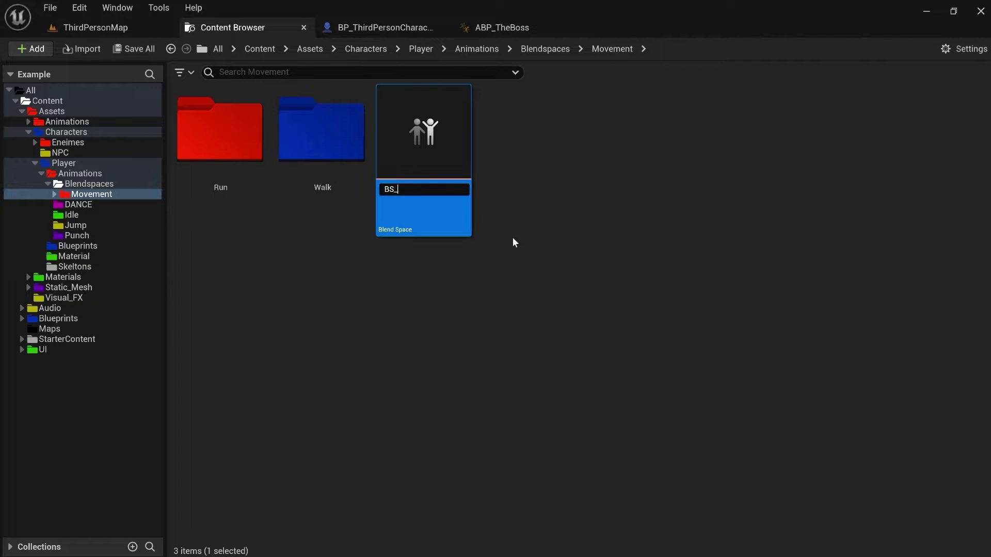
type("Movement")
key("Left")
key("Left")
key("Left")
type("Boss_")
key("Return")
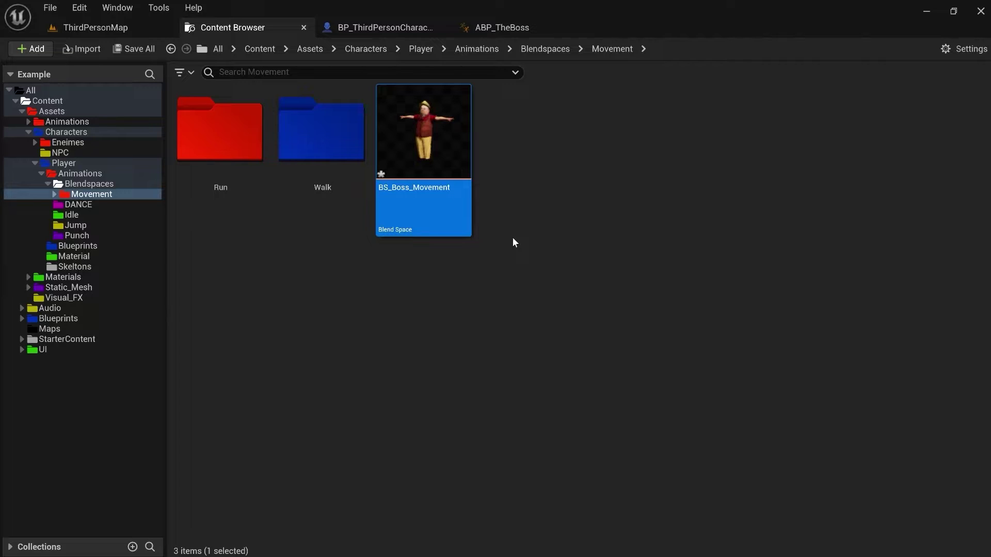
Step: Open BS_Boss_Movement and name its horizontal axis Speed
double_click(435, 153)
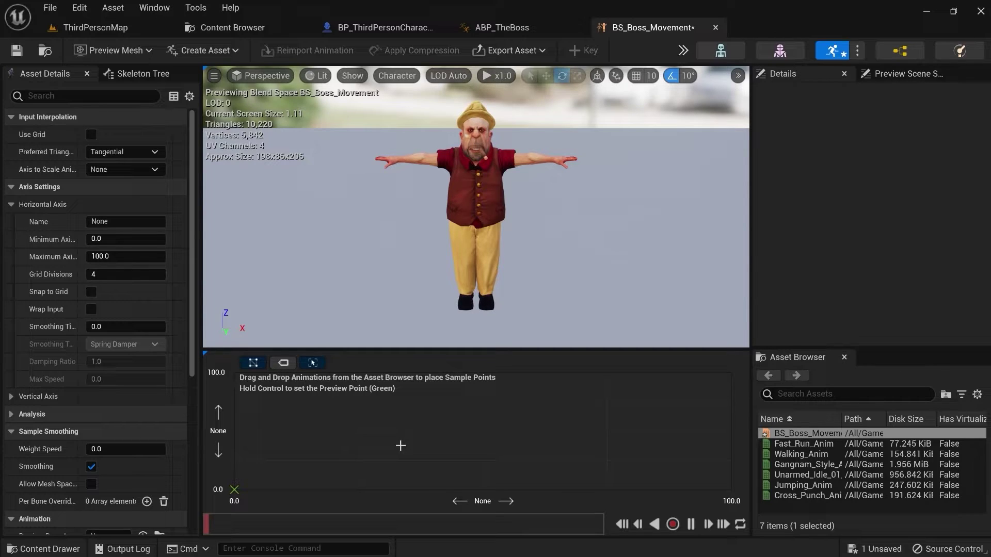
scroll(170, 397, "down", 2)
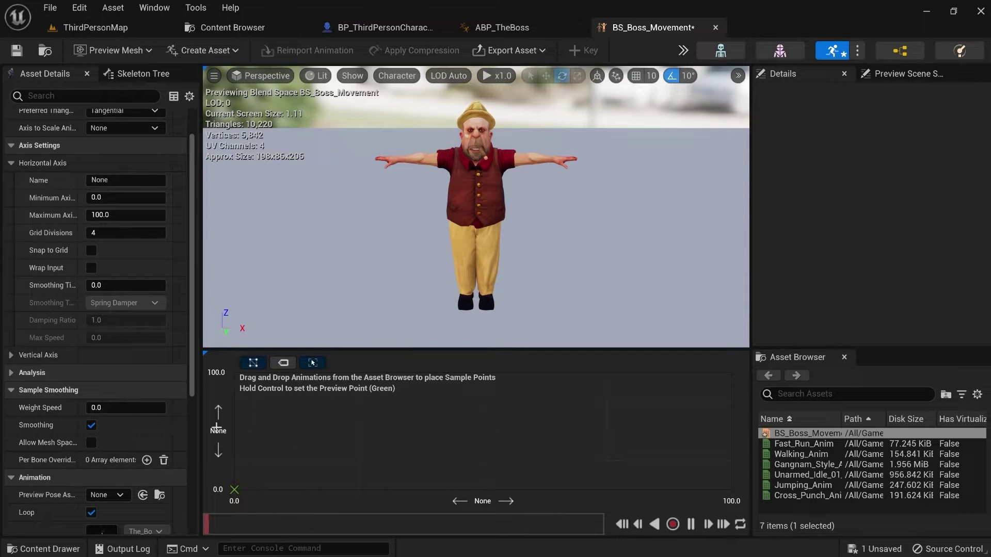
scroll(155, 309, "up", 2)
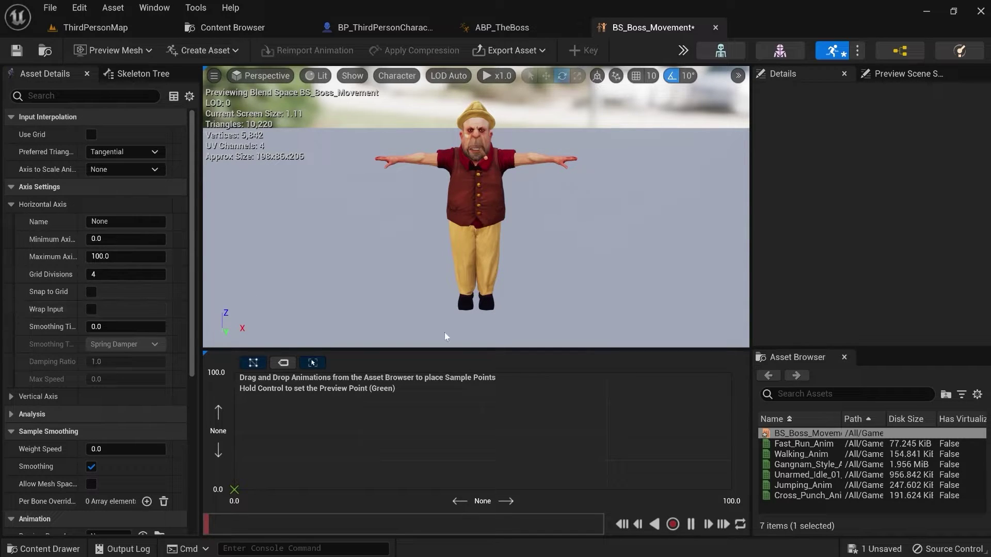
left_click(118, 222)
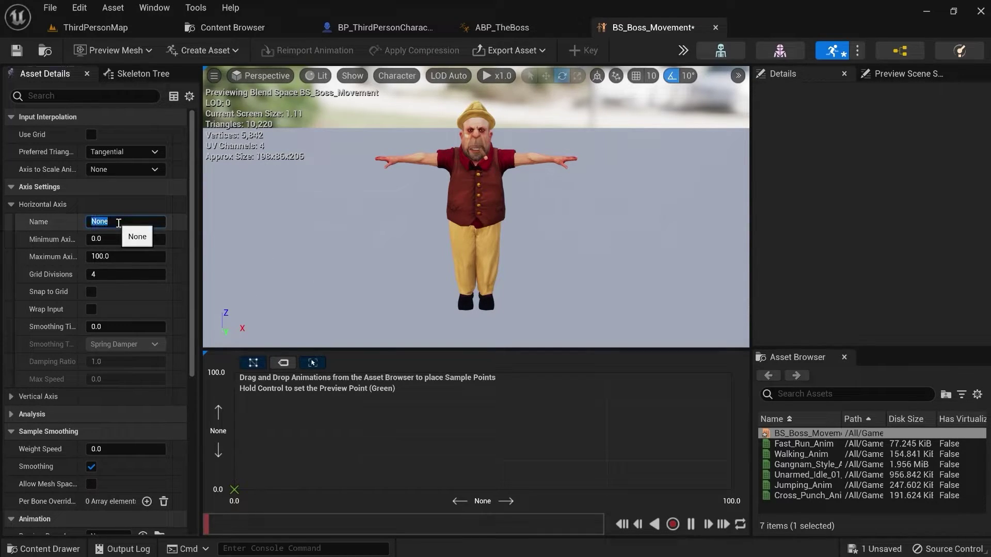
type("Speed")
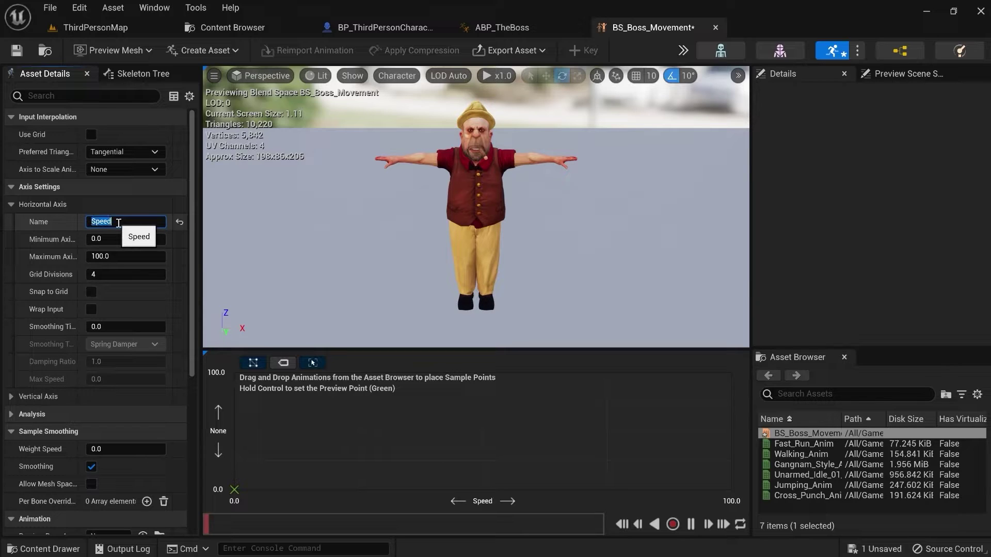
key("Return")
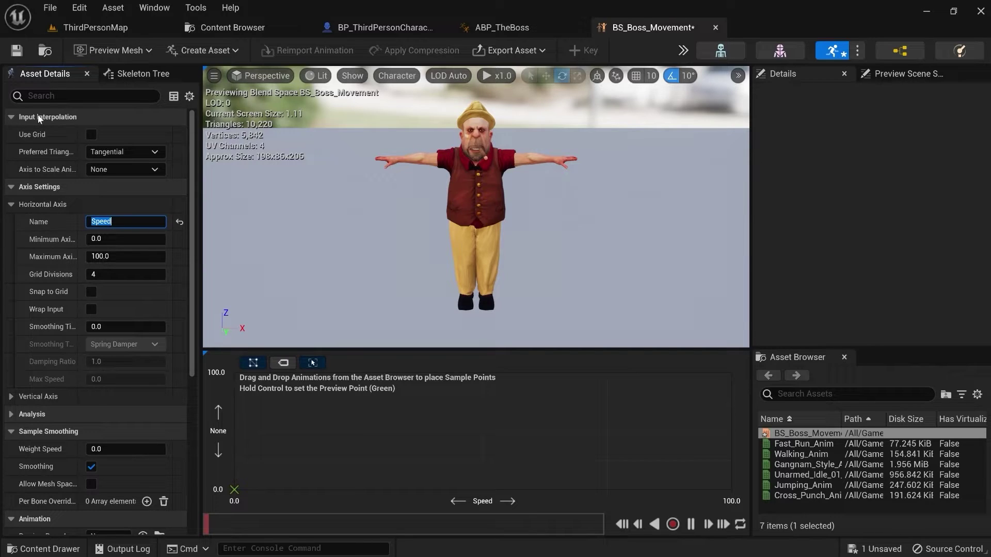
Step: Check the Speed threshold in ABP_TheBoss's Event Graph and set the blend space's horizontal axis minimum to 3.0
left_click(14, 114)
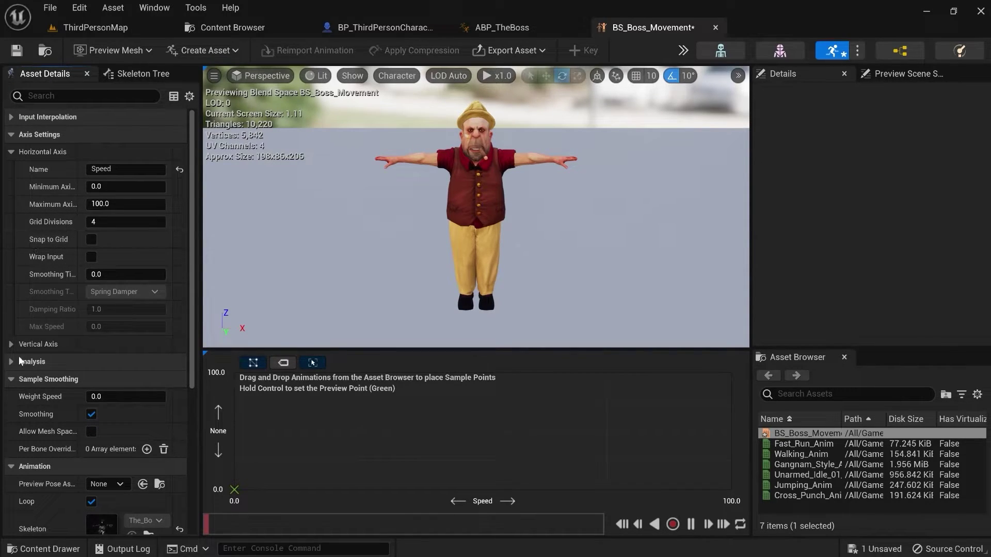
left_click(11, 344)
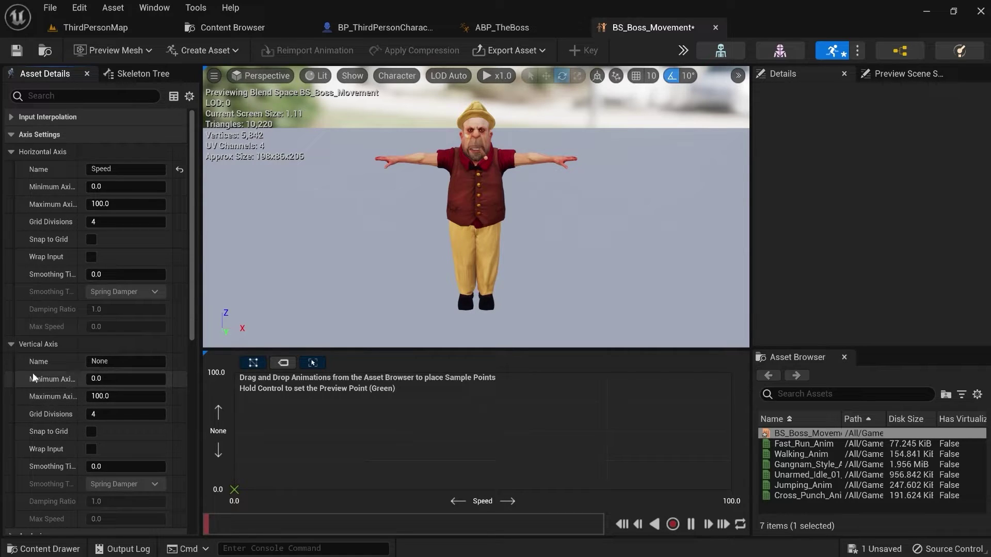
left_click(11, 345)
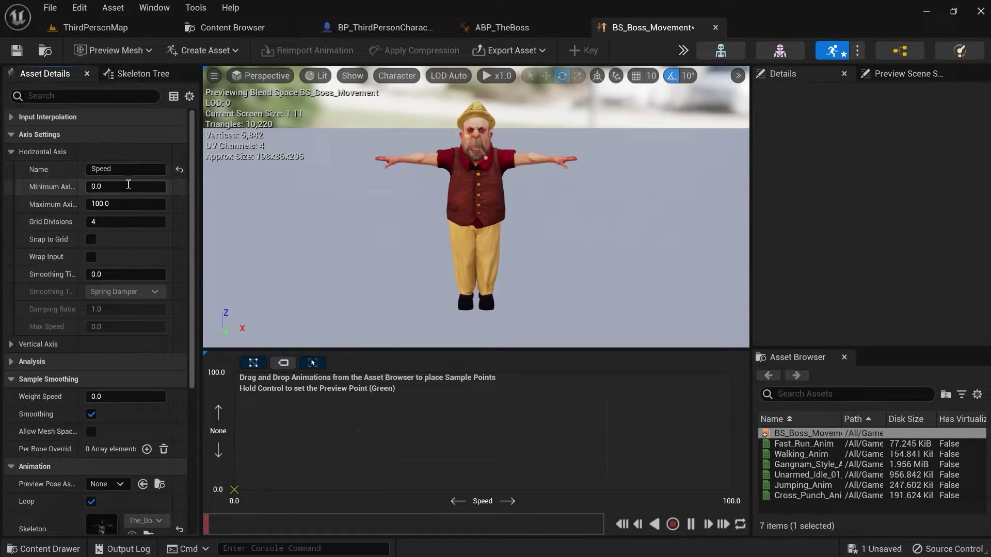
left_click(500, 28)
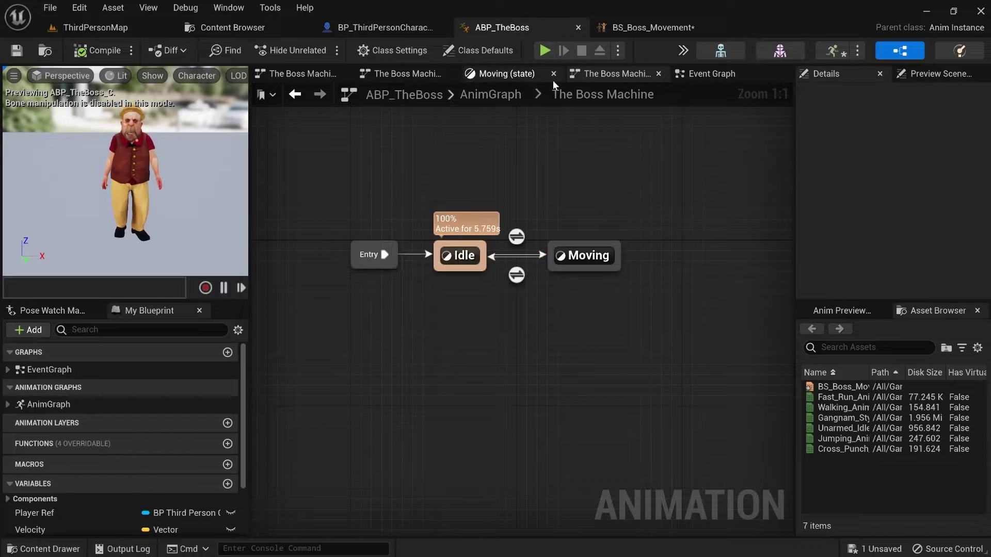
left_click(711, 74)
scroll(614, 269, "up", 4)
scroll(596, 284, "up", 1)
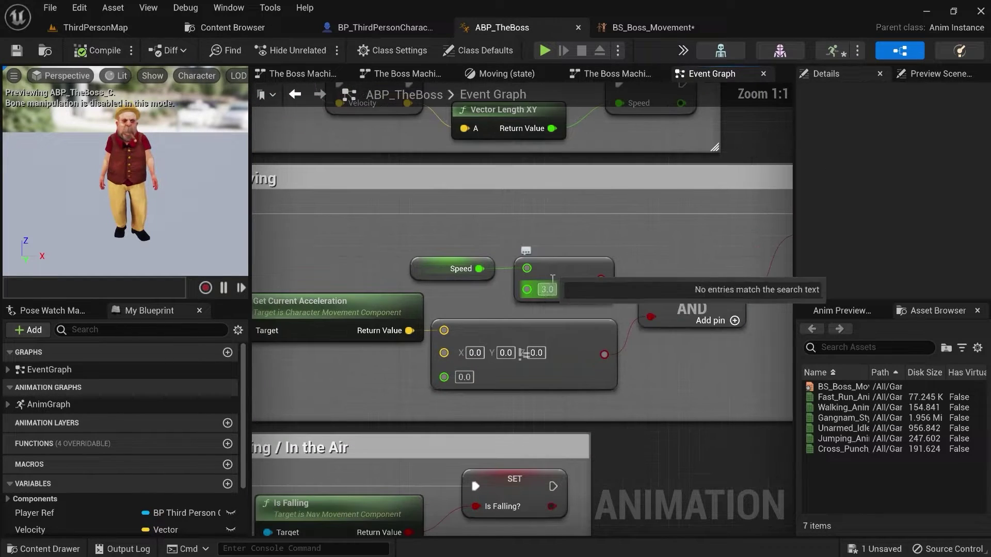
left_click(642, 28)
left_click(127, 187)
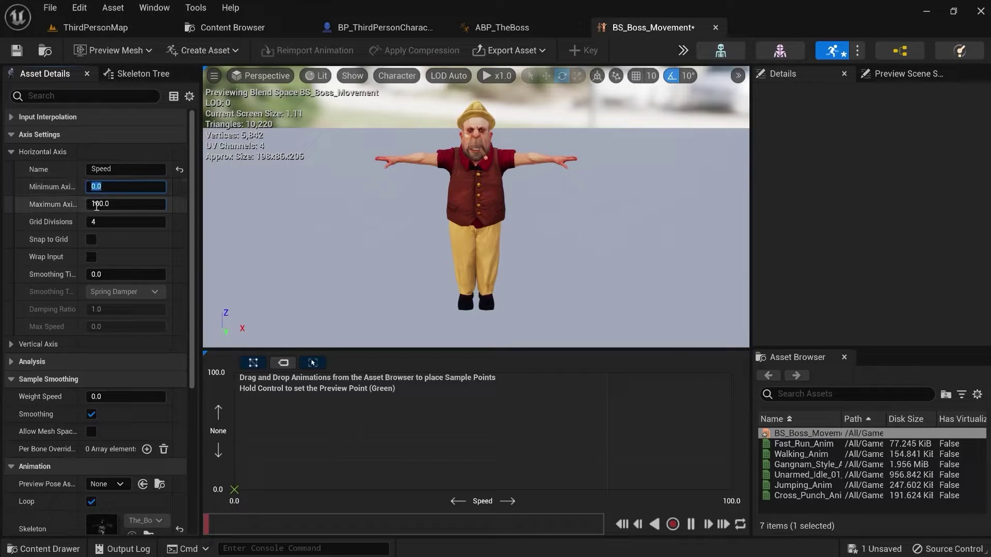
key("Return")
Step: Look up Max Walk Speed in BP_ThirdPersonCharacter's Character Movement component and set the Speed axis maximum in BS_Boss_Movement to 500
left_click(377, 27)
scroll(454, 310, "up", 3)
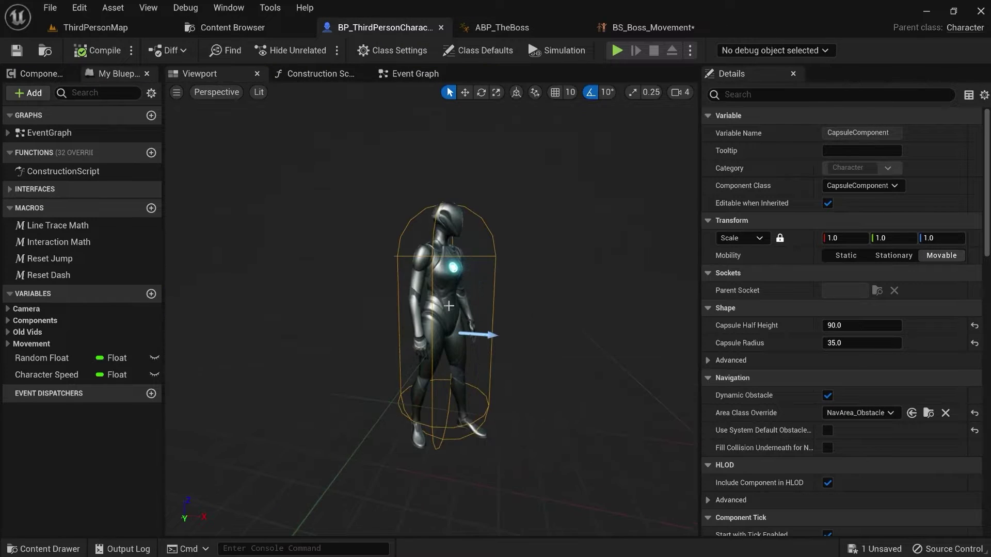
scroll(454, 311, "down", 5)
left_click(519, 296)
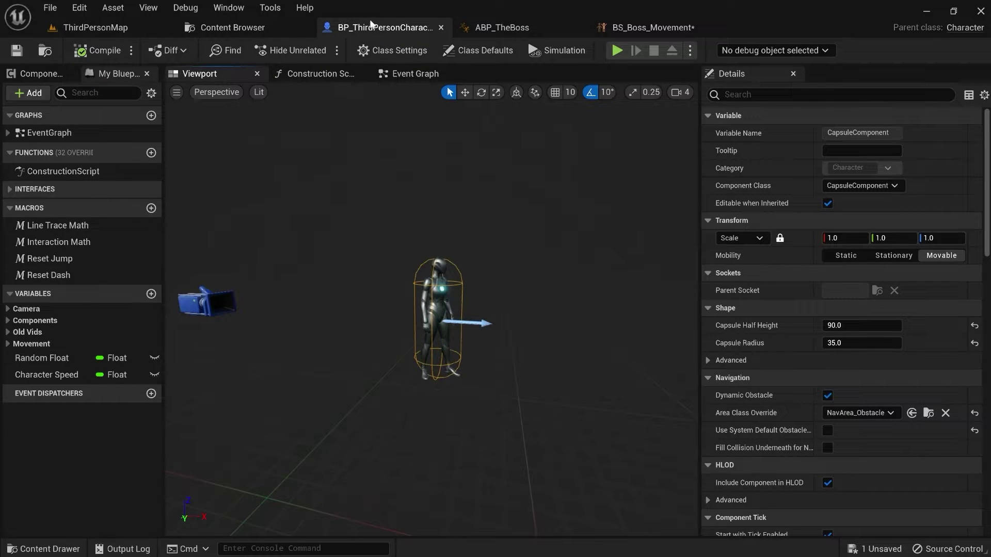
left_click(39, 74)
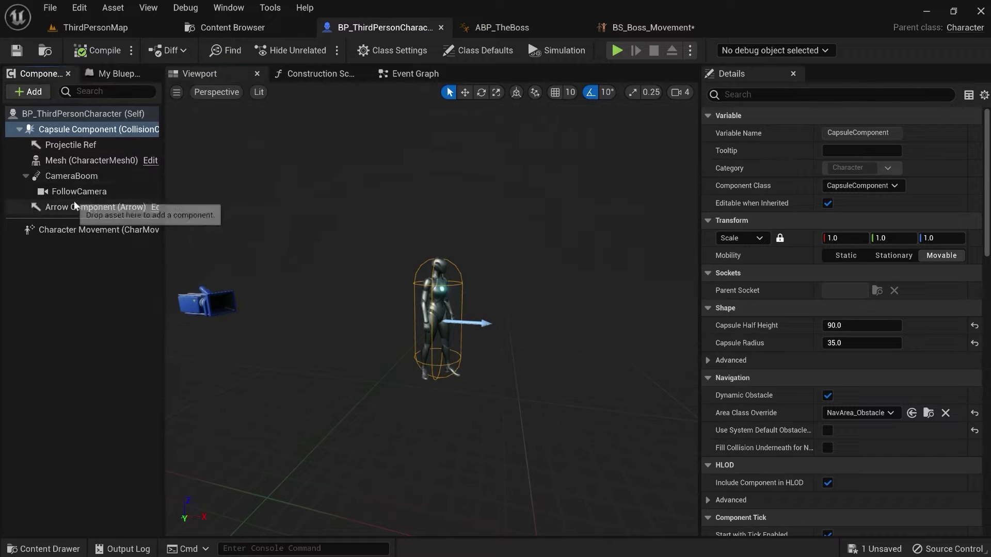
left_click(77, 229)
scroll(823, 249, "down", 3)
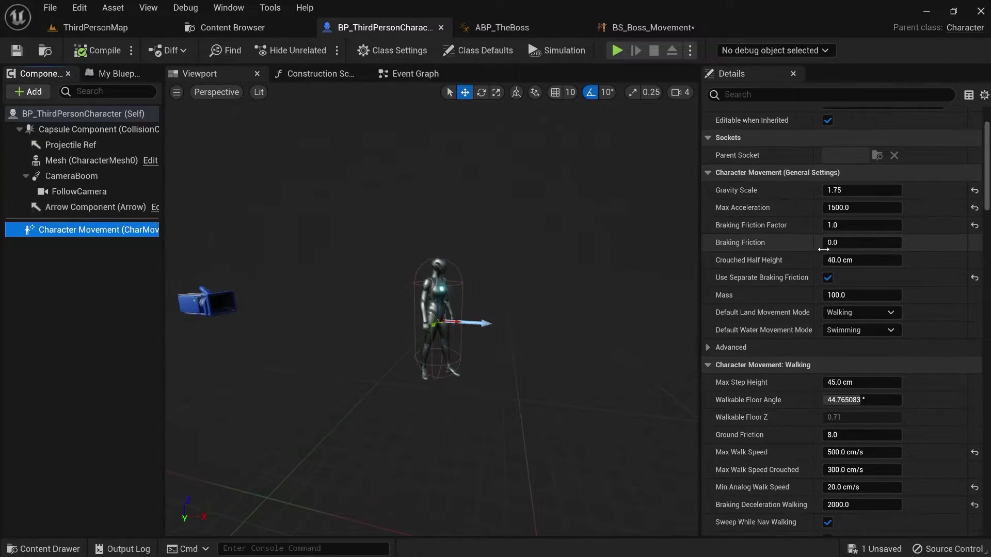
scroll(824, 249, "down", 6)
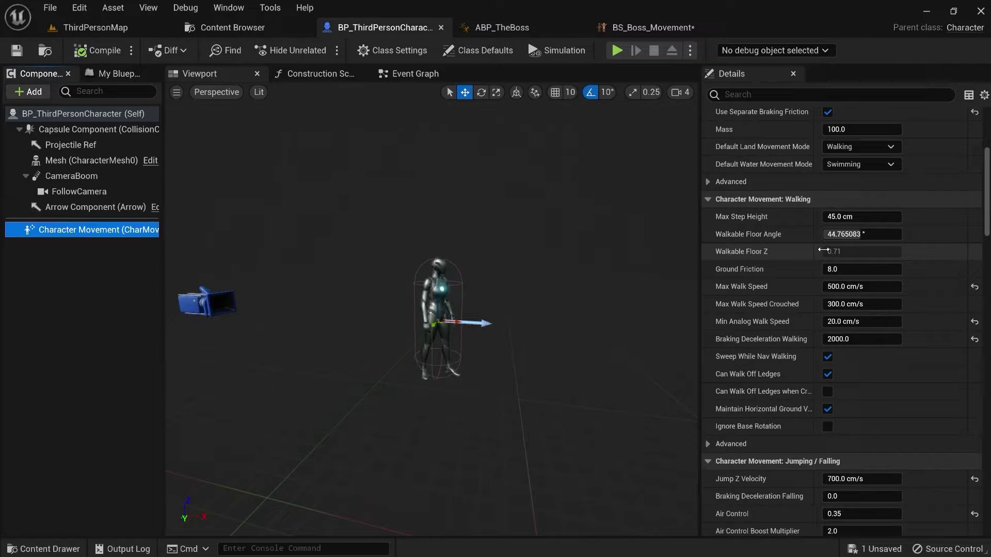
scroll(823, 251, "down", 1)
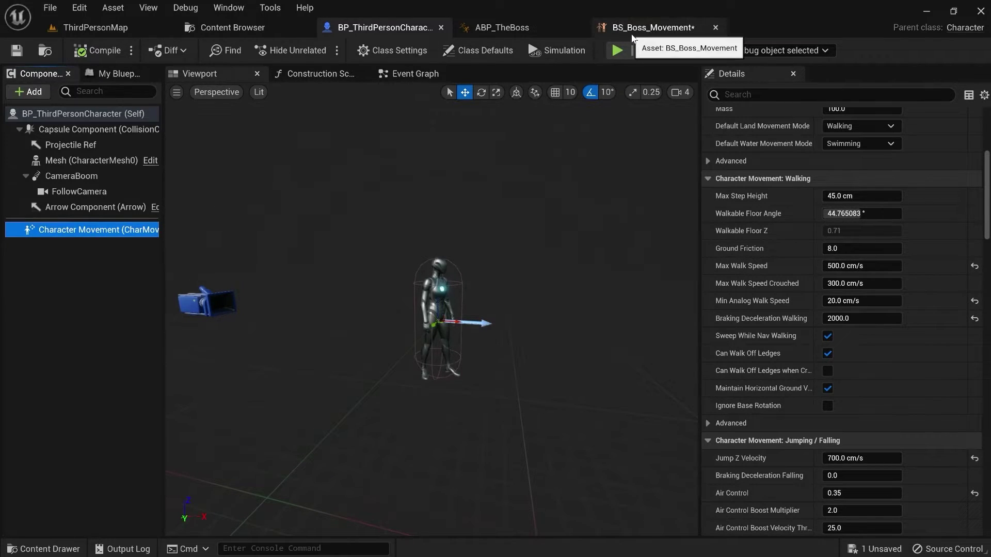
left_click(651, 28)
left_click(109, 204)
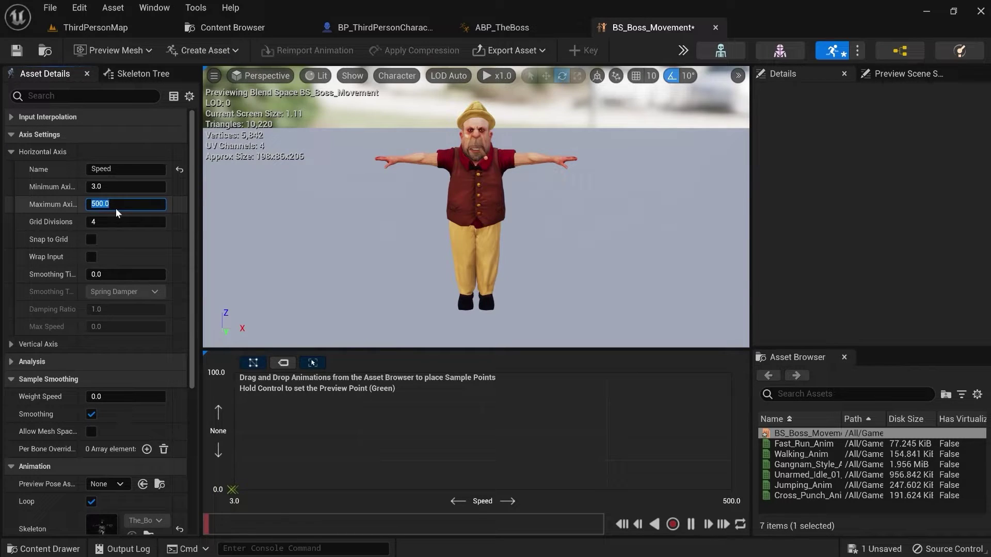
left_click(62, 204)
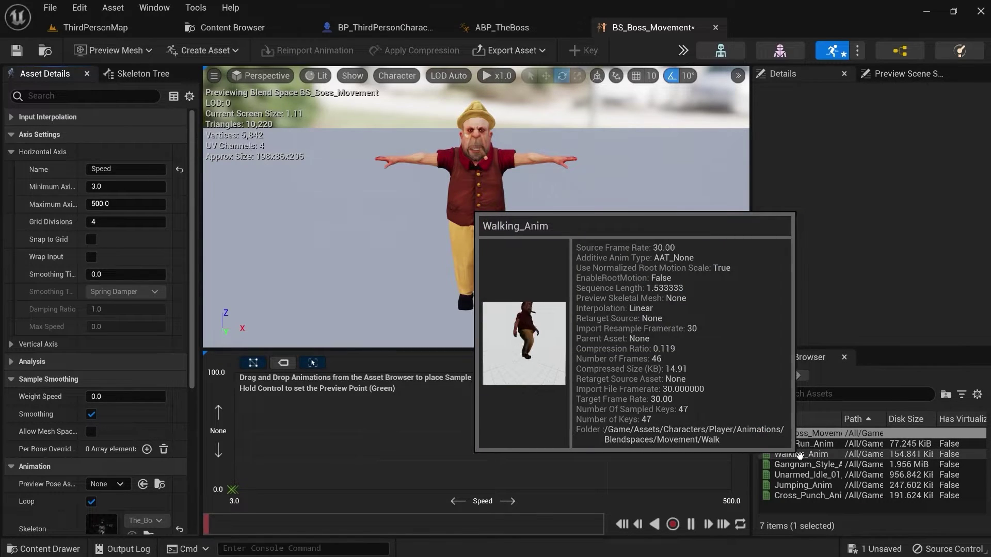
Step: Add Walking_Anim as a sample in the blend space grid, placed at Speed 3 and vertical value 50
left_click_drag(806, 456, 273, 431)
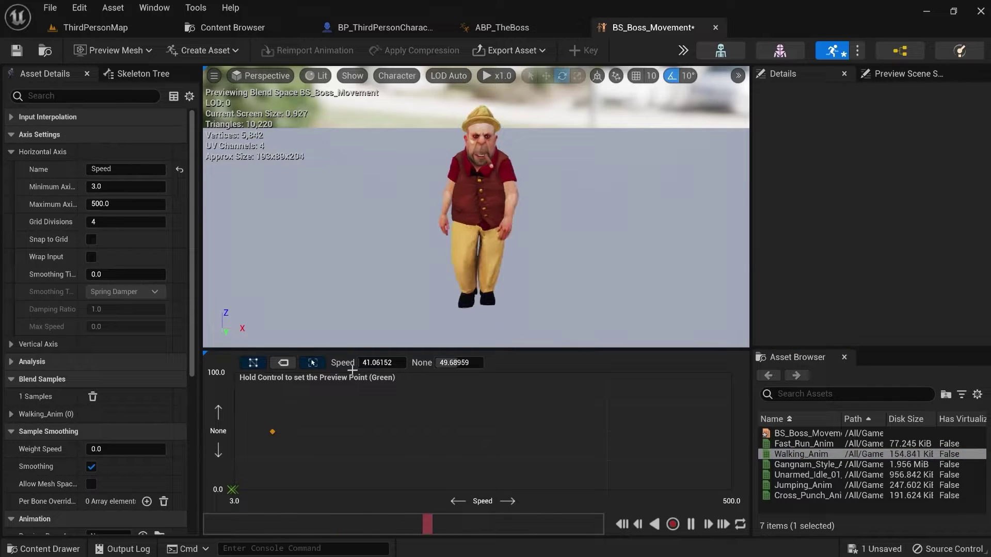
left_click(457, 363)
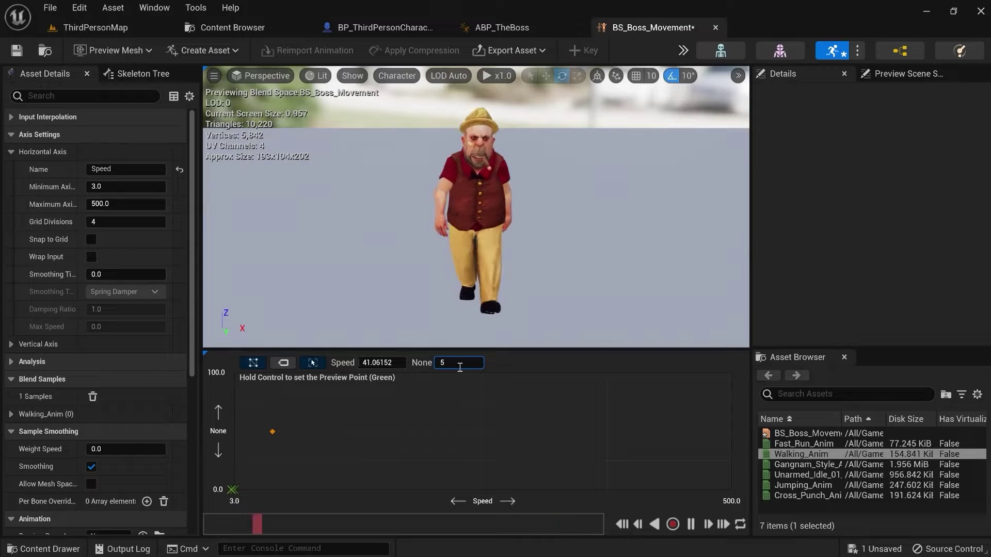
type("0")
key("Return")
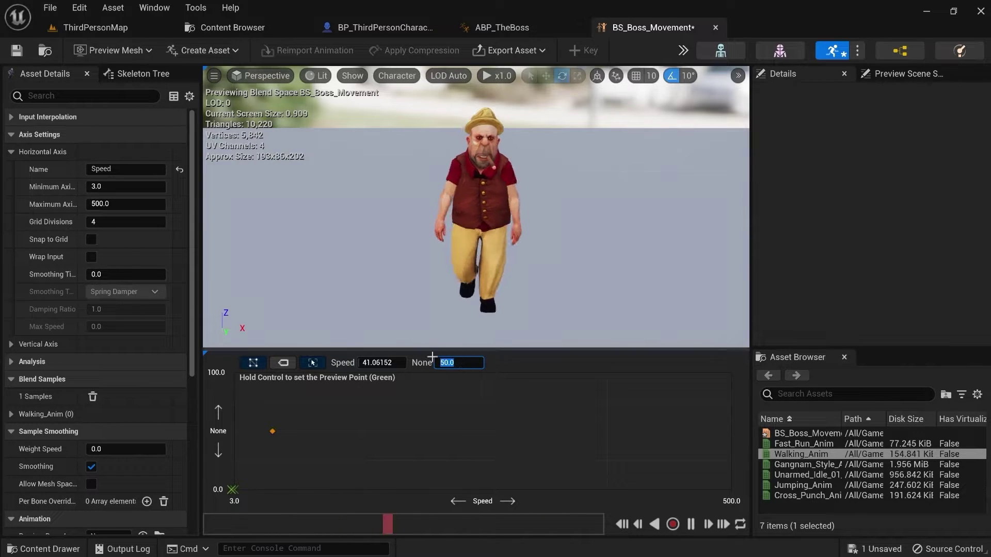
left_click(368, 366)
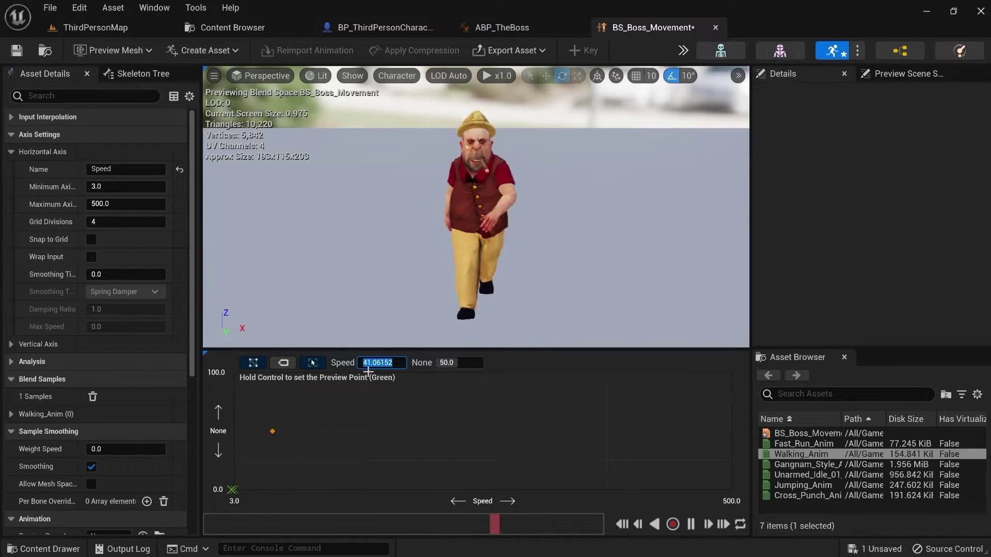
type("3")
key("Return")
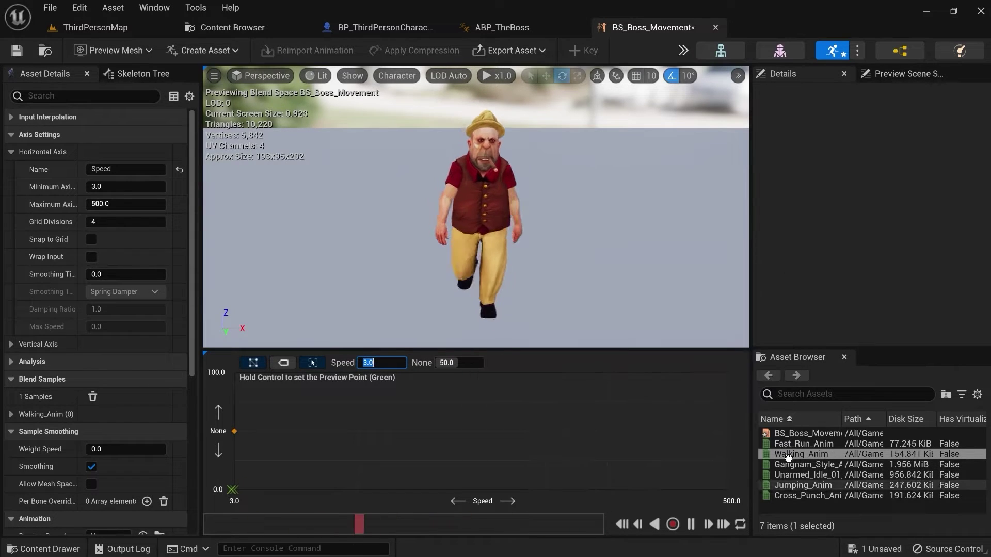
Step: Add Fast_Run_Anim to the blend space grid as a second sample and select its point
left_click(793, 444)
left_click_drag(794, 443, 573, 440)
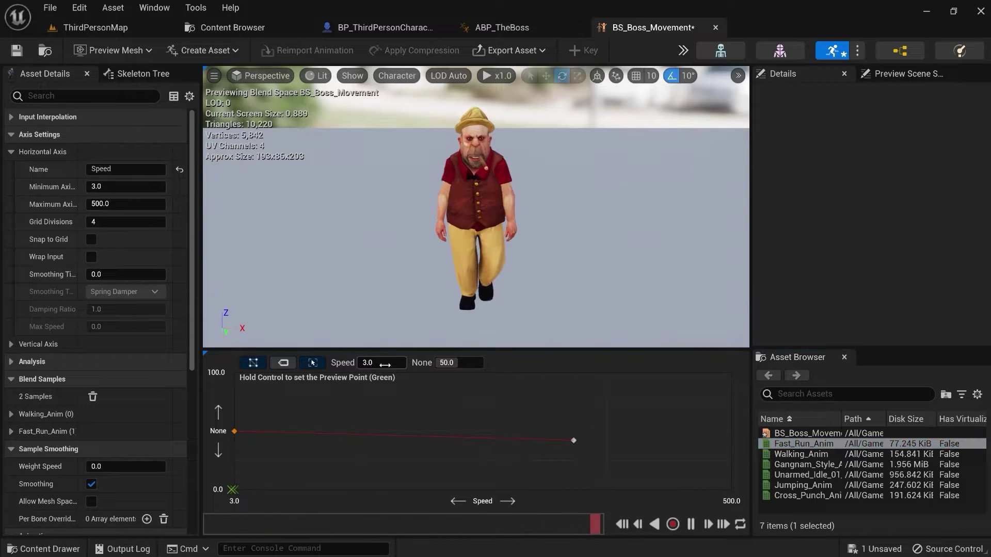
left_click(382, 363)
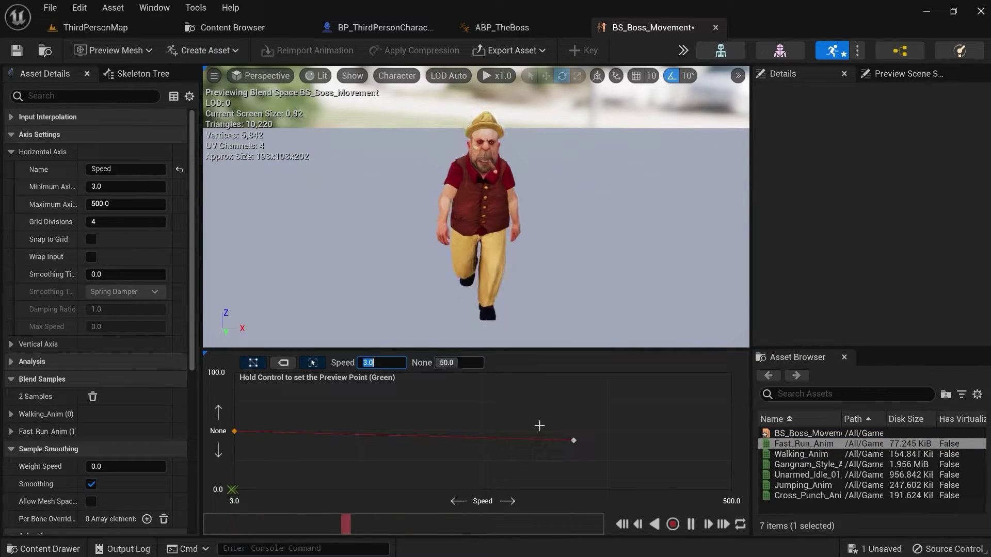
left_click(572, 439)
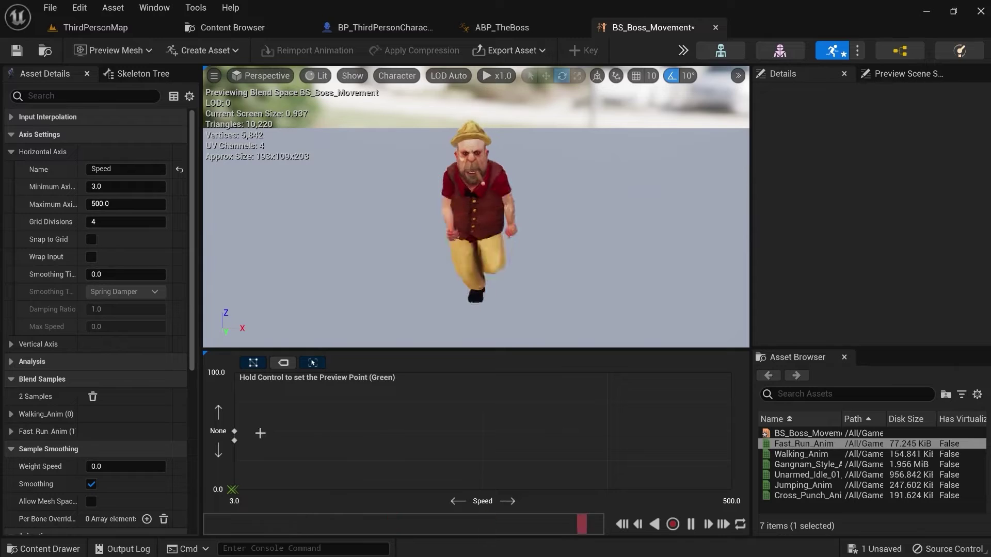
left_click(234, 440)
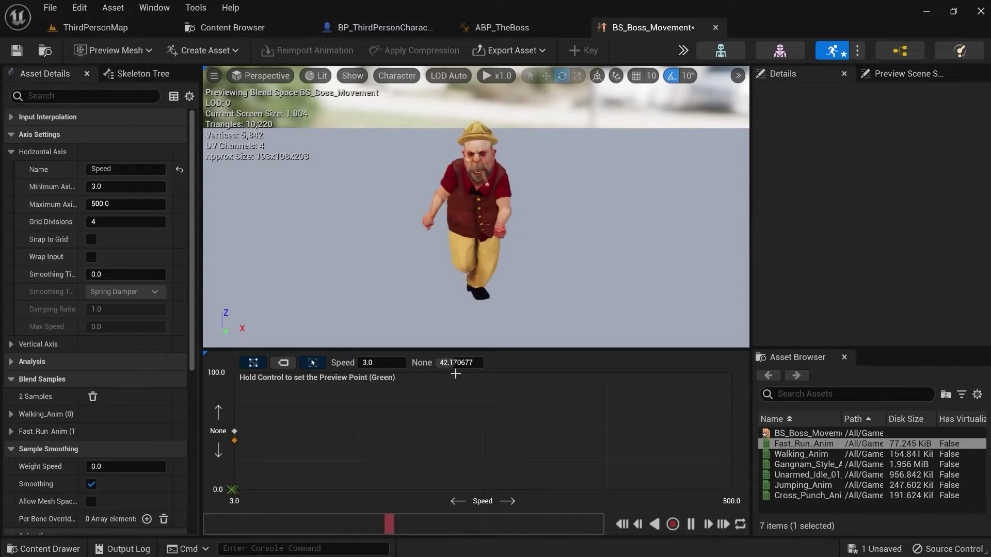
Step: Set the Fast_Run_Anim sample's vertical axis value to 50
left_click(459, 362)
type("50")
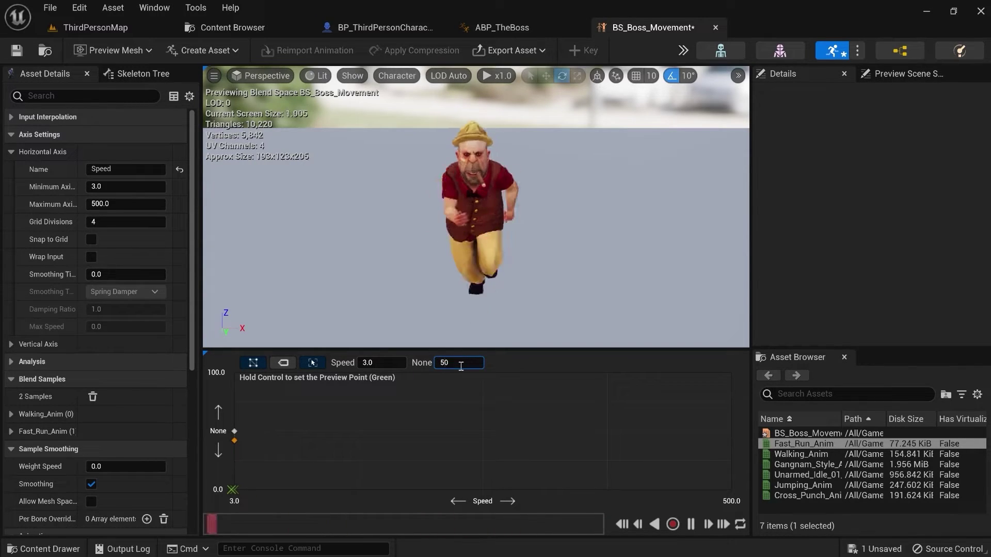
key("Return")
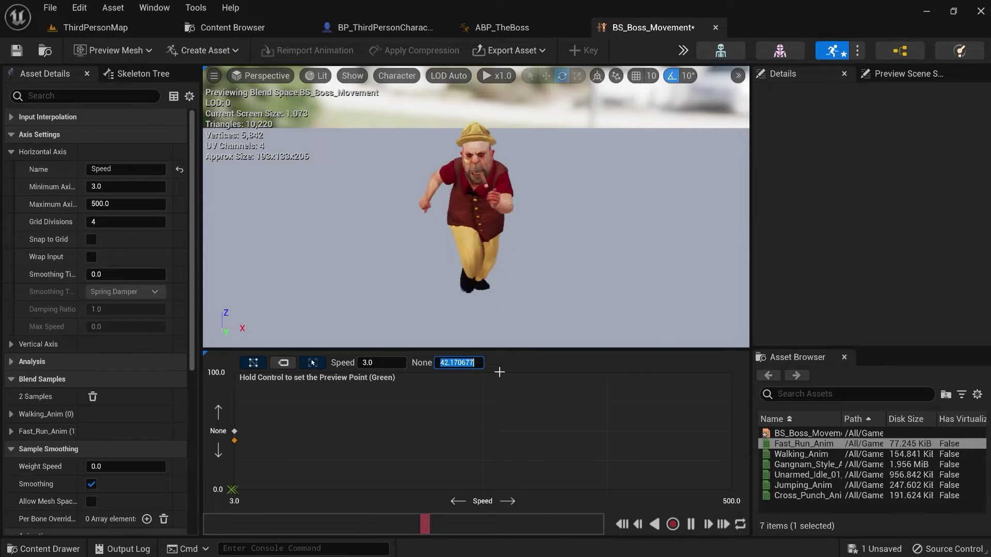
type("50")
key("Return")
type("50")
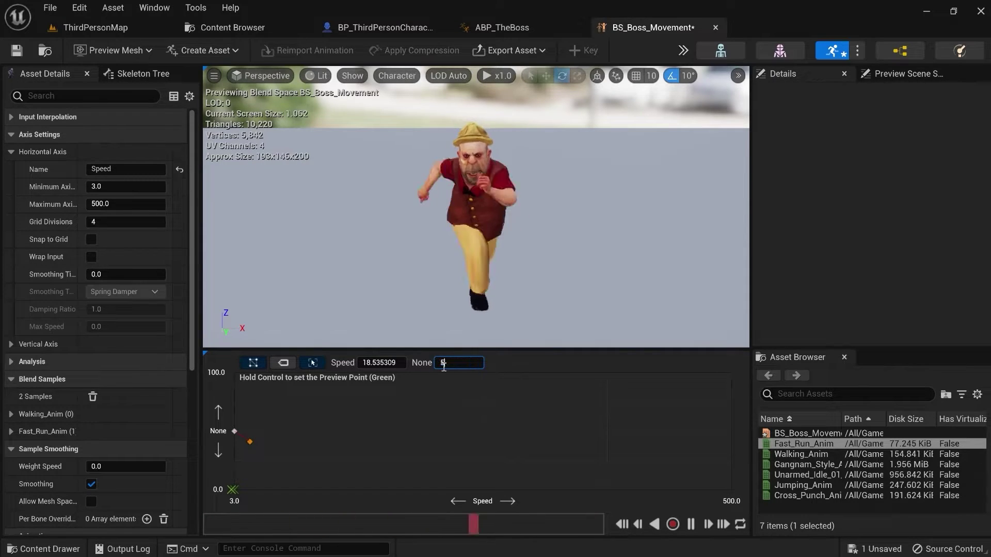
key("Return")
Step: Set the Fast_Run_Anim sample's Speed to 500 and save the BS_Boss_Movement blend space
left_click(401, 362)
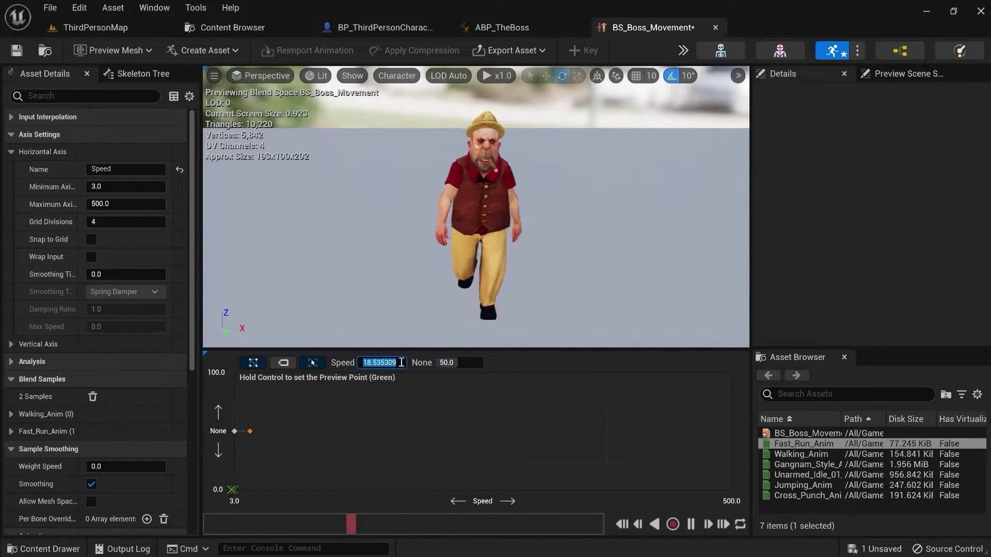
type("500")
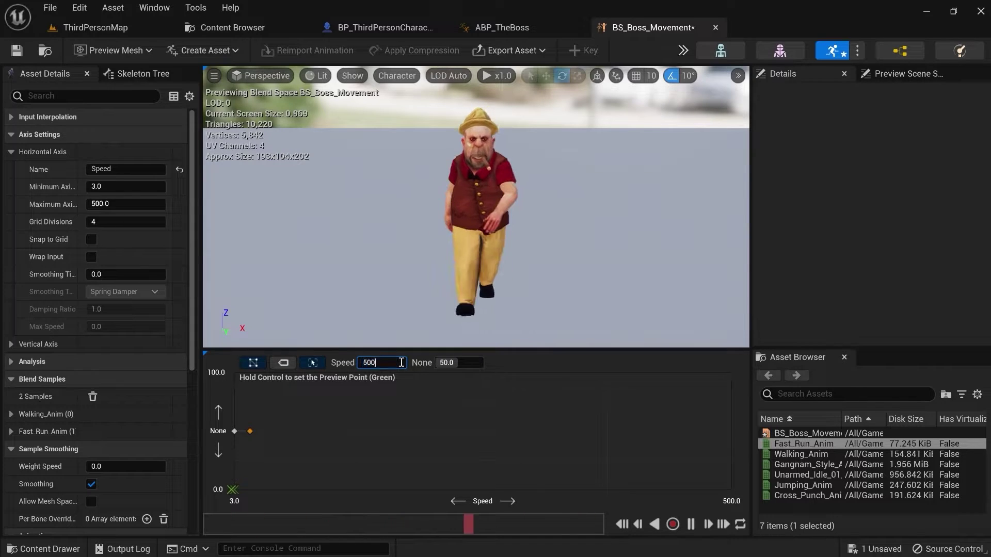
key("Return")
left_click(639, 425)
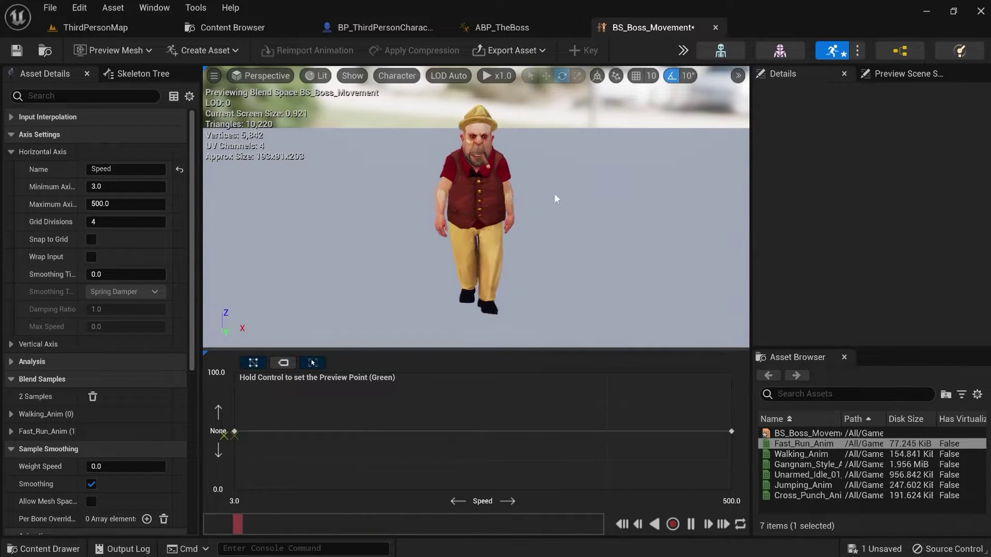
left_click(17, 50)
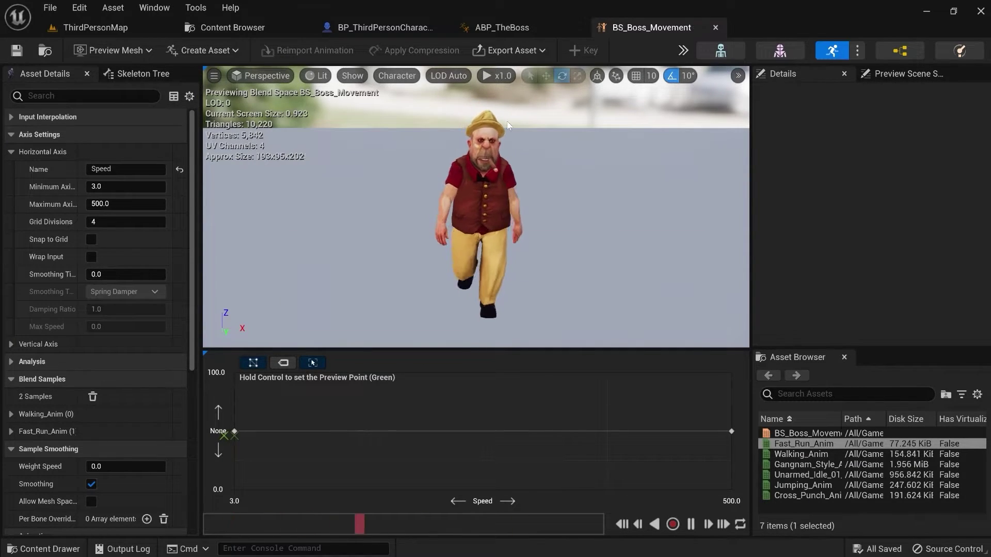
Step: Add a BS_Boss_Movement blend space player to the Moving state's graph in ABP_TheBoss
left_click(515, 27)
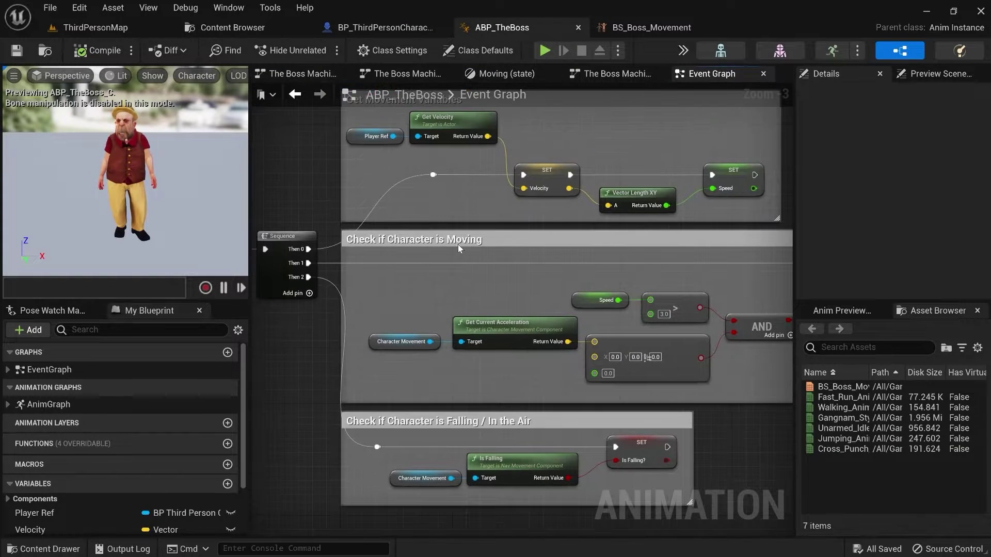
left_click(499, 74)
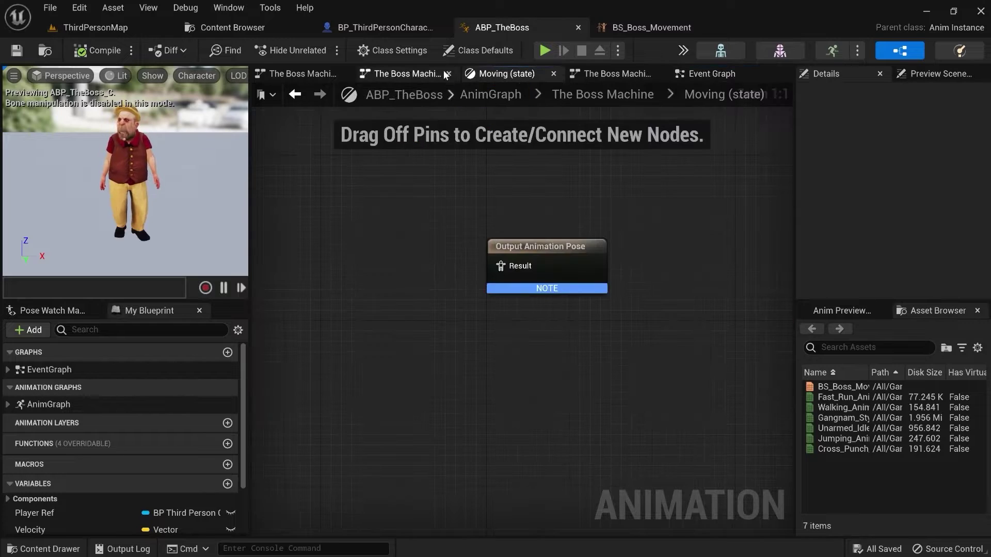
left_click(605, 96)
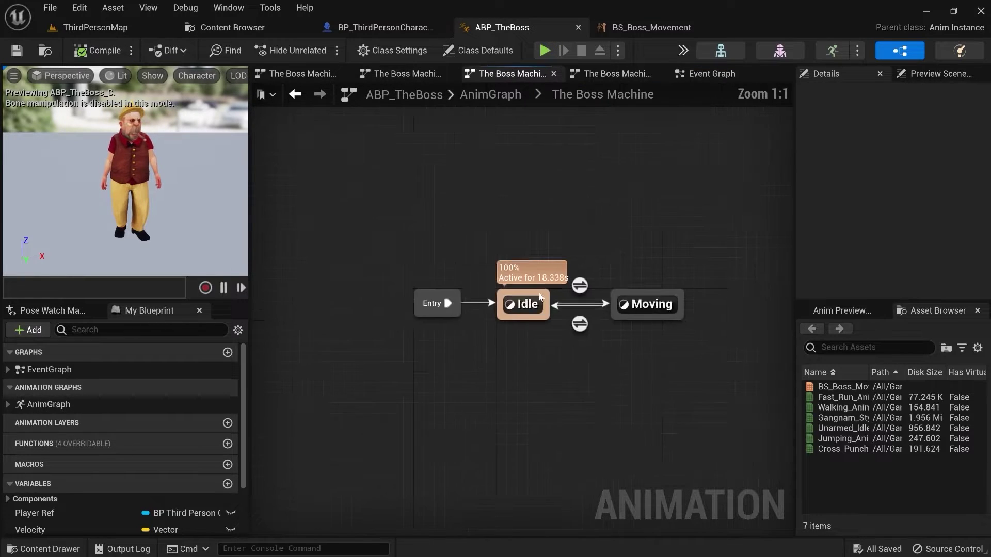
double_click(654, 326)
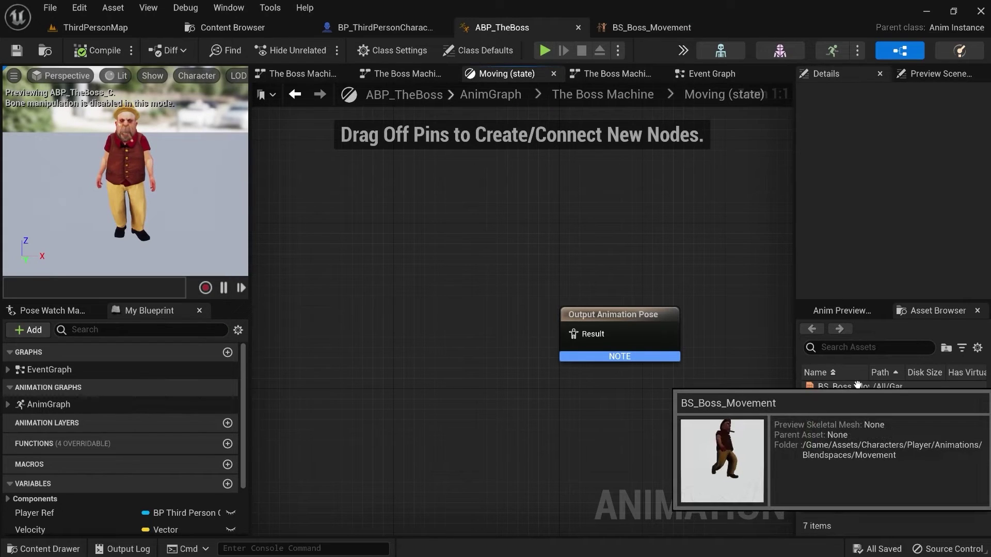
left_click_drag(843, 388, 336, 351)
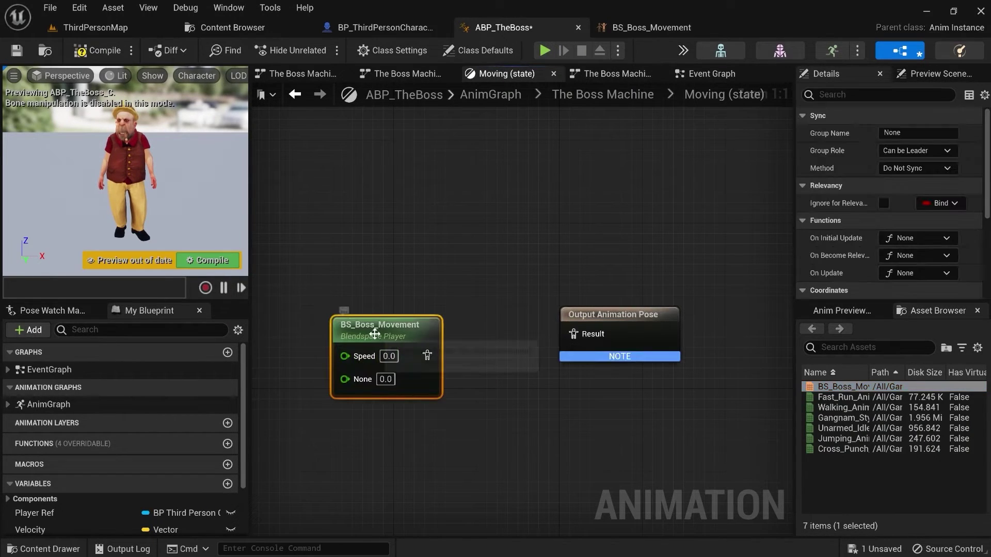
Step: Connect the BS_Boss_Movement player's pose output to the Output Animation Pose result and straighten the connection
left_click_drag(443, 348, 573, 335)
right_click(573, 336)
mouse_move(638, 400)
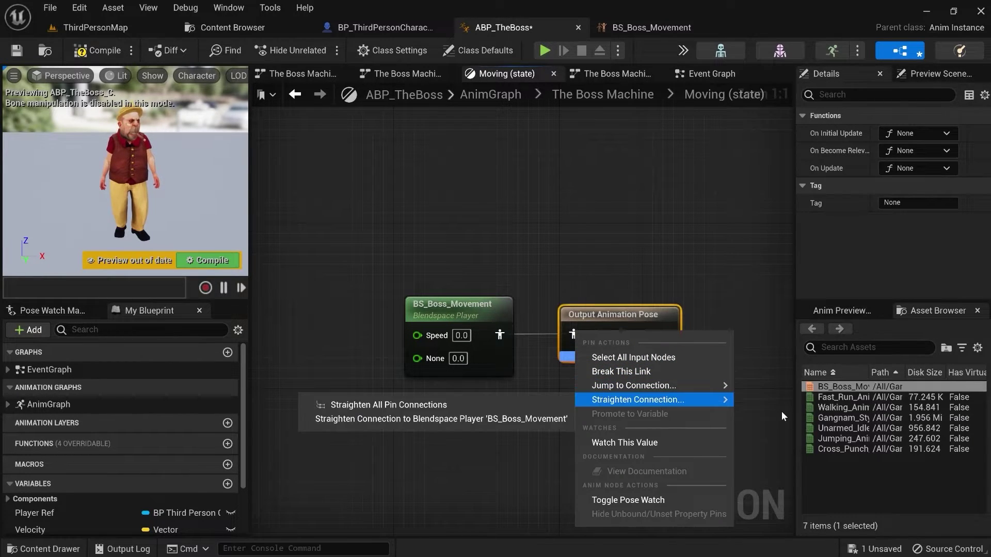
left_click(487, 419)
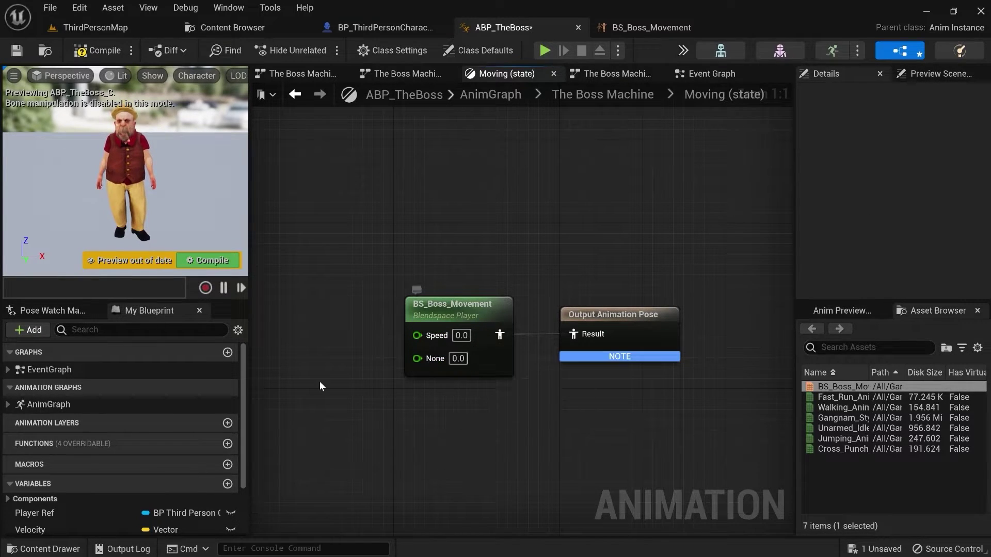
Step: Connect the Speed variable to the BS_Boss_Movement player's Speed input with a straight link, and compile and save the blueprint
scroll(30, 469, "down", 3)
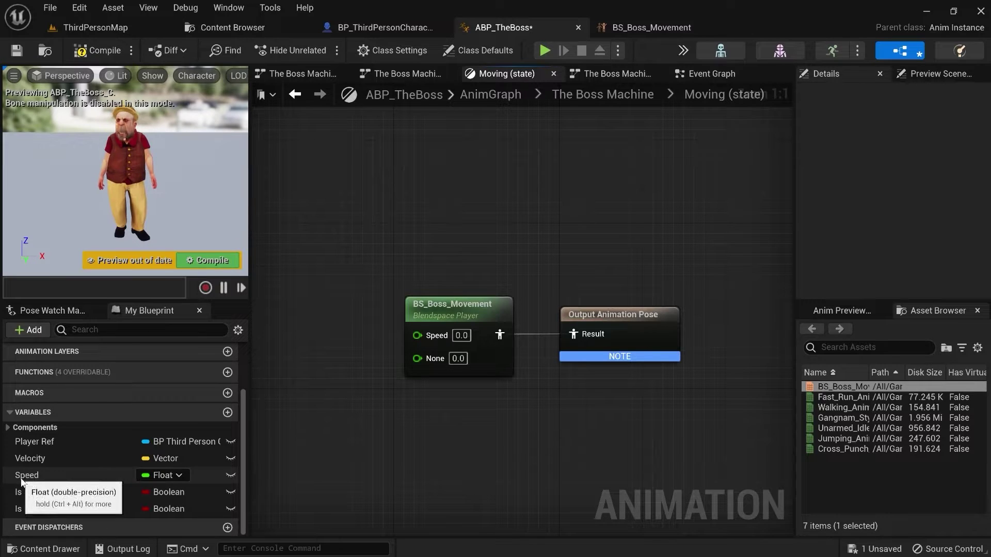
left_click_drag(25, 475, 439, 334)
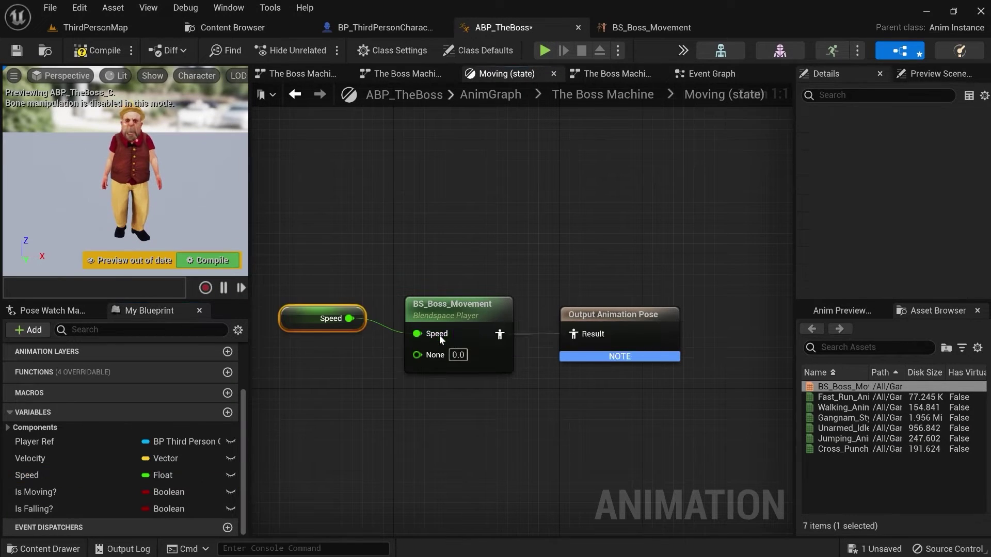
right_click(439, 336)
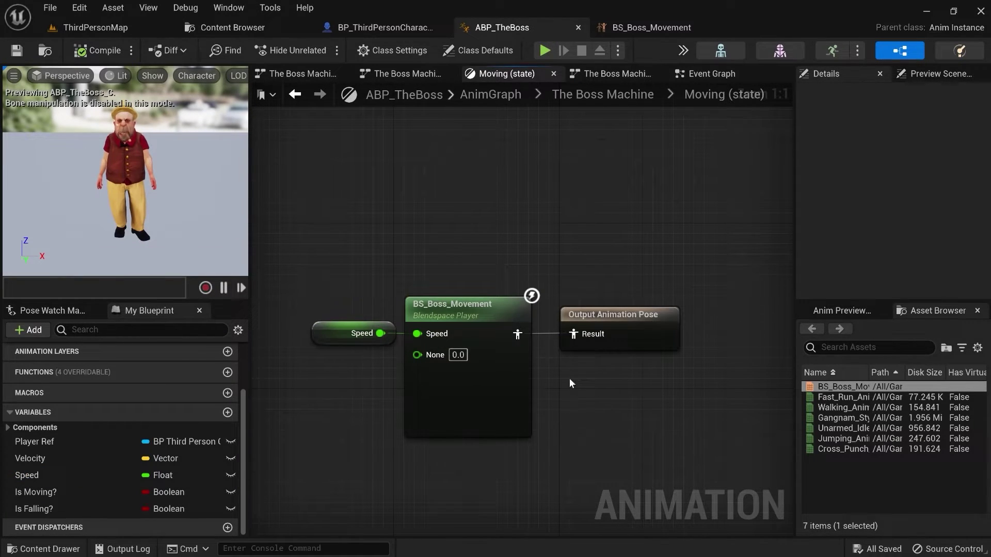
left_click(512, 298)
left_click(492, 225)
left_click(627, 104)
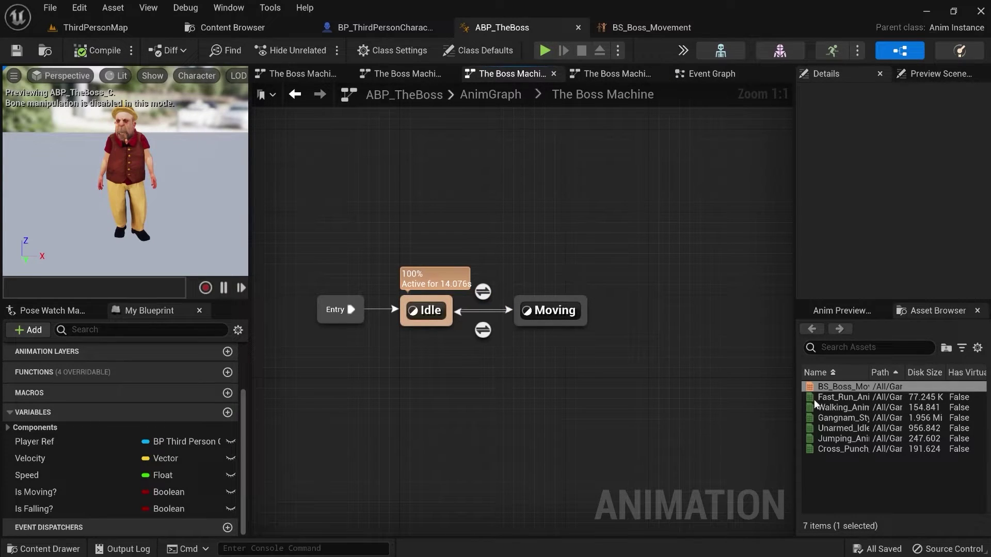
Step: Review the Walking_Anim sample in BS_Boss_Movement against the walking speed settings in BP_ThirdPersonCharacter
left_click(636, 29)
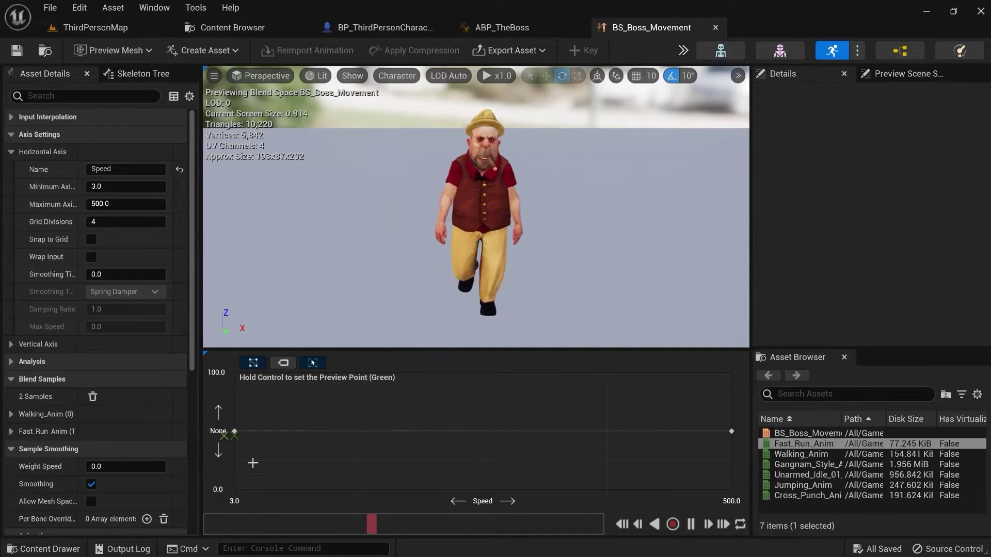
mouse_move(235, 426)
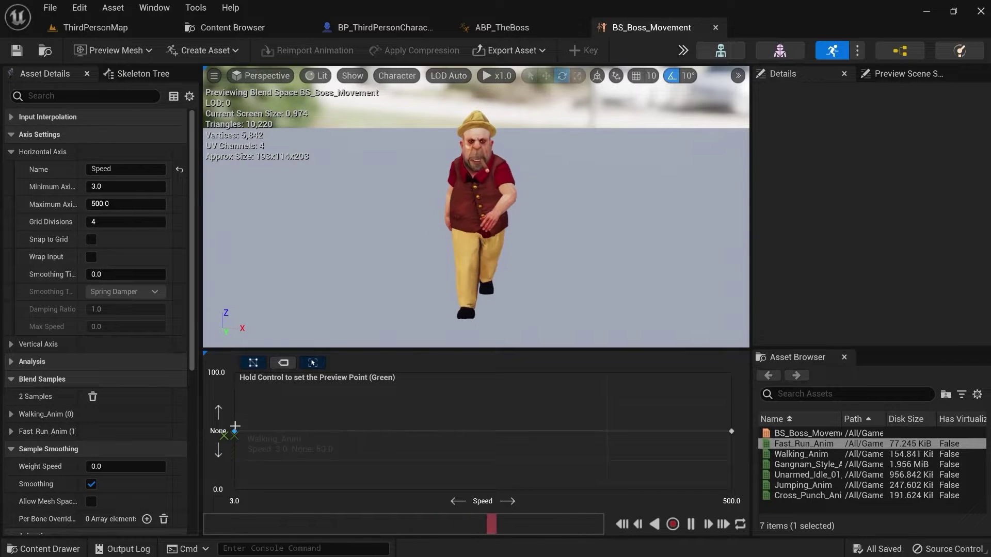
left_click(419, 29)
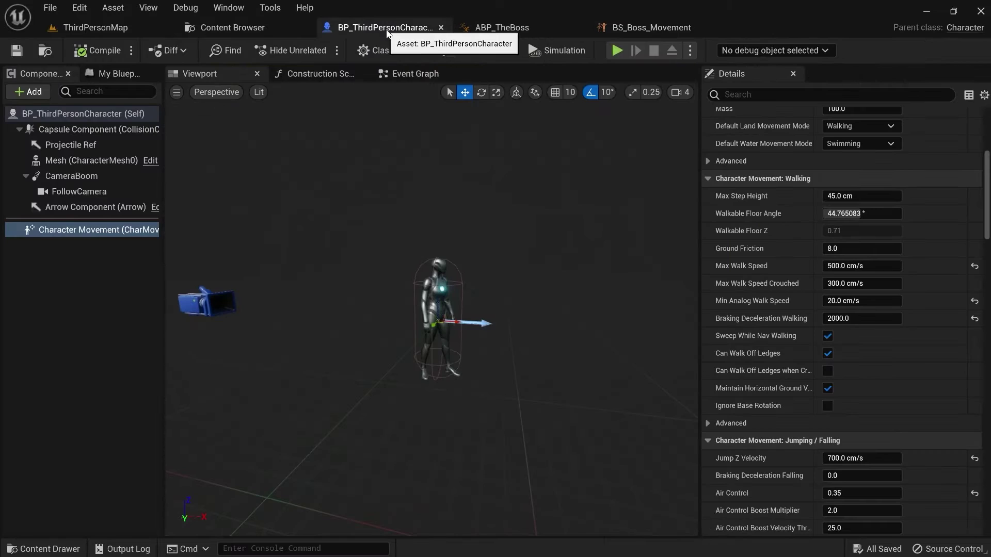
left_click(523, 29)
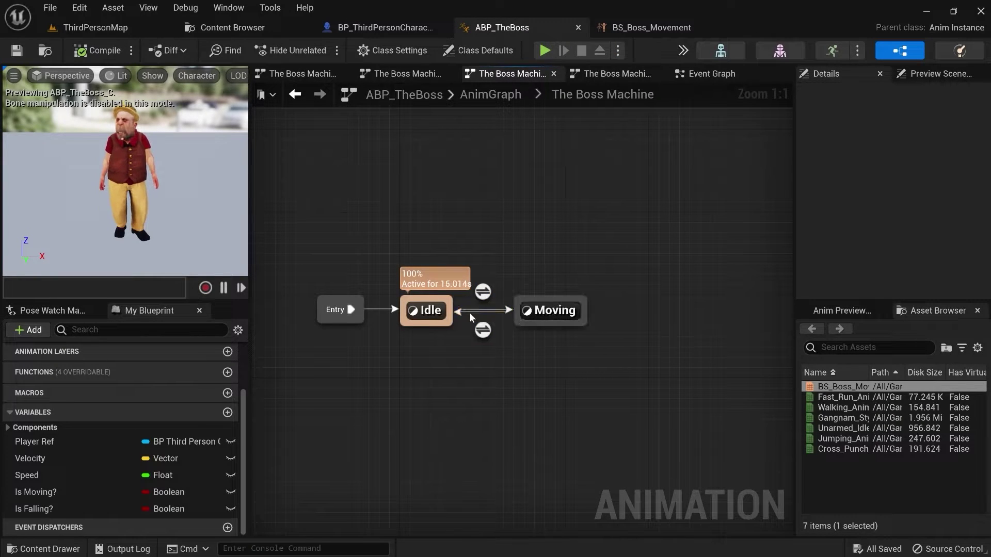
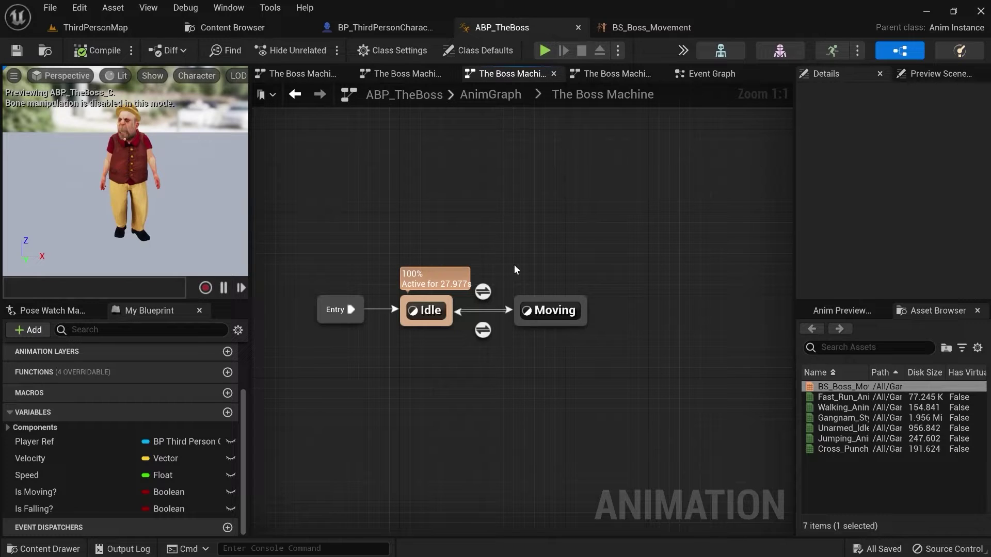
Step: Add a state named Start Jump above Moving in The Boss Machine, with a transition from Moving
right_click_drag(514, 265, 474, 252)
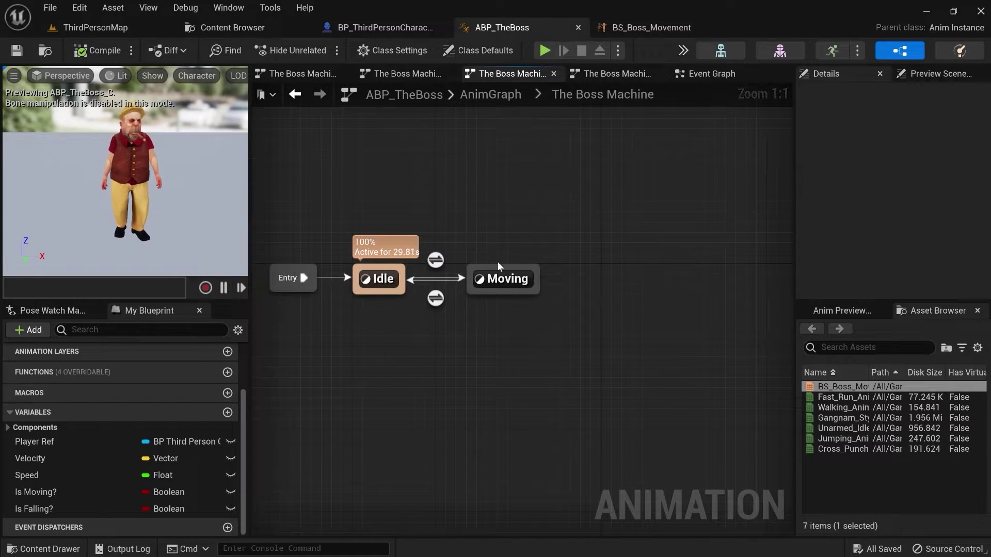
right_click_drag(558, 207, 511, 245)
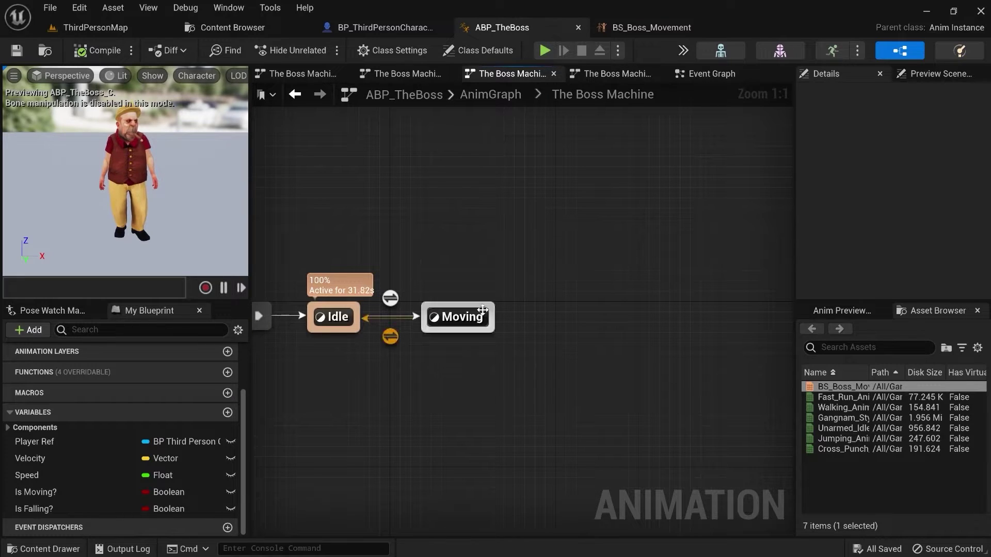
left_click_drag(483, 309, 516, 252)
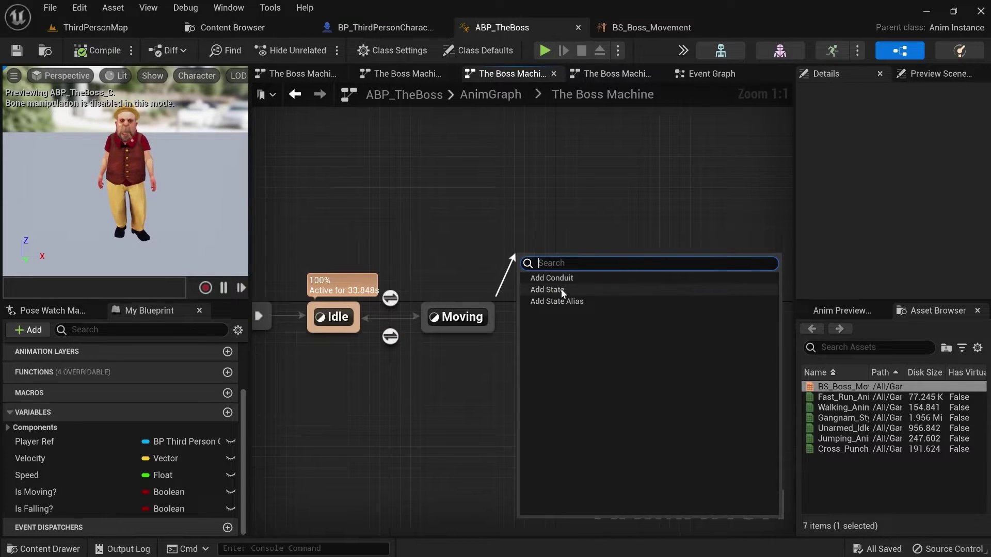
left_click(561, 290)
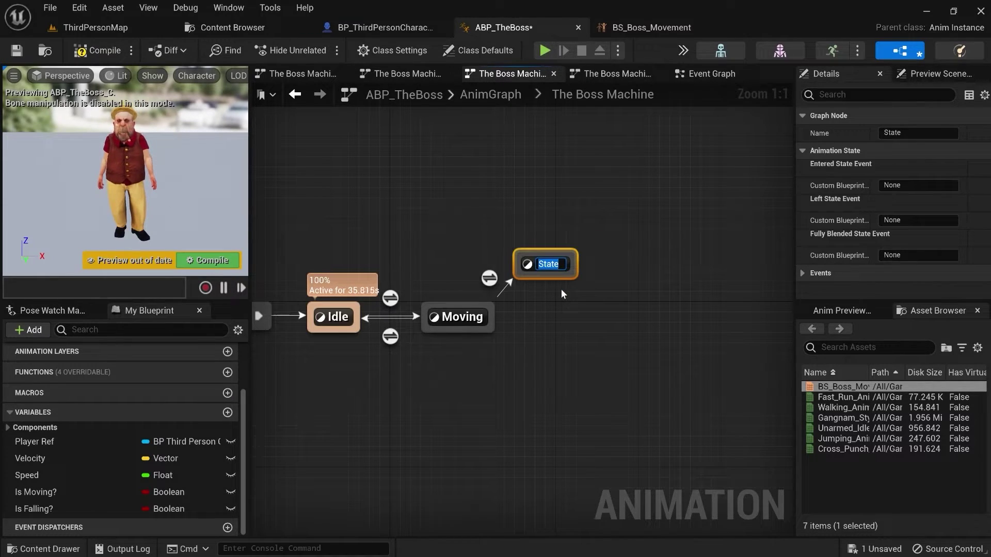
type("Start Jump")
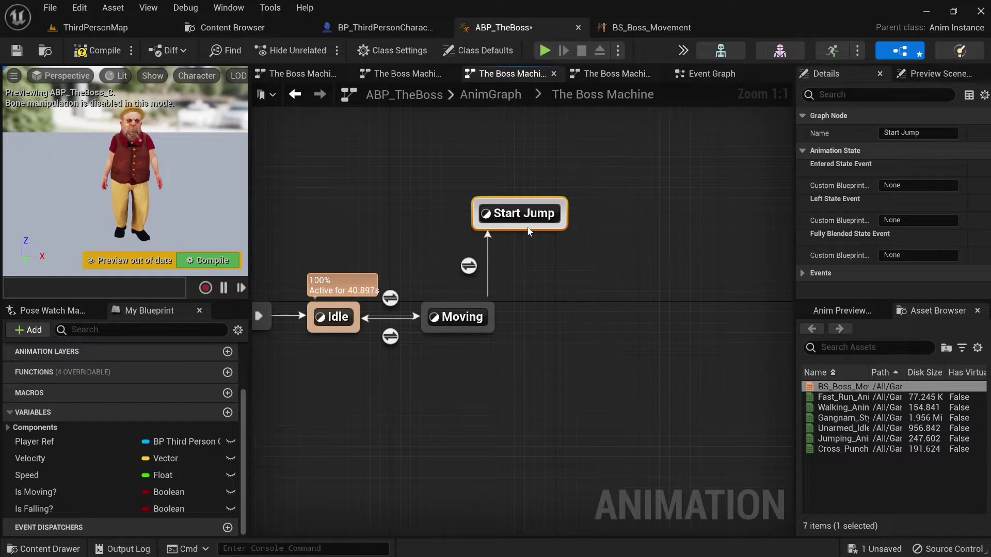
Step: Add a state named End Jump with a transition leading to it from Start Jump
left_click_drag(526, 227, 568, 303)
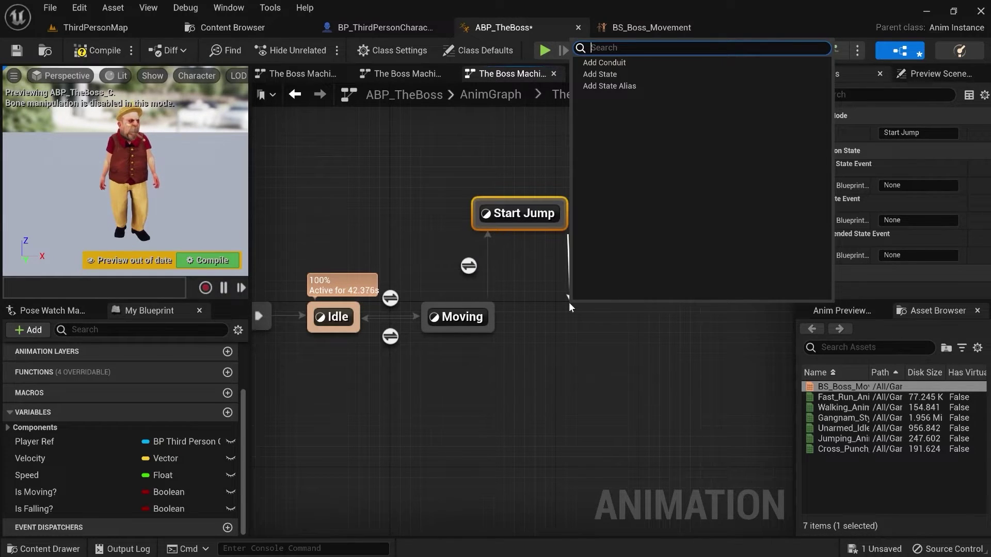
left_click(600, 74)
type("End Jump")
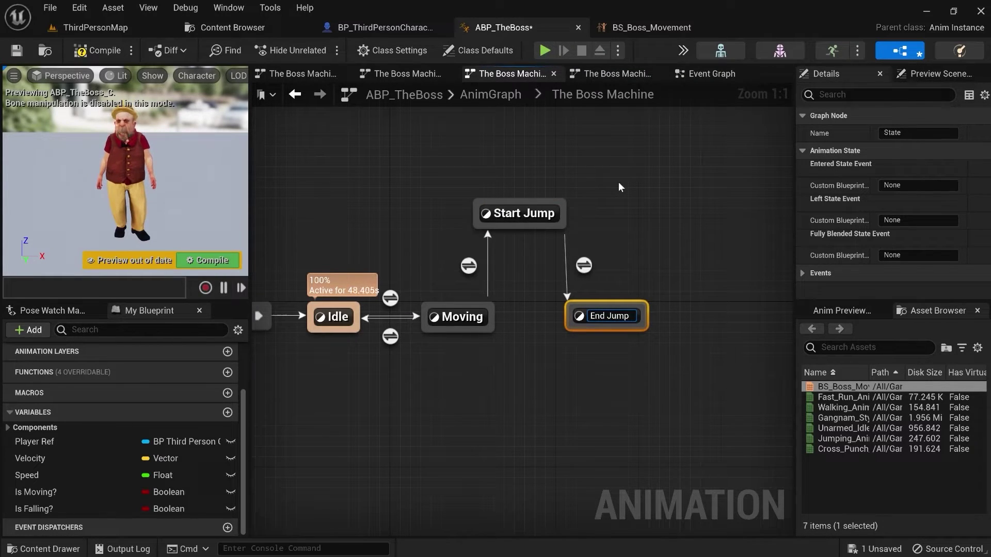
key("Return")
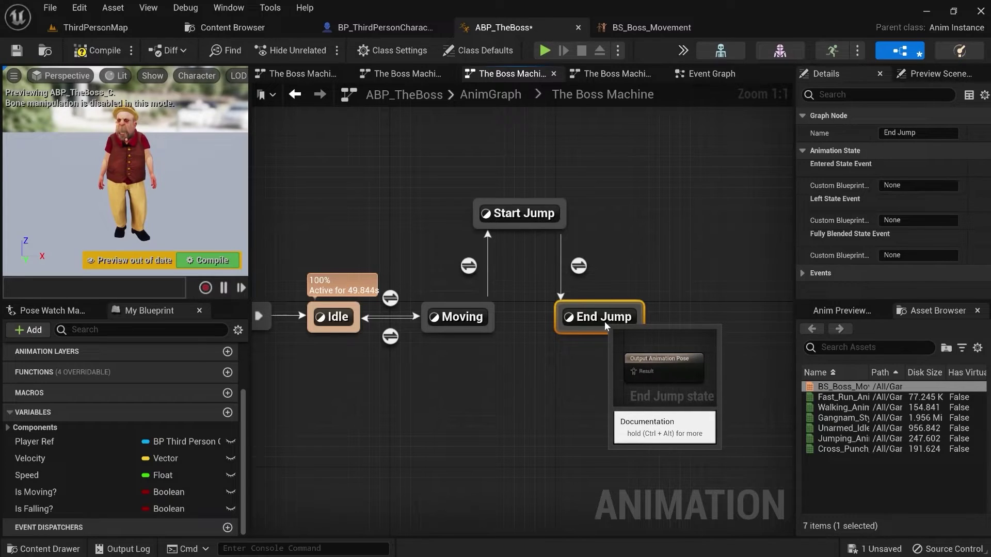
left_click(527, 369)
right_click_drag(636, 381, 727, 387)
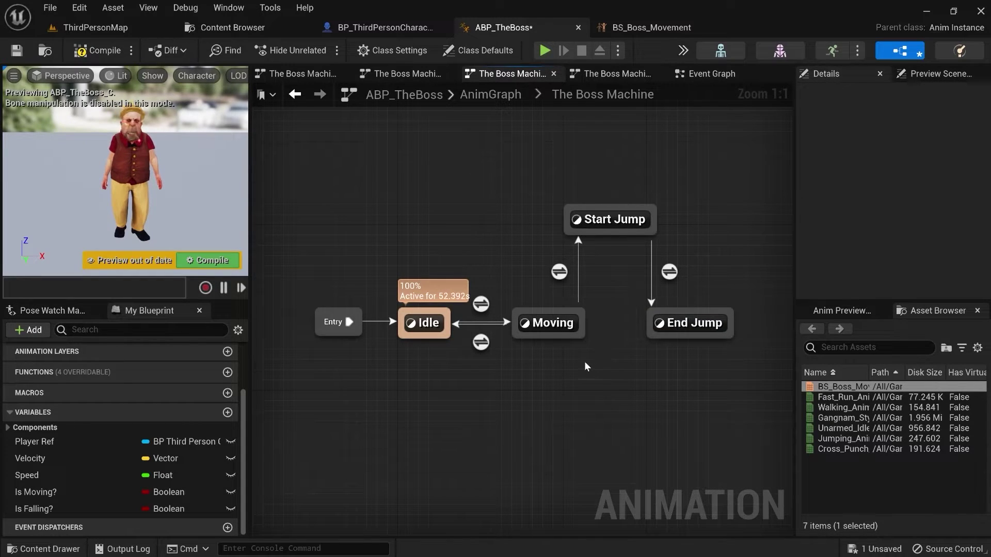
Step: Add transitions from Idle to Start Jump and from End Jump to both Moving and Idle, placing End Jump below Moving
right_click_drag(585, 362, 557, 358)
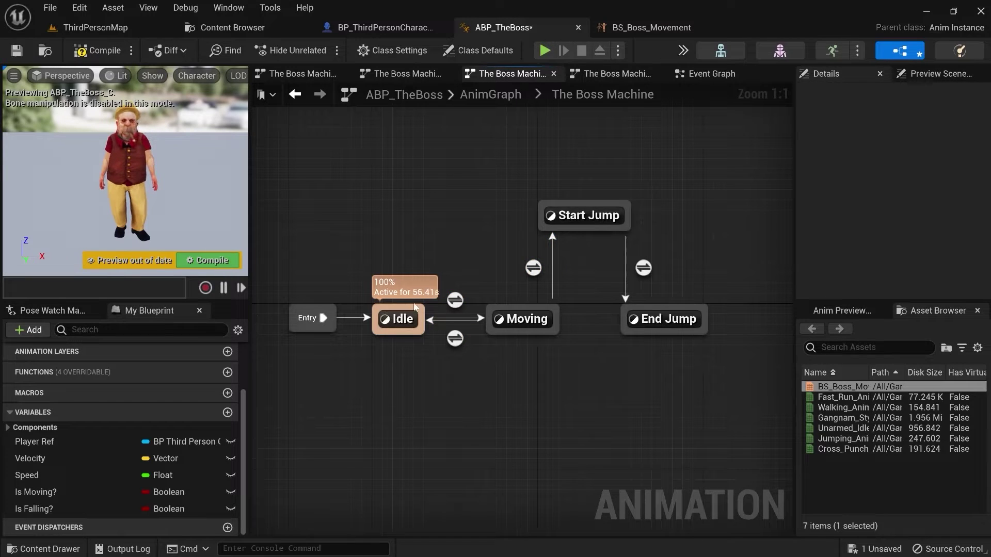
left_click_drag(415, 307, 543, 220)
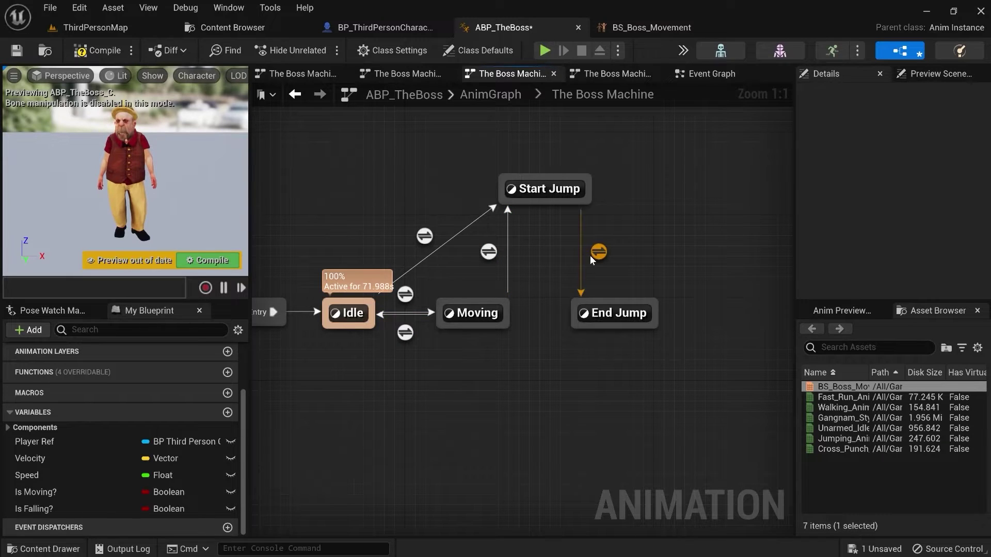
left_click_drag(584, 331, 602, 348)
left_click(573, 368)
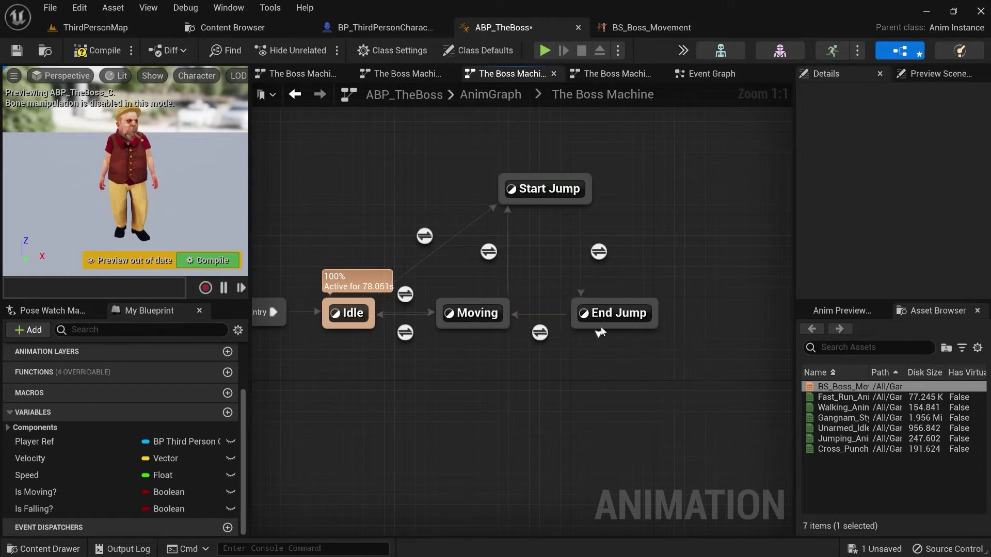
right_click(595, 298)
left_click(726, 382)
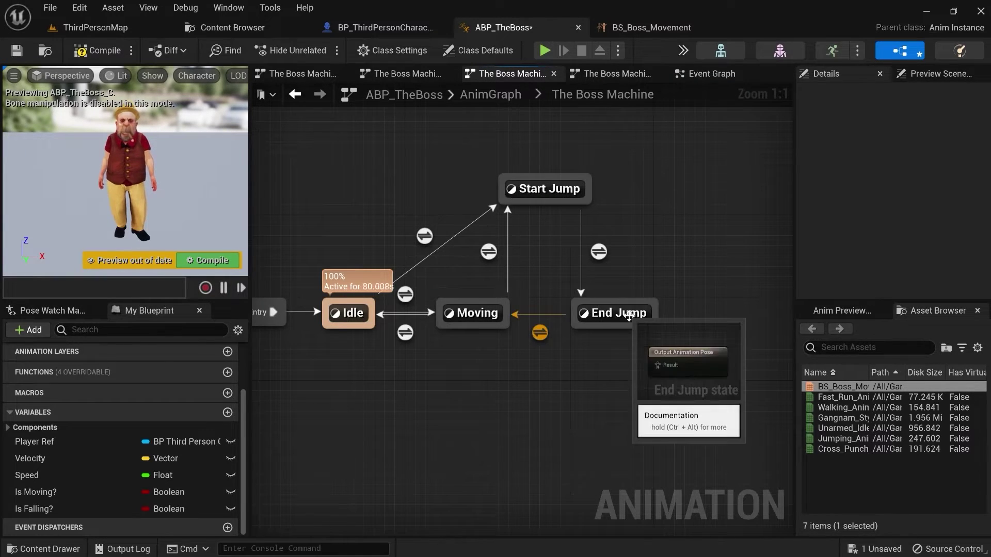
left_click_drag(625, 316, 363, 329)
left_click(505, 417)
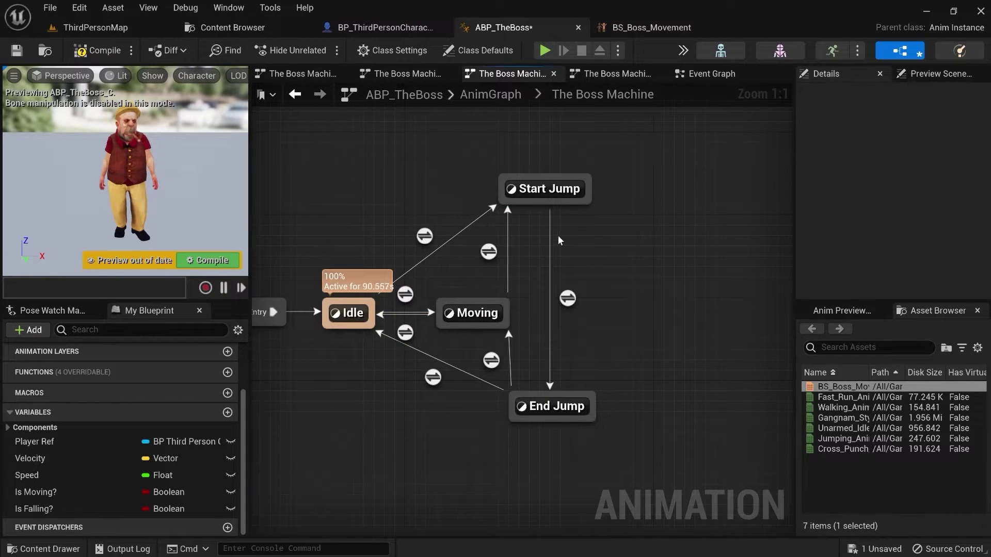
Step: Set the Idle to Start Jump rule by wiring Is Falling? into Can Enter Transition with a straightened link
left_click(486, 251)
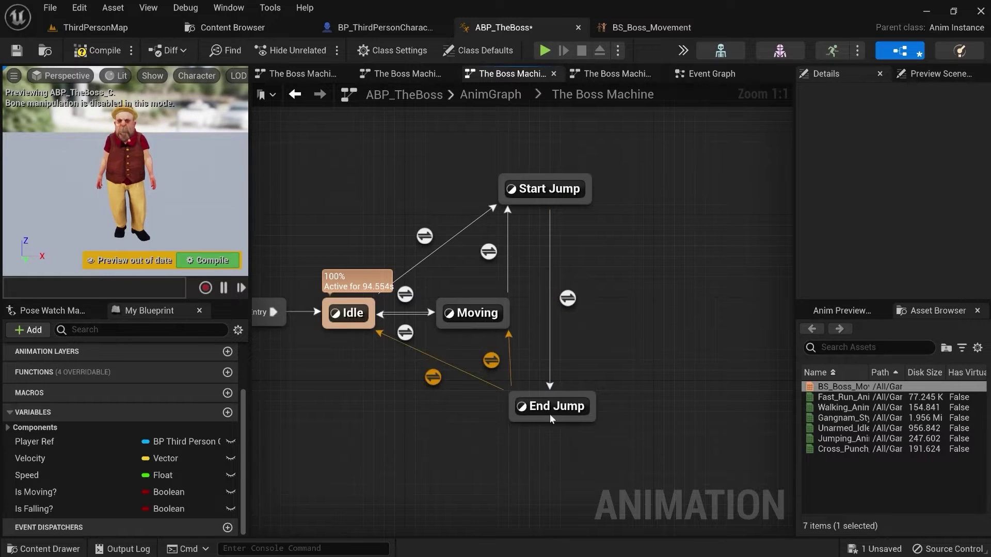
right_click_drag(612, 366, 612, 343)
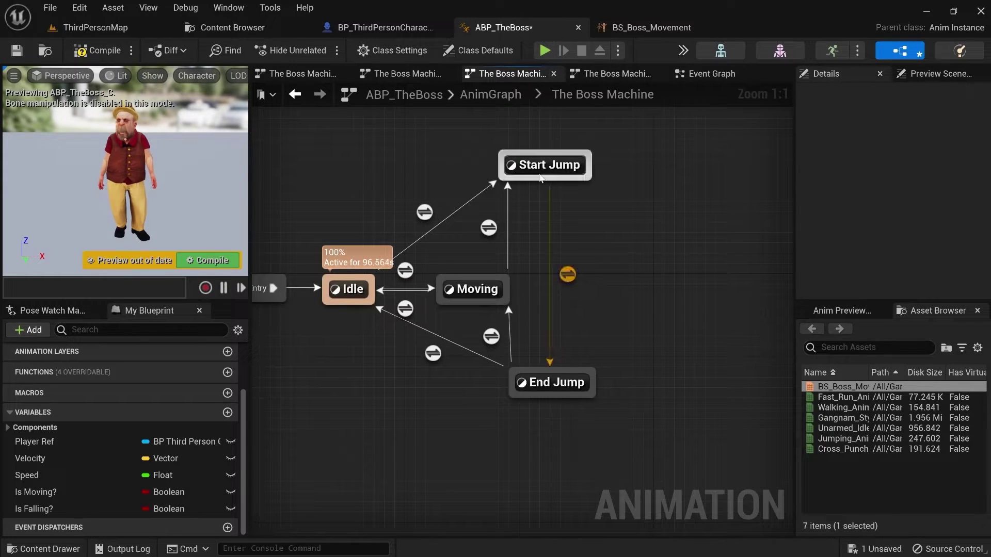
right_click_drag(540, 247, 586, 252)
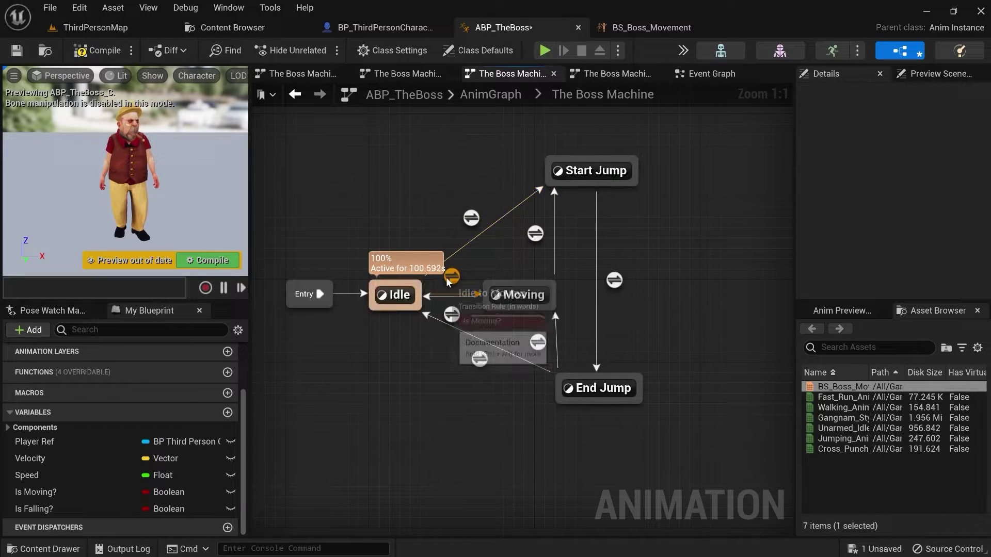
mouse_move(451, 315)
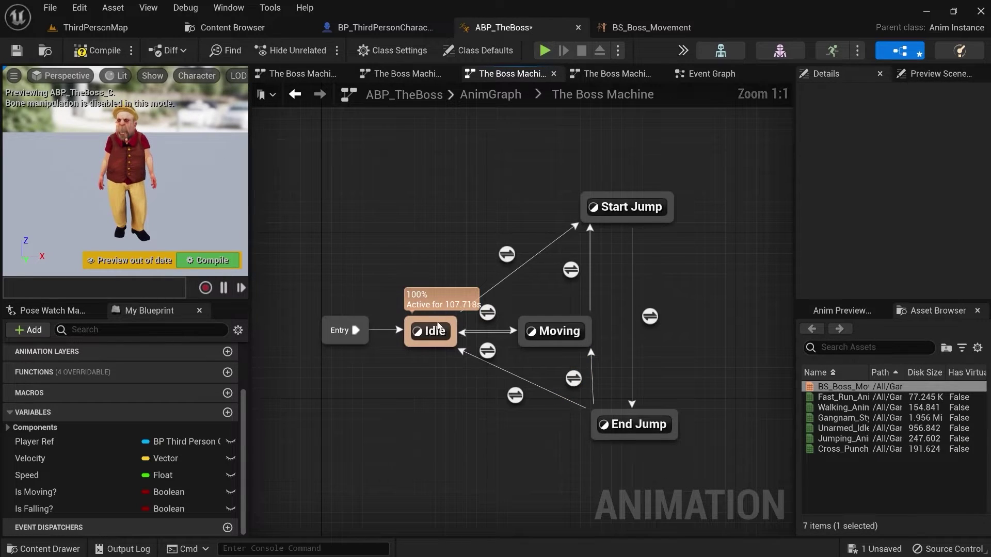
double_click(505, 254)
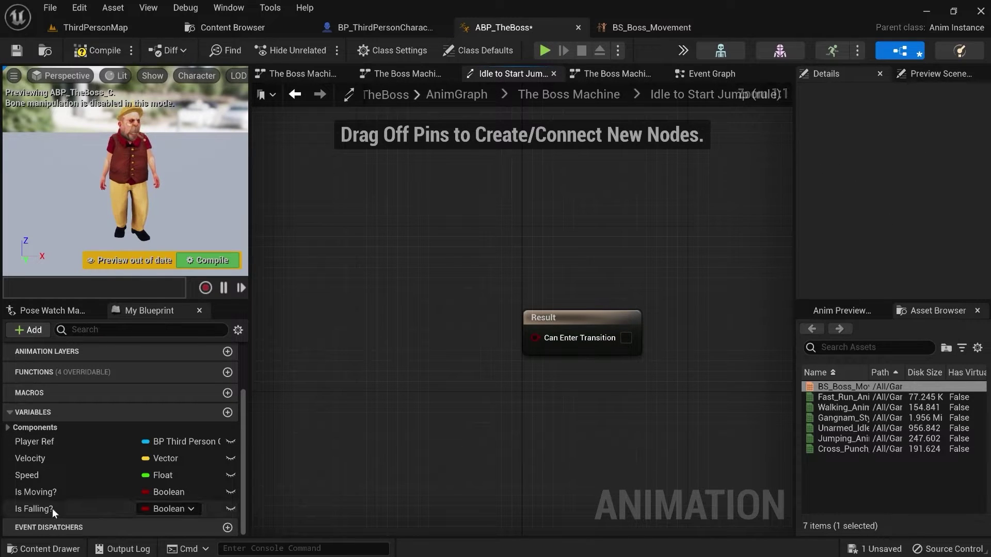
left_click_drag(50, 515, 542, 340)
right_click(545, 337)
mouse_move(647, 407)
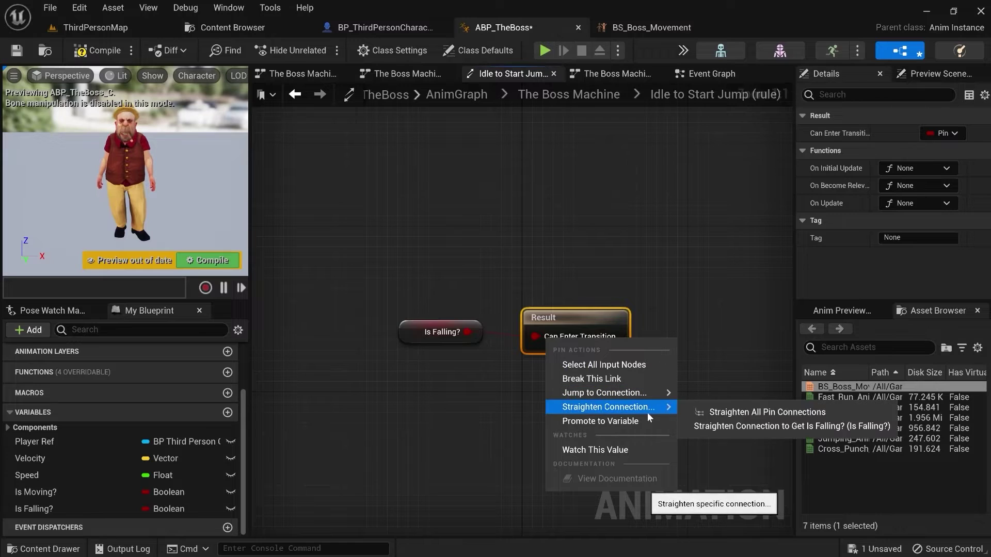
left_click(719, 413)
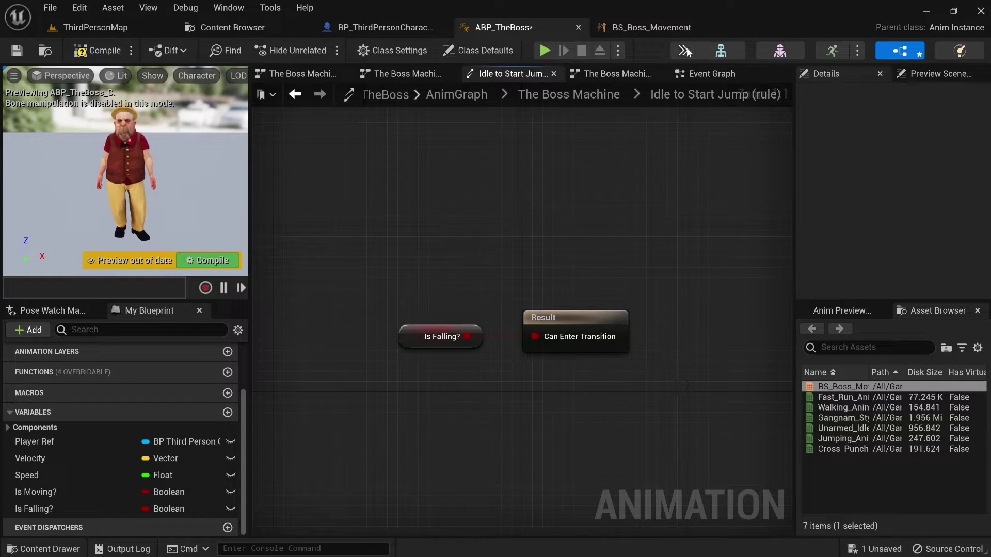
left_click(581, 93)
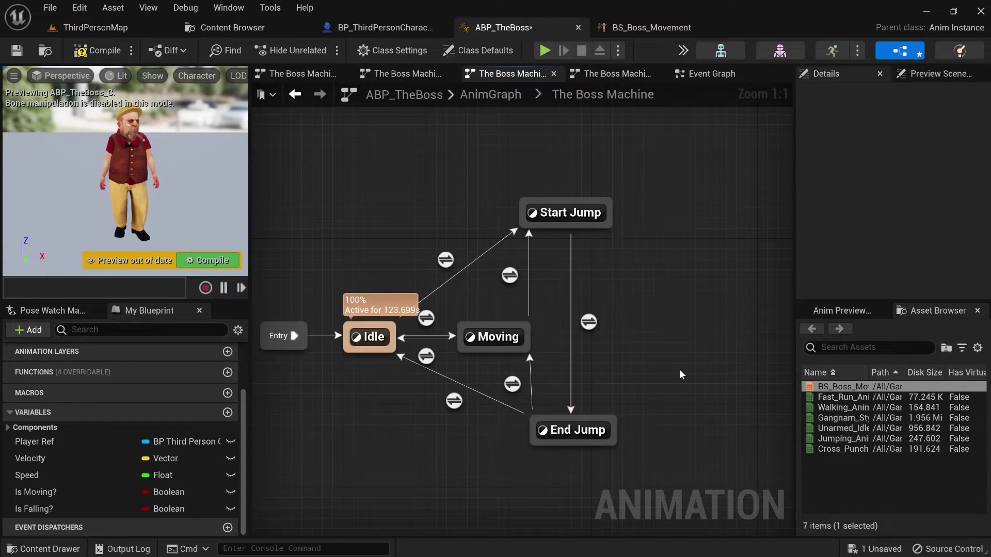
Step: In the Start Jump to End Jump rule, add an Is Falling? getter and feed it into a NOT Boolean node
double_click(588, 321)
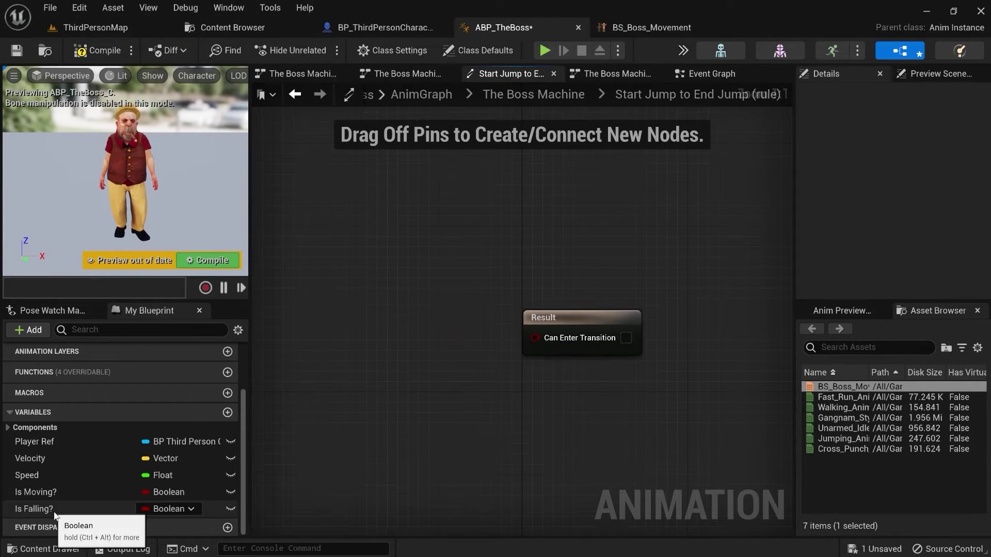
left_click(164, 510)
left_click_drag(326, 353, 326, 353, "ctrl")
left_click_drag(385, 342, 414, 351)
type("not bo")
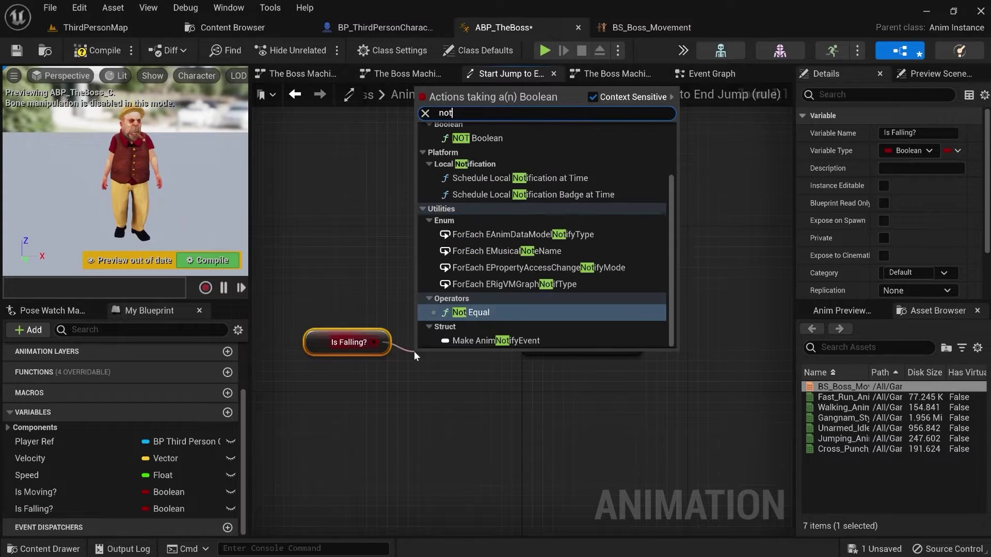
type("ol")
key("Return")
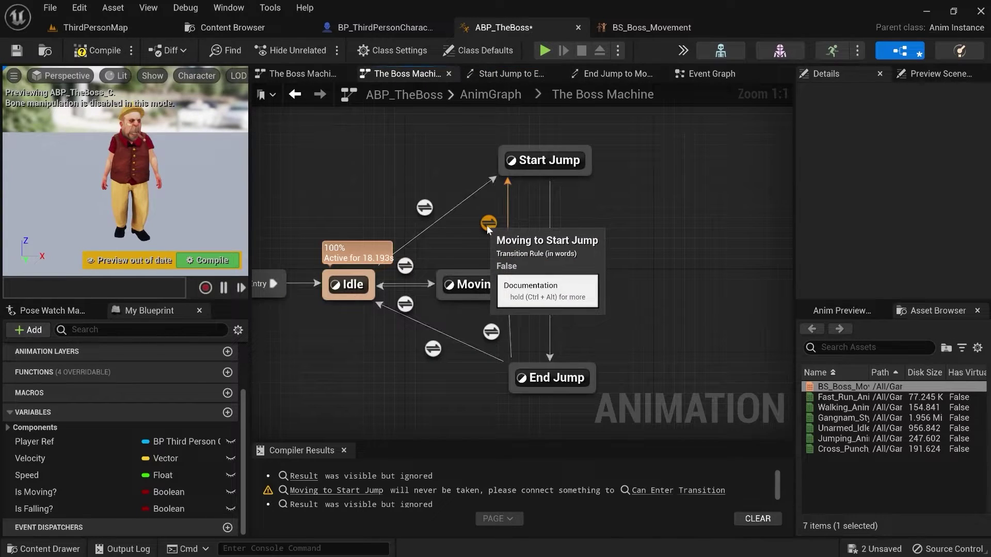
Step: Set the Moving to Start Jump rule by wiring Is Falling? into Can Enter Transition with a straightened link, and return to The Boss Machine
double_click(488, 224)
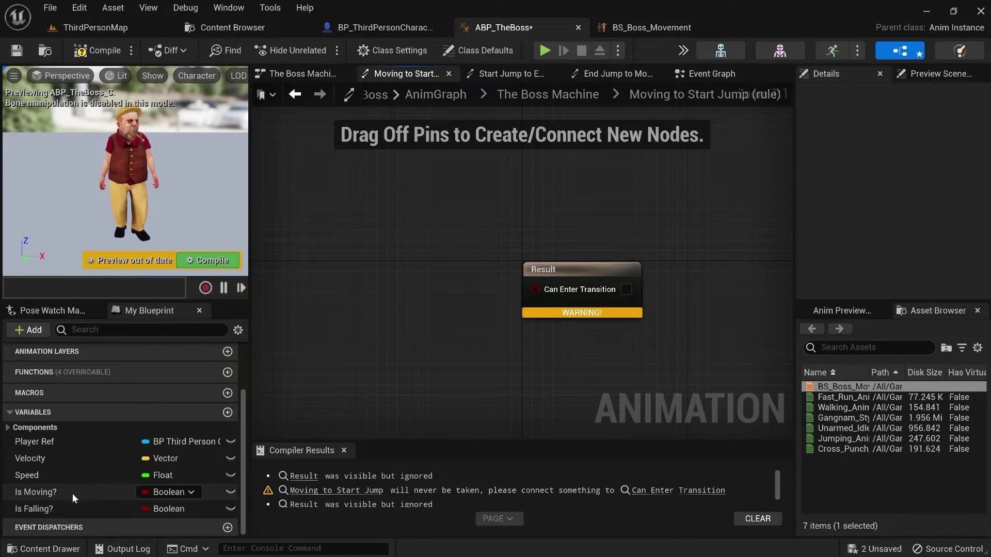
left_click_drag(36, 509, 543, 292)
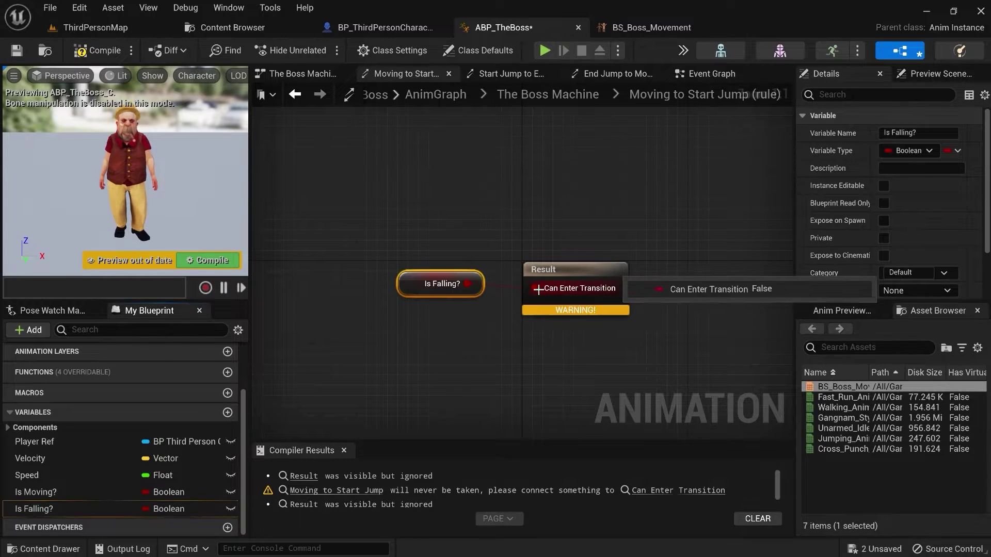
right_click(537, 289)
mouse_move(601, 358)
left_click(693, 361)
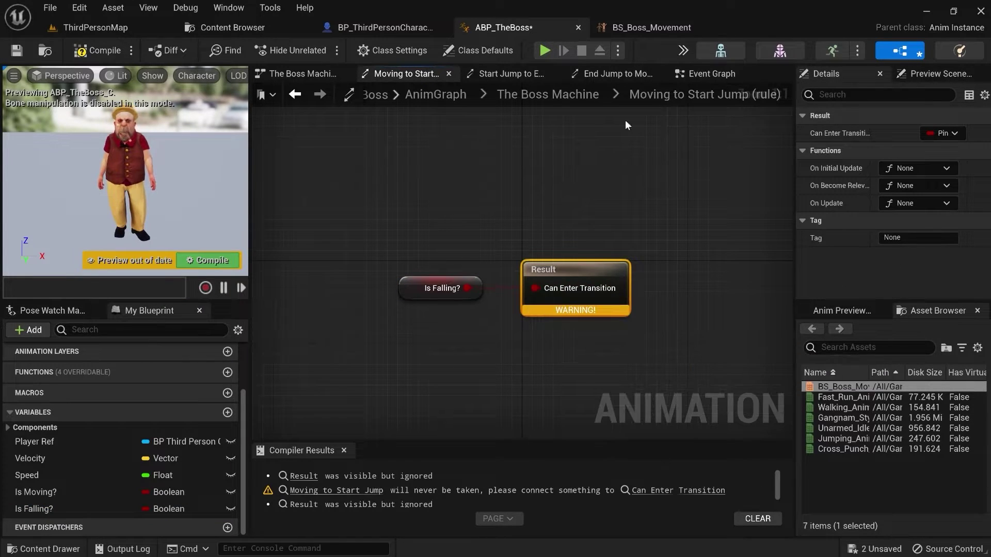
left_click(548, 94)
Step: In the End Jump to Idle rule, add Get Relevant Anim Time Remaining (End Jump) and place it level with the Result node
right_click_drag(561, 181, 376, 174)
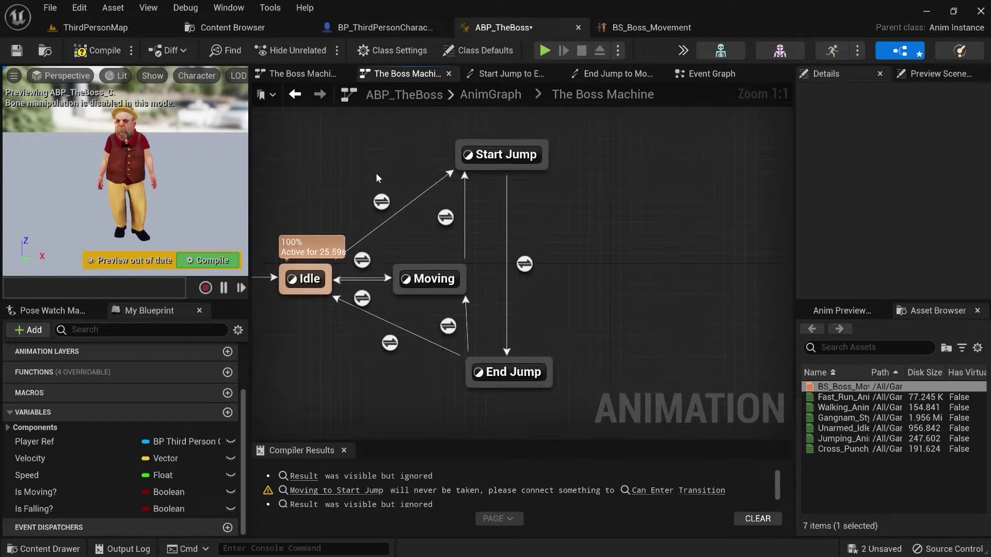
right_click_drag(641, 213, 720, 218)
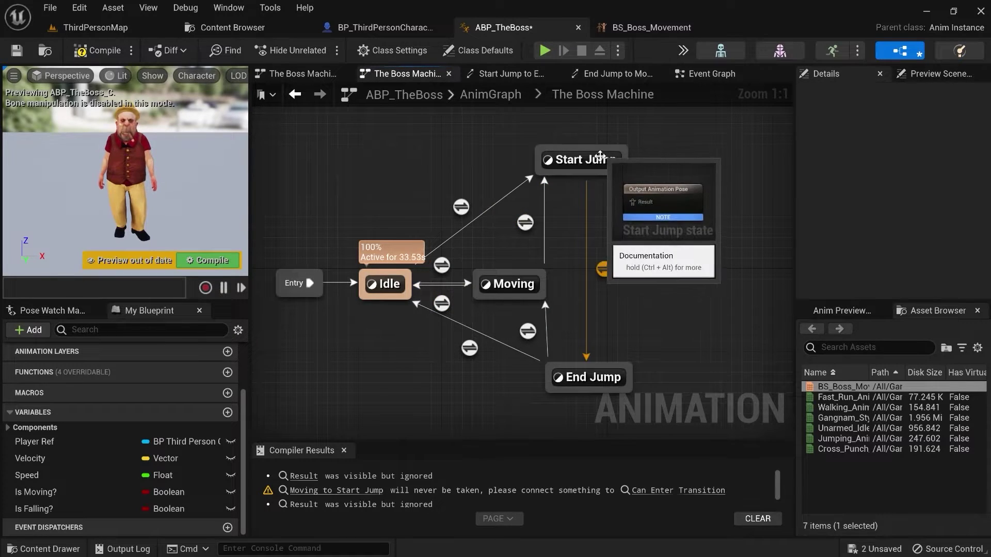
mouse_move(602, 271)
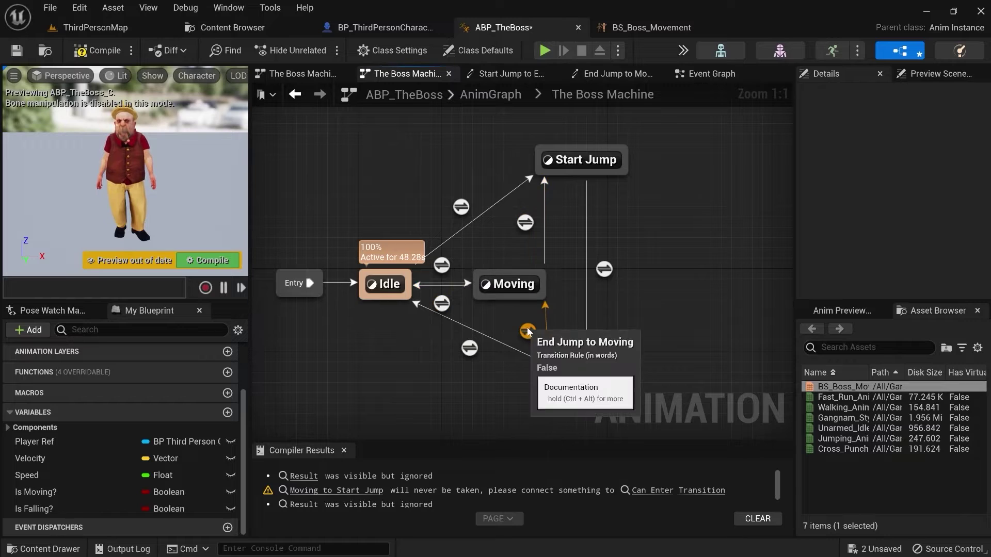
left_click(464, 347)
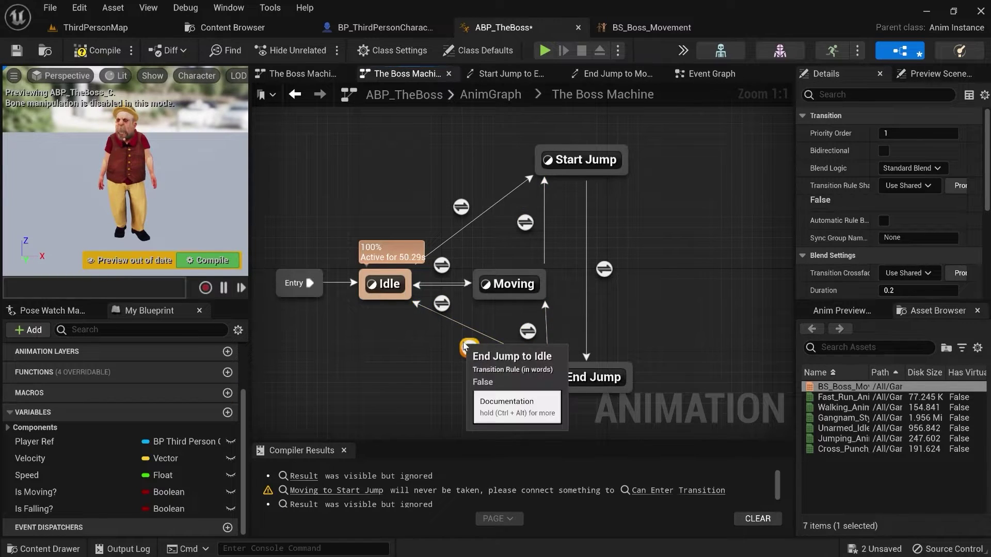
double_click(464, 344)
right_click(478, 324)
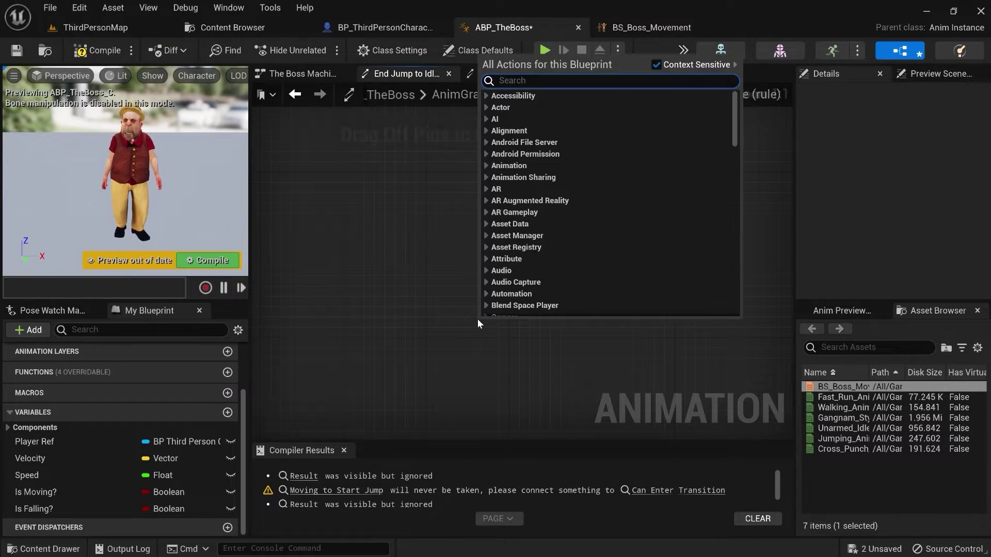
type("time rem")
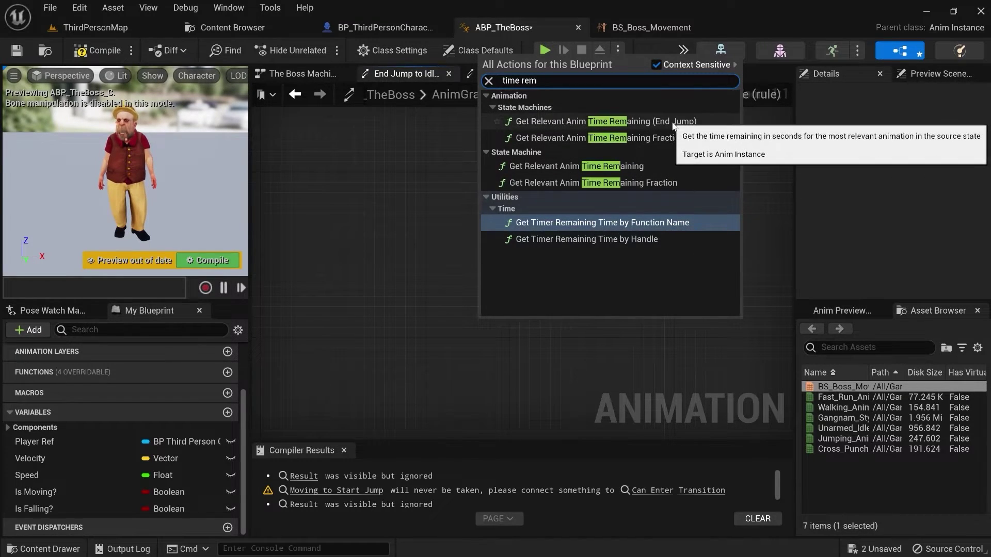
left_click(629, 121)
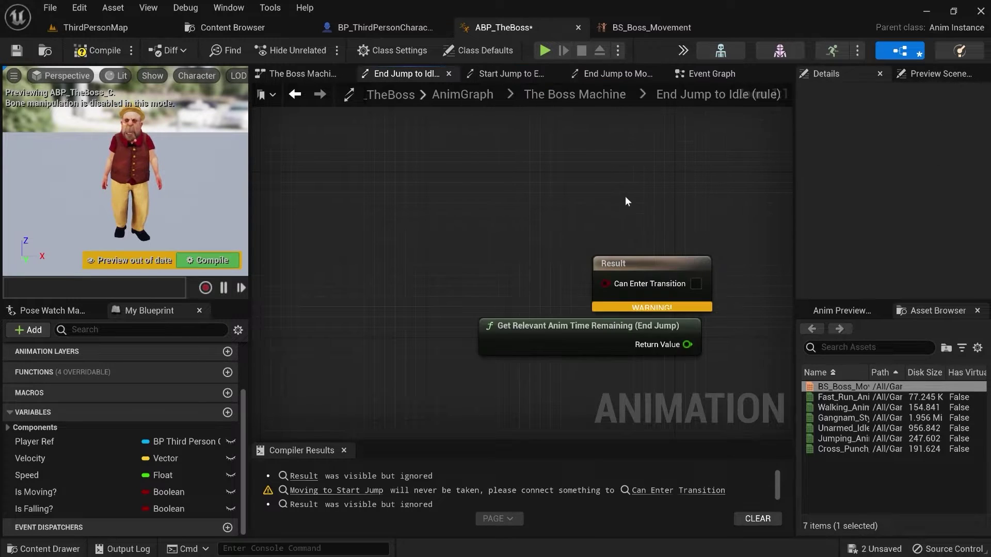
left_click_drag(491, 344, 344, 283)
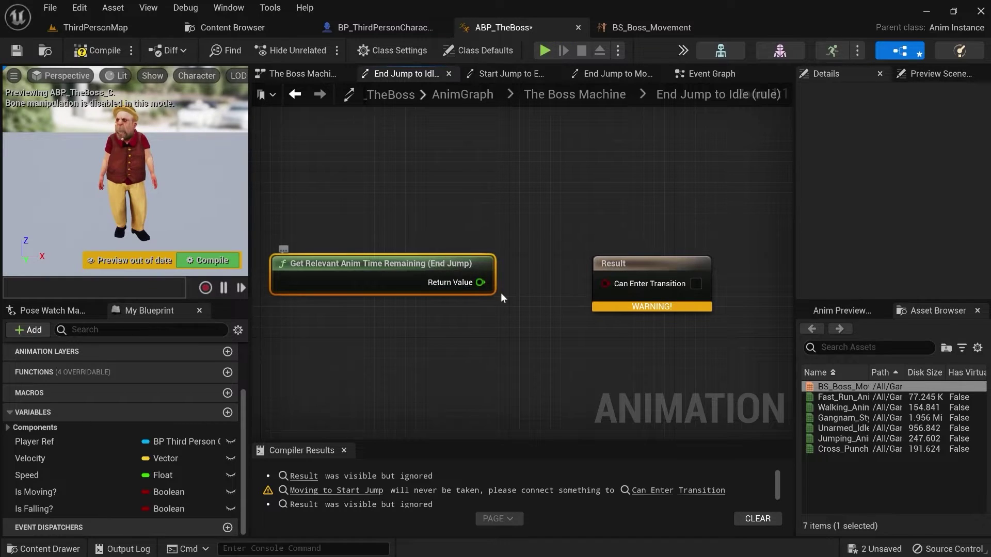
Step: Feed the time remaining's Return Value into a Greater node and space the nodes apart
left_click_drag(481, 283, 509, 311)
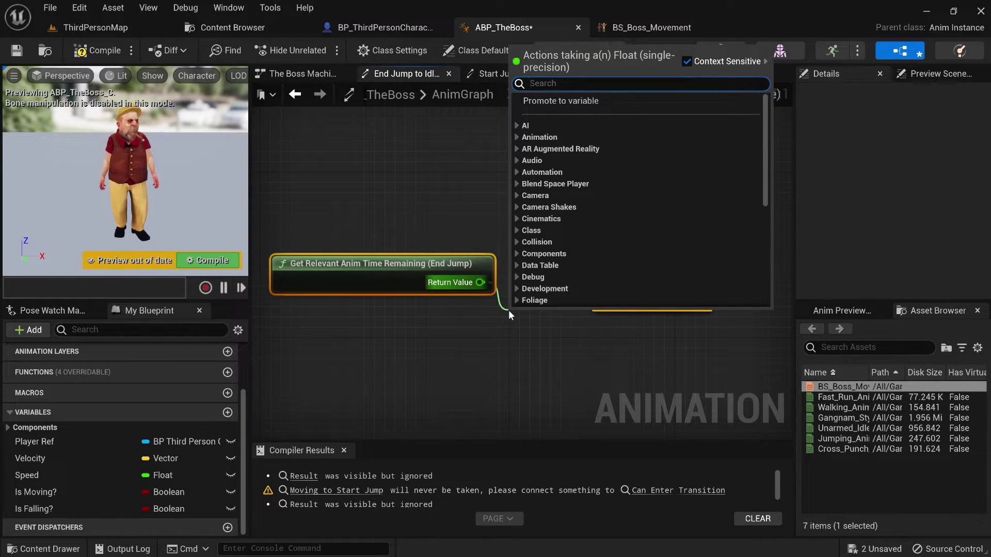
type("gre")
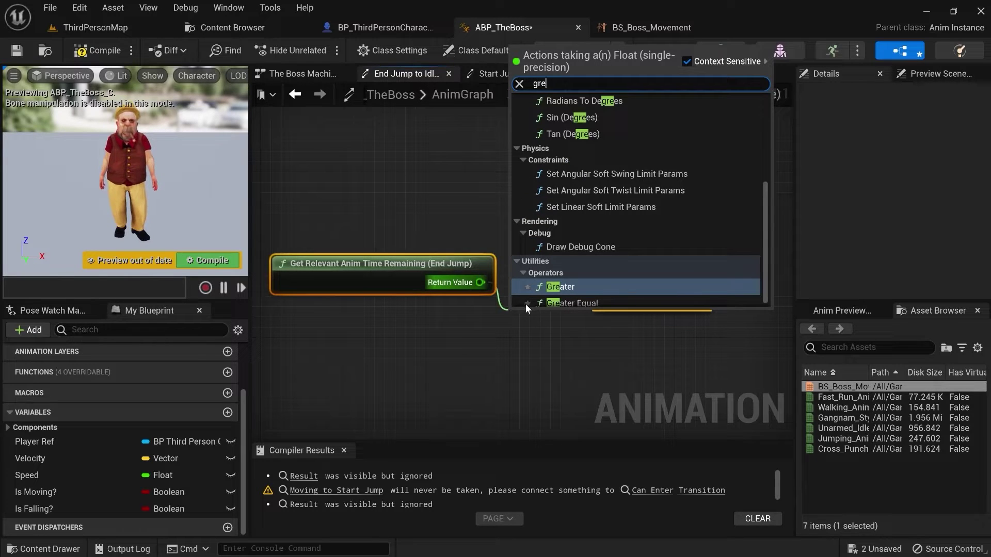
left_click(542, 287)
left_click_drag(640, 264, 669, 264)
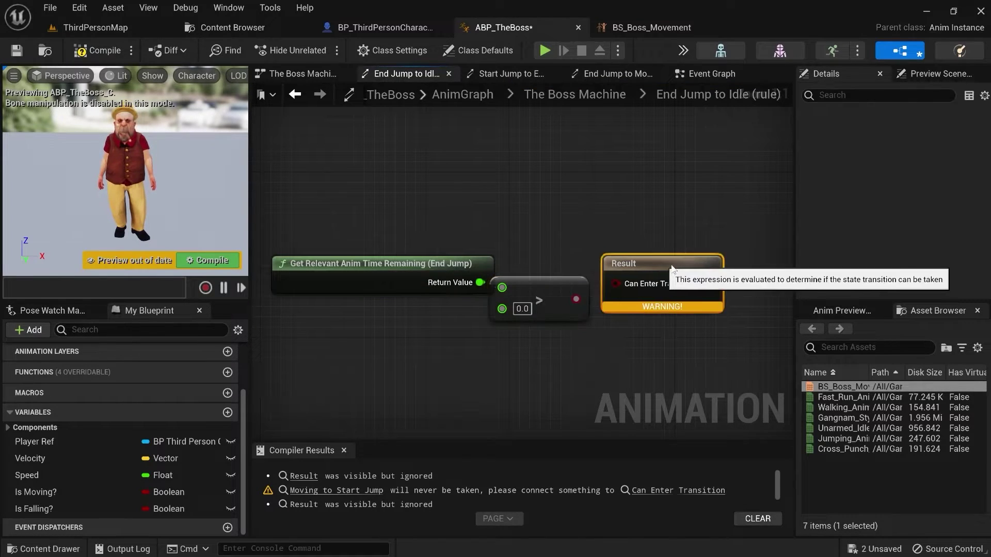
left_click_drag(424, 263, 397, 264)
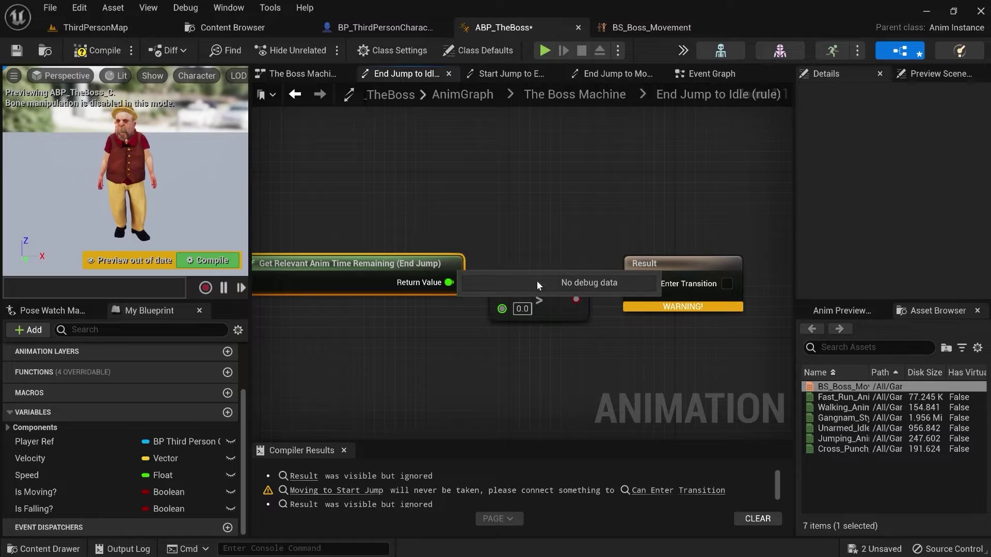
left_click(553, 275)
left_click_drag(558, 294, 547, 291)
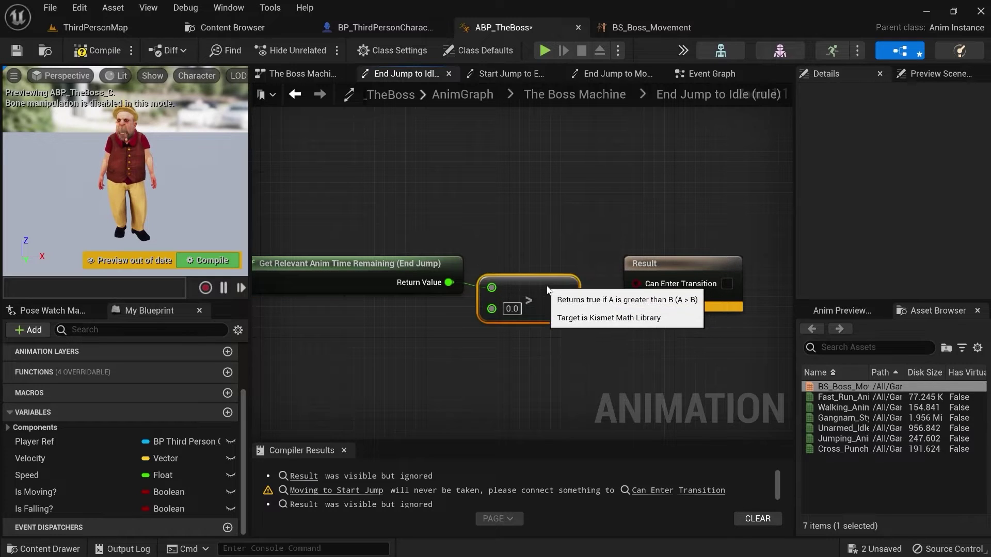
Step: Straighten the Return Value link and connect the Greater output to Can Enter Transition
right_click(448, 282)
mouse_move(563, 350)
left_click(604, 354)
left_click_drag(680, 271, 648, 272)
left_click_drag(559, 295, 605, 283)
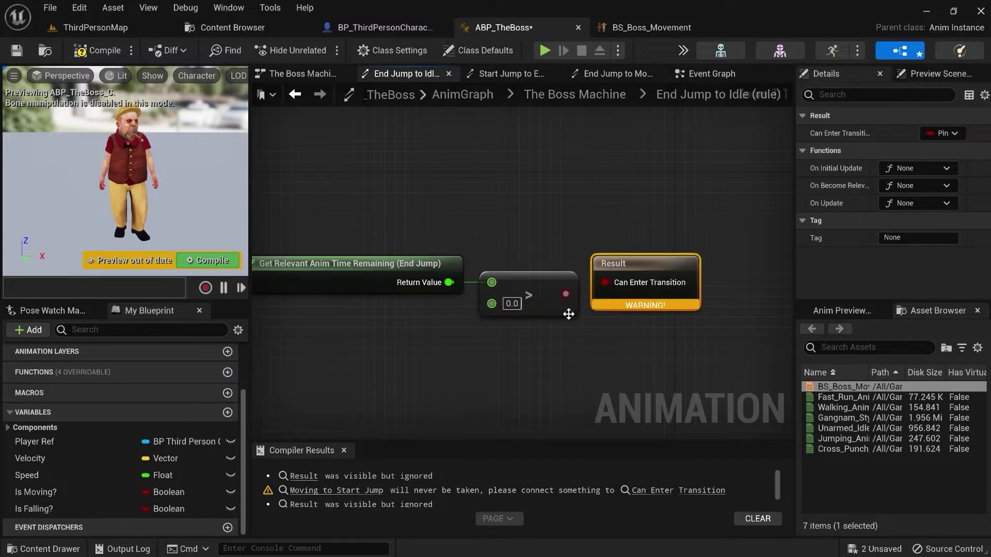
Step: Set the Greater node's comparison value to 0.3 and compile the blueprint
left_click(533, 340)
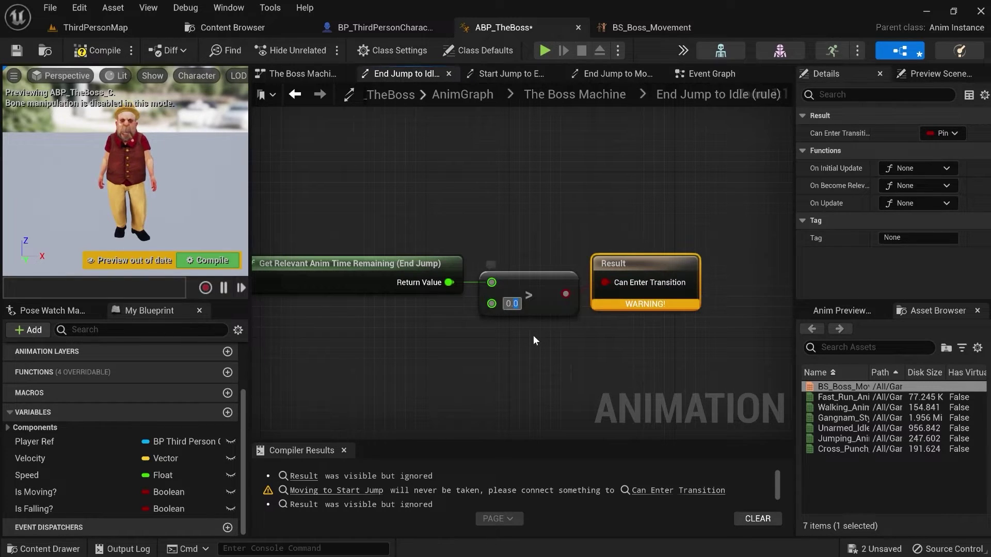
left_click(533, 336)
key("Home")
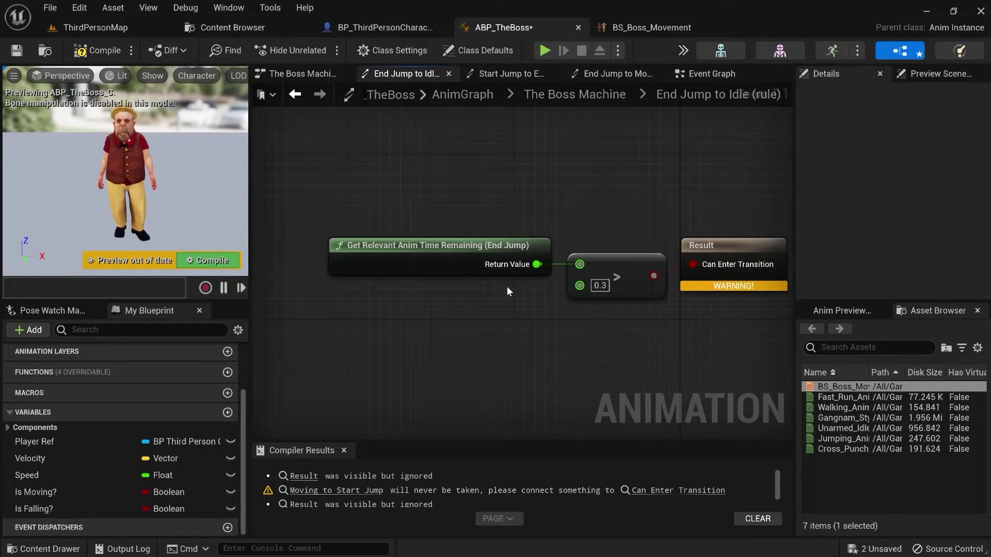
right_click_drag(568, 224, 529, 236)
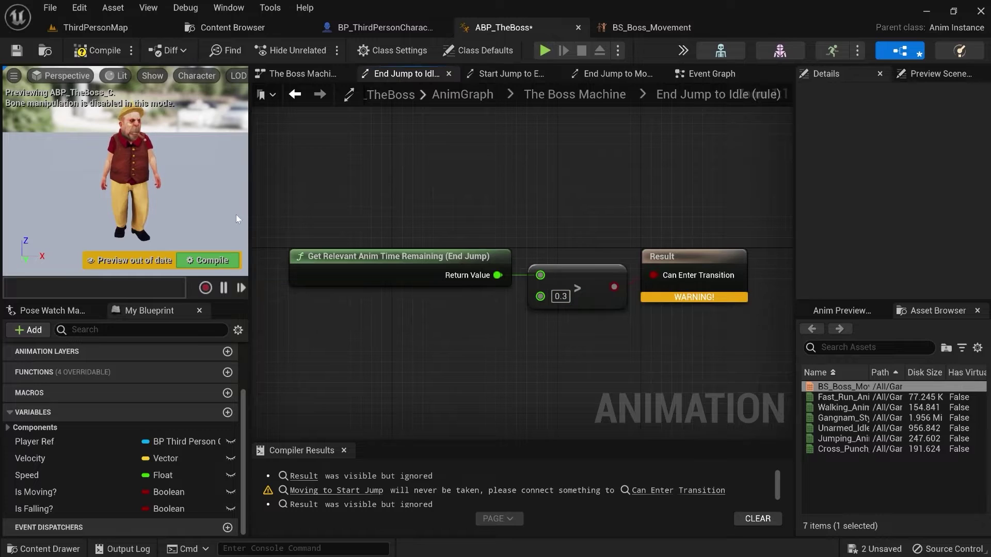
left_click(88, 52)
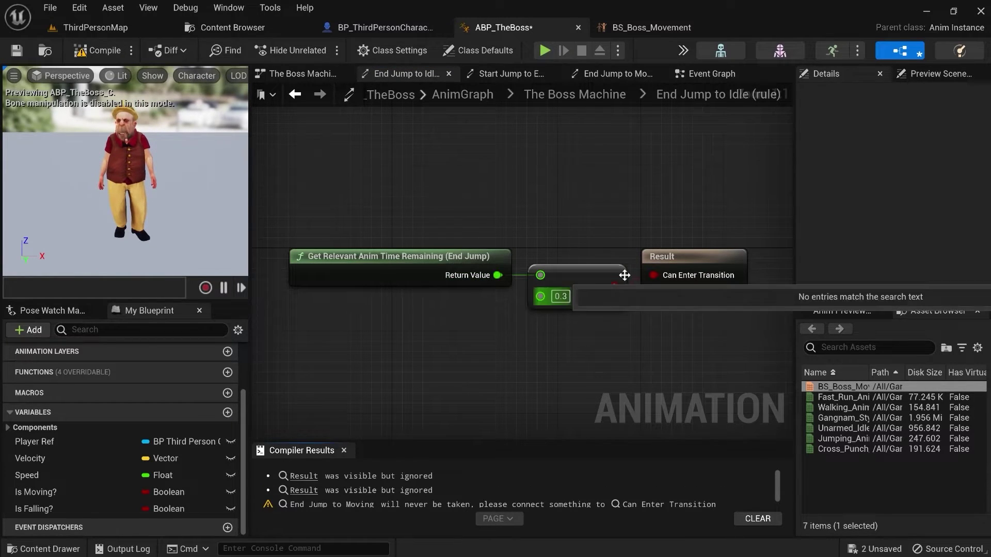
Step: Select the time-remaining and Greater nodes for copying, and open the End Jump to Moving rule
left_click_drag(410, 219, 537, 335)
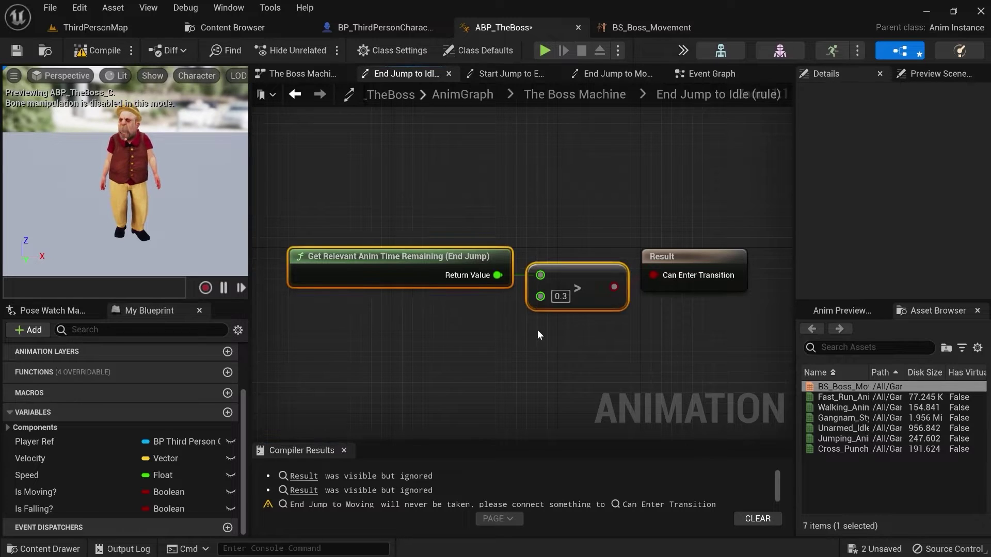
left_click(576, 95)
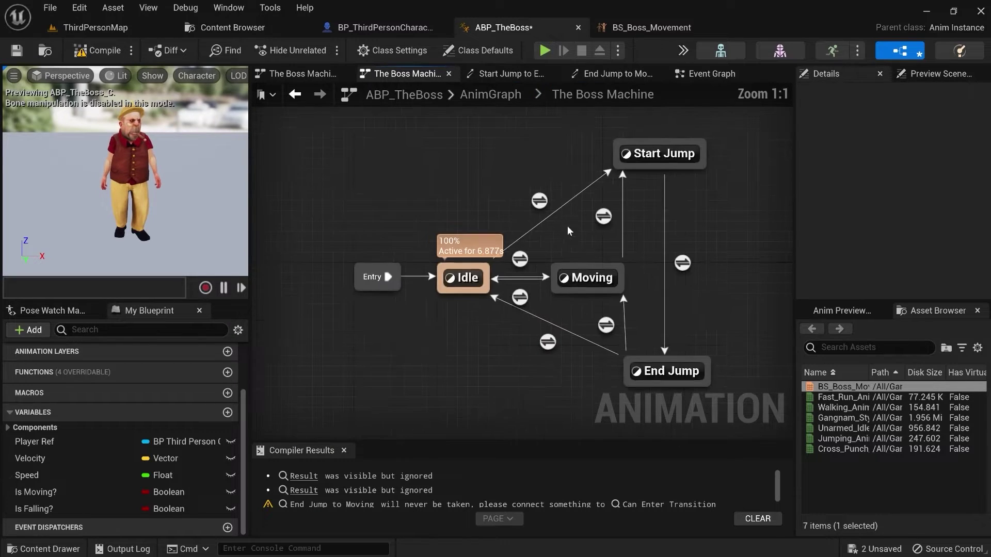
left_click(449, 284)
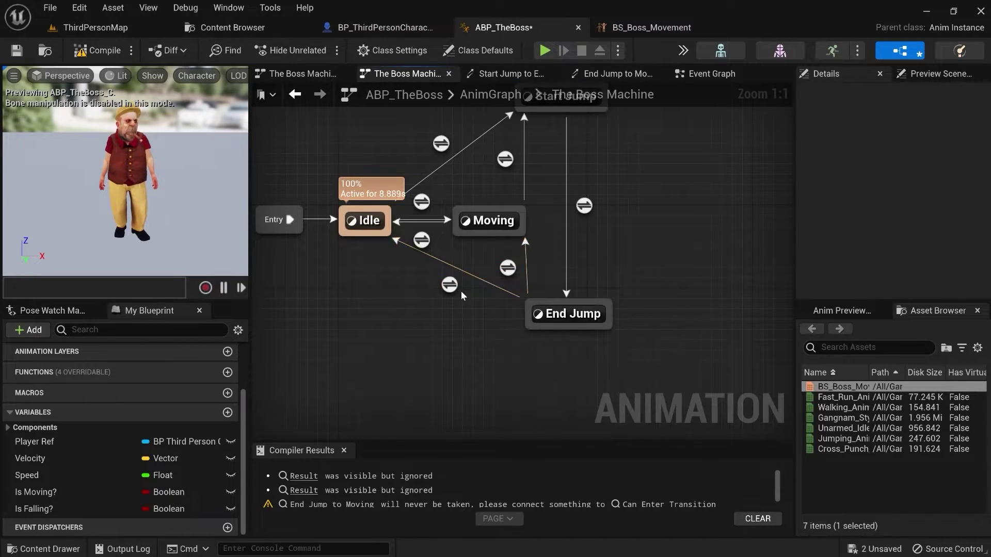
double_click(508, 268)
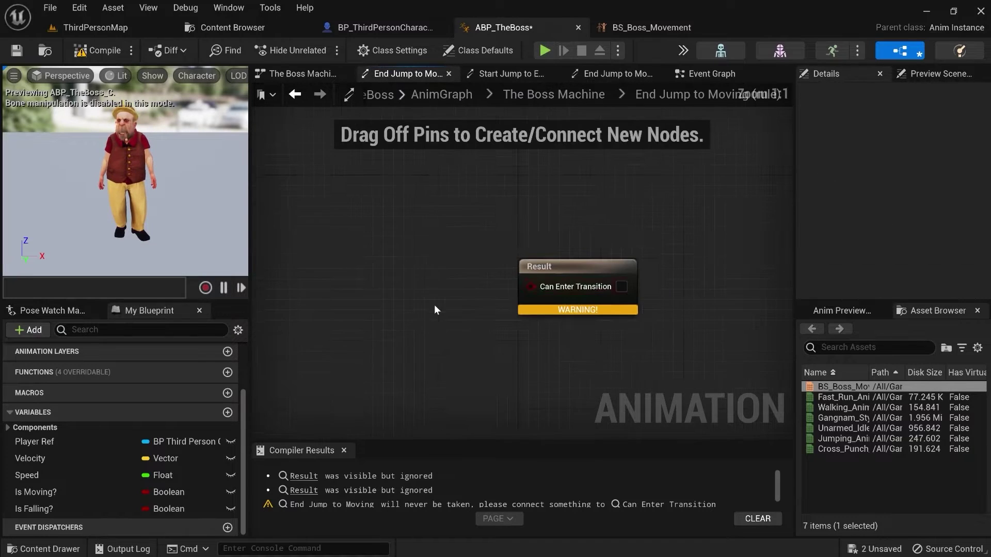
Step: Paste the Time Remaining (End Jump) greater-than 0.3 check into the End Jump to Moving rule, connect it to Can Enter Transition, and compile
key("ctrl+v")
left_click_drag(464, 300, 537, 290)
left_click(421, 186)
left_click(97, 50)
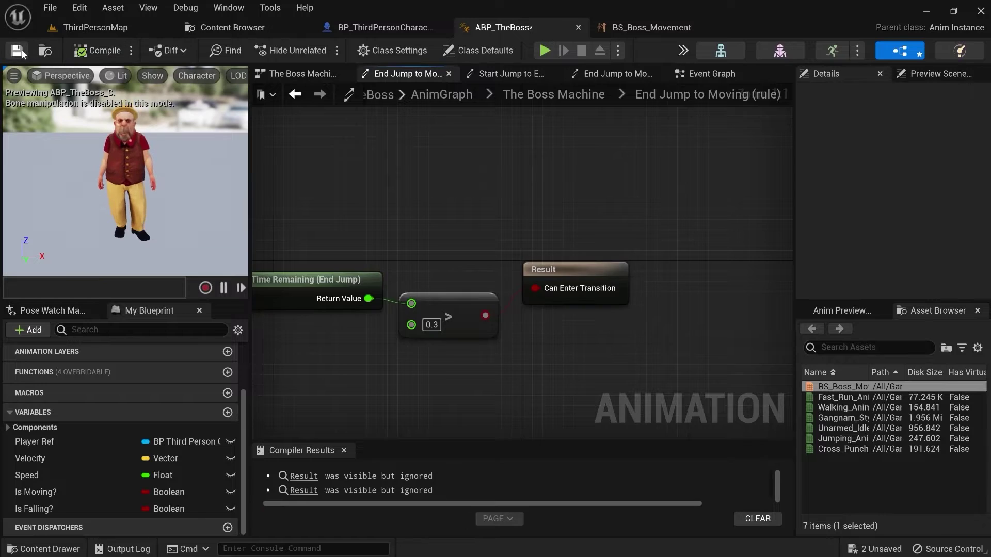
left_click(593, 93)
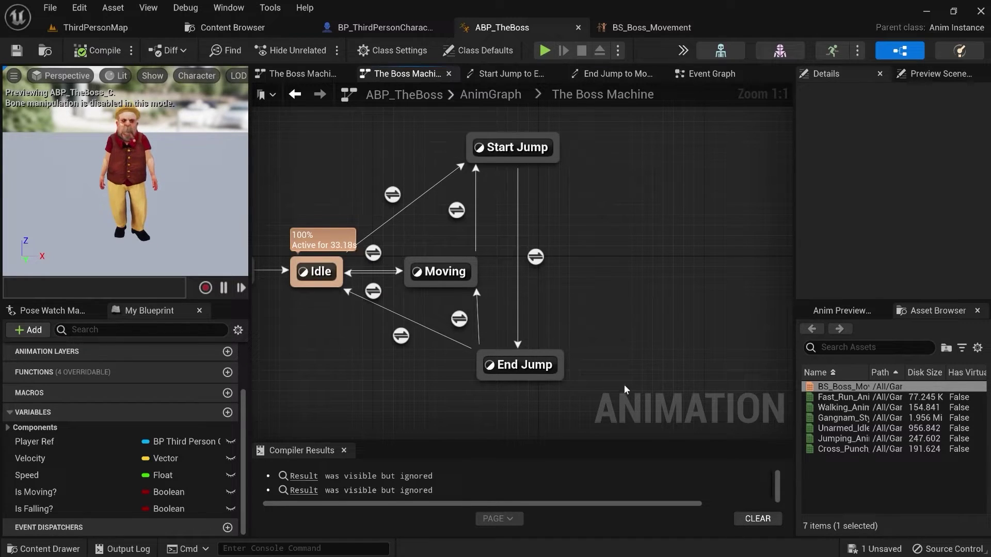
Step: Open the Jumping_Anim sequence from the player's Animations/Jump folder in the Content Browser
left_click(234, 31)
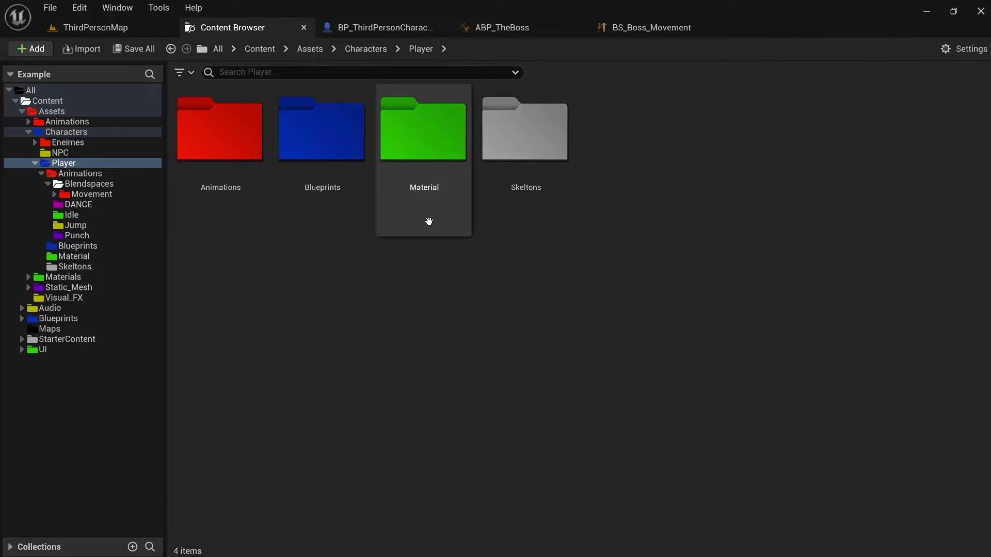
left_click(189, 160)
double_click(190, 161)
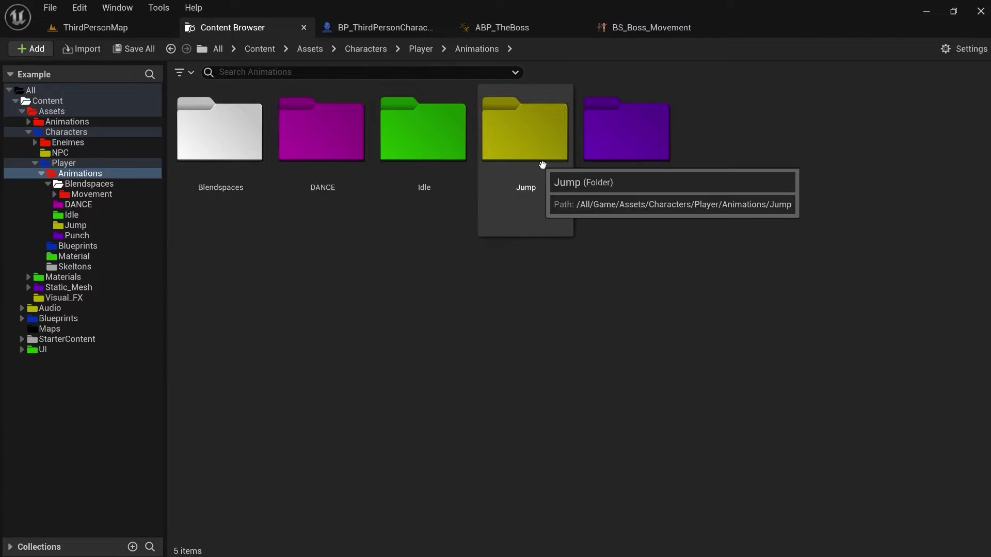
double_click(523, 152)
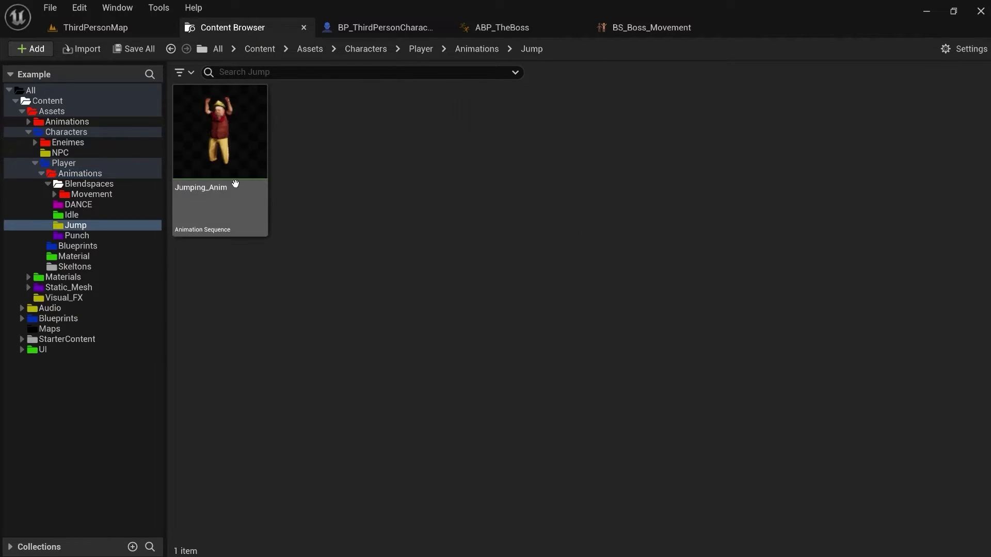
left_click(212, 143)
double_click(211, 143)
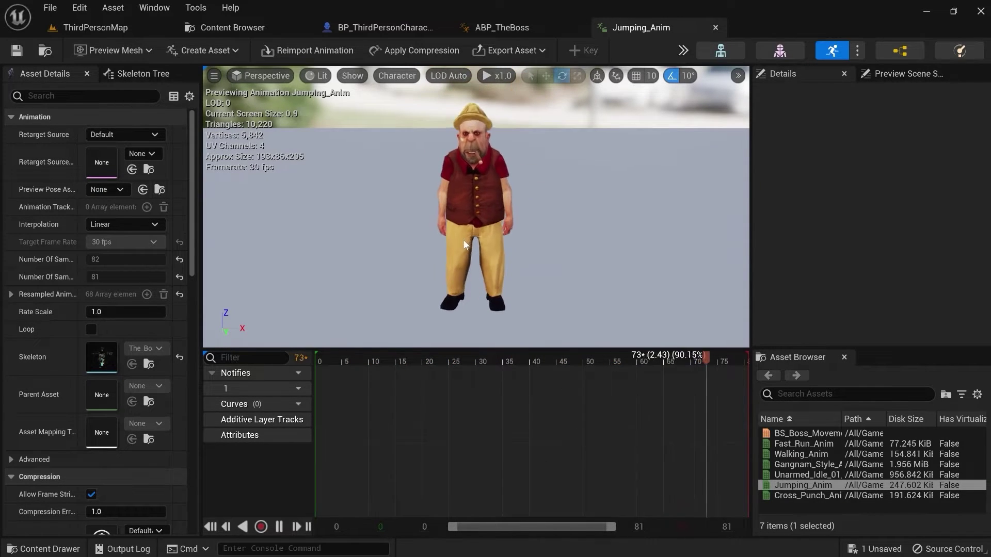
Step: Examine the jump animation from the side, scrubbing and playing it to find the idle lead-in, the jump's peak and the landing
left_click_drag(463, 240, 593, 220, "alt")
scroll(540, 234, "down", 3)
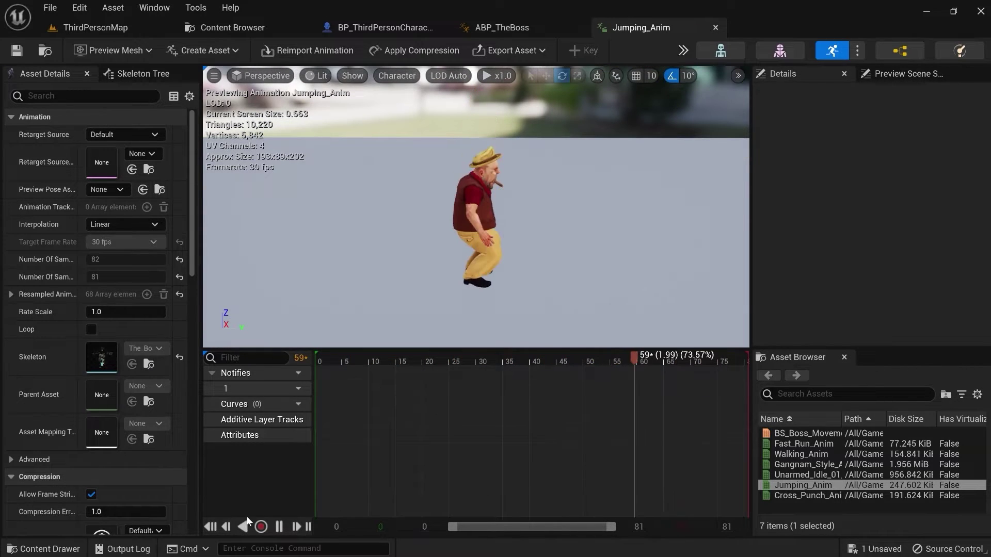
left_click(286, 527)
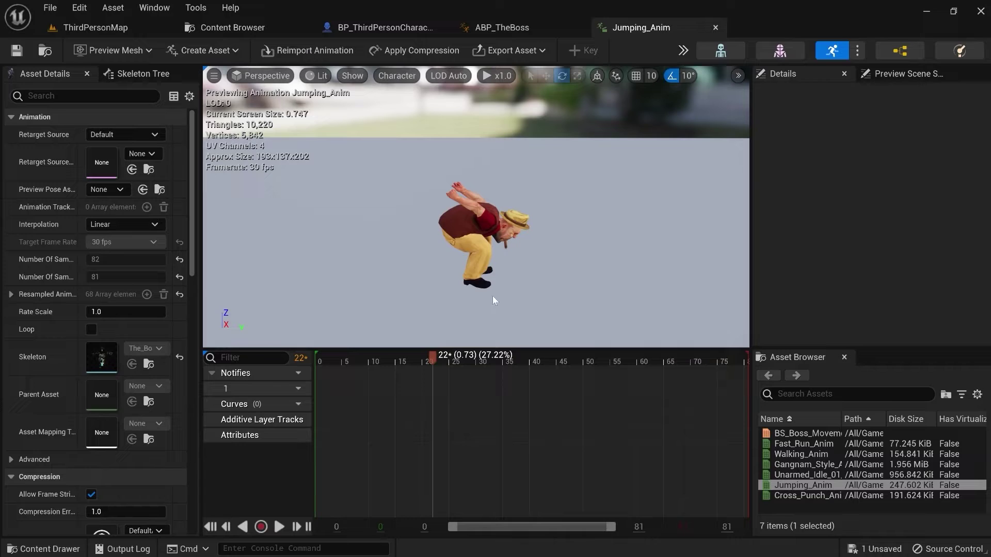
left_click_drag(431, 356, 745, 349)
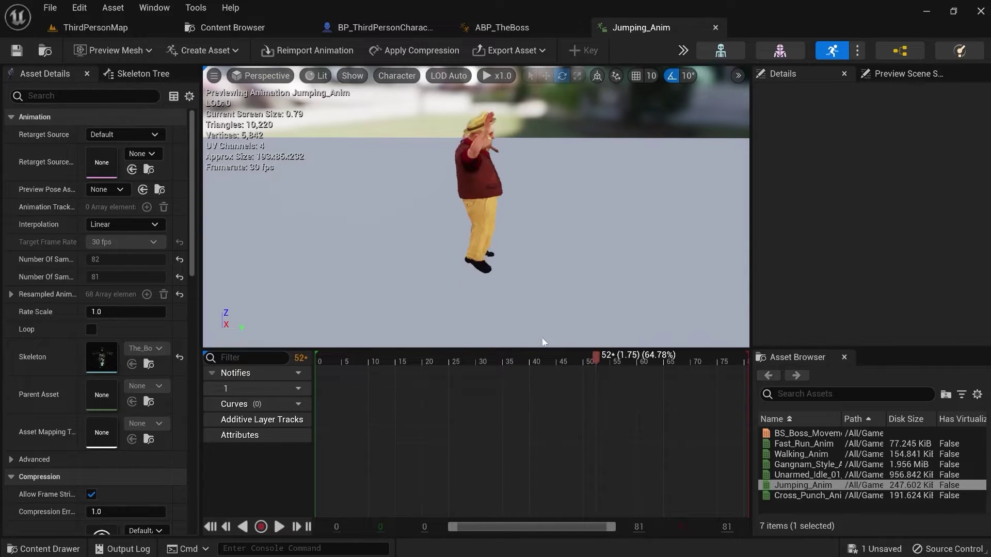
left_click_drag(543, 342, 352, 315)
left_click_drag(471, 322, 350, 318)
left_click_drag(661, 351, 317, 449)
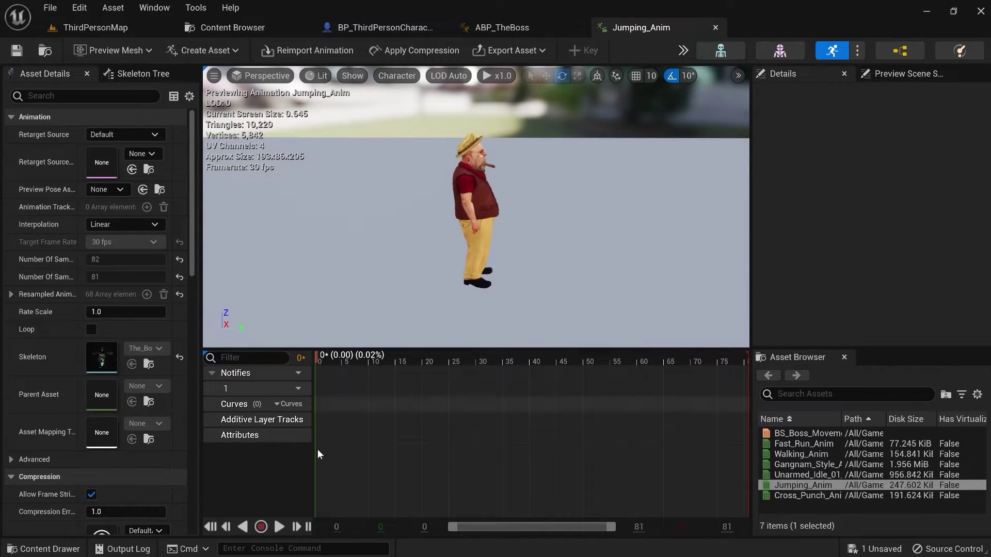
left_click(277, 525)
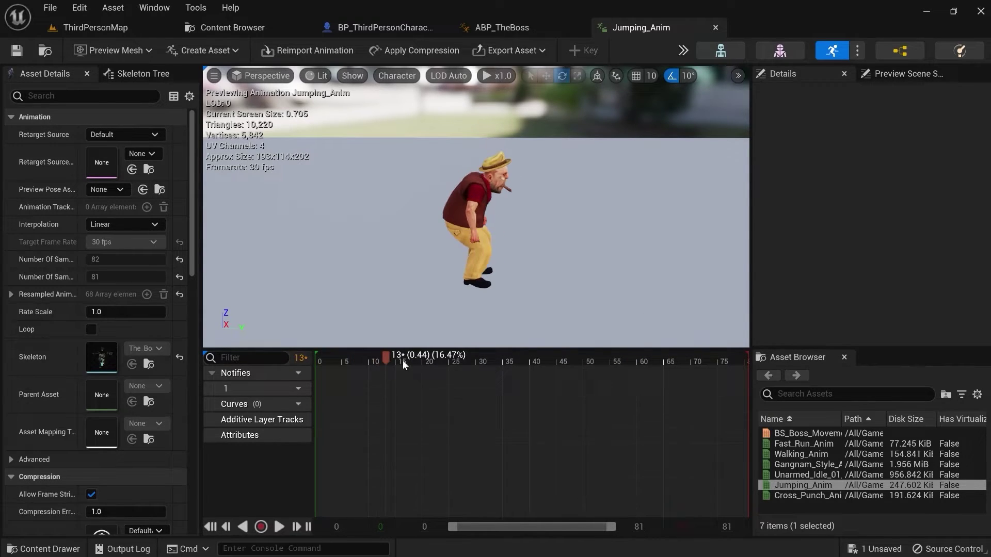
Step: Remove frames 0 to 9 from the start of Jumping_Anim, play the trimmed animation, and return the playhead to the first frame
left_click_drag(310, 352, 367, 322)
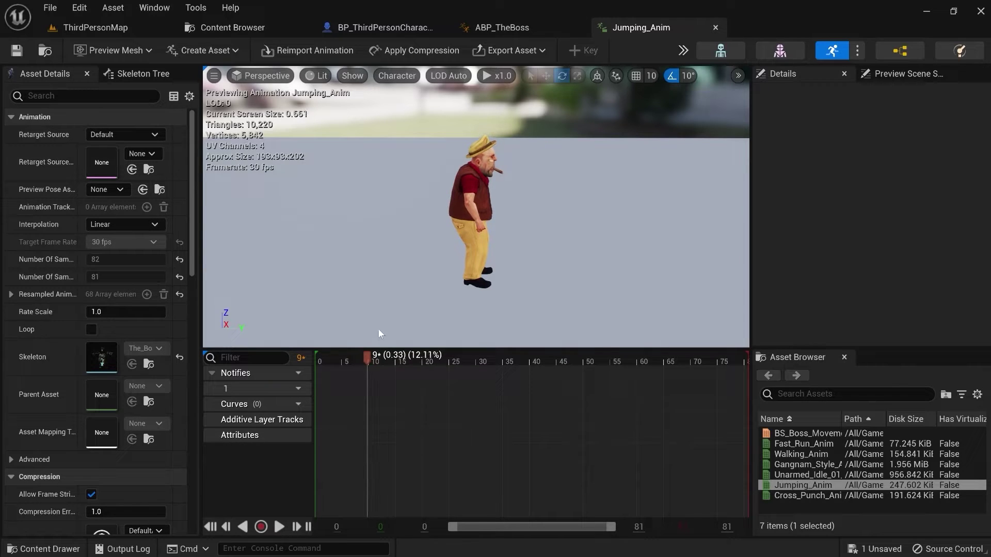
right_click(368, 358)
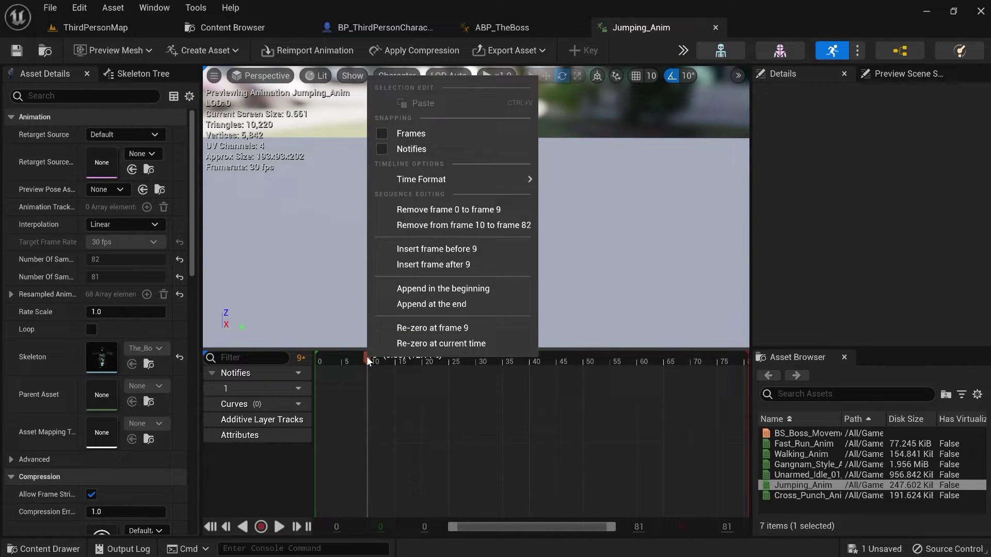
mouse_move(426, 184)
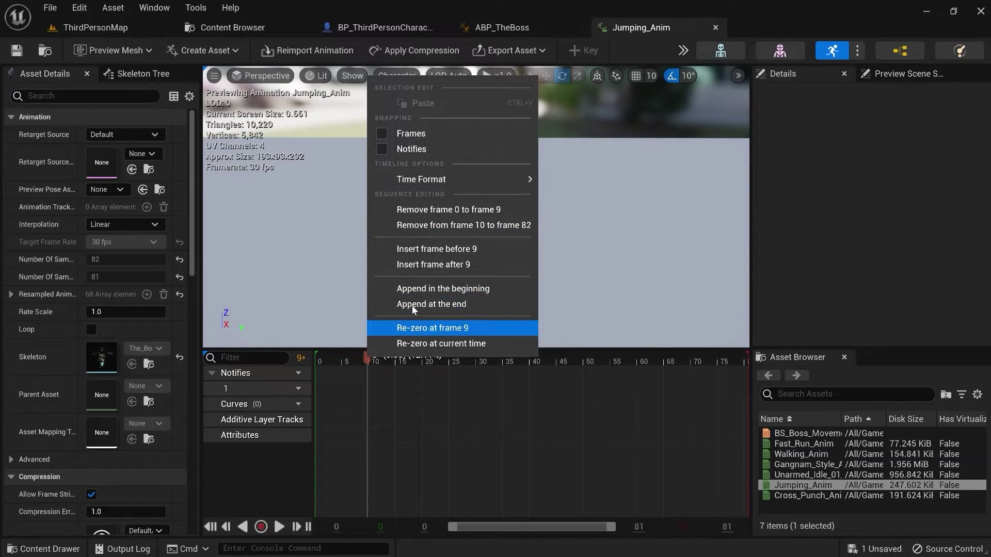
left_click(446, 210)
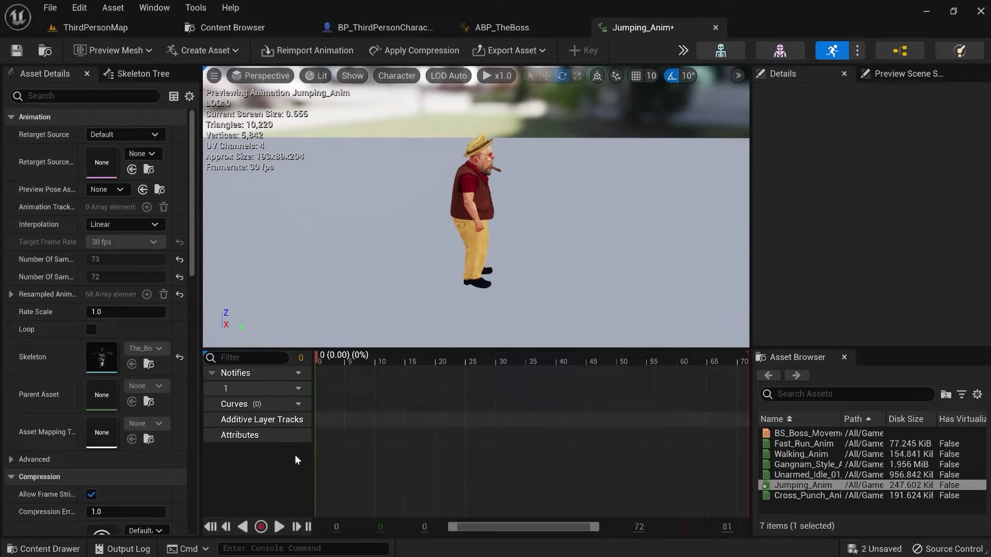
left_click(280, 527)
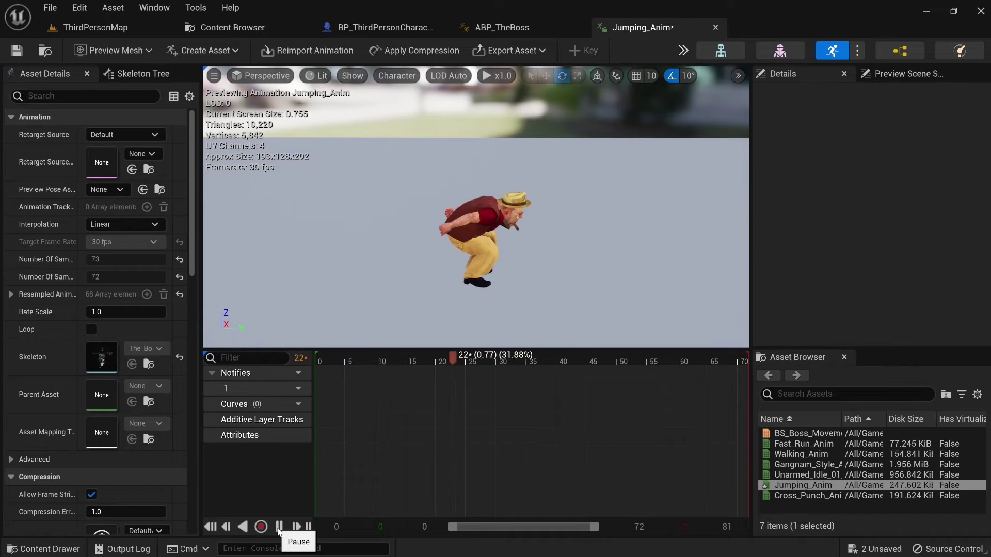
left_click(279, 527)
left_click_drag(479, 355, 269, 359)
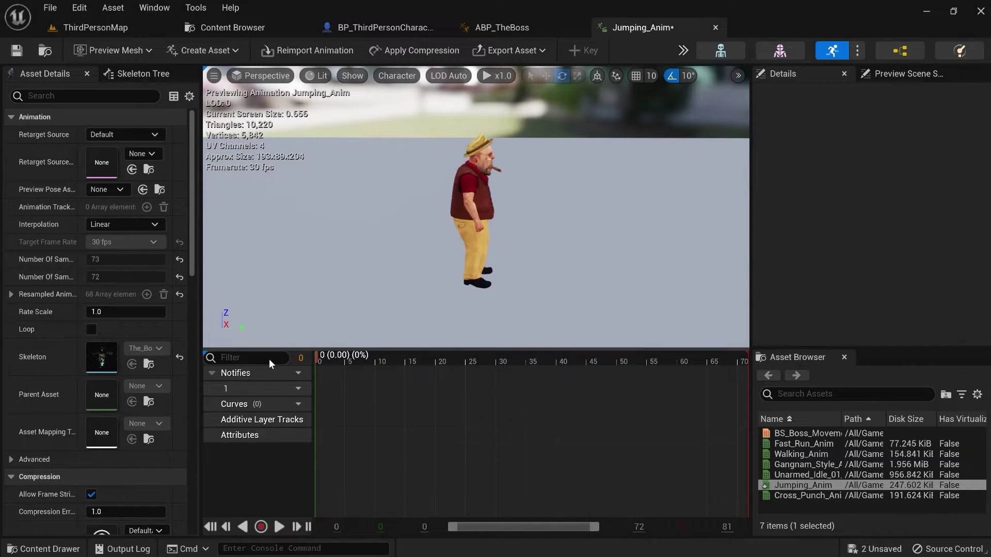
Step: Duplicate the trimmed Jumping_Anim sequence in the Jump folder of the Content Browser
left_click(246, 27)
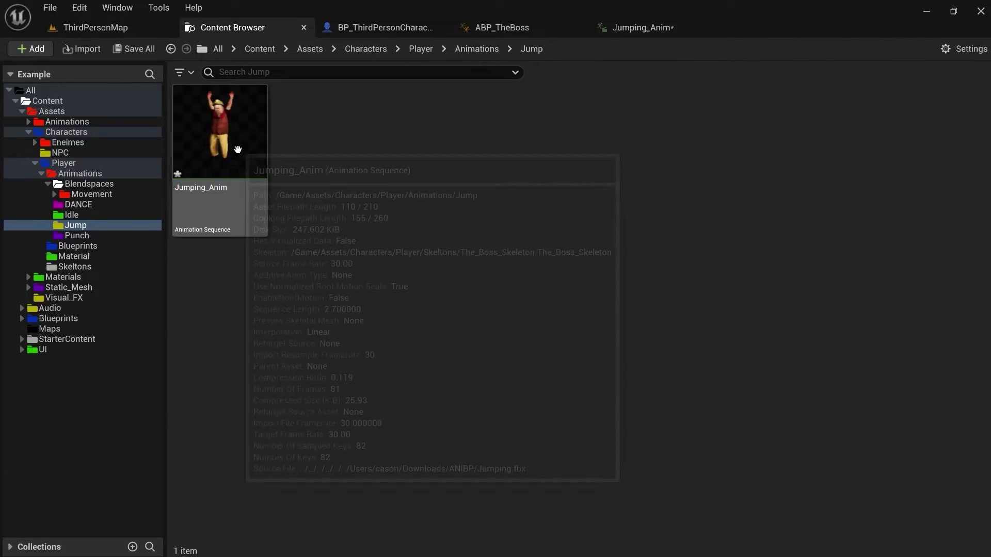
right_click(239, 113)
mouse_move(298, 170)
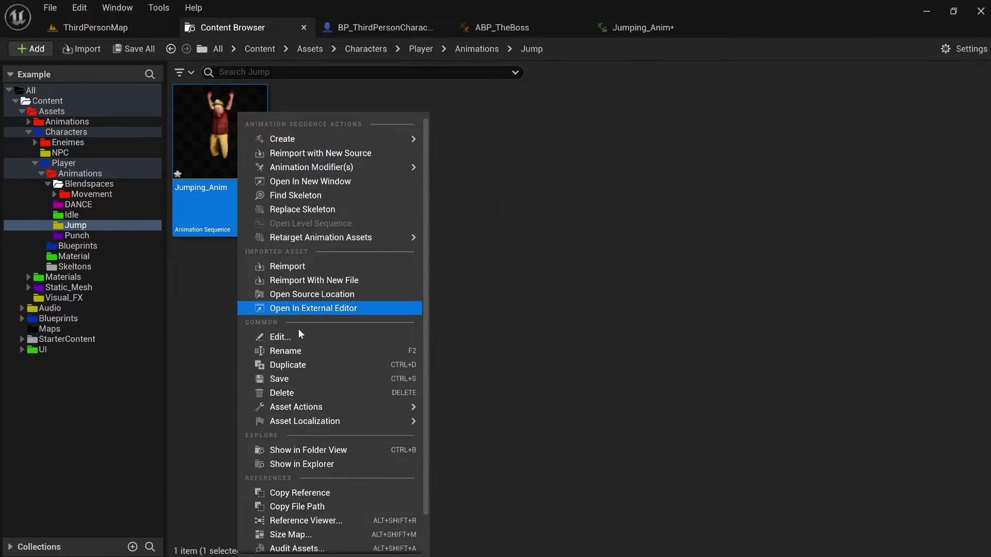
left_click(296, 364)
left_click(298, 301)
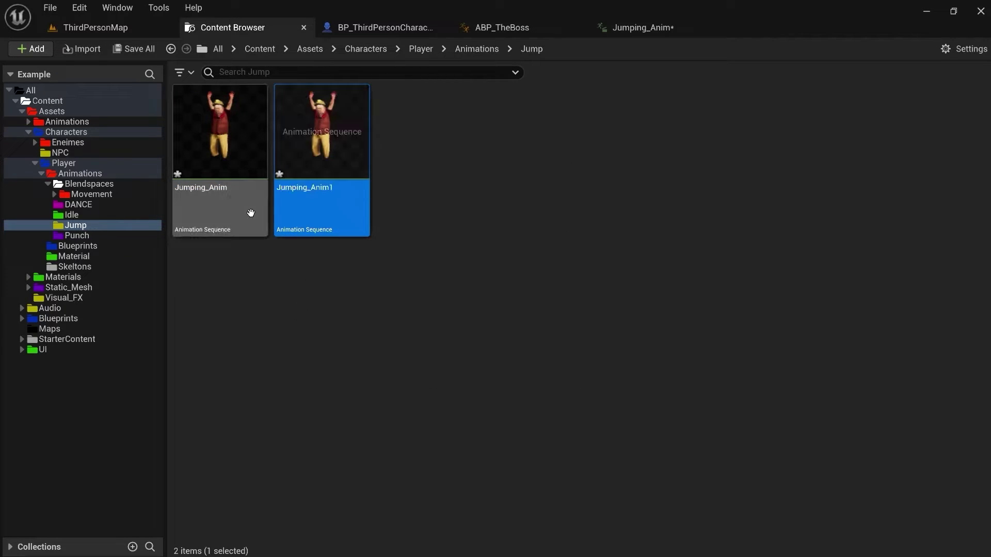
Step: Rename the original Jumping_Anim sequence as JumpStart and its duplicate as JumpEnd
right_click(218, 196)
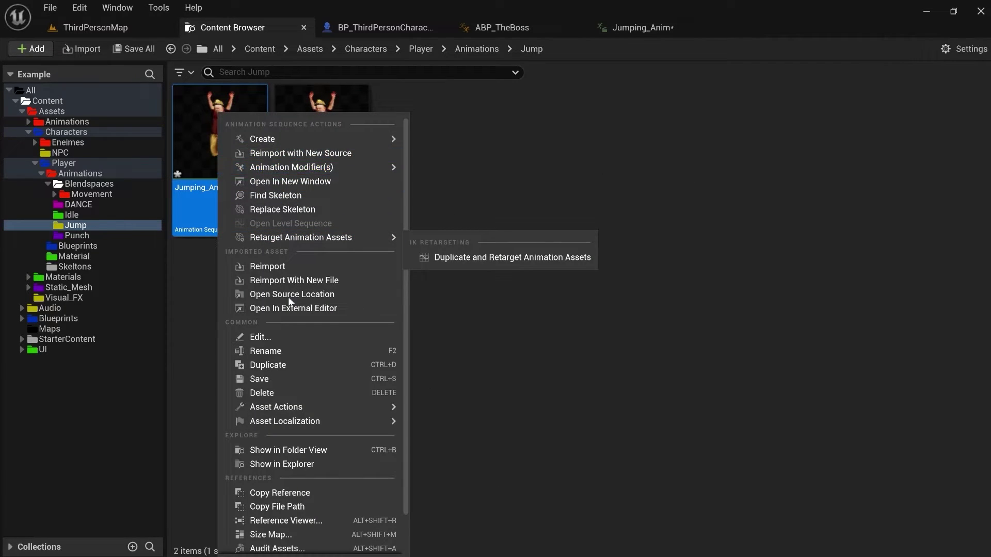
left_click(282, 351)
type("JumpStart")
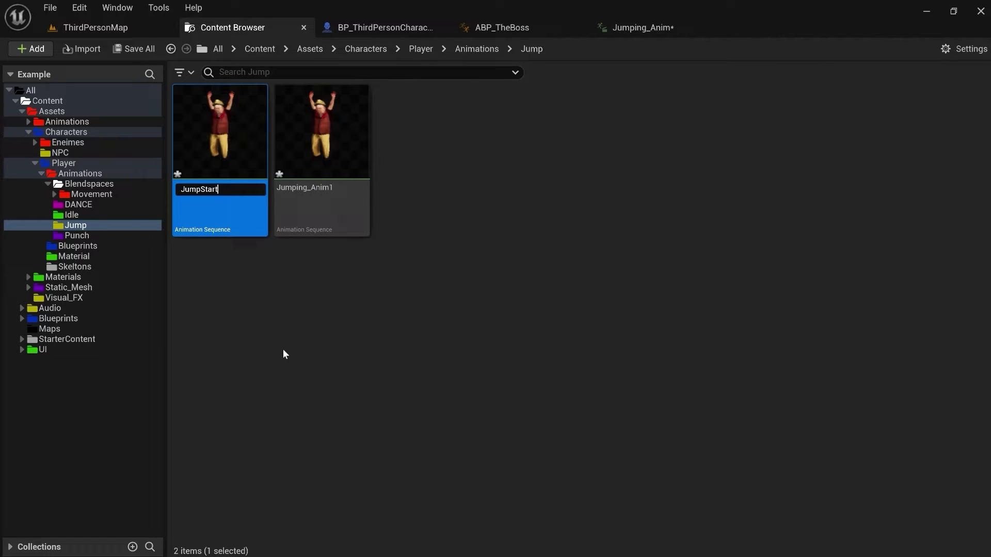
key("Return")
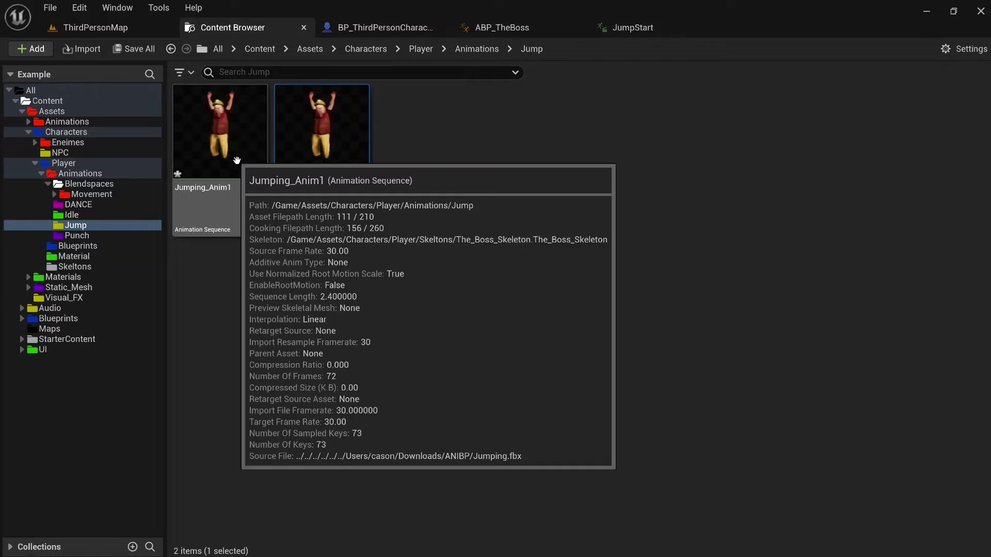
right_click(238, 185)
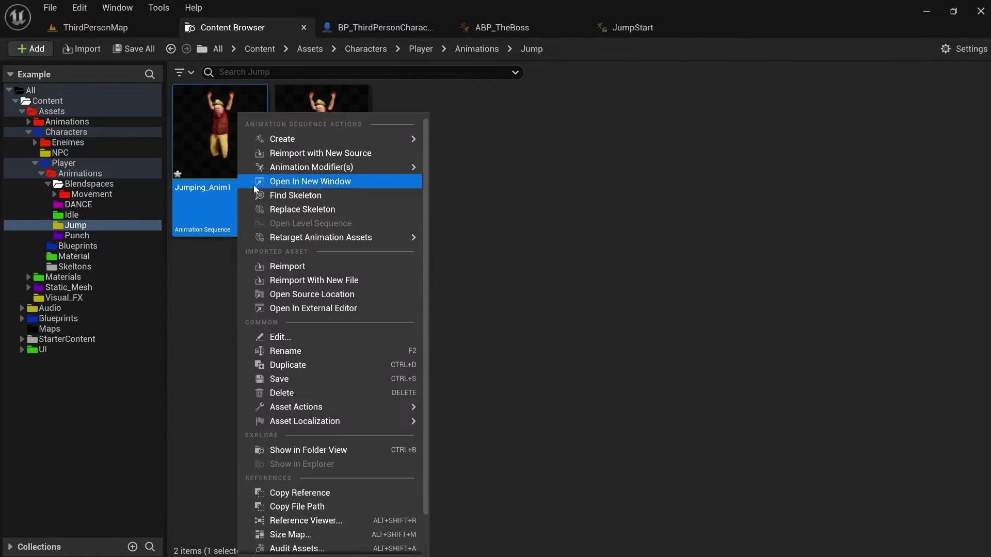
left_click(285, 351)
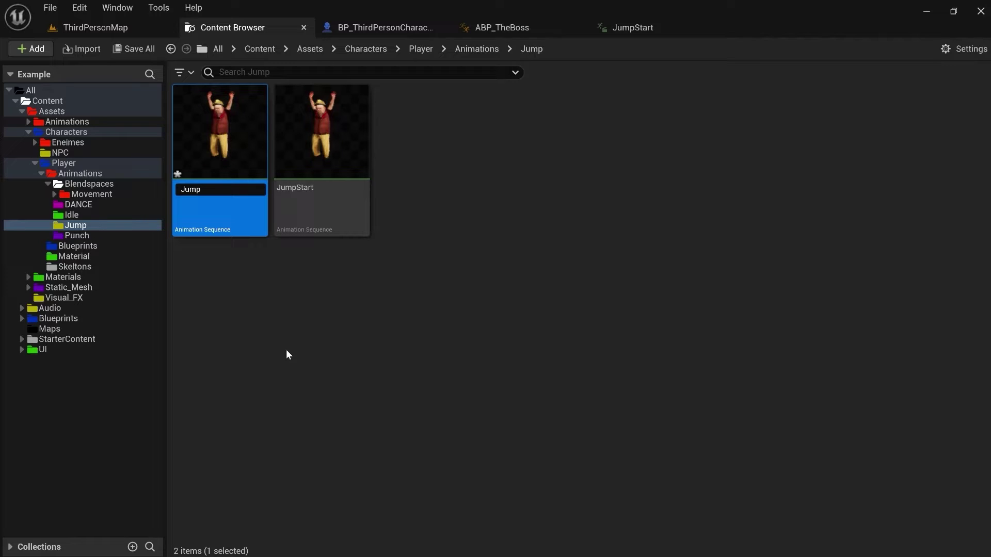
Step: Open JumpStart, remove everything from frame 42 to frame 73 so it ends near the jump's peak, and play the result
double_click(289, 191)
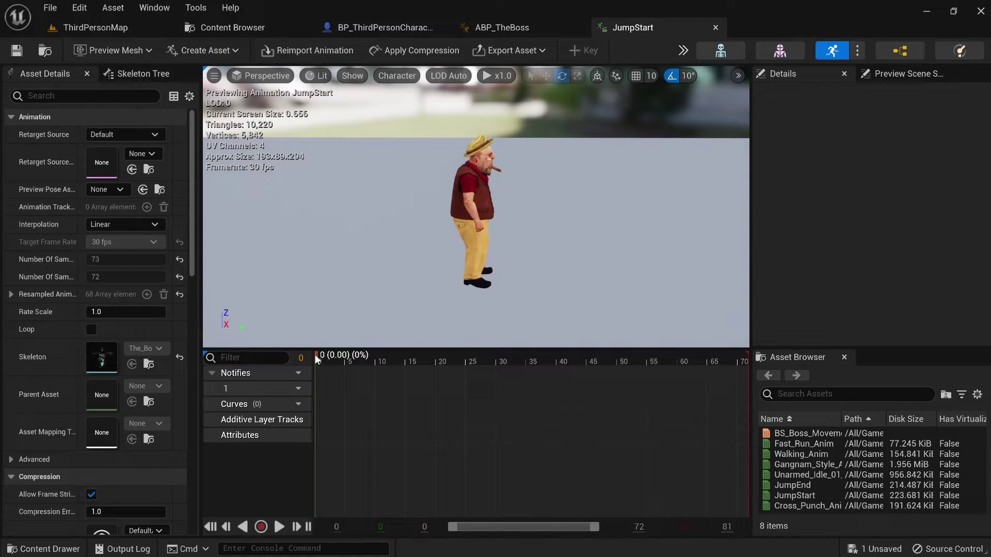
left_click_drag(317, 358, 550, 345)
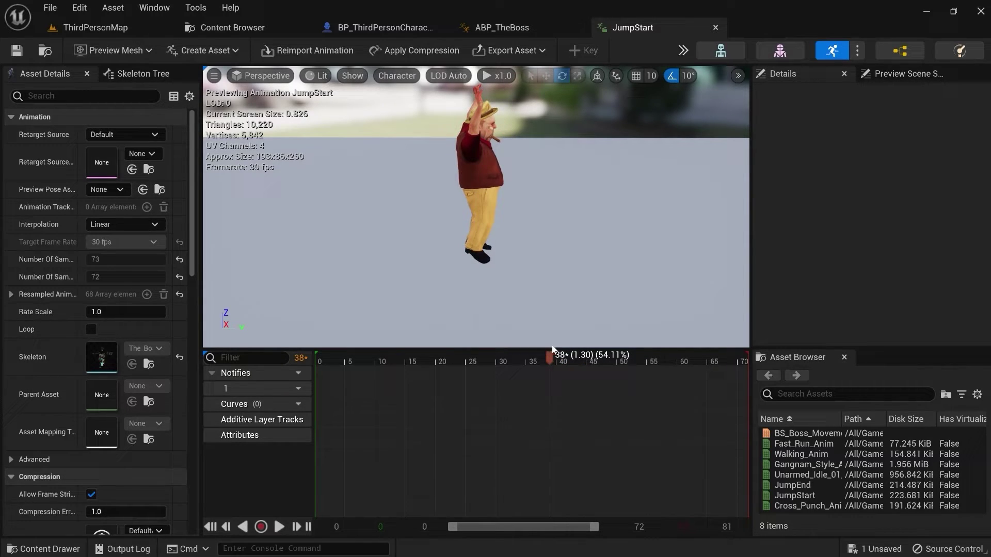
left_click_drag(559, 349, 561, 349)
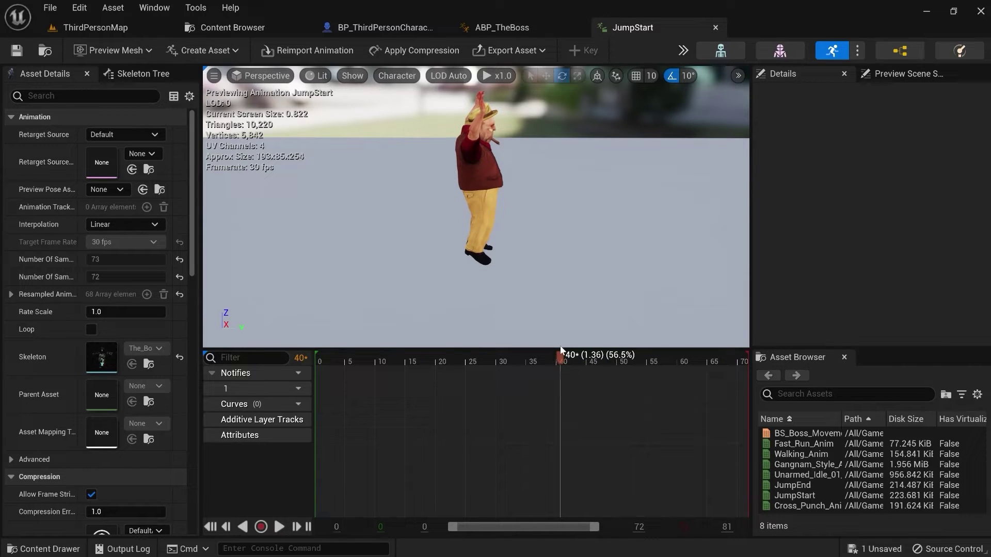
right_click(561, 355)
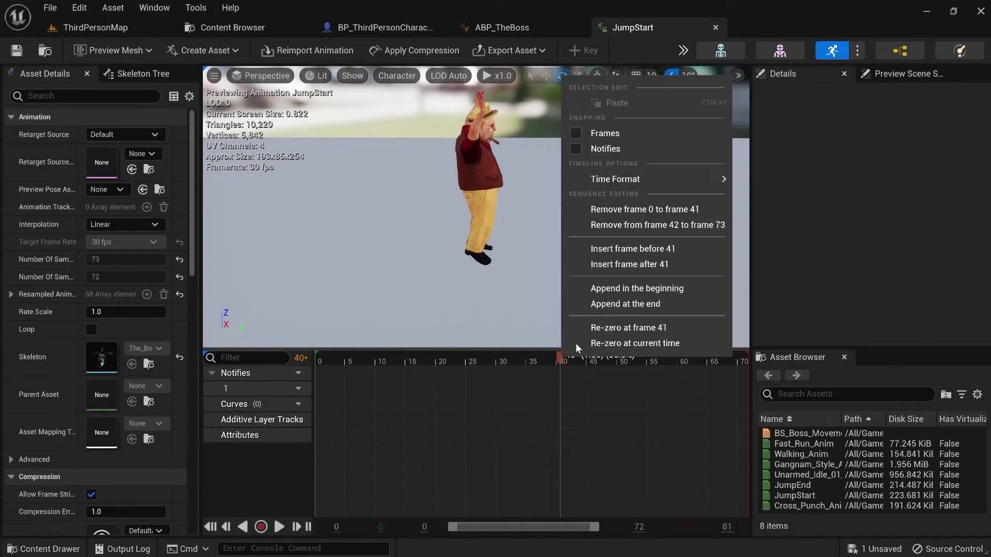
left_click(673, 225)
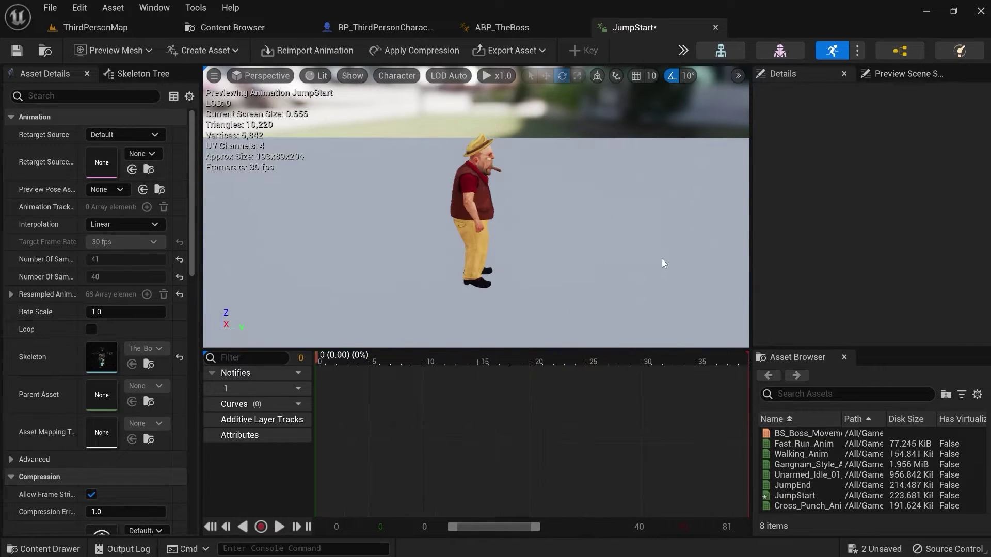
left_click(279, 526)
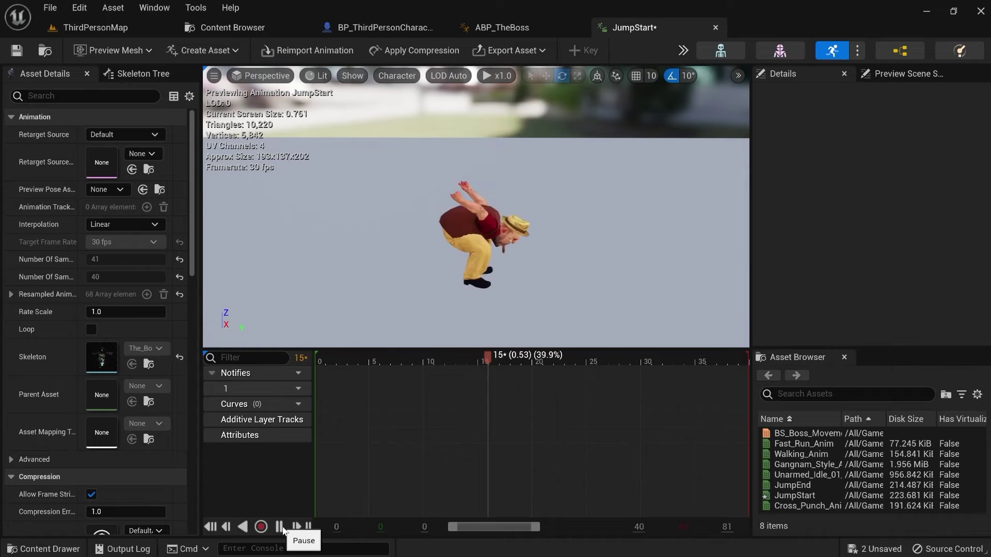
Step: Open JumpEnd, remove frames 0 to 40 so only the landing part of the jump remains, and save it
left_click(243, 28)
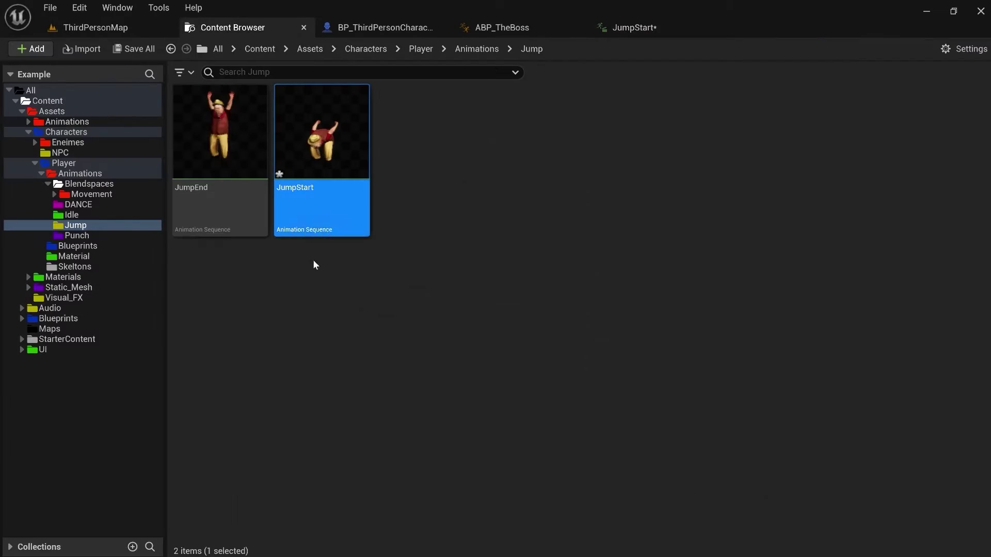
double_click(226, 184)
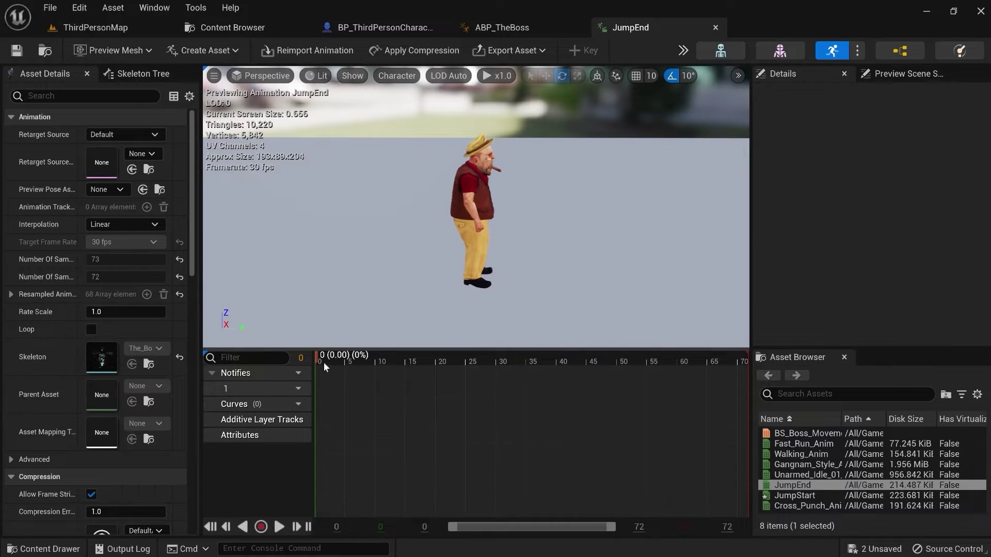
left_click_drag(318, 357, 558, 361)
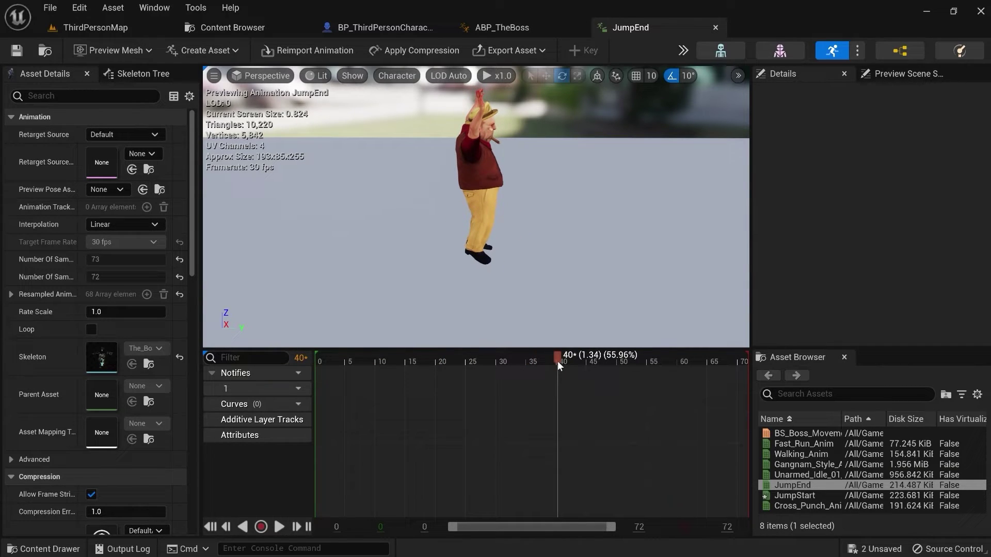
right_click(556, 358)
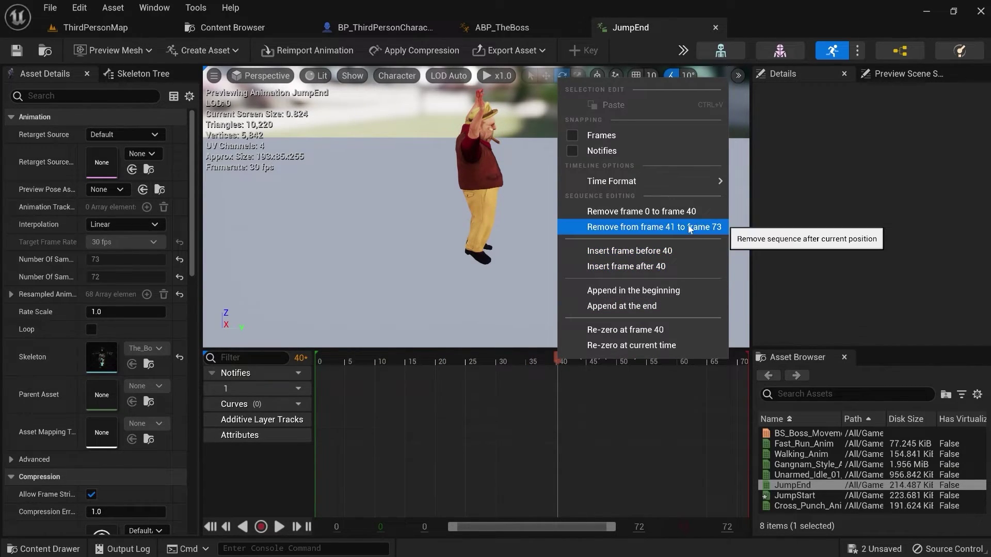
left_click(664, 212)
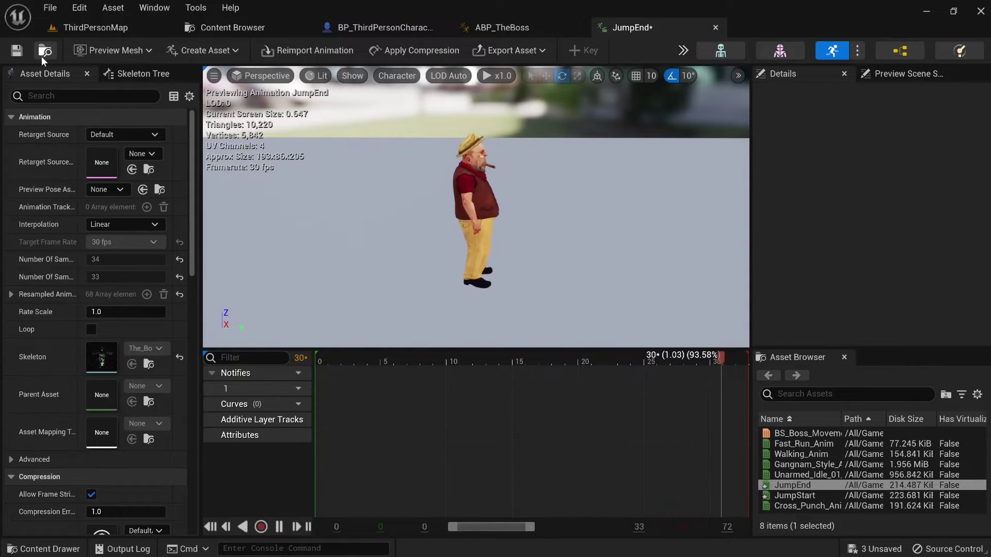
left_click(242, 28)
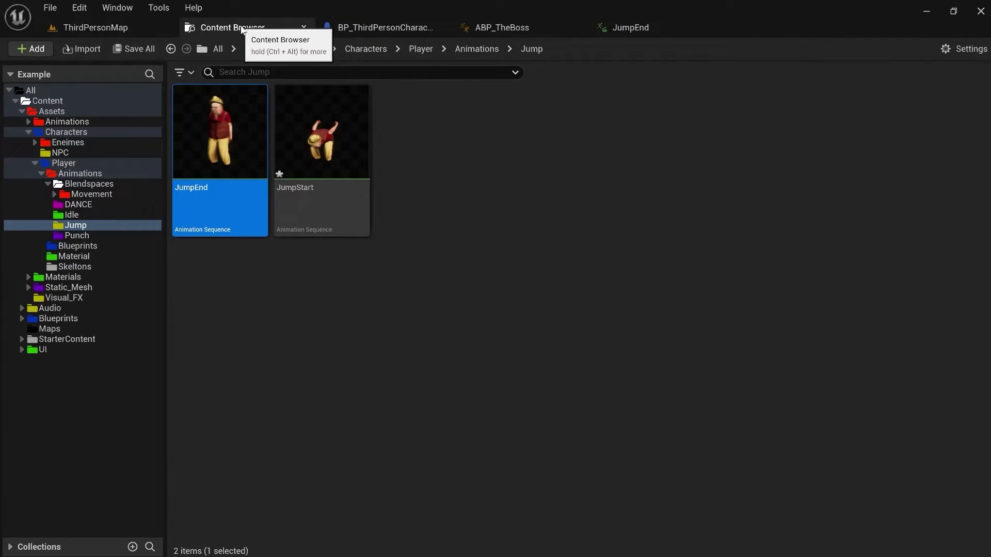
Step: In ABP_TheBoss, add the JumpStart sequence to the Start Jump state, connect it to the output pose, and compile
left_click(116, 30)
left_click(501, 27)
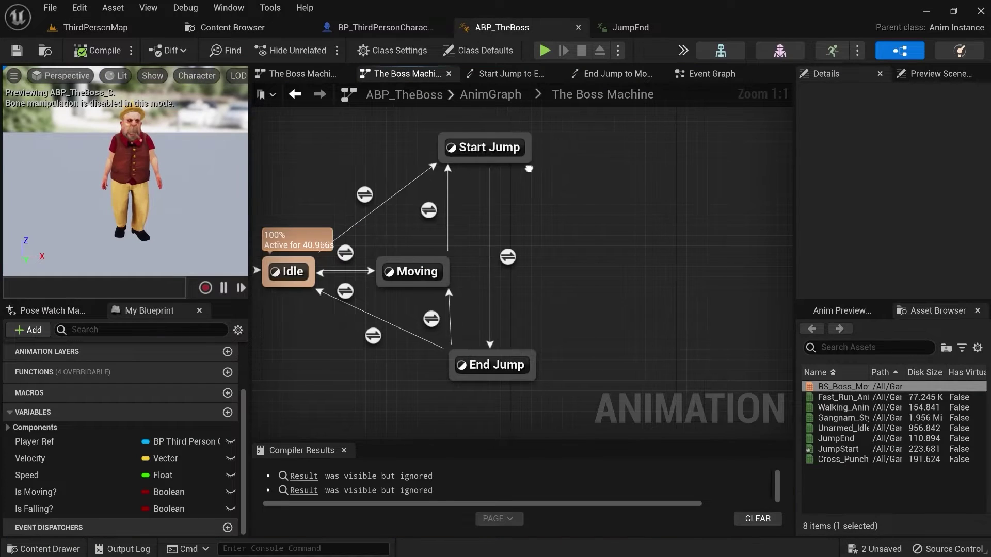
double_click(480, 147)
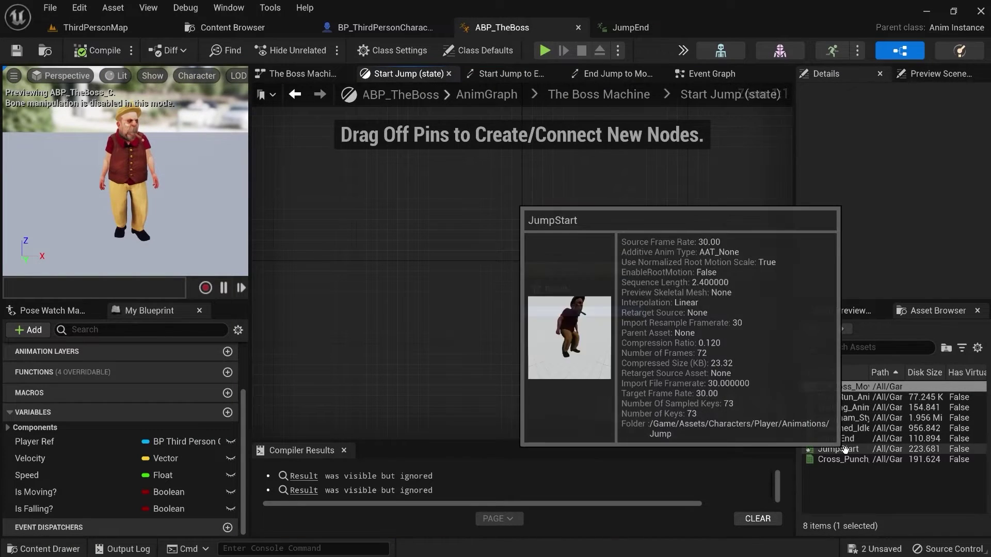
left_click_drag(837, 449, 345, 304)
left_click(217, 261)
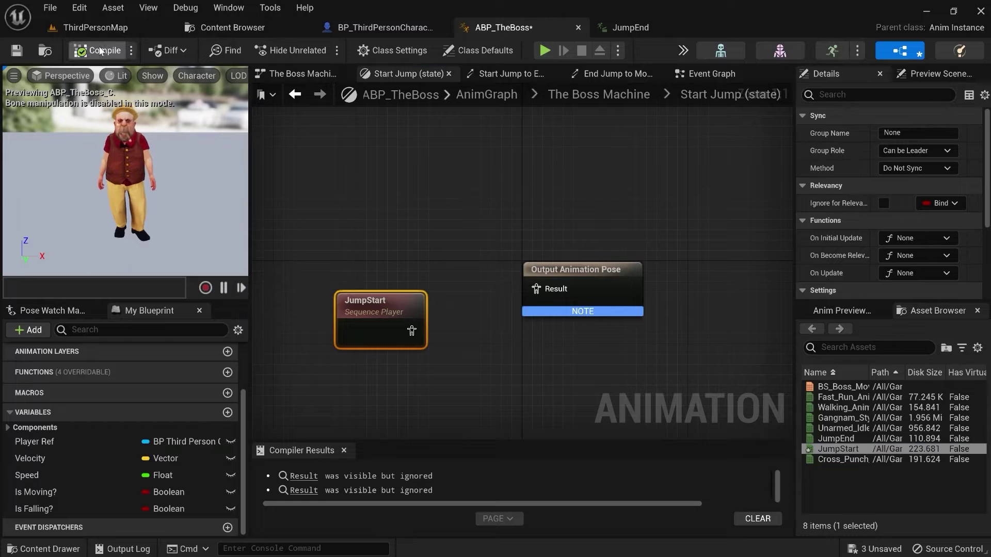
left_click(629, 27)
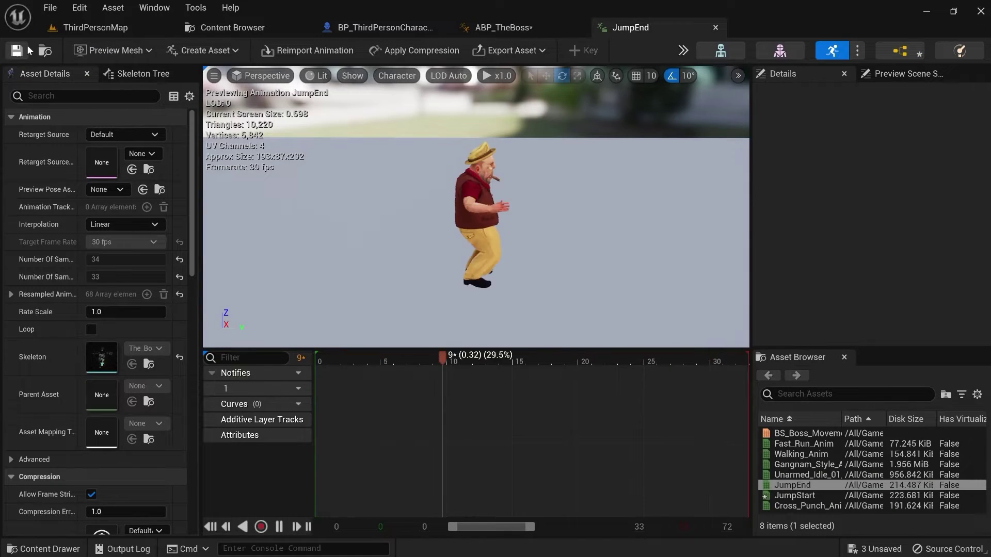
left_click(503, 28)
left_click_drag(453, 268, 536, 289)
left_click_drag(429, 239, 430, 270)
left_click(208, 261)
Step: Add the JumpEnd sequence to the End Jump state, connect it to the output pose, and compile and save the blueprint
left_click(512, 74)
left_click(613, 73)
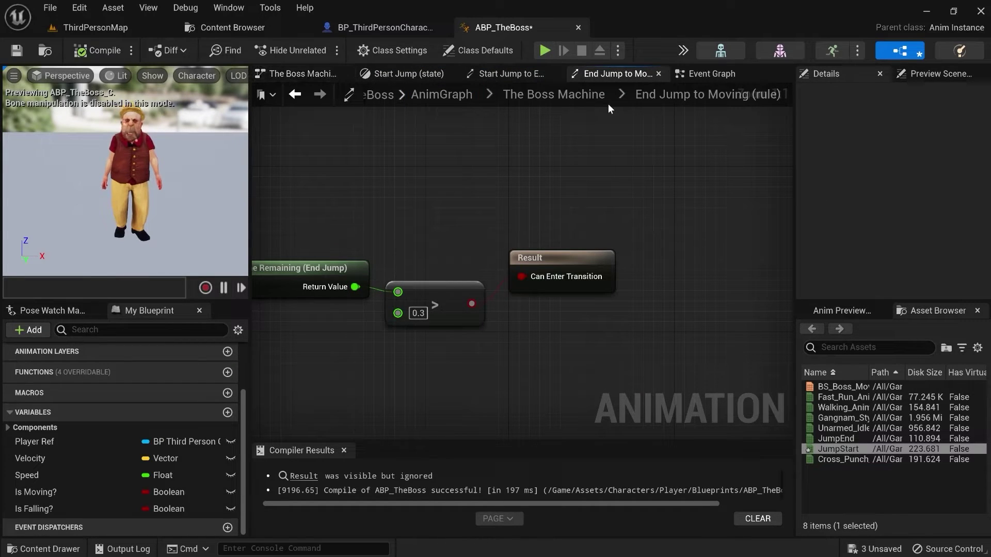
left_click(587, 100)
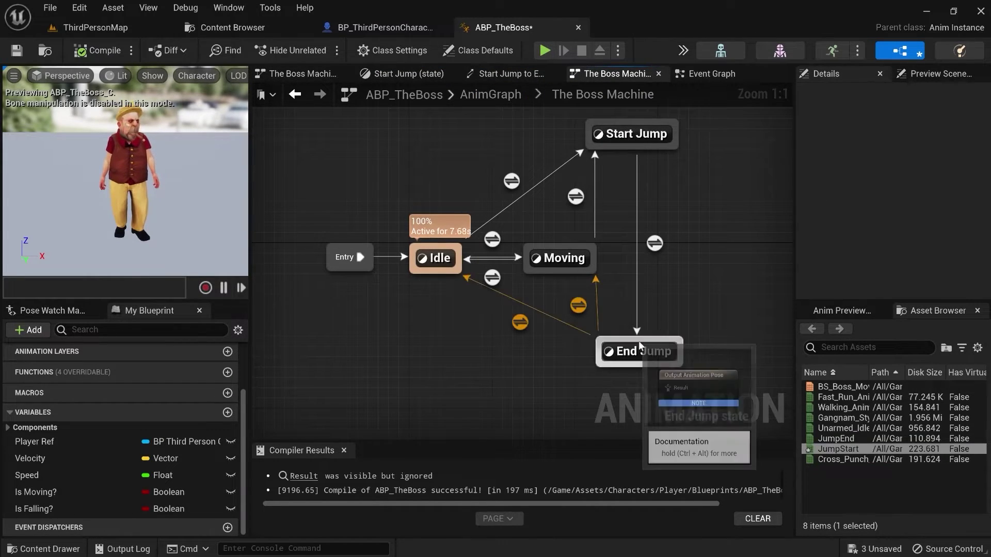
double_click(639, 354)
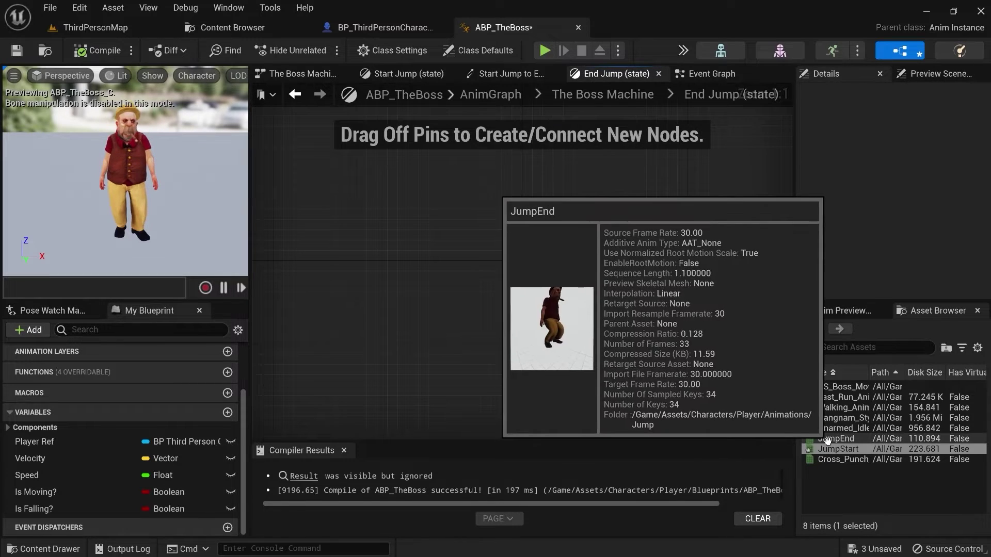
left_click_drag(813, 439, 400, 264)
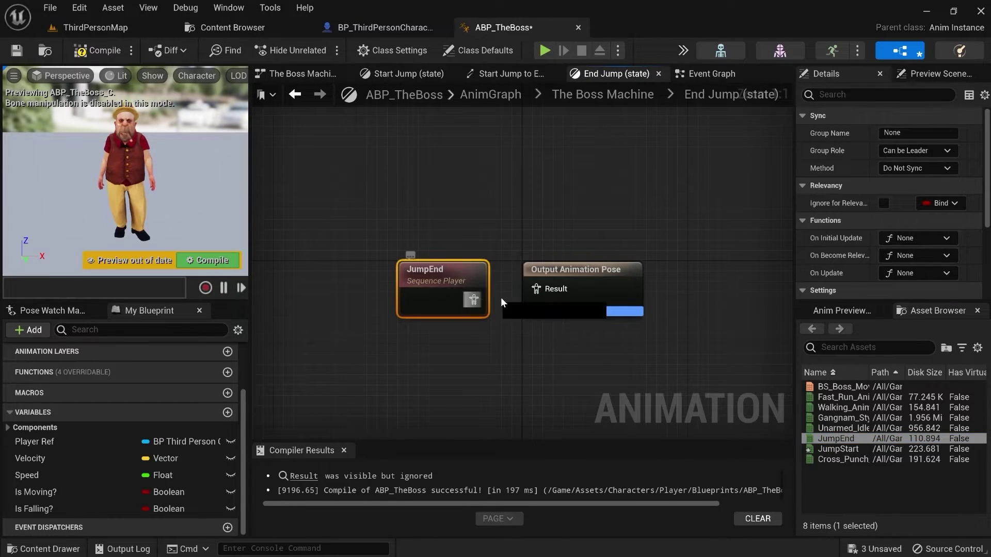
left_click(575, 352)
key("ctrl+s")
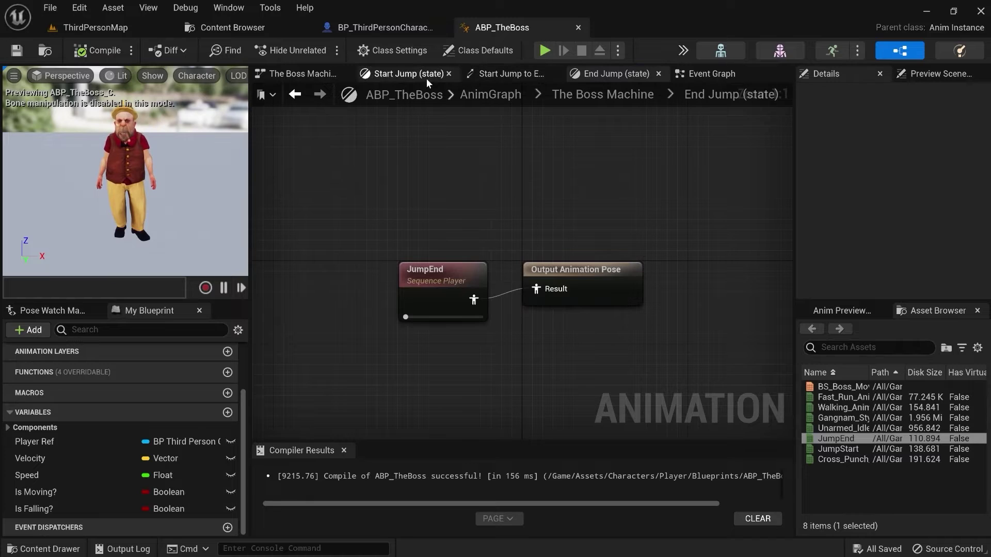
Step: Review the animation blueprint's AnimGraph, Event Graph and The Boss Machine state machine
left_click(502, 95)
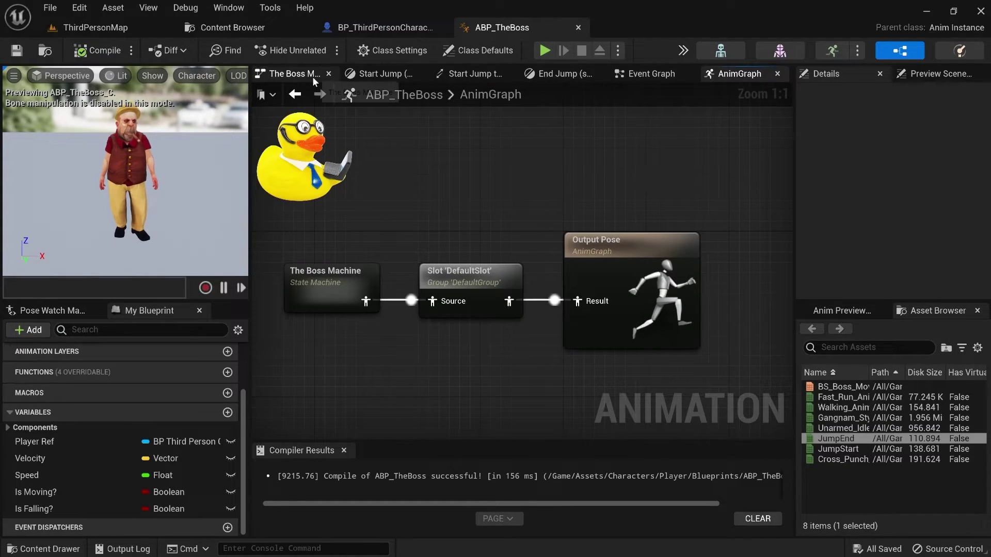
left_click(645, 73)
scroll(410, 230, "down", 2)
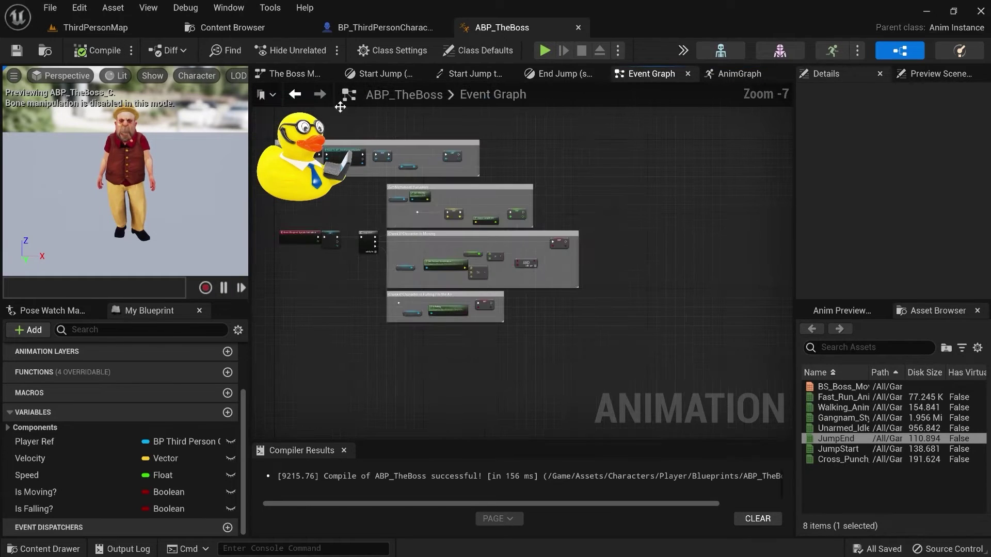
right_click_drag(467, 204, 579, 247)
scroll(479, 256, "up", 2)
right_click_drag(480, 257, 431, 233)
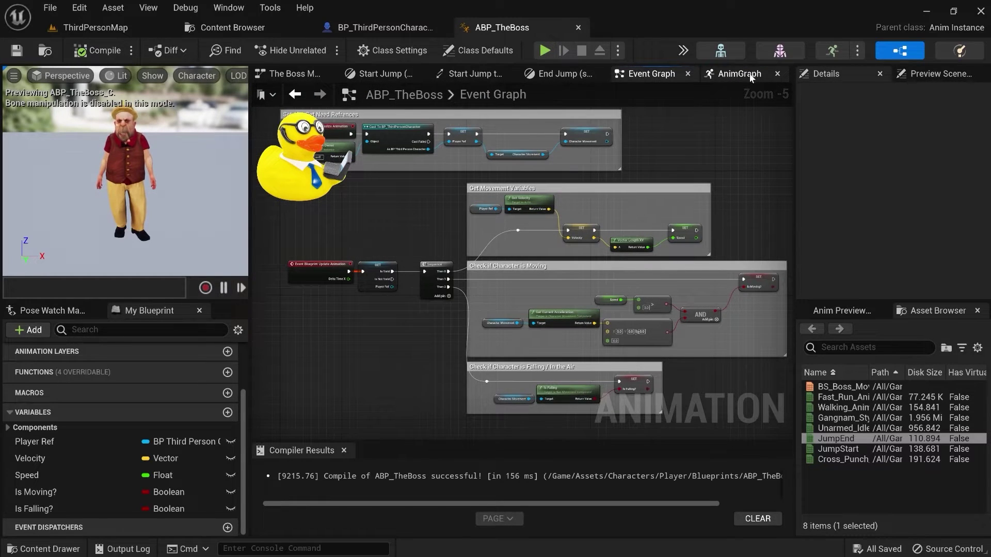
left_click(739, 74)
right_click_drag(295, 294, 427, 248)
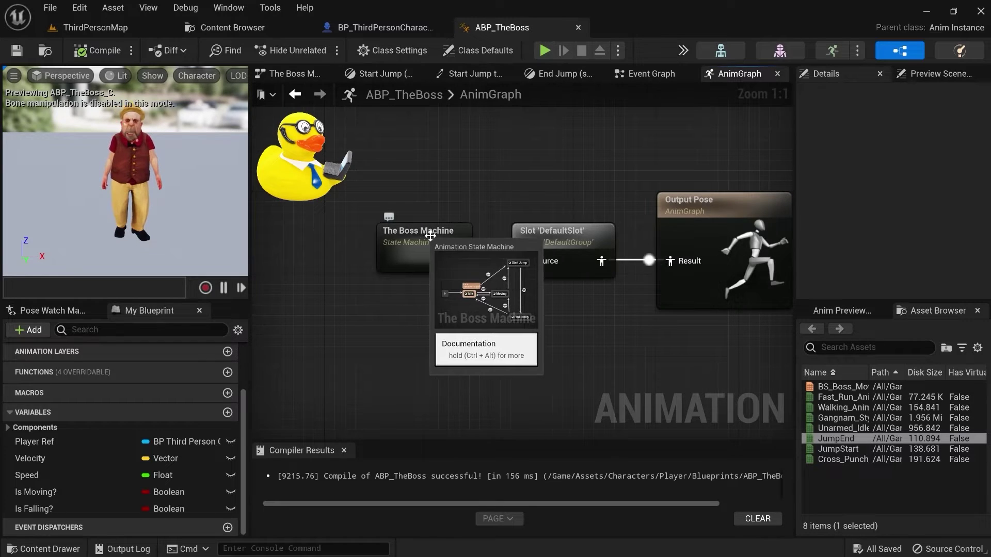
right_click_drag(593, 255, 564, 196)
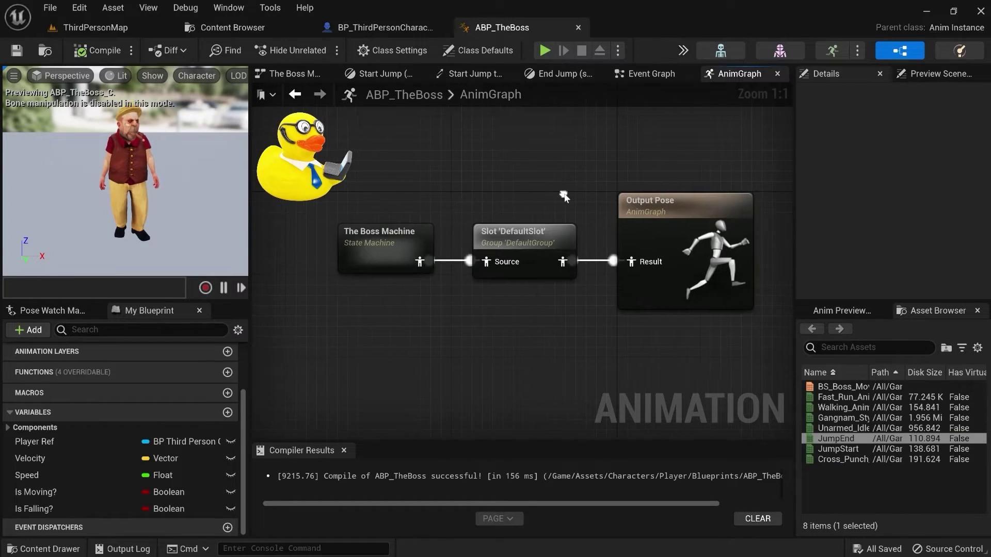
right_click_drag(491, 315, 578, 313)
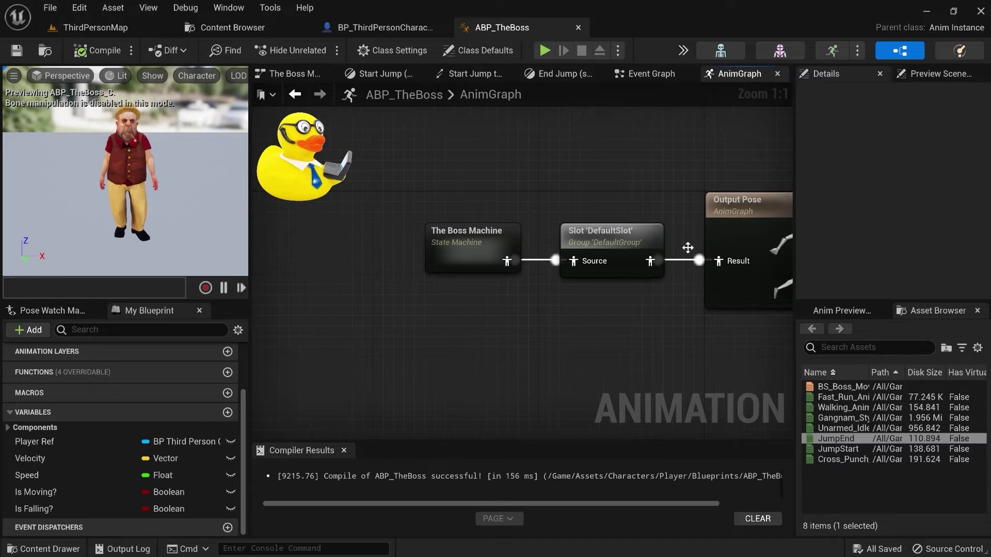
double_click(475, 244)
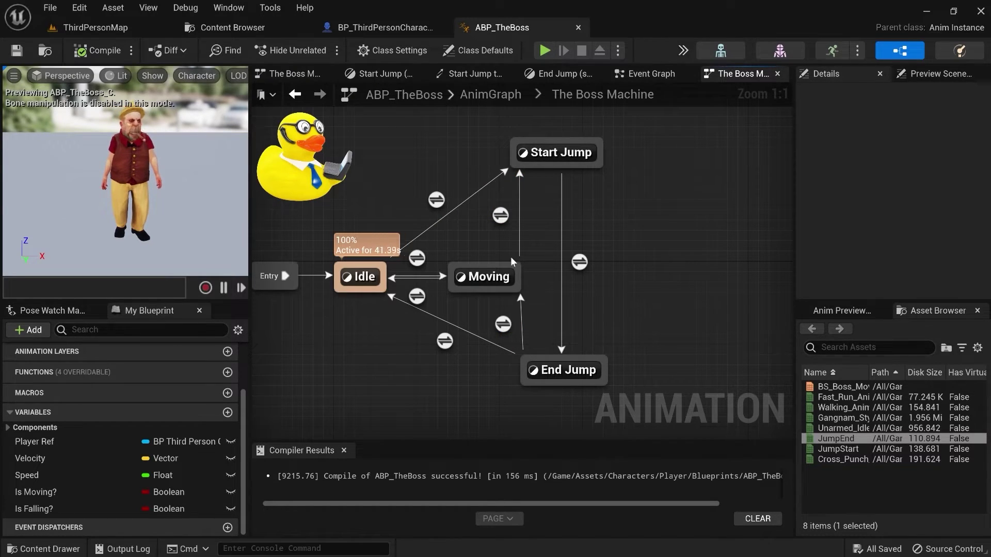
right_click_drag(510, 255, 625, 242)
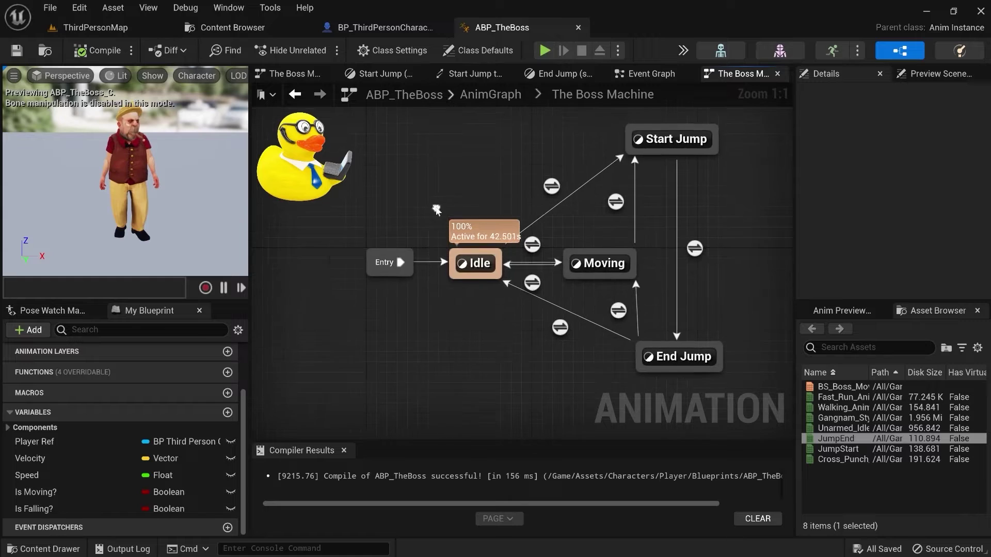
Step: In BP_ThirdPersonCharacter, set the Mesh component's skeletal mesh asset to The_Boss and inspect how it fits the capsule
left_click(396, 31)
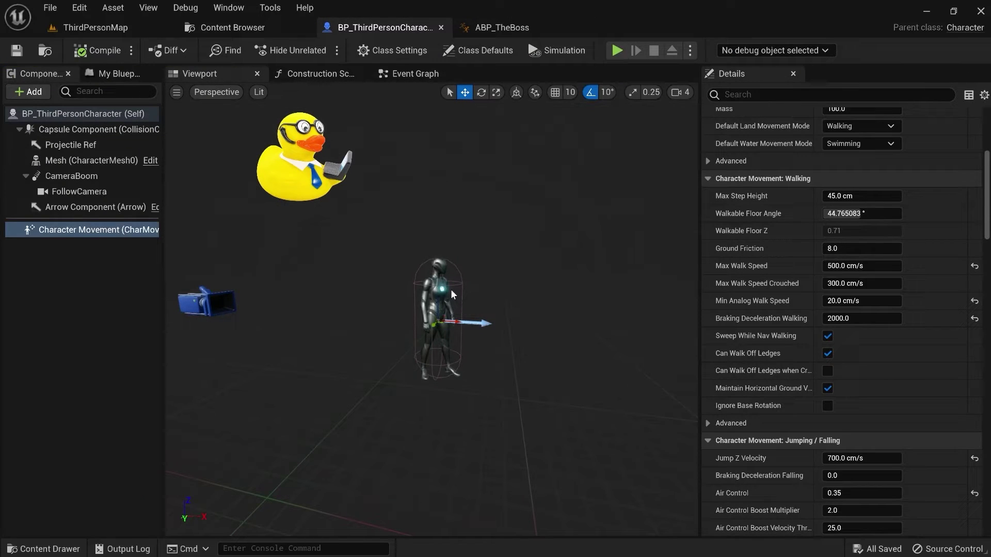
left_click(437, 266)
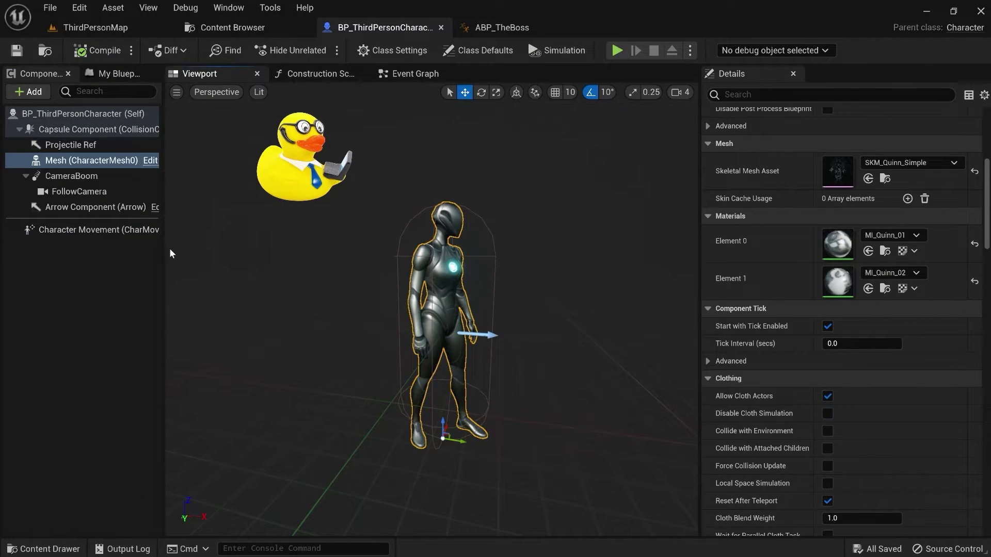
left_click_drag(320, 271, 343, 270, "alt")
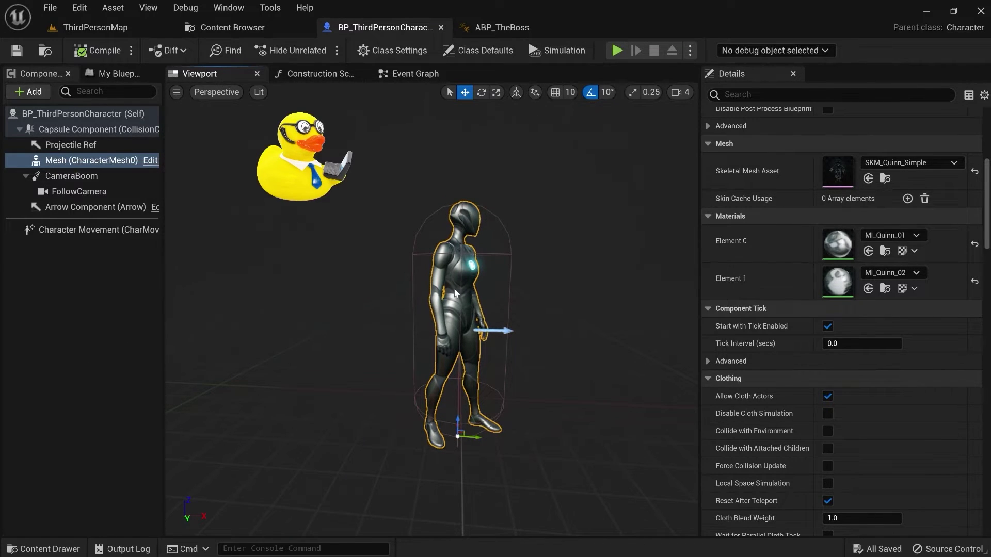
left_click_drag(385, 287, 351, 290, "alt")
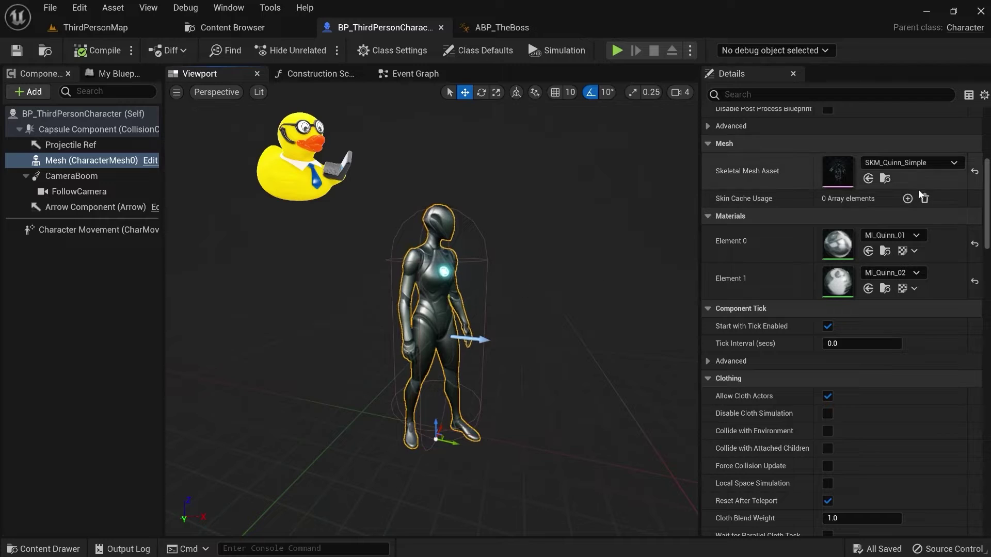
left_click(932, 165)
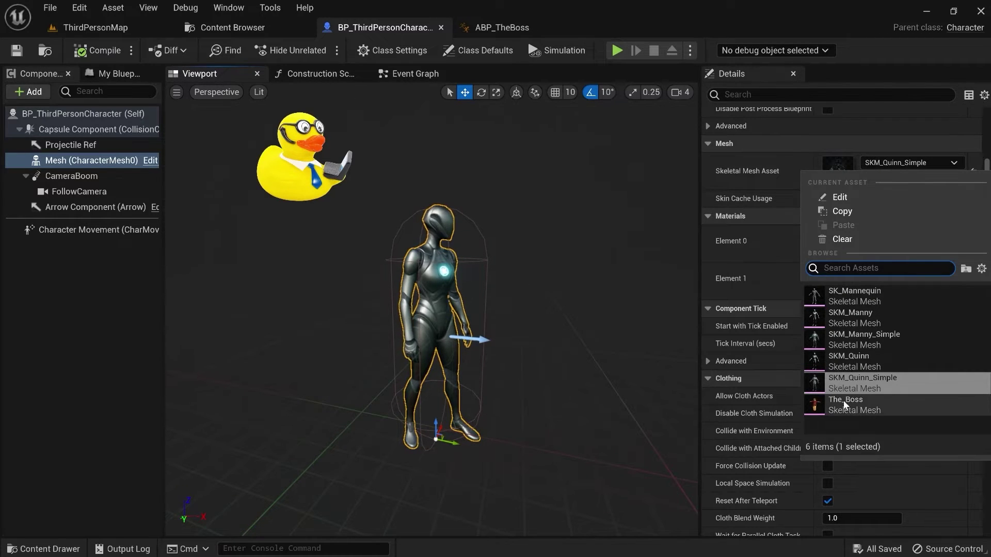
left_click(874, 403)
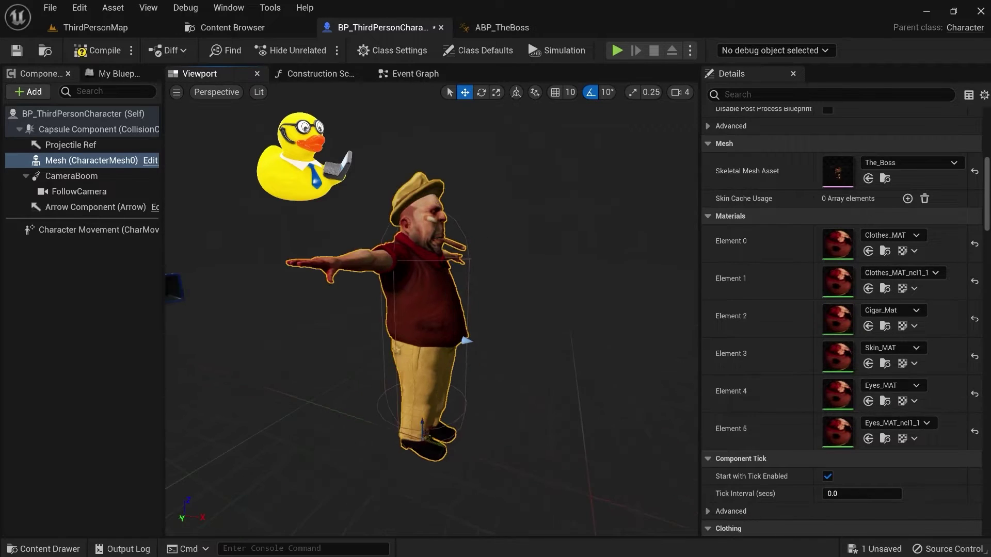
right_click_drag(400, 286, 560, 217)
left_click_drag(560, 216, 460, 260, "alt")
left_click_drag(392, 263, 467, 231, "alt")
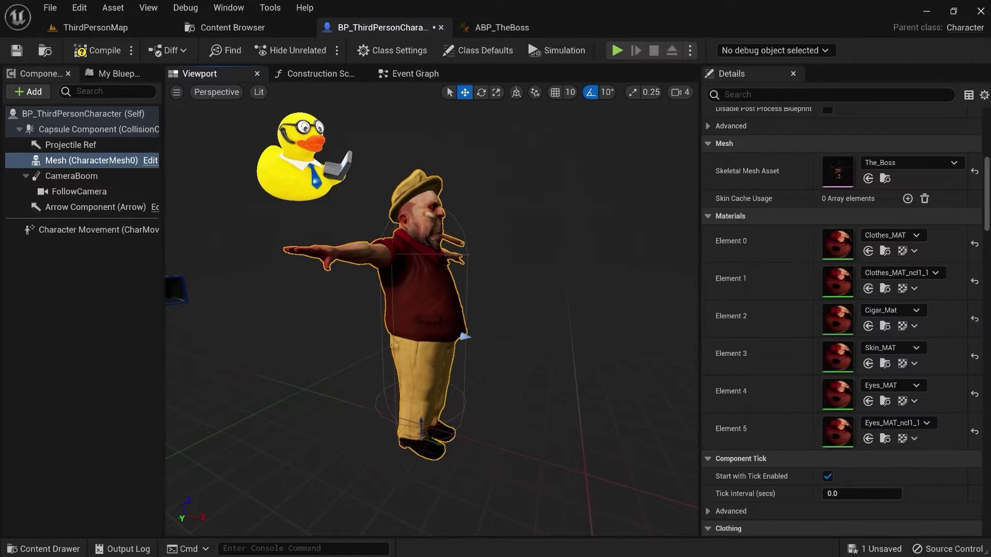
Step: Select the character's capsule component and set its Capsule Half Height to 100
left_click(364, 230)
left_click_drag(364, 230, 315, 230, "alt")
left_click_drag(436, 271, 454, 282, "alt")
left_click_drag(422, 175, 372, 174, "alt")
scroll(744, 224, "up", 7)
scroll(744, 223, "down", 2)
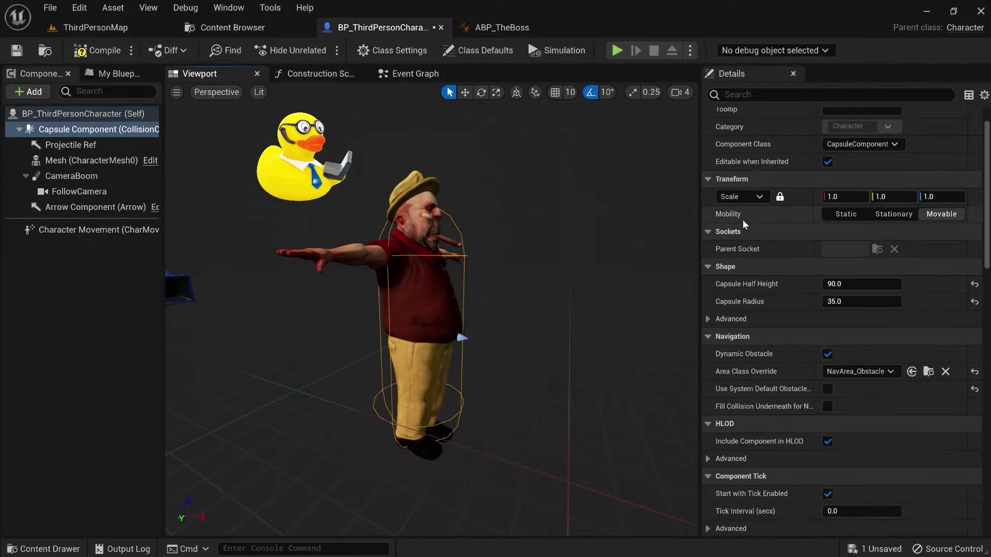
left_click(834, 283)
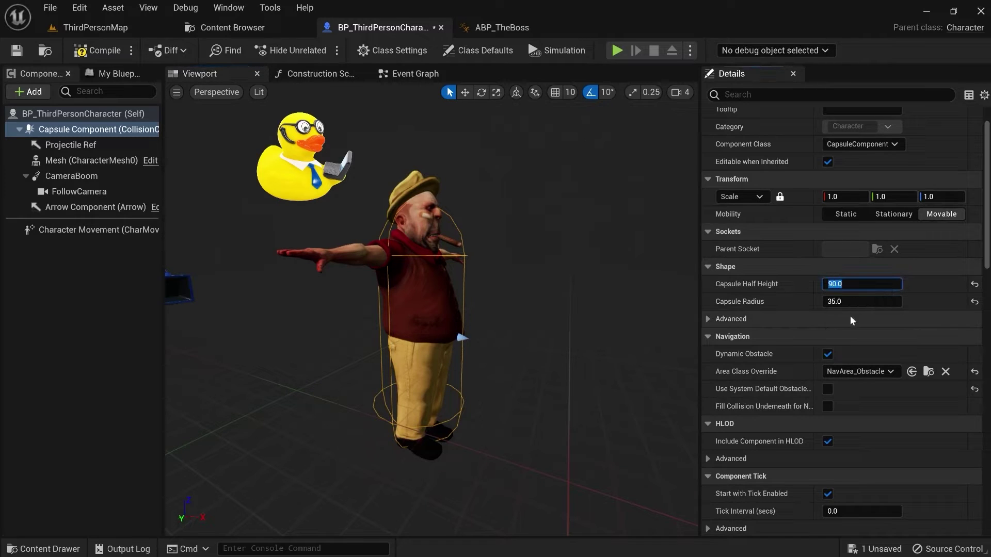
type("100")
key("Return")
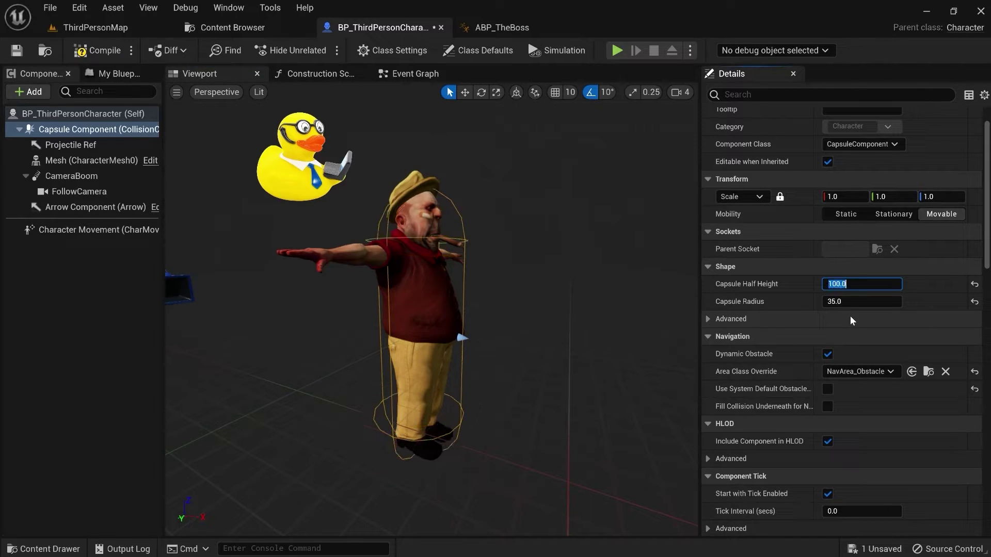
Step: Lower the character's Mesh component to a Z location of about -96.4 and inspect its fit in the capsule
left_click_drag(557, 227, 550, 140, "alt")
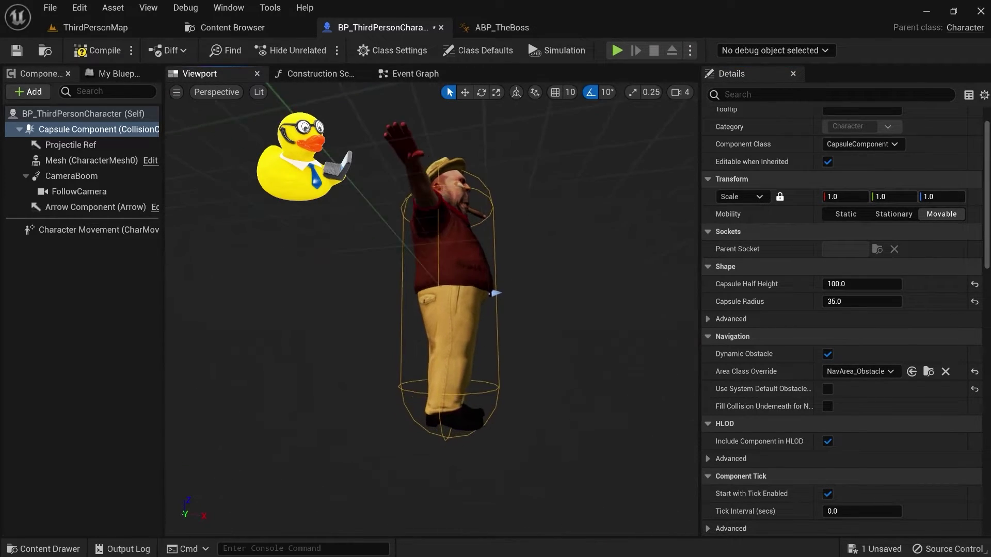
left_click(485, 275)
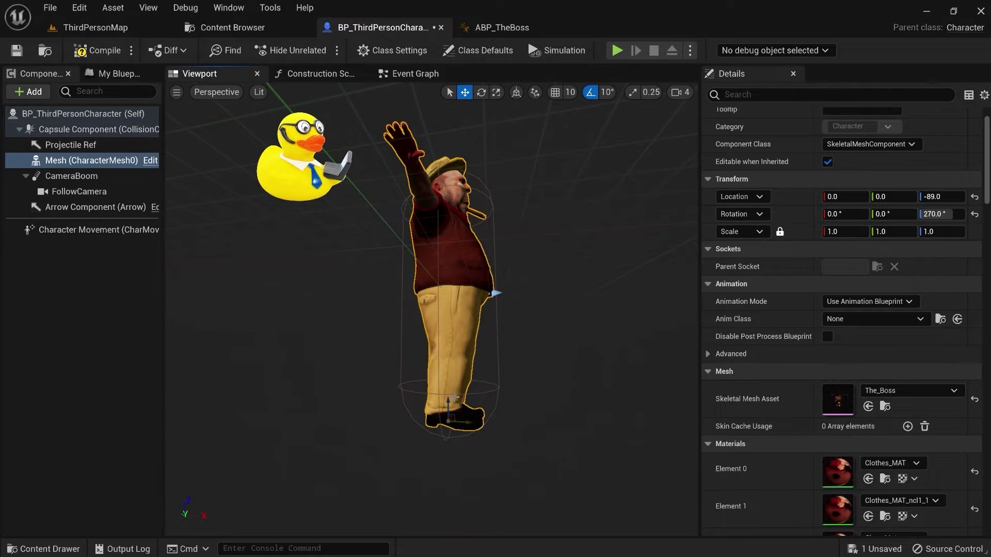
left_click_drag(448, 402, 449, 415)
left_click_drag(502, 376, 407, 411, "alt")
left_click_drag(546, 300, 422, 260, "alt")
left_click_drag(435, 345, 392, 238, "alt")
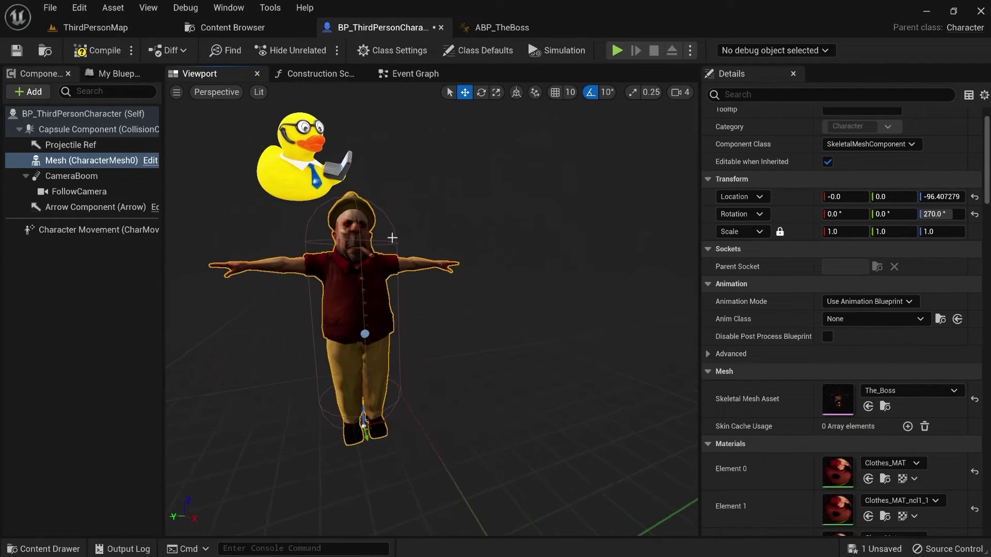
scroll(491, 302, "down", 1)
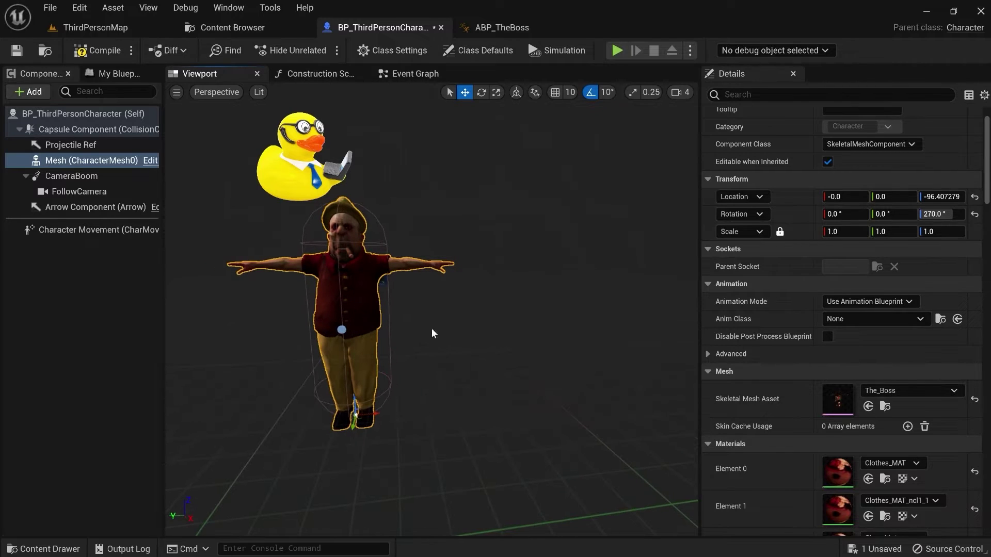
scroll(281, 274, "up", 8)
scroll(301, 240, "down", 6)
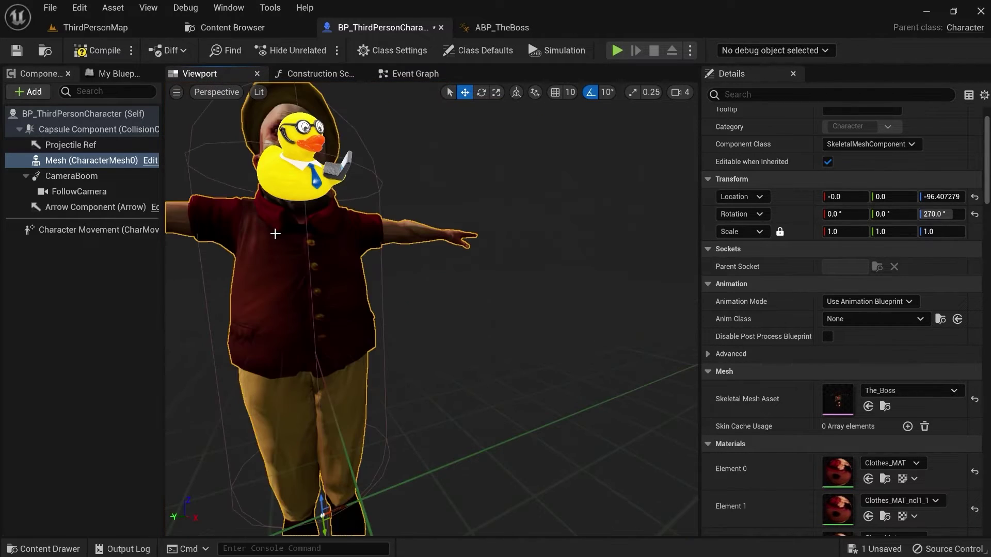
scroll(318, 238, "down", 6)
left_click_drag(327, 271, 343, 270, "alt")
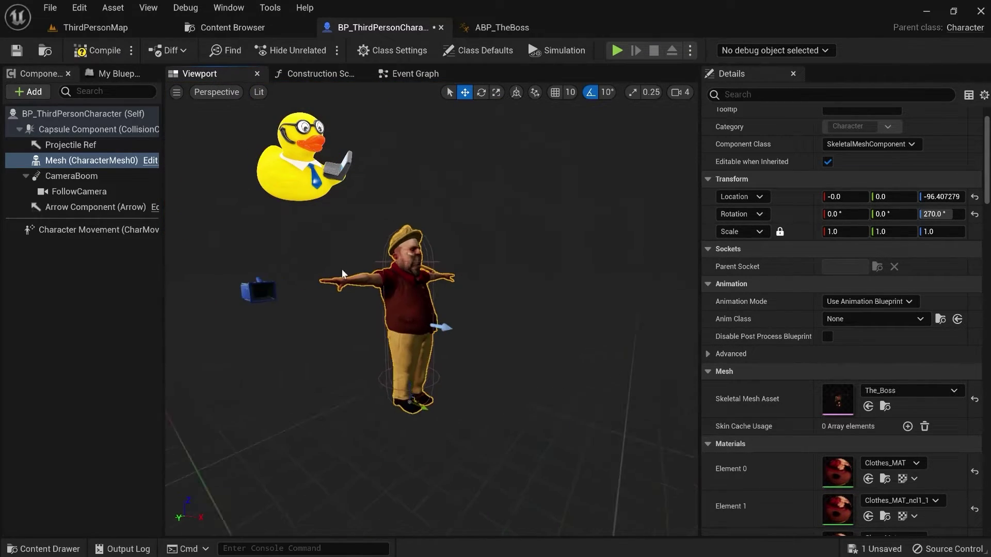
scroll(351, 269, "up", 3)
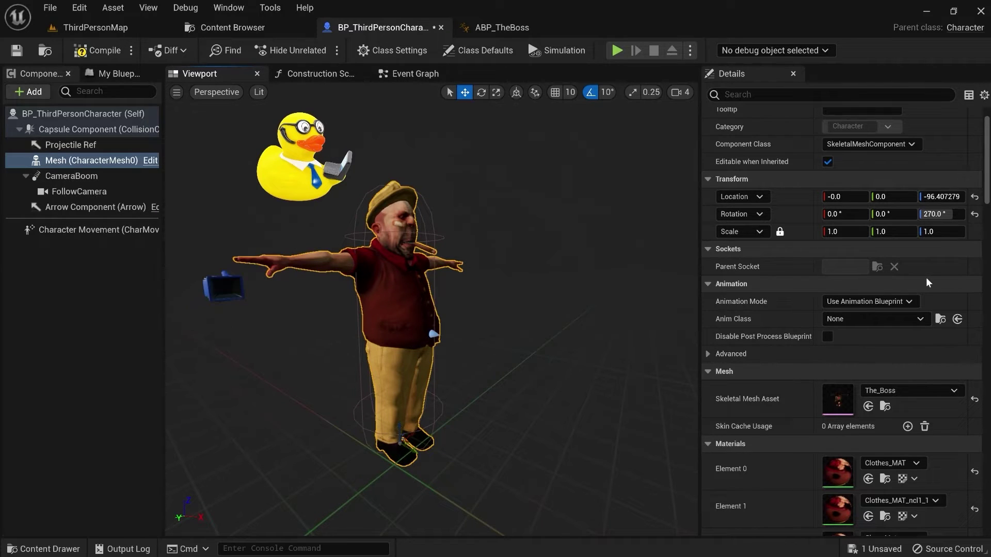
Step: Keep the mesh's Animation Mode on Use Animation Blueprint, assign ABP_TheBoss as its Anim Class, and inspect the idle pose
scroll(874, 335, "up", 2)
scroll(874, 334, "down", 5)
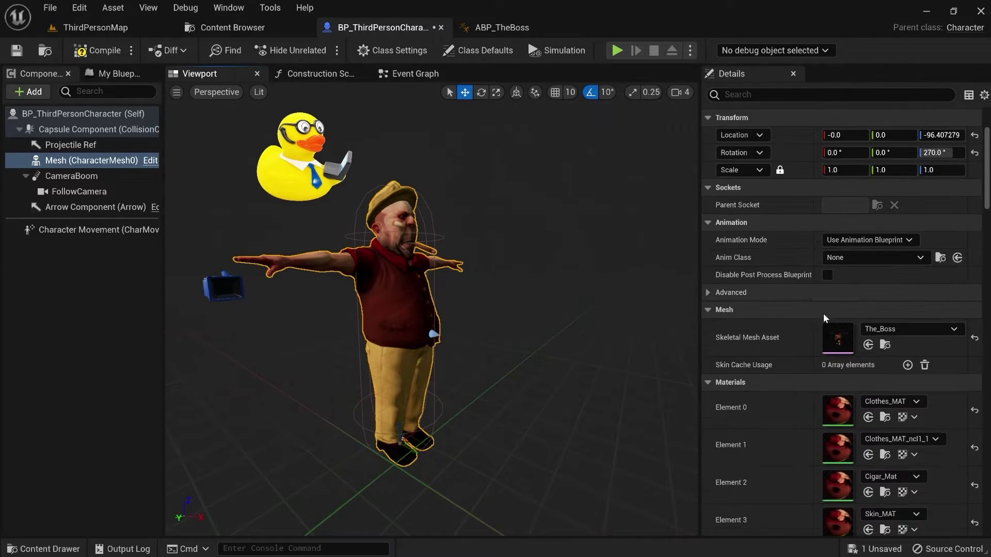
left_click(872, 240)
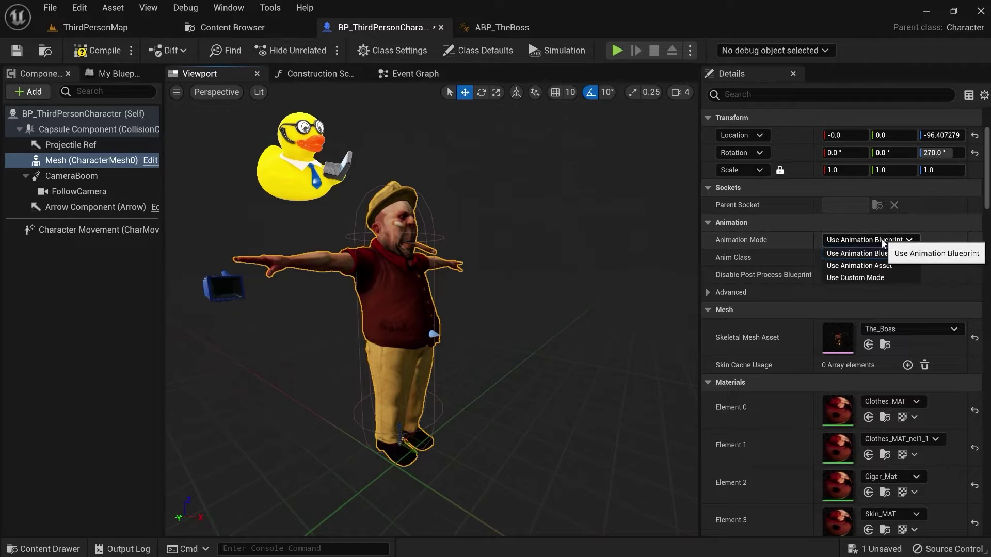
left_click(861, 256)
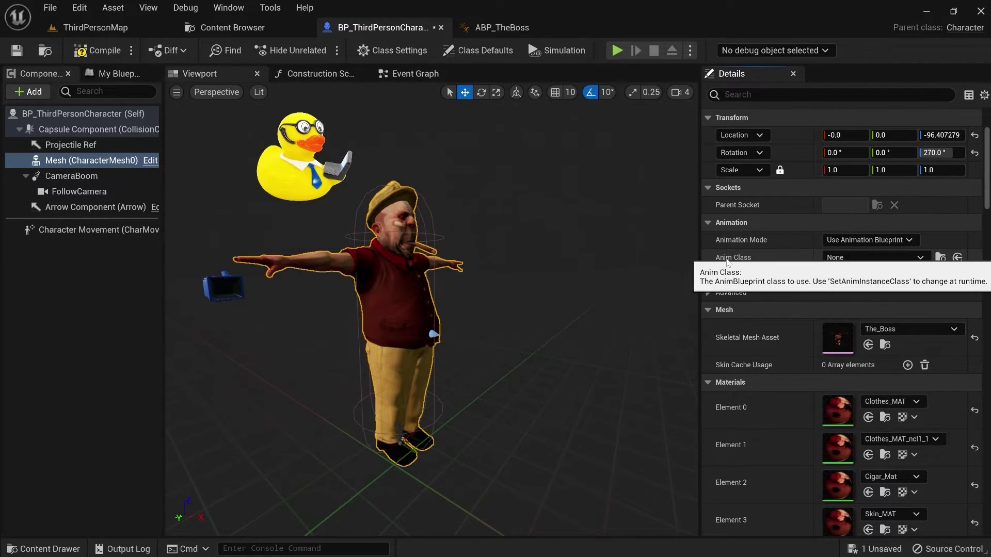
left_click(882, 256)
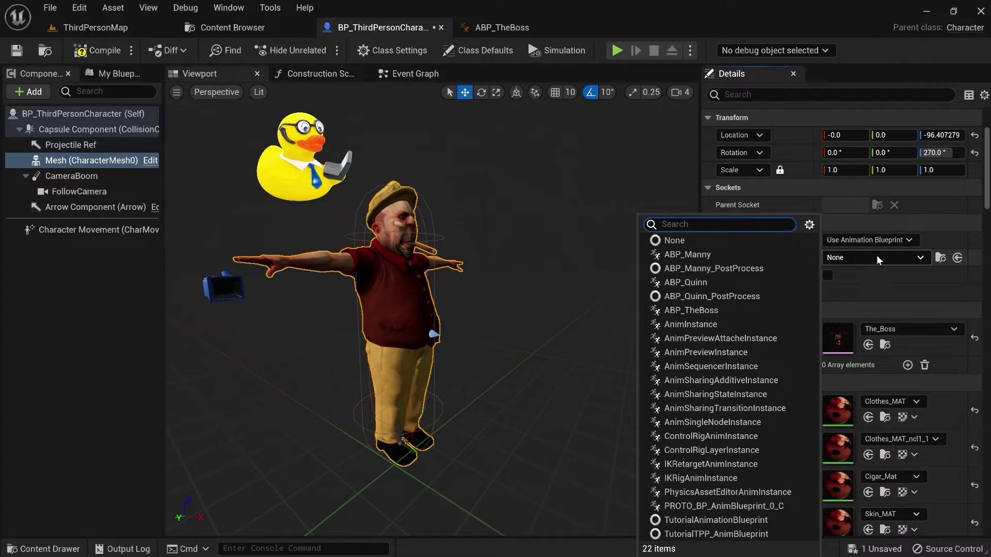
type("the")
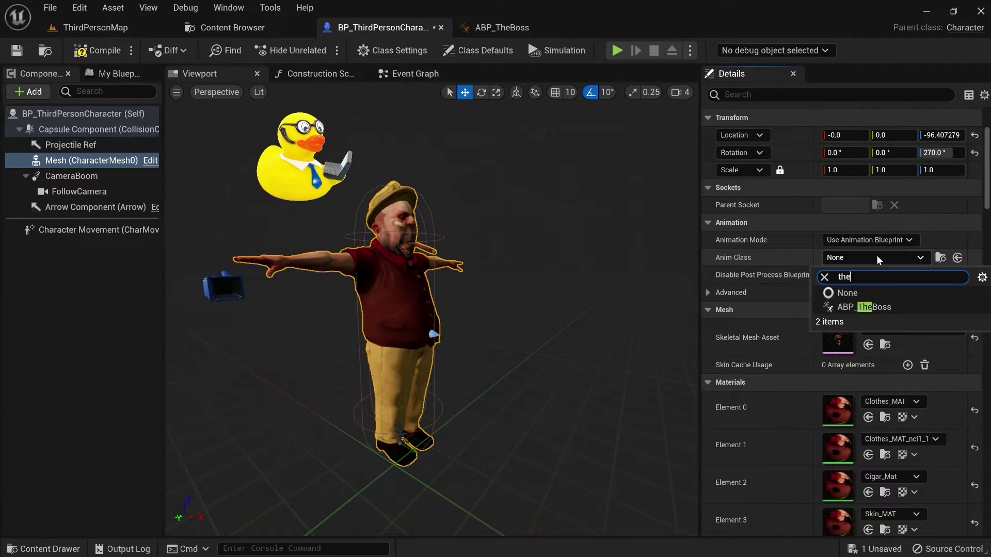
left_click(841, 307)
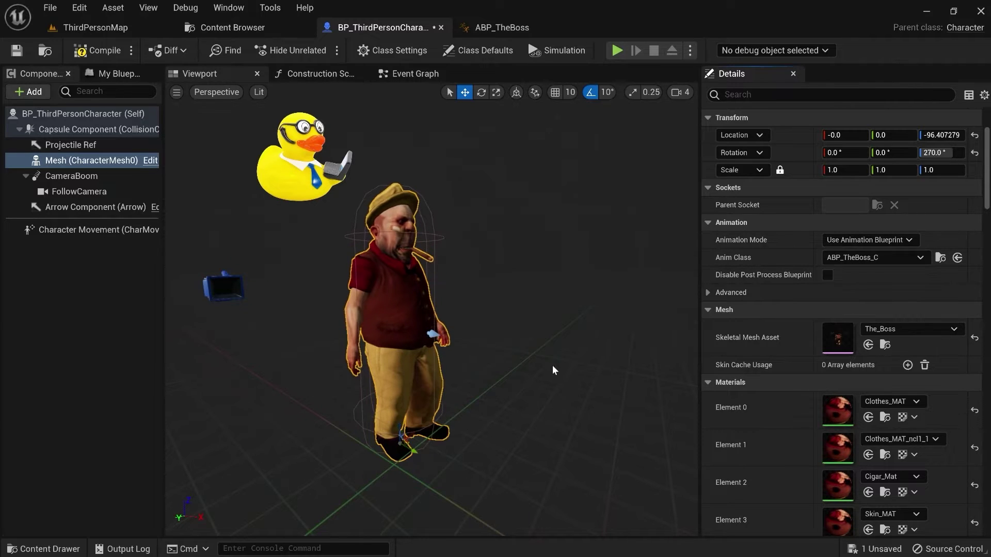
left_click_drag(536, 372, 603, 371, "alt")
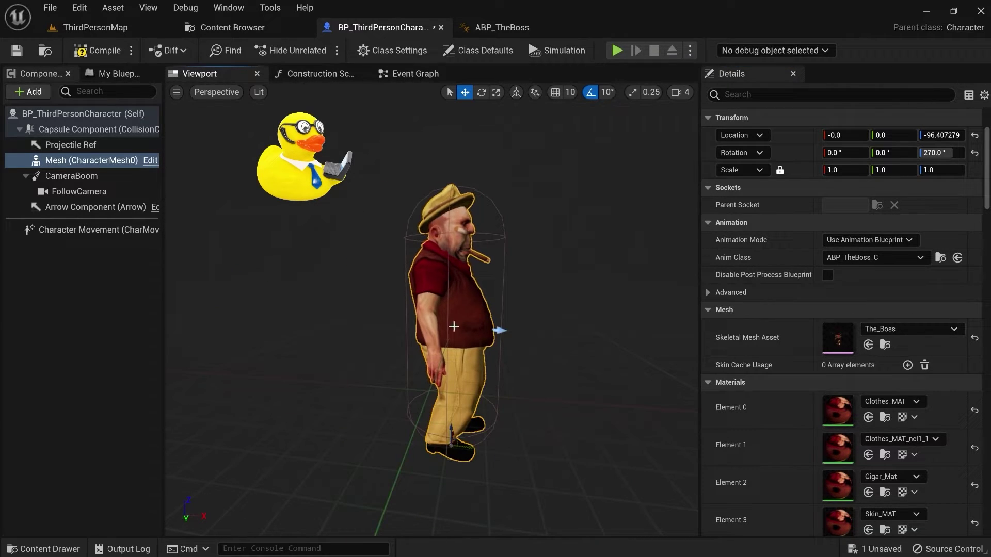
left_click_drag(454, 326, 491, 330, "alt")
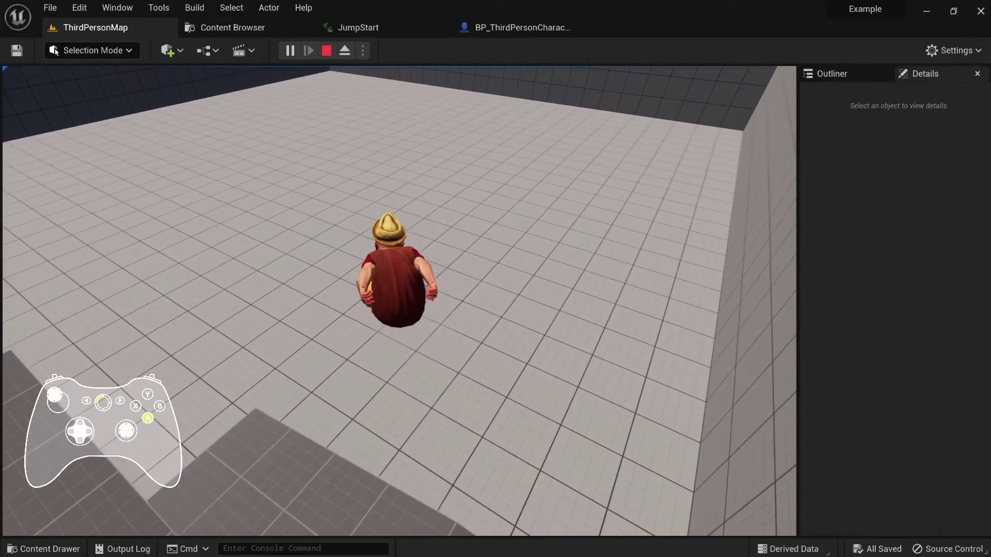
Step: Stop the play session and review the Character Movement settings and class defaults in BP_ThirdPersonCharacter
key("Escape")
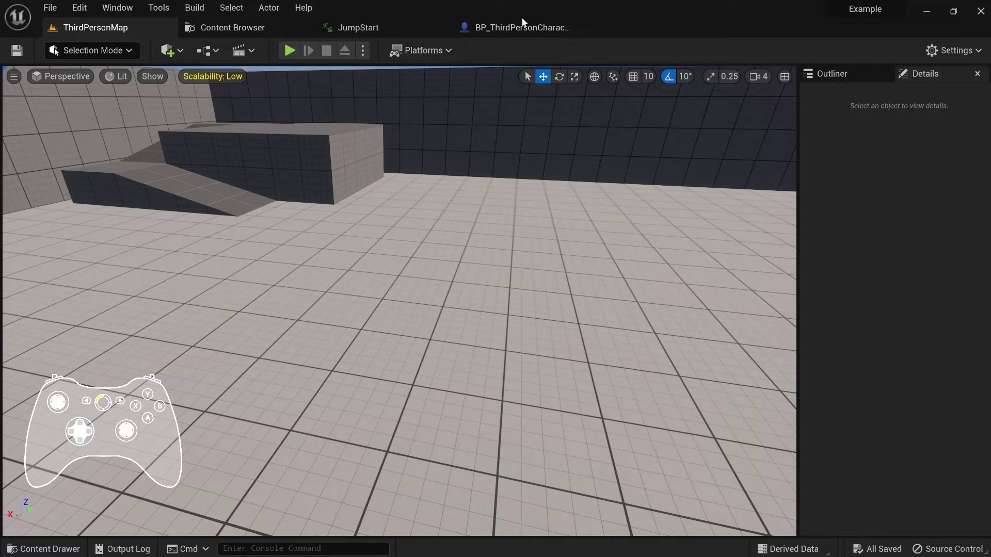
left_click(522, 25)
left_click(82, 229)
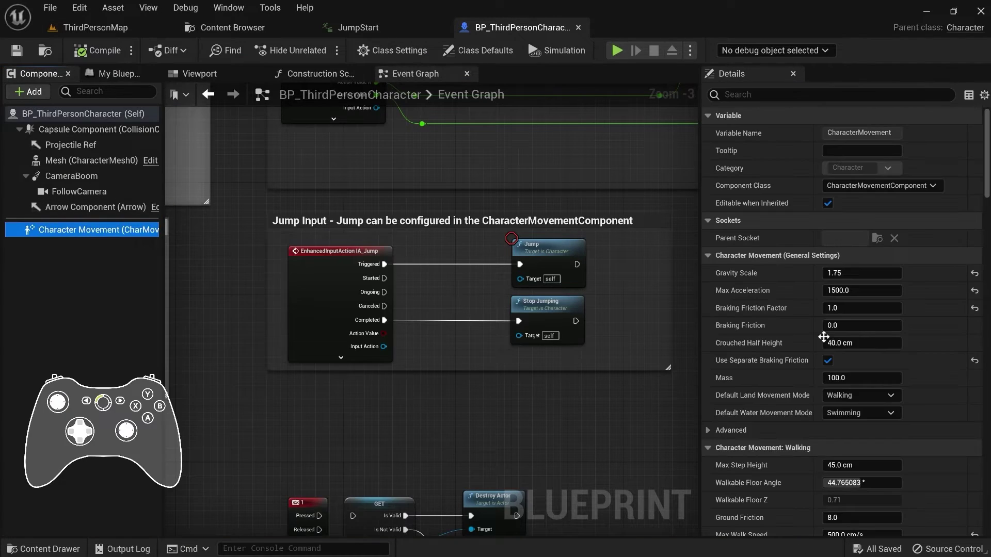
left_click(39, 117)
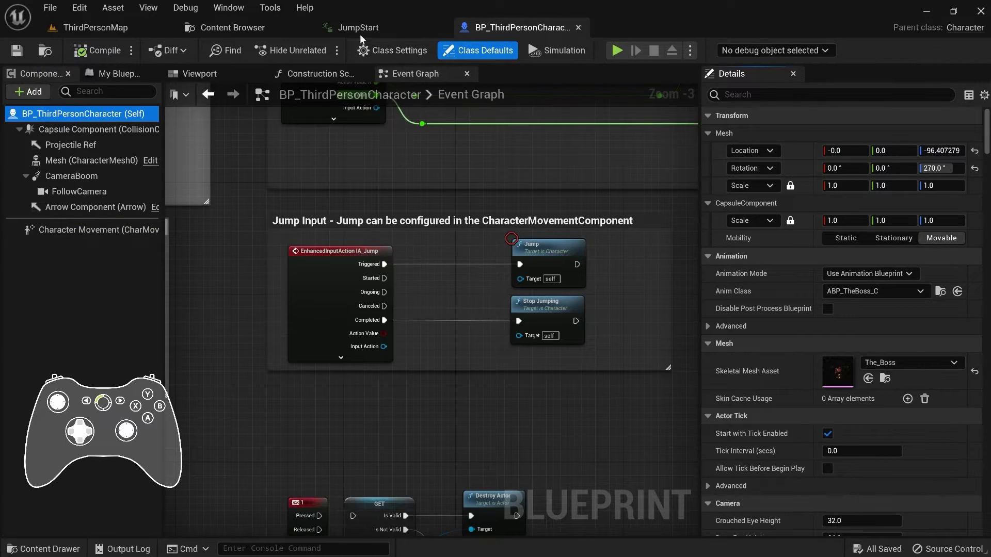
Step: Browse to the player's animations and open the Fast_Run_Anim sequence from the BS_Boss_Movement editor
left_click(233, 27)
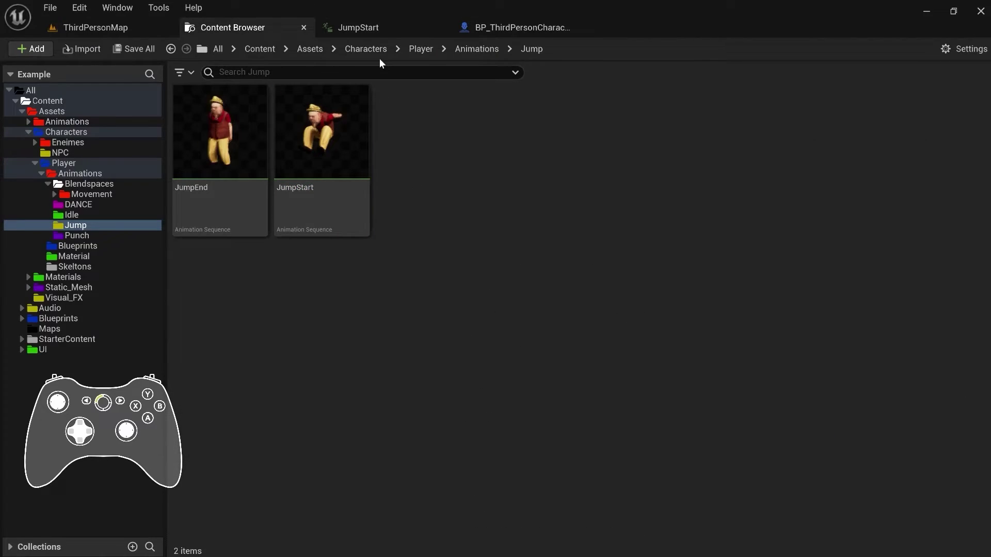
left_click(465, 49)
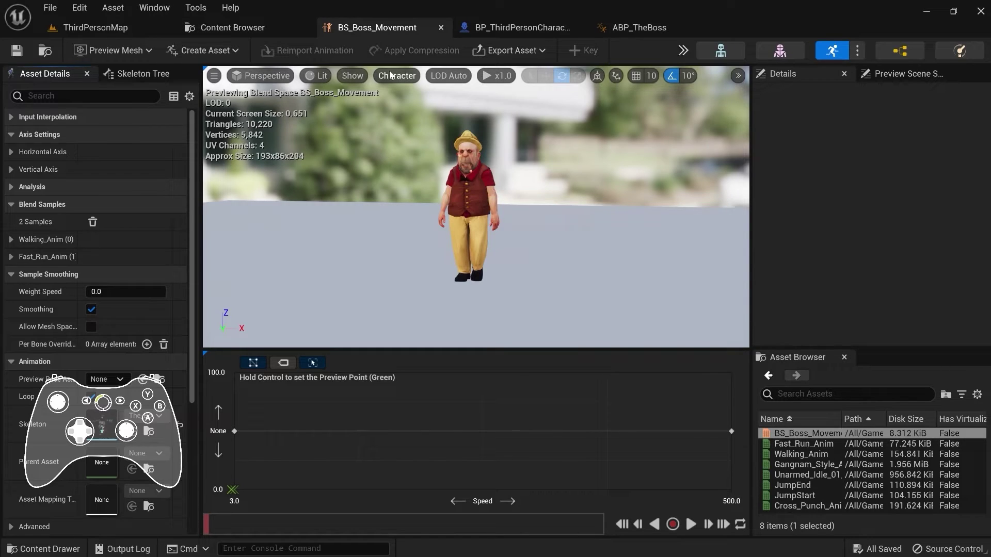
left_click(279, 28)
left_click(332, 27)
left_click(793, 445)
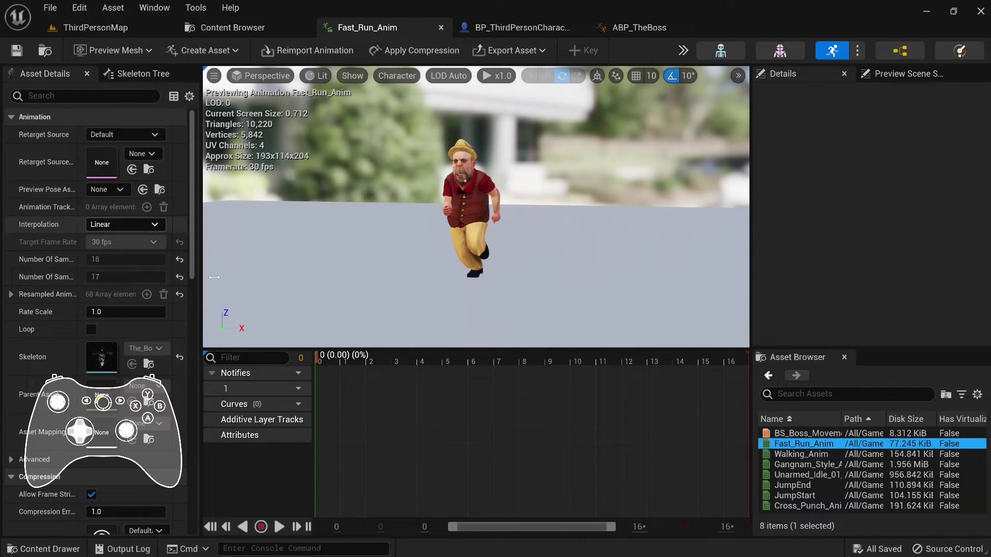
Step: Set Fast_Run_Anim's Rate Scale to 2.0 and play the animation preview from the side
scroll(103, 274, "down", 2)
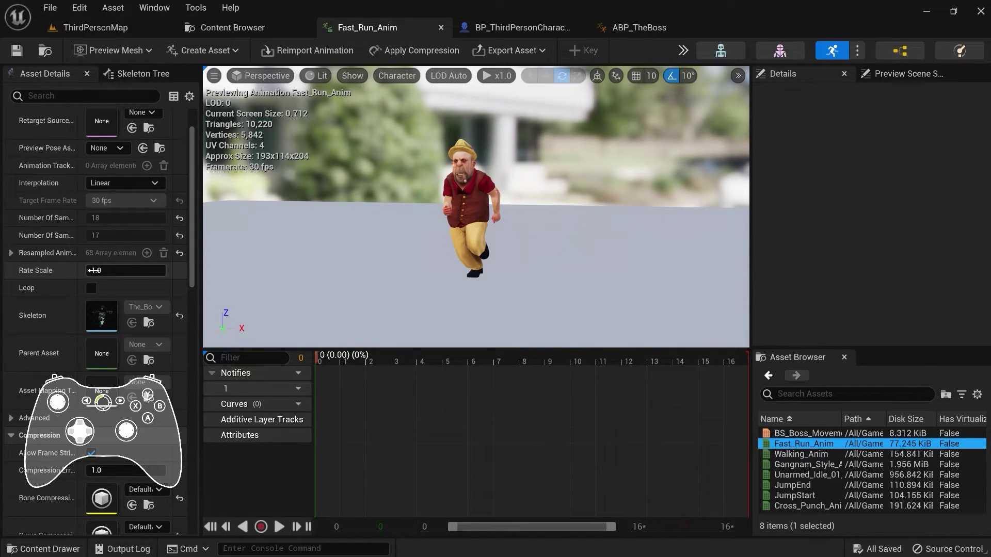
left_click_drag(435, 263, 547, 261, "alt")
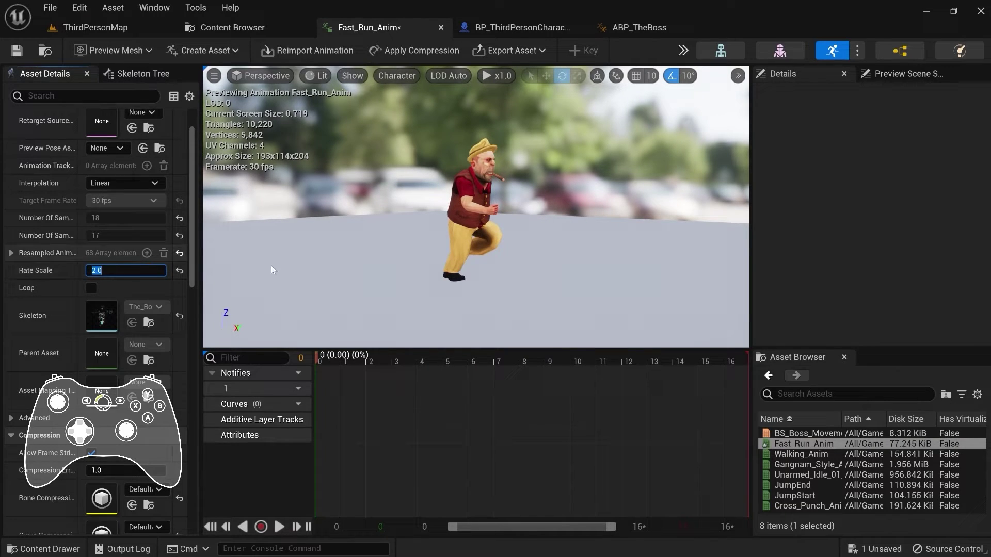
left_click(281, 527)
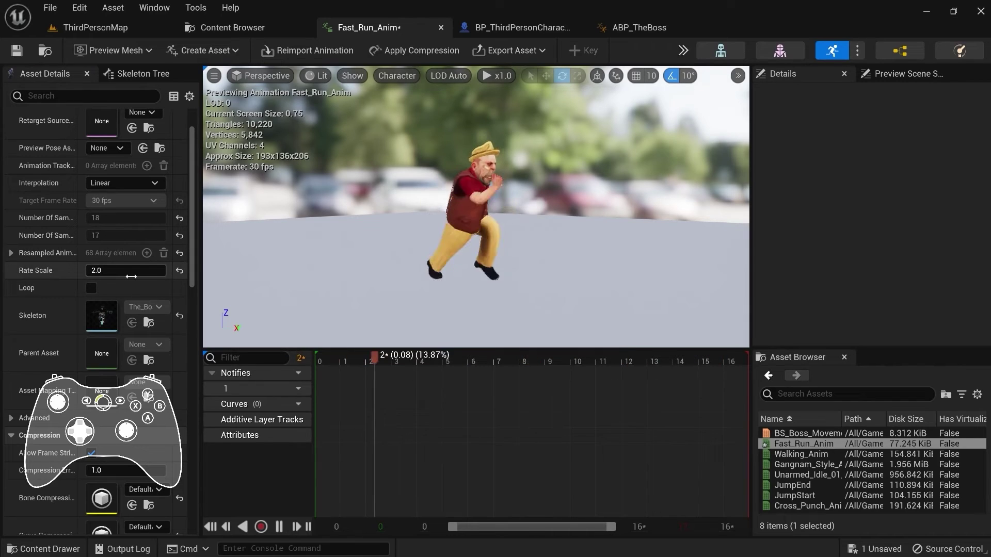
Step: Set Fast_Run_Anim's Rate Scale to 1.5 and save the animation
left_click(131, 276)
type("1.5")
key("Return")
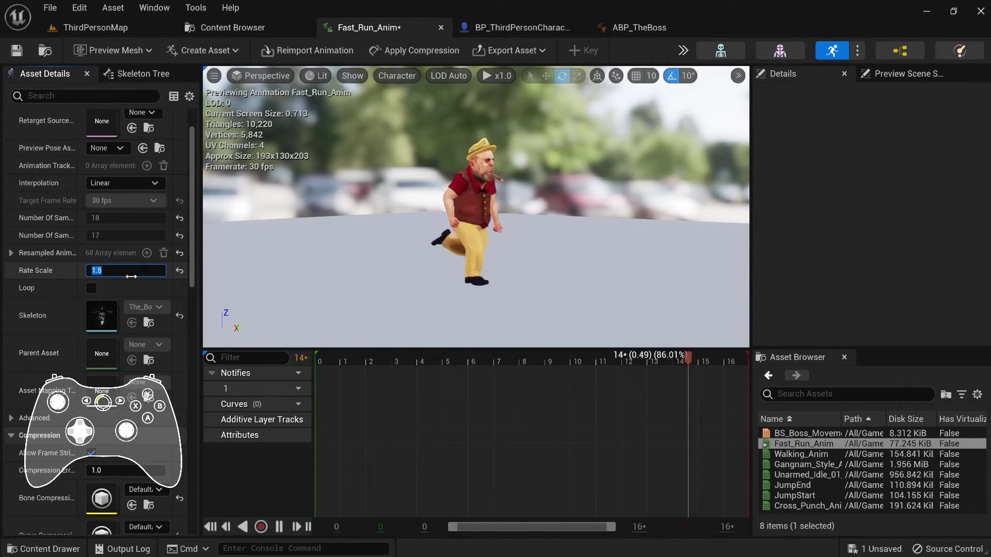
left_click(17, 50)
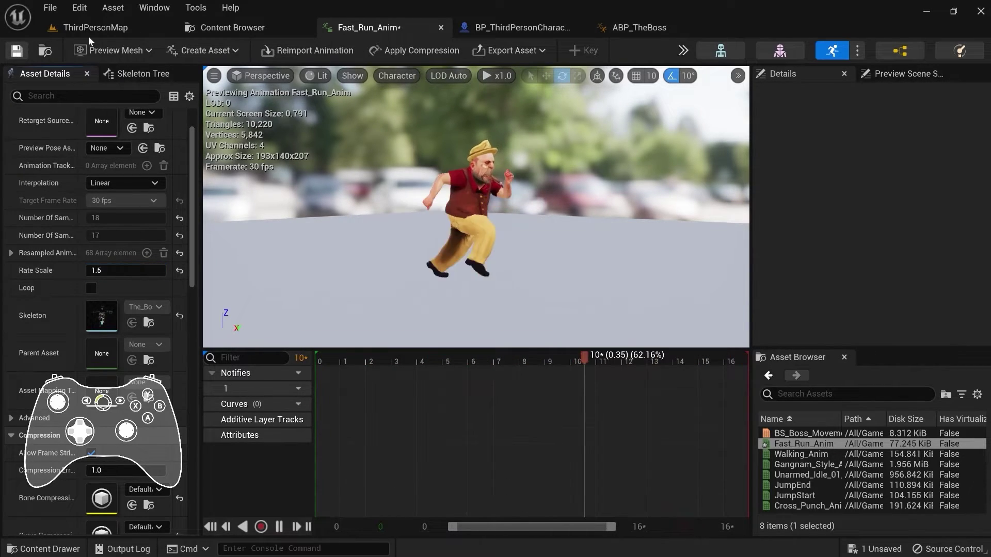
Step: Play ThirdPersonMap, run the character forward to test the run speed, and end the session
left_click(88, 32)
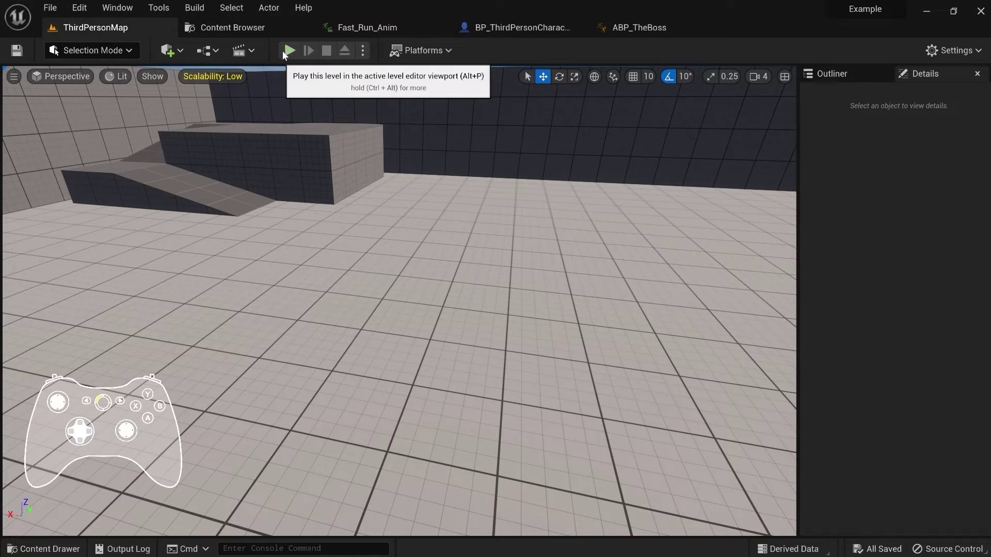
left_click(288, 50)
key("w")
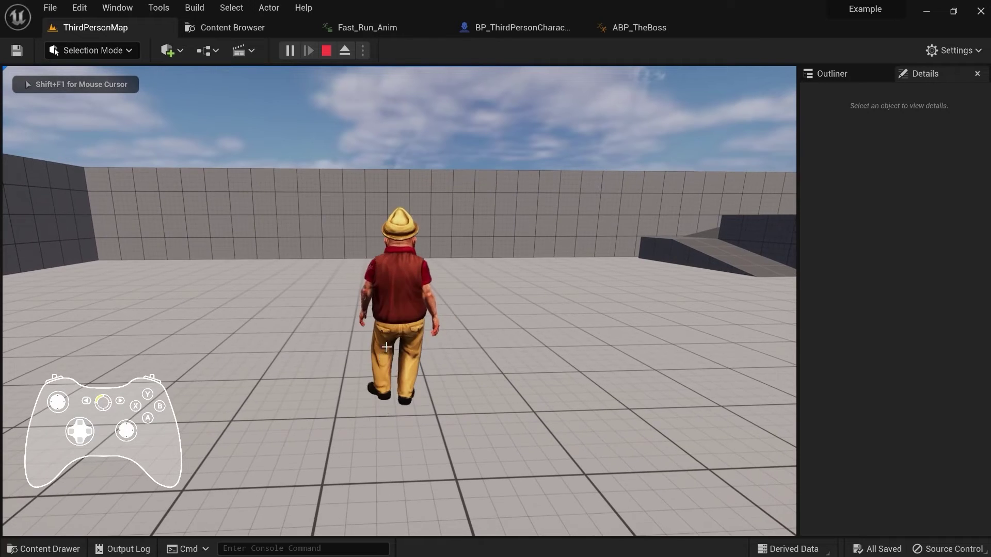
key("Escape")
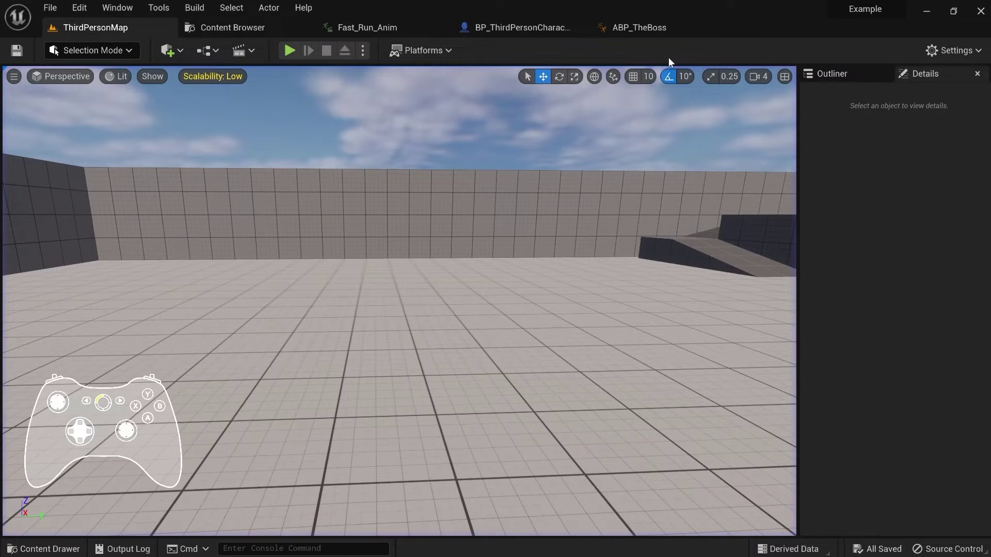
Step: Return to Fast_Run_Anim, set its Rate Scale to 1.25, and save the animation
left_click(637, 27)
left_click(522, 28)
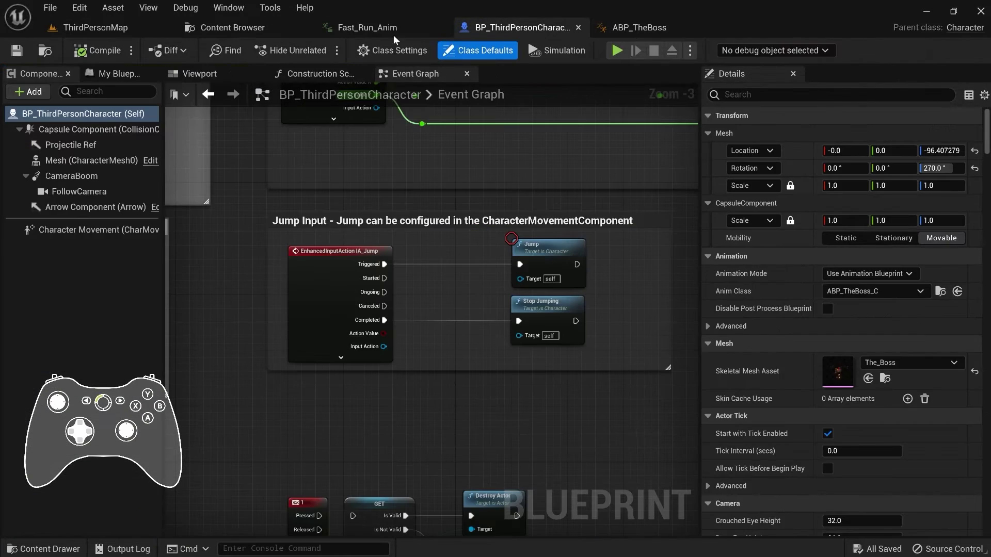
left_click(368, 27)
left_click(153, 268)
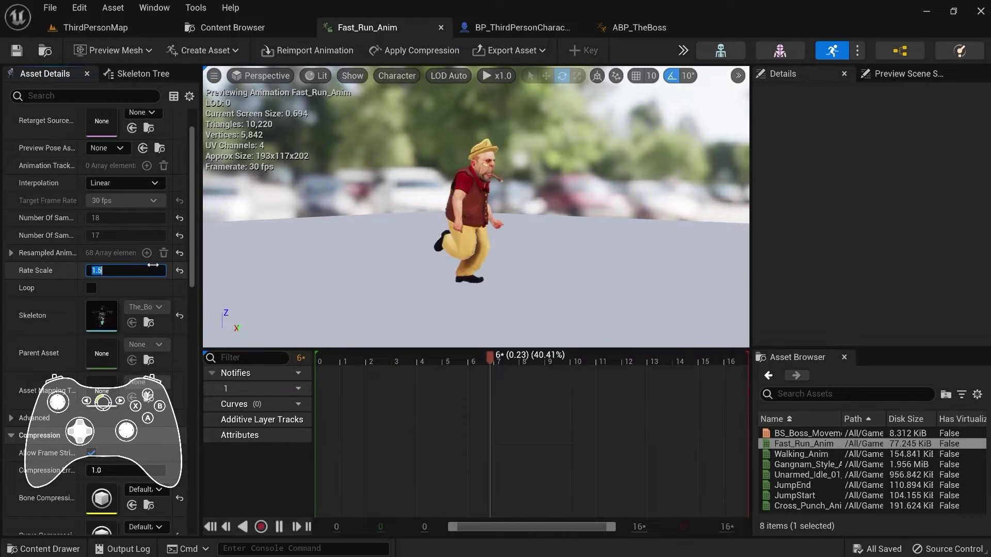
type("1.25")
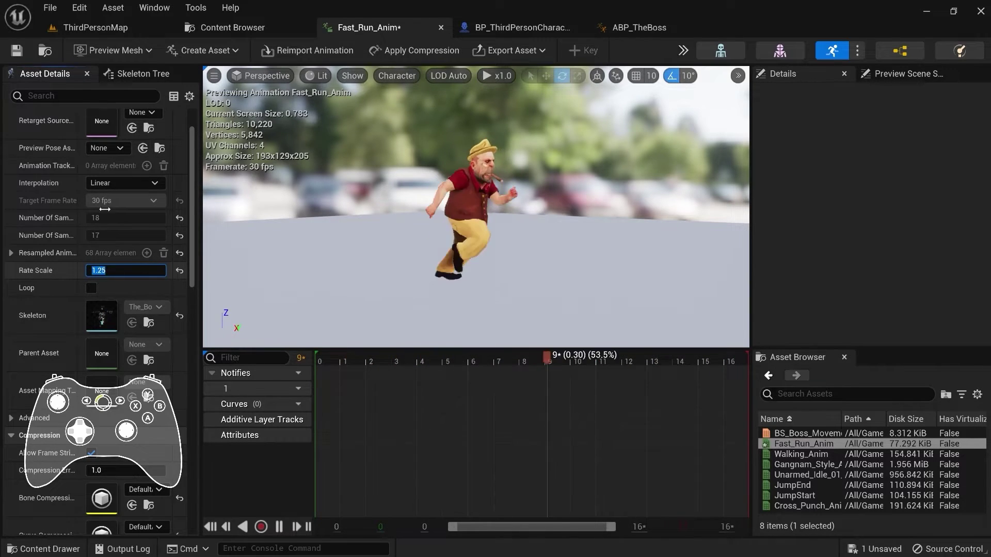
key("Return")
left_click(20, 58)
Step: Playtest ThirdPersonMap again by running the character forward with the adjusted run animation, and stop the session
left_click(90, 26)
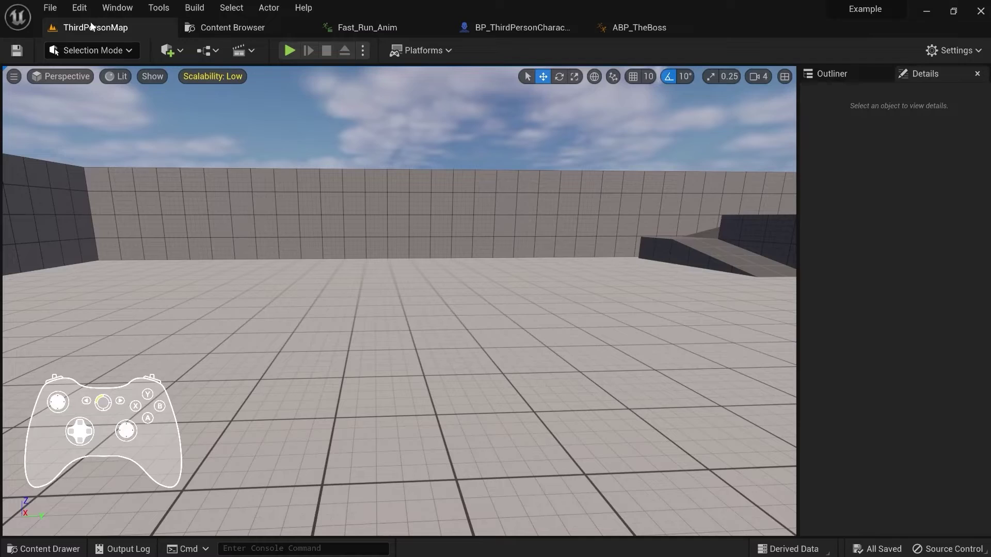
left_click(290, 51)
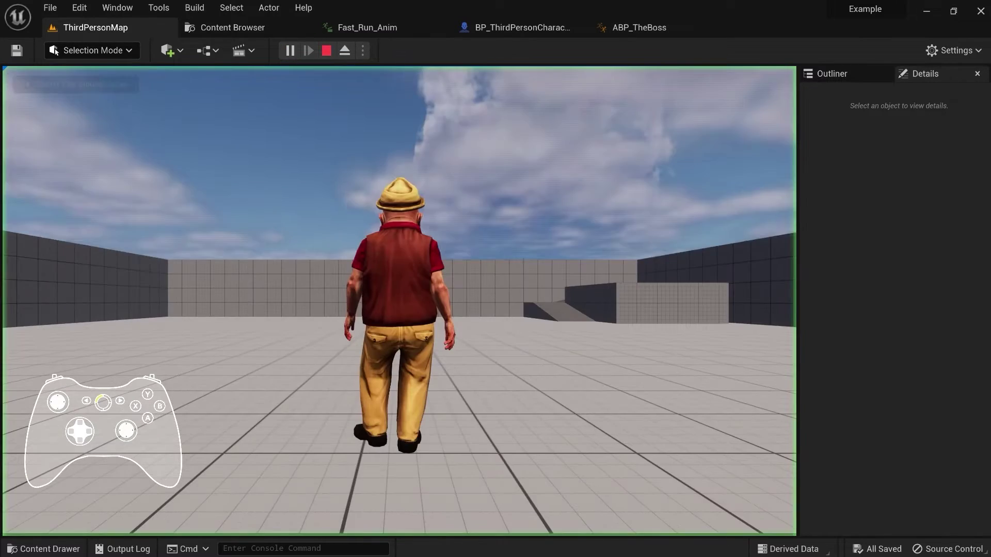
key("w")
key("w")
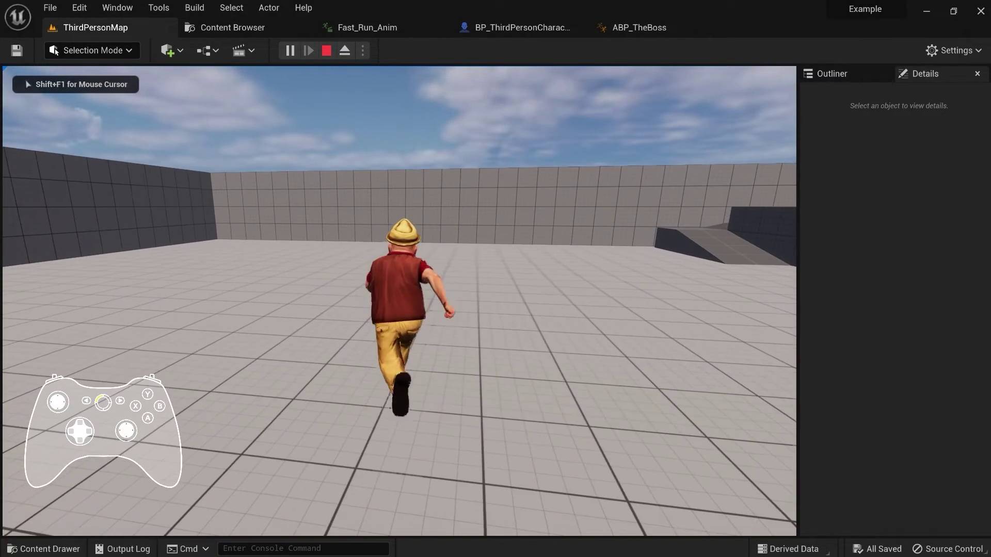
key("w")
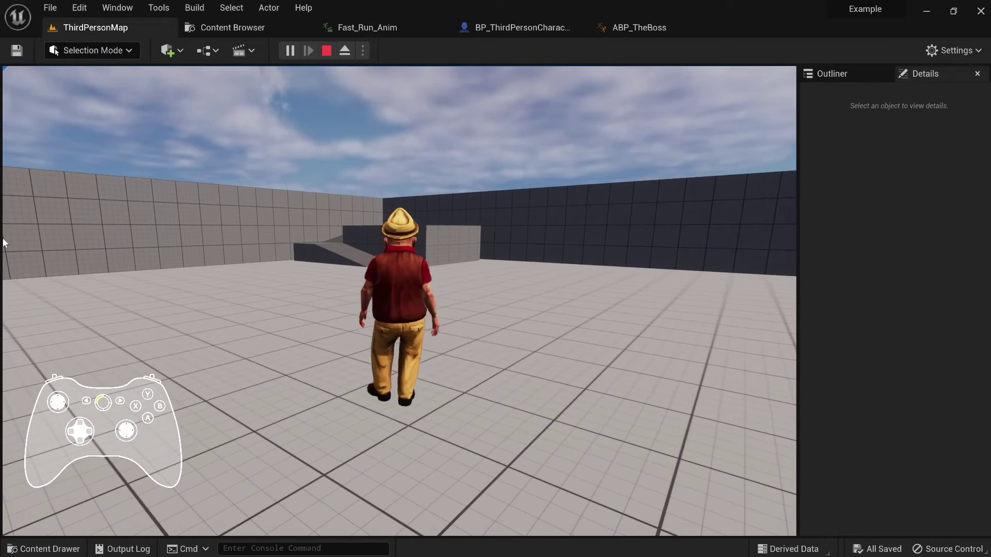
key("Escape")
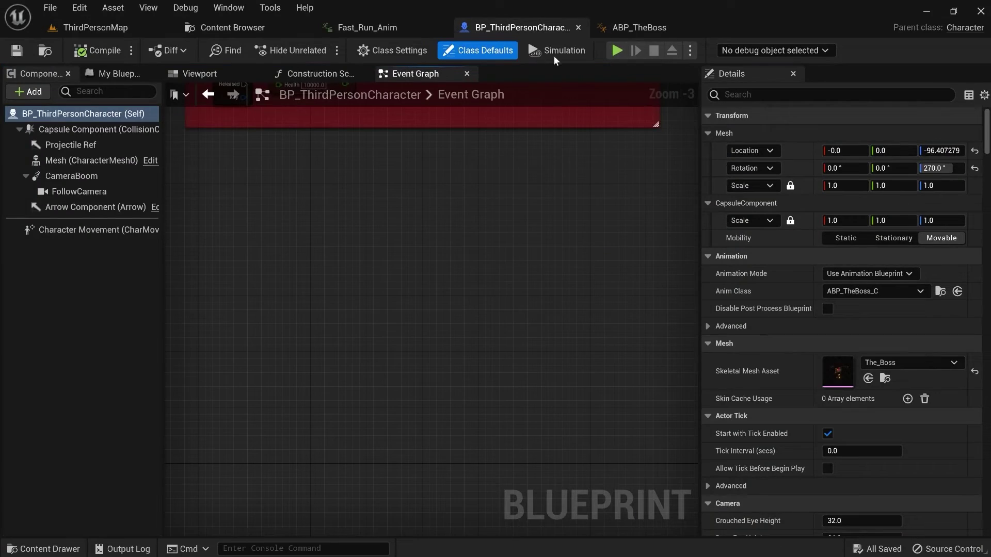
Step: Add an X keyboard event to an empty area of BP_ThirdPersonCharacter's Event Graph
right_click_drag(265, 216, 373, 208)
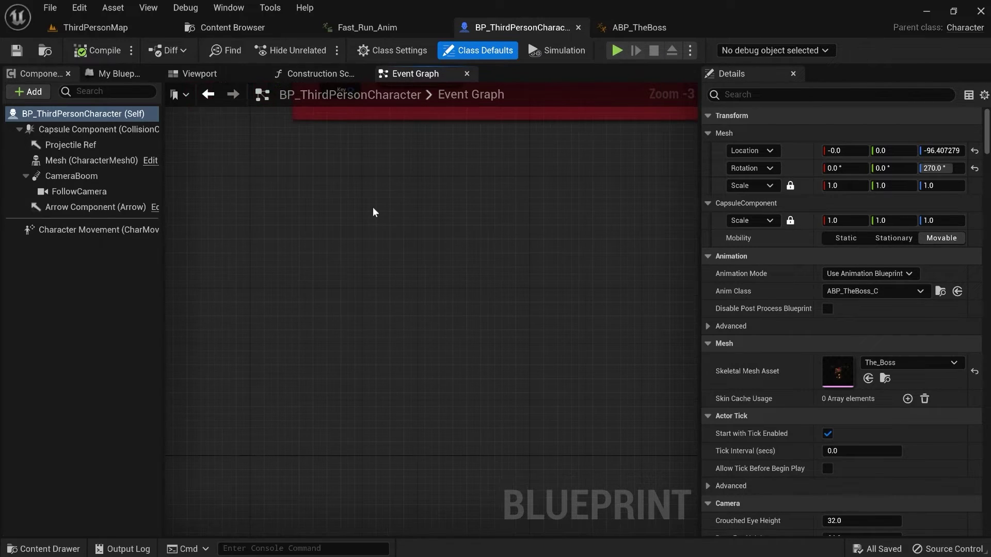
scroll(346, 206, "up", 1)
right_click(309, 208)
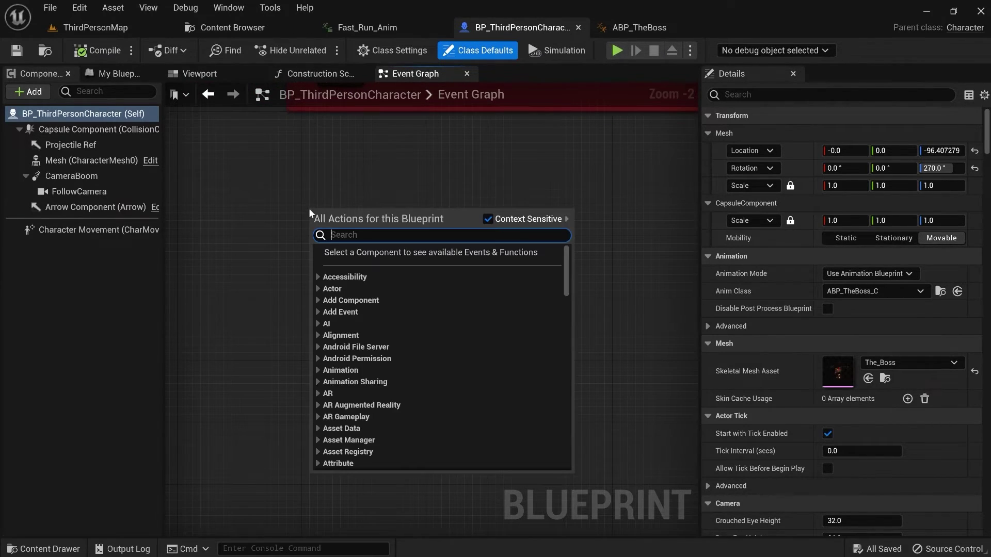
type("x key")
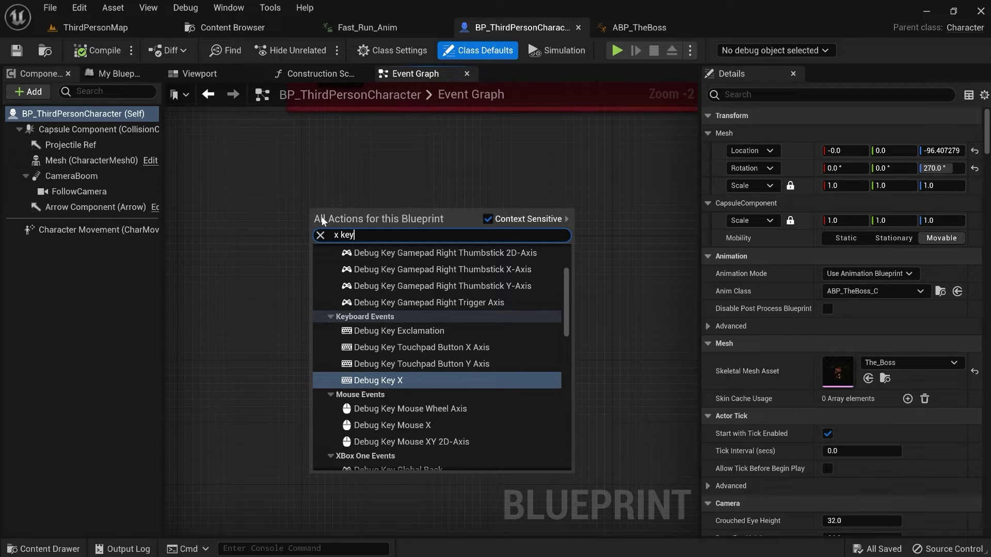
scroll(397, 359, "down", 5)
scroll(400, 388, "down", 4)
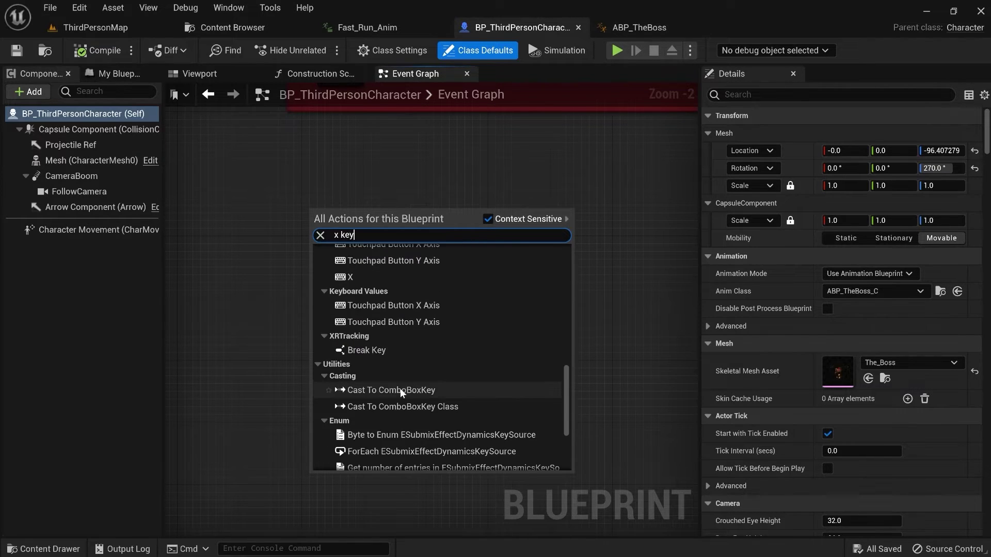
scroll(390, 384, "up", 2)
left_click(375, 341)
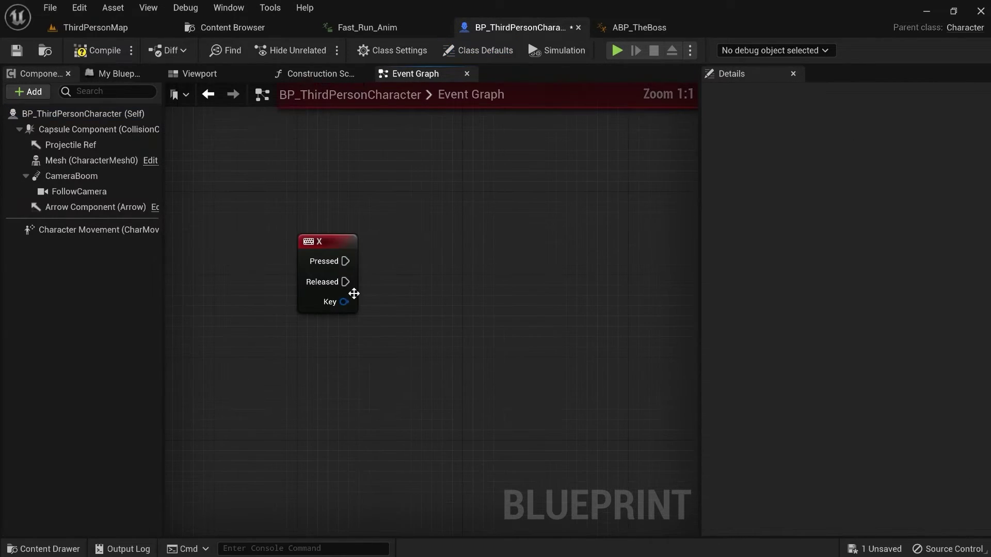
Step: Place a Character Movement reference below the X event and add a Deactivate node that targets it
left_click_drag(345, 261, 419, 258)
left_click(223, 314)
left_click_drag(98, 230, 286, 344)
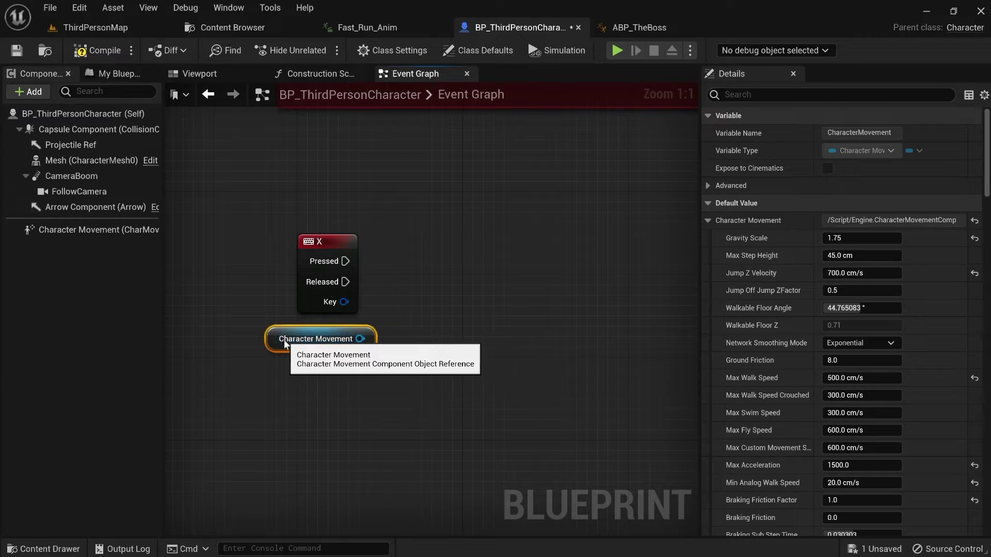
left_click_drag(349, 338, 385, 305)
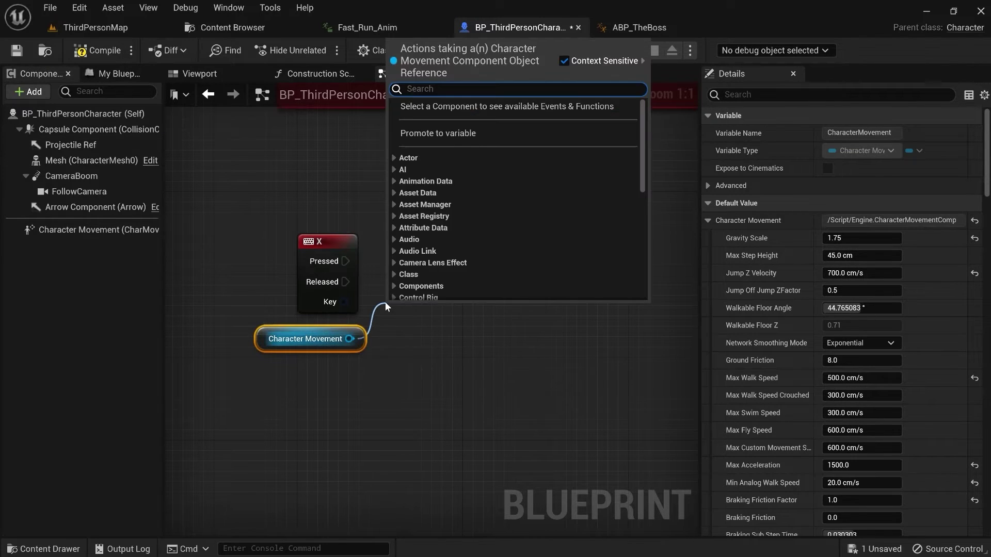
type("deact")
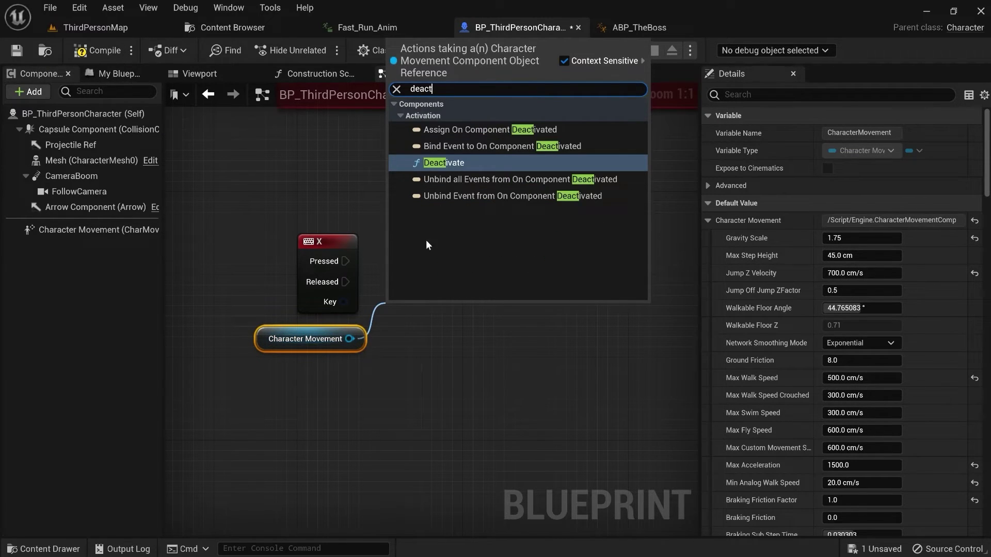
left_click(444, 162)
Step: Connect the X event's Pressed output to Deactivate and align the Deactivate and Character Movement nodes with the event
left_click_drag(423, 311, 416, 230)
left_click_drag(346, 261, 392, 251)
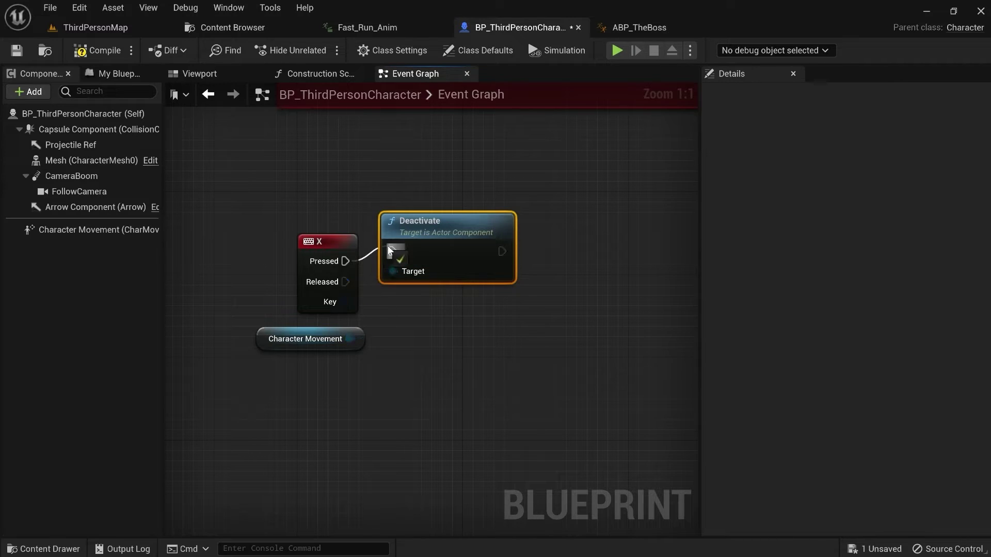
left_click_drag(458, 221, 460, 231)
left_click(360, 277)
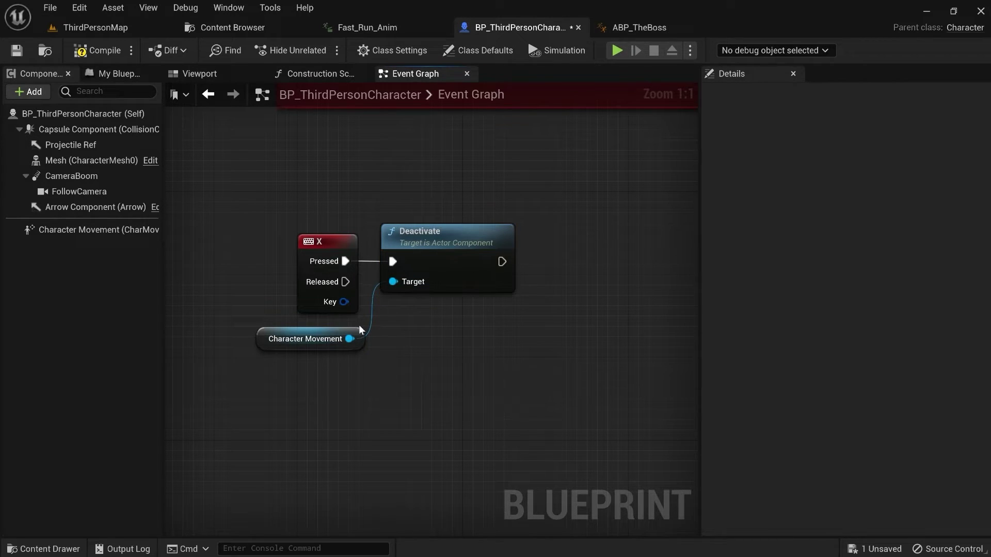
left_click_drag(345, 331, 333, 330)
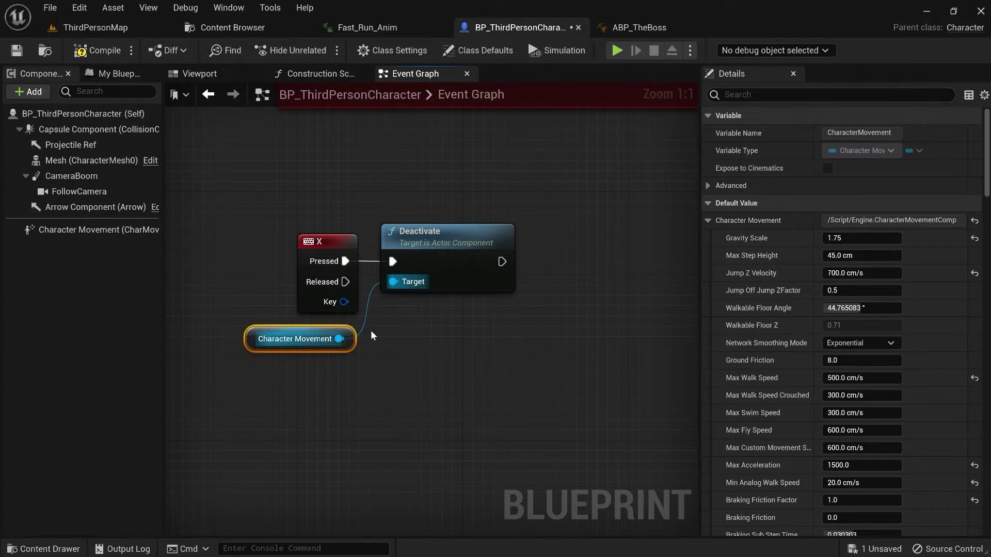
left_click(370, 336)
Step: Add a Play Anim Montage node after Deactivate and line it up with the execution chain
right_click_drag(483, 318, 442, 323)
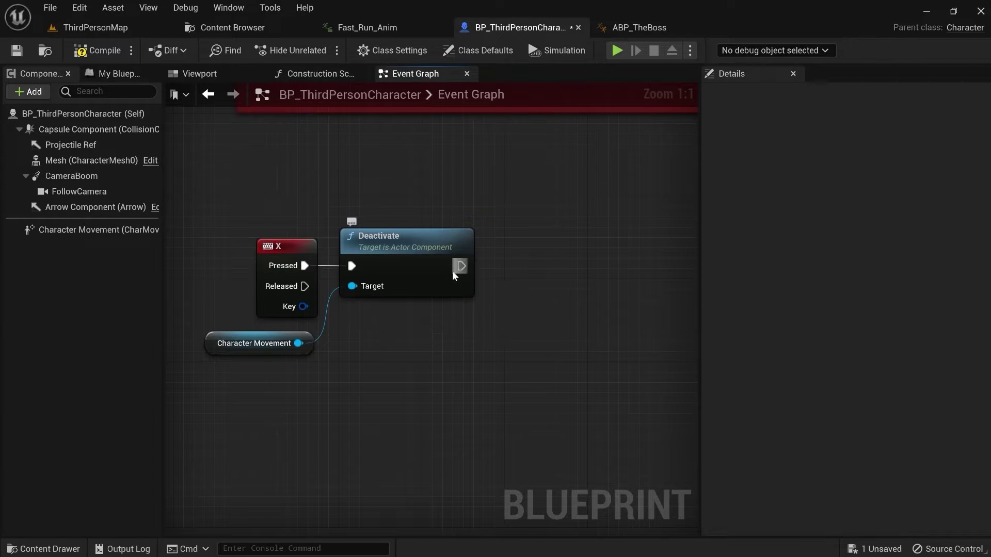
right_click_drag(453, 276, 422, 269)
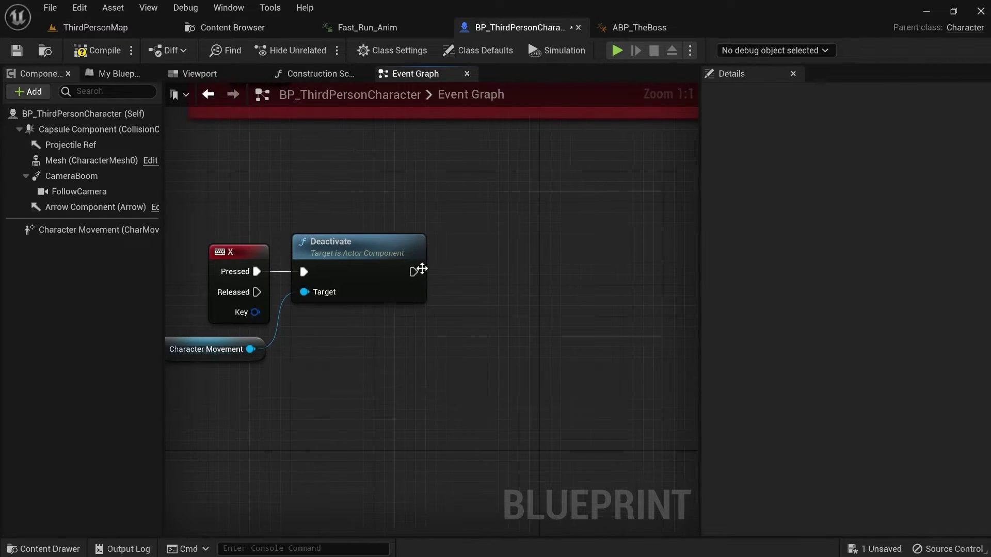
left_click_drag(413, 271, 466, 284)
type("play")
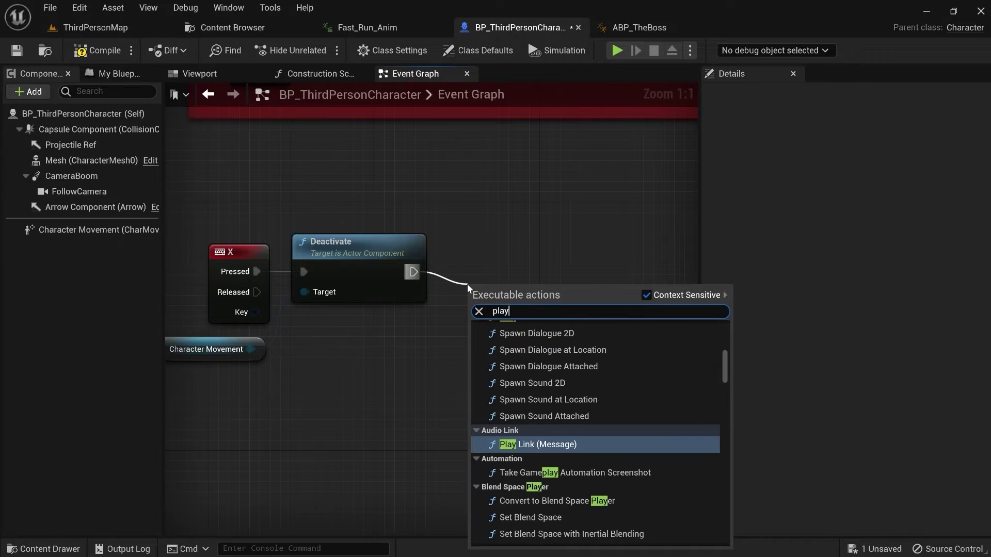
type(" anim")
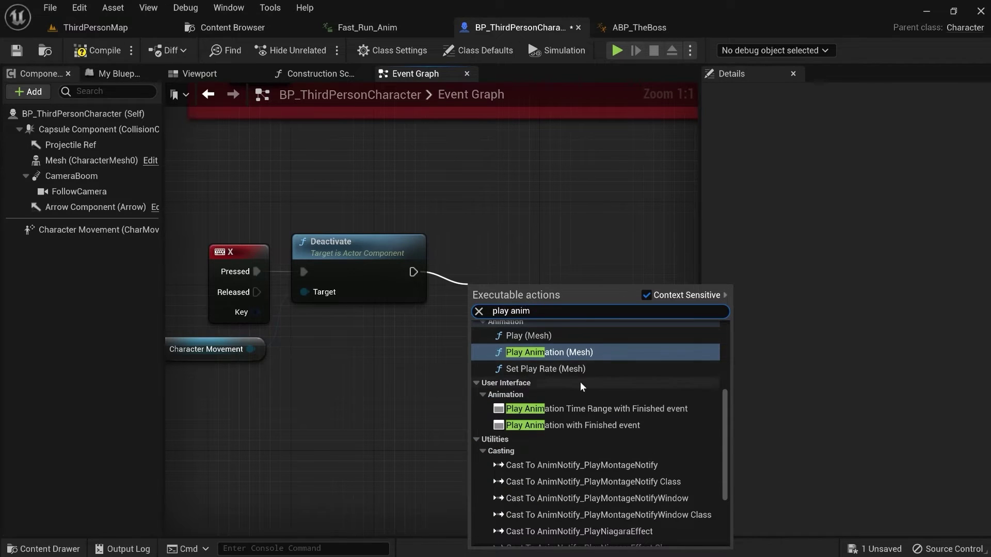
scroll(580, 382, "up", 3)
left_click(540, 361)
left_click_drag(519, 324, 500, 282)
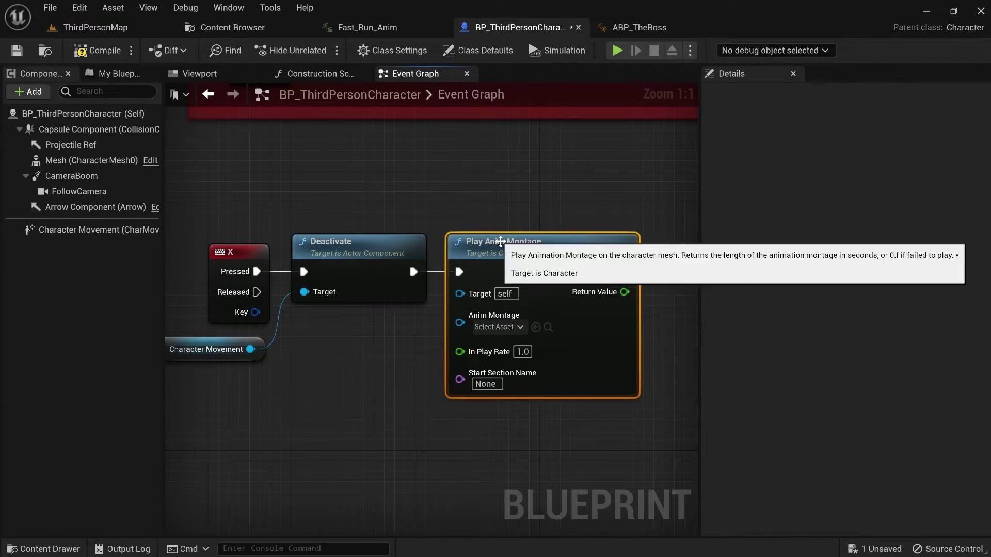
left_click(501, 219)
Step: Add a Delay node after Play Anim Montage, linking the execution pins and the montage's Return Value to Duration
right_click_drag(518, 210, 438, 212)
right_click_drag(596, 287, 543, 263)
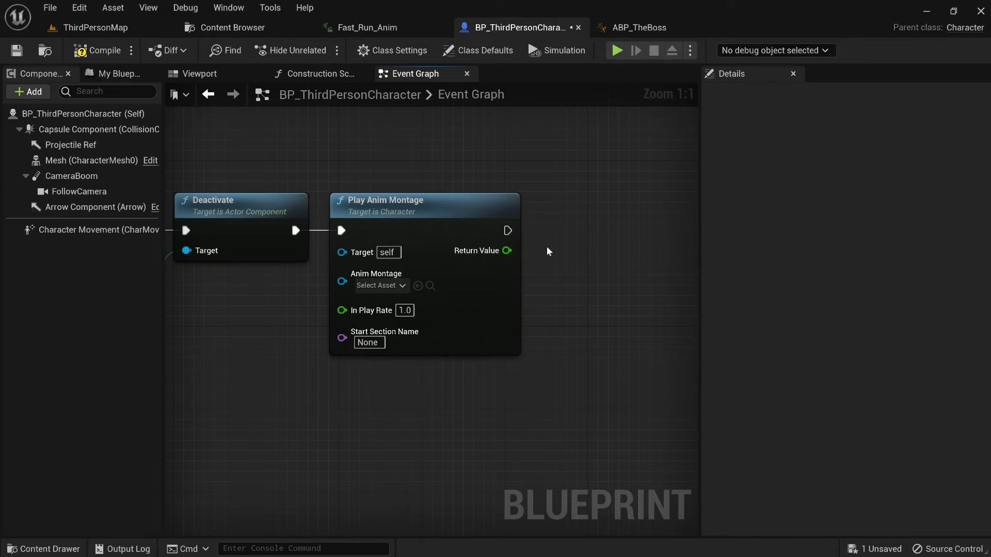
right_click_drag(546, 250, 513, 257)
left_click(513, 256)
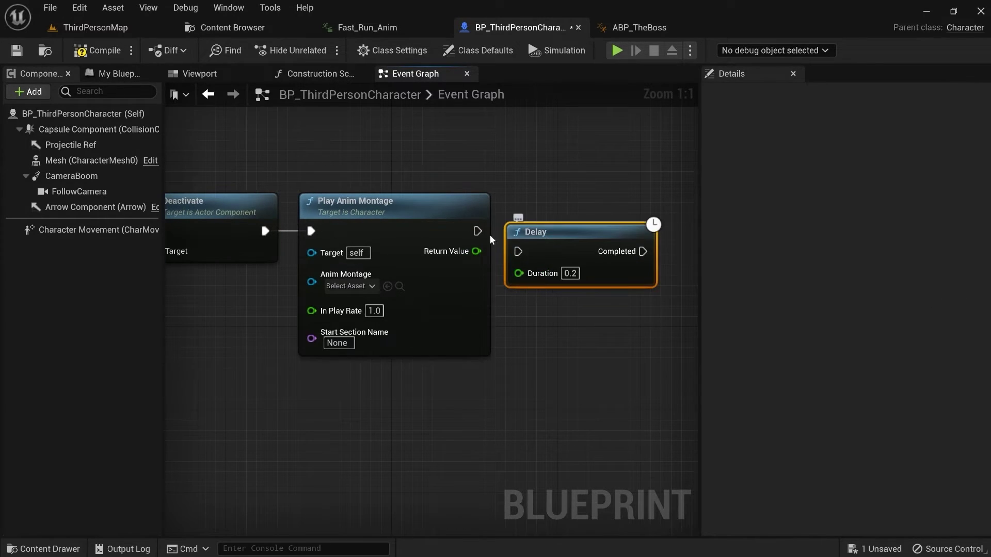
left_click_drag(477, 230, 576, 227)
left_click_drag(476, 251, 550, 252)
right_click_drag(574, 275, 519, 282)
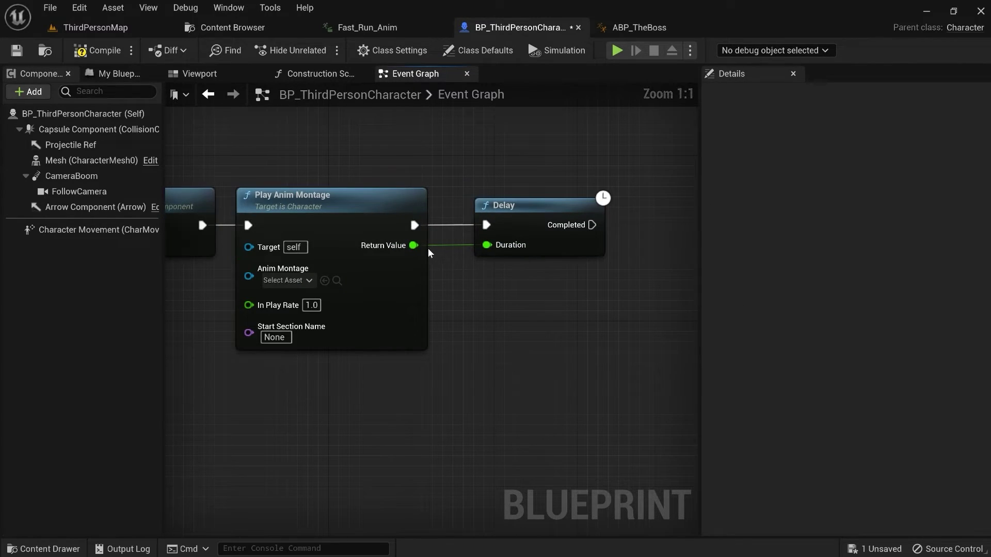
Step: Insert an Add node with 0.25 between the montage's Return Value and the Delay's Duration, and arrange the nodes
left_click_drag(414, 246, 470, 298)
type("+")
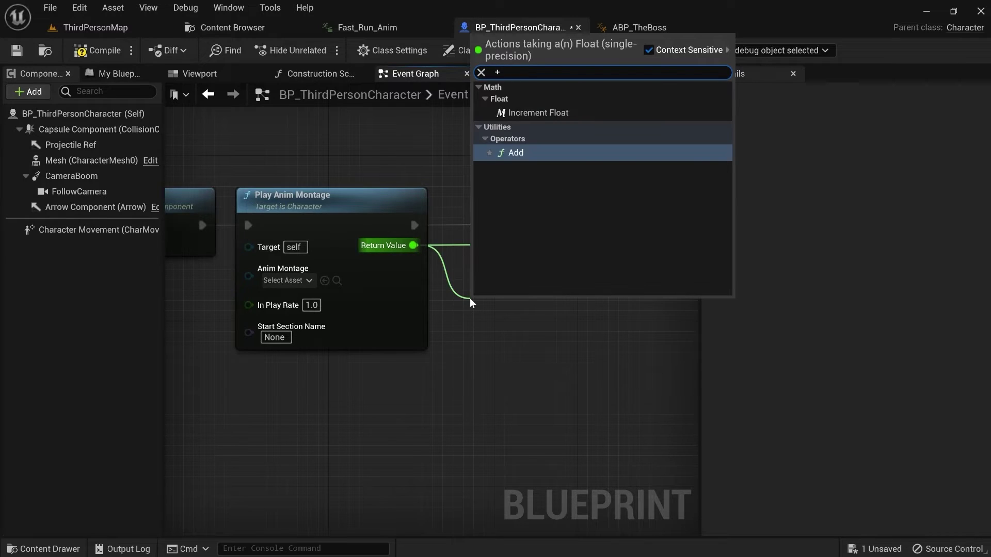
left_click(541, 151)
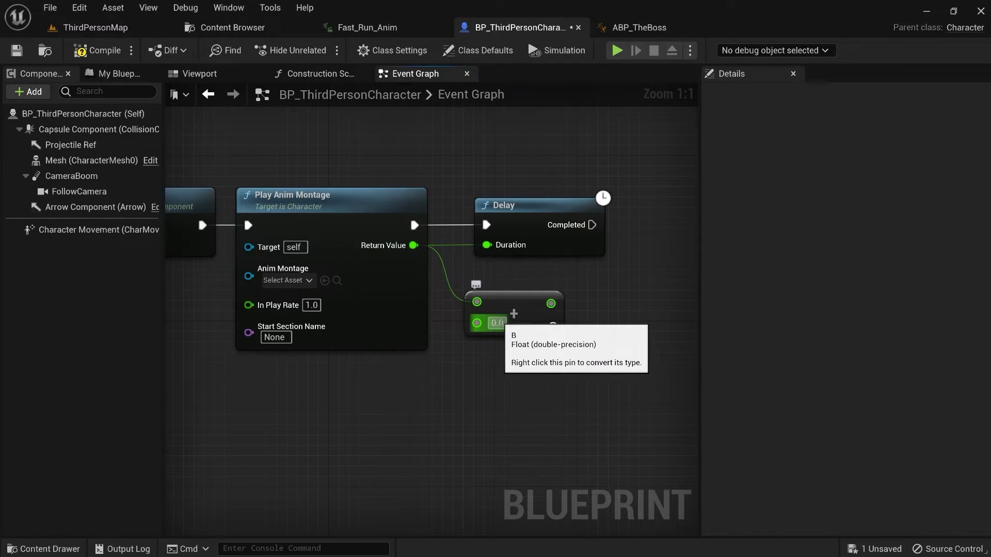
left_click_drag(498, 323, 500, 247)
type("25")
left_click_drag(514, 234, 599, 237)
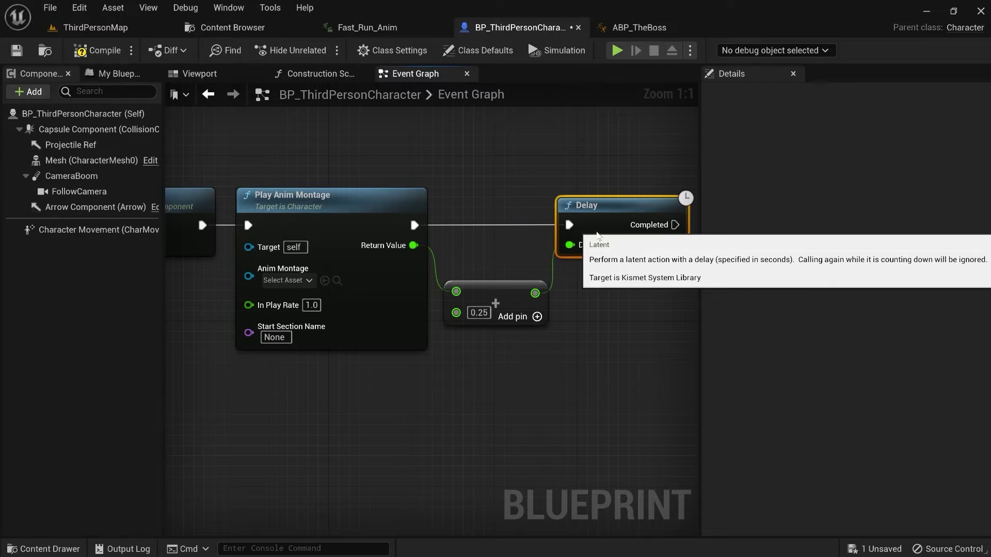
left_click_drag(462, 304, 462, 274)
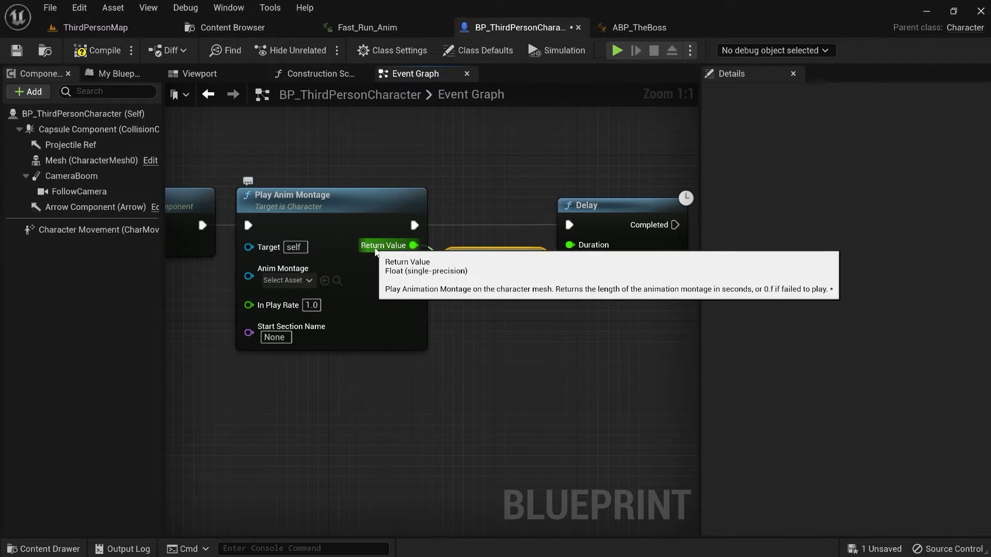
Step: Duplicate the Character Movement reference, place it below Delay, and add an Activate node that targets it
right_click_drag(522, 301, 443, 310)
right_click_drag(418, 254, 357, 265)
right_click_drag(471, 324, 653, 287)
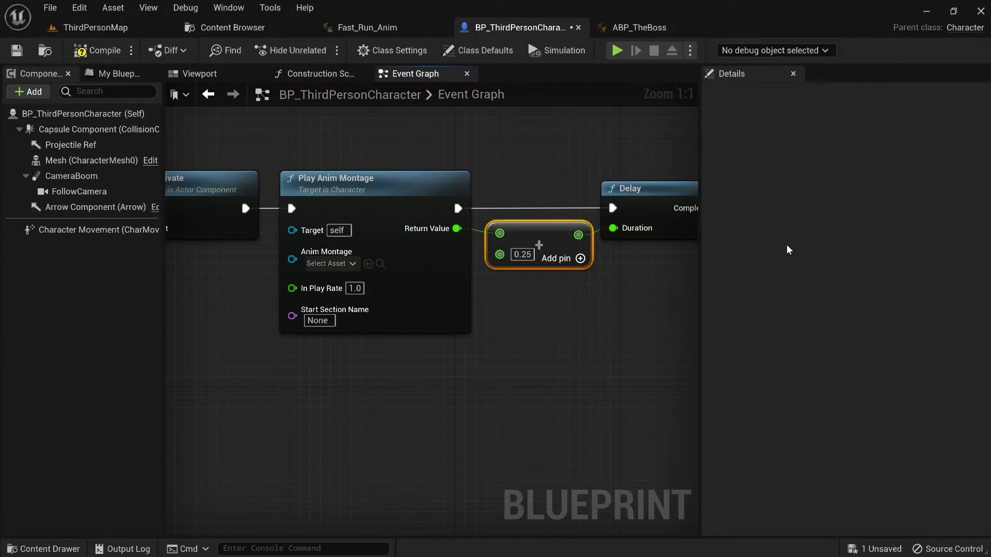
right_click_drag(241, 203, 338, 185)
right_click_drag(285, 250, 397, 241)
left_click(277, 261)
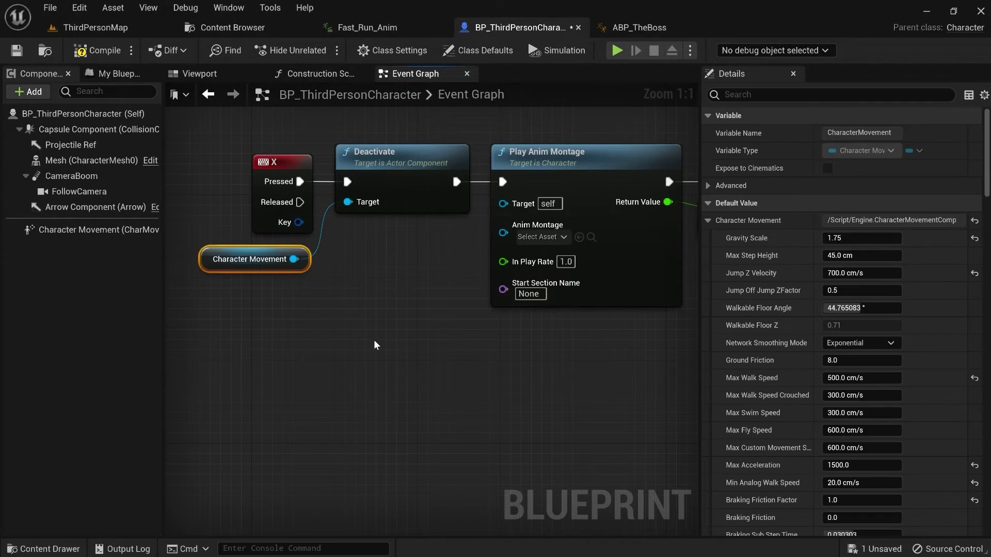
key("ctrl+v")
right_click_drag(561, 371, 525, 373)
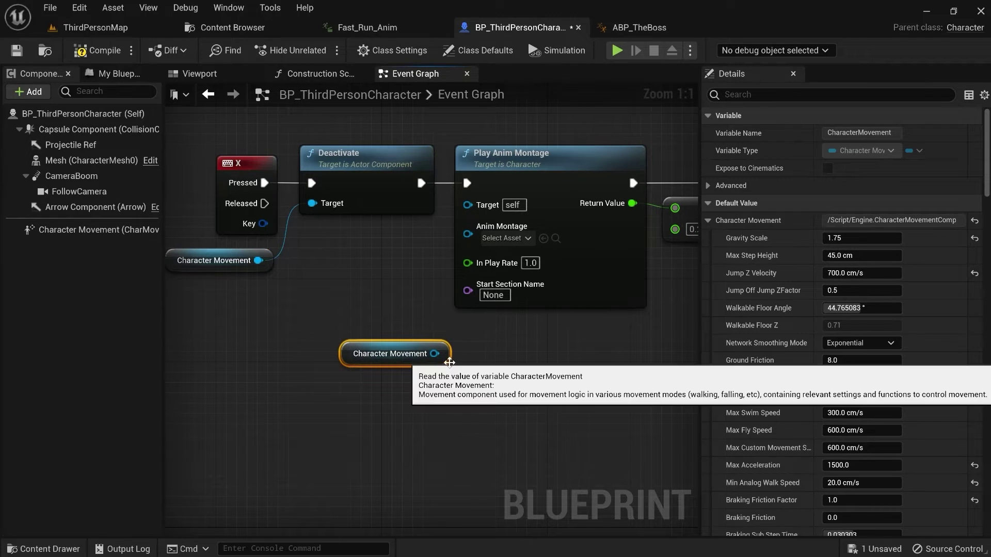
left_click_drag(423, 354, 657, 321)
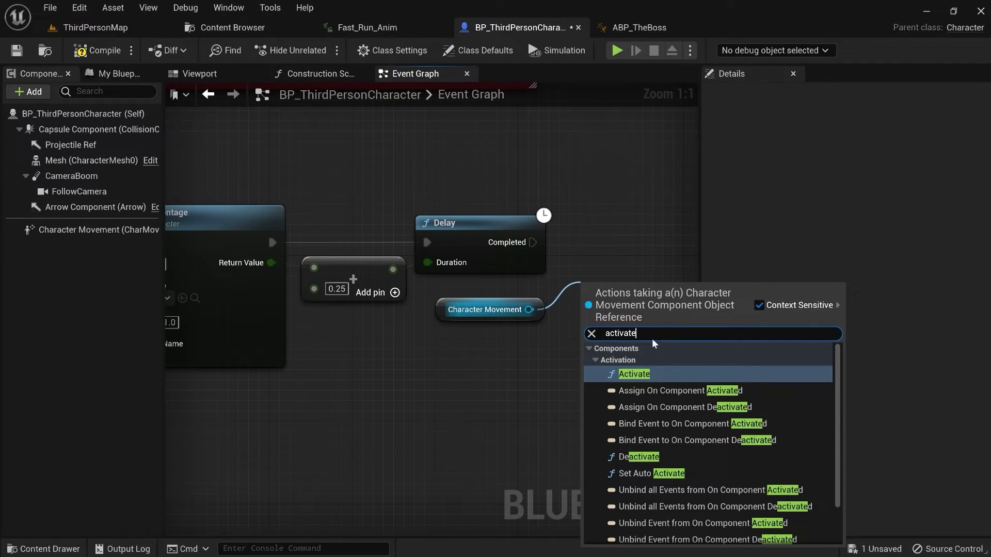
left_click(657, 371)
left_click_drag(635, 281, 634, 237)
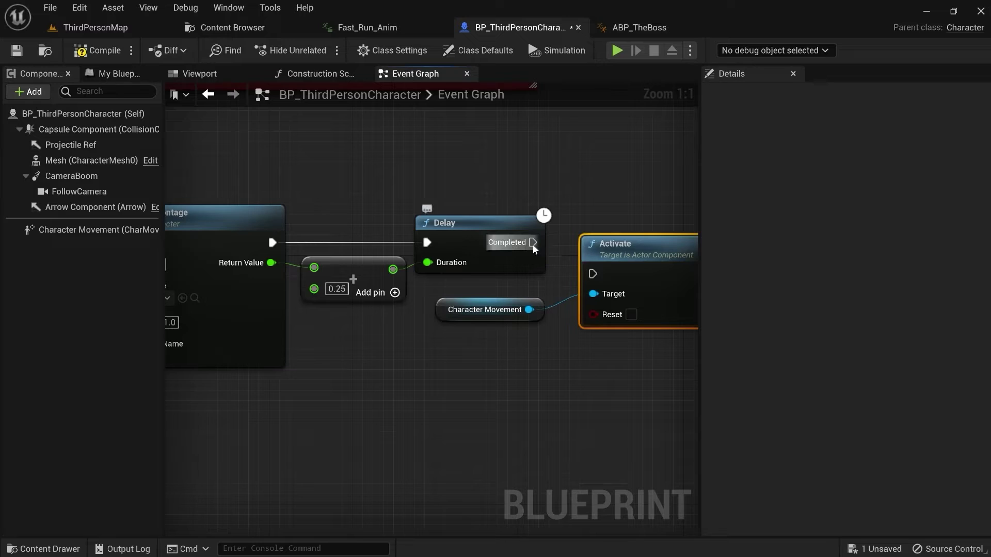
Step: Connect Delay's Completed output to Activate and tidy the Activate and Character Movement nodes into line
left_click_drag(533, 243, 596, 273)
left_click_drag(622, 262, 612, 236)
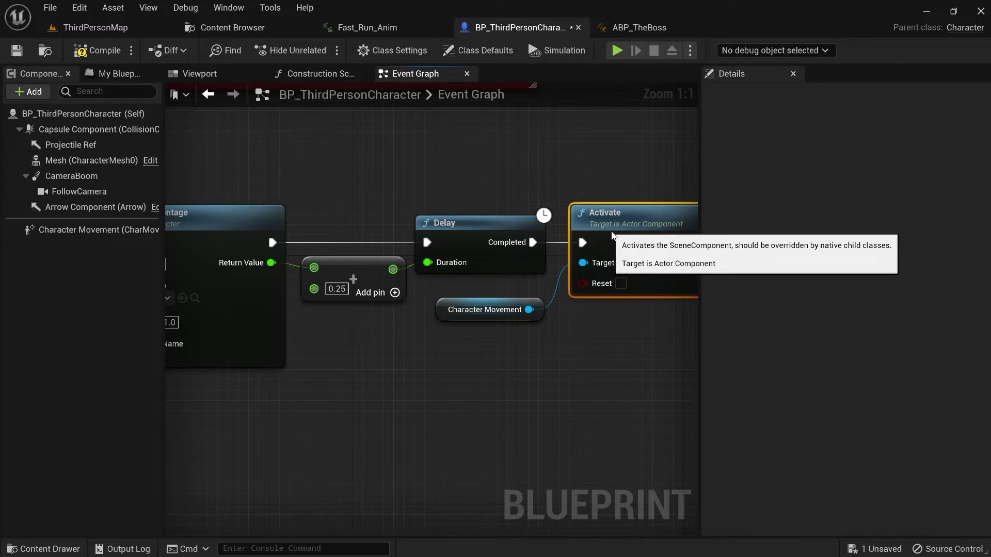
left_click(652, 362)
left_click(506, 317)
left_click_drag(528, 309, 512, 310)
left_click(413, 369)
right_click_drag(375, 375, 584, 376)
right_click_drag(490, 382, 578, 402)
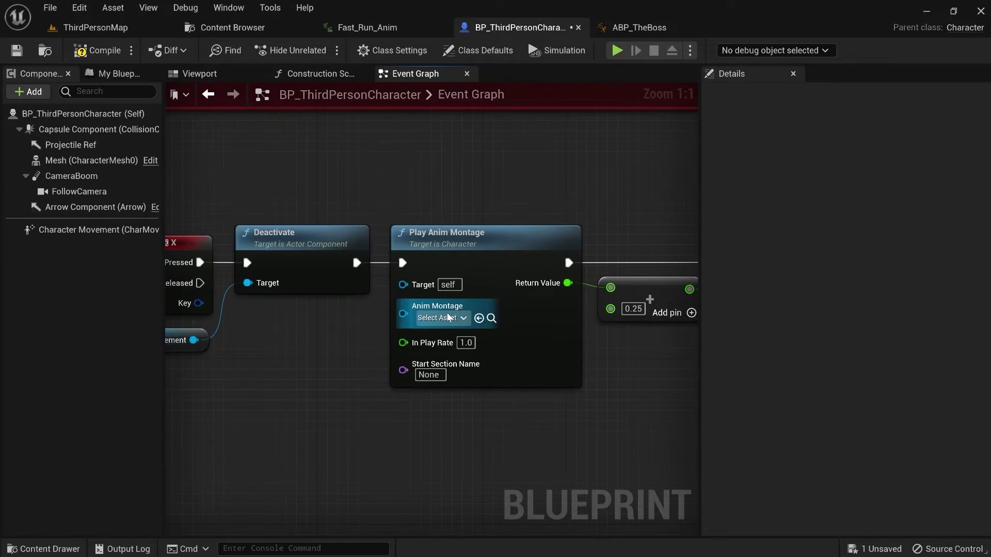
Step: Check which montage assets the Play Anim Montage node offers for its Anim Montage input
left_click(448, 316)
left_click(448, 315)
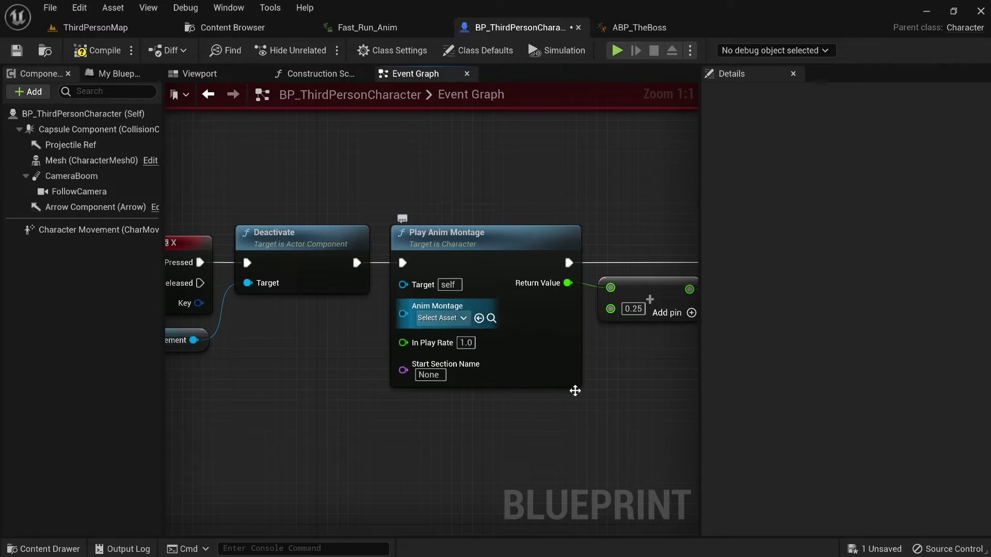
left_click(445, 318)
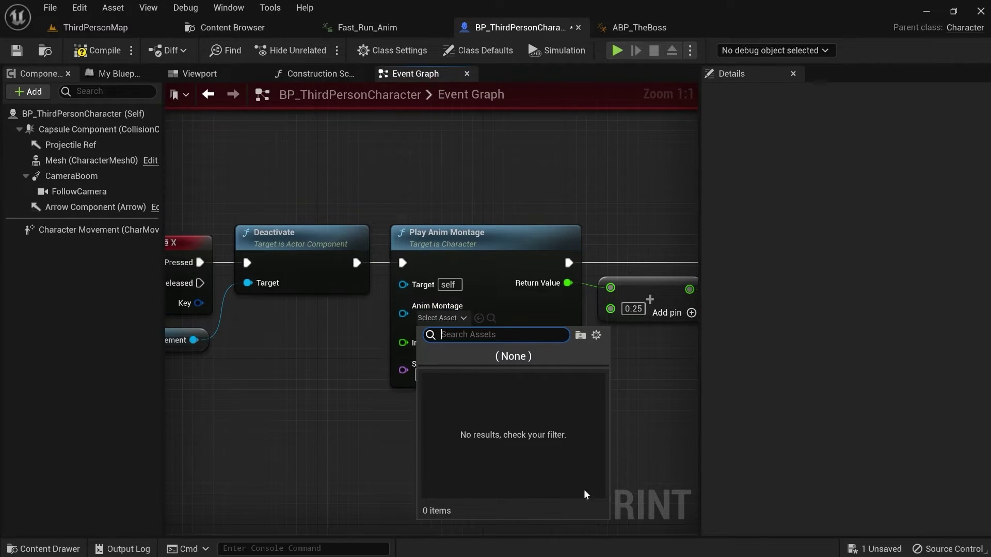
left_click(374, 454)
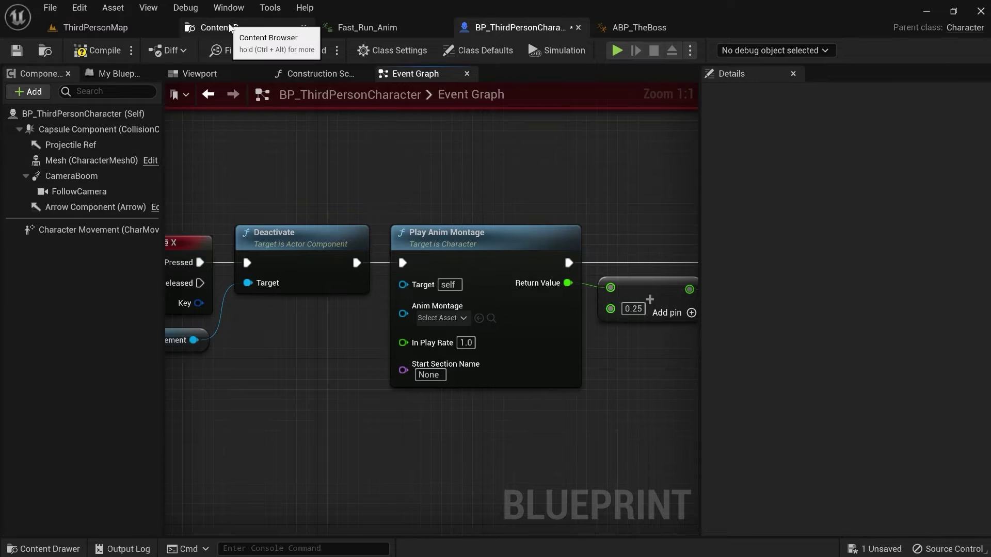
Step: Find the Punch folder among the Player's animations and open Cross_Punch_Anim to preview it
left_click(232, 28)
left_click(375, 112)
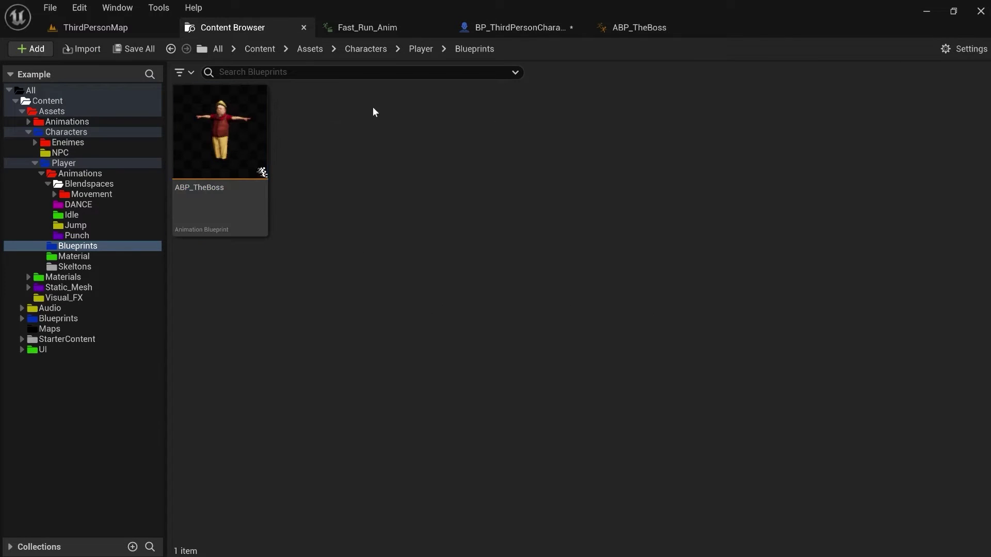
left_click(421, 49)
left_click(231, 147)
double_click(230, 147)
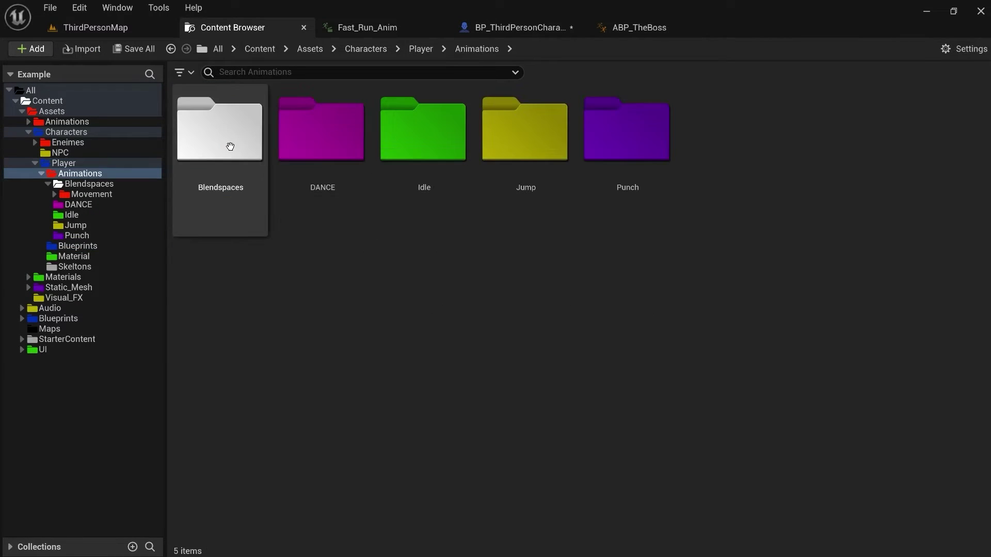
left_click(637, 155)
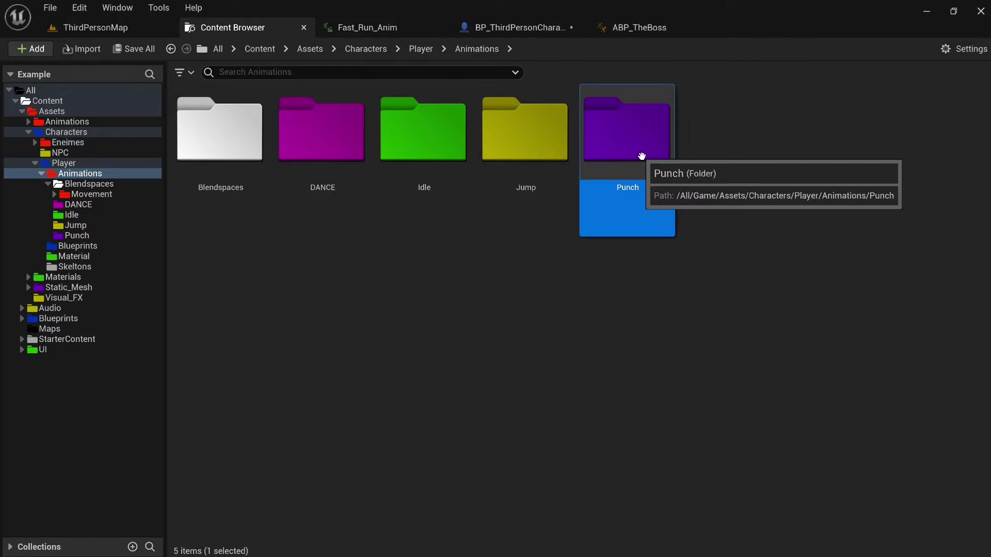
double_click(636, 155)
left_click(240, 135)
double_click(240, 136)
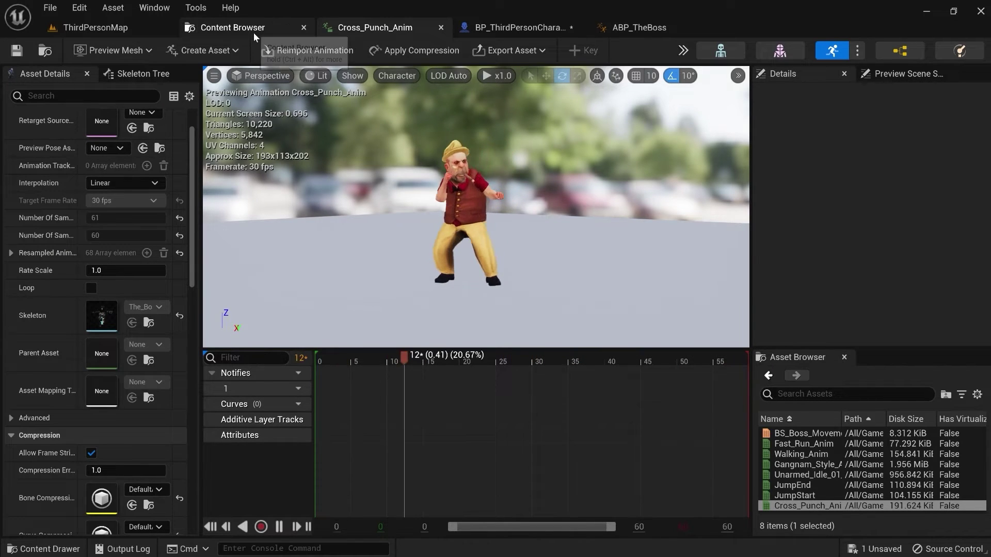
Step: Create an AnimMontage from Cross_Punch_Anim in the Punch folder and name it AM_Punch
left_click(232, 27)
right_click(206, 114)
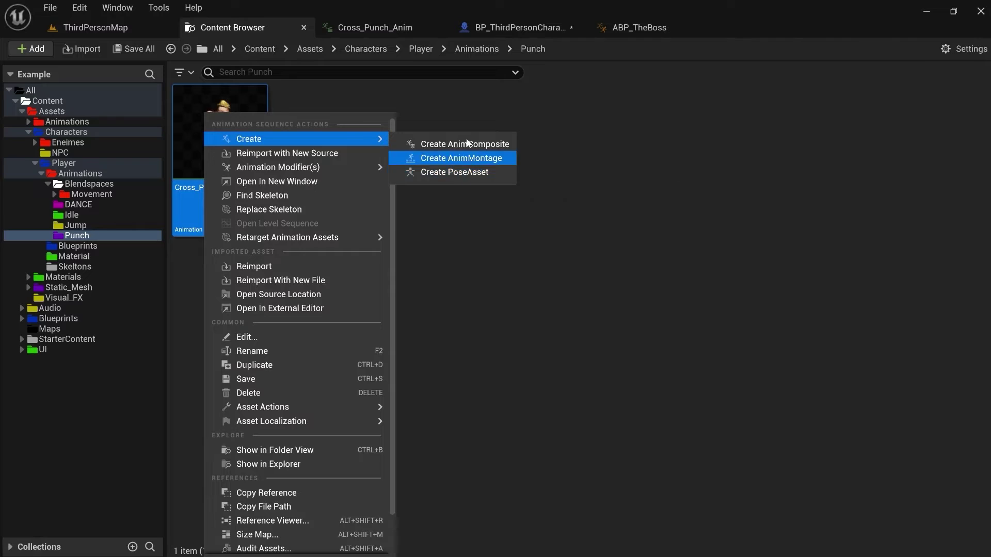
left_click(461, 158)
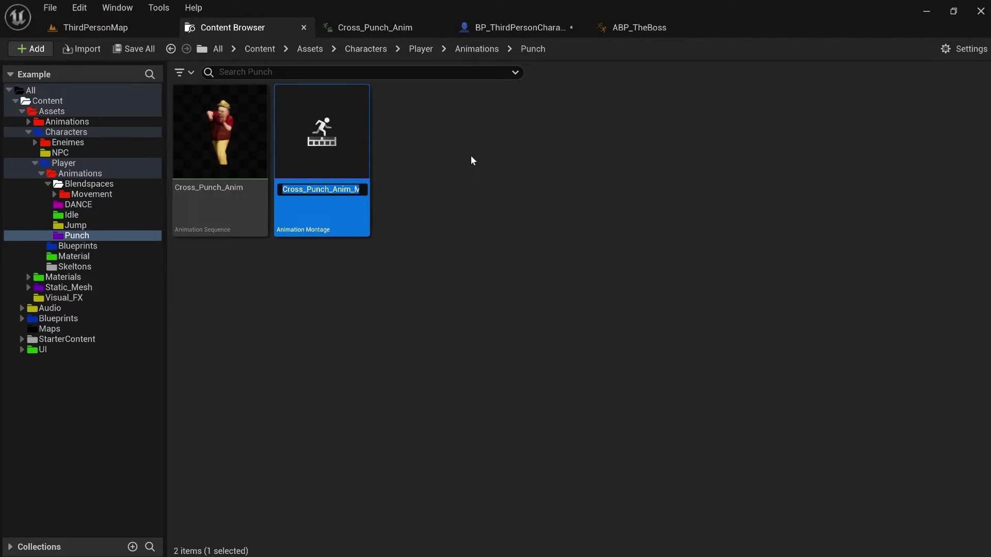
type("AM")
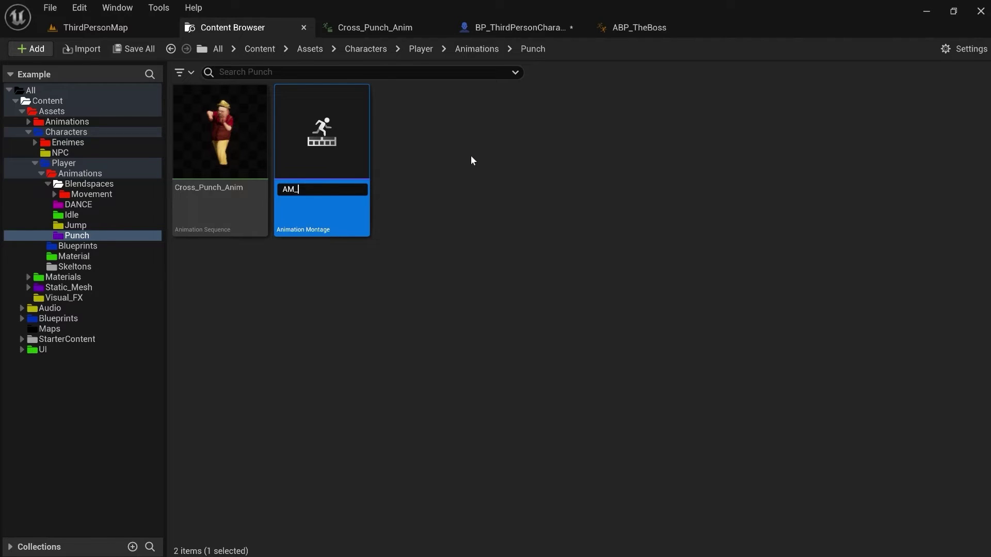
type("_Punch")
key("Return")
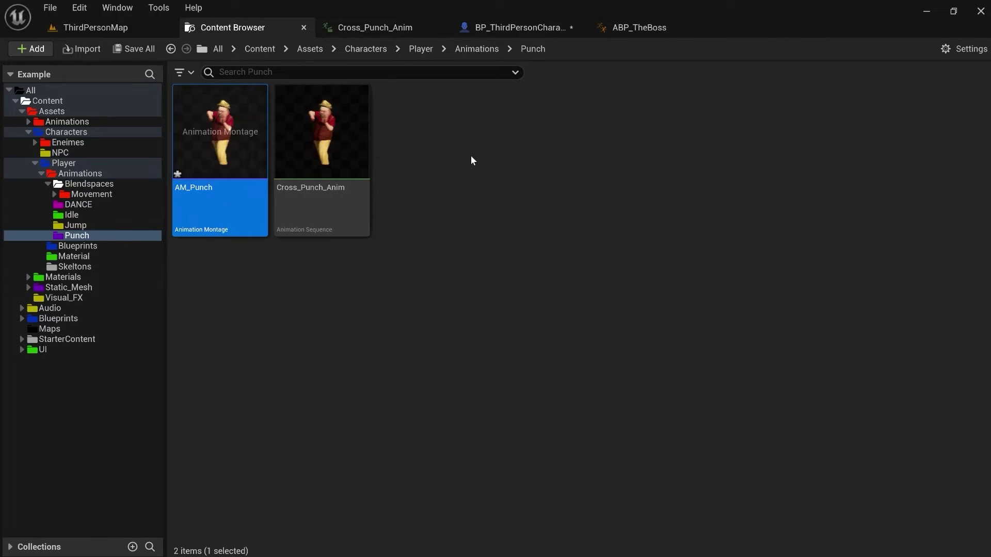
Step: Open the AM_Punch montage, preview the punch from different angles, and save the asset
double_click(211, 164)
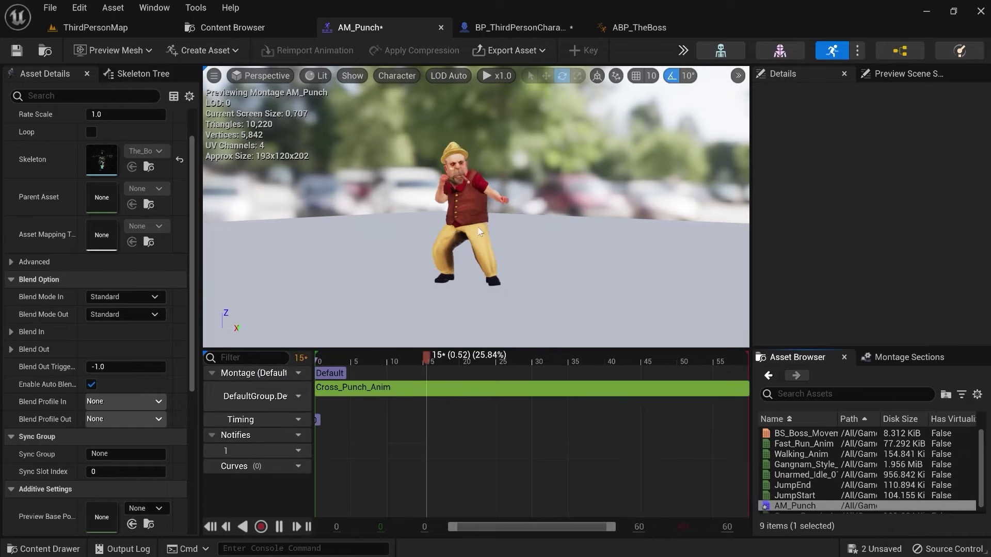
scroll(504, 193, "up", 4)
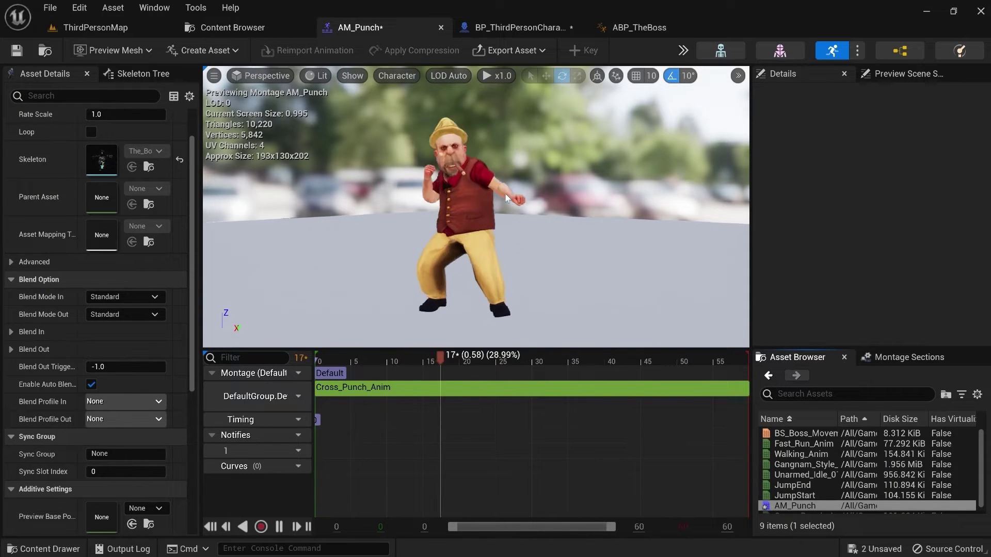
scroll(505, 198, "down", 2)
left_click_drag(506, 198, 547, 198, "alt")
scroll(505, 198, "down", 2)
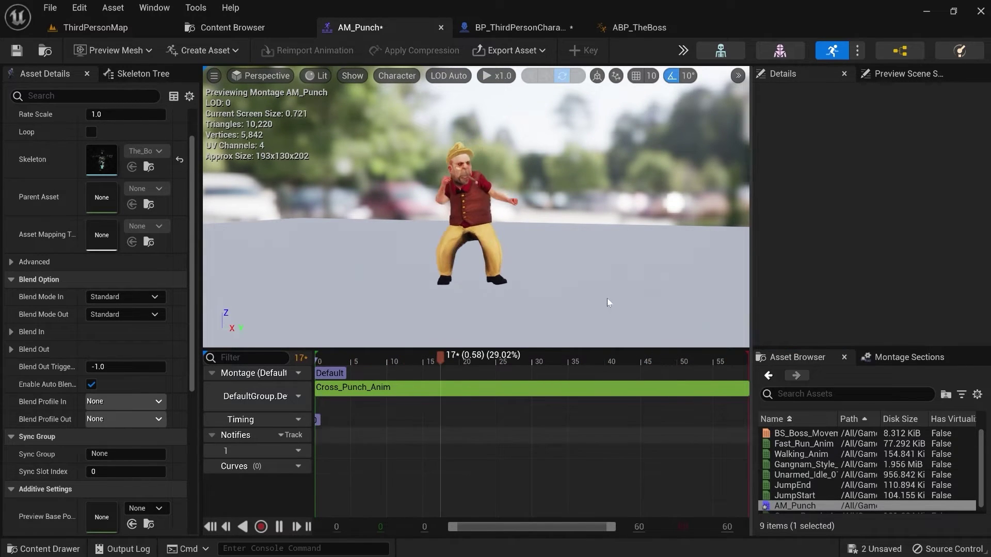
scroll(451, 181, "up", 3)
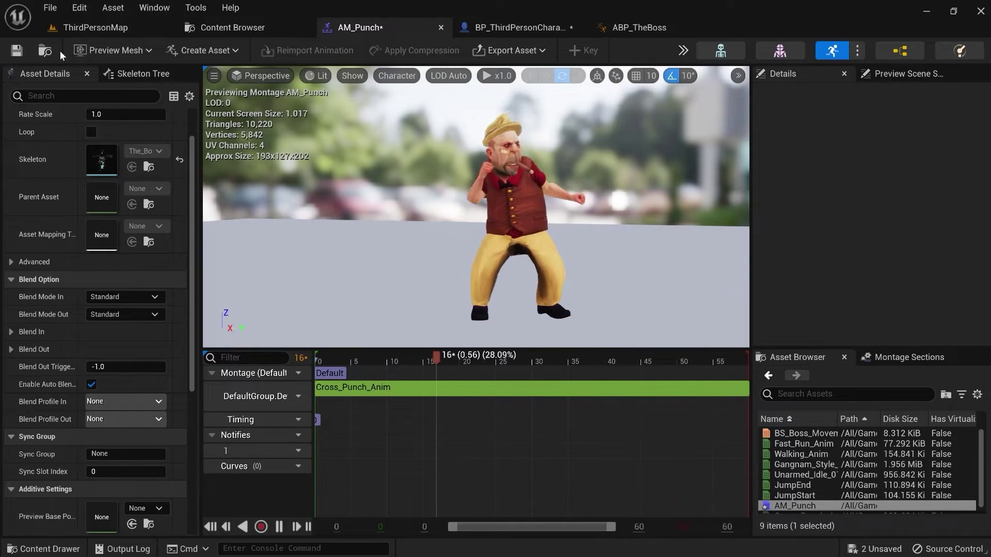
key("ctrl+s")
Step: Assign AM_Punch as the Anim Montage of the Play Anim Montage node in BP_ThirdPersonCharacter and save the blueprint
left_click(516, 27)
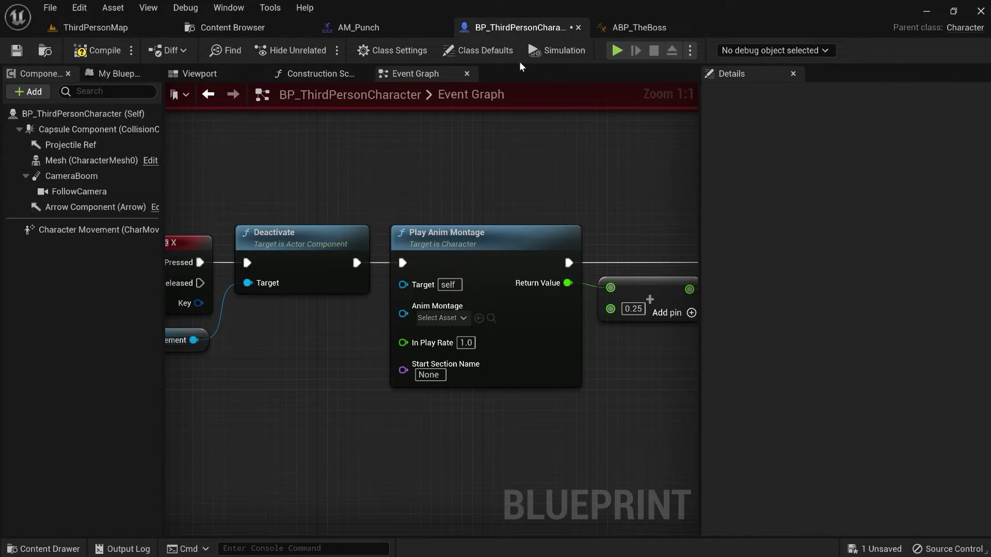
left_click(441, 318)
left_click(479, 385)
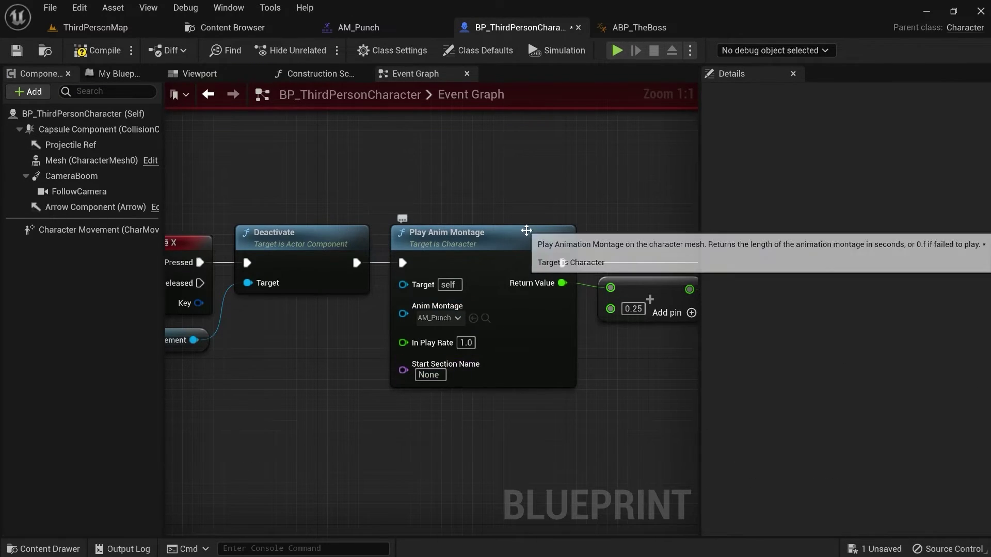
scroll(352, 253, "down", 2)
right_click_drag(456, 186, 477, 164)
scroll(382, 172, "down", 2)
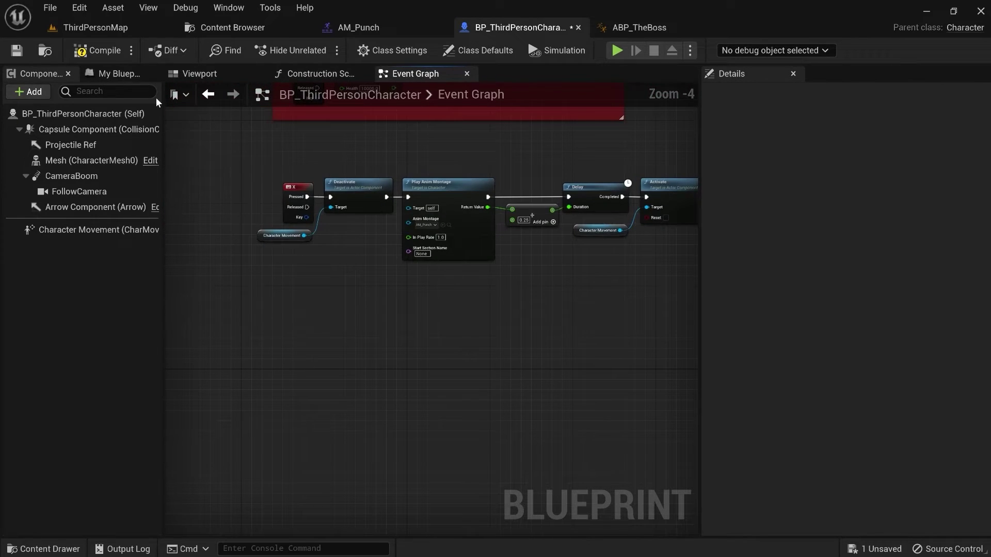
left_click(17, 50)
Step: Play-test the character in ThirdPersonMap
left_click(61, 33)
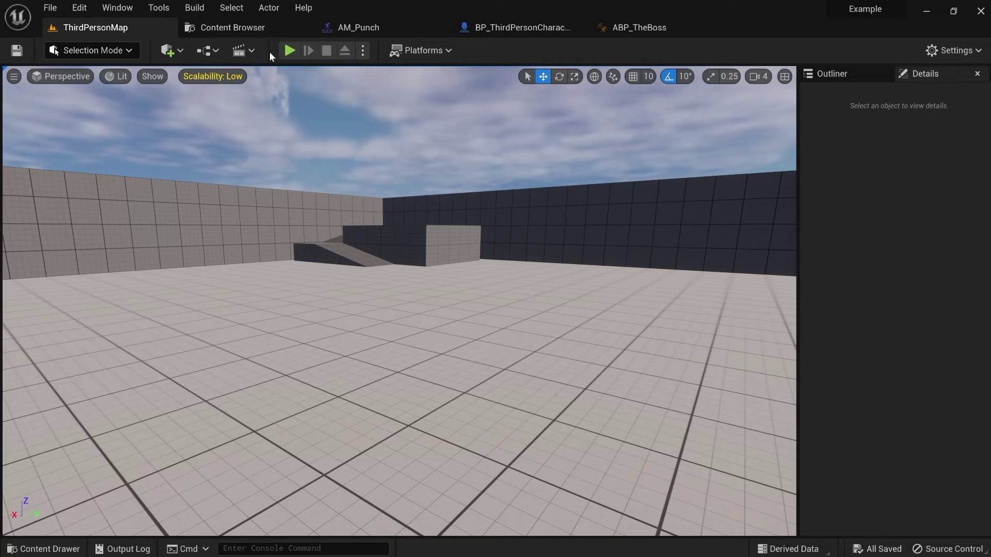
left_click(289, 50)
left_click(400, 301)
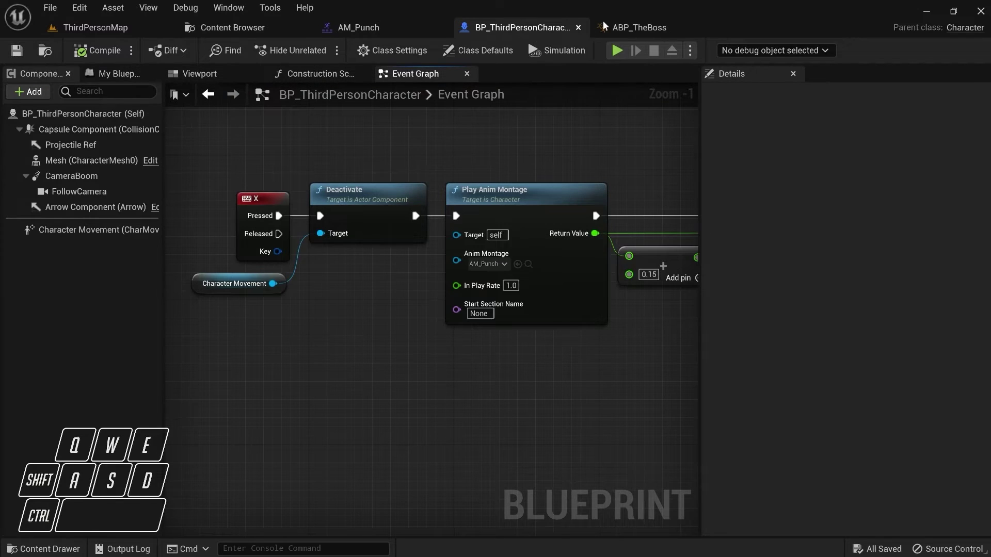
Step: Save the character blueprint and examine how the DefaultSlot node links The Boss Machine to Output Pose in ABP_TheBoss's AnimGraph
left_click(17, 50)
left_click(639, 28)
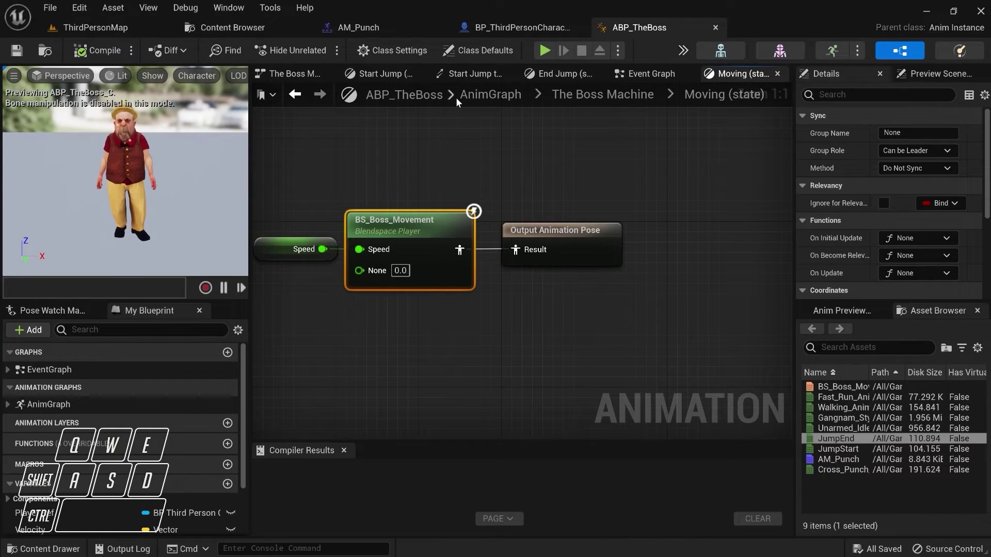
left_click(487, 95)
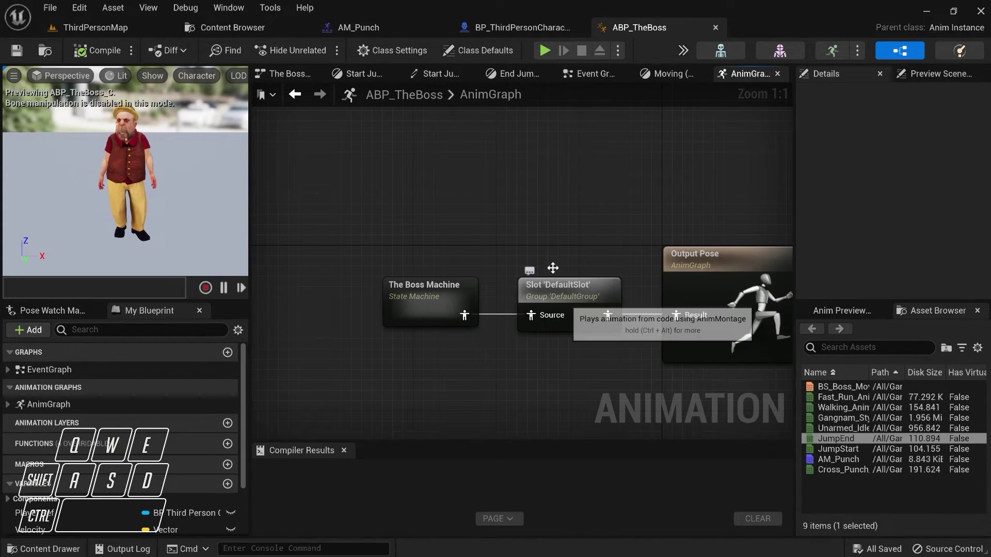
right_click_drag(553, 268, 502, 200)
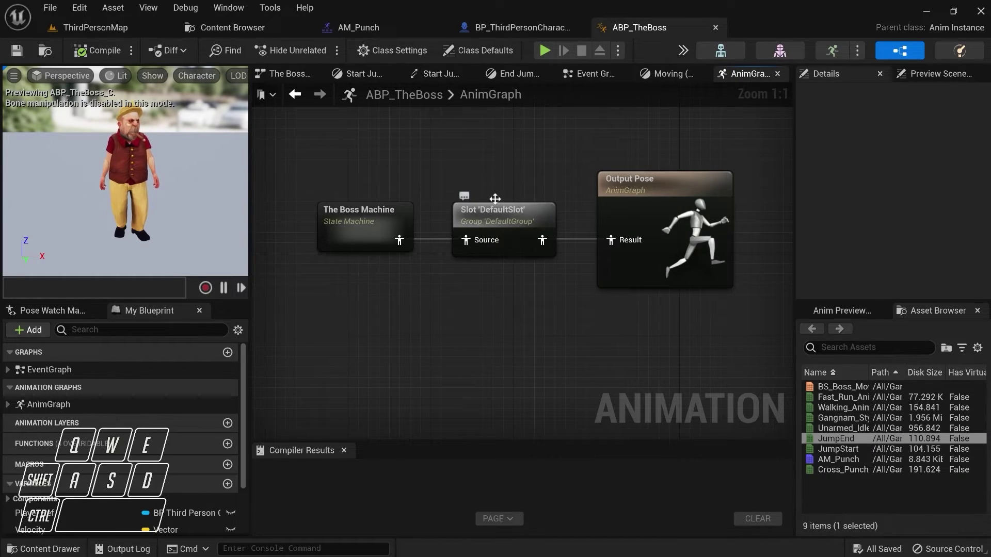
right_click_drag(494, 199, 468, 167)
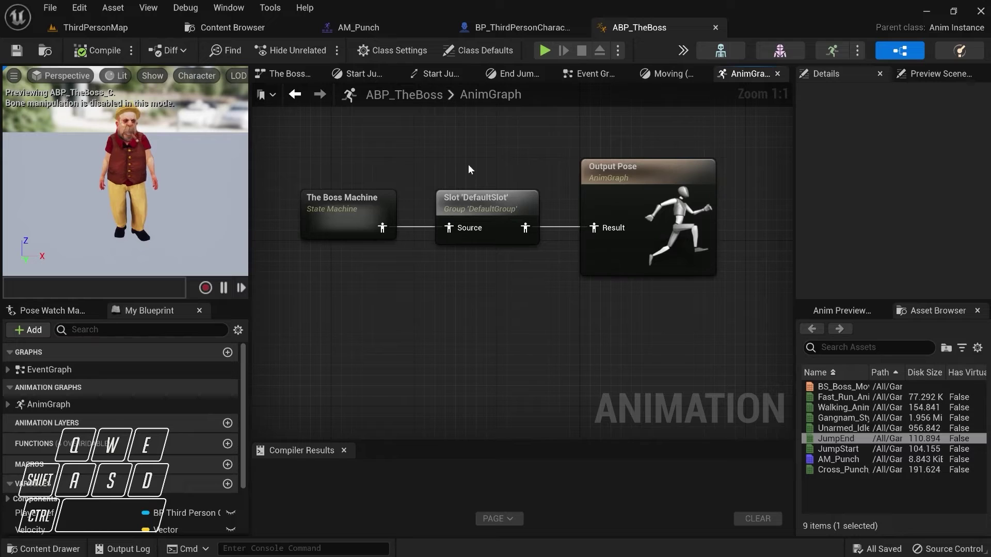
right_click_drag(623, 108, 689, 127)
right_click_drag(496, 131, 454, 124)
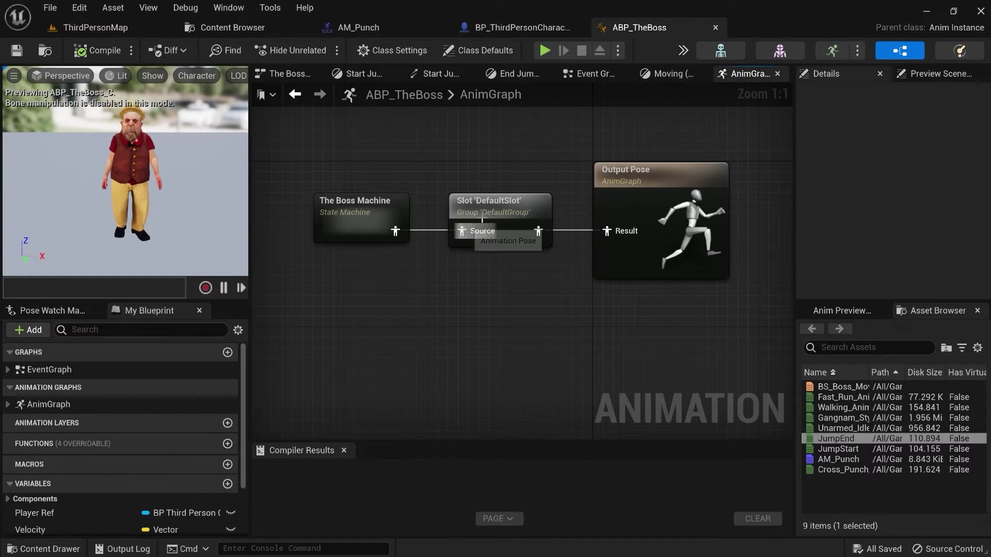
right_click_drag(590, 148, 610, 146)
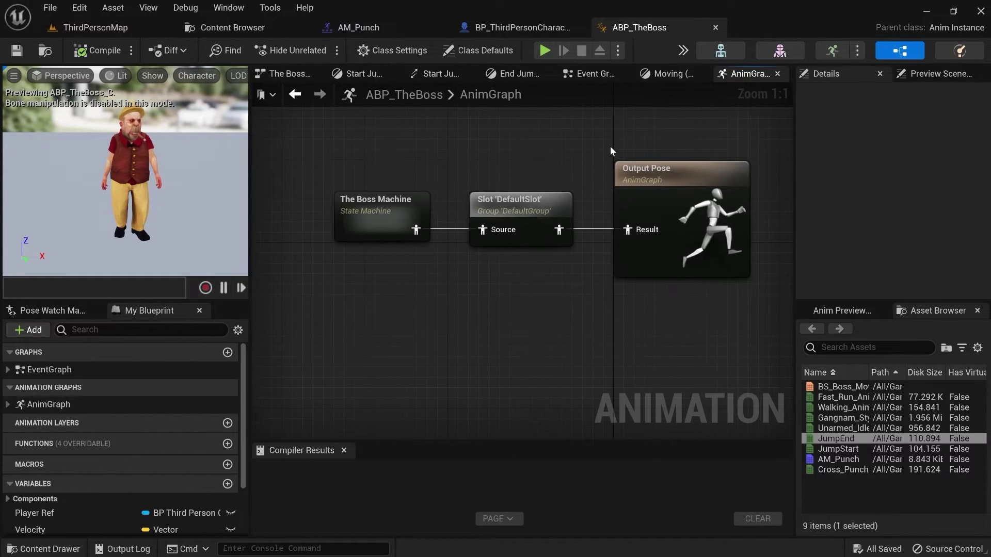
Step: Review the debug object choices available for ABP_TheBoss
left_click(684, 51)
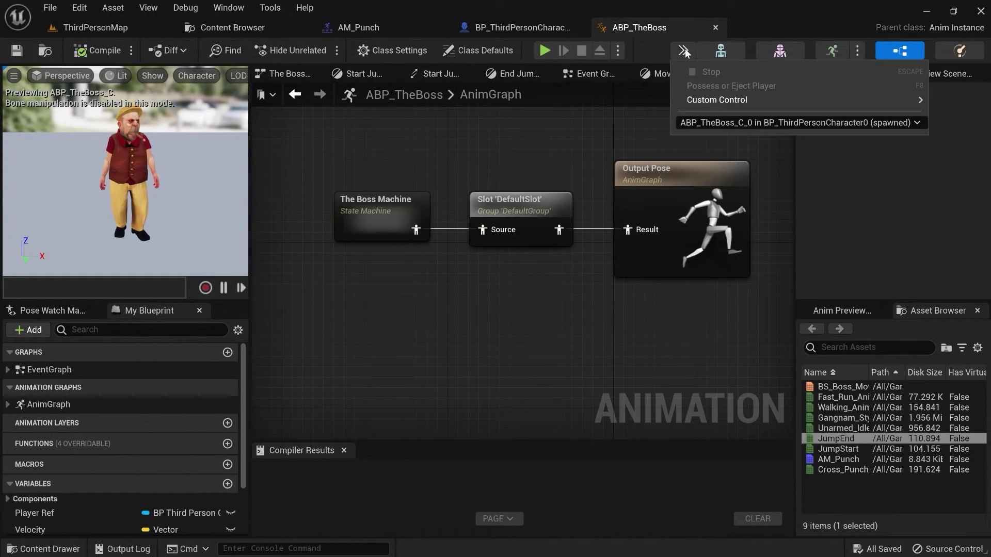
left_click(773, 126)
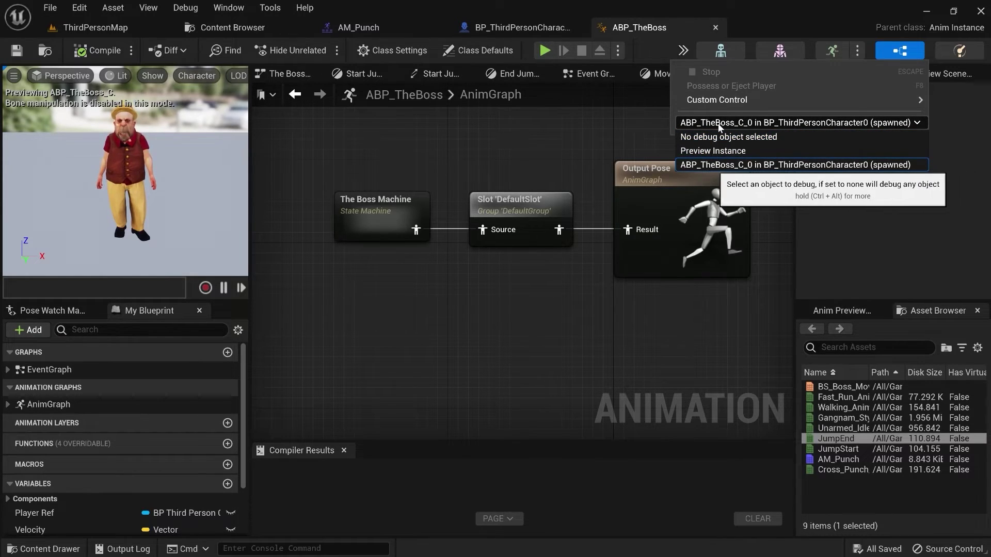
left_click(617, 122)
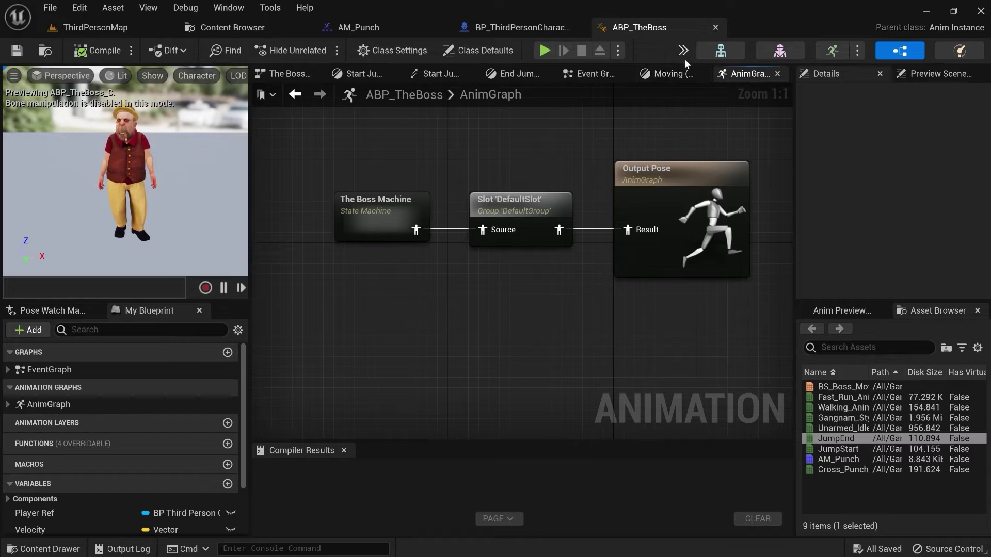
left_click(682, 52)
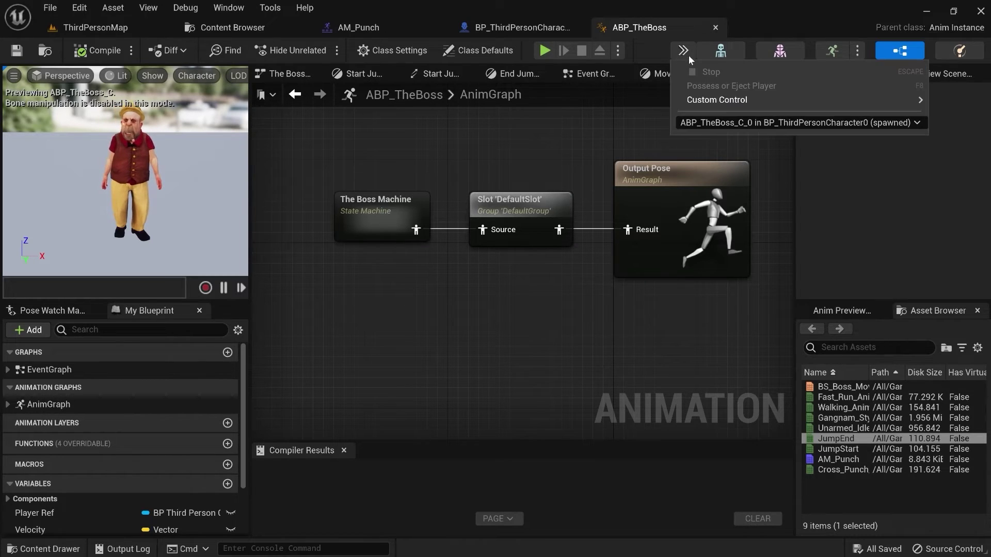
mouse_move(712, 103)
left_click(715, 123)
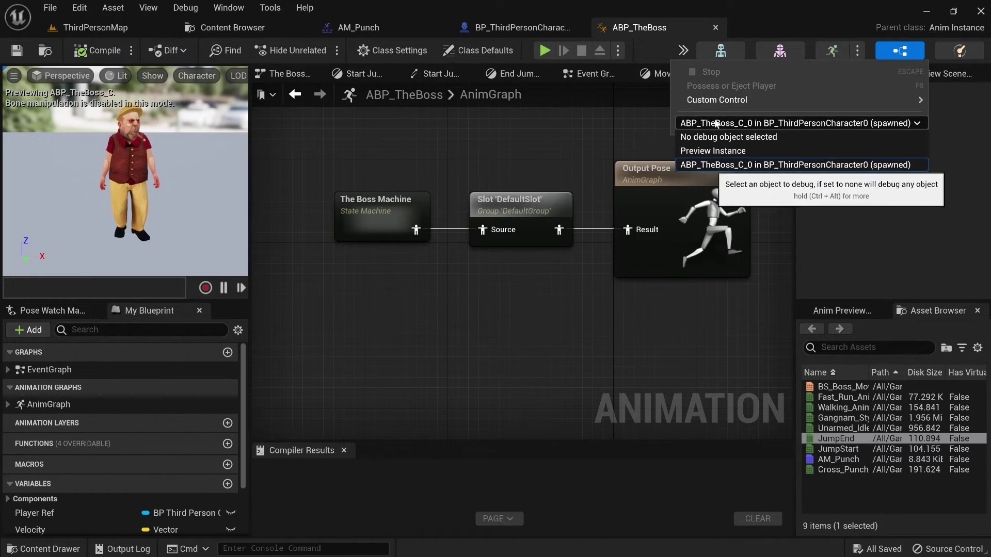
left_click(591, 149)
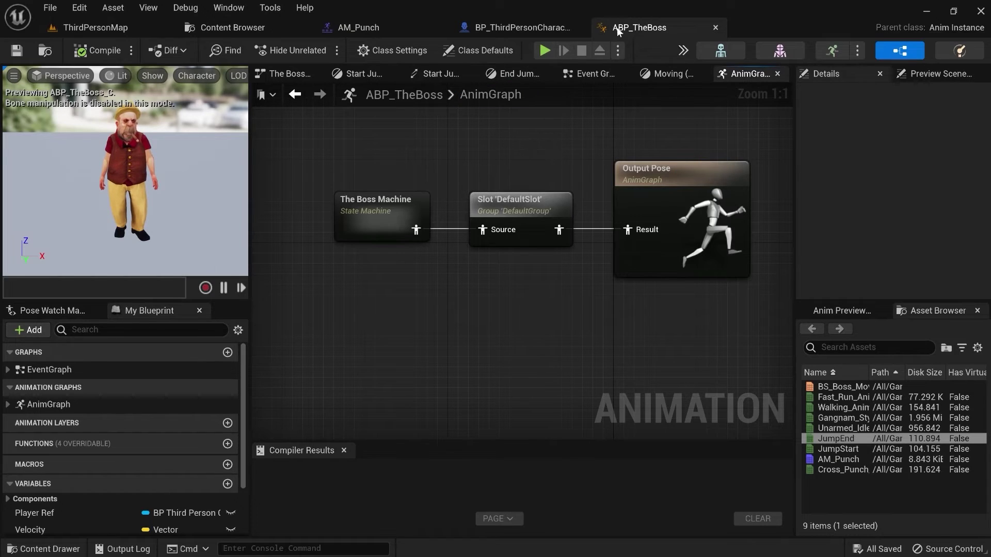
Step: Detach ABP_TheBoss into a floating window, frame its AnimGraph nodes, and bring up ThirdPersonMap behind it
left_click_drag(635, 27, 411, 131)
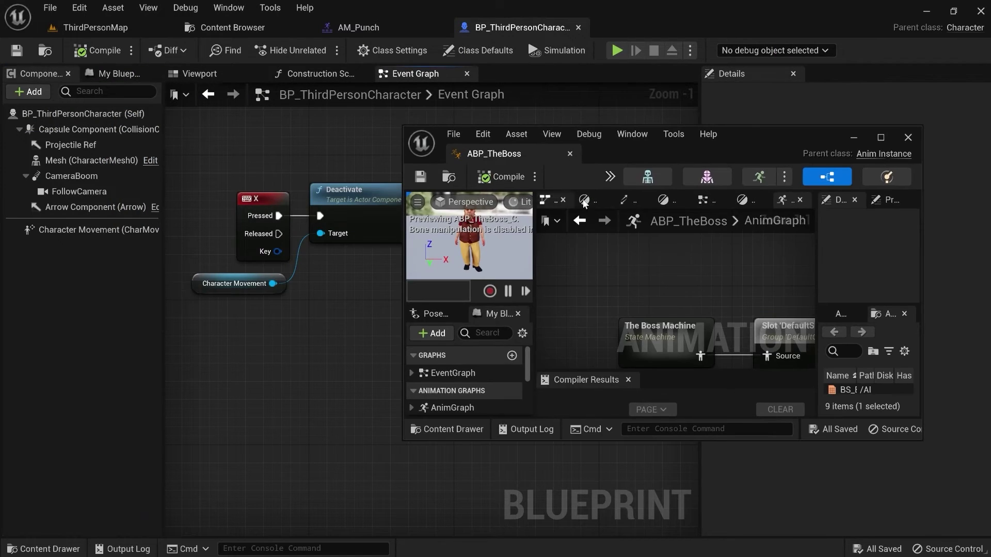
right_click_drag(704, 306, 623, 260)
scroll(614, 255, "down", 1)
scroll(611, 258, "down", 1)
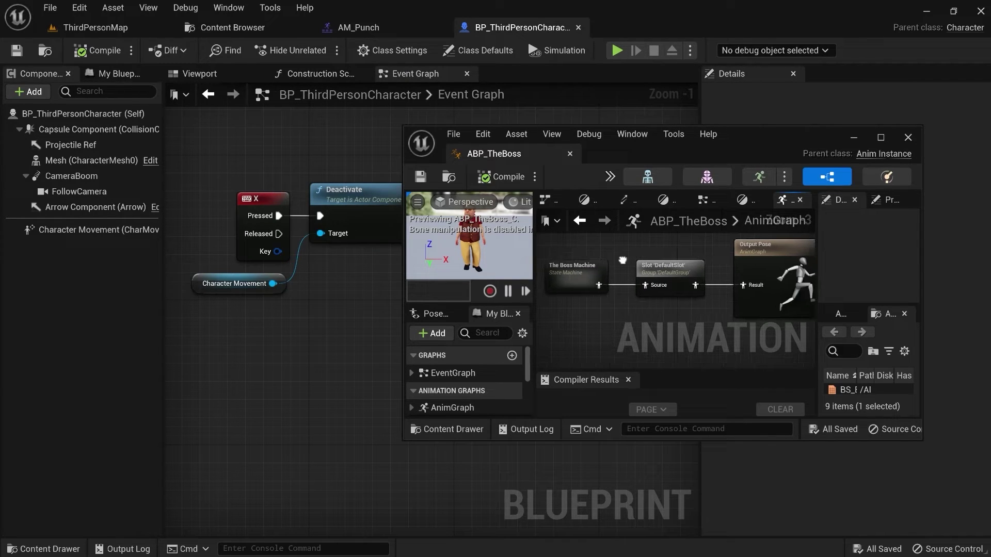
left_click(116, 33)
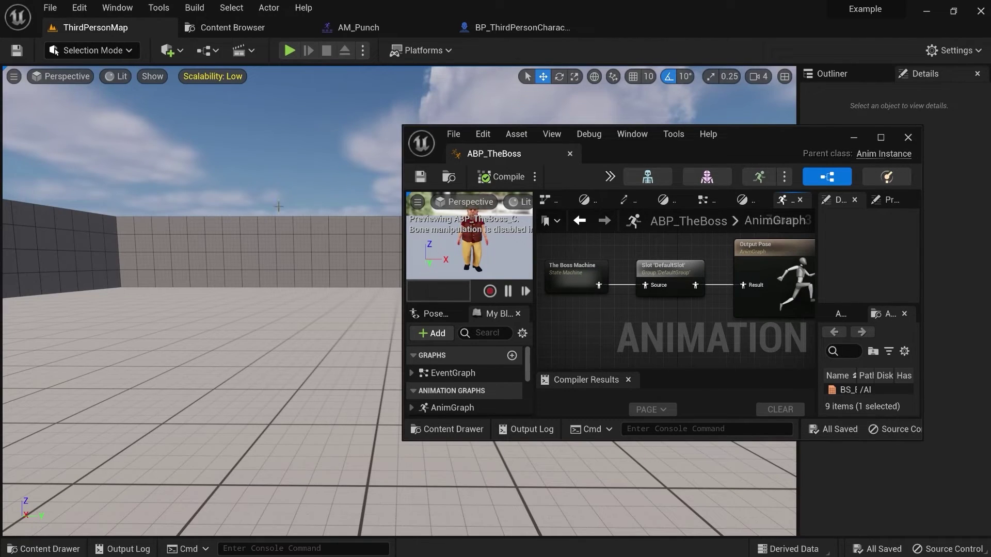
Step: Play-test the character's movement in ThirdPersonMap while watching the pose flow in ABP_TheBoss's AnimGraph
left_click(289, 50)
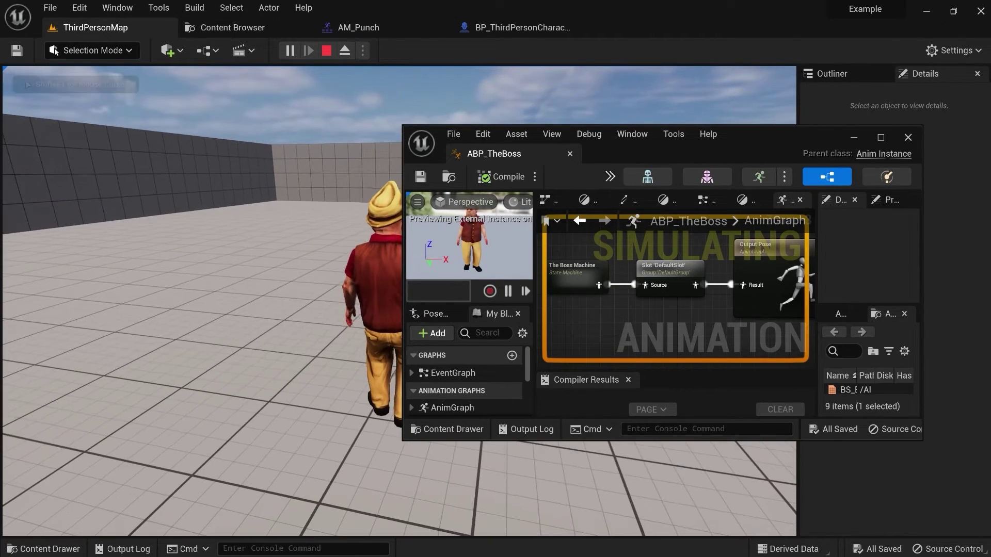
key("w")
key("a")
key("s")
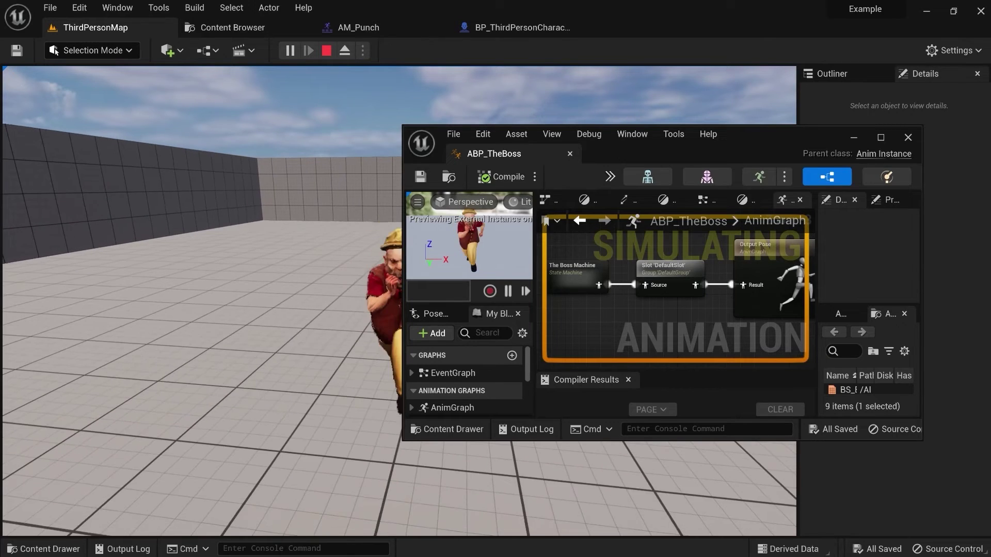
key("d")
key("w")
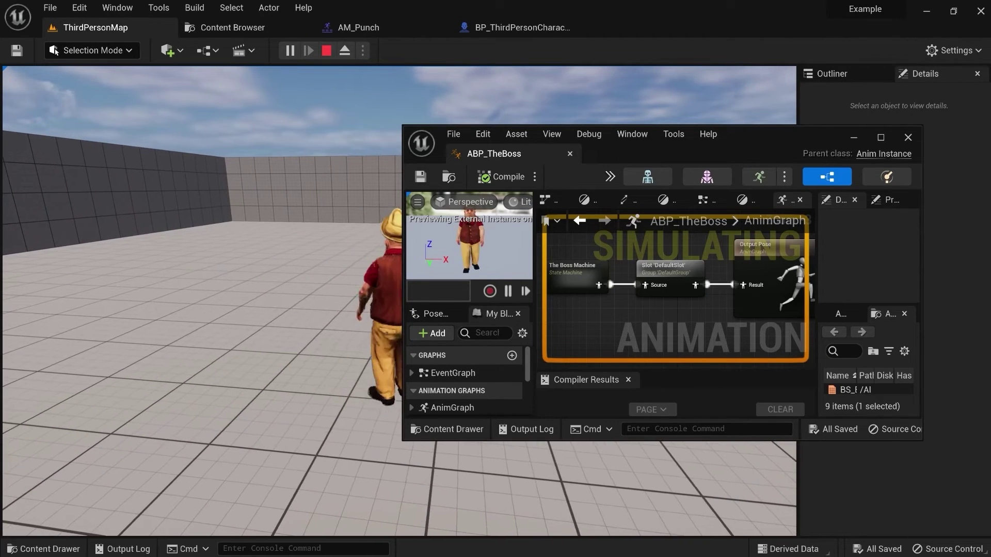
key("f")
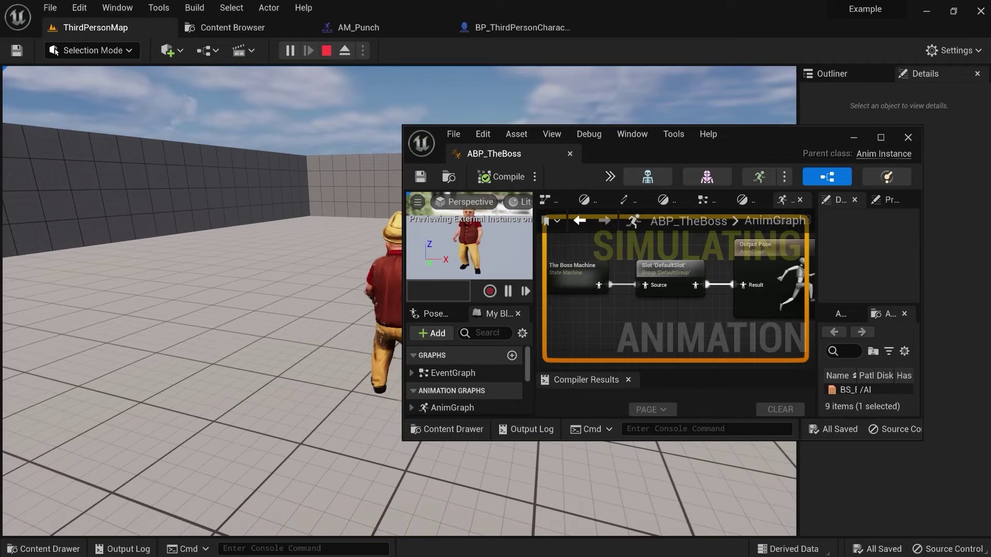
Step: Open The Boss Machine during play, frame all its states, and reposition the ABP_TheBoss window so the character is visible
key("shift+F1")
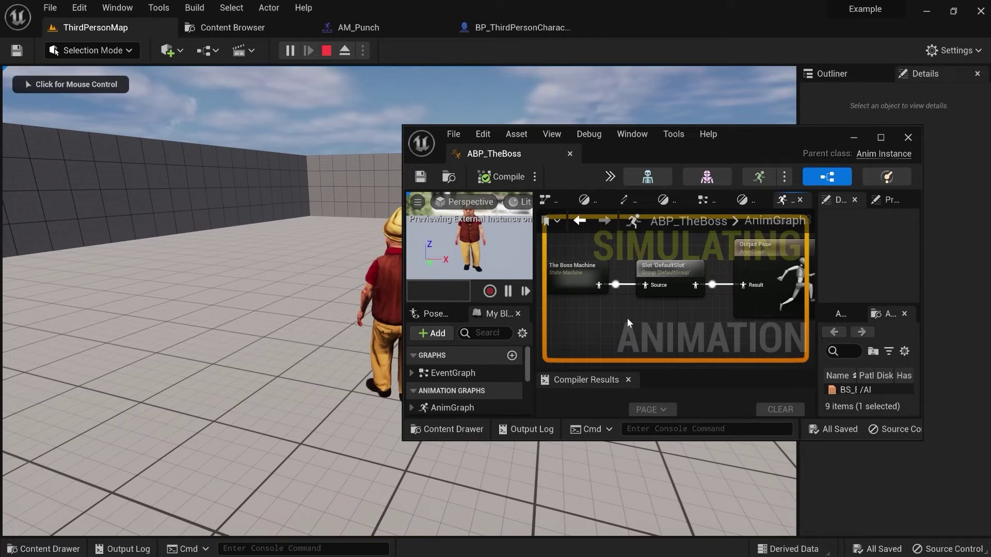
left_click(582, 270)
double_click(570, 274)
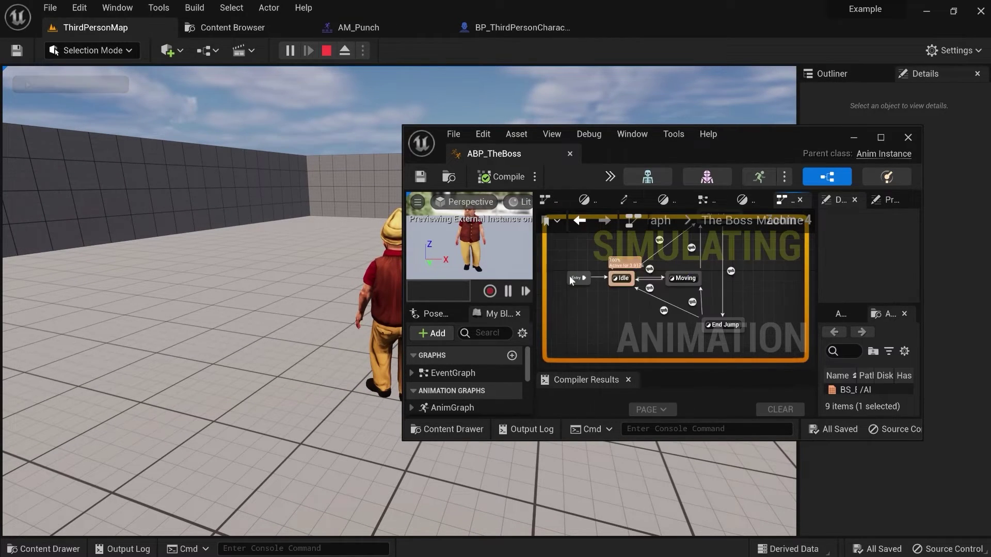
scroll(593, 284, "down", 2)
right_click_drag(594, 284, 557, 274)
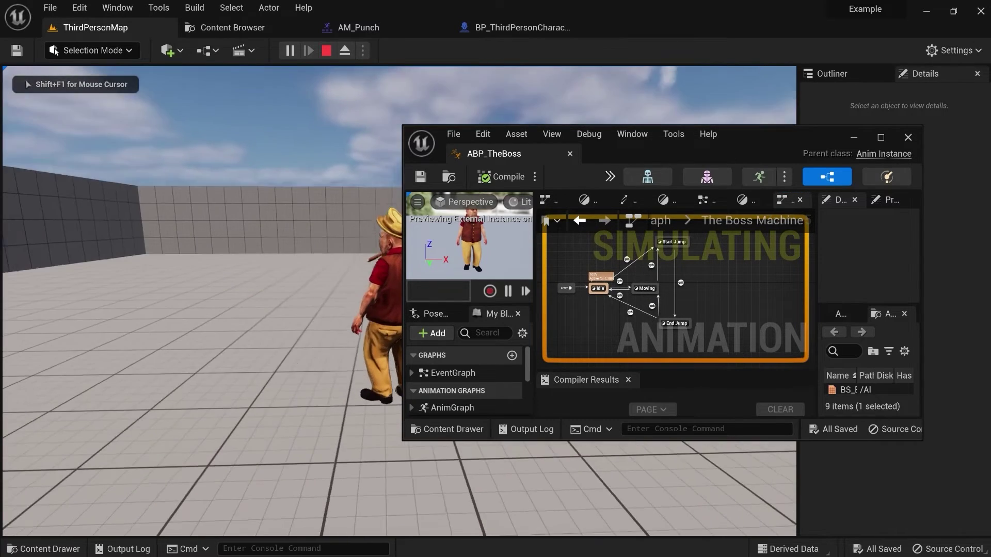
key("shift+F1")
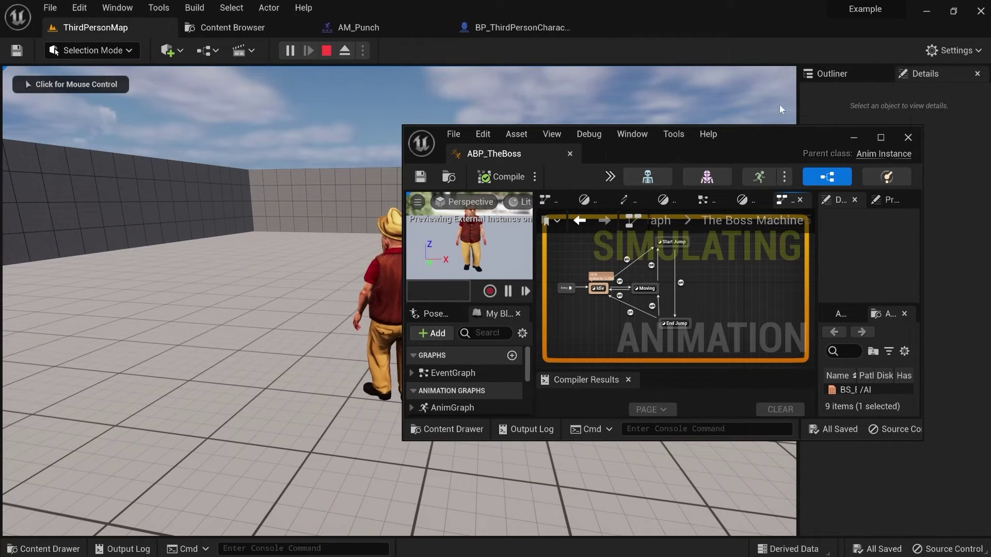
left_click_drag(743, 145, 780, 142)
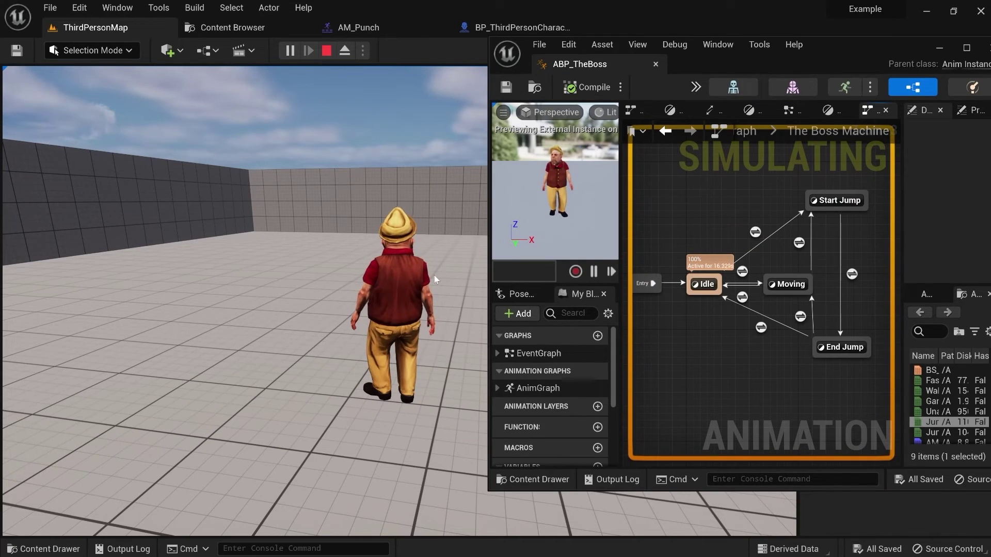
Step: Run and jump with the character in various directions while watching The Boss Machine's states, and end the play session
left_click(436, 280)
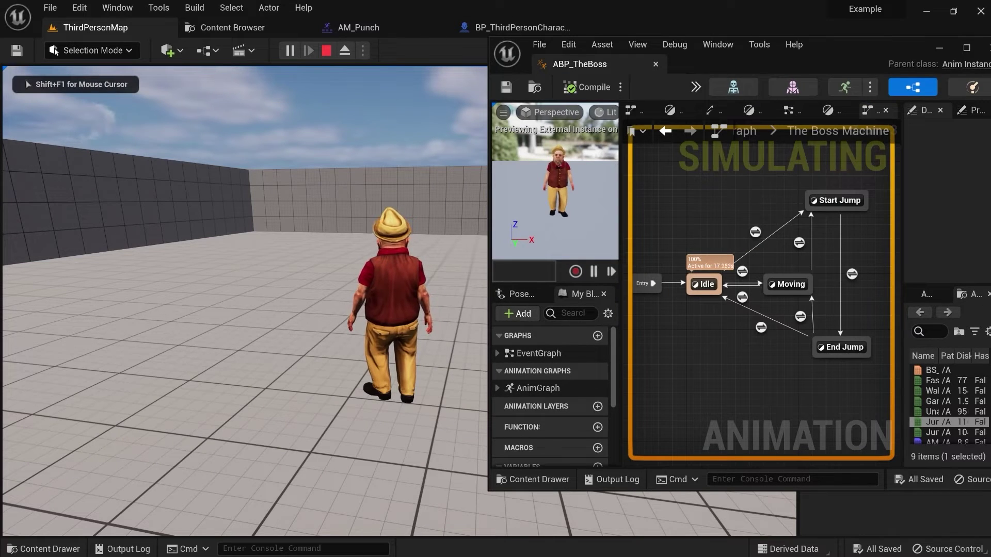
key("w")
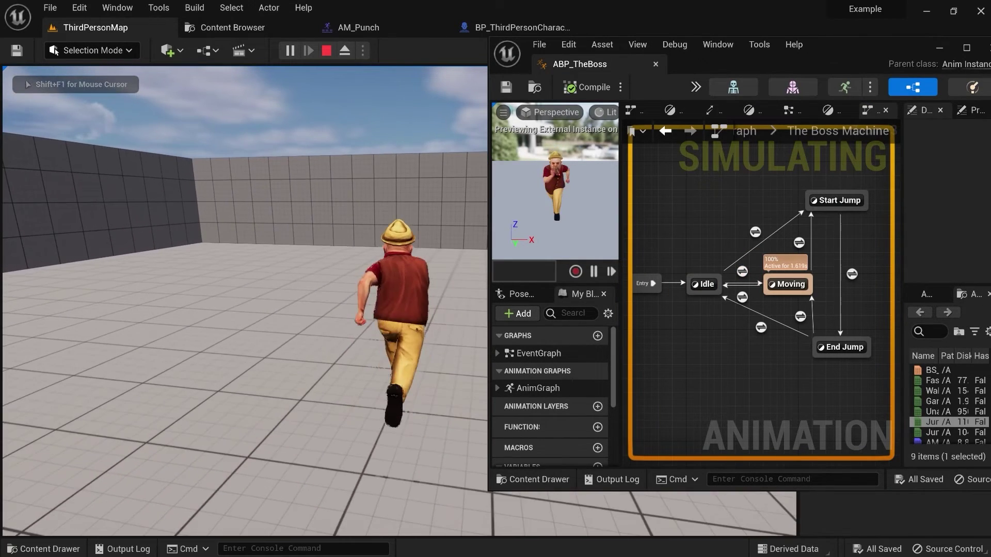
key("s")
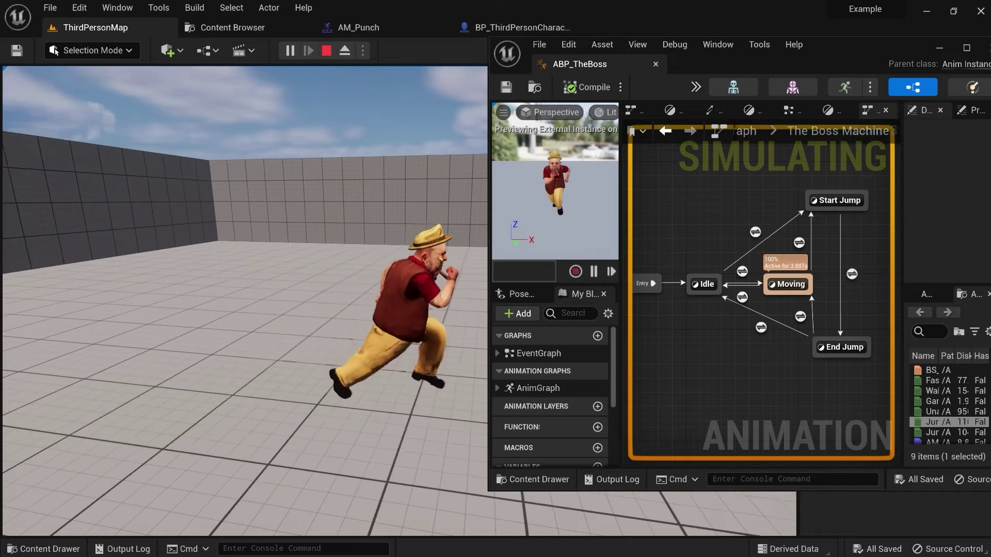
key("space")
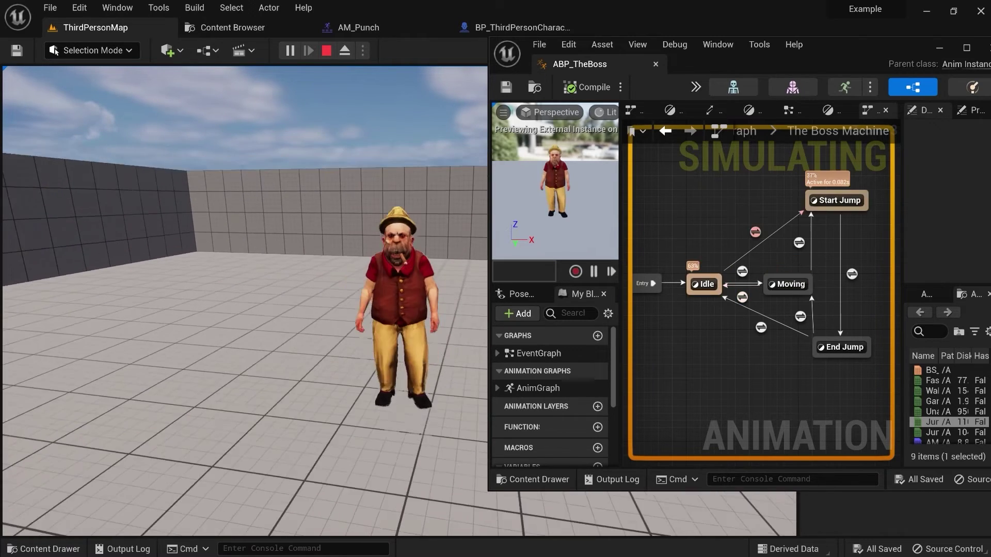
key("w")
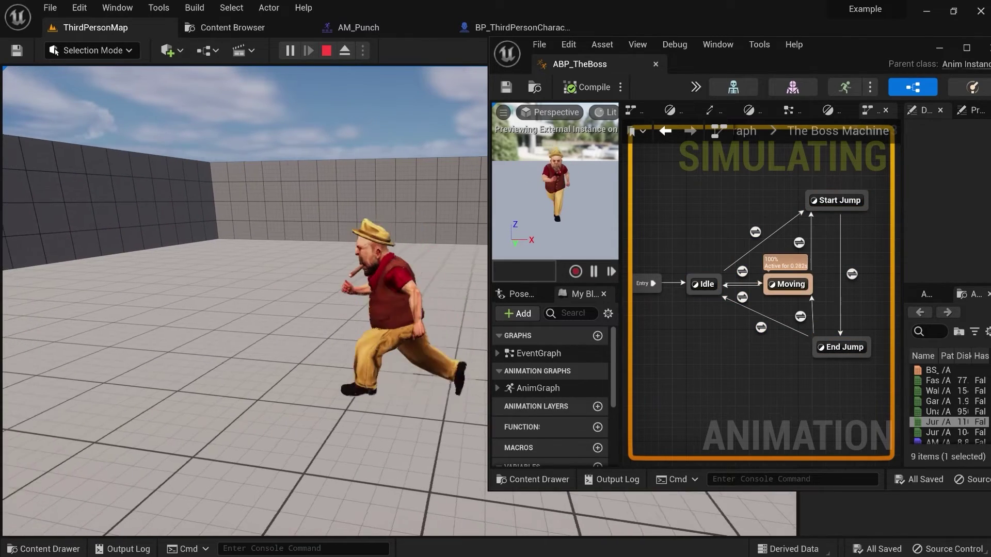
key("space")
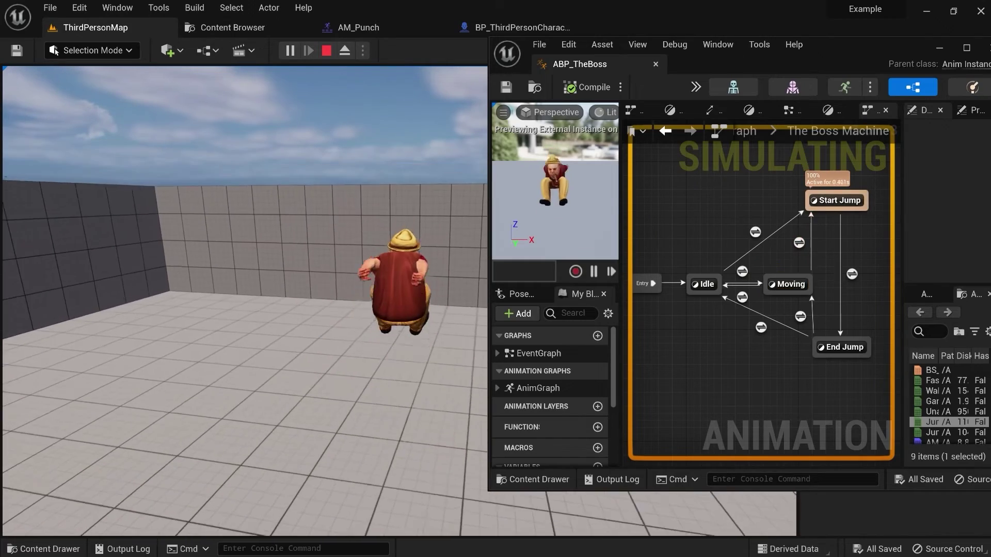
key("s")
key("d")
key("w")
key("space")
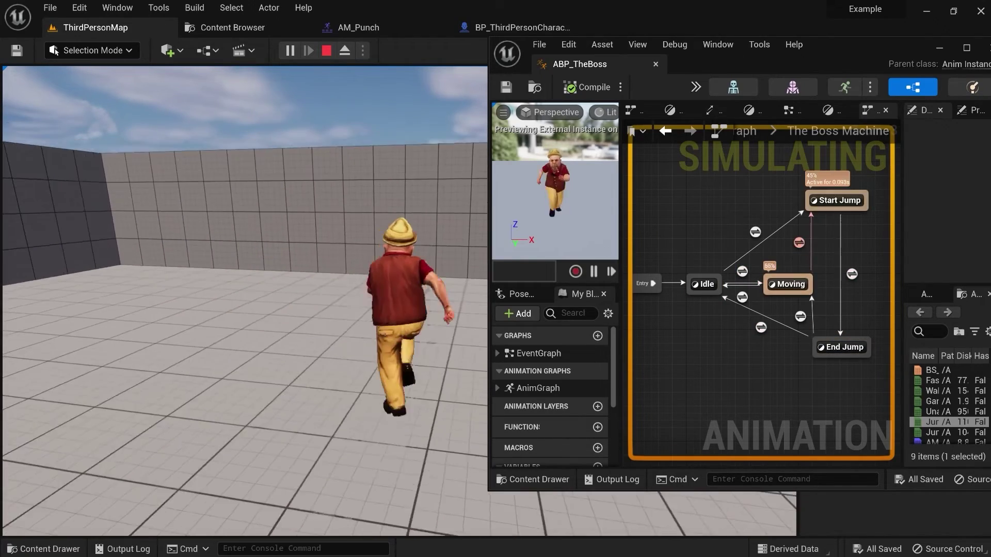
key("a")
key("s")
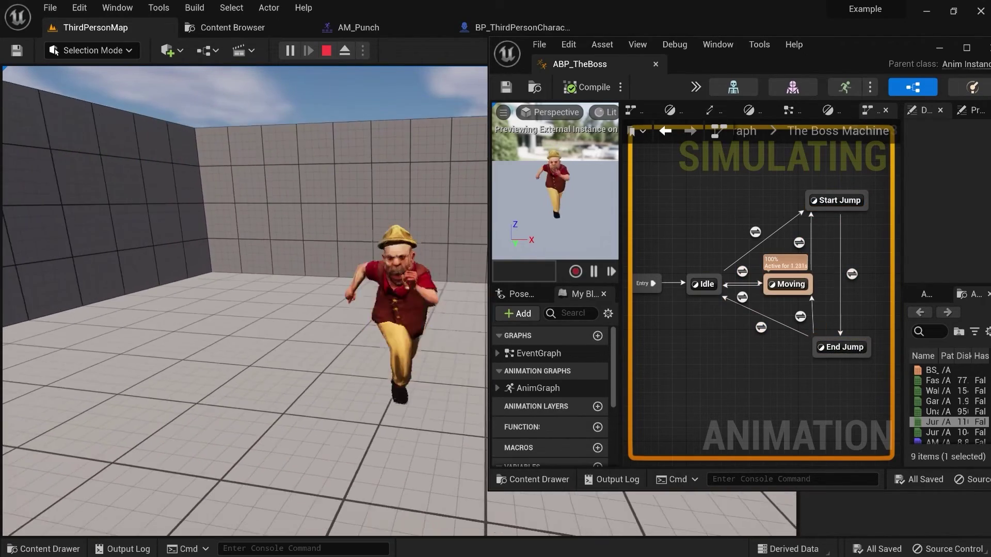
key("d")
key("space")
key("a")
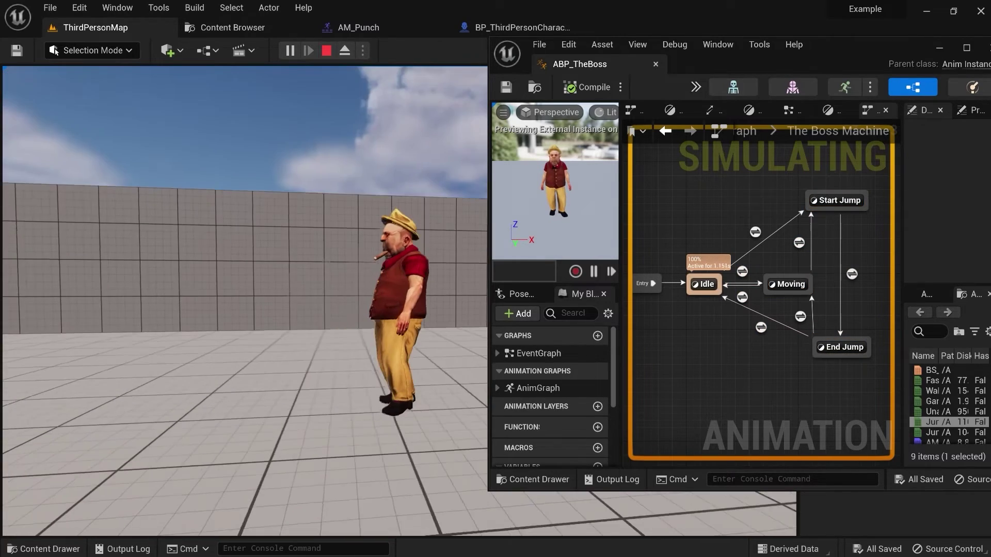
key("Escape")
key("Escape")
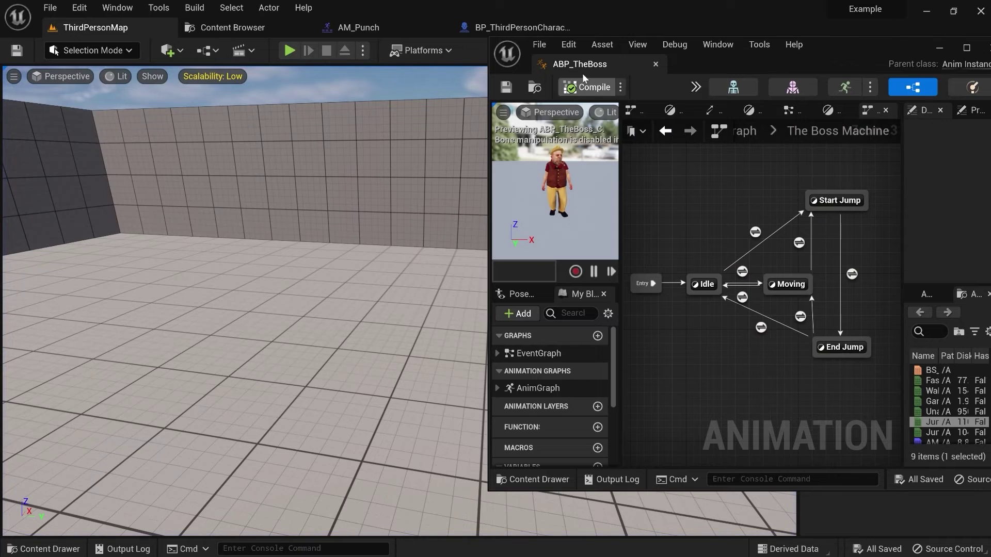
Step: Dock ABP_TheBoss back into the main editor window and return to the Blueprints/Player folder
left_click_drag(582, 64, 631, 23)
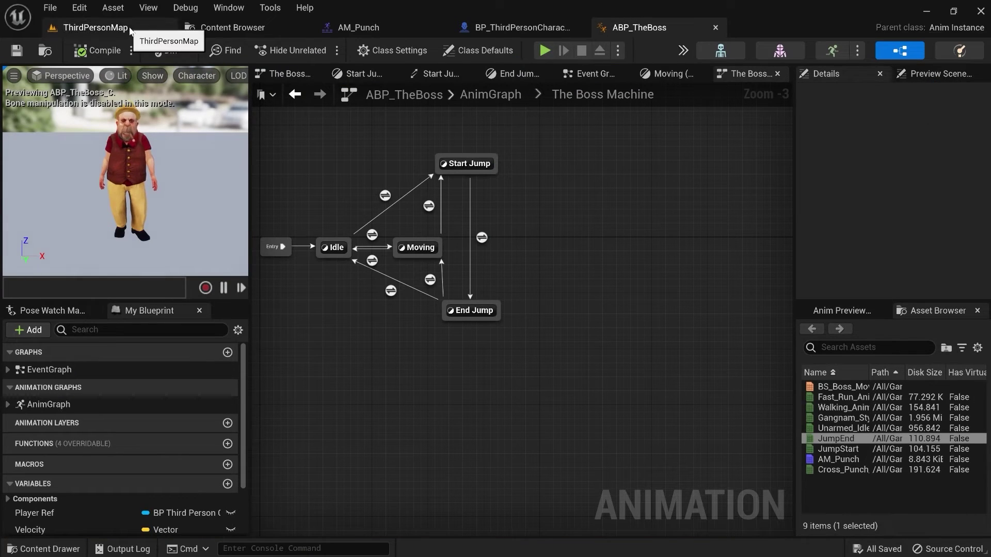
left_click(104, 27)
left_click(232, 27)
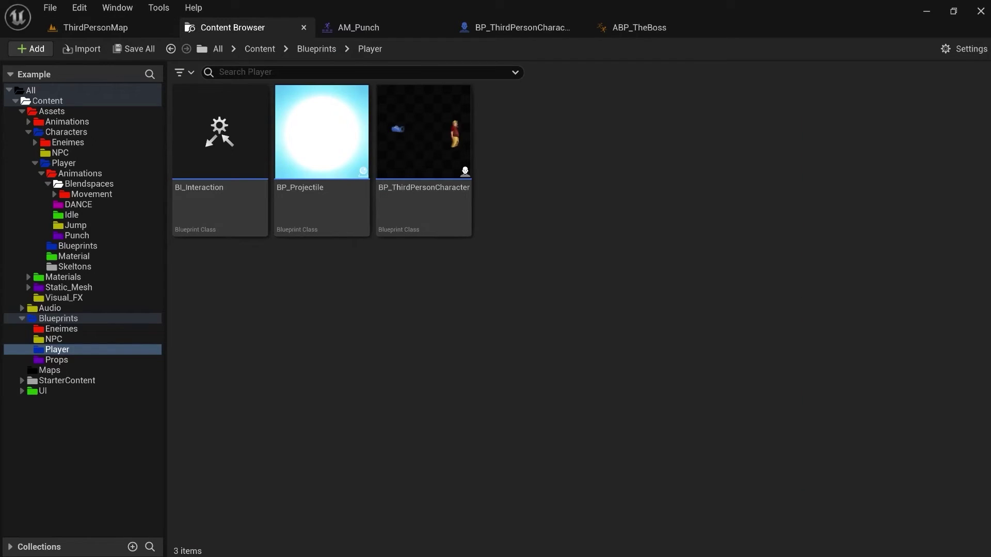
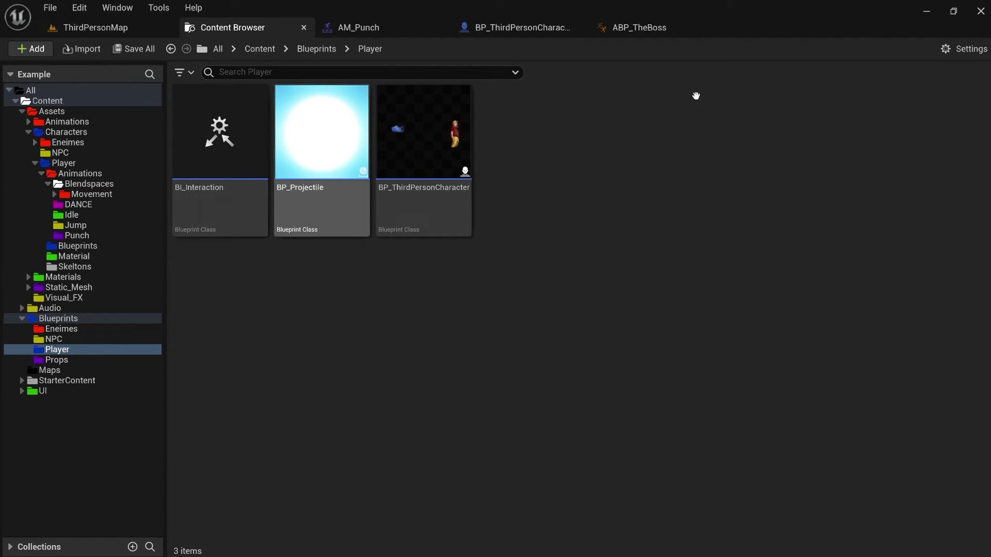
Step: Create an Actor blueprint named BP_Cutscene in the Blueprints/Player folder and open it
right_click(521, 167)
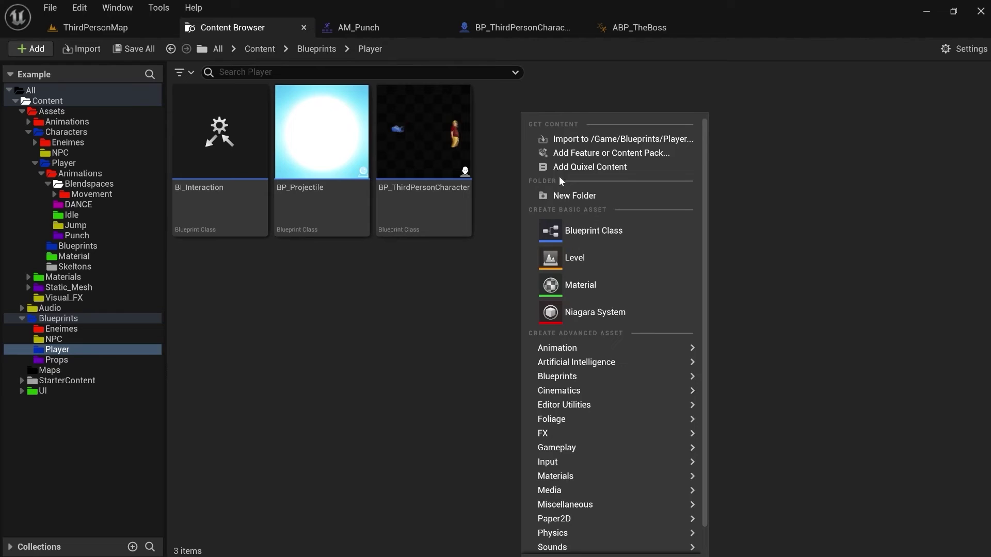
left_click(578, 230)
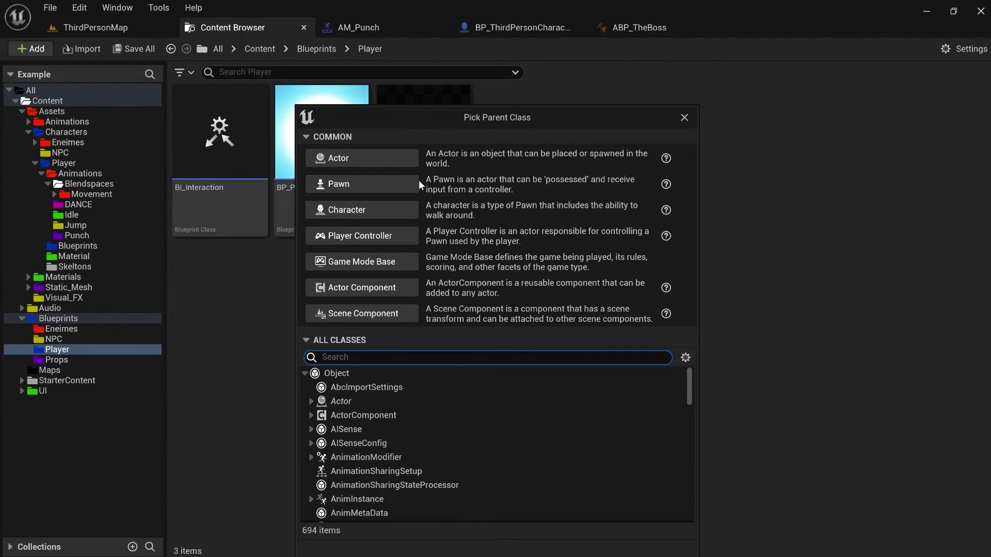
left_click(385, 161)
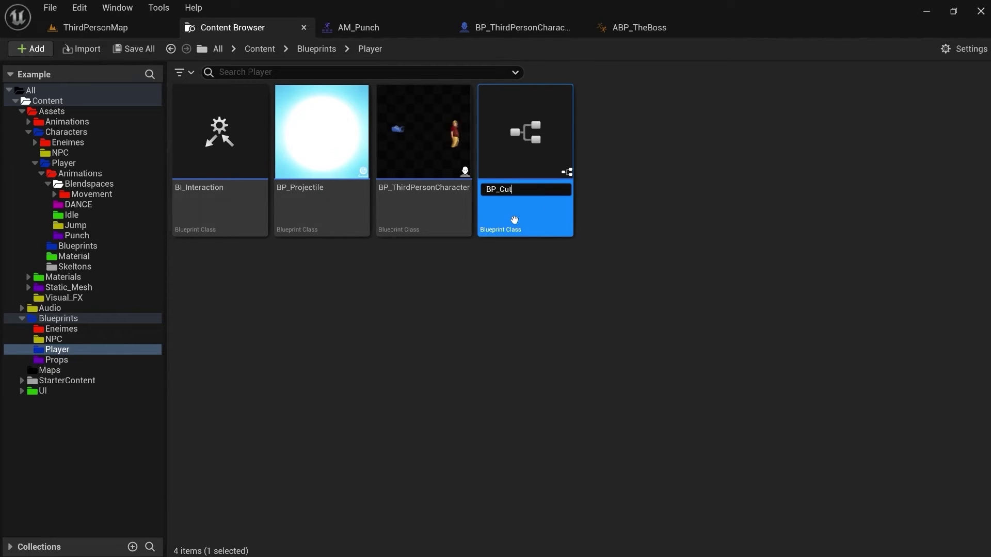
key("Return")
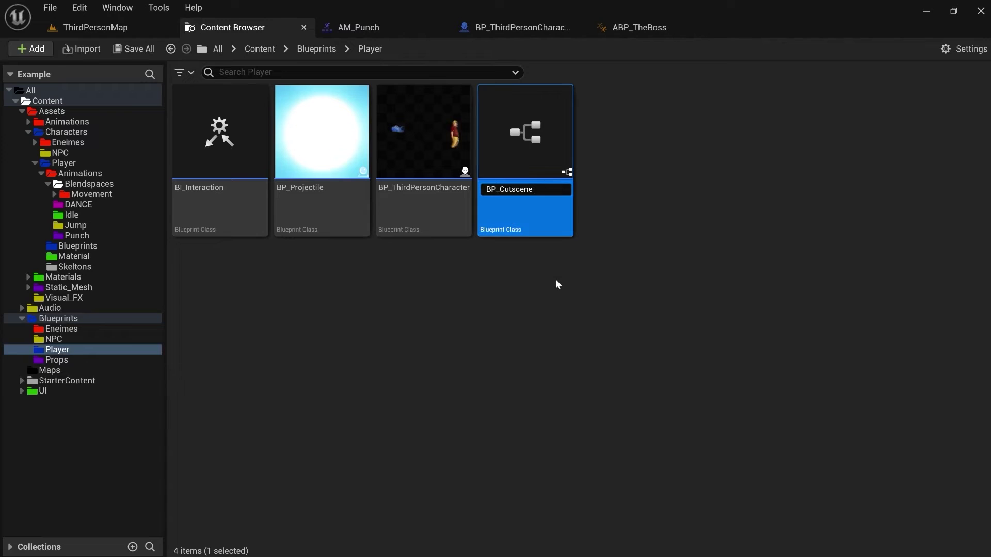
double_click(328, 141)
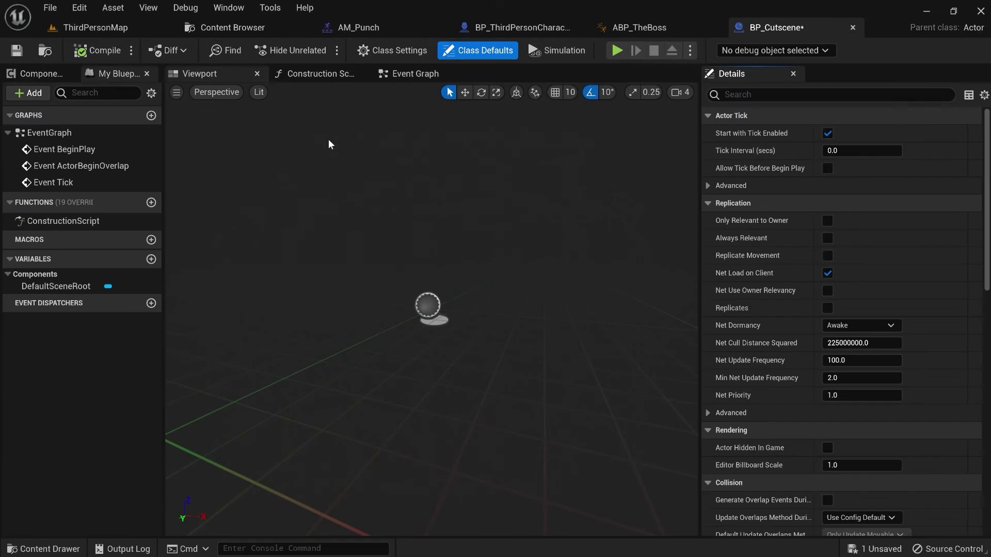
Step: Add a Box Collision component named Animation Box to BP_Cutscene
left_click(27, 94)
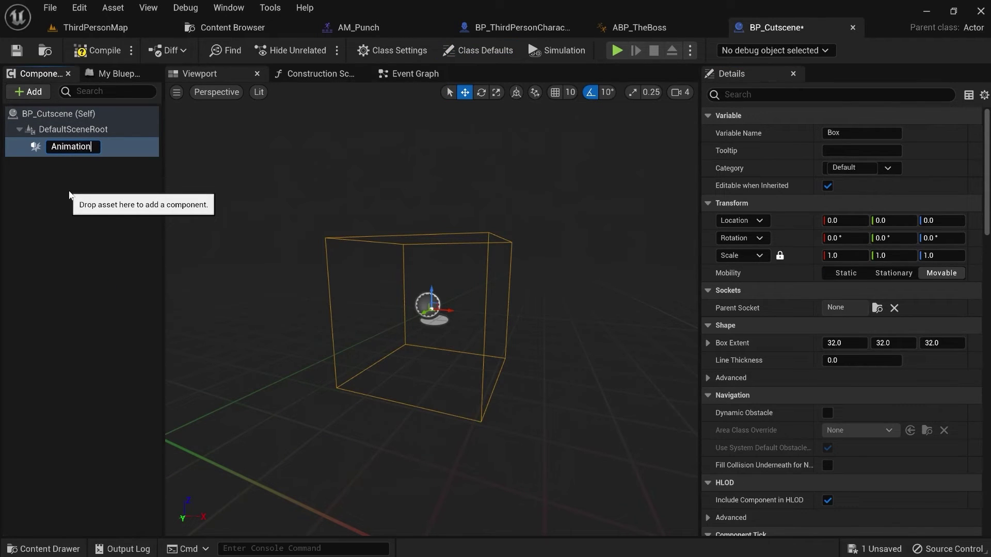
type("ox")
key("Return")
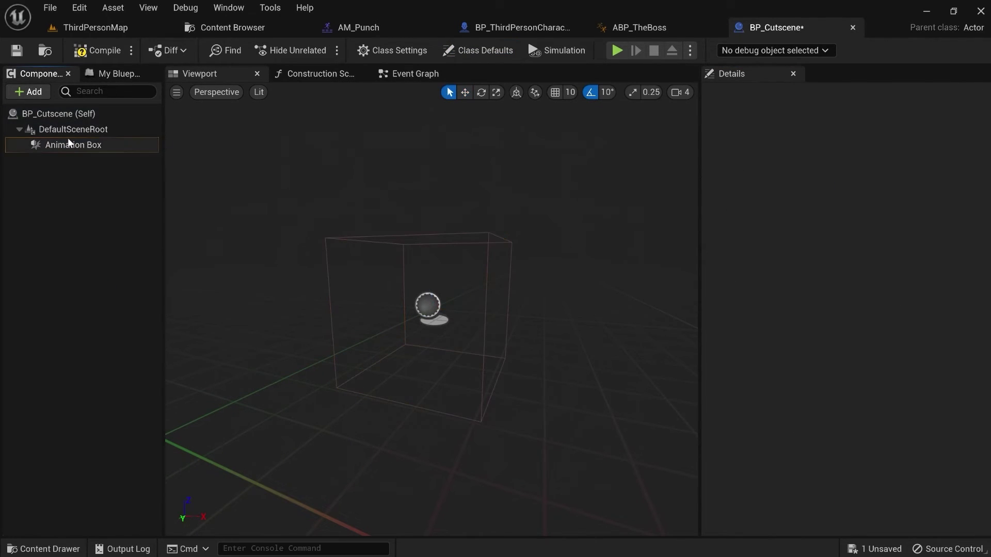
Step: Add an OnComponentBeginOverlap event for Animation Box and delete the disabled default event nodes from the event graph
right_click(67, 138)
mouse_move(216, 165)
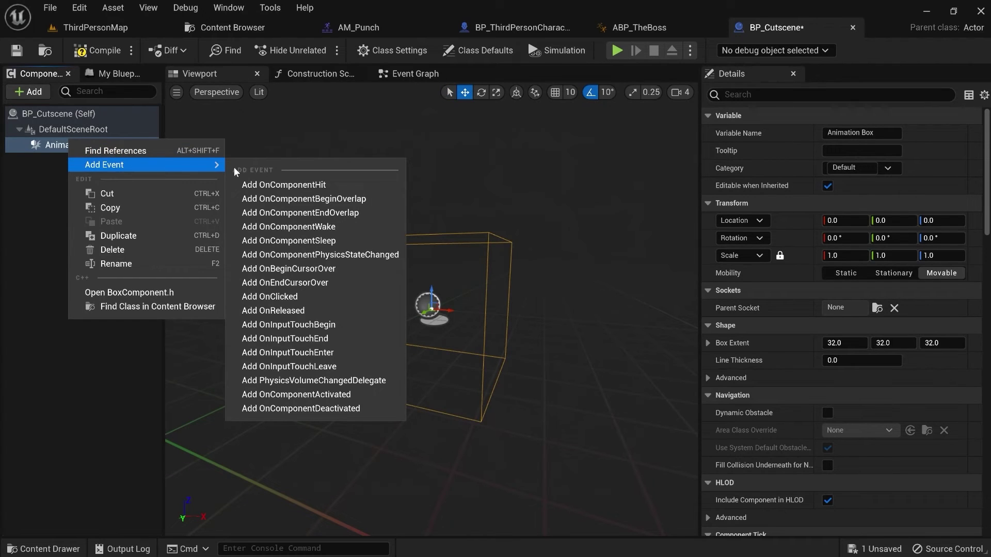
left_click(301, 196)
scroll(392, 191, "down", 5)
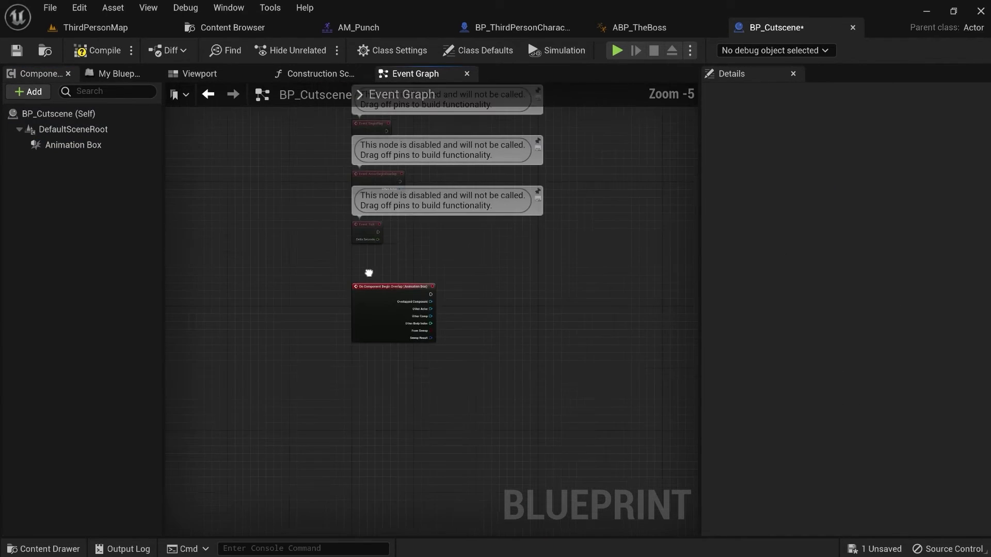
left_click_drag(313, 139, 444, 273)
key("Delete")
scroll(423, 332, "up", 5)
right_click_drag(424, 332, 419, 229)
Step: Add an Actor Has Tag node fed by the overlap event's Other Actor, with the tag set to Player
left_click_drag(428, 240, 459, 261)
left_click_drag(420, 223, 463, 245)
type("has tag")
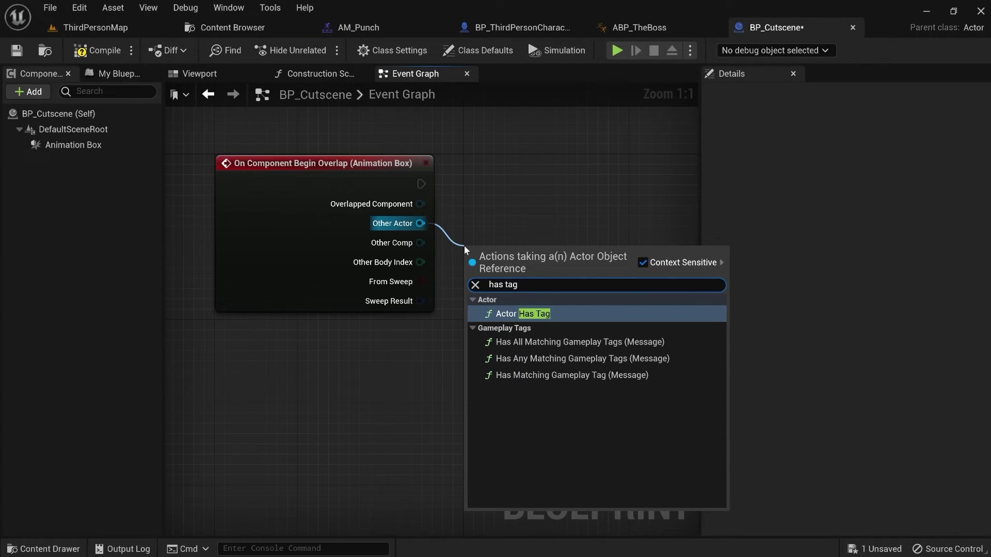
left_click(541, 314)
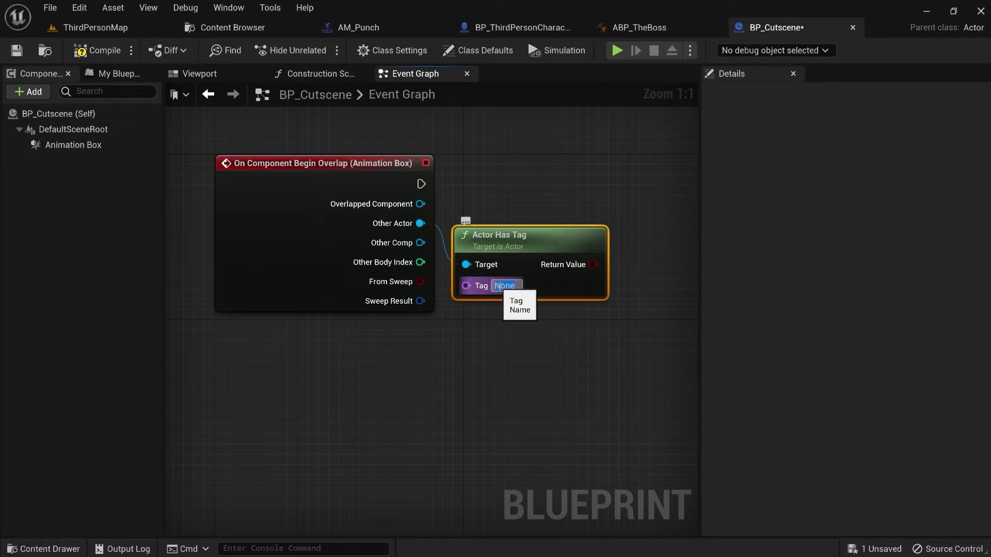
type("Player")
left_click(544, 339)
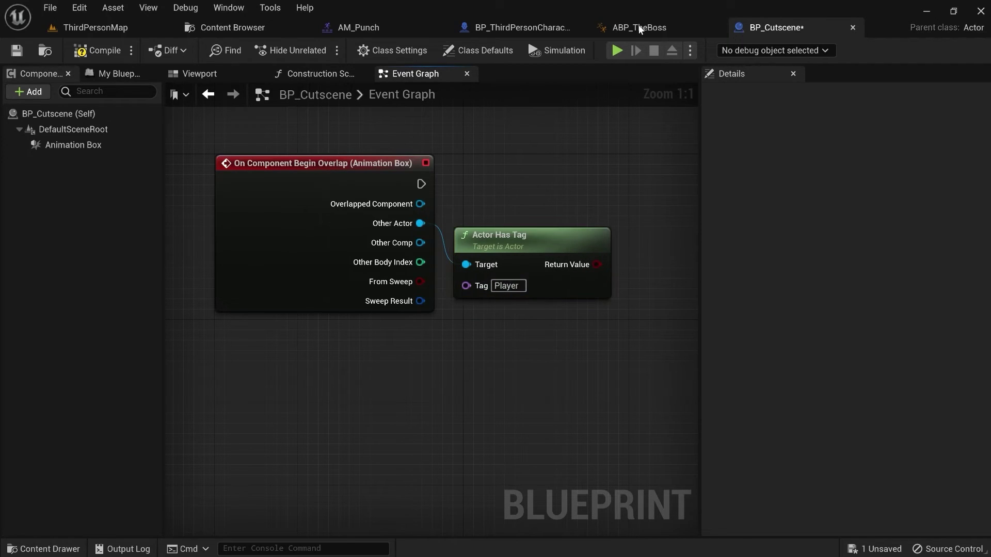
Step: Check the actor tags in the BP_ThirdPersonCharacter class defaults, undo the extra tag element, and return to BP_Cutscene
left_click(500, 27)
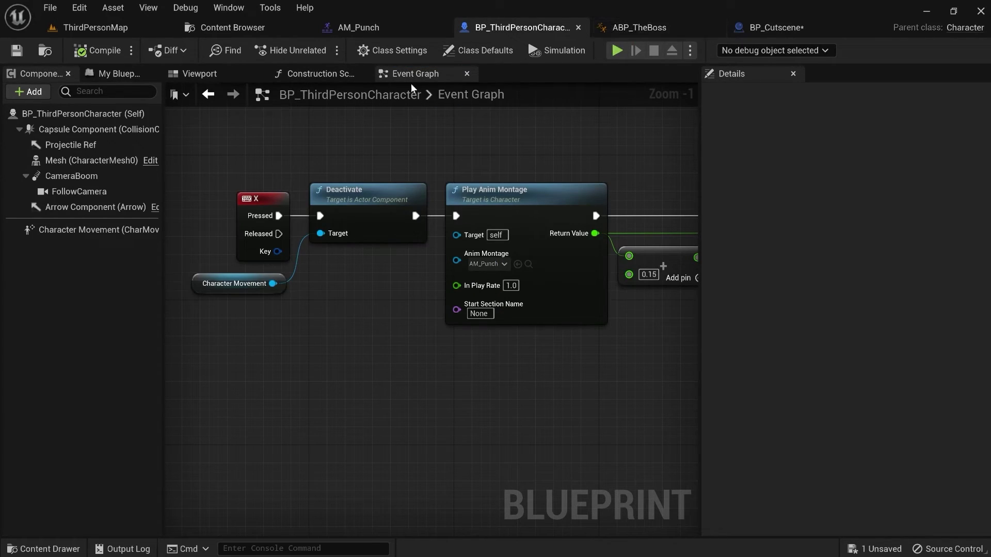
left_click(482, 51)
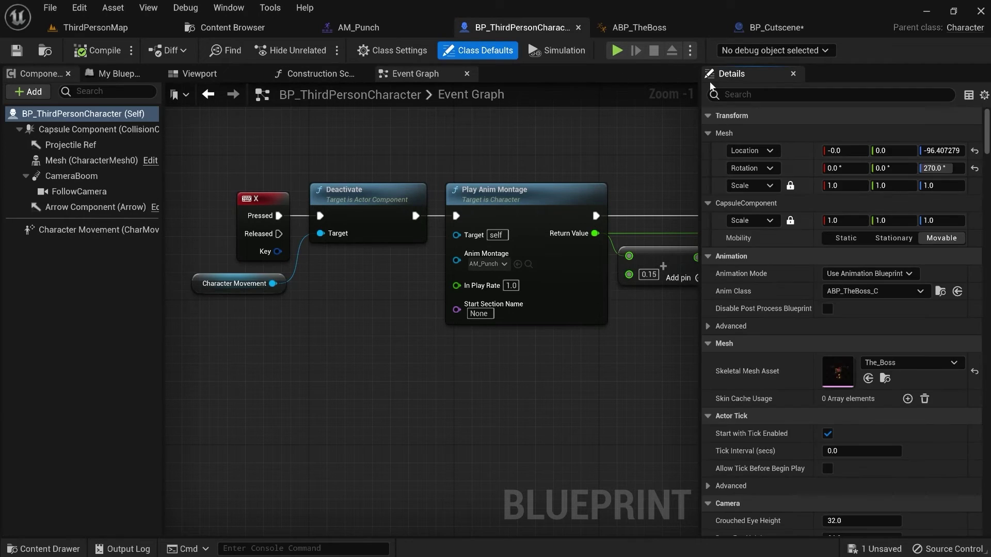
left_click(736, 94)
type("tag")
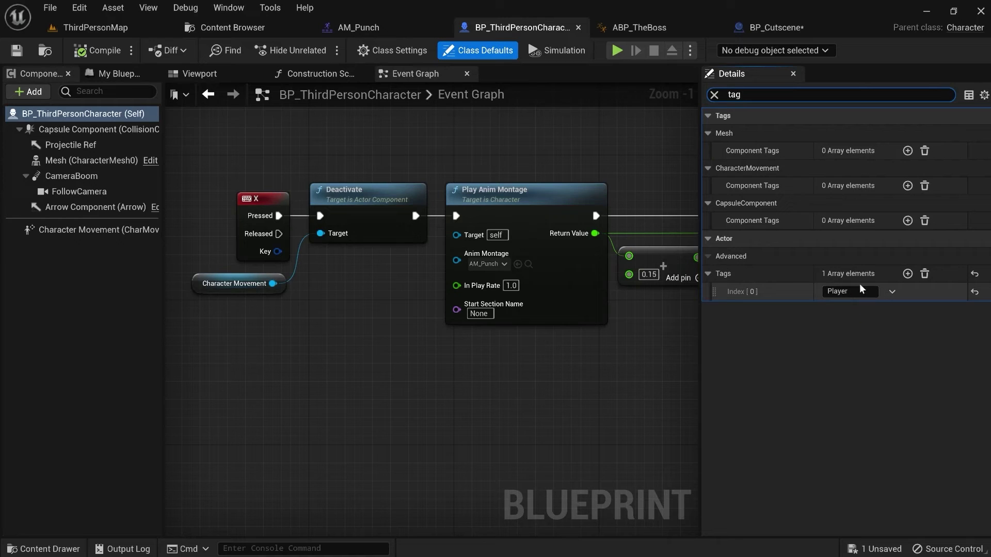
left_click(907, 274)
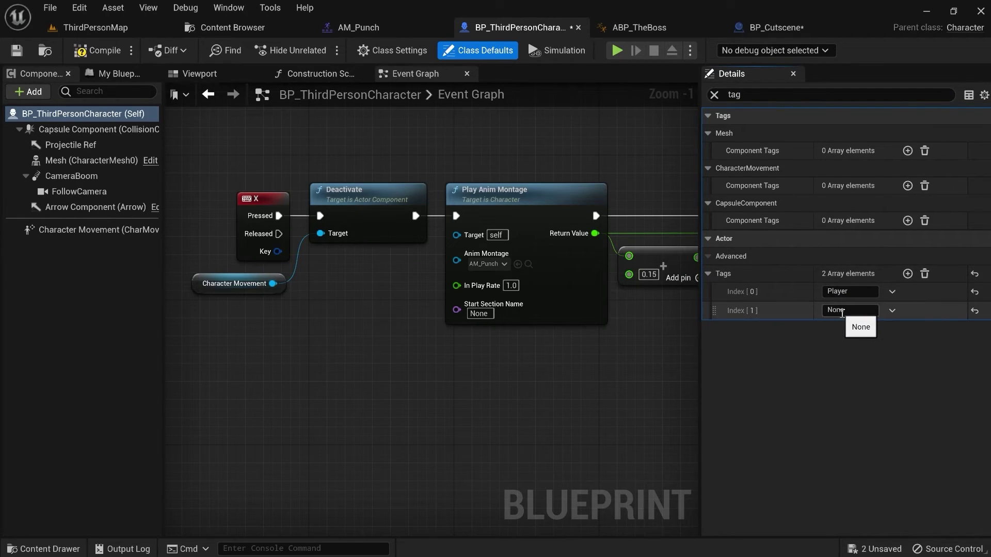
key("ctrl+z")
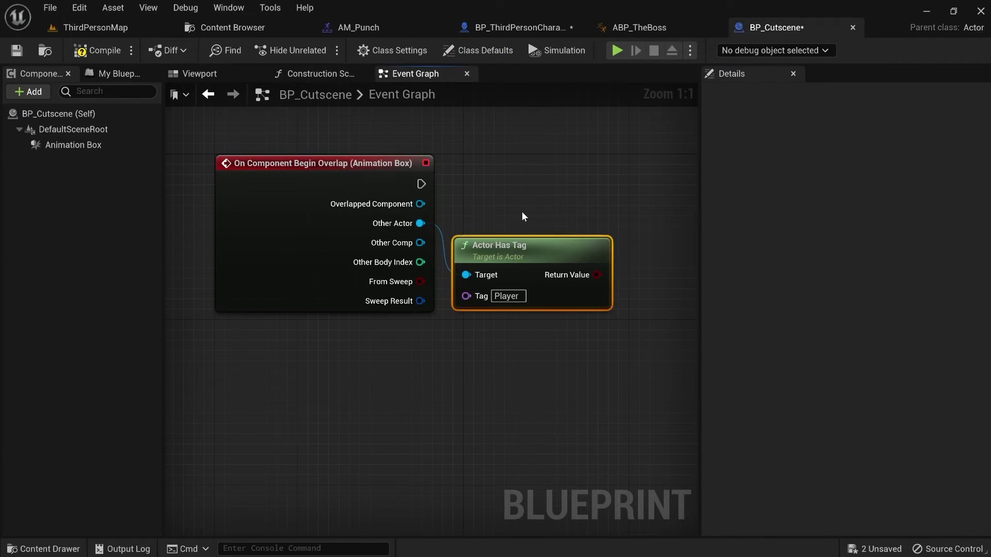
Step: Add a Branch executed by the overlap event, with a straightened execution wire and Actor Has Tag's Return Value as its condition
right_click_drag(521, 212, 431, 213)
left_click(532, 232)
left_click_drag(553, 247, 544, 202)
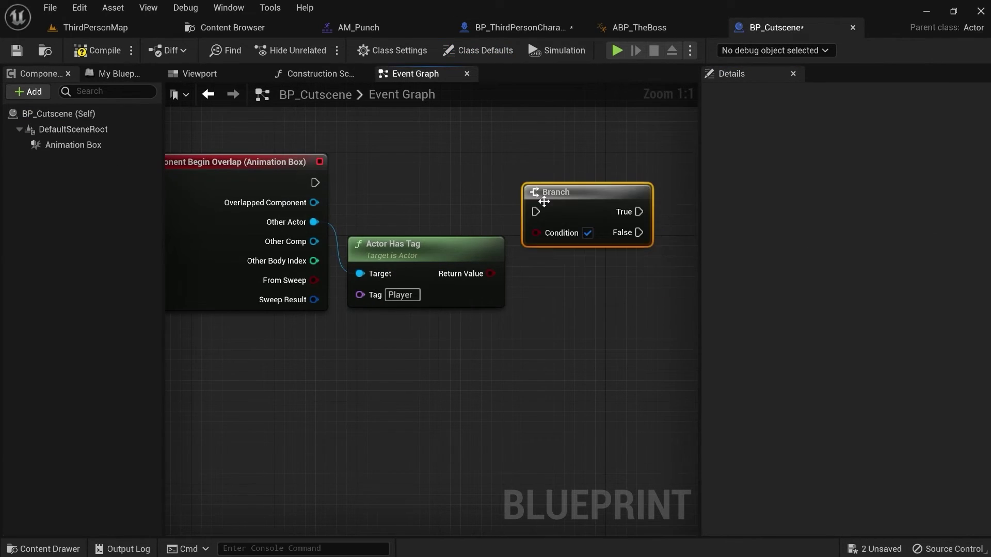
left_click_drag(320, 182, 592, 186)
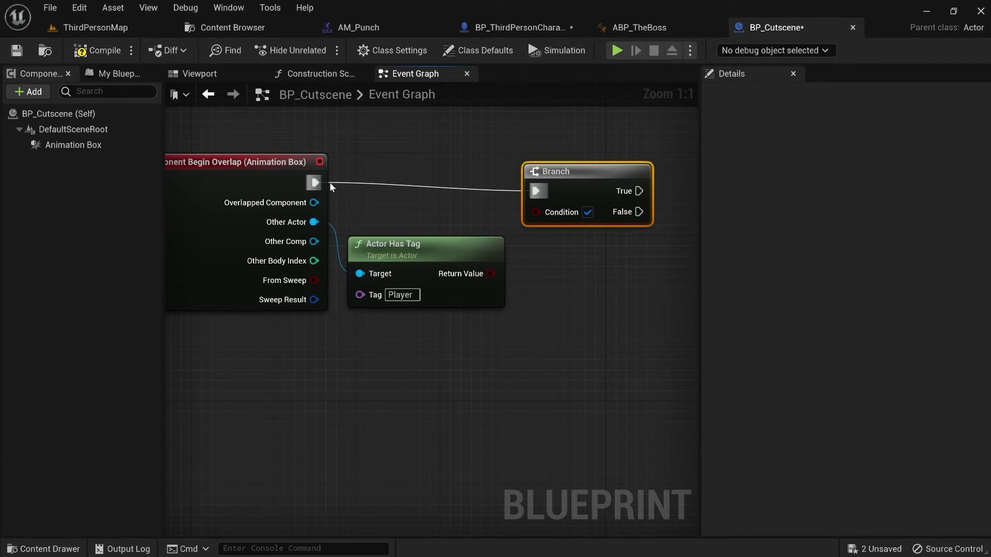
right_click(329, 182)
mouse_move(444, 256)
left_click(521, 254)
left_click_drag(491, 273, 535, 206)
left_click_drag(480, 252, 476, 222)
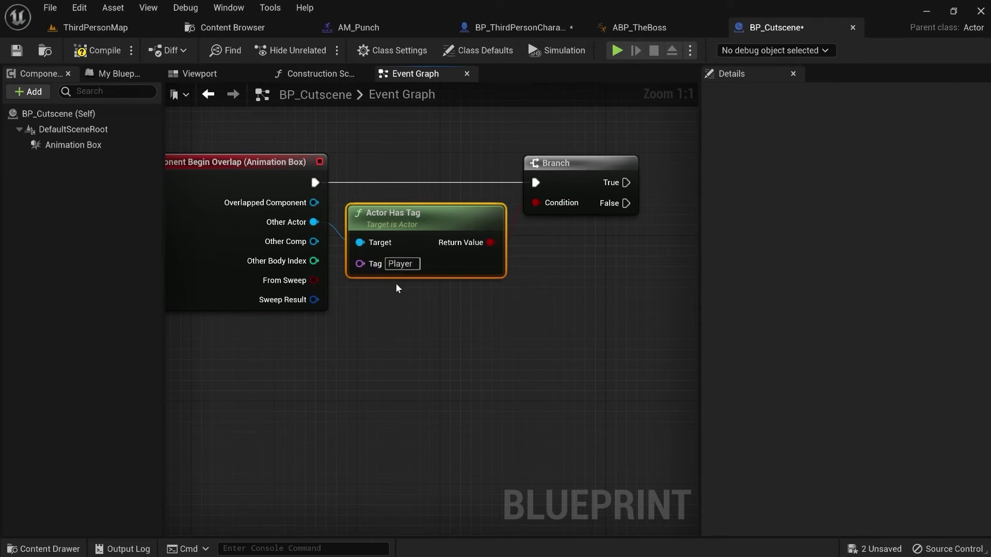
Step: Add a Get Player Character node and place it below the Branch node
right_click_drag(556, 285, 486, 328)
scroll(480, 304, "down", 1)
scroll(558, 299, "down", 1)
scroll(540, 300, "up", 2)
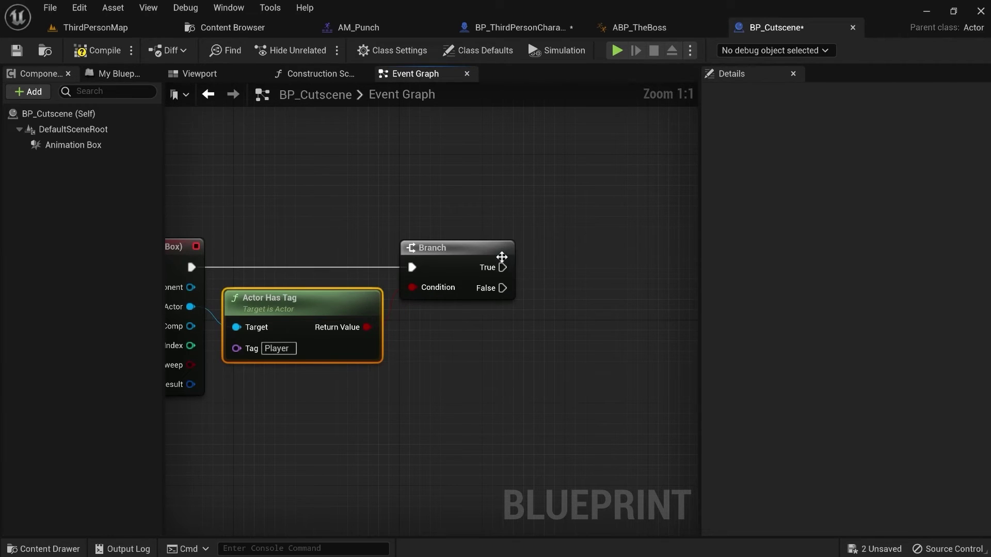
right_click(494, 328)
type("get")
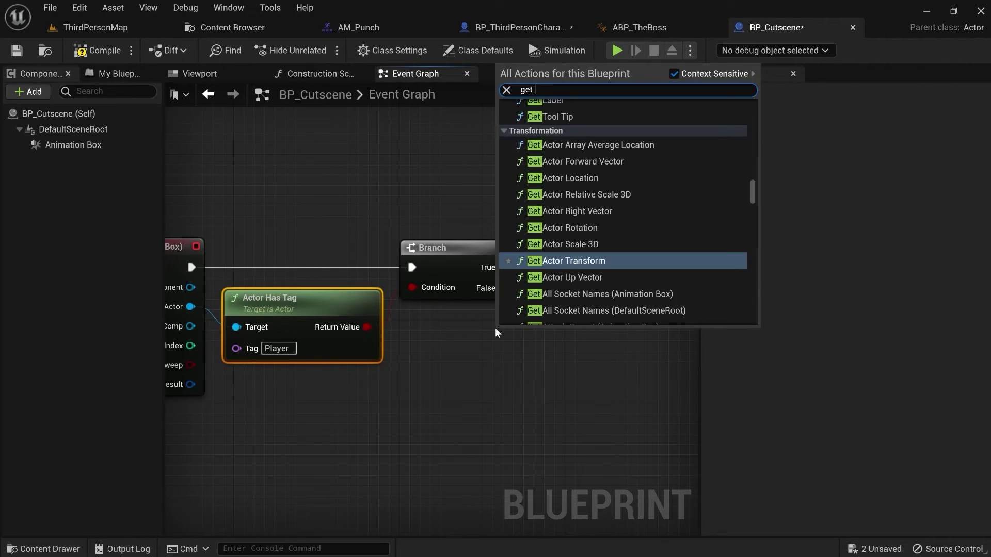
type(" player chatr")
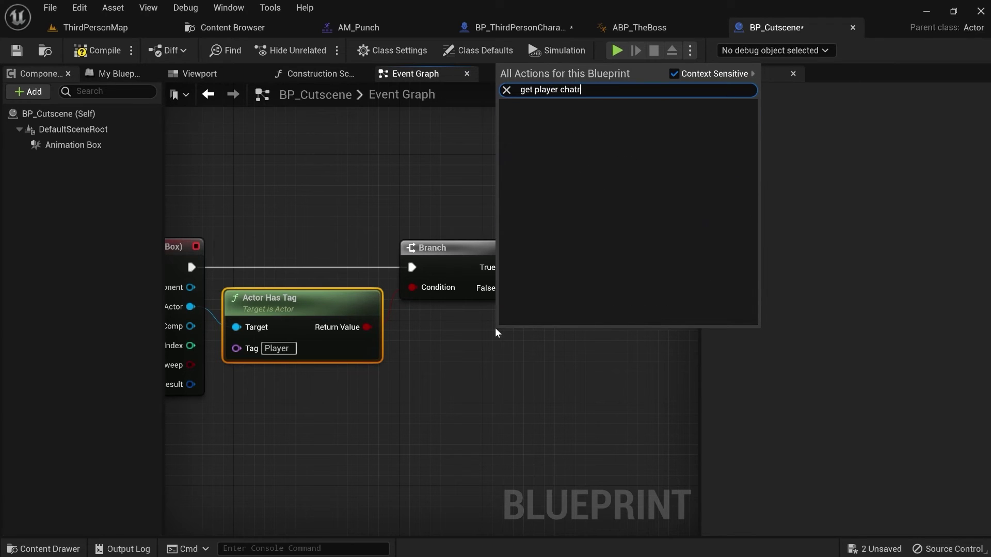
left_click_drag(449, 317, 453, 324)
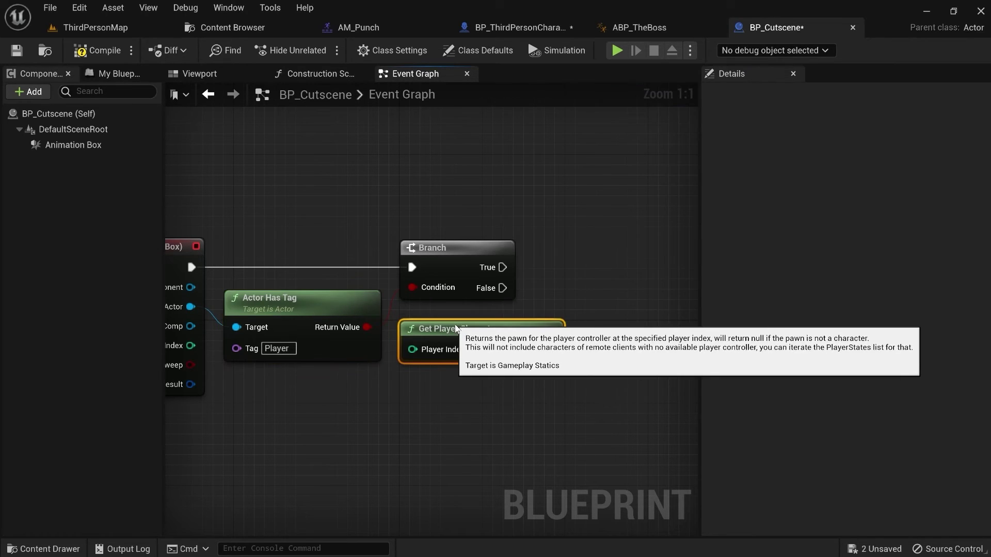
Step: Add a Cast To BP_ThirdPersonCharacter node fed by Get Player Character's Return Value
left_click_drag(558, 358, 579, 323)
type("cast to thi")
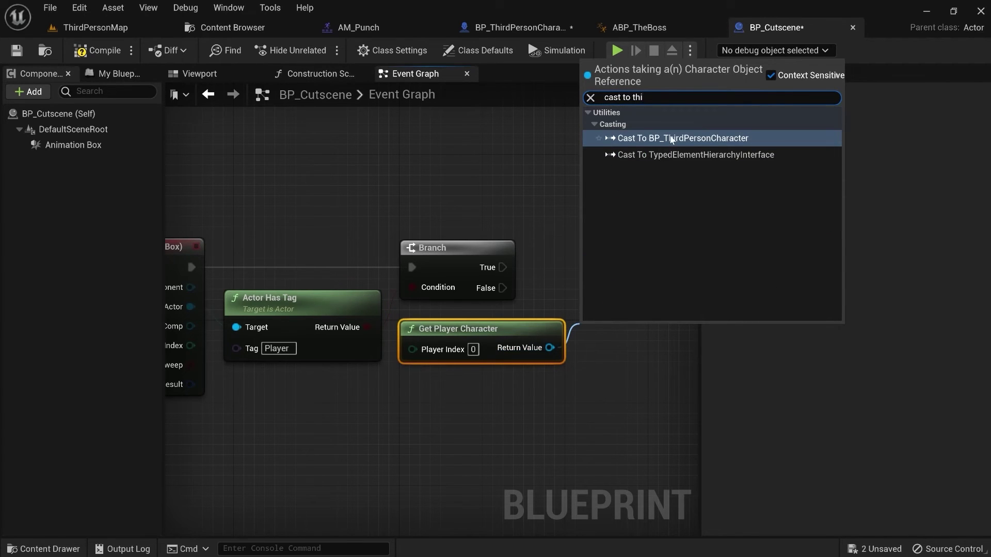
key("Return")
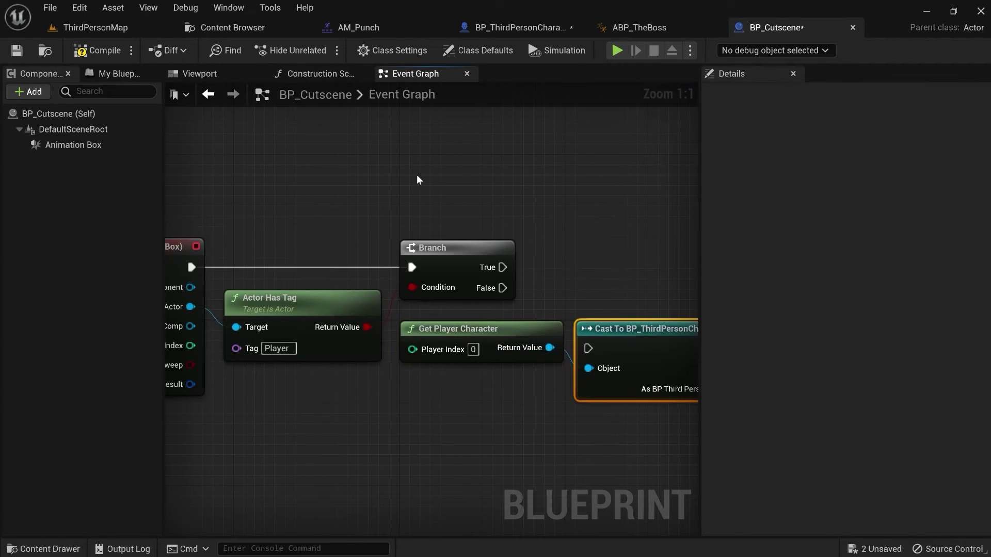
right_click(416, 174)
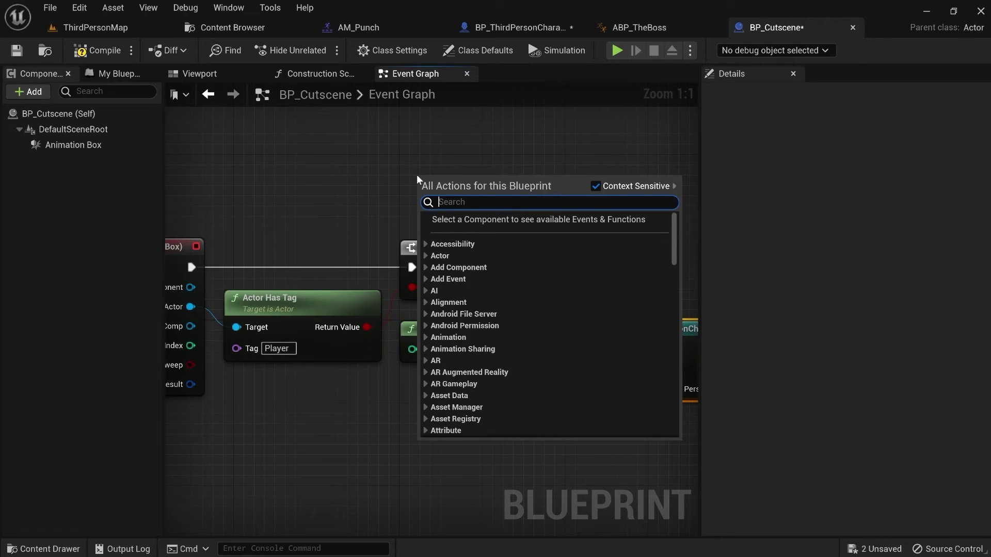
type("get actor")
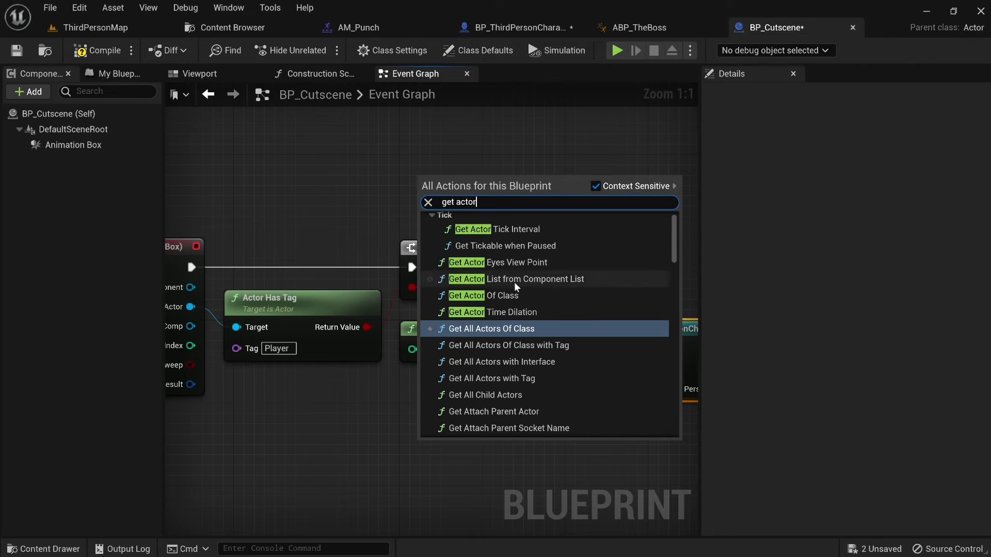
left_click(495, 295)
left_click_drag(492, 210, 491, 165)
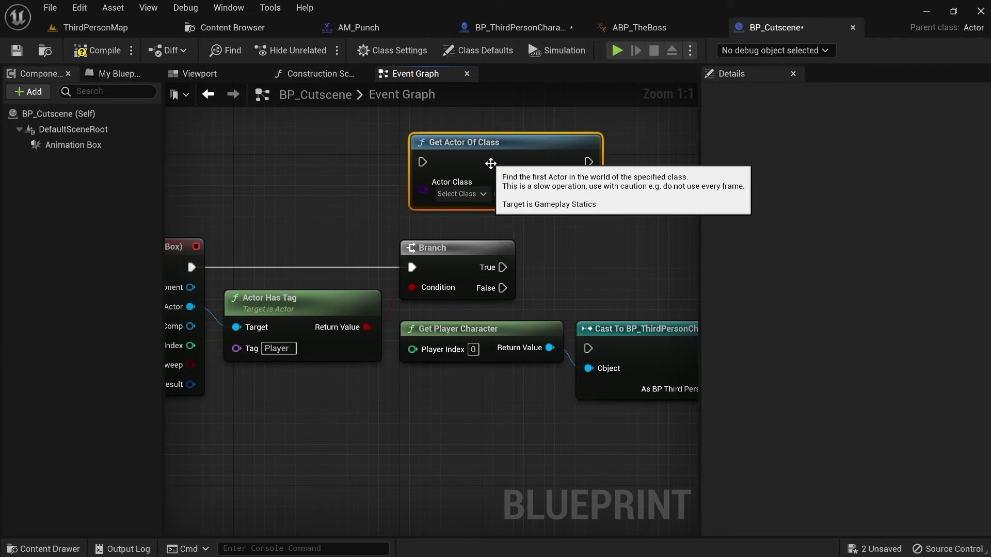
left_click(589, 213)
right_click_drag(593, 213, 538, 227)
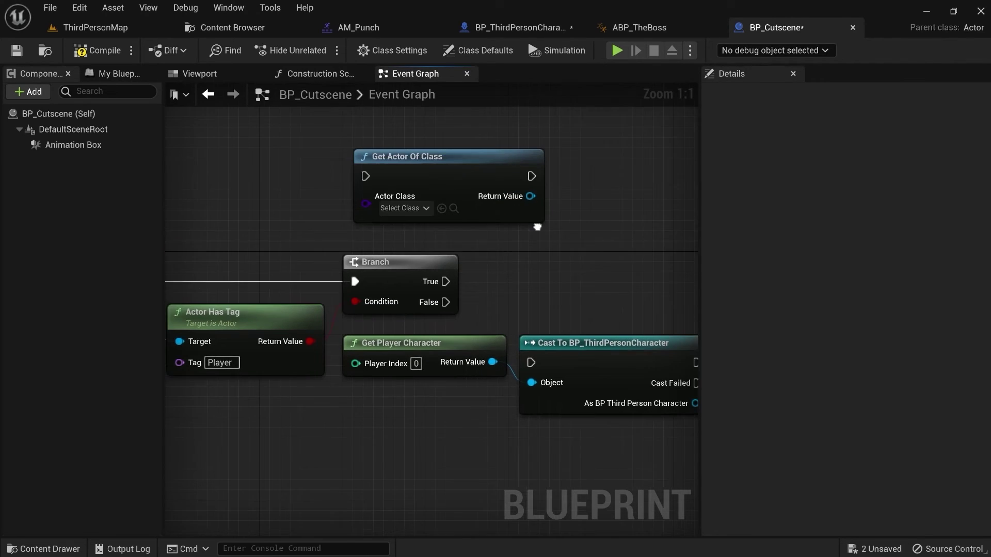
left_click(395, 156)
key("Delete")
Step: Connect the Branch's True output to the Cast To BP_ThirdPersonCharacter node and straighten the connection
left_click_drag(545, 355, 535, 262)
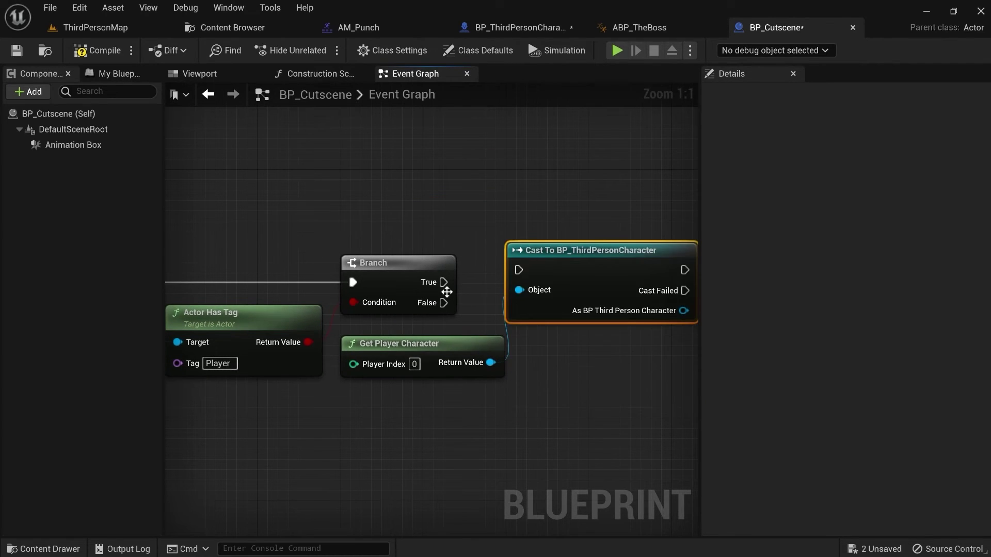
left_click_drag(444, 281, 531, 264)
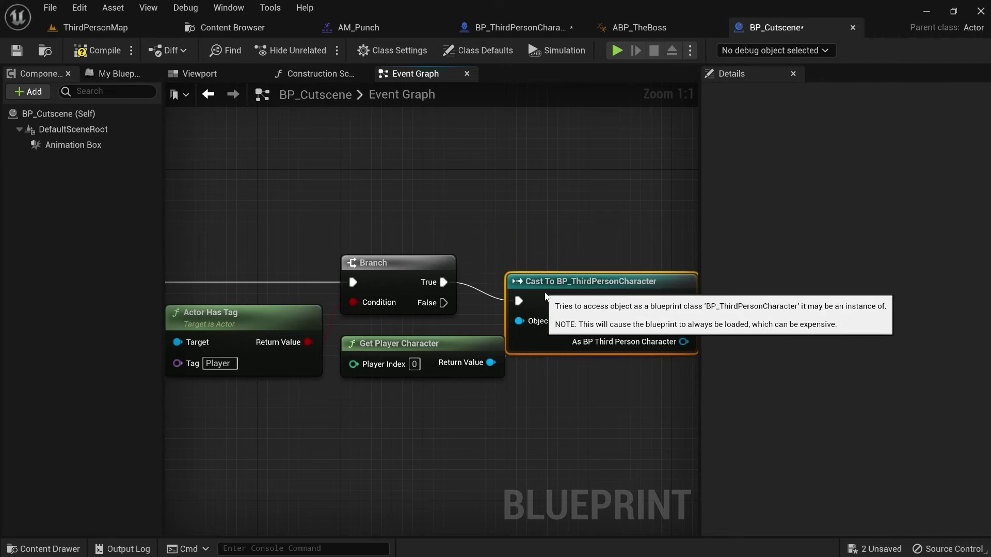
left_click_drag(546, 283, 558, 294)
right_click(442, 282)
mouse_move(539, 348)
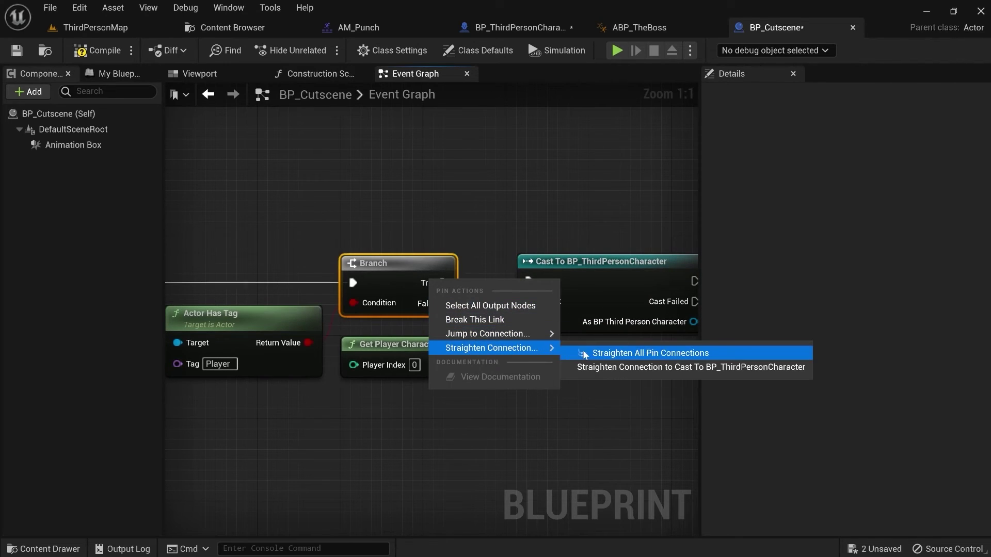
left_click(585, 353)
Step: Add a Play Anim Montage node targeting As BP Third Person Character and align it beside the cast node
left_click(606, 360)
right_click_drag(606, 360, 429, 357)
left_click_drag(518, 320, 563, 357)
type("play an")
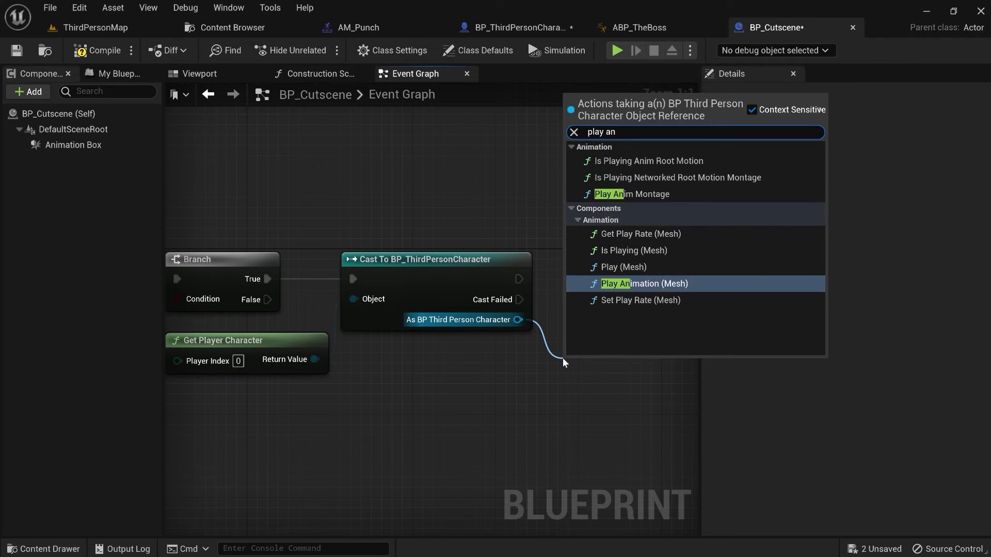
left_click(694, 194)
right_click_drag(602, 253, 506, 249)
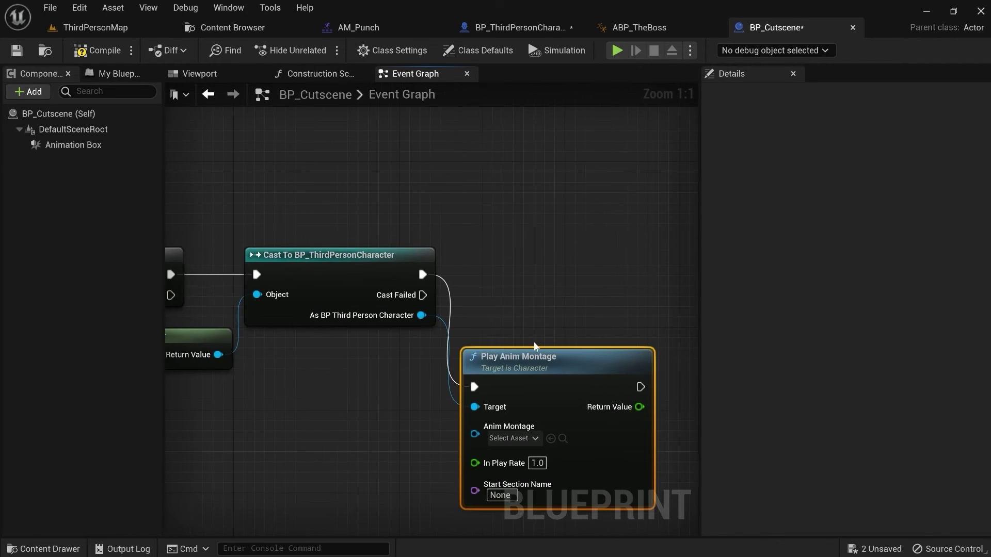
left_click_drag(542, 358, 624, 247)
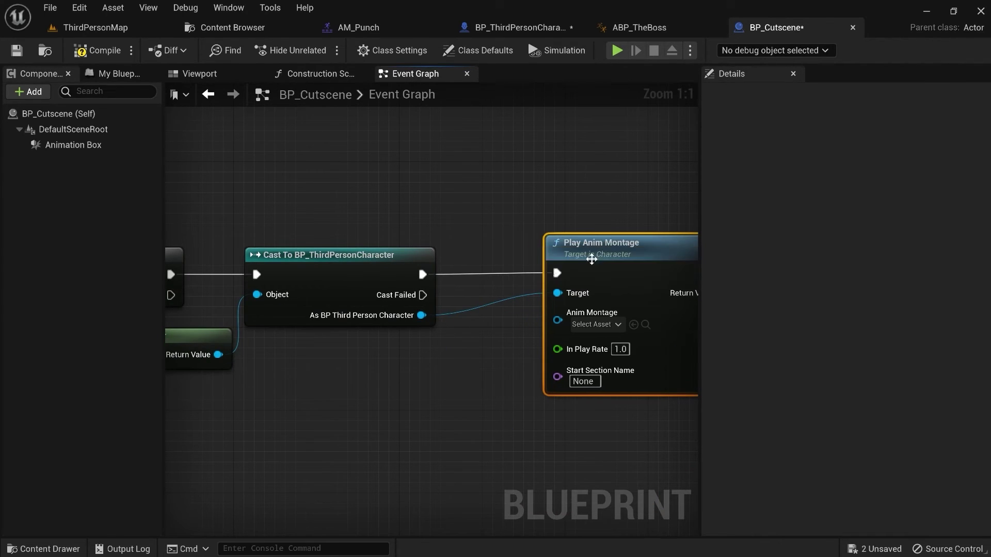
Step: Get Character Movement from the As BP Third Person Character output and make room before the Play Anim Montage node
right_click_drag(451, 312, 363, 285)
left_click_drag(335, 289, 366, 320)
type("g")
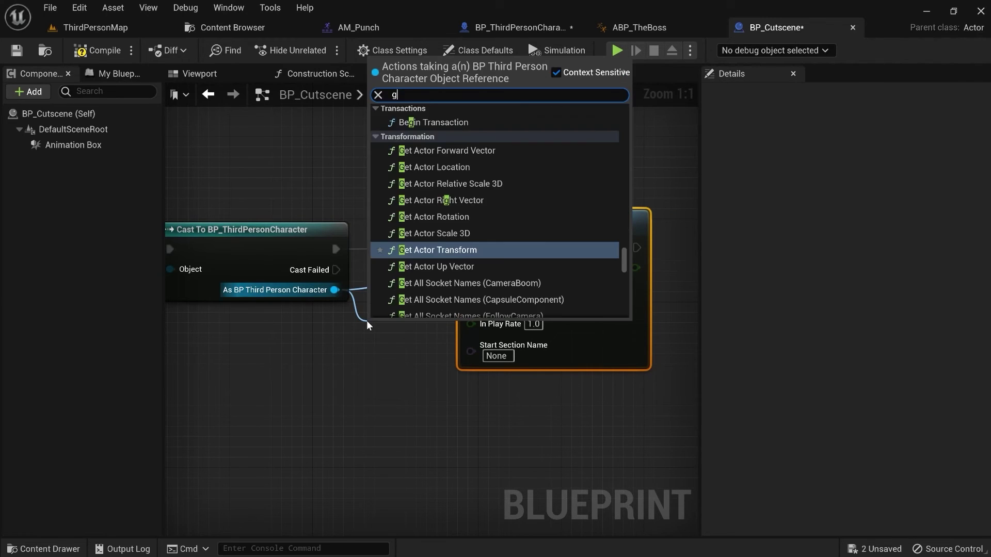
type("et character m")
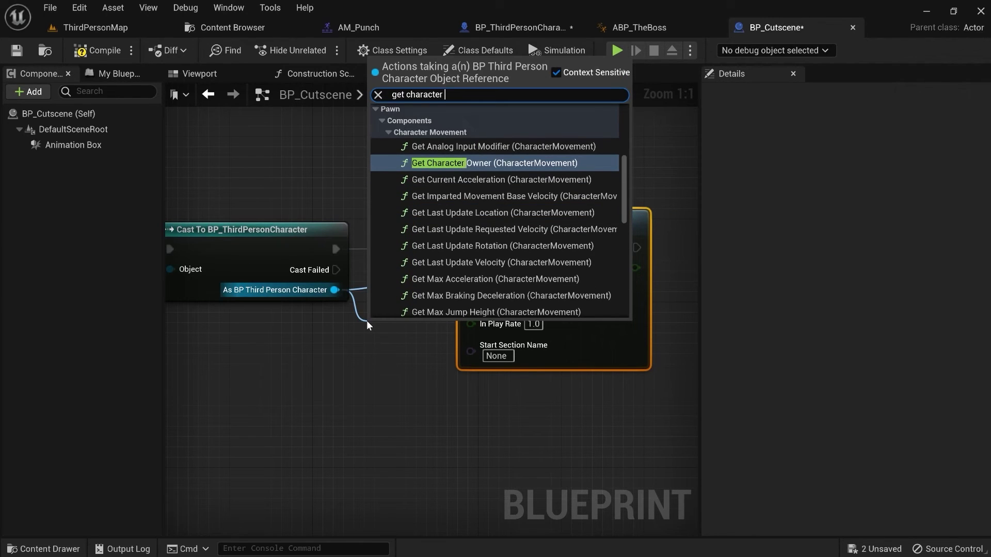
key("Return")
left_click_drag(531, 249, 617, 247)
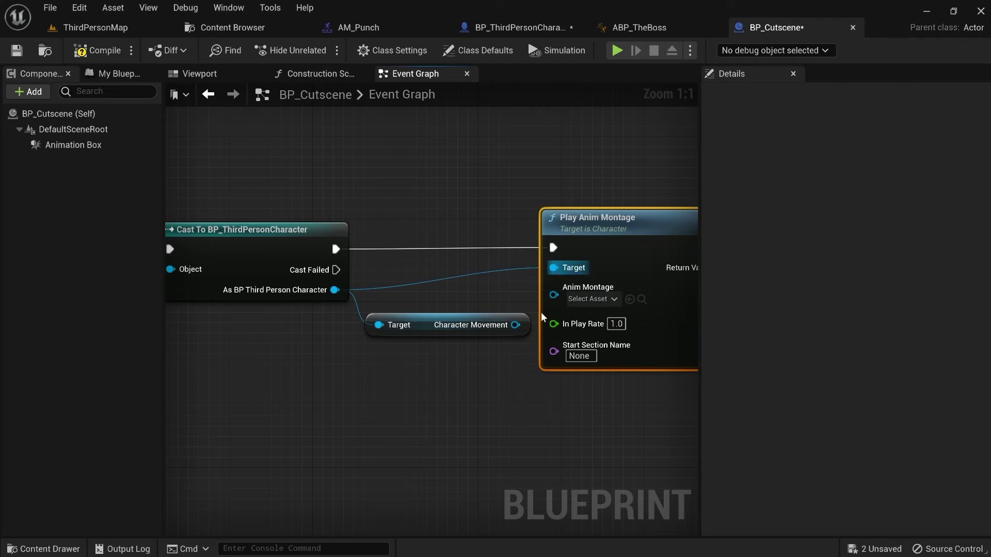
Step: Insert a Deactivate node for Character Movement between the cast and Play Anim Montage, routing the montage's Target wire through a reroute node
left_click_drag(515, 325, 500, 300)
type("deact")
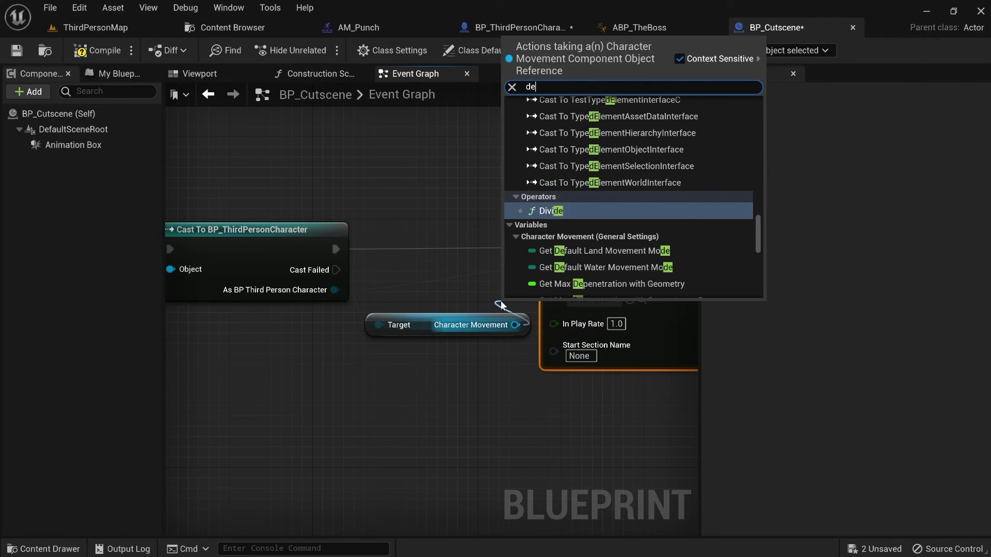
left_click(560, 160)
right_click_drag(470, 184, 309, 201)
left_click_drag(496, 241, 661, 241)
left_click_drag(430, 335, 480, 253)
left_click_drag(174, 268, 402, 268)
left_click_drag(515, 267, 565, 268)
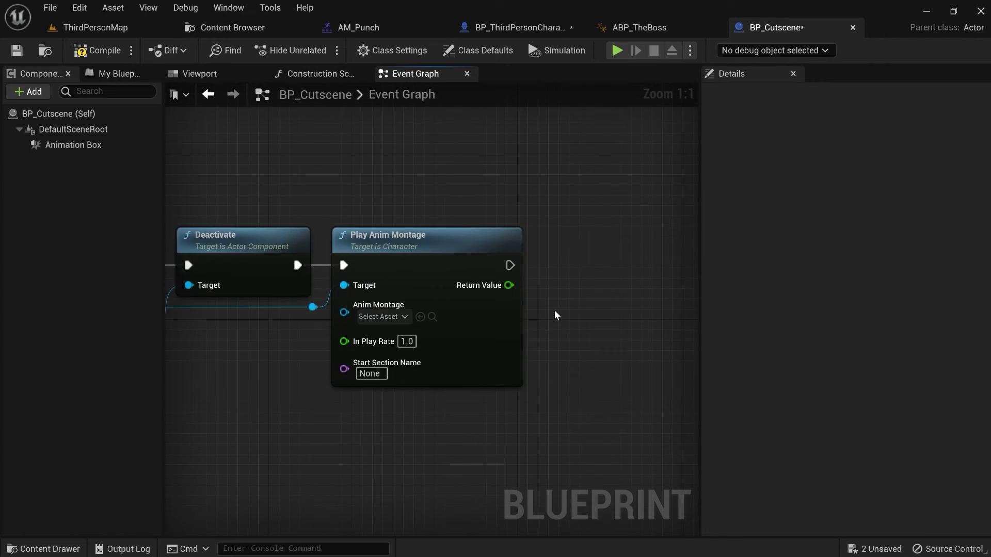
Step: Add a Delay after Play Anim Montage, with the montage's Return Value as its Duration
key("d")
left_click(555, 311)
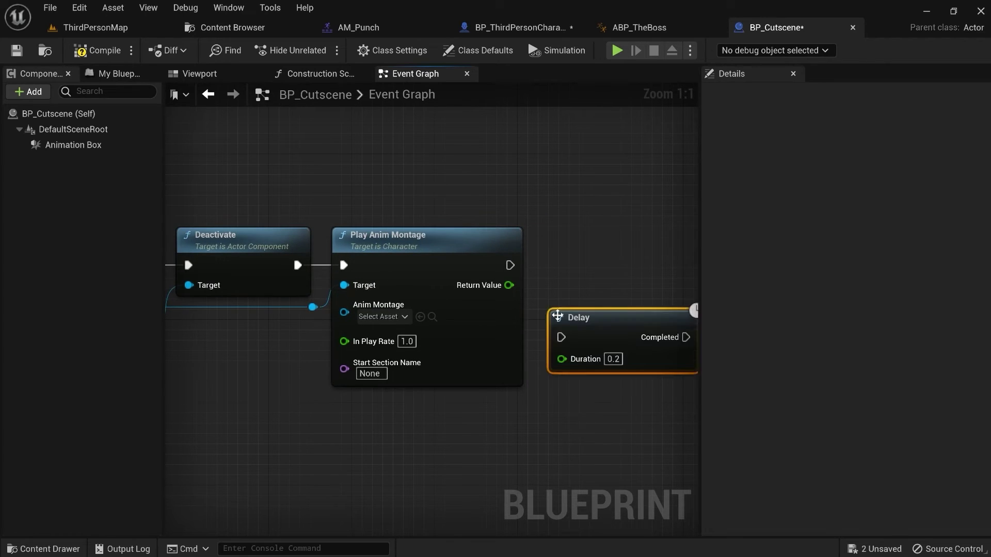
mouse_move(555, 312)
left_mouse_down()
mouse_move(545, 272)
mouse_move(552, 316)
left_mouse_up()
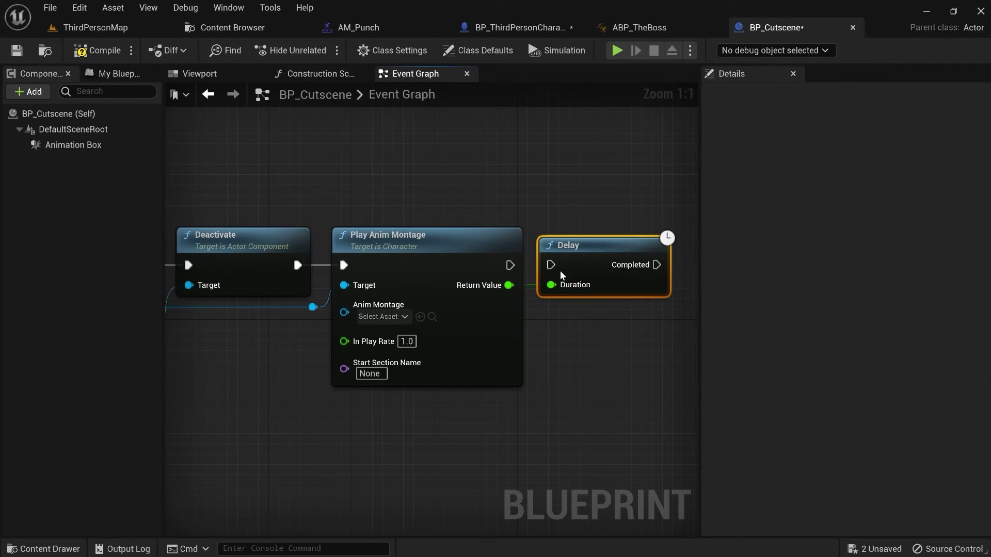
left_click_drag(510, 265, 550, 295)
Step: Add an Activate node targeting Character Movement and place it beside the Delay node
right_click_drag(584, 368, 675, 320)
right_click_drag(560, 380, 519, 385)
right_click_drag(242, 318, 378, 329)
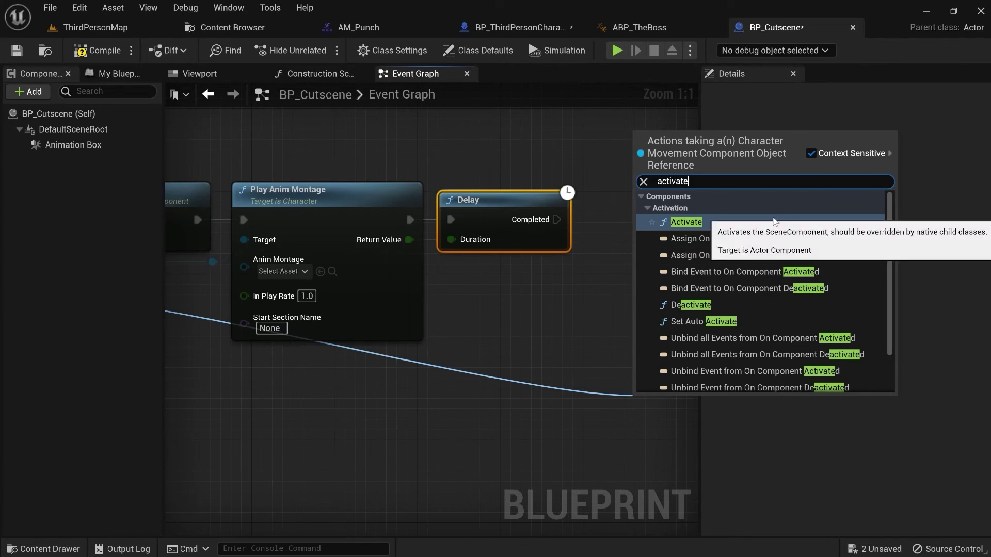
key("Return")
left_click_drag(637, 393, 617, 257)
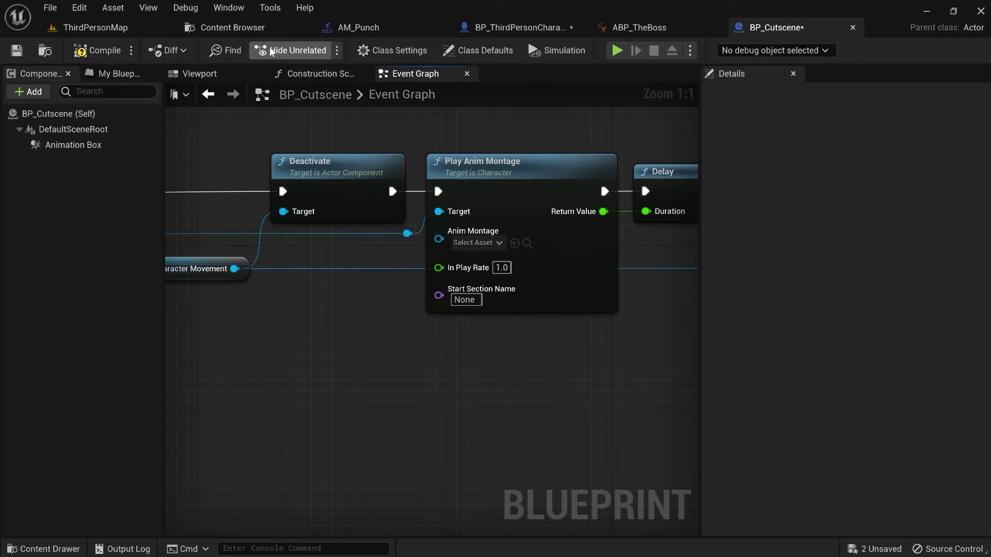
Step: Create an animation montage from Gangnam_Style_Anim in the player's DANCE animations folder and name it AM_Dance
left_click(233, 27)
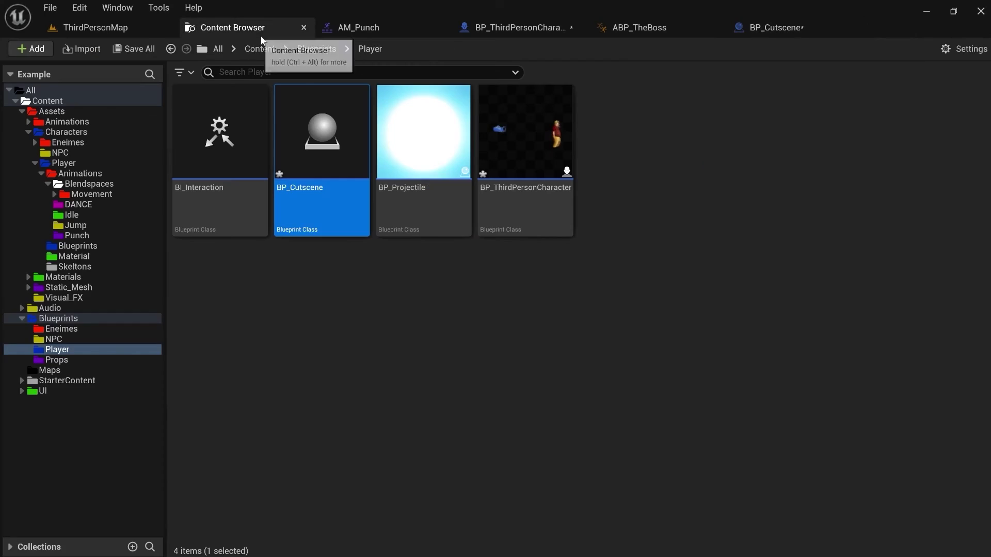
left_click(218, 49)
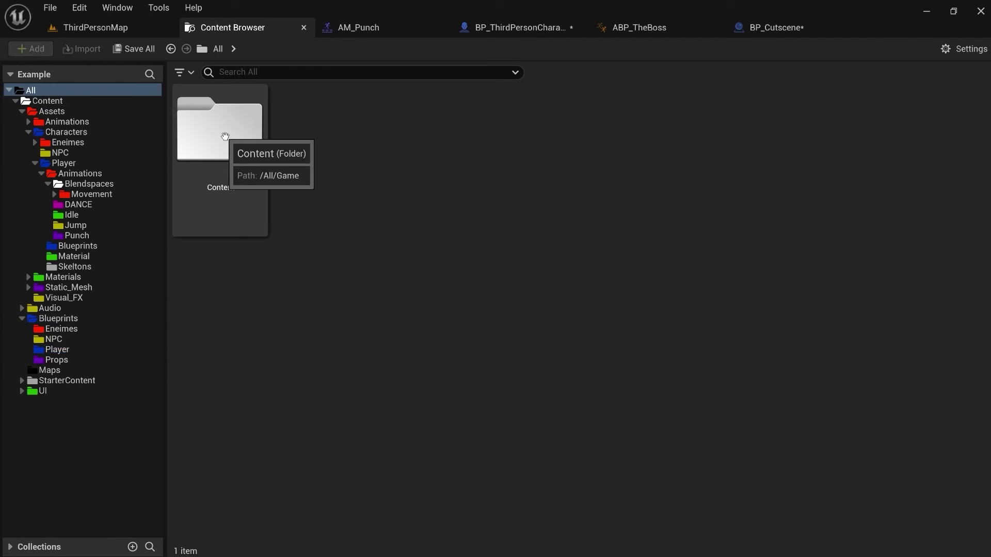
left_click(221, 135)
left_click(118, 204)
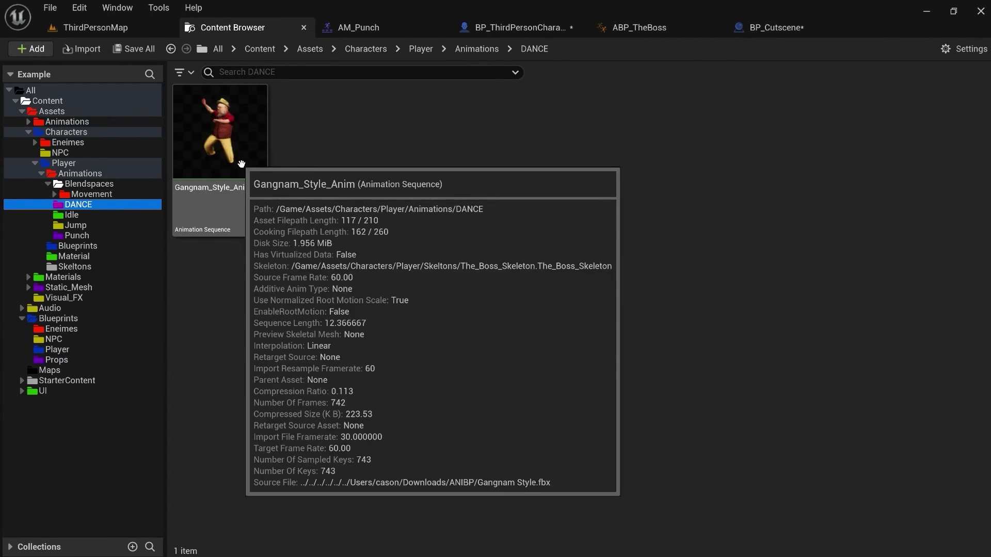
right_click(242, 114)
mouse_move(326, 166)
mouse_move(323, 141)
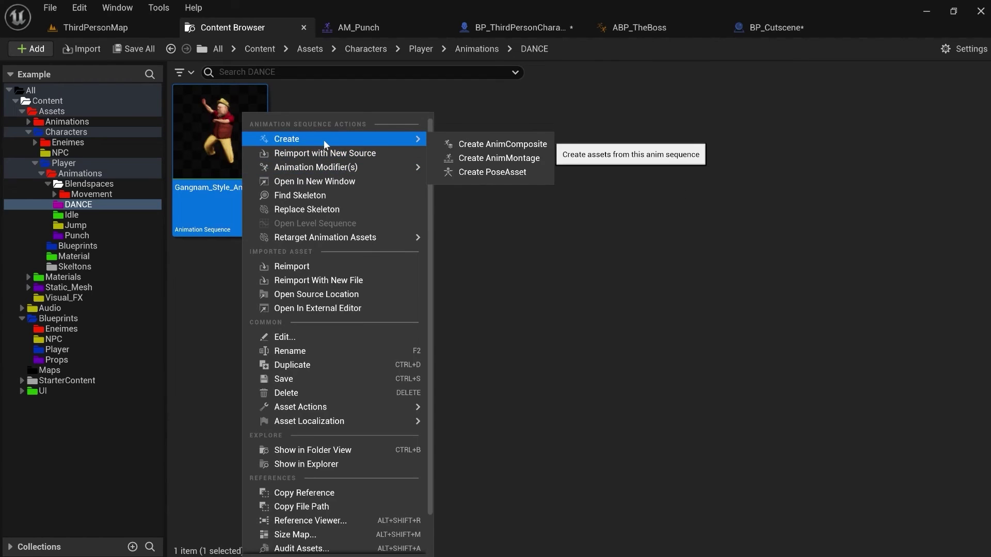
left_click(503, 157)
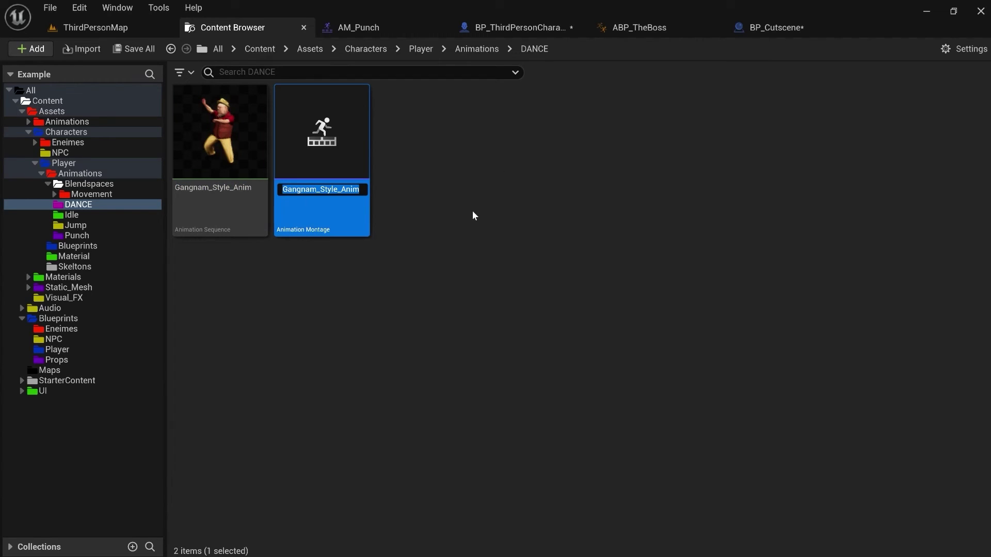
type("AM_Dance")
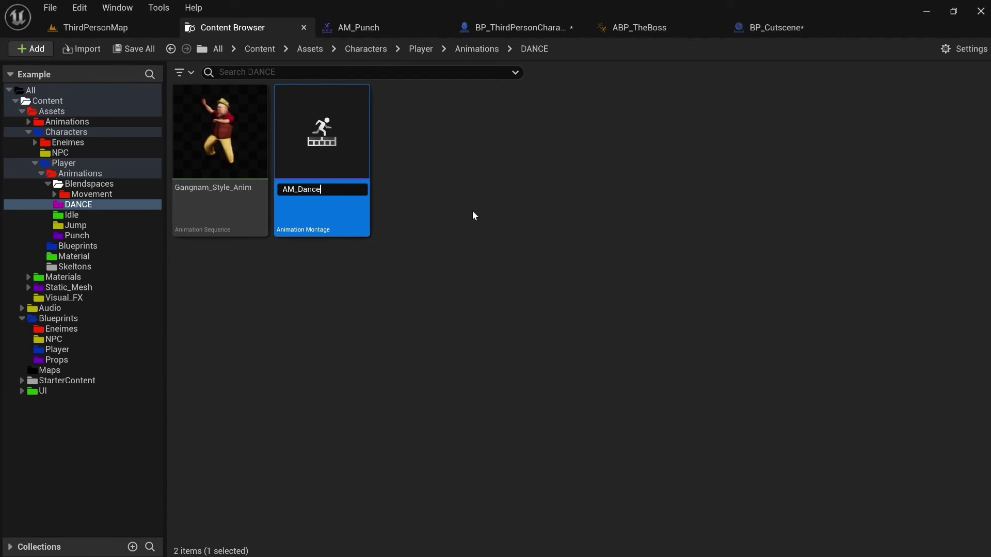
key("Return")
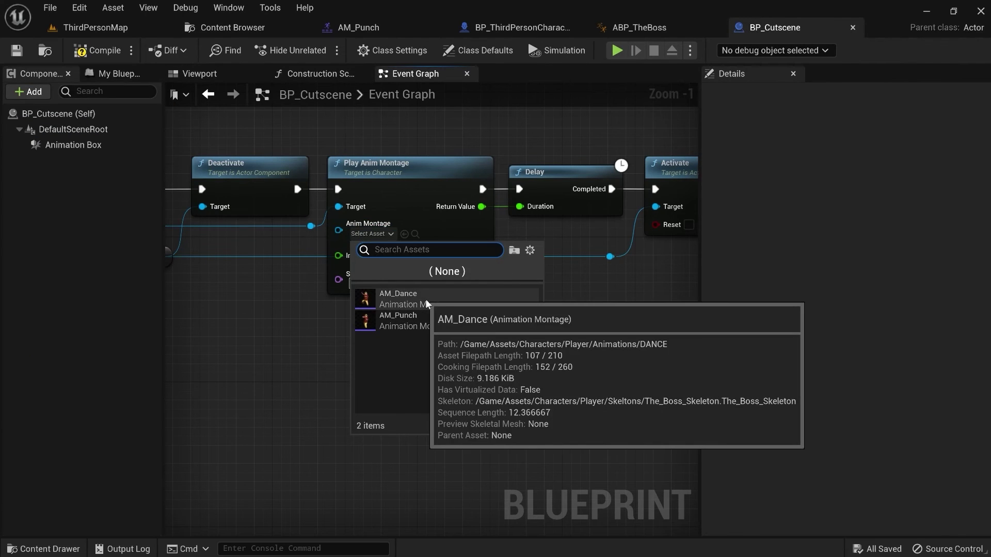
Step: Set the Anim Montage input of the Play Anim Montage node in BP_Cutscene to AM_Dance
left_click(466, 298)
scroll(472, 326, "down", 1)
right_click_drag(378, 316, 510, 311)
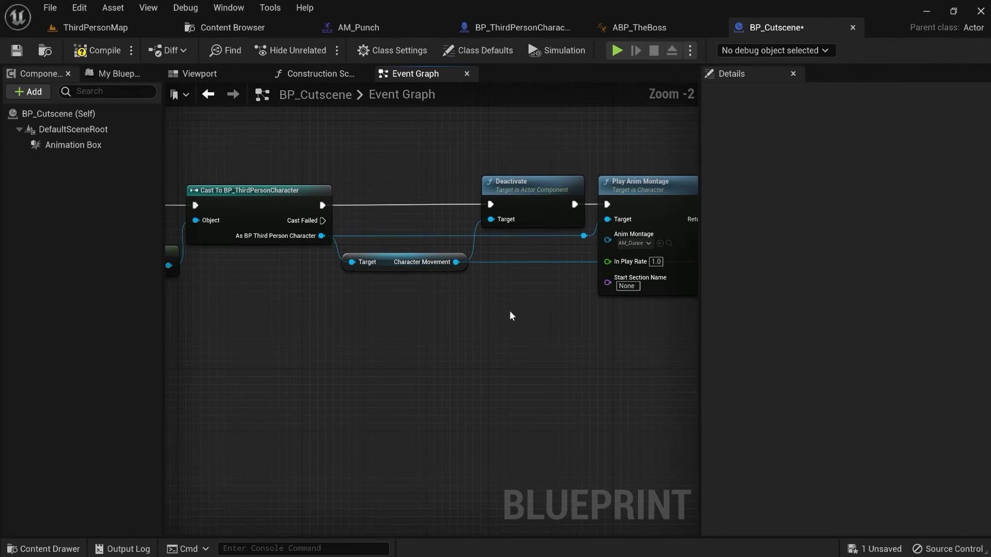
right_click_drag(415, 311, 511, 311)
right_click_drag(371, 304, 508, 303)
right_click_drag(692, 388, 302, 403)
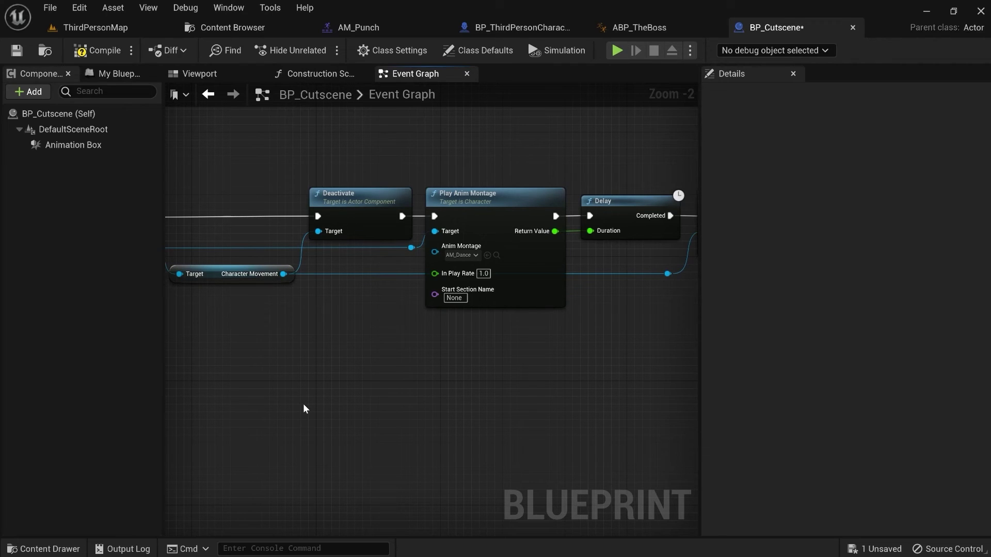
Step: Promote the Play Anim Montage node's Anim Montage input to a variable and place its getter below the Deactivate node
right_click(438, 249)
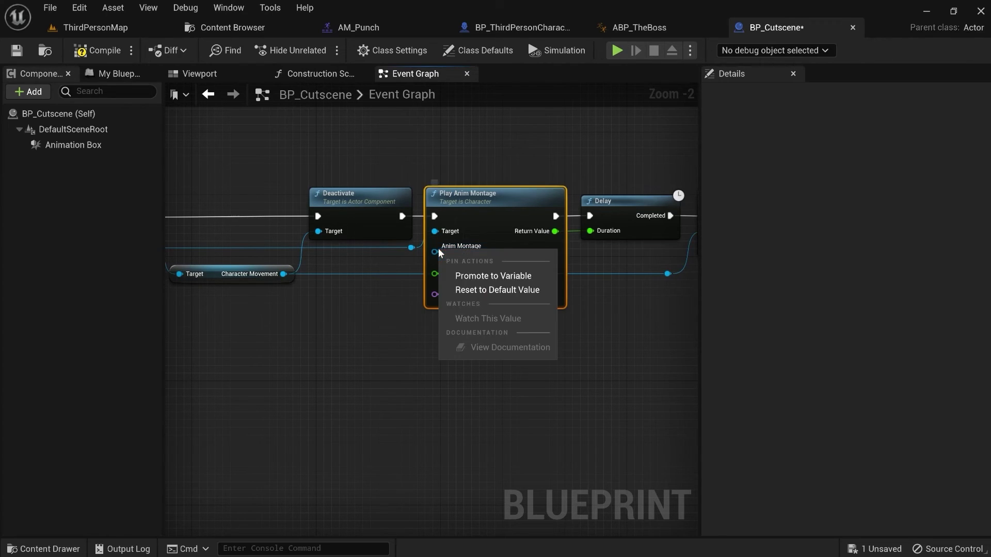
left_click(506, 279)
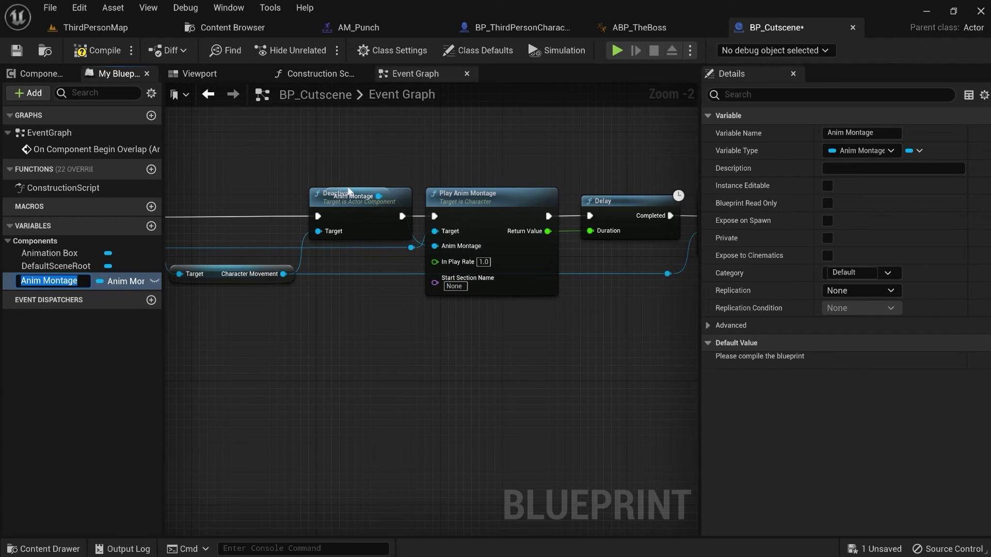
left_click_drag(370, 228, 370, 251)
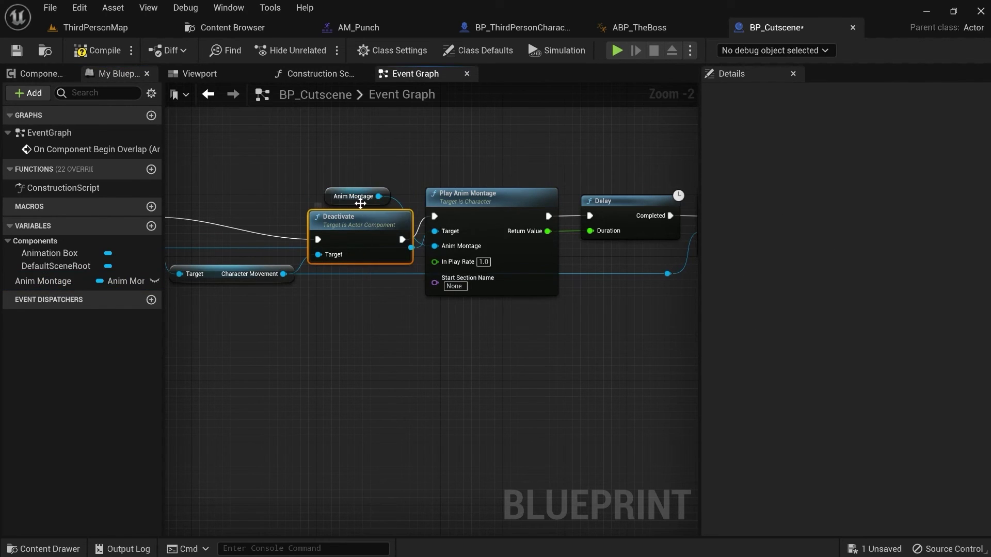
left_click_drag(358, 202, 370, 316)
left_click_drag(373, 221, 372, 198)
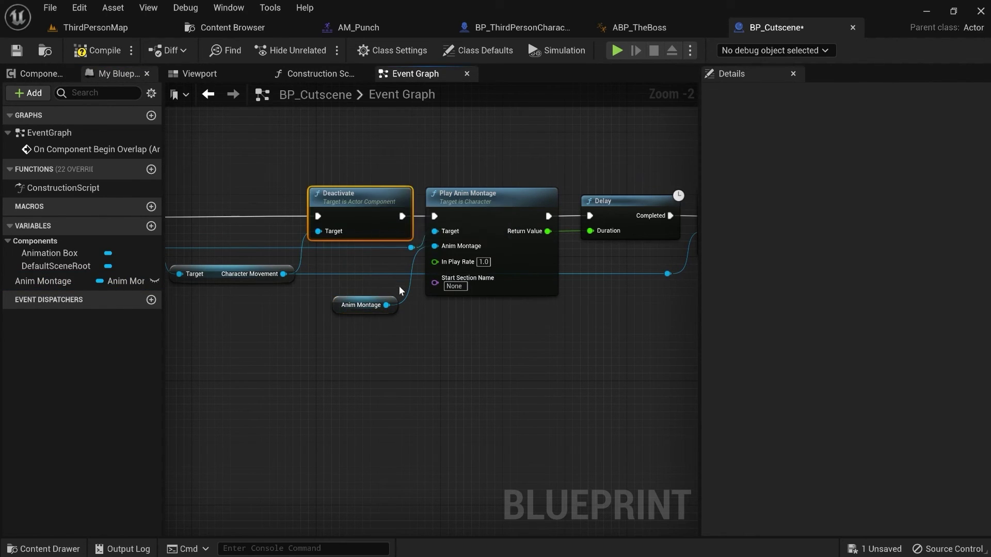
Step: Make the Anim Montage variable Instance Editable and Expose on Spawn, and save the blueprint
left_click(392, 299)
left_click(827, 185)
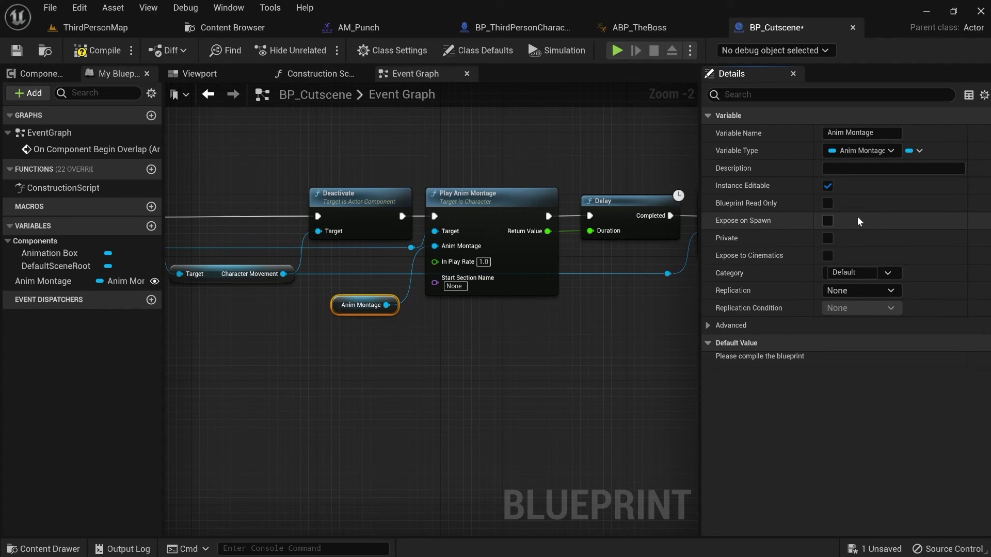
left_click(830, 220)
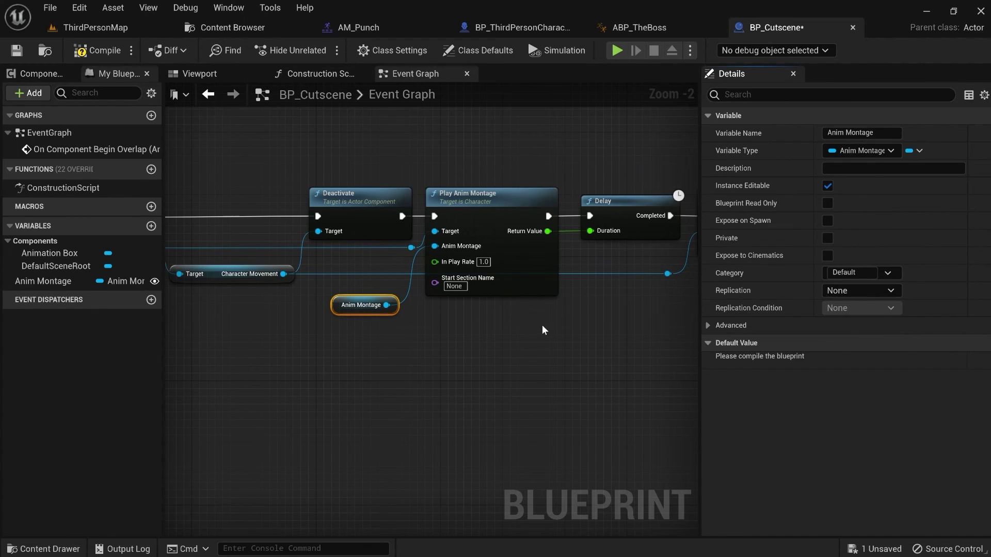
left_click(828, 204)
left_click(17, 50)
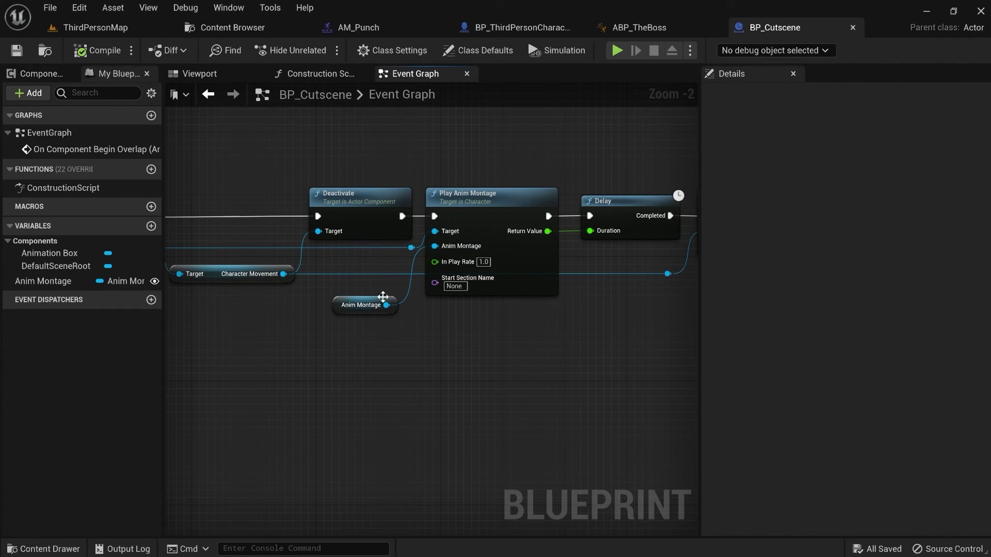
Step: Move the Anim Montage getter closer to Play Anim Montage, check the variable's default value, and save BP_Cutscene
left_click_drag(383, 297, 397, 286)
left_click(525, 345)
right_click_drag(526, 345, 473, 308)
left_click(335, 267)
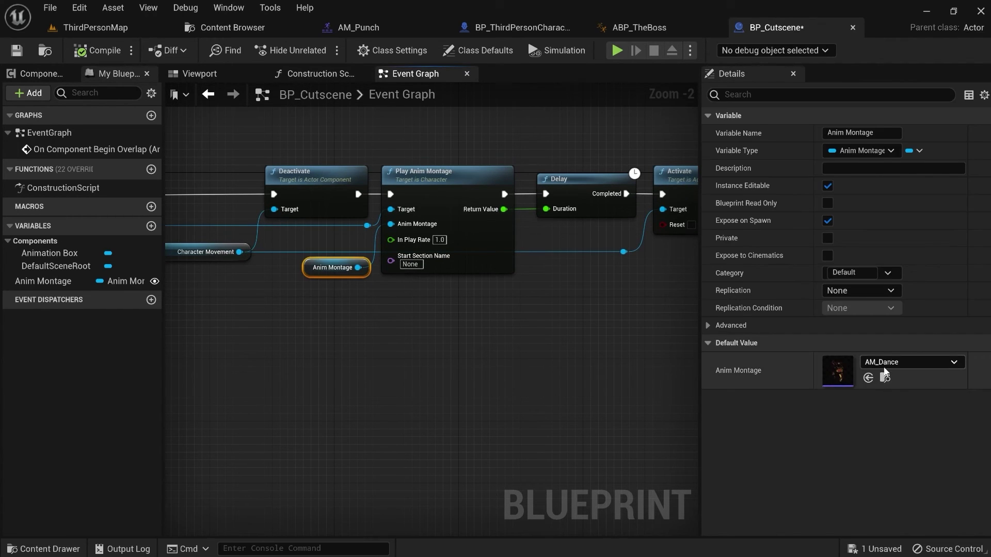
left_click(570, 381)
key("ctrl+s")
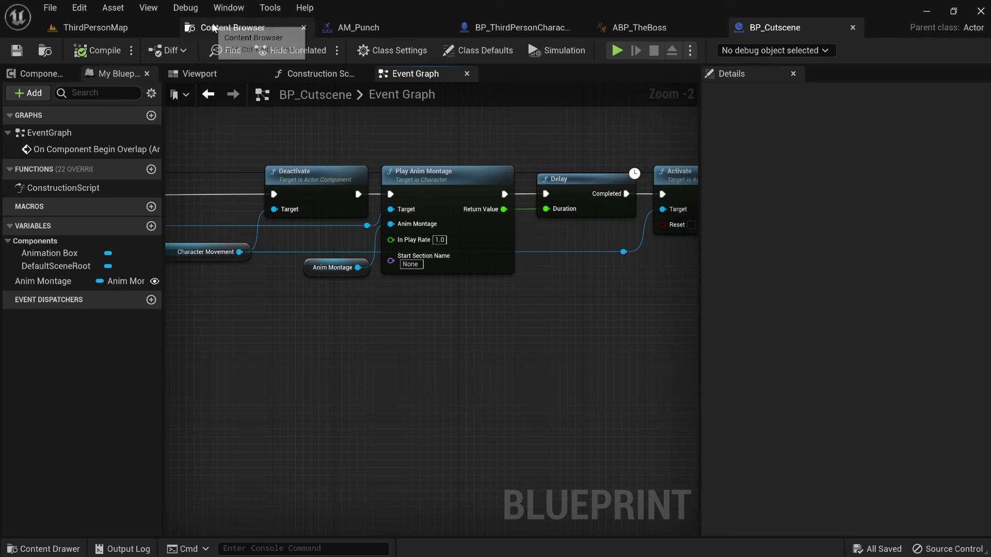
Step: Select the placed BP_Cutscene actor in ThirdPersonMap and raise it to a height of about 180
scroll(662, 266, "down", 3)
left_click(273, 27)
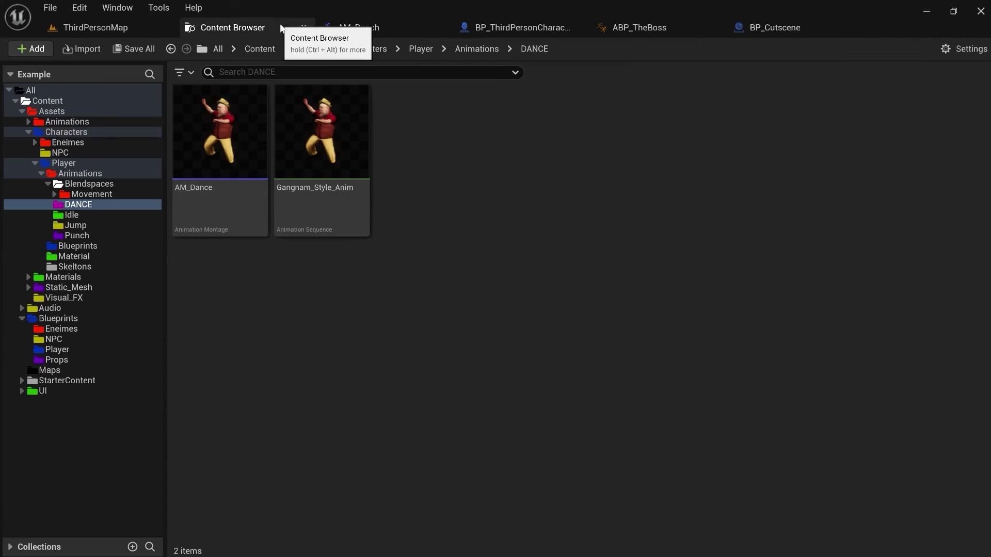
left_click(259, 48)
left_click(96, 27)
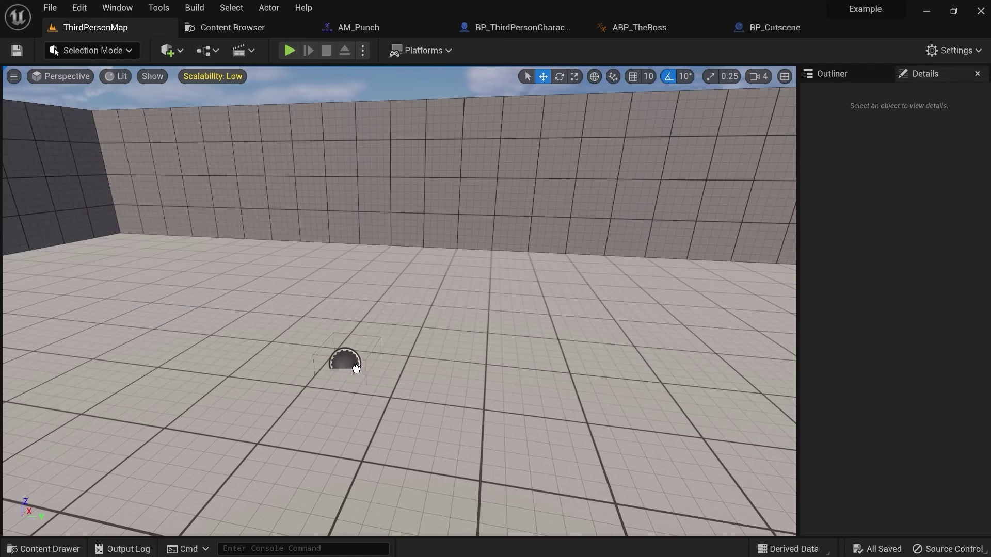
left_click(343, 358)
key("f")
left_click_drag(400, 285, 518, 211)
left_click(543, 77)
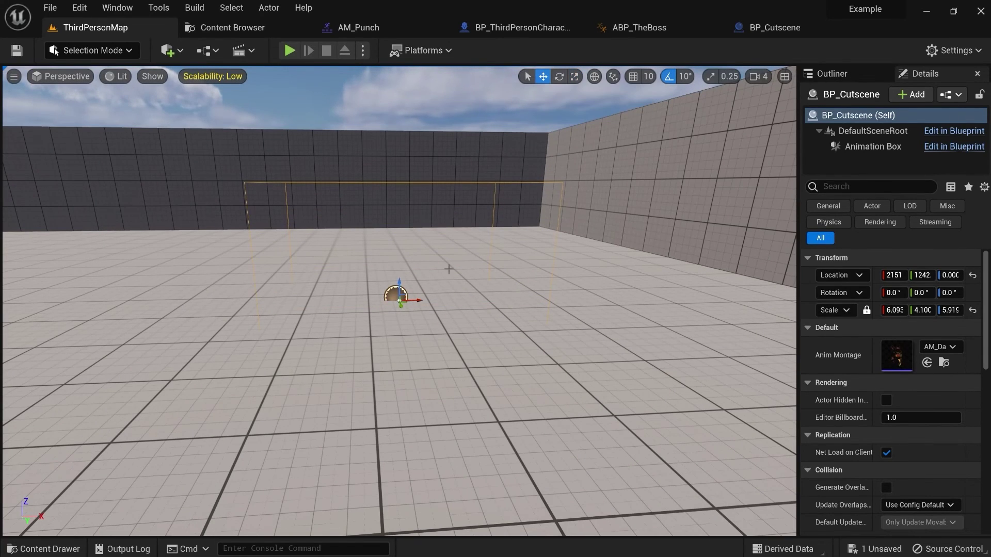
left_click_drag(404, 280, 390, 165)
scroll(442, 235, "down", 8)
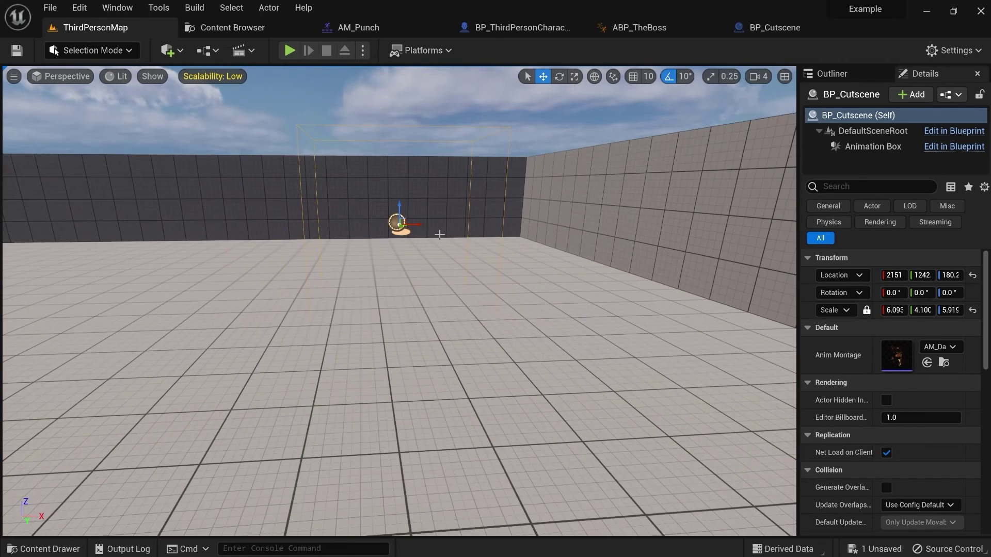
Step: Move the BP_Cutscene actor across the floor to about X 874, Y 1751, near the player start
left_click_drag(447, 254, 437, 331, "alt")
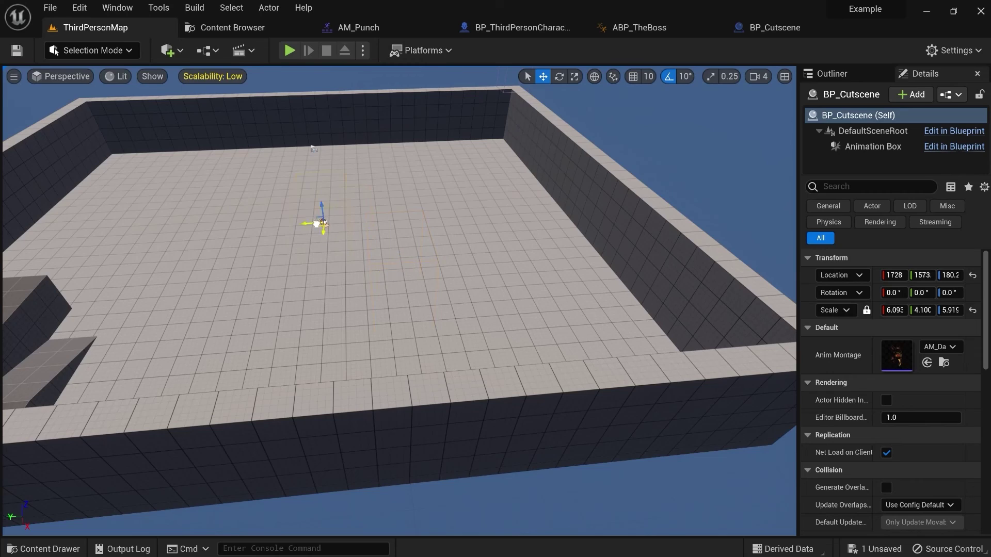
left_click_drag(297, 185, 295, 168)
left_click_drag(398, 179, 506, 180, "alt")
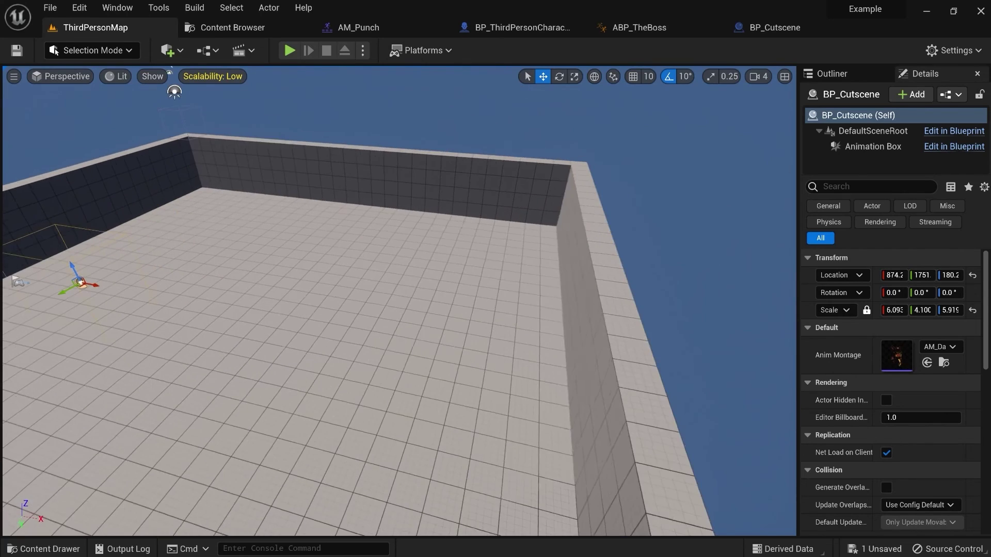
key("f")
scroll(398, 301, "down", 6)
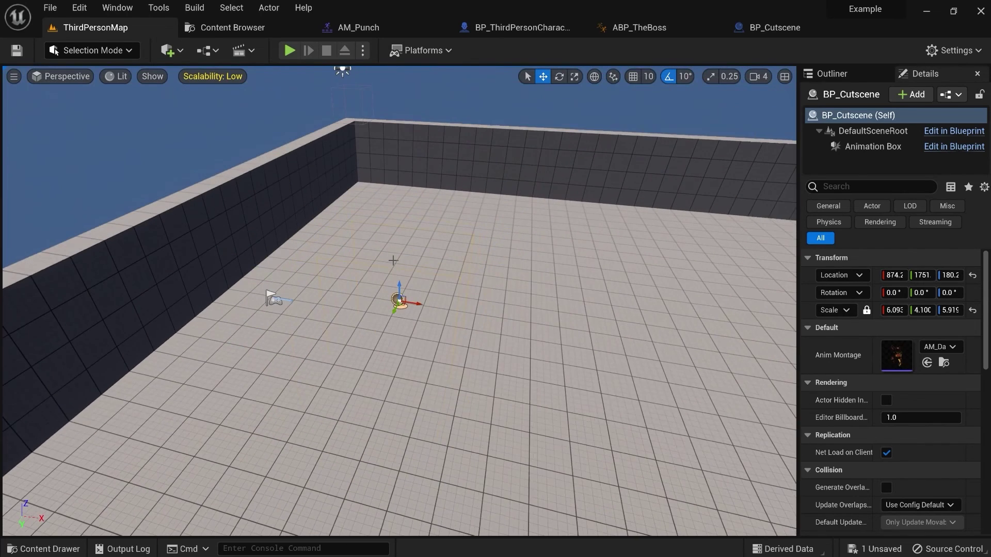
Step: Widen the BP_Cutscene trigger box in front of the player start to a Y scale of about 10.62
left_click_drag(475, 187, 356, 186, "alt")
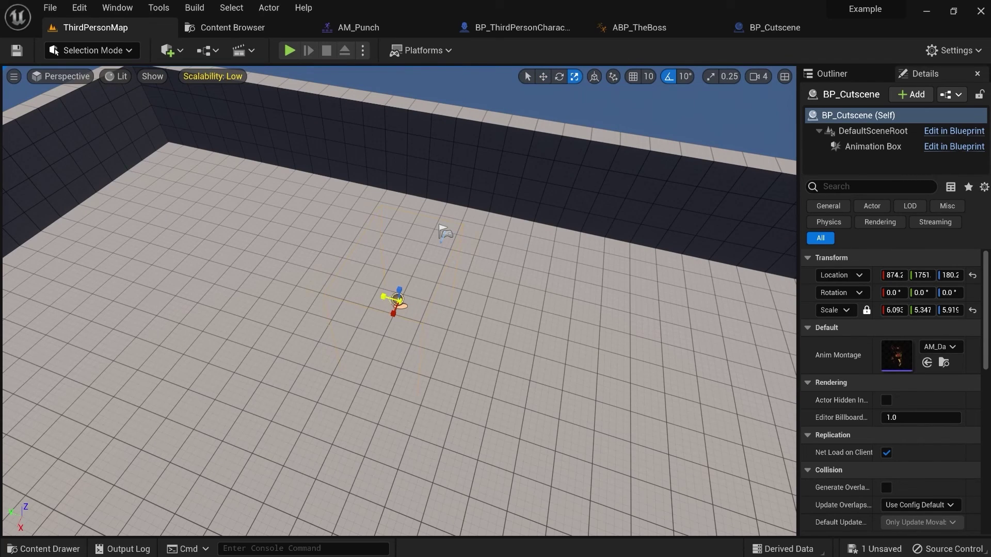
left_click_drag(514, 314, 697, 294, "alt")
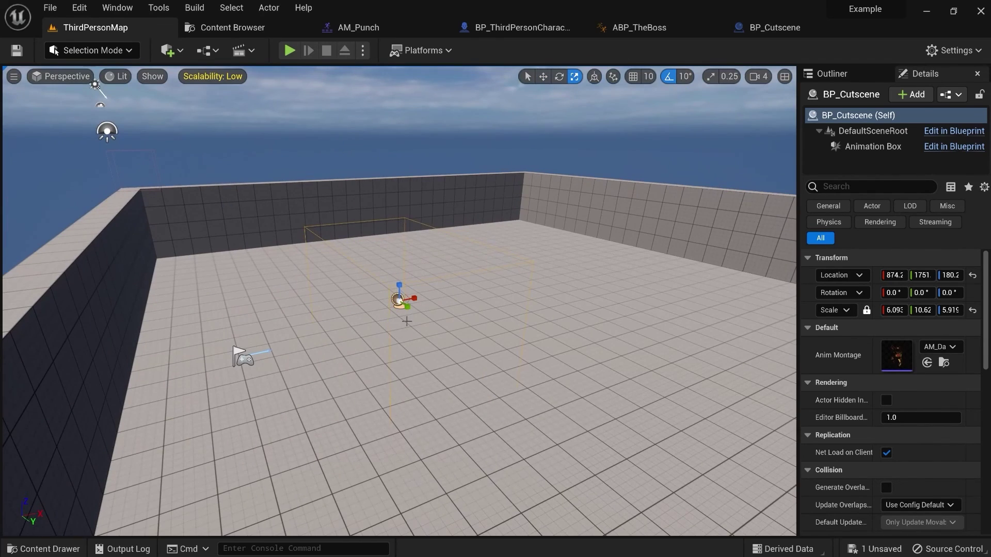
left_click_drag(428, 362, 564, 315, "alt")
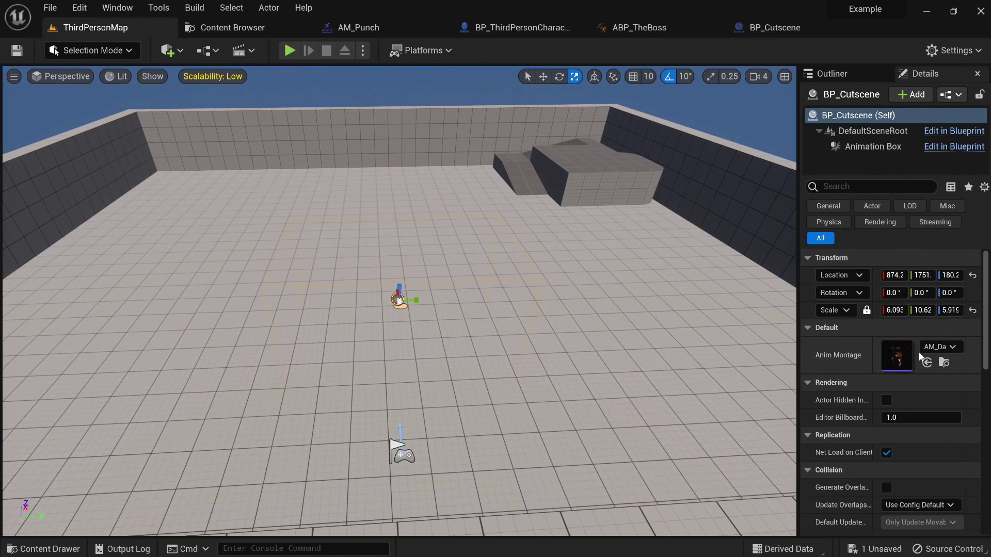
Step: Review the Anim Montage choices of the placed trigger and playtest the level, running the character toward the trigger box
left_click(933, 347)
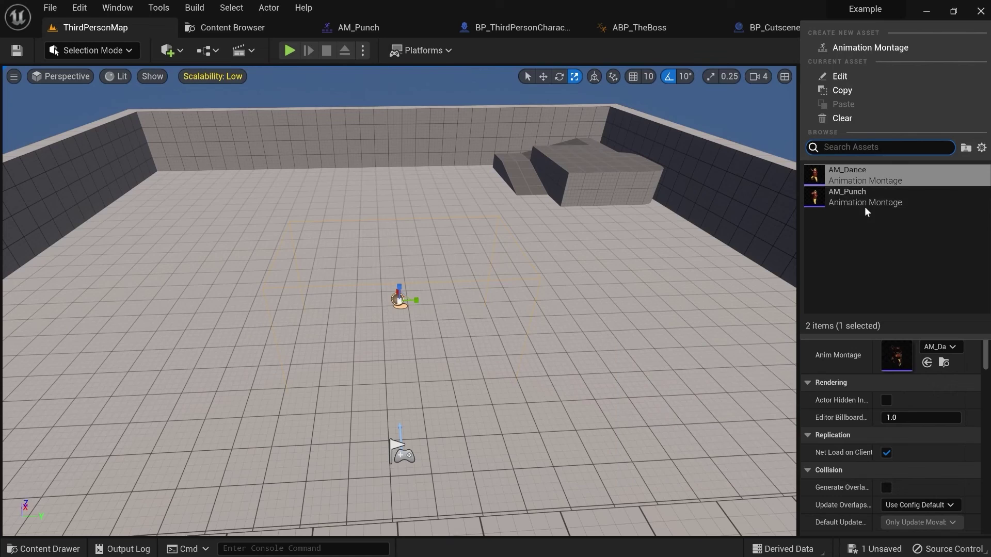
left_click(927, 349)
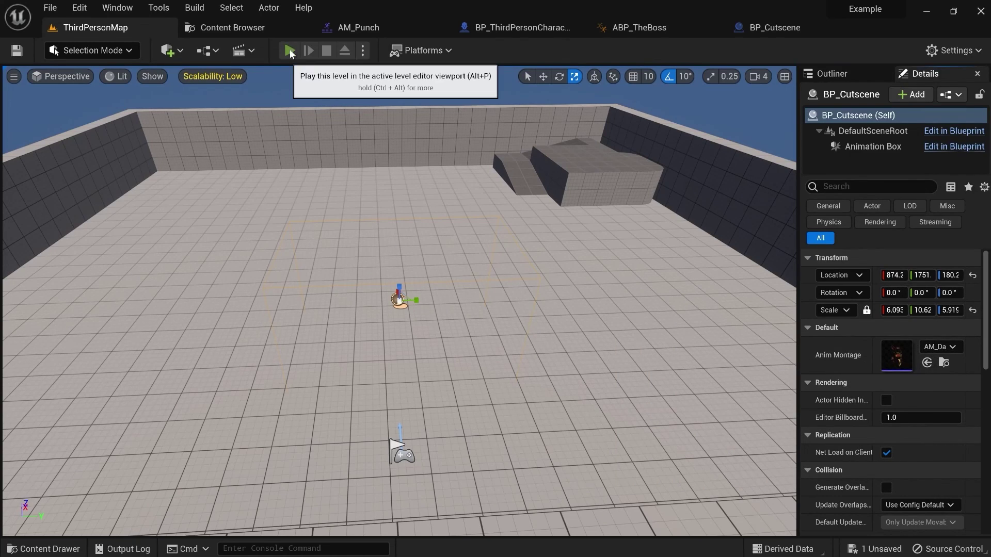
key("alt+p")
key("w")
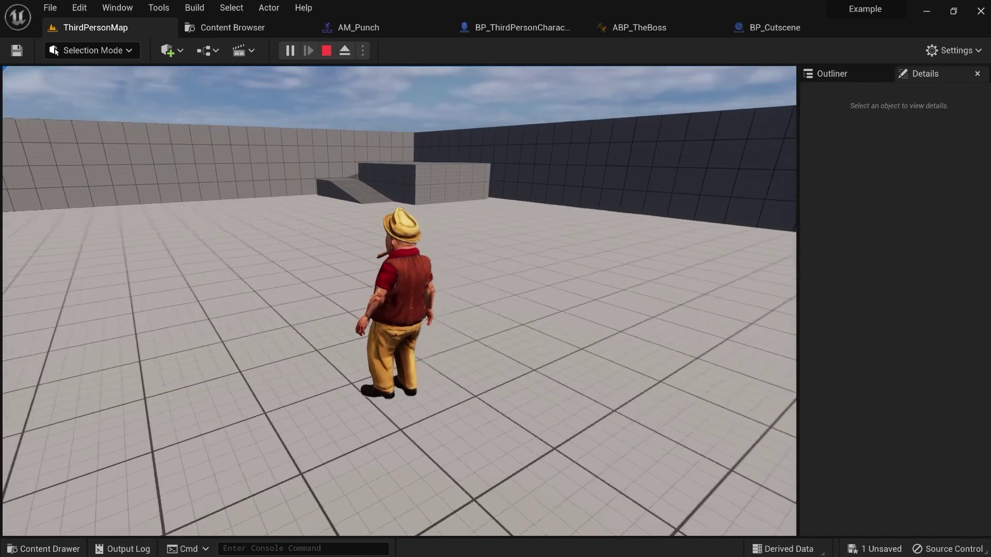
key("w")
key("a")
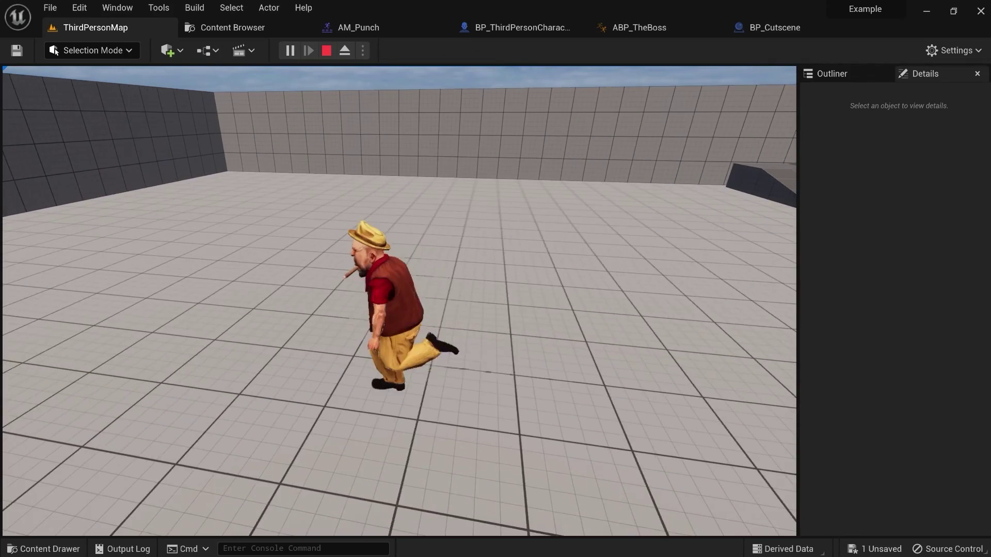
key("d")
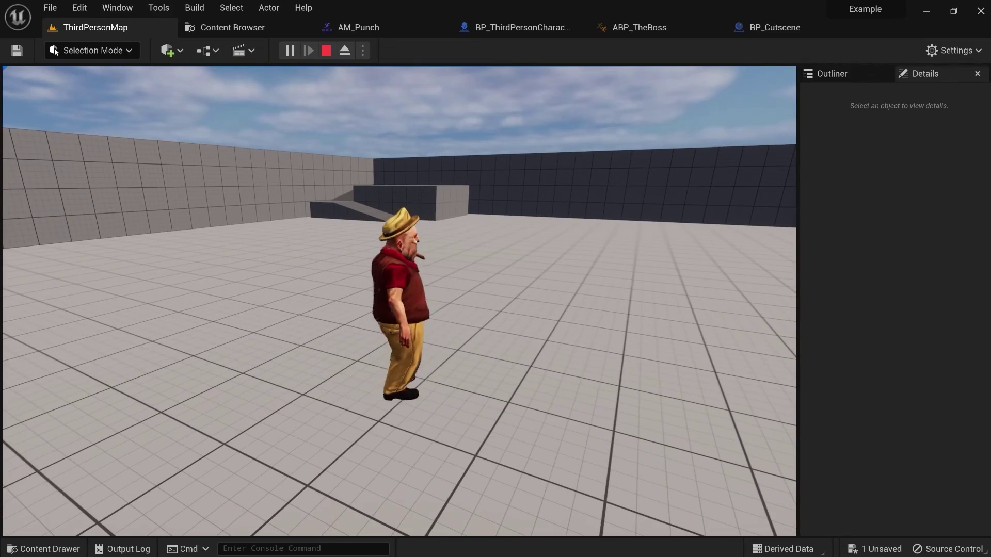
key("w")
key("s")
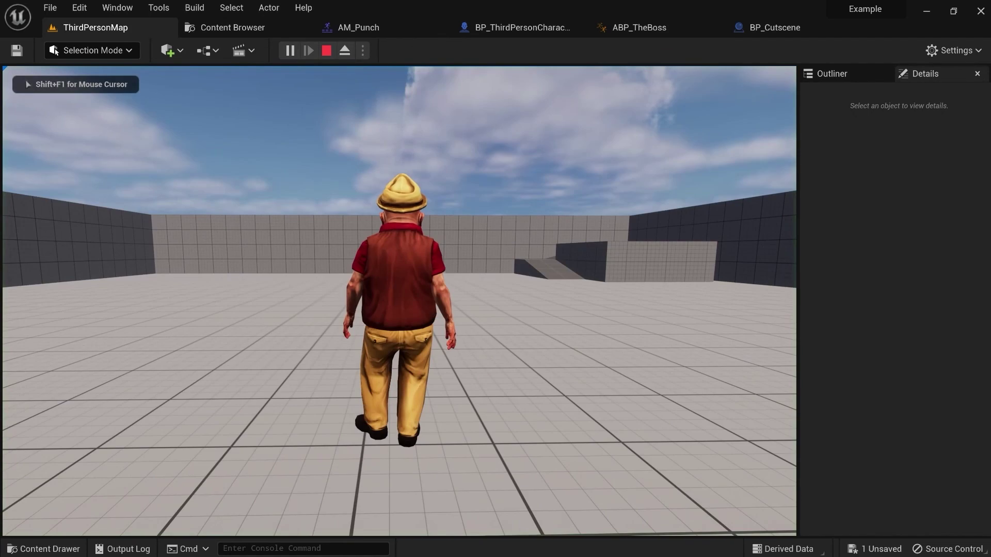
key("w")
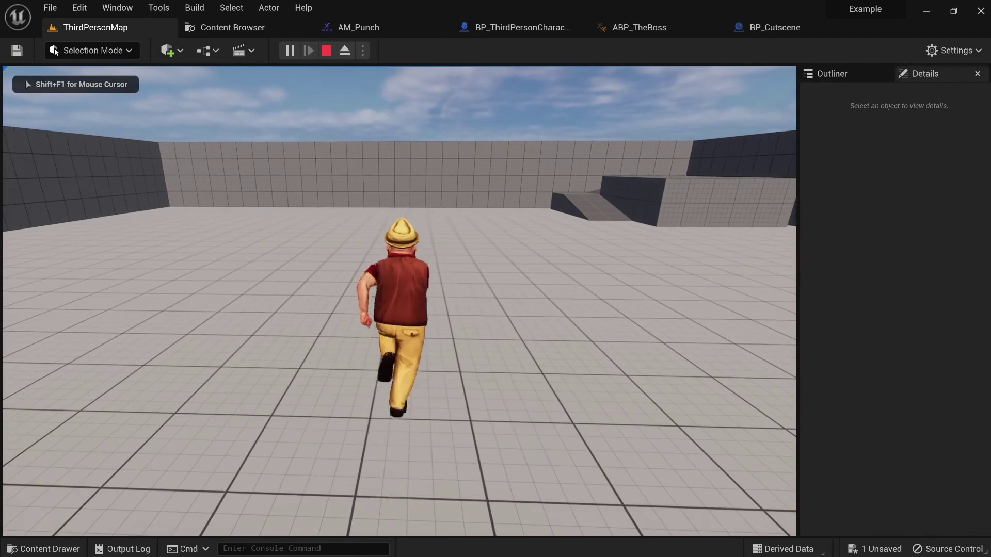